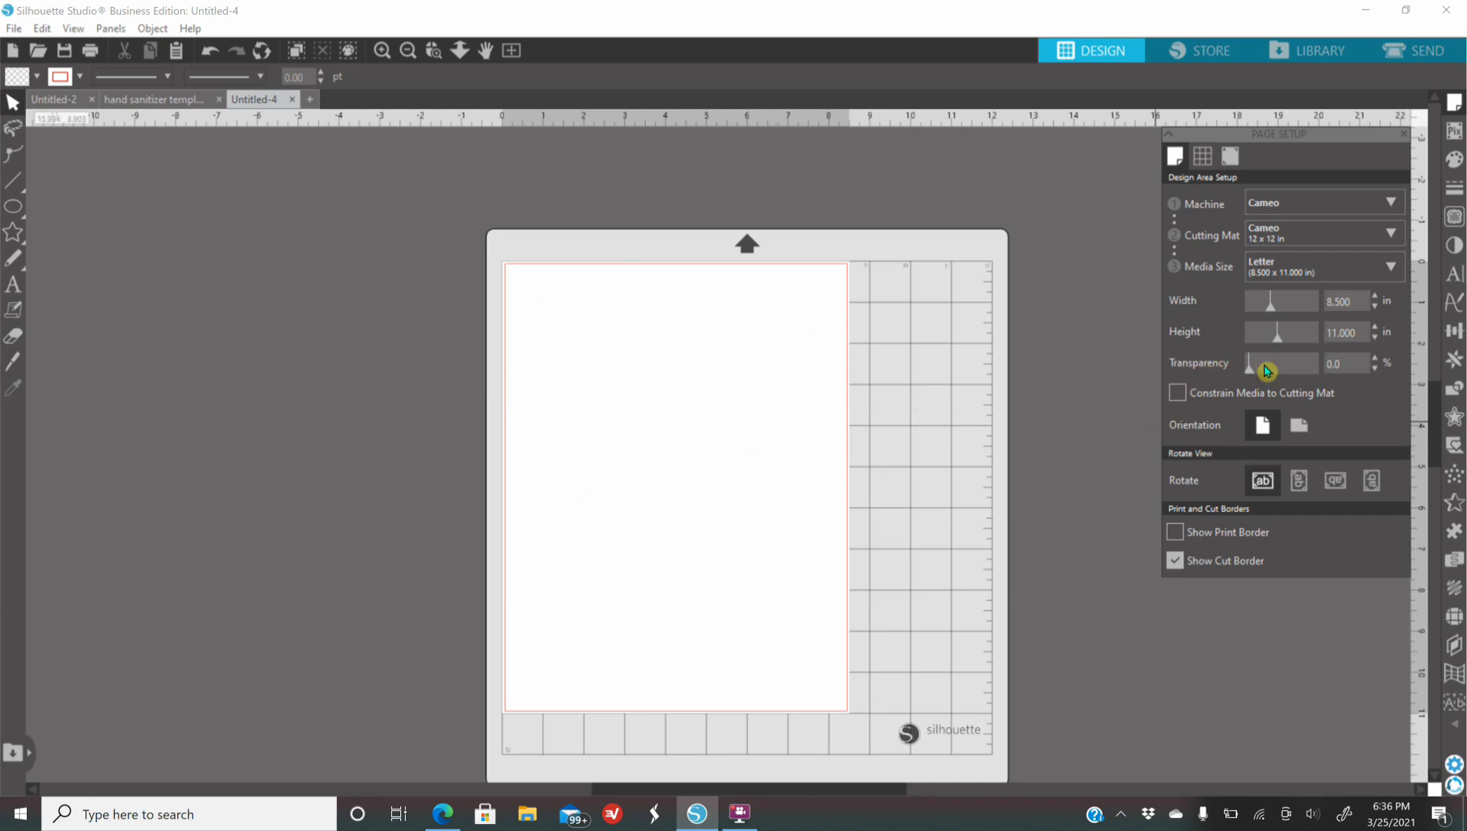
left_click_drag(1251, 376, 1171, 392)
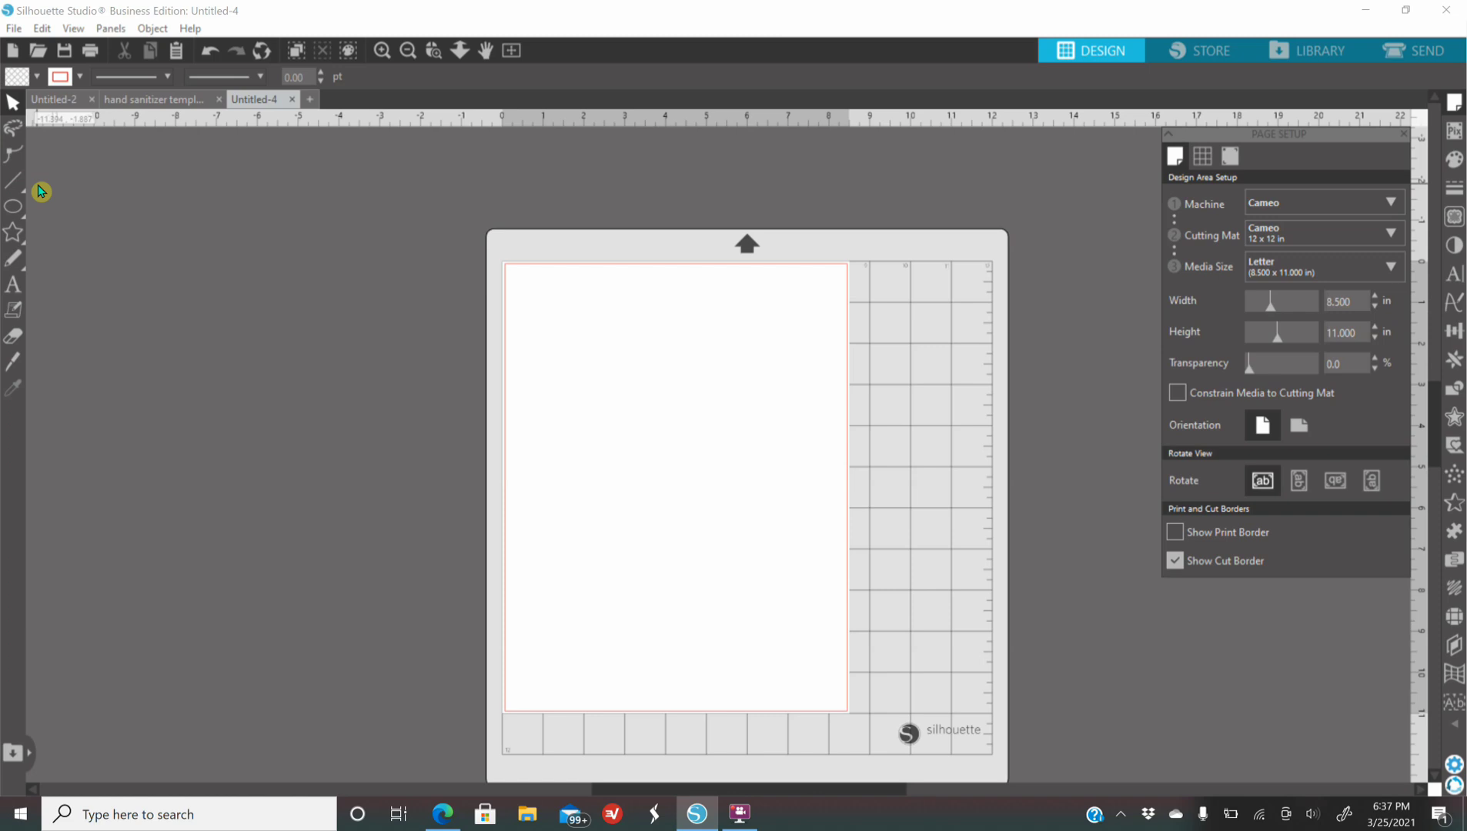
Step: Draw an upright rounded rectangle about 2.82 by 4.21 in on the upper part of the page
left_click(13, 208)
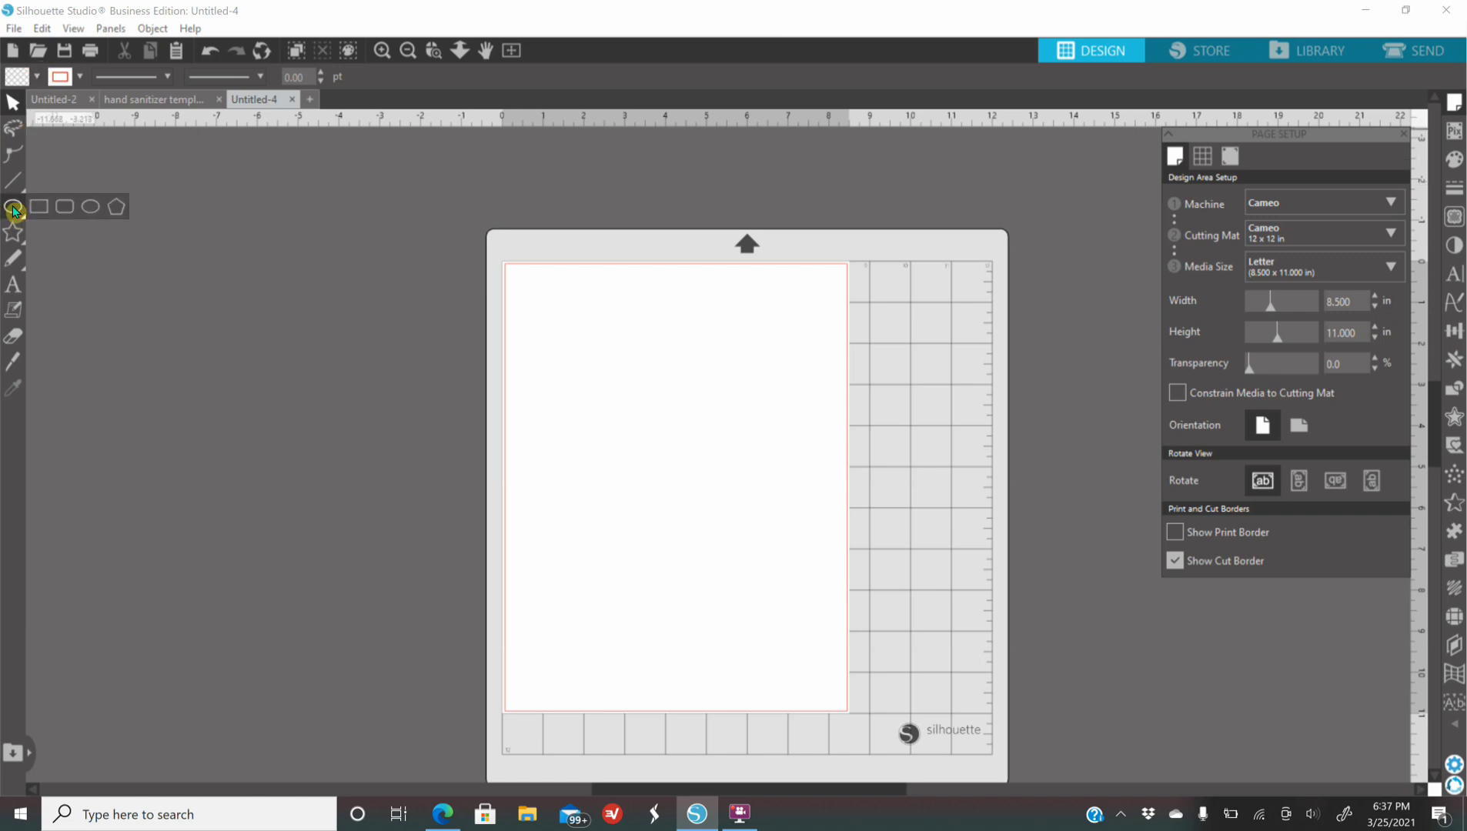
left_click(64, 211)
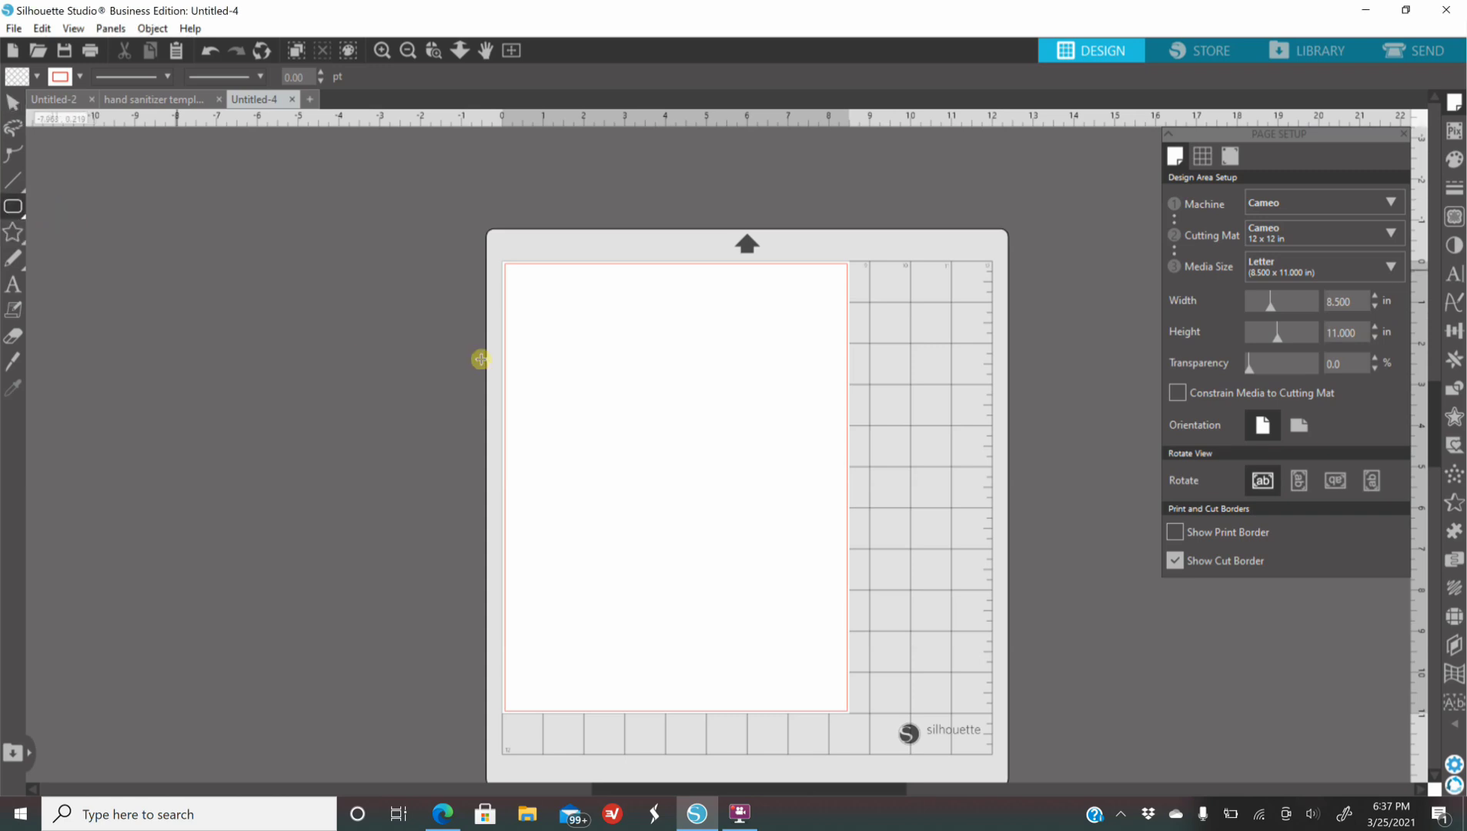
left_click_drag(570, 311, 686, 485)
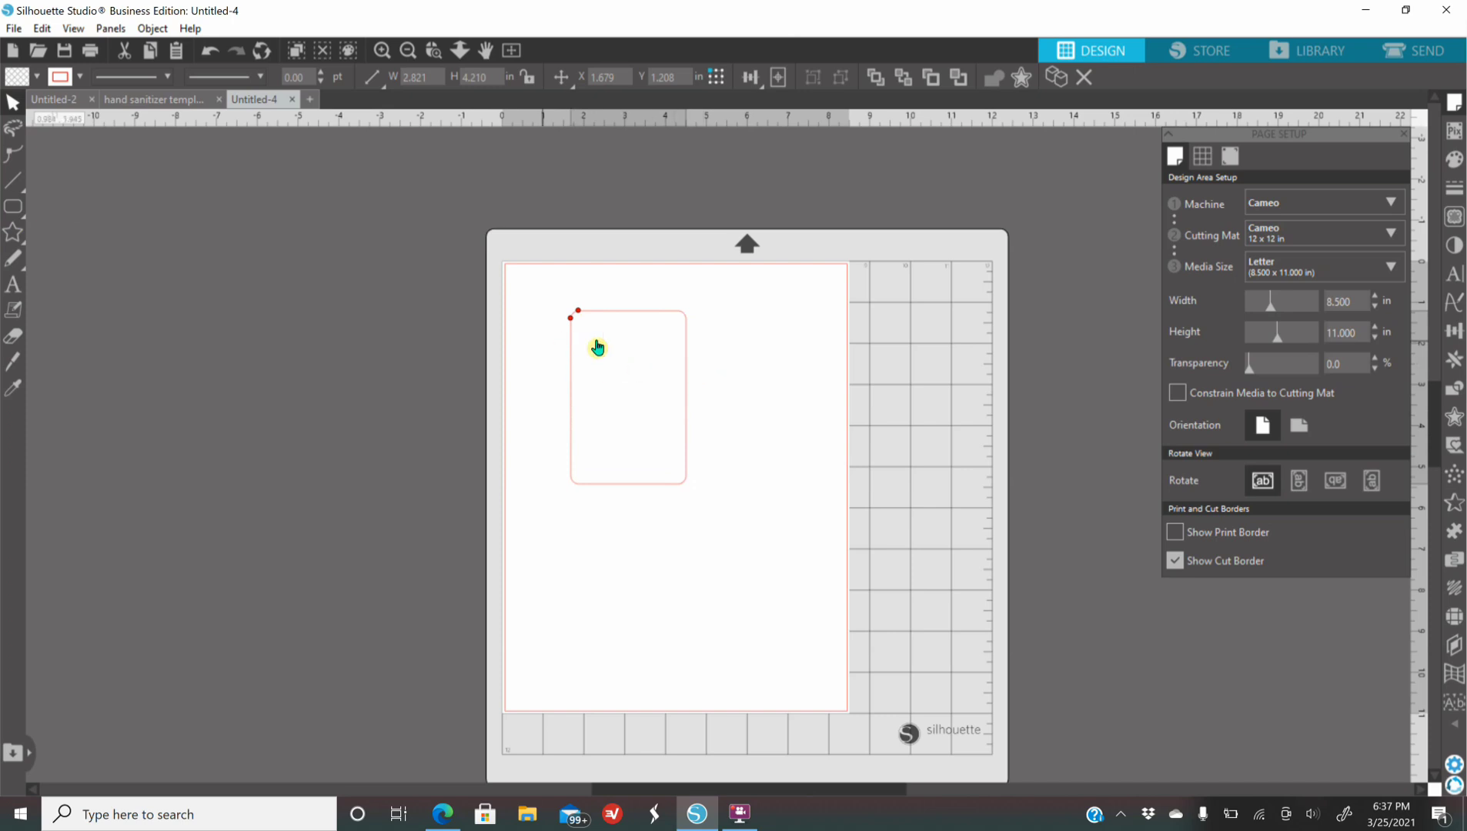
Step: Fill the rounded rectangle with black
left_click(628, 331)
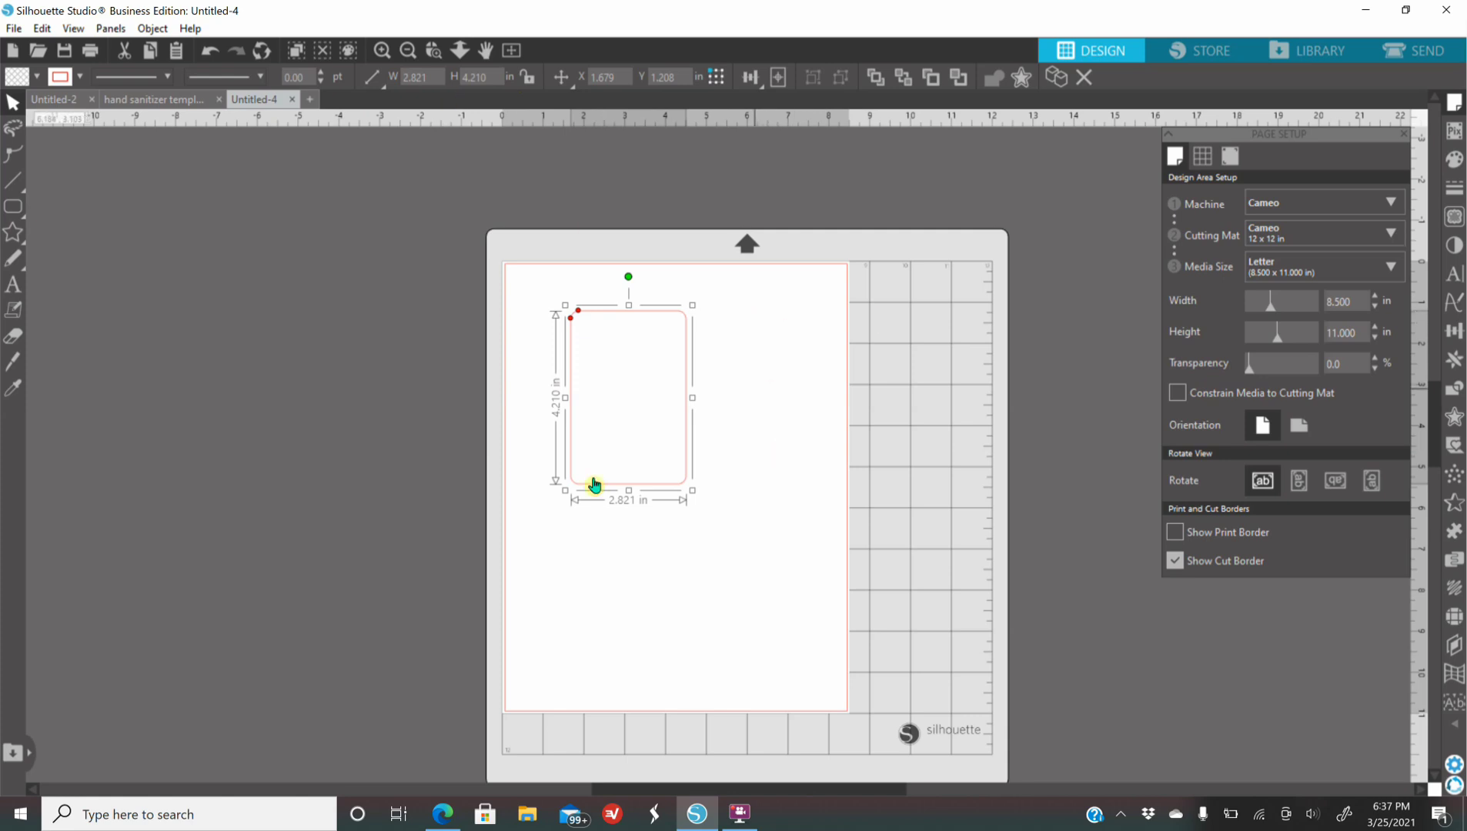
left_click(1454, 159)
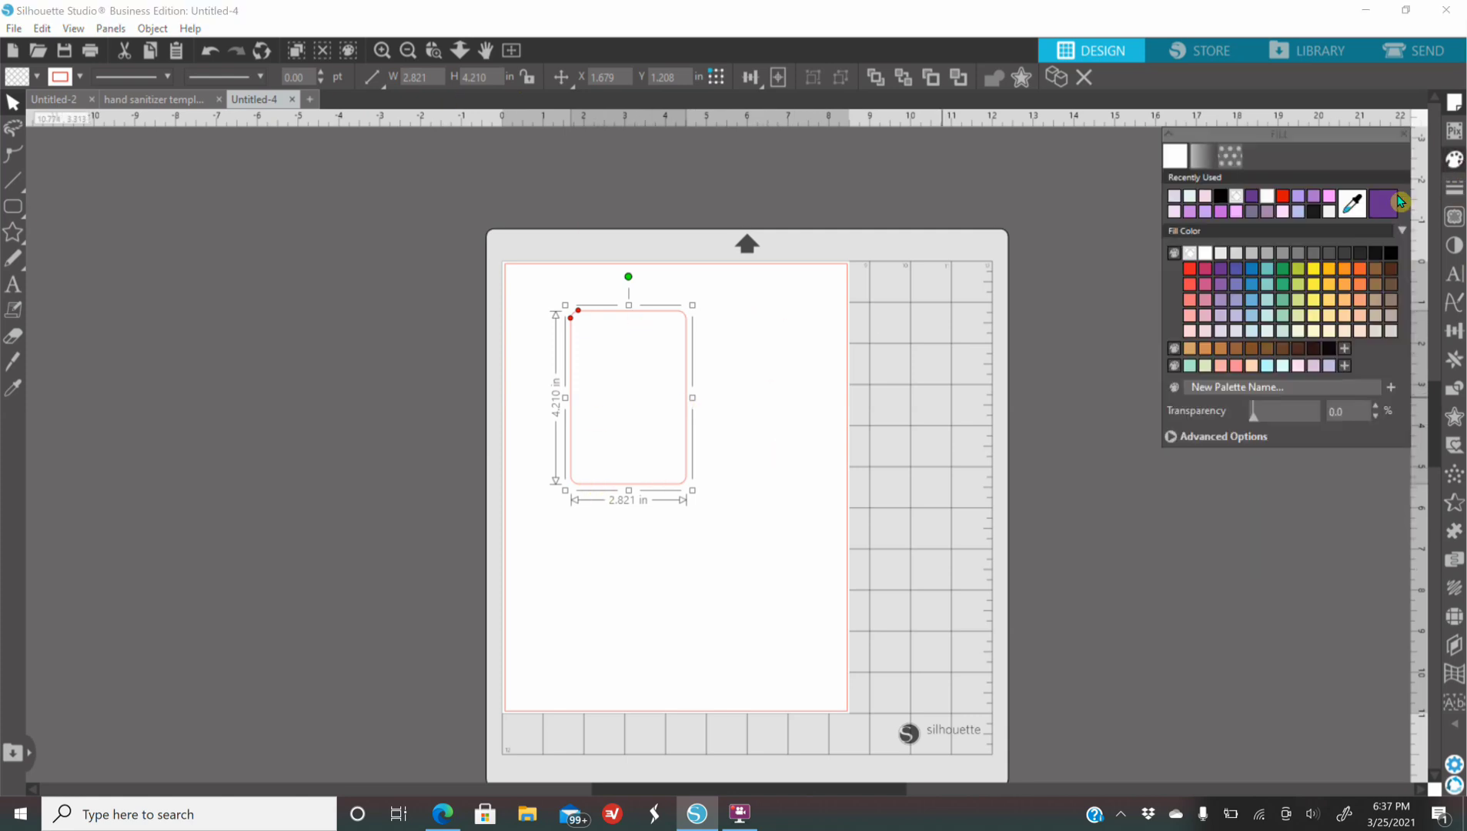
left_click(1225, 198)
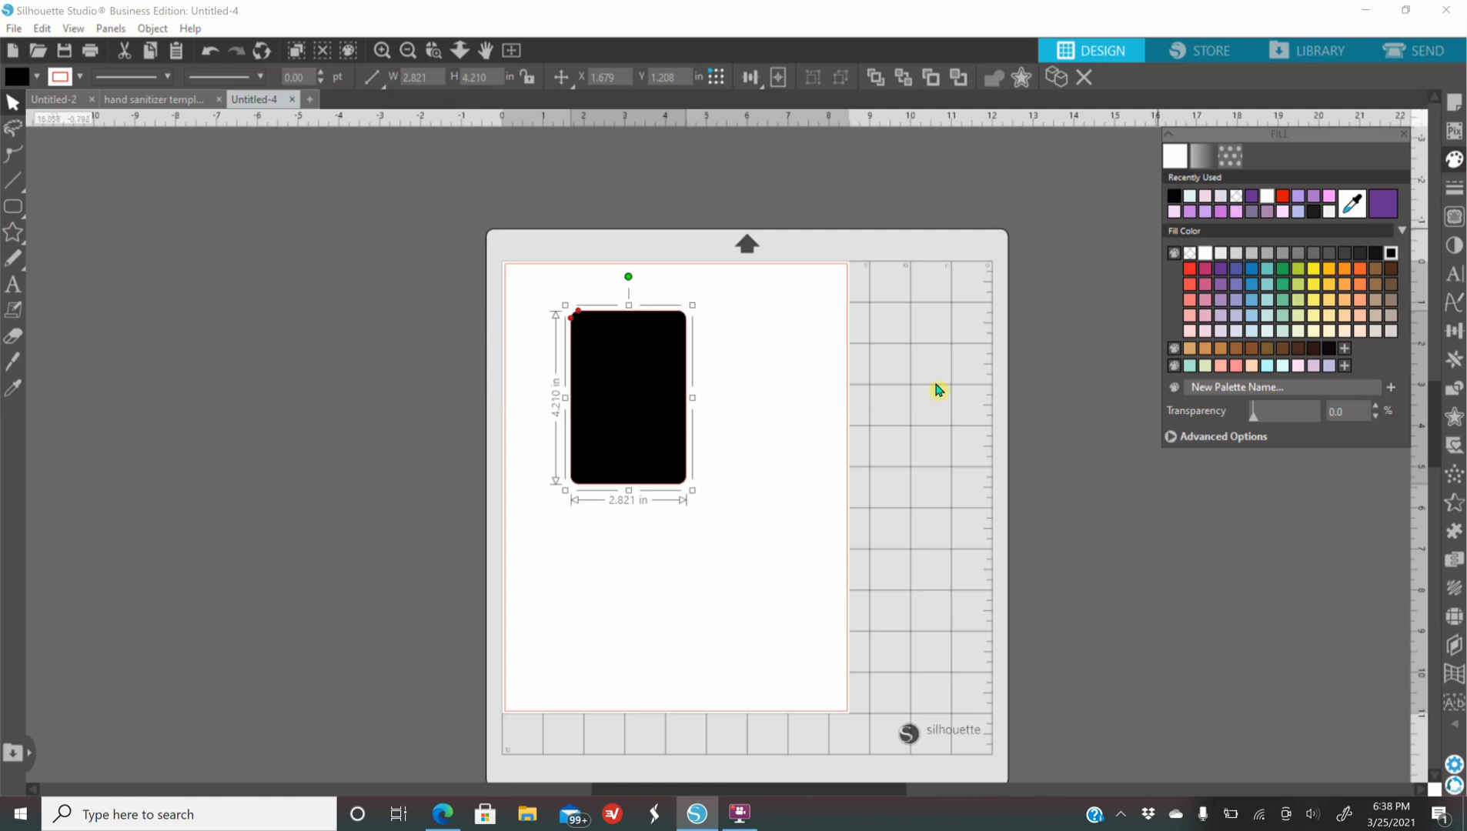
Step: Move the black rectangle towards the horizontal middle of the page, to about X 2.83 and Y 1.16 in
left_click(381, 50)
left_click(381, 55)
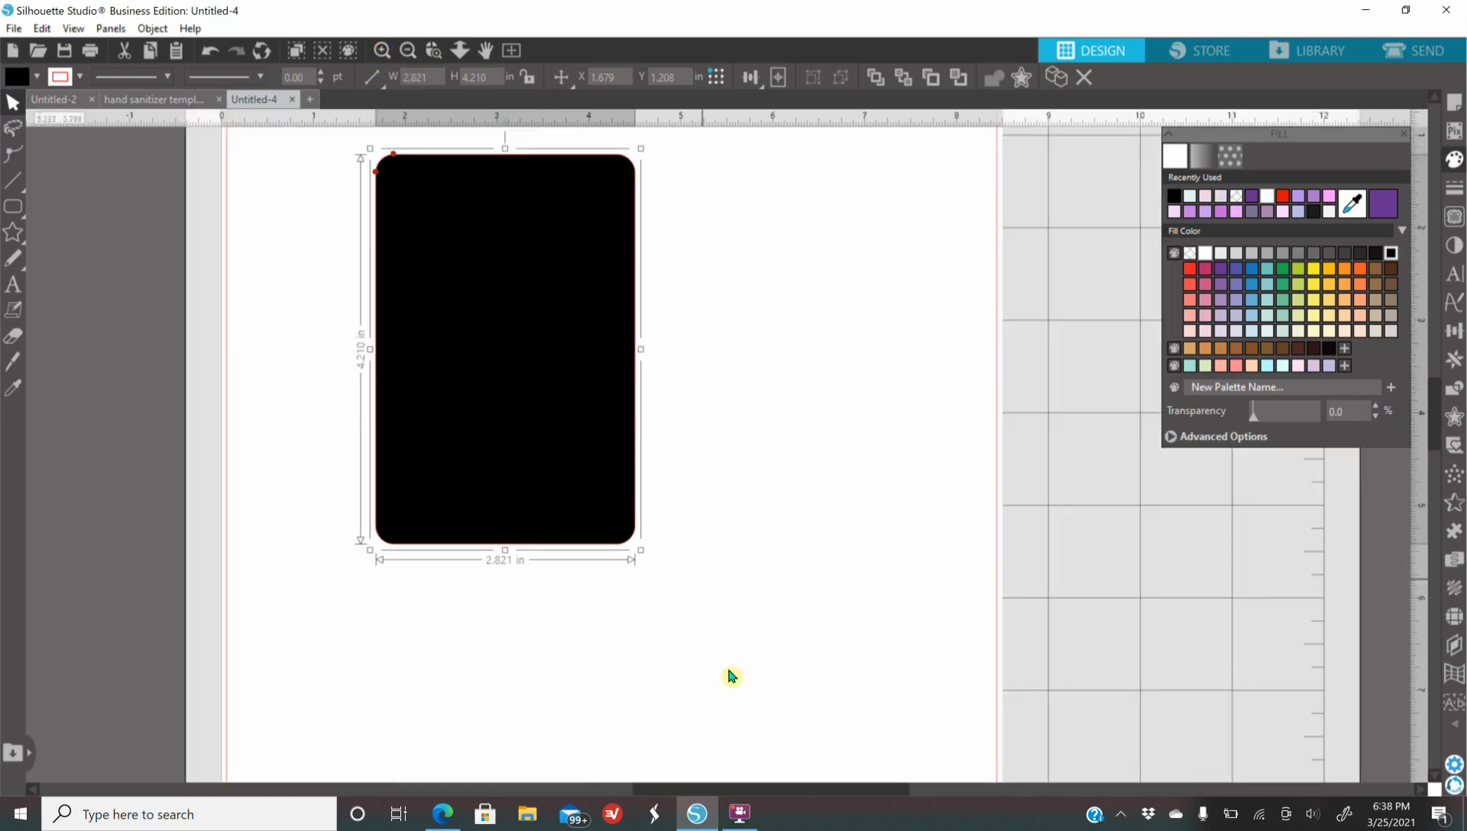
scroll(717, 490, "up", 2)
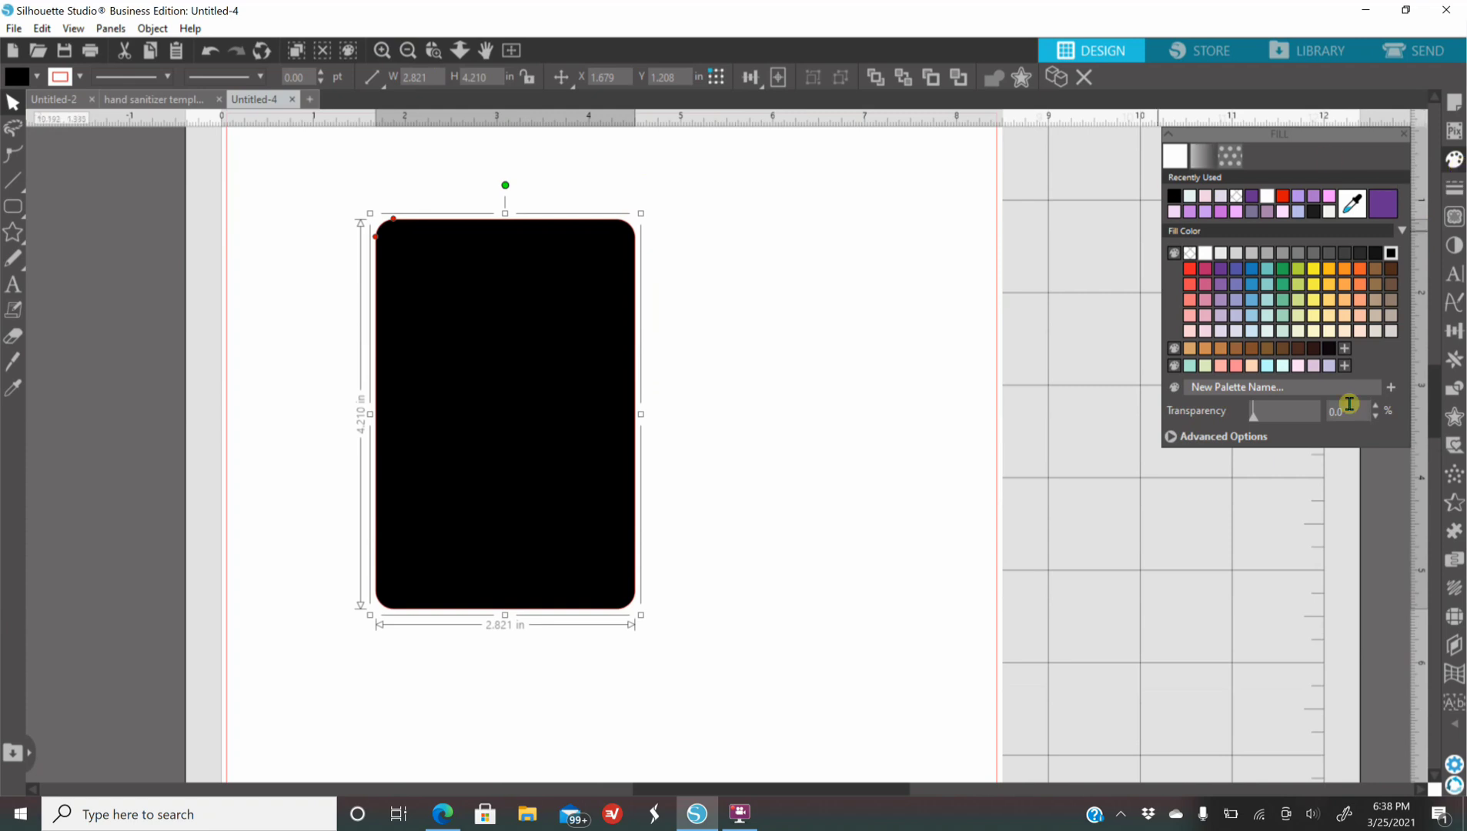
left_click_drag(528, 461, 638, 465)
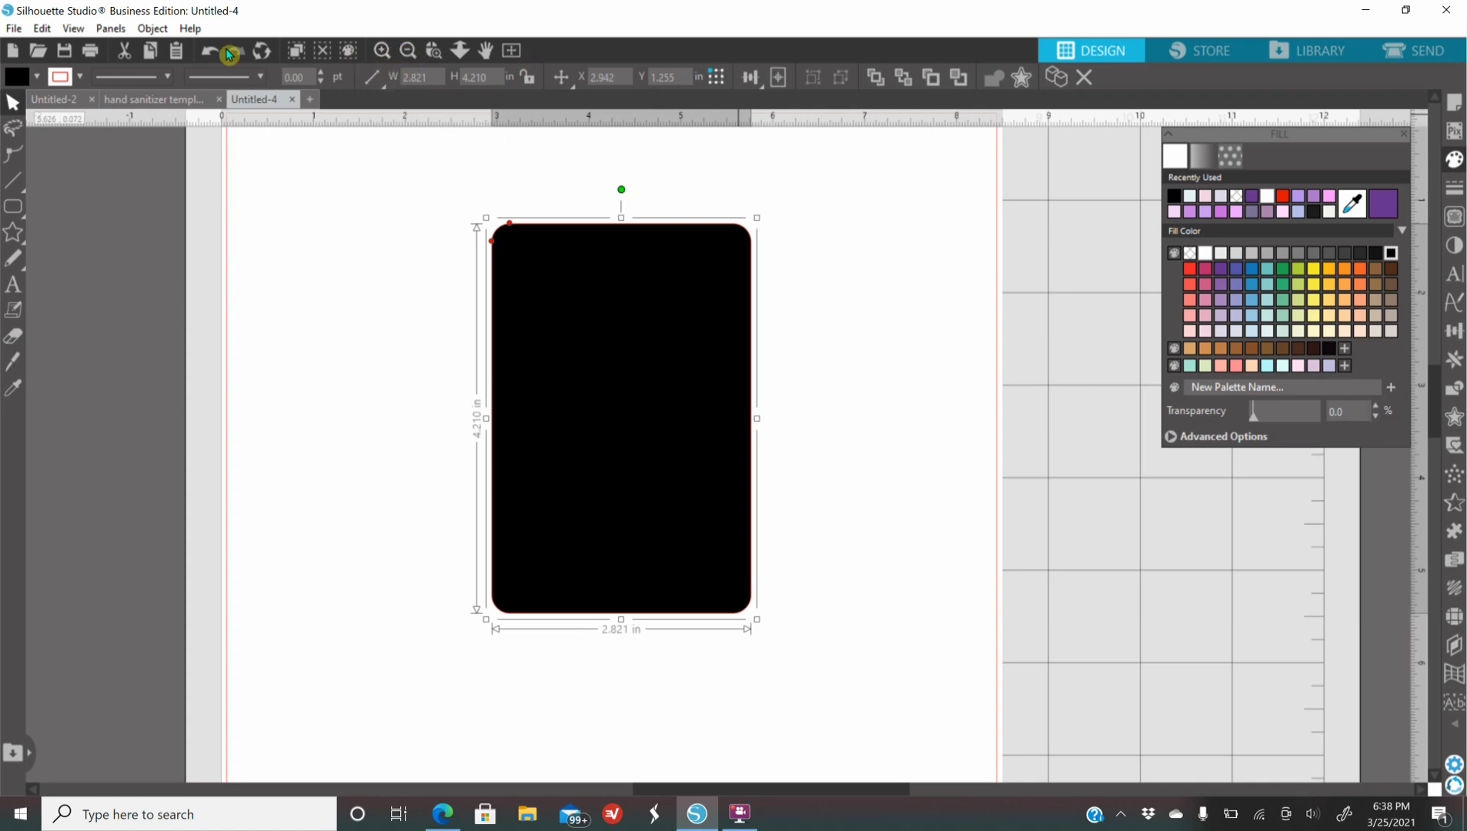
left_click(385, 52)
left_click(408, 51)
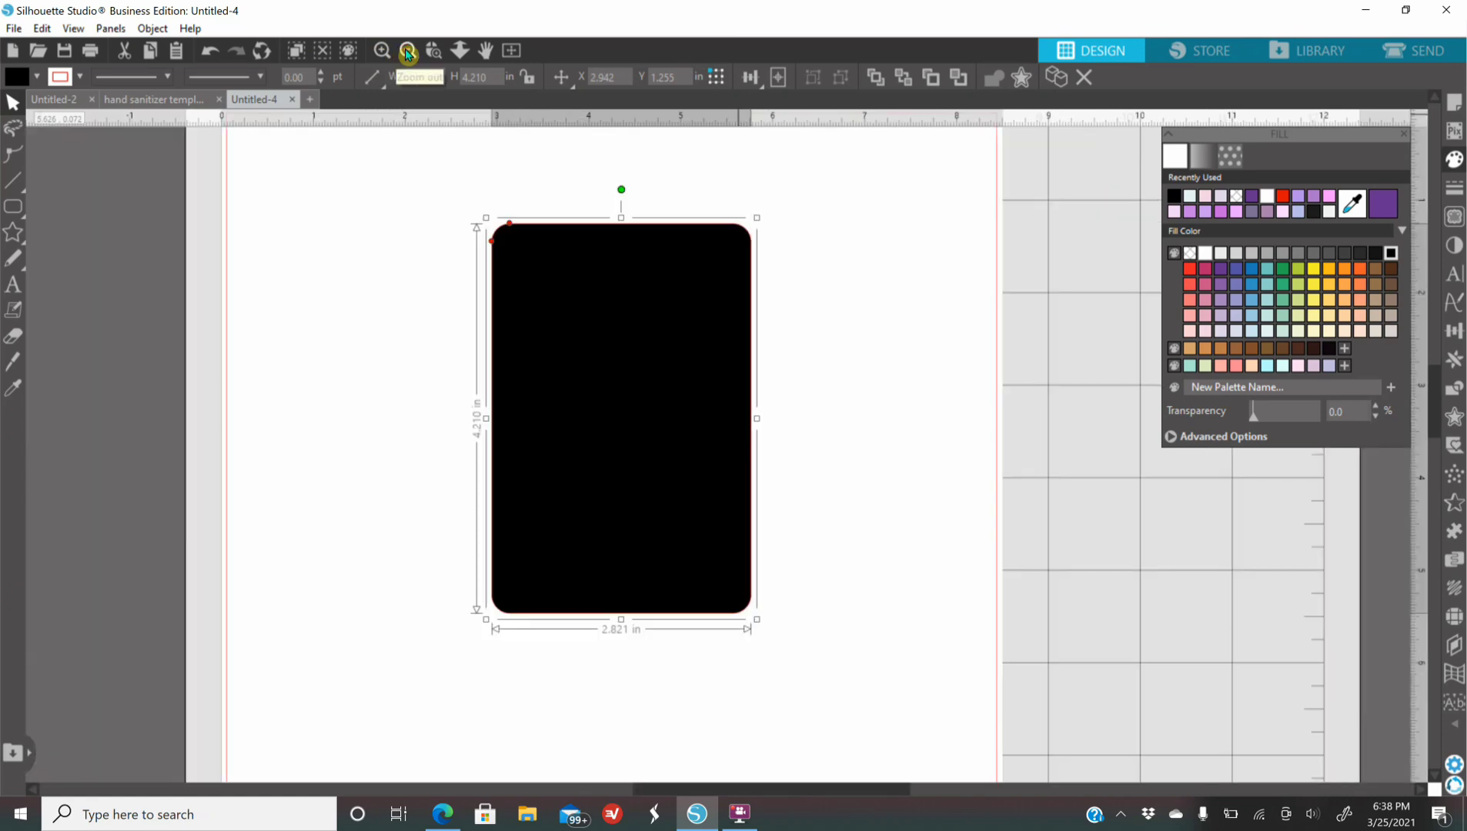
left_click(360, 305)
mouse_move(649, 474)
left_mouse_down()
mouse_move(661, 491)
mouse_move(640, 465)
left_mouse_up()
left_click(825, 474)
Step: Draw a tall ellipse about 2.25 by 4.39 in to the right of the rectangle and fill it with purple
left_click(13, 207)
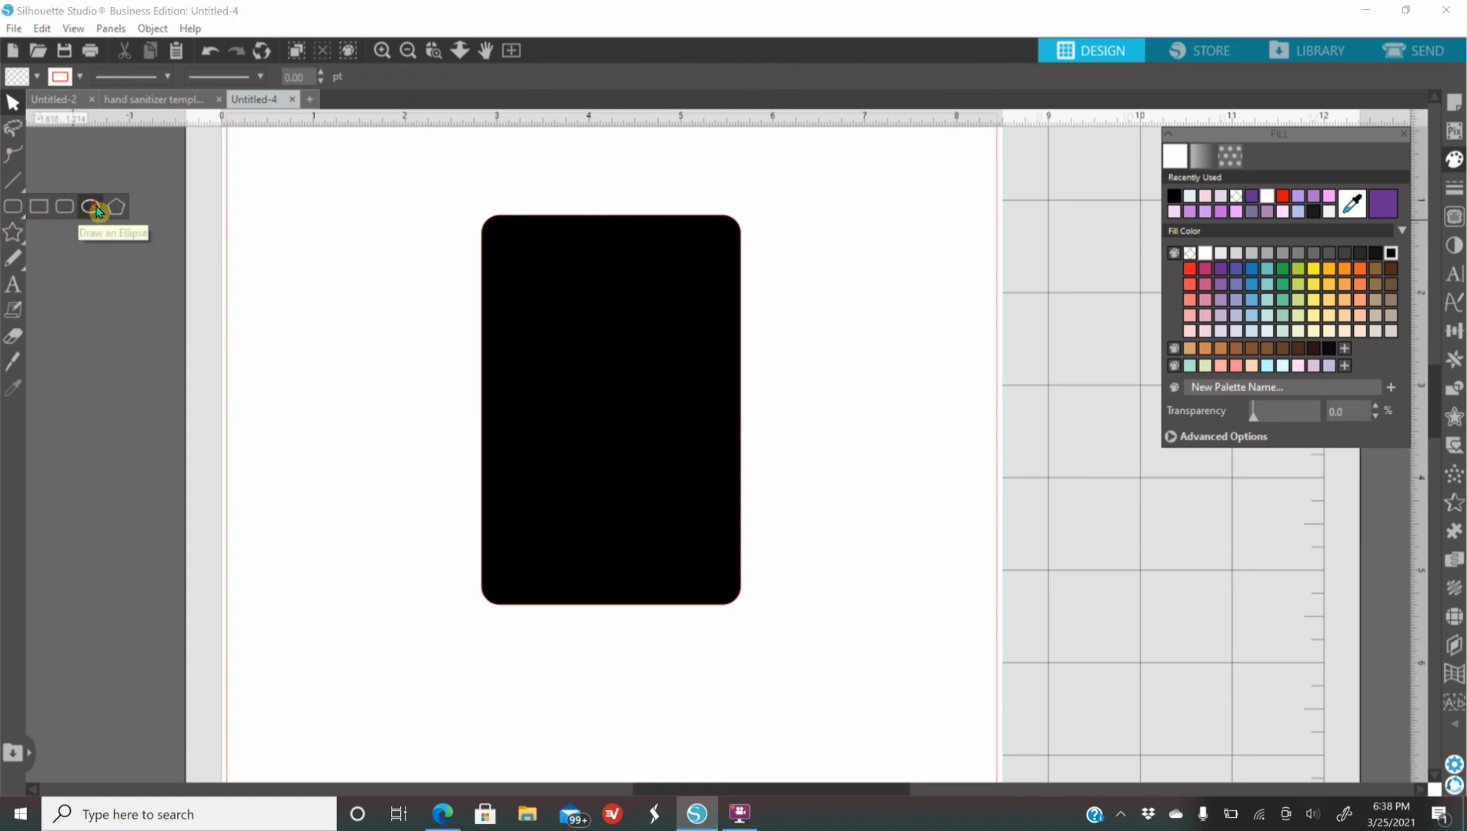
left_click(97, 211)
left_click_drag(776, 210, 984, 622)
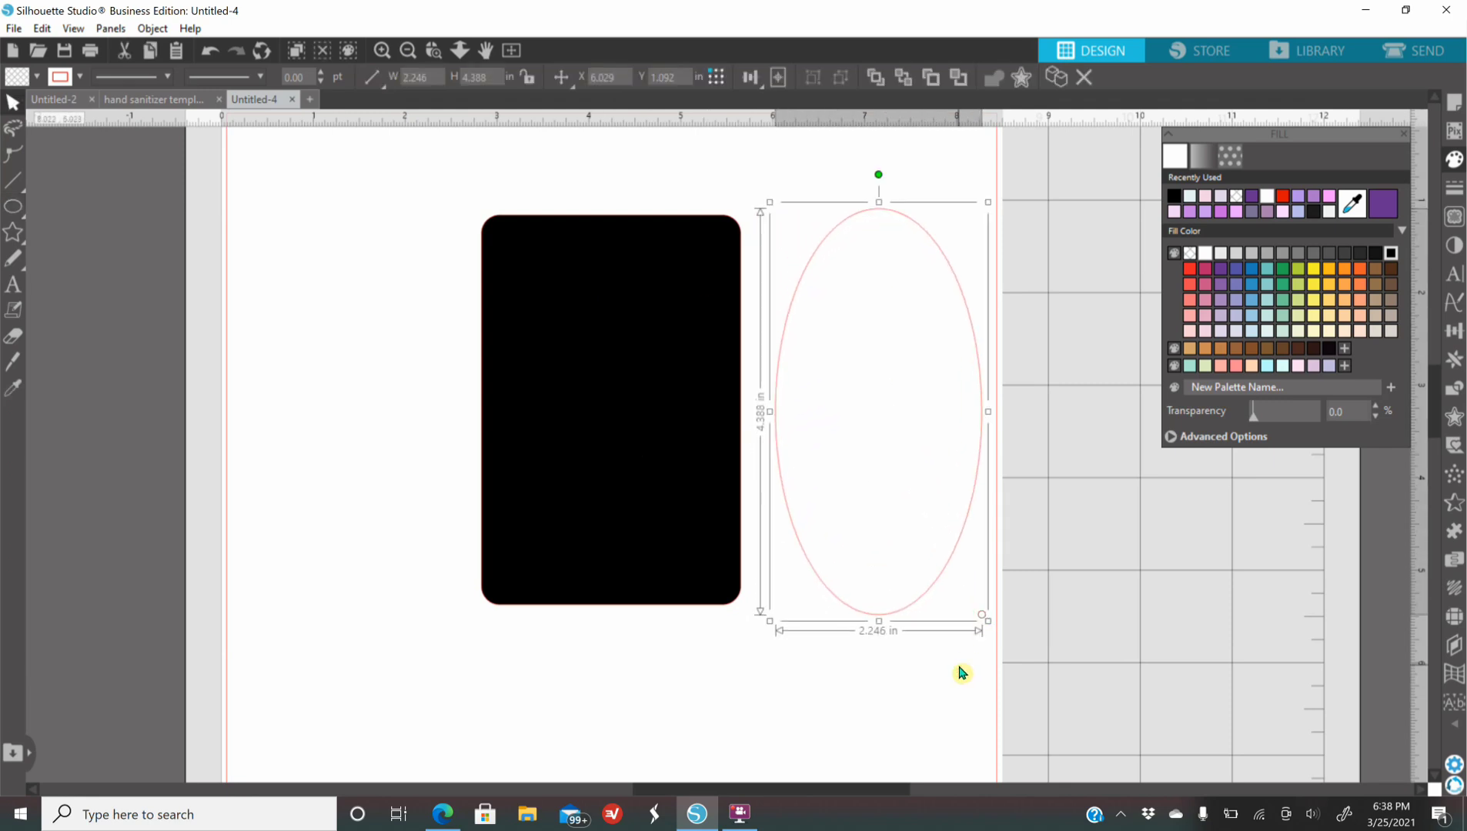
left_click(1251, 200)
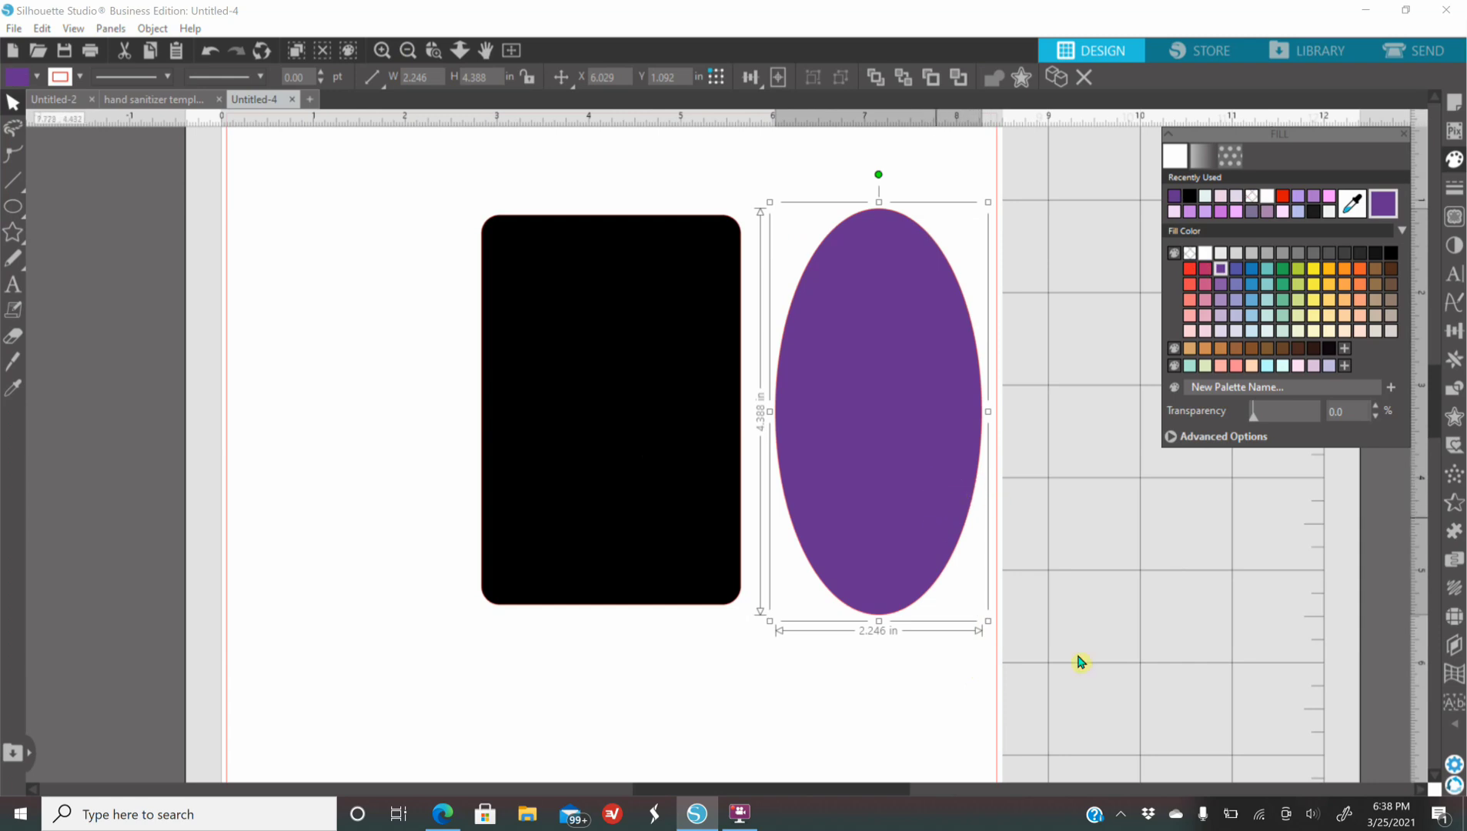
Step: Enlarge the ellipse to about 2.88 by 5.63 in and move it so it overlaps the rectangle's right edge
left_click_drag(988, 622, 1152, 687)
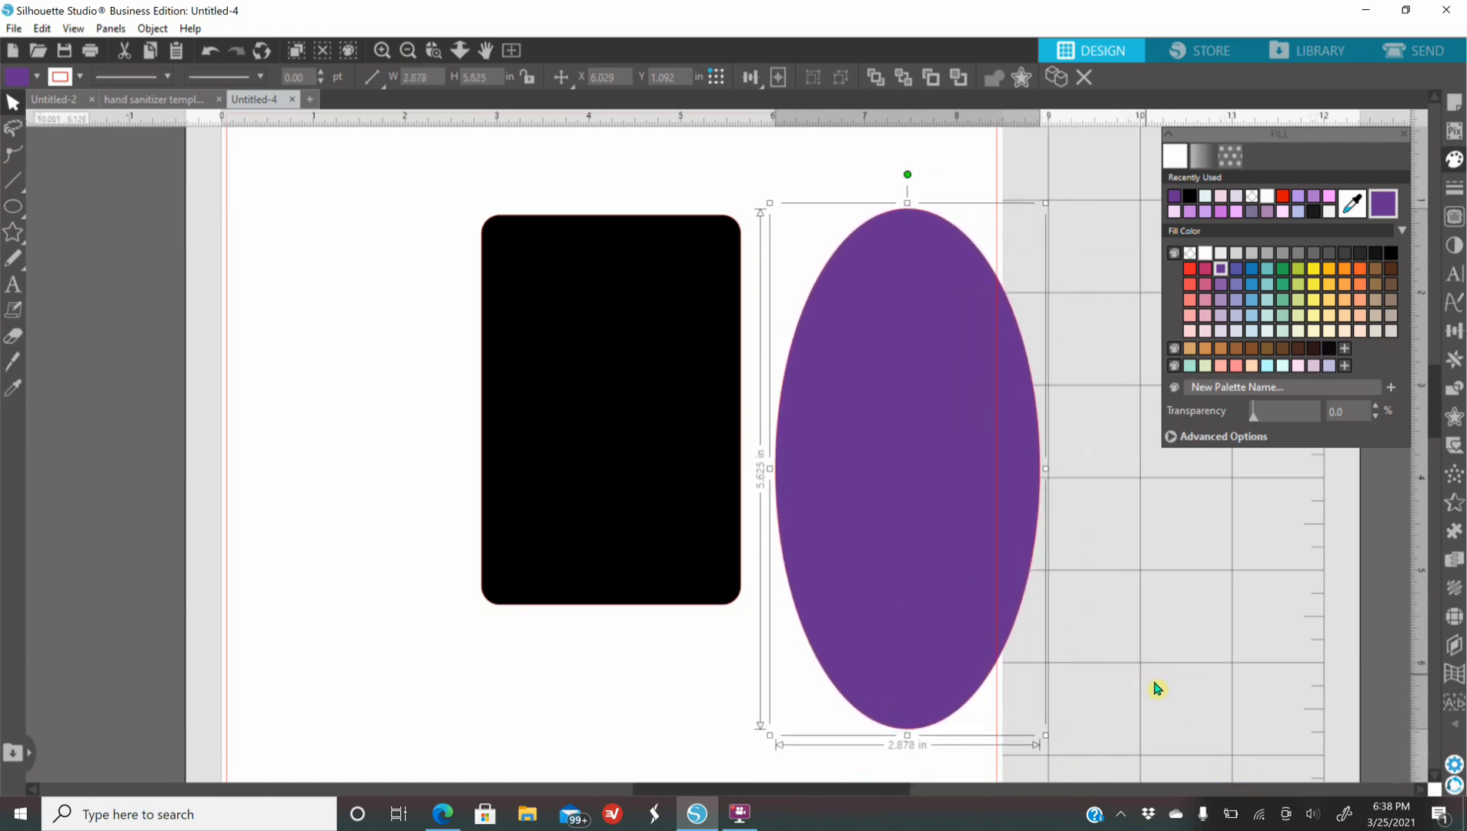
left_click_drag(936, 517, 884, 484)
left_click(1122, 613)
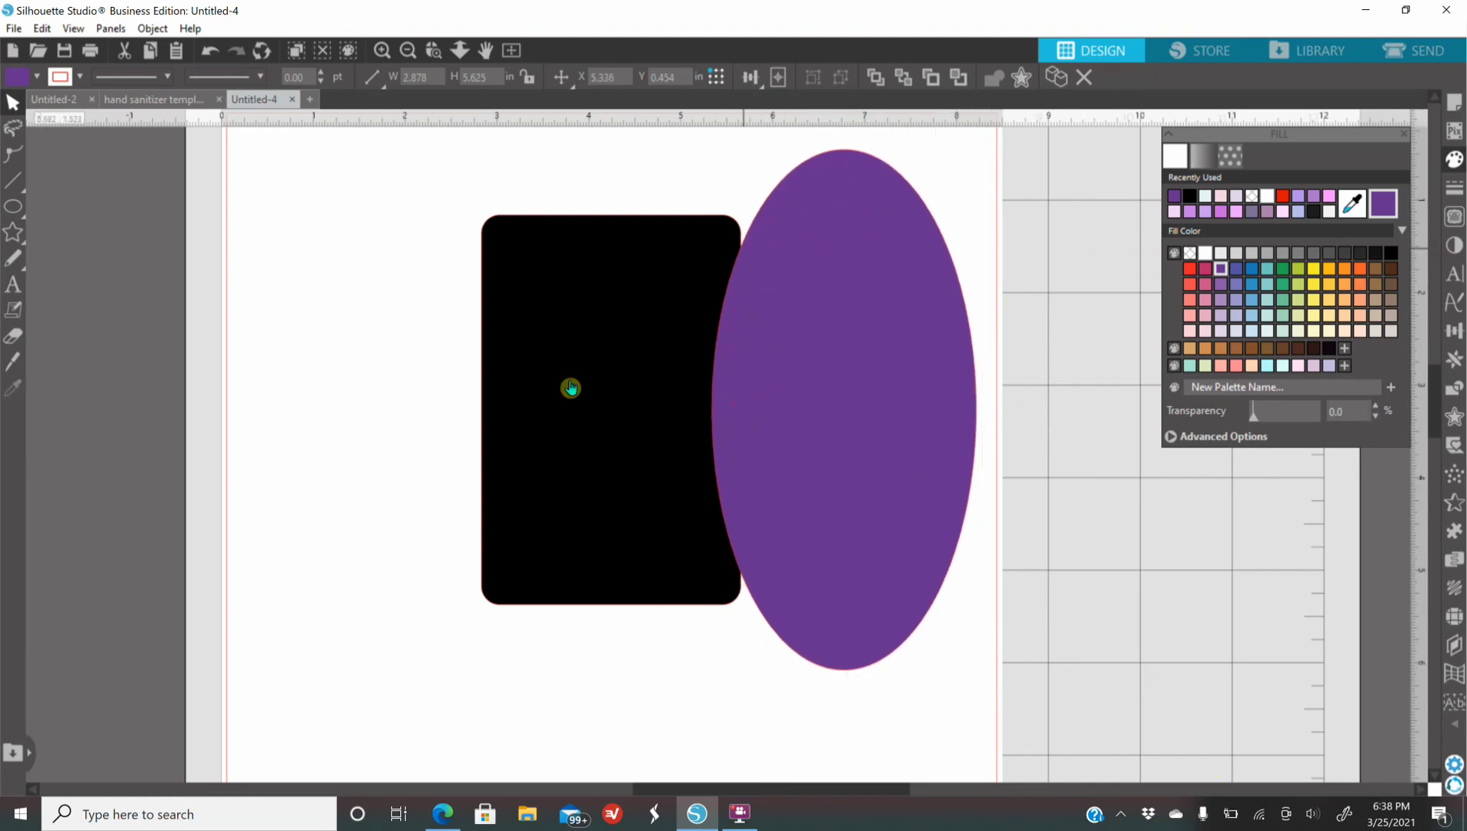
Step: Duplicate the purple ellipse to its left
left_click(871, 360)
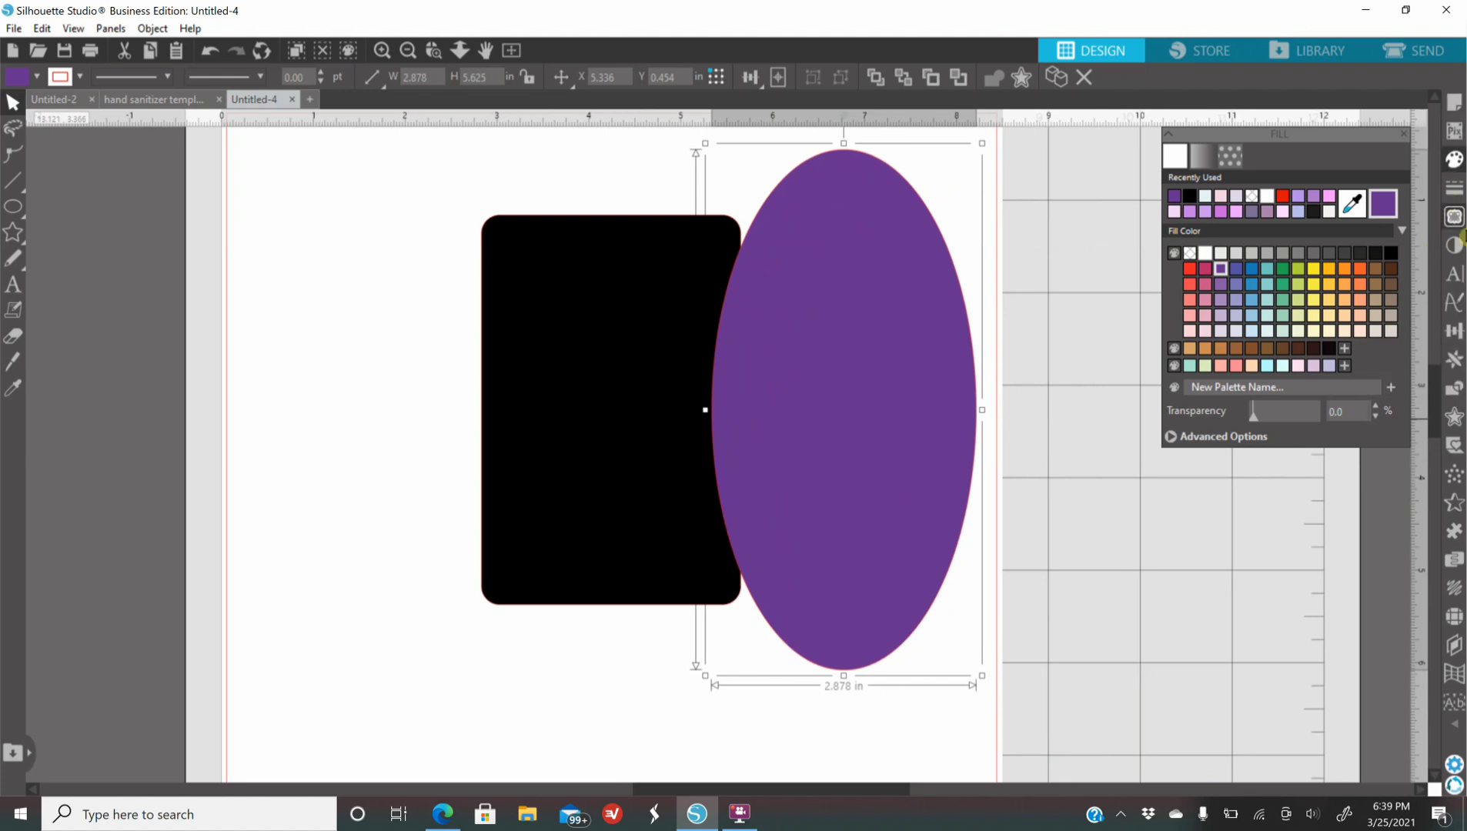
left_click(1454, 360)
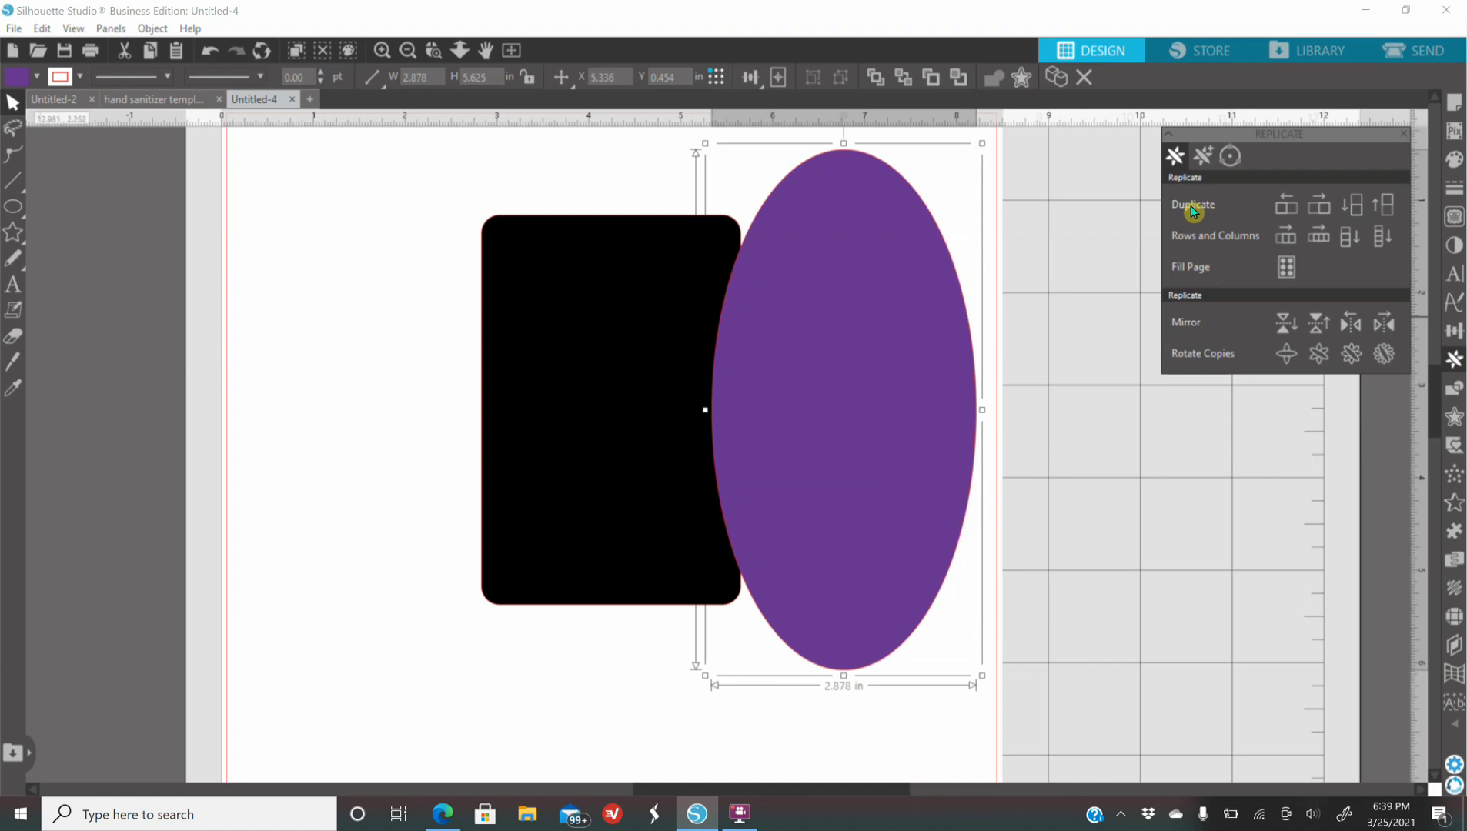
left_click(1284, 209)
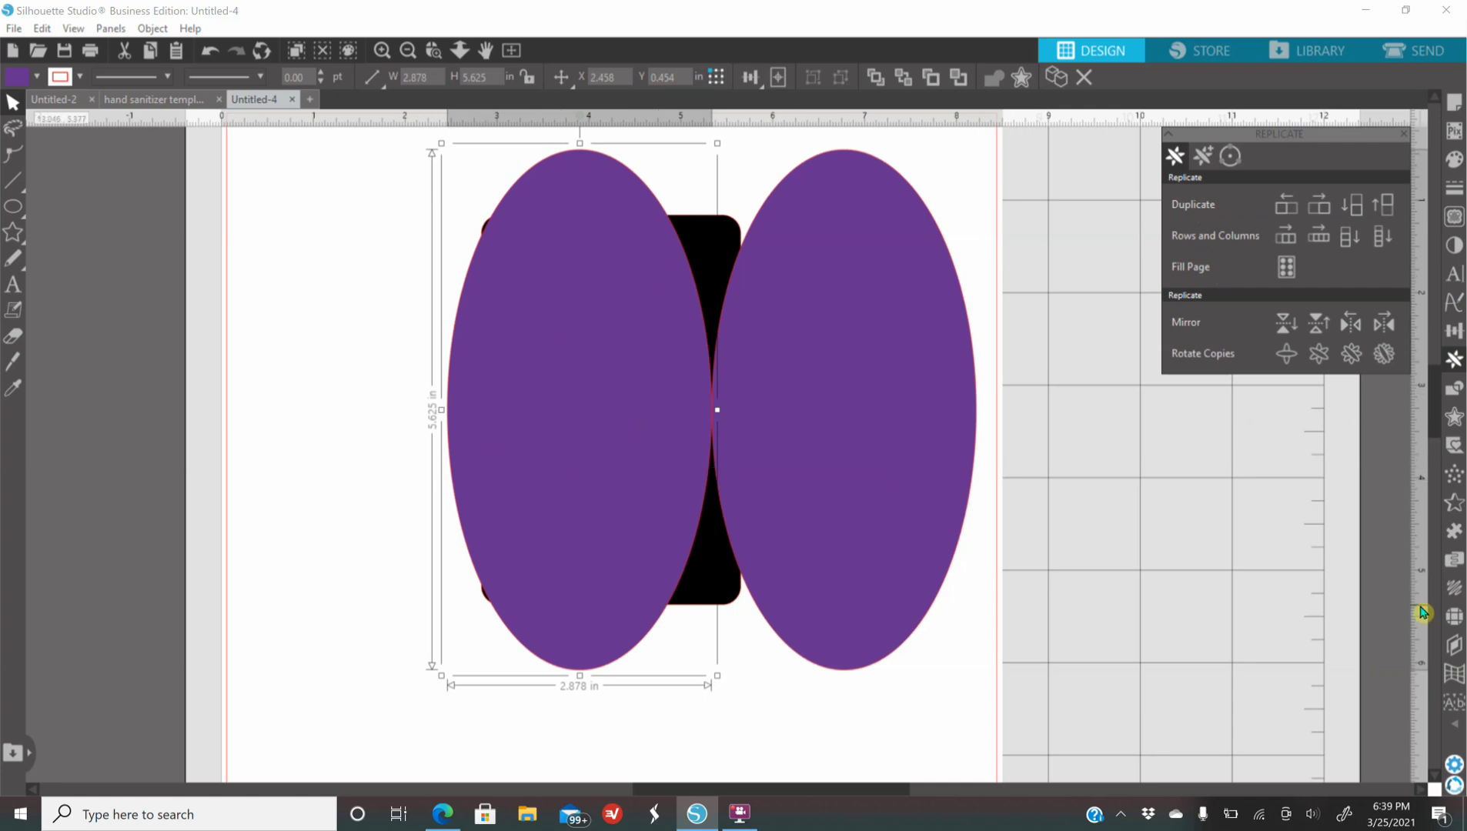
Step: Nudge the ellipse copy left until it only overlaps the rectangle's left edge, at about X 0.28 in
key("Left")
key("Left")
key("Left")
key("Left")
key("Left")
key("Left")
key("Left")
key("Left")
key("Left")
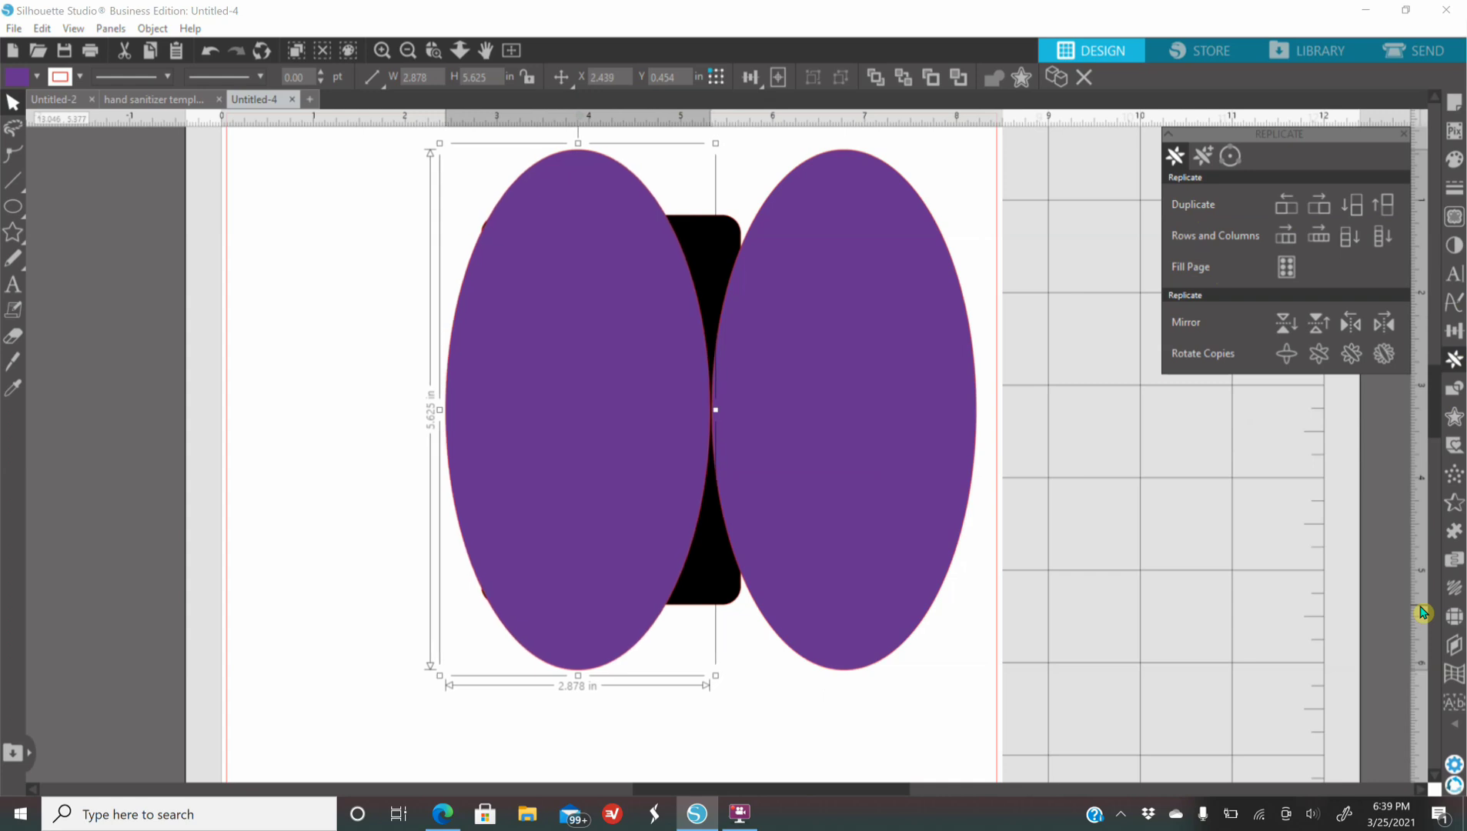
key("Left")
key("Left")
key("Left")
key("Left")
key("Left")
key("Left")
key("Left")
key("Left")
key("Left")
key("Left")
key("Left")
key("Left")
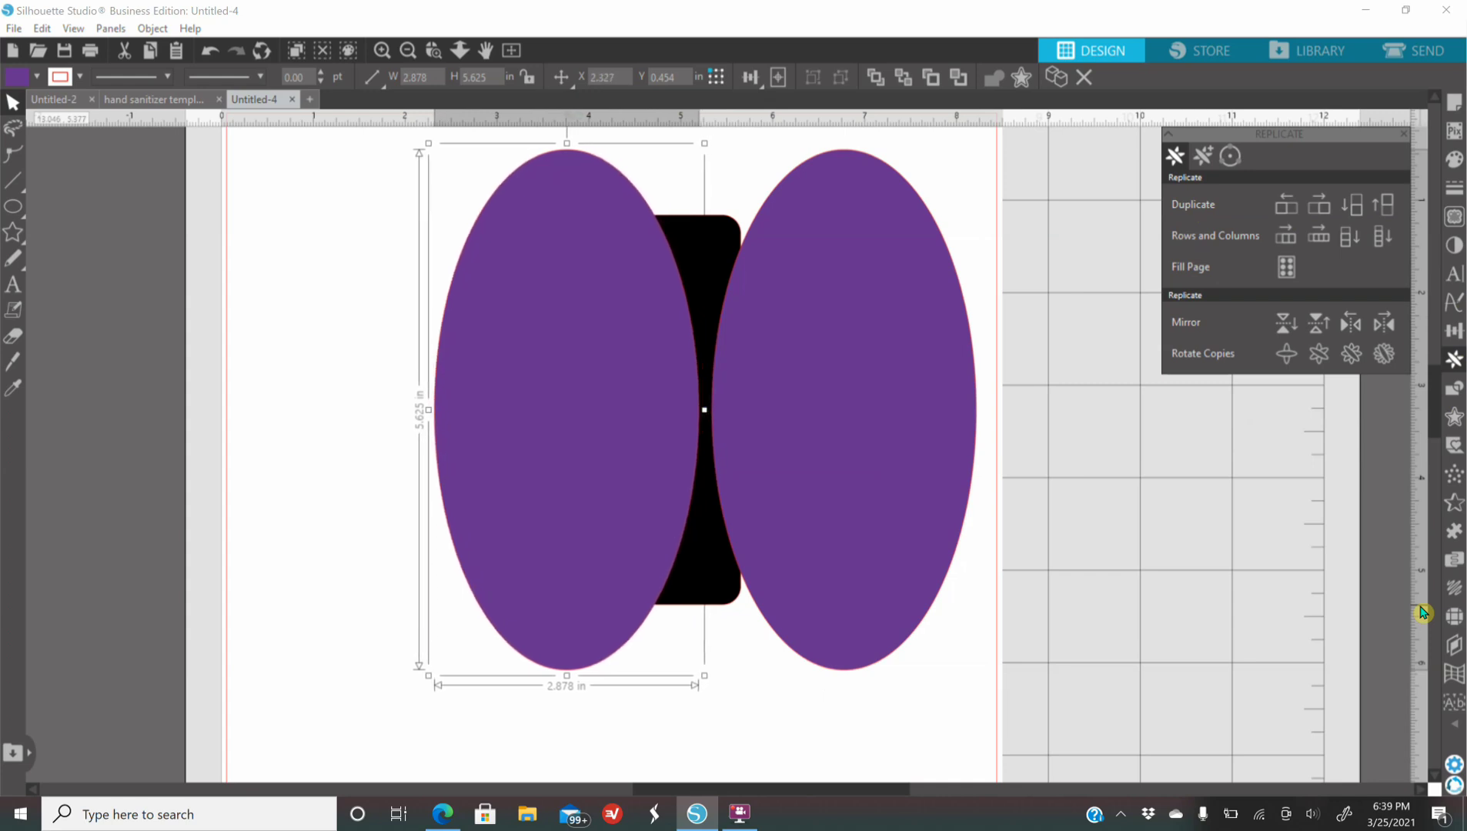
key("Left")
key("Left")
key("Left")
key("Left")
key("Left")
key("Left")
key("Left")
key("Left")
key("Left")
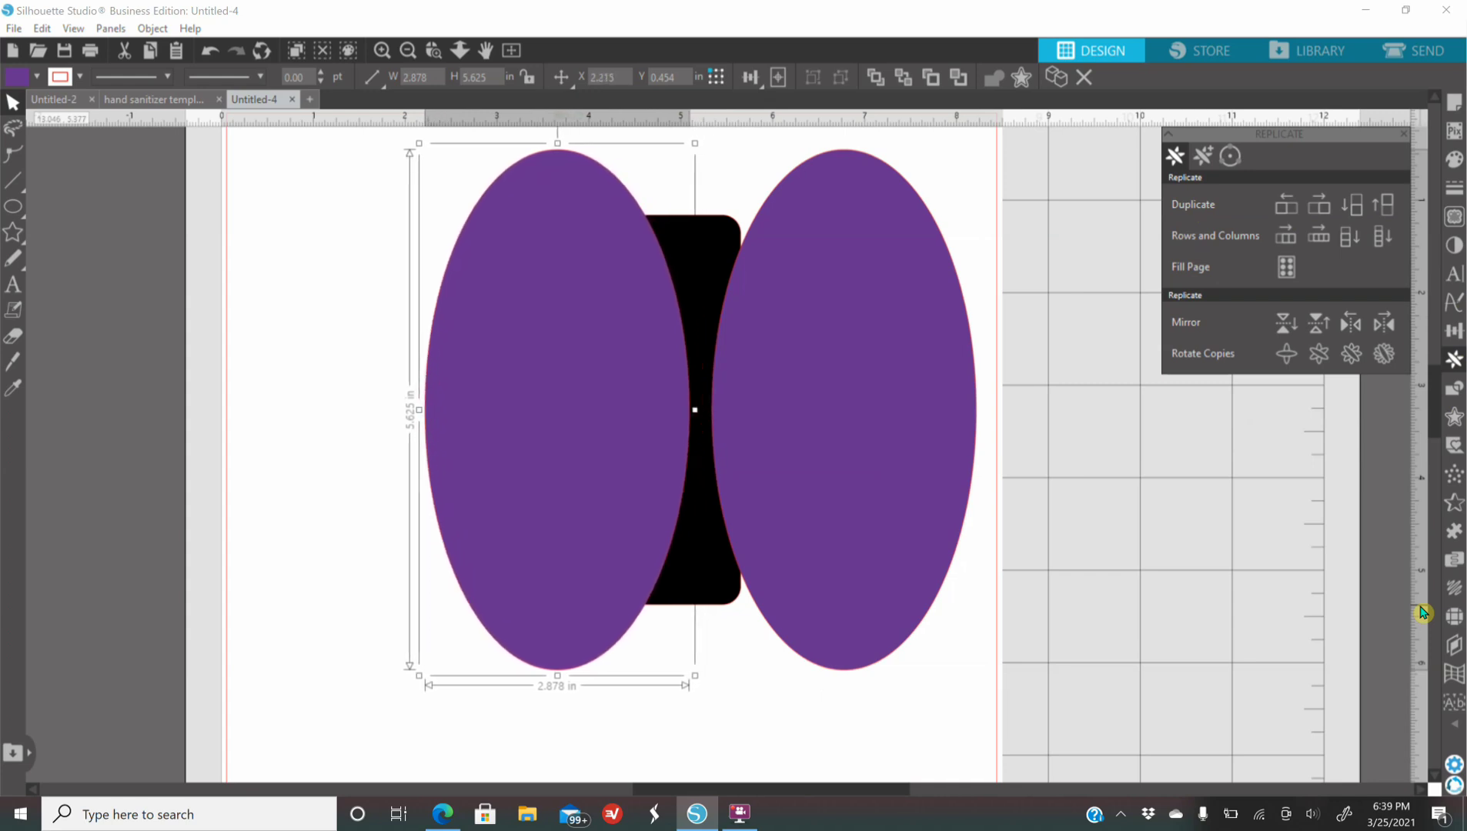
key("Left")
key("Left")
key("Left")
key("Left")
key("Left")
key("Left")
key("Left")
key("Left")
key("Left")
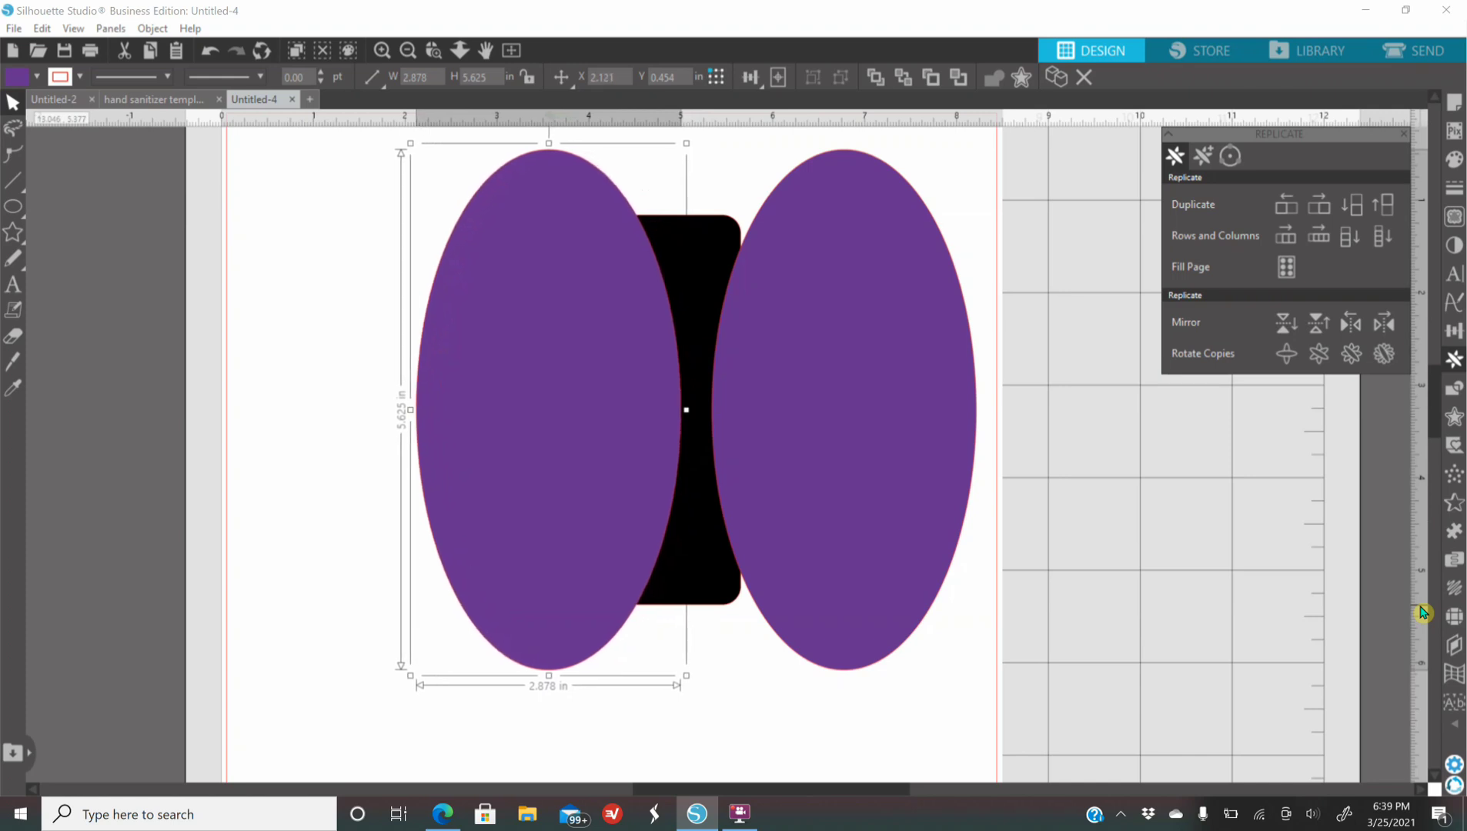
key("Left")
key("Left")
key("Left")
key("Left")
key("Left")
key("Left")
key("Left")
key("Left")
key("Left")
key("Left")
key("Left")
key("Left")
key("Left")
key("Left")
key("Left")
key("Left")
key("Left")
key("Left")
key("Left")
key("Left")
key("Left")
key("Left")
key("Left")
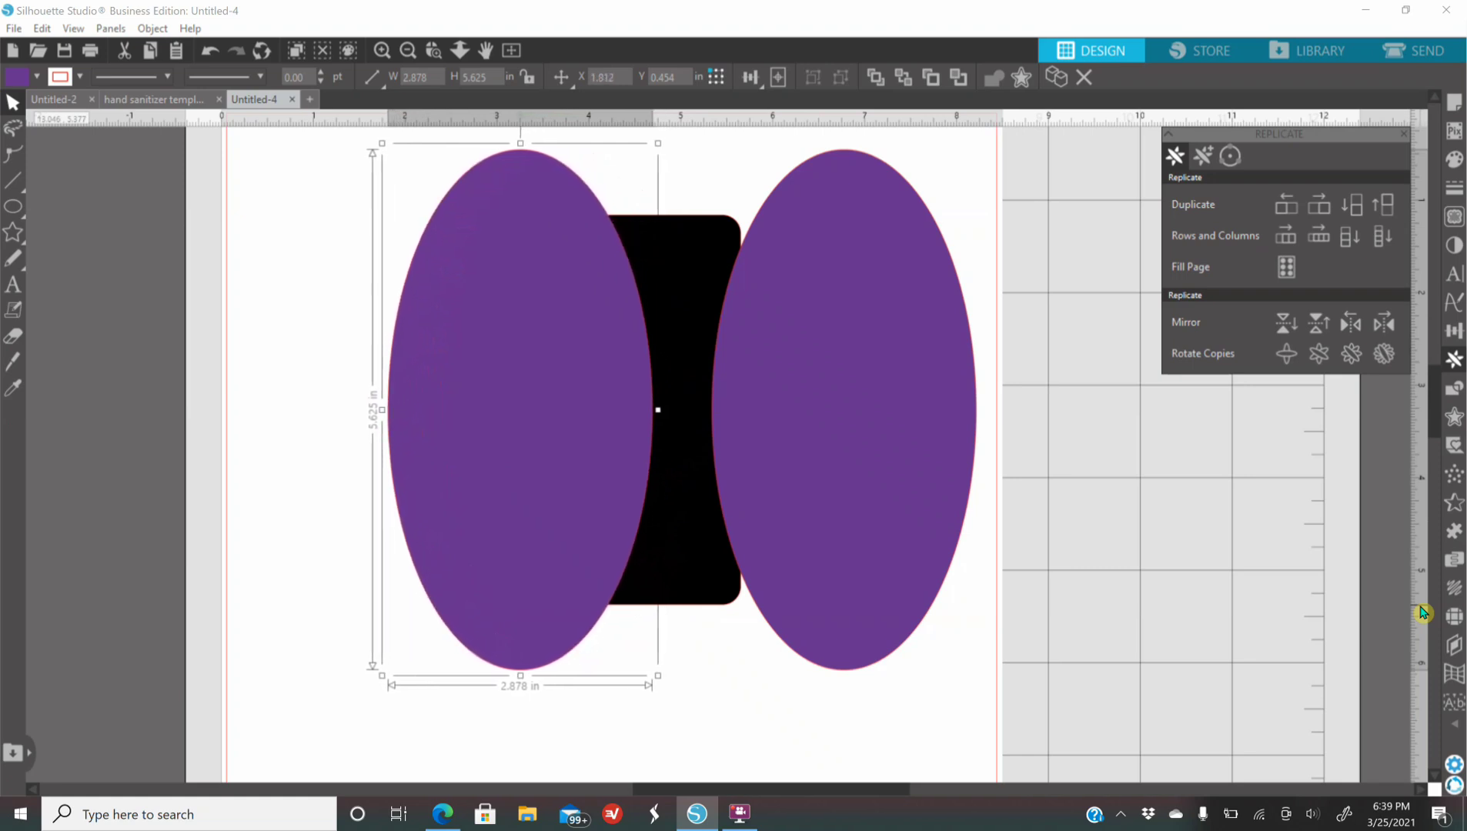
key("Left")
key("Left")
key("Left")
key("Left")
key("Left")
key("Left")
key("Left")
key("Left")
key("Left")
key("Left")
key("Left")
key("Left")
key("Left")
key("Left")
key("Left")
key("Left")
key("Left")
key("Left")
key("Left")
key("Left")
key("Left")
key("Left")
key("Left")
key("Left")
key("Left")
key("Left")
key("Left")
key("Left")
key("Left")
key("Left")
key("Left")
key("Left")
key("Left")
key("Left")
key("Left")
key("Left")
key("Left")
key("Left")
key("Left")
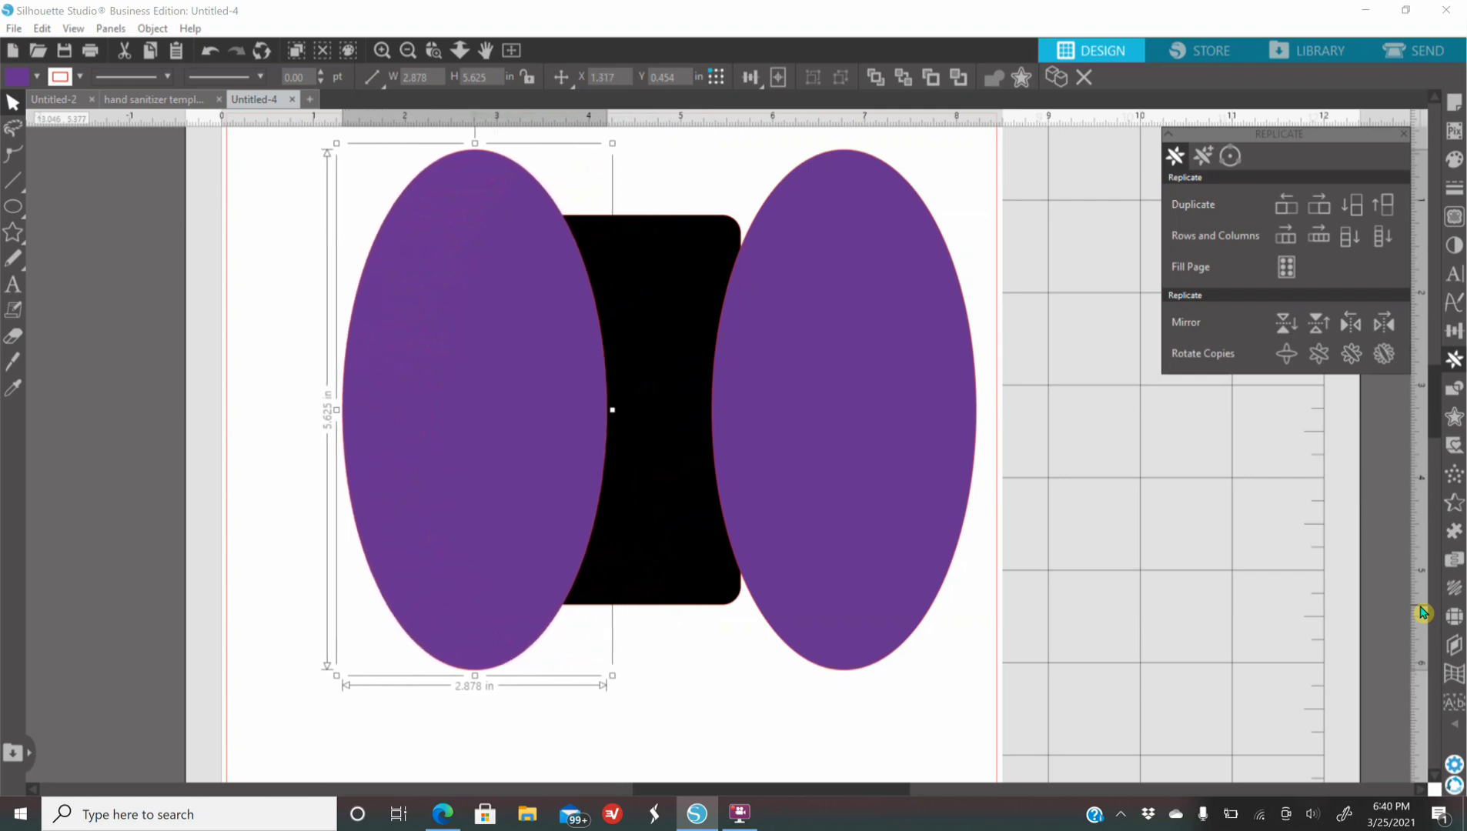
key("Left")
key("Left")
key("Left")
key("Left")
key("Left")
key("Left")
key("Left")
key("Left")
key("Left")
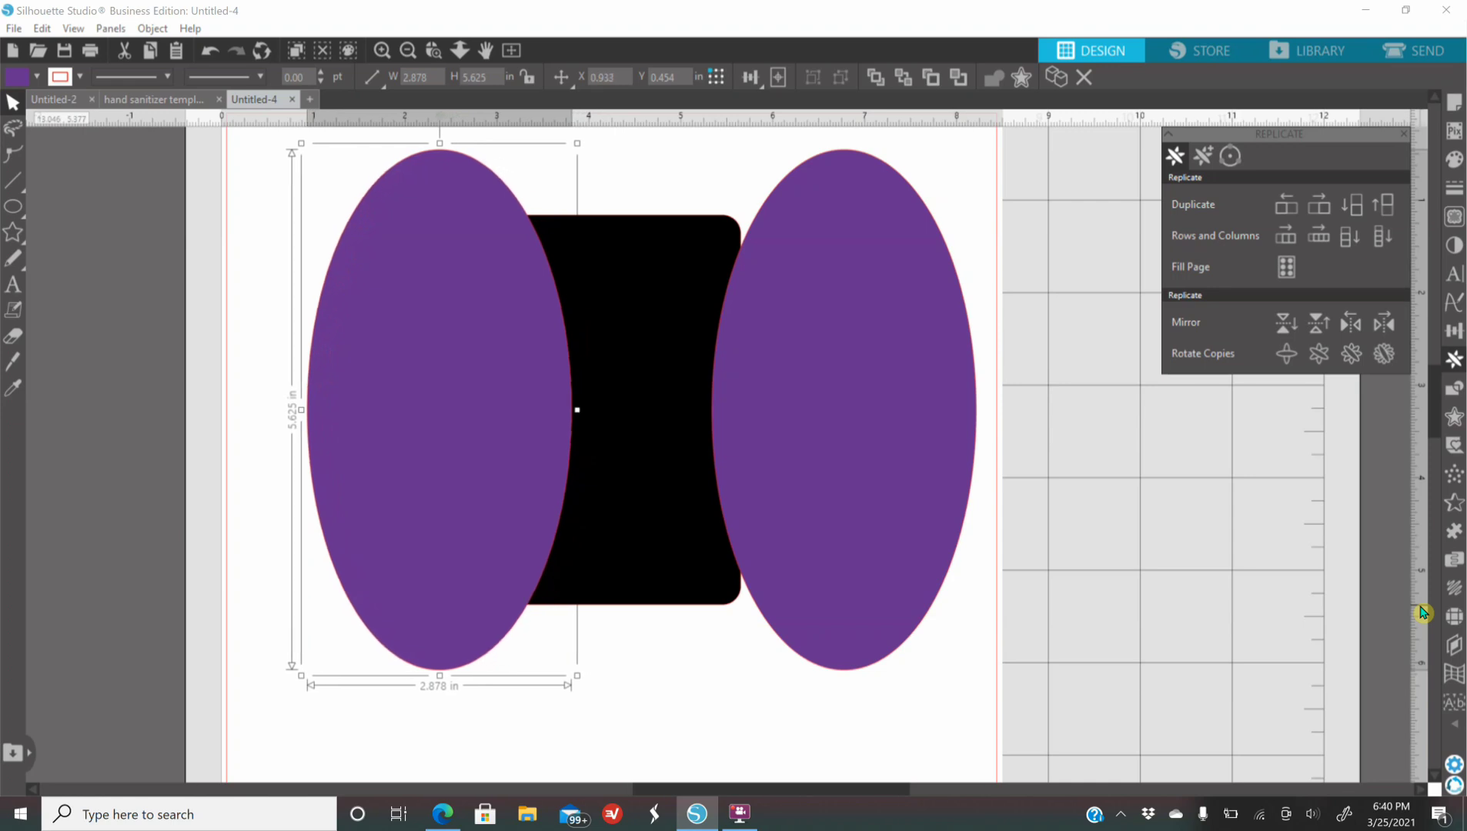
key("Left")
key("Left")
key("Left")
key("Left")
key("Left")
key("Left")
key("Left")
key("Left")
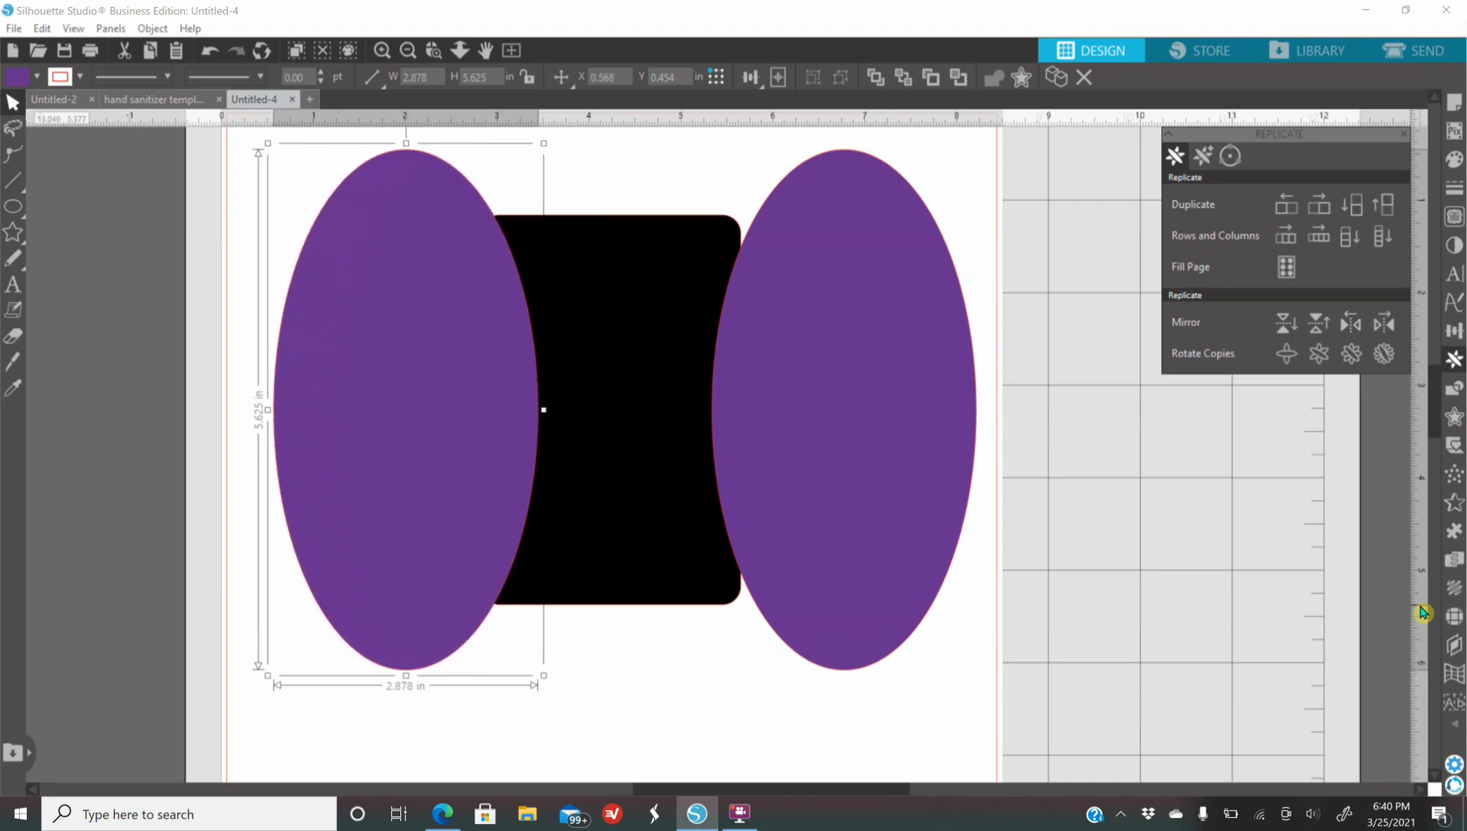
key("Left")
key("Left")
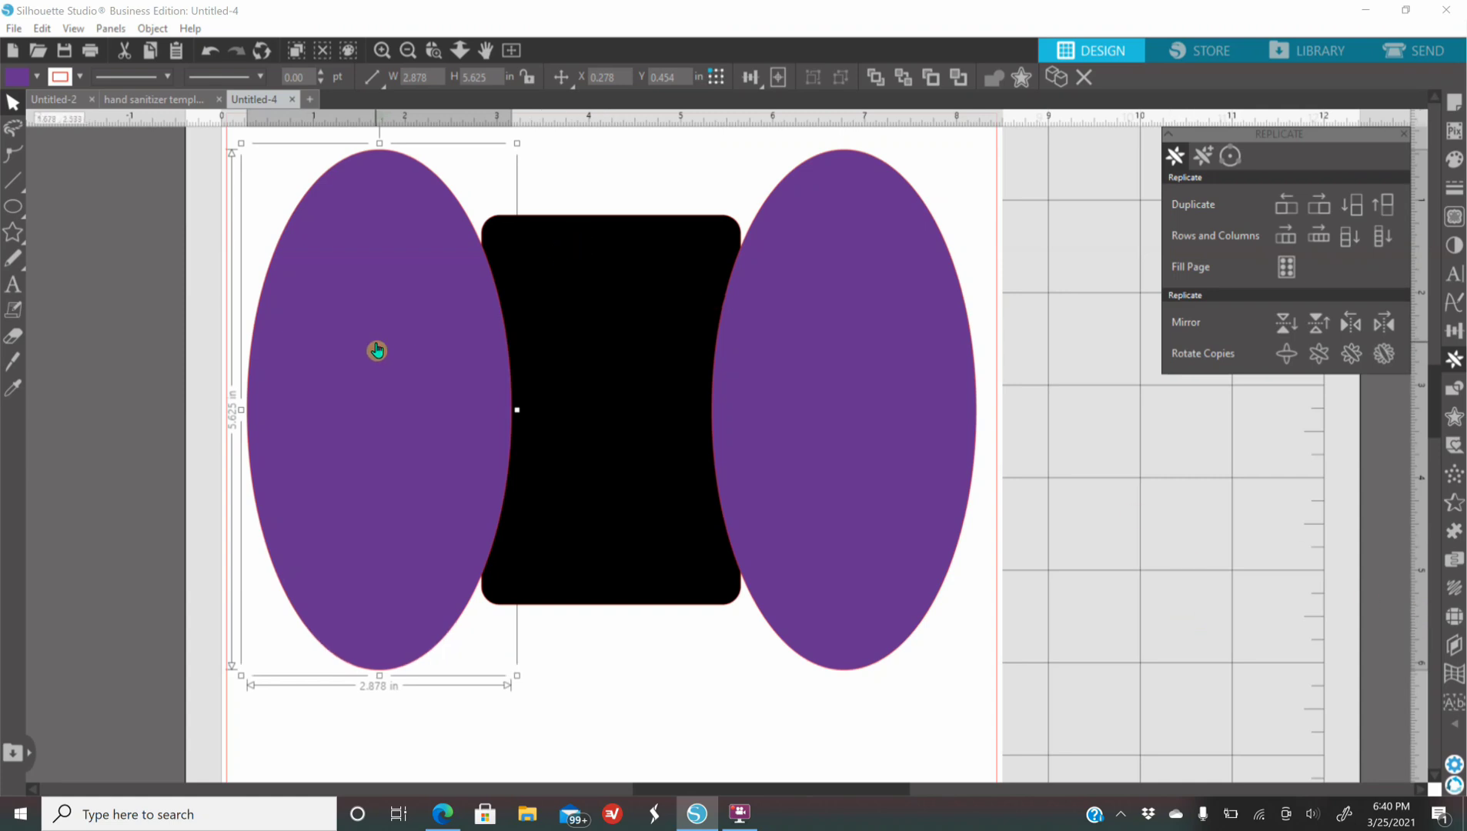
left_click(106, 434)
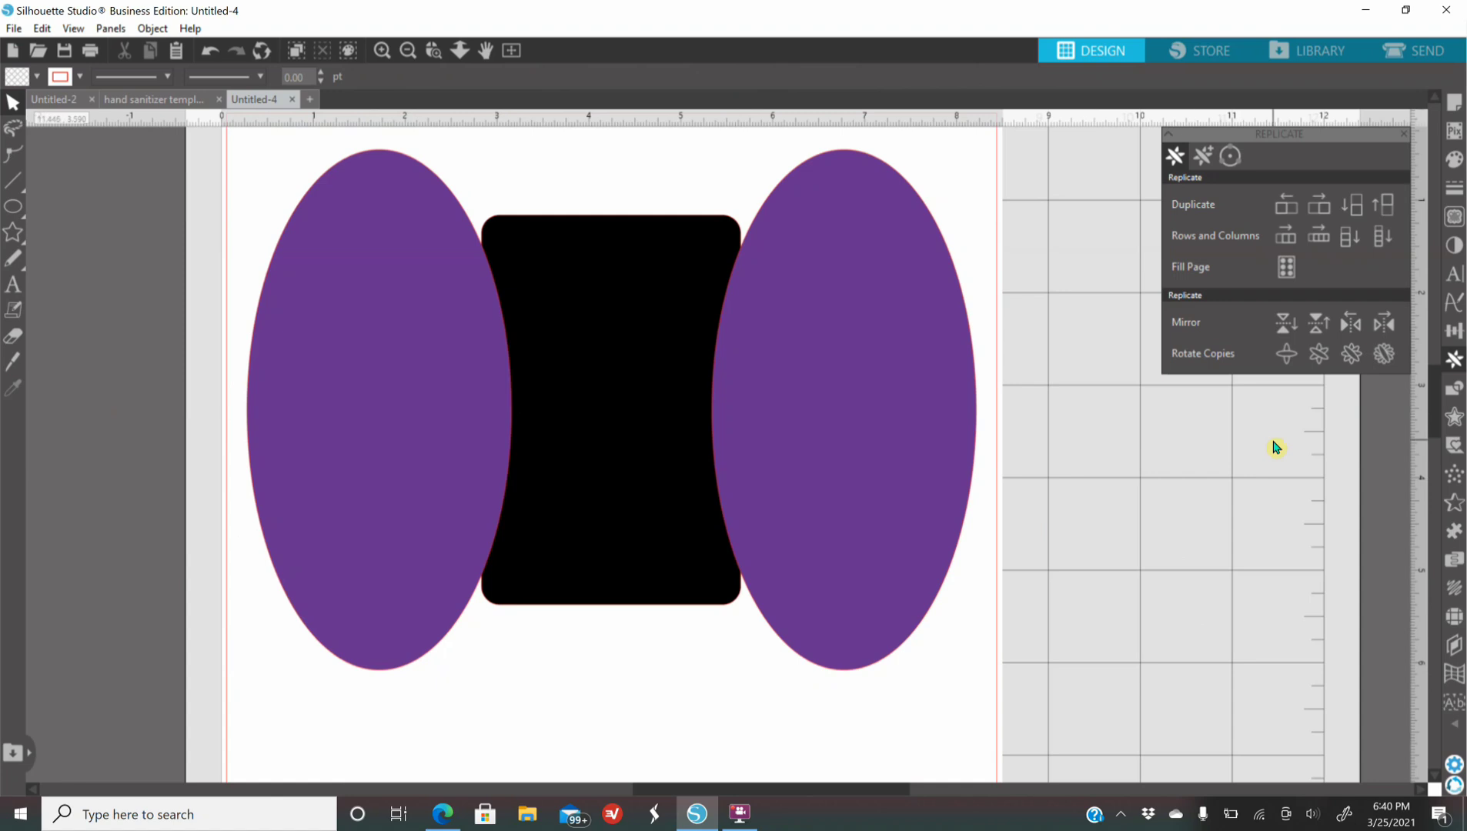
Step: Divide the left ellipse and the black rectangle where they overlap
left_click(389, 394)
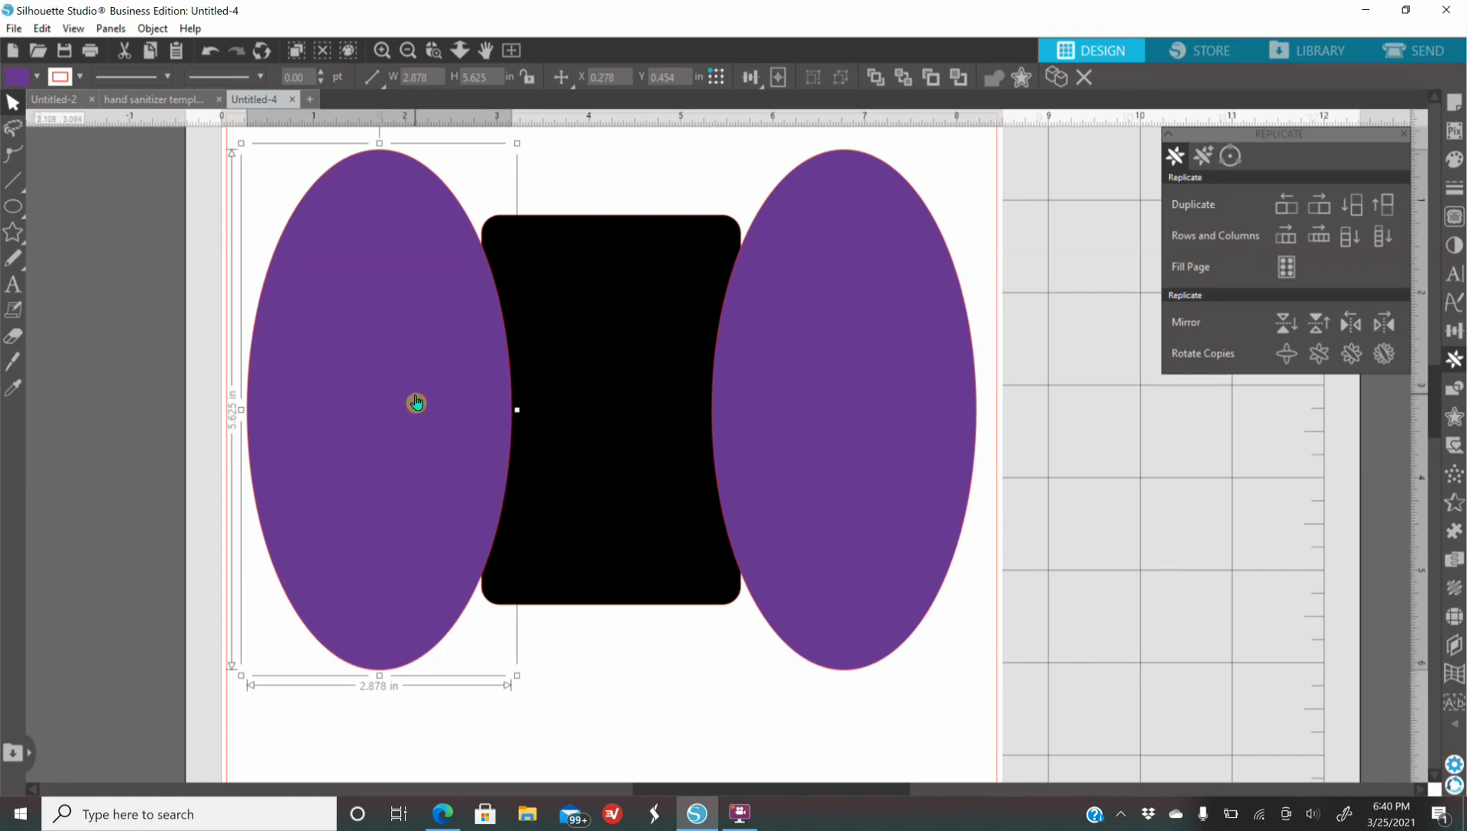
left_click(614, 314, "shift")
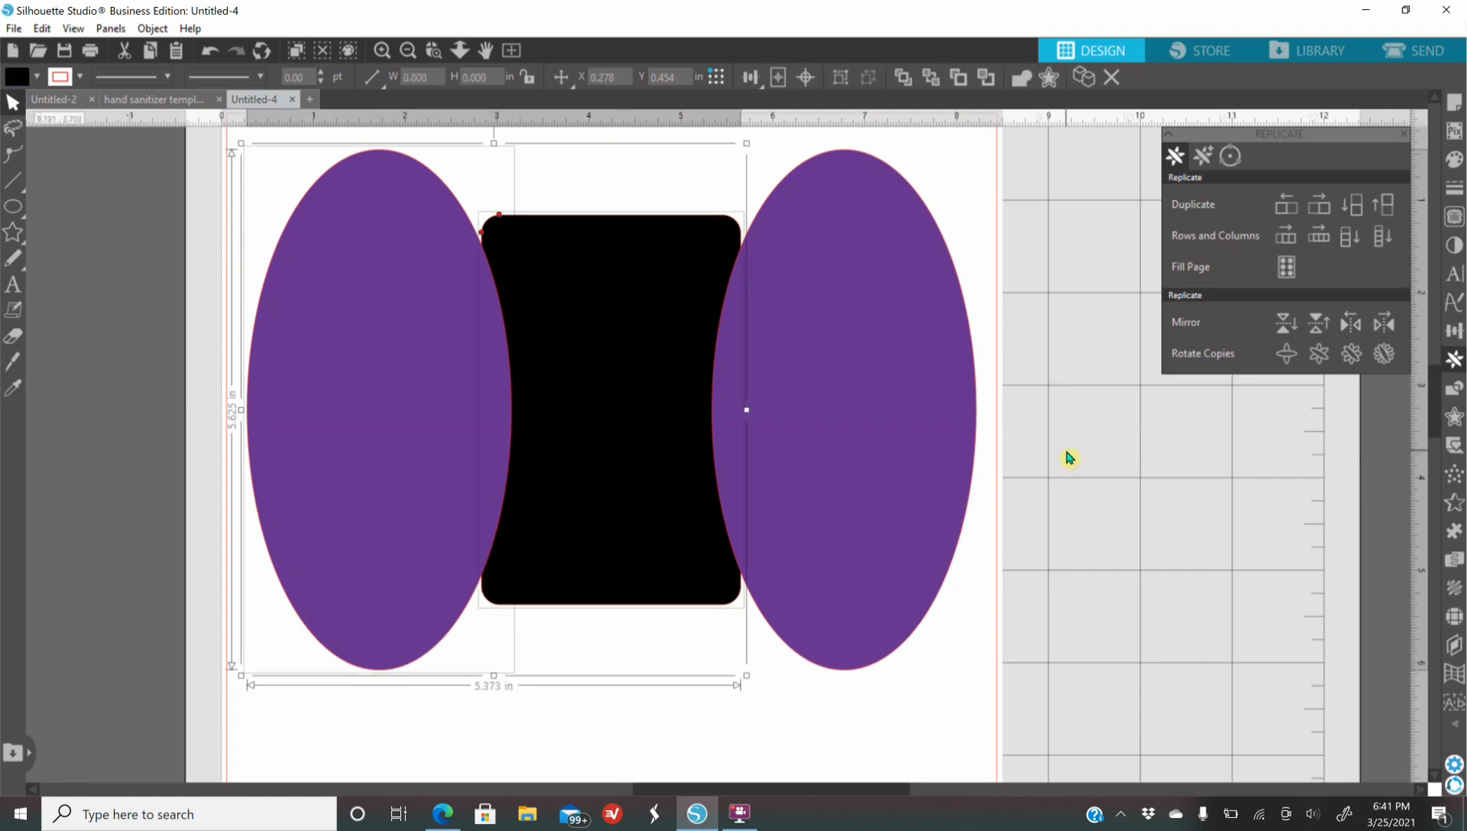
left_click(1447, 391)
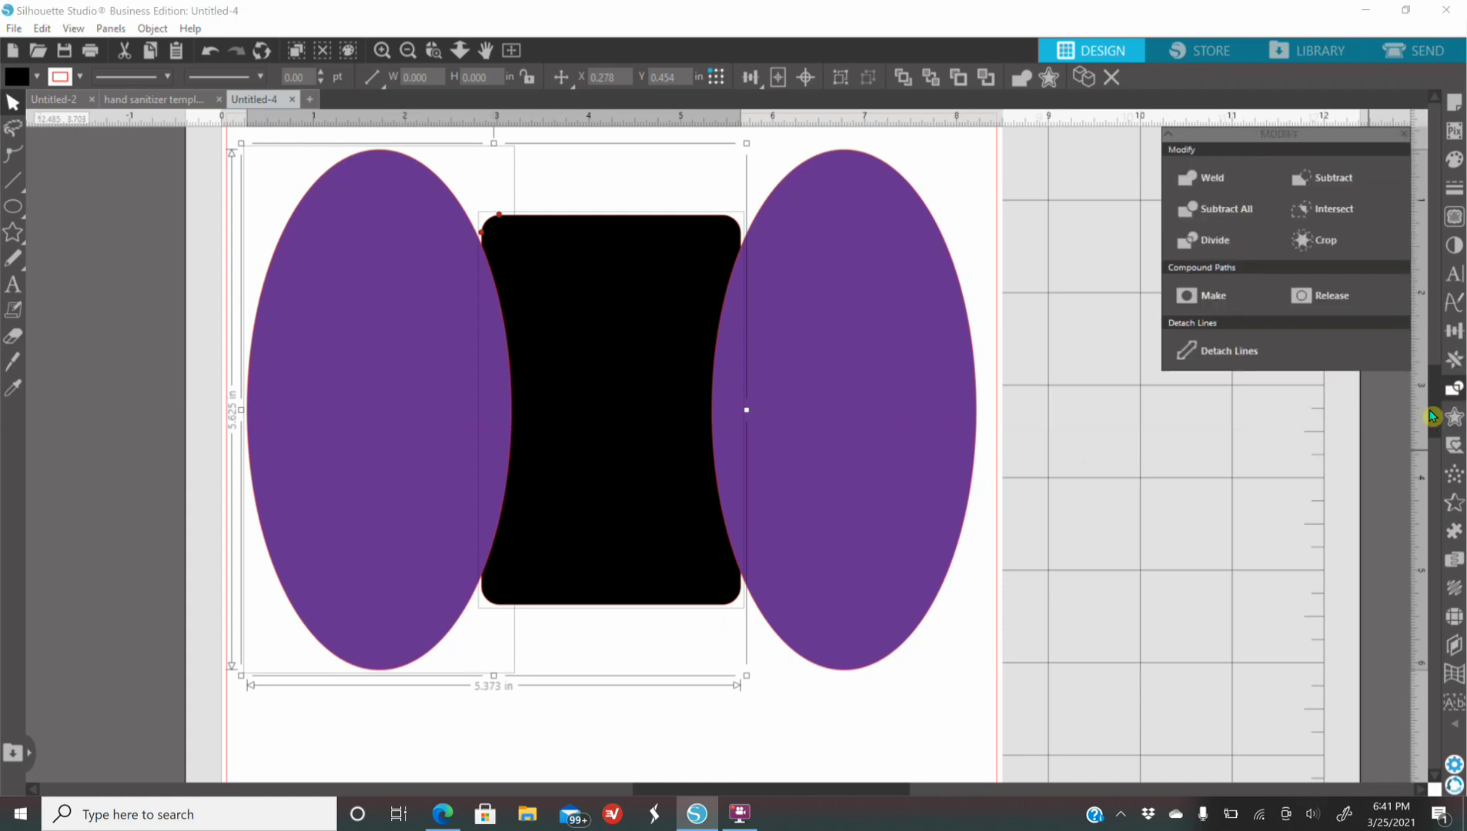
left_click(1218, 243)
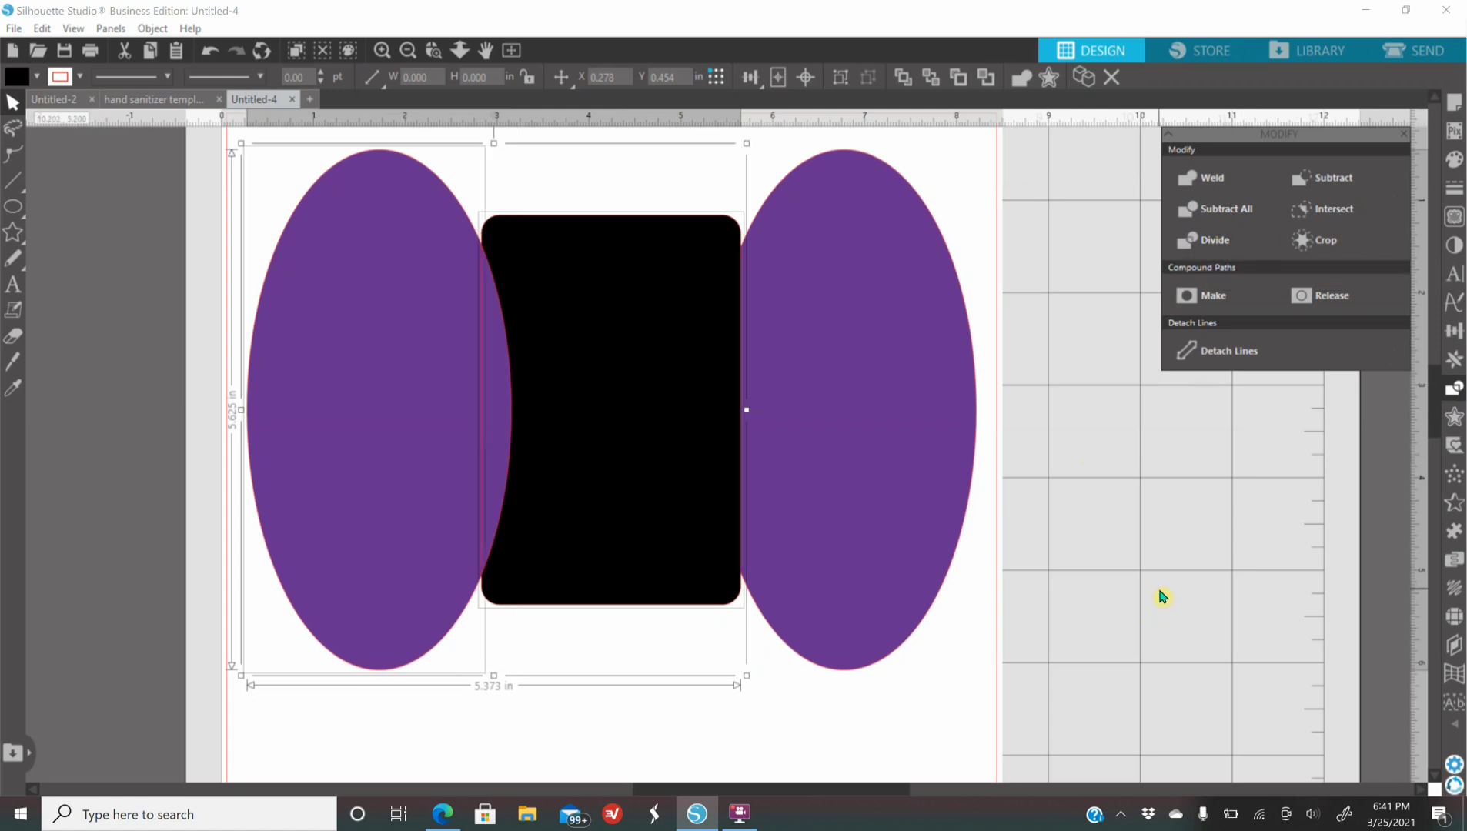
left_click(1162, 596)
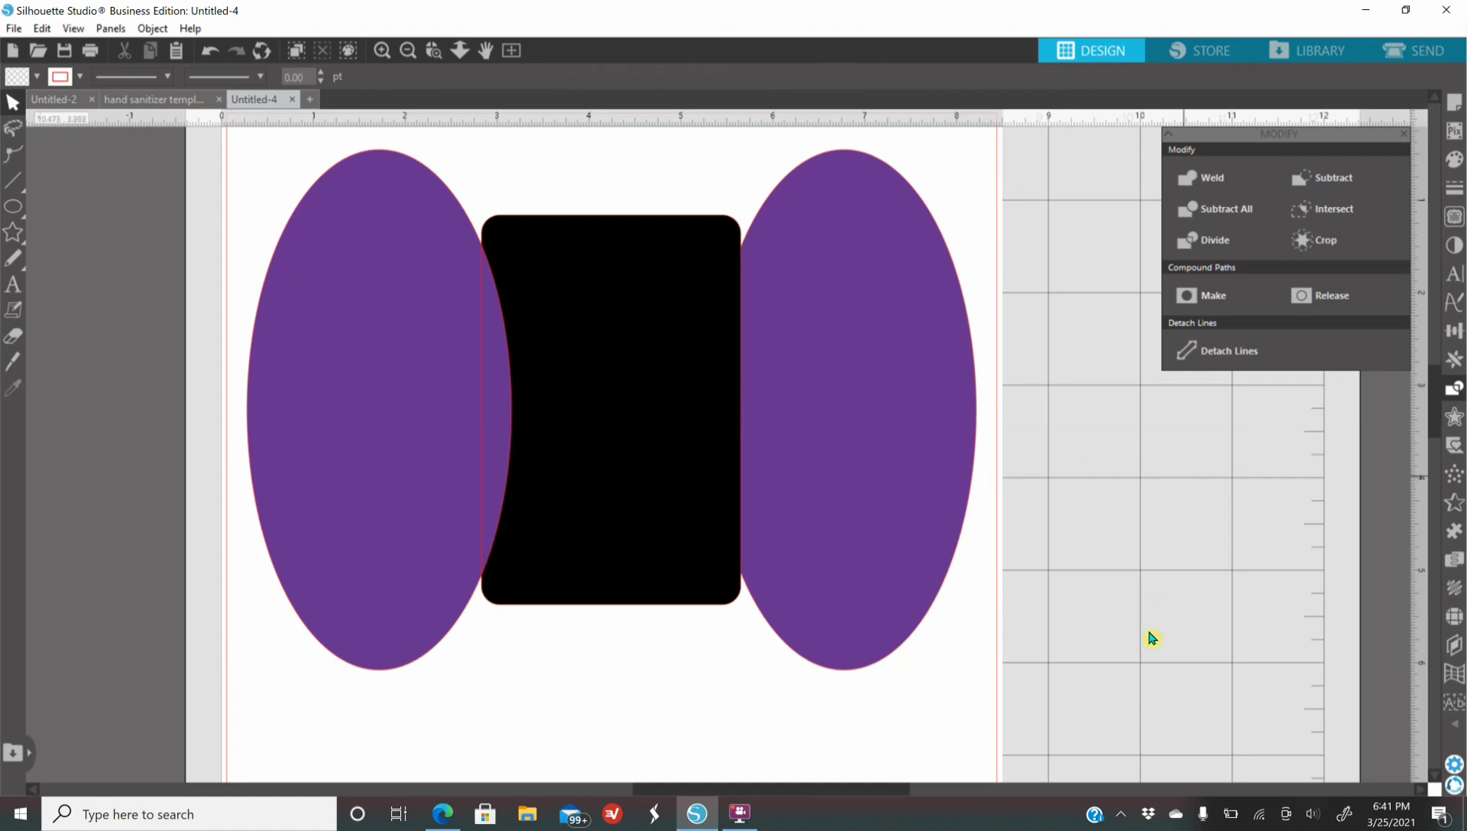
Step: Divide the black rectangle and the right purple ellipse where they overlap, and clear the selection
left_click(666, 417)
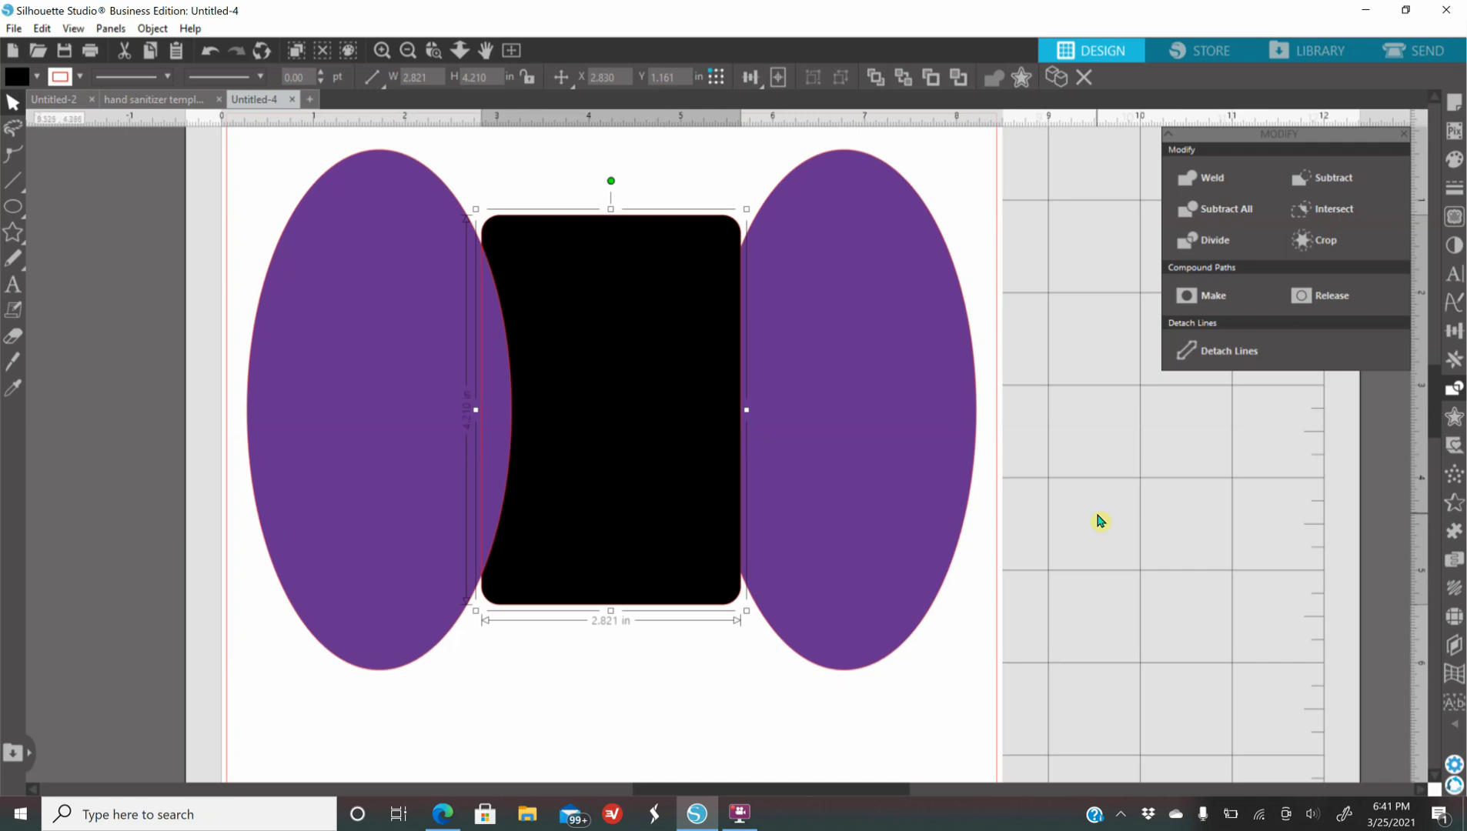
left_click(914, 391, "shift")
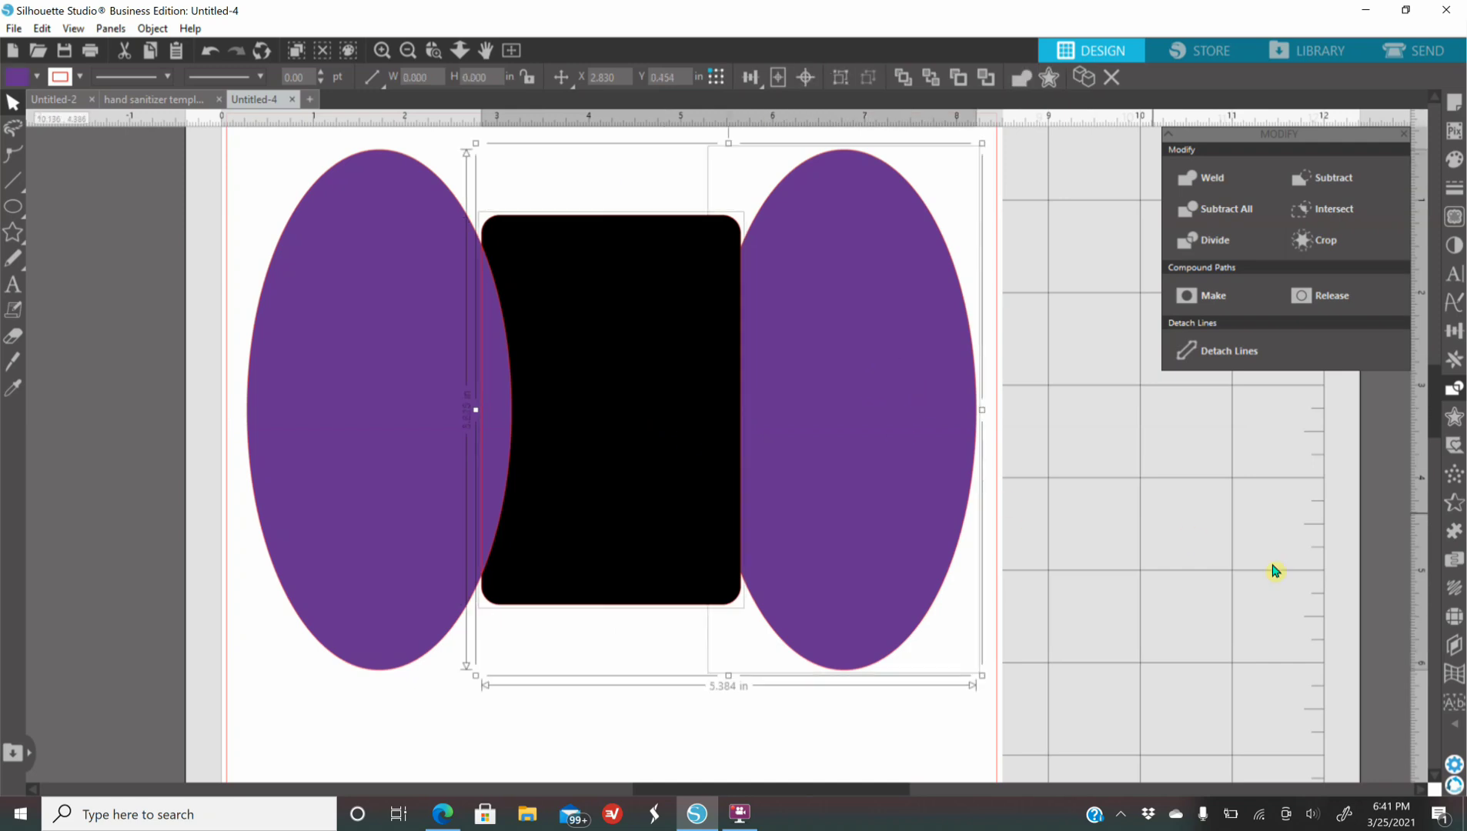
left_click(1213, 244)
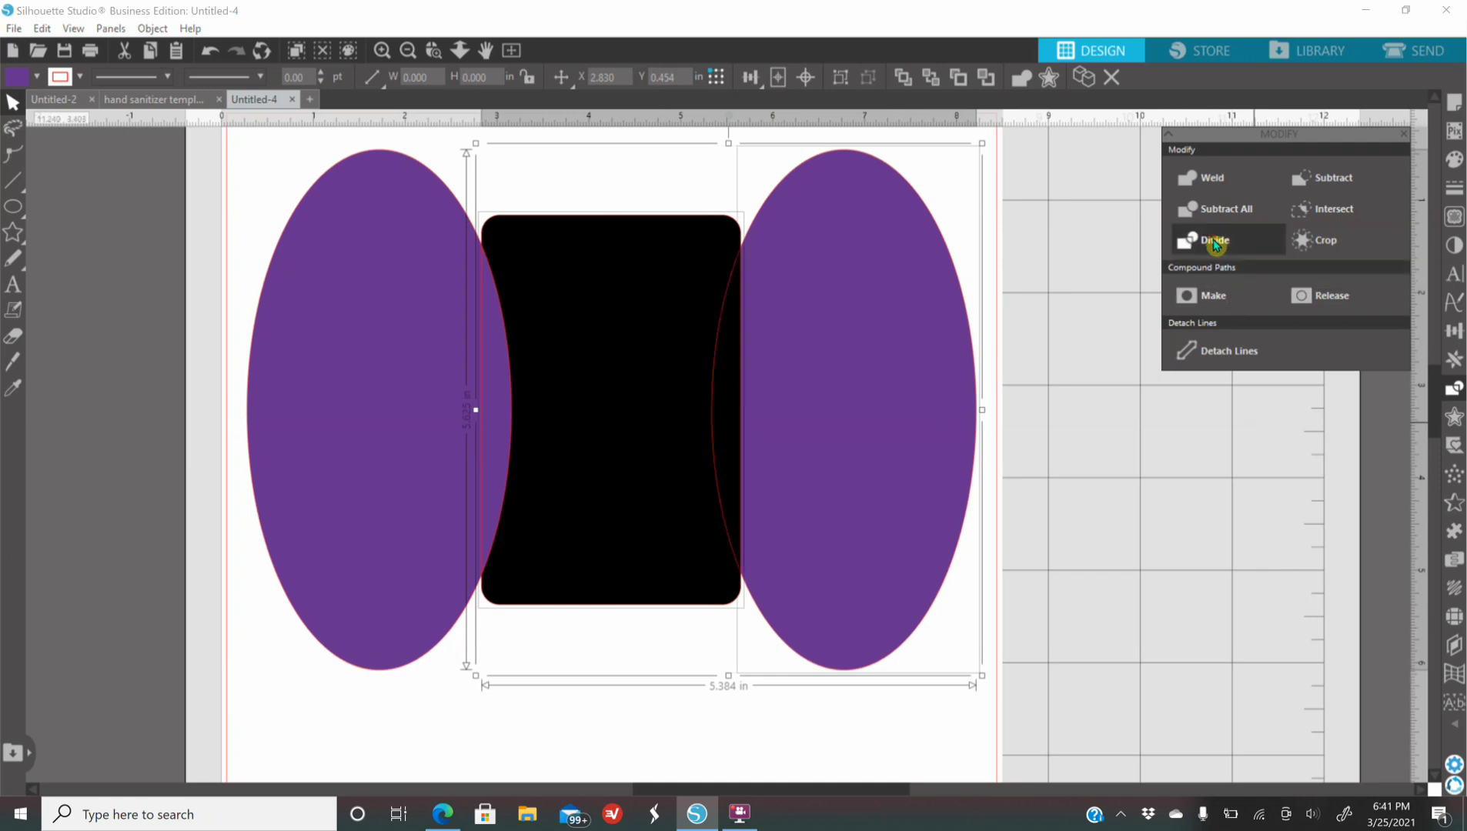
left_click(1173, 564)
Step: Delete the large outer portions of the right and left purple ellipses
left_click(935, 463)
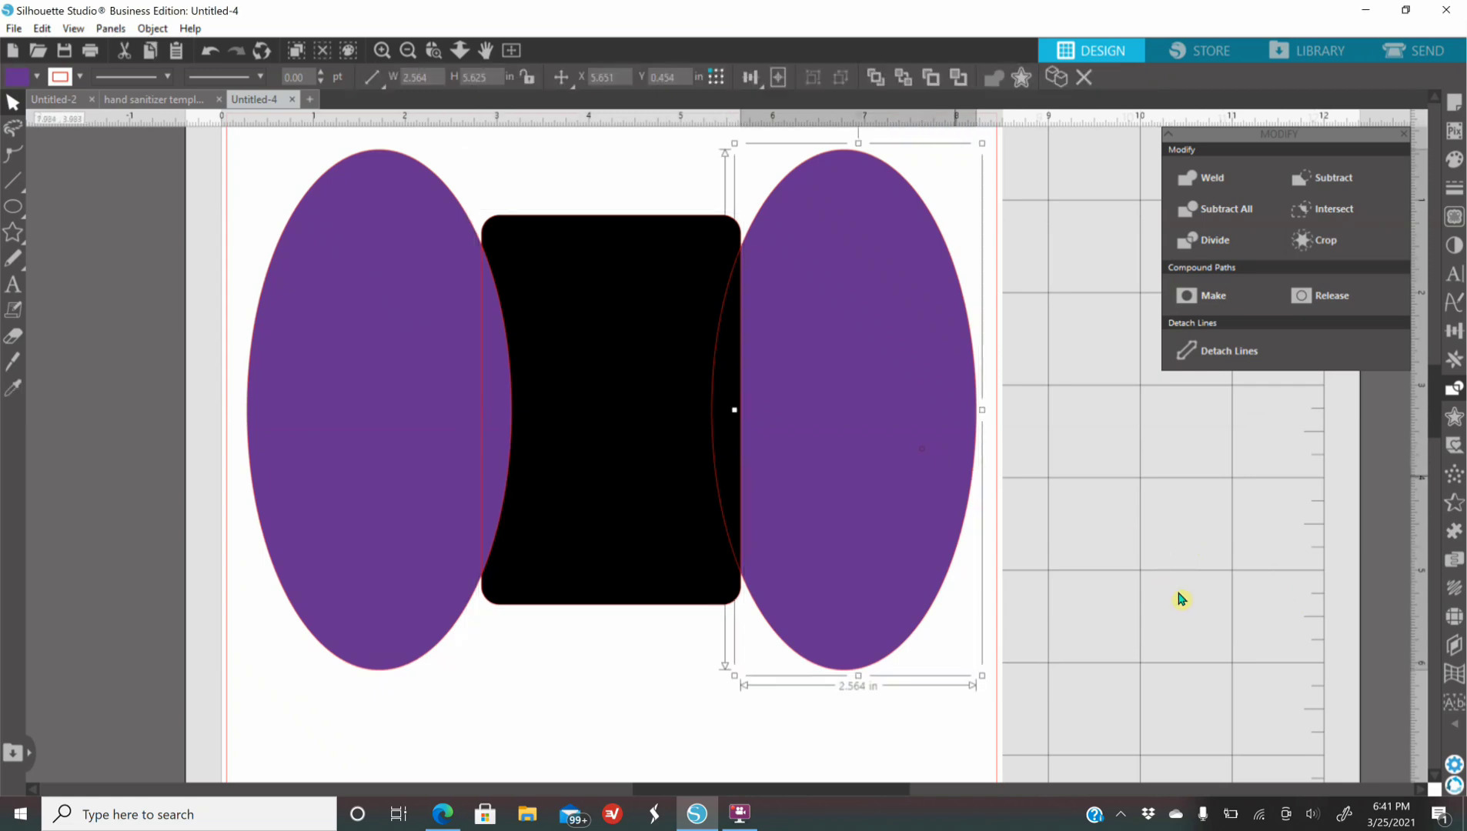
key("Delete")
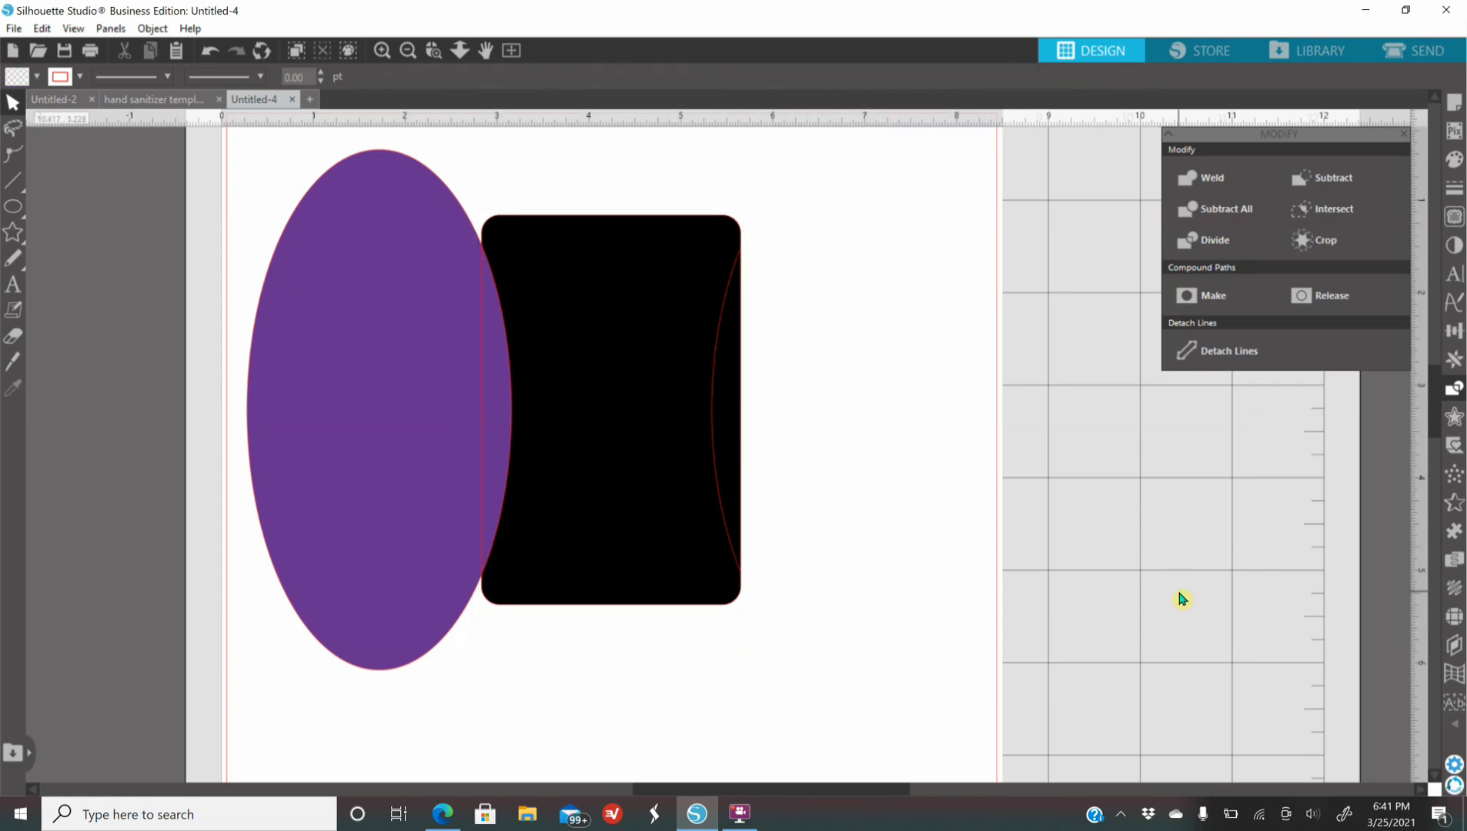
left_click(411, 483)
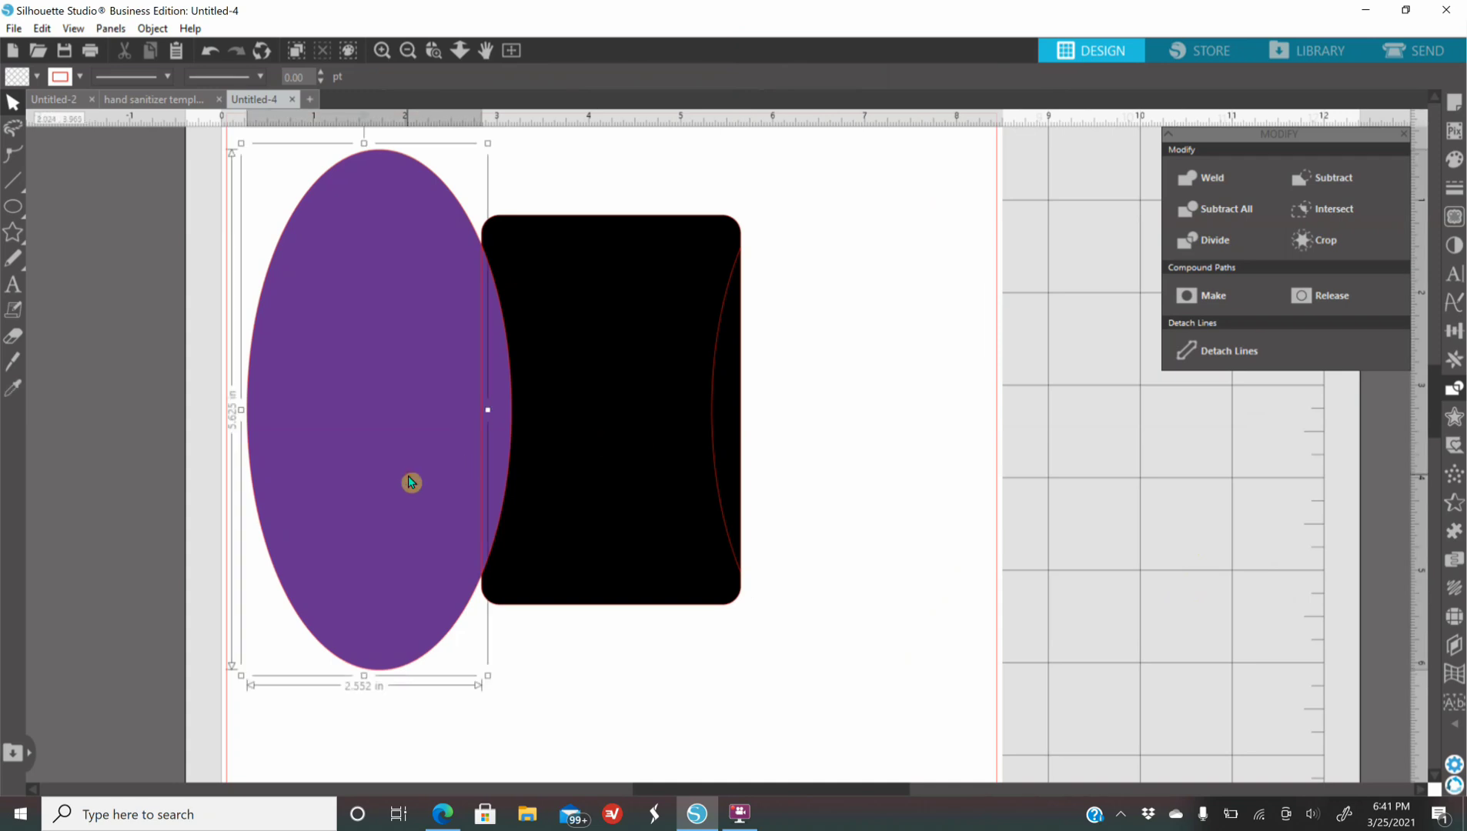
key("Delete")
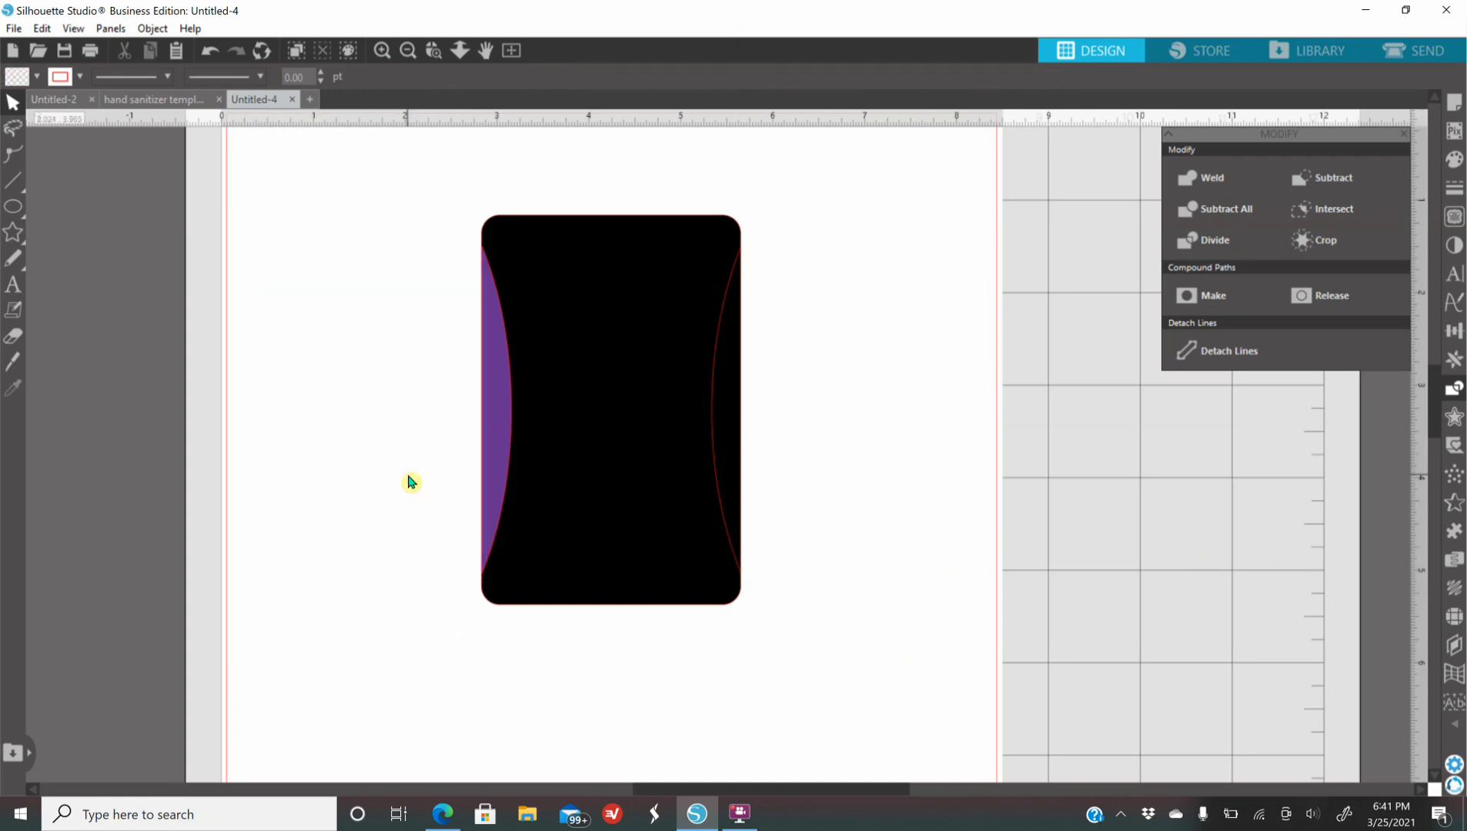
Step: Delete the curved slivers along the rectangle's left and right edges so both sides curve inward
left_click(499, 444)
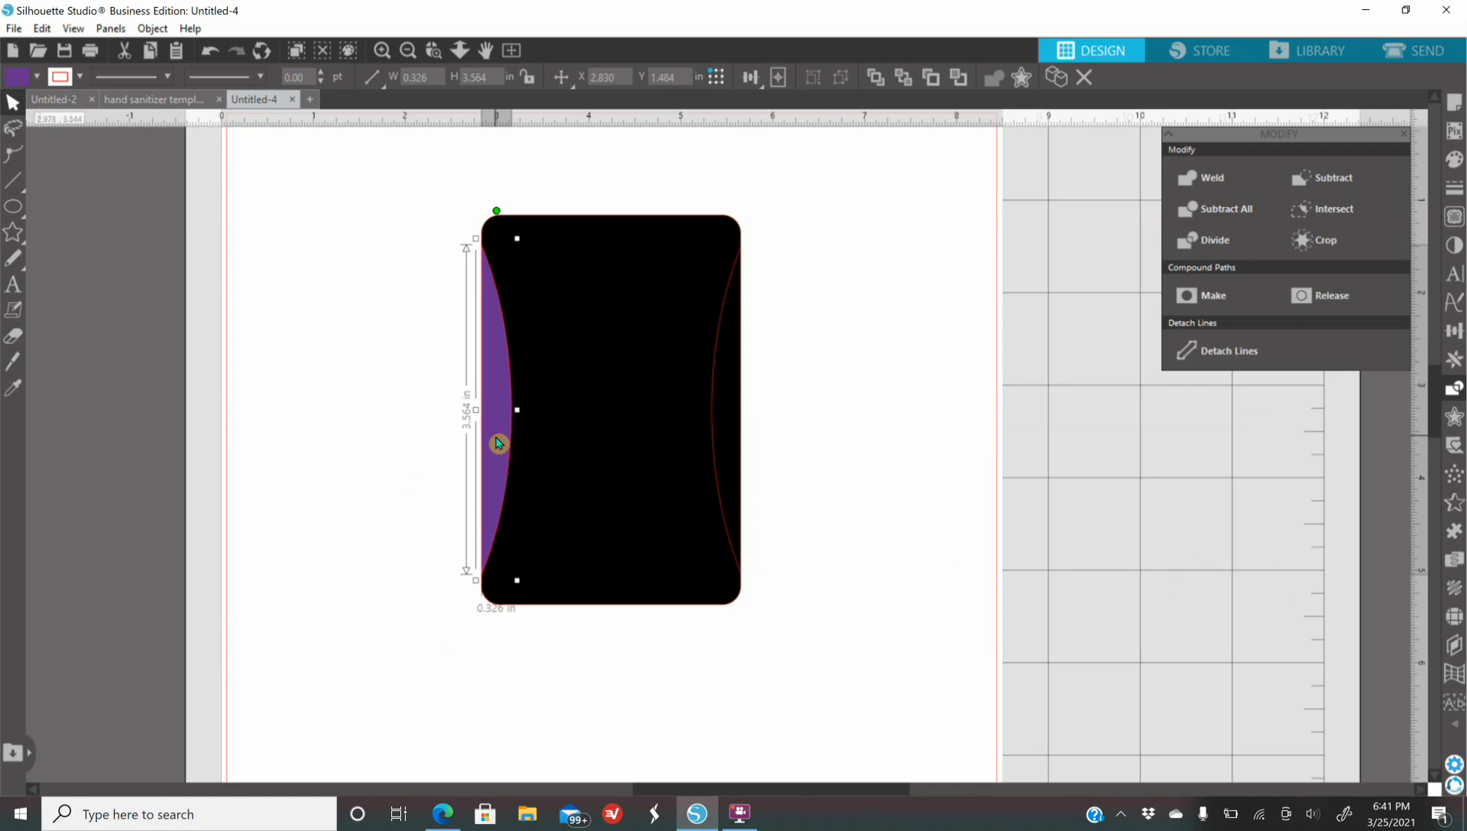
key("Delete")
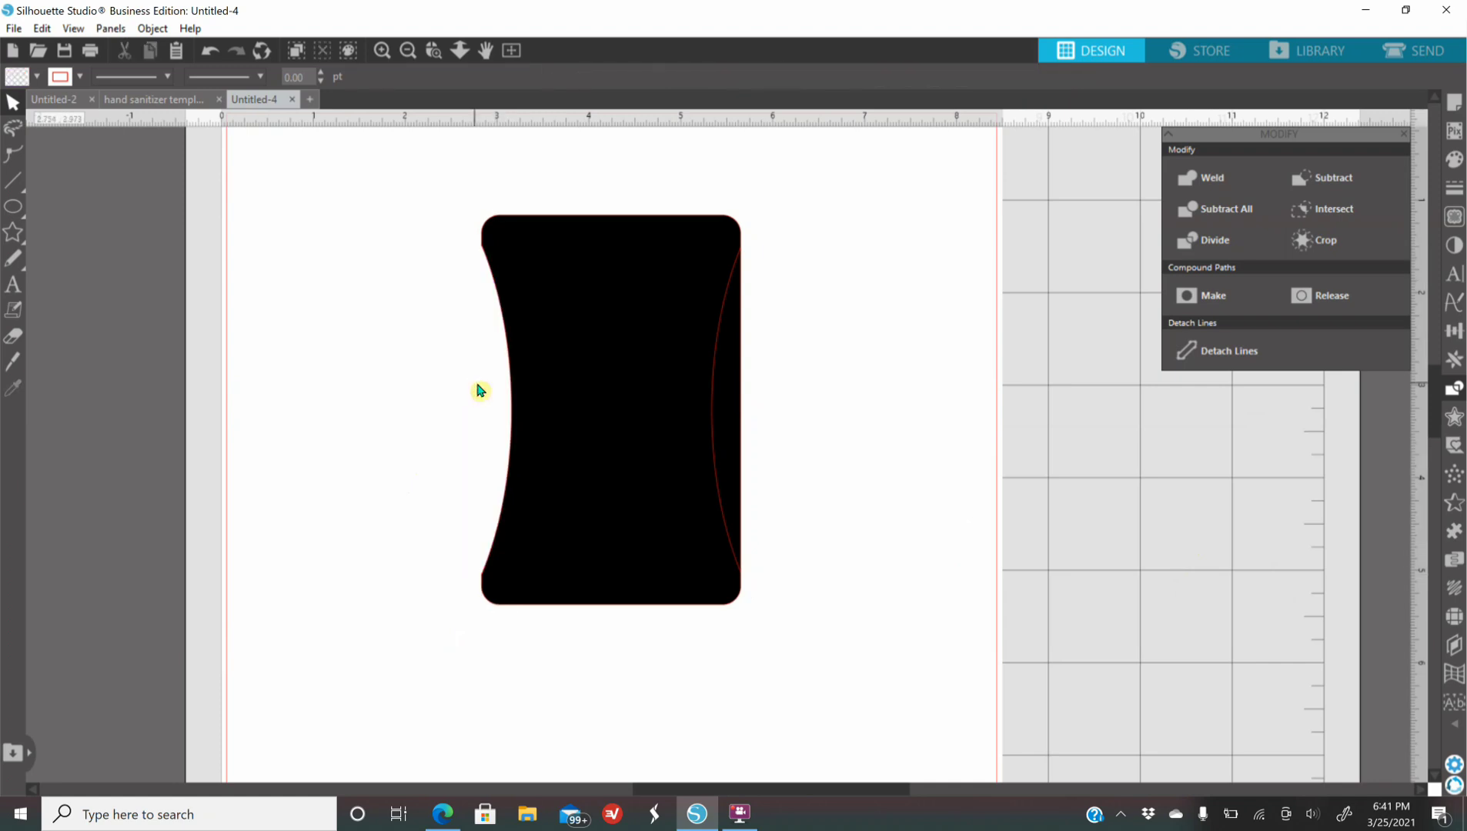
left_click(733, 406)
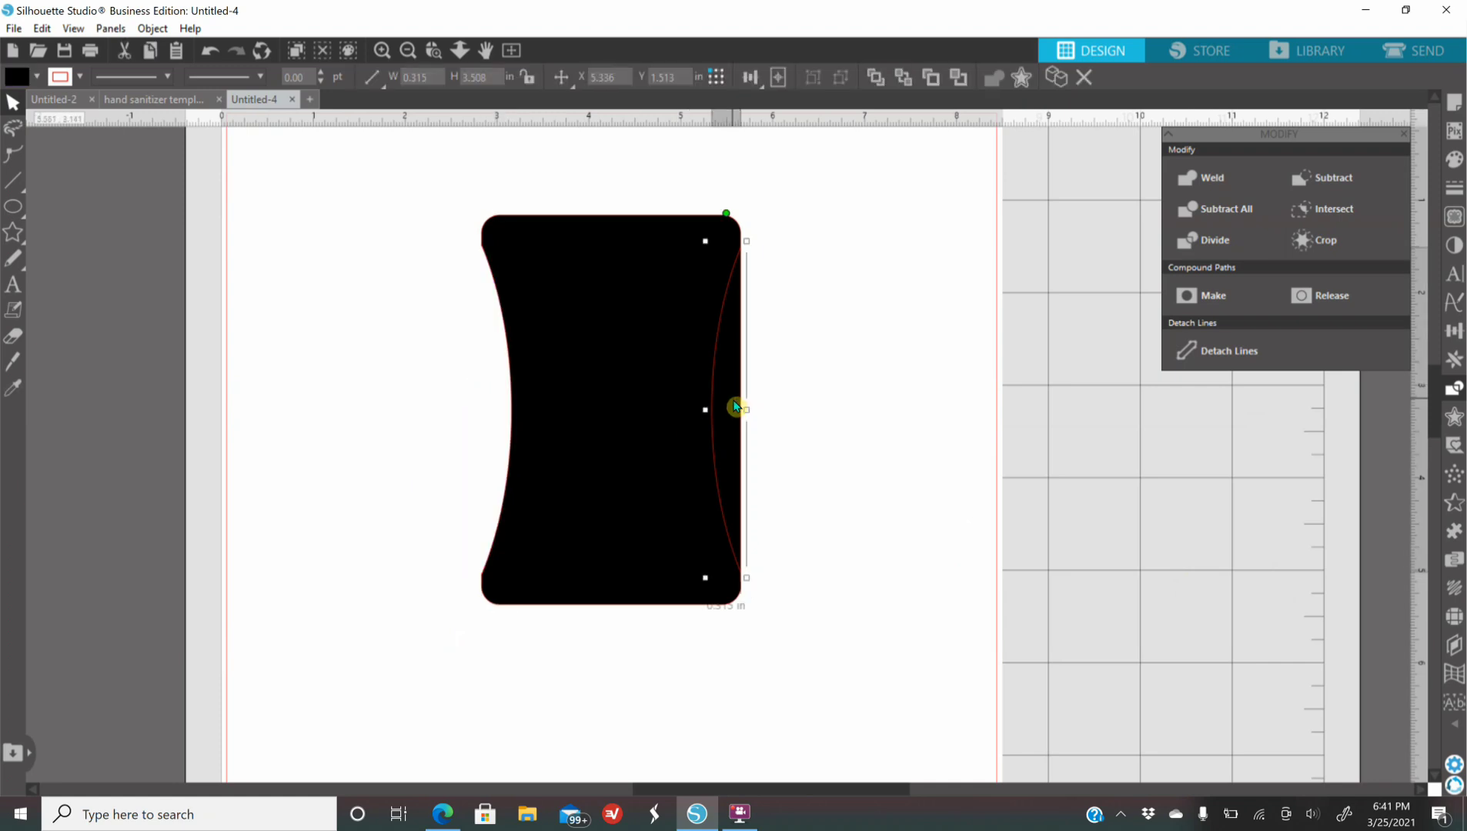
key("Delete")
Step: Move the curved black shape near the page's upper-left corner, at about X 0.86 and Y 0.70 in
left_click_drag(584, 447, 511, 435)
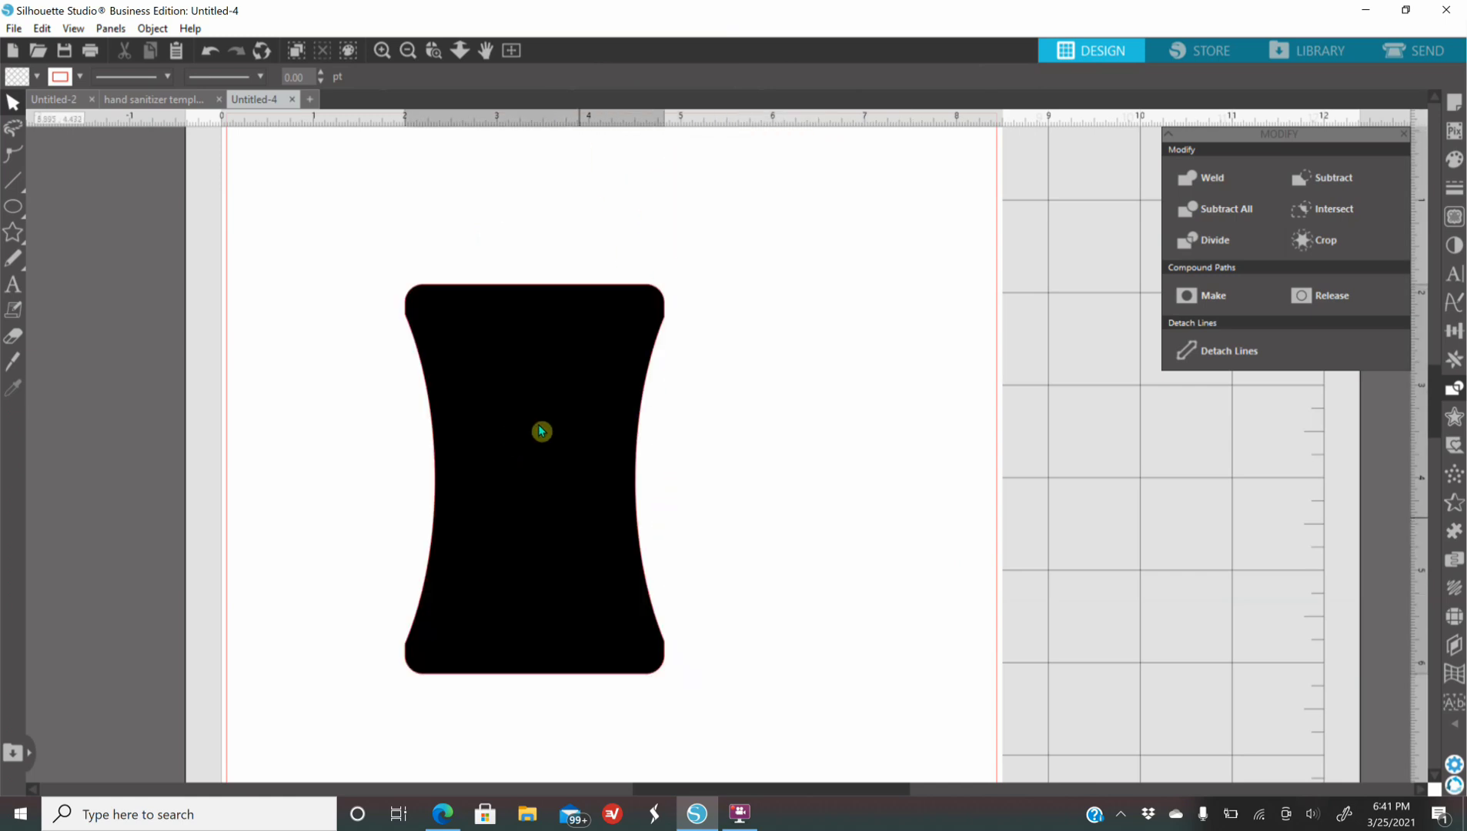
left_click(916, 566)
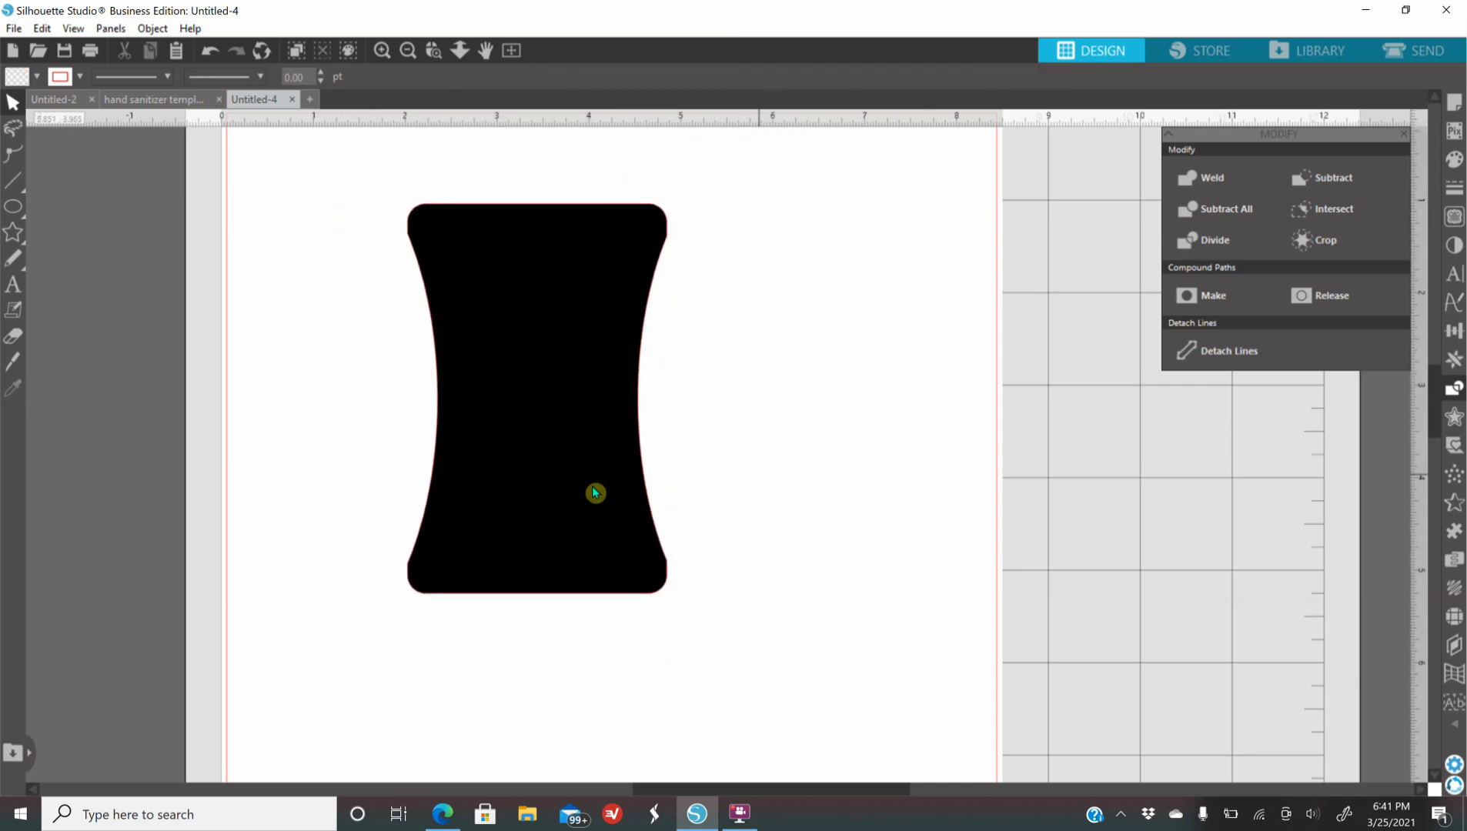
left_click(408, 50)
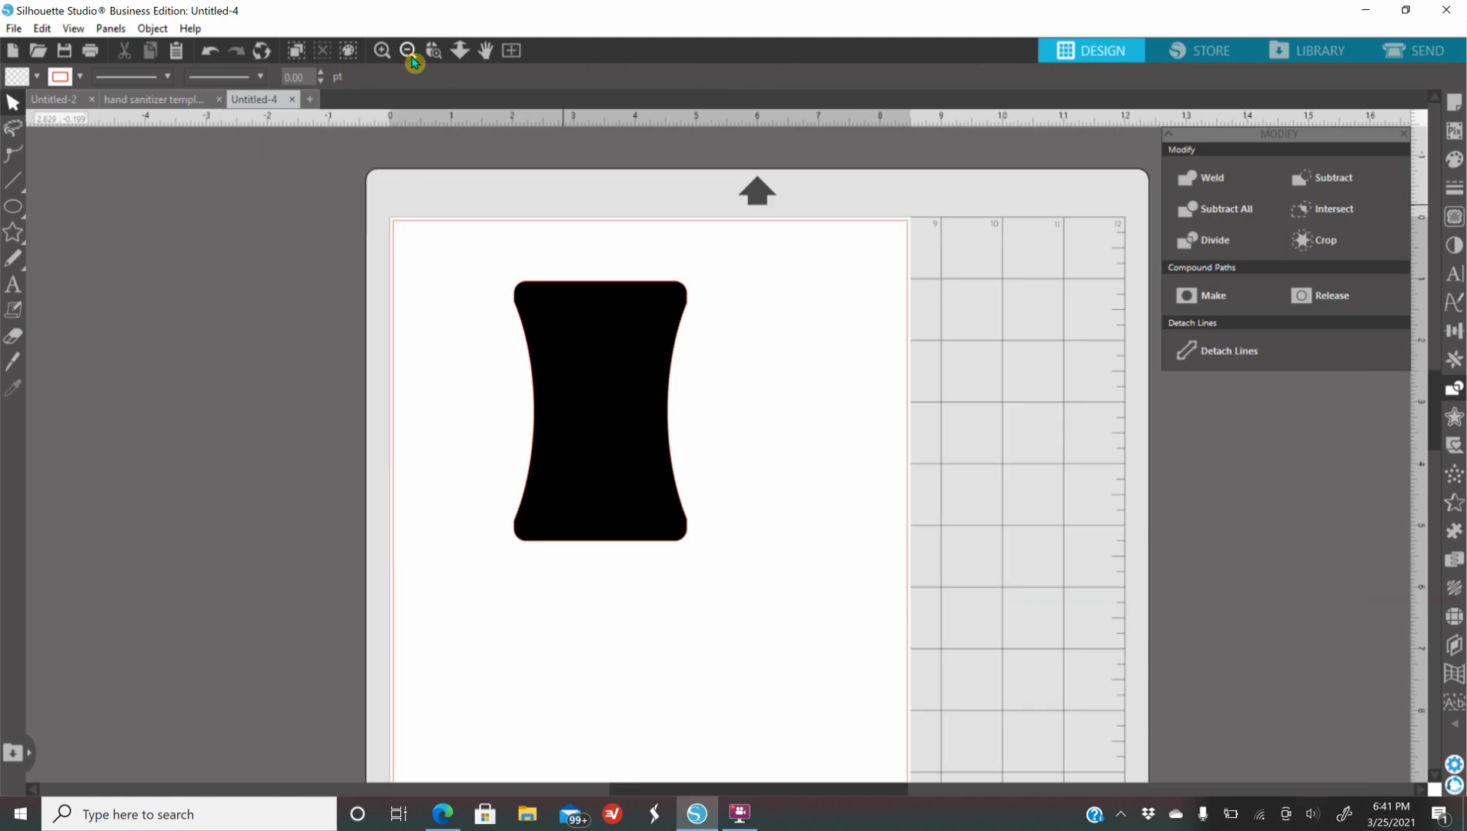
left_click_drag(605, 429, 548, 387)
left_click(722, 539)
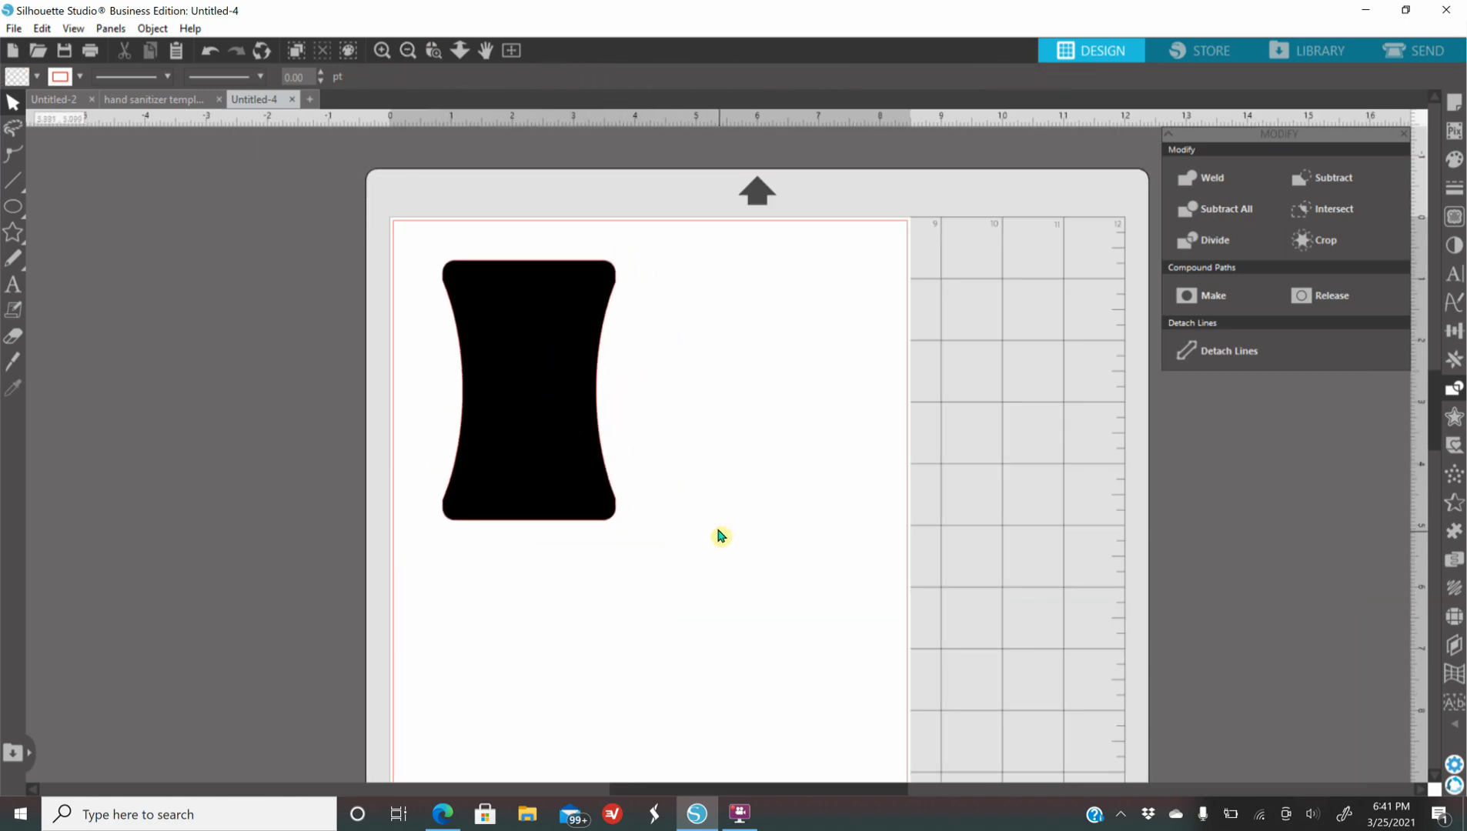
Step: Stretch the curved black shape to about 3.16 in wide by 4.60 in high
left_click(575, 447)
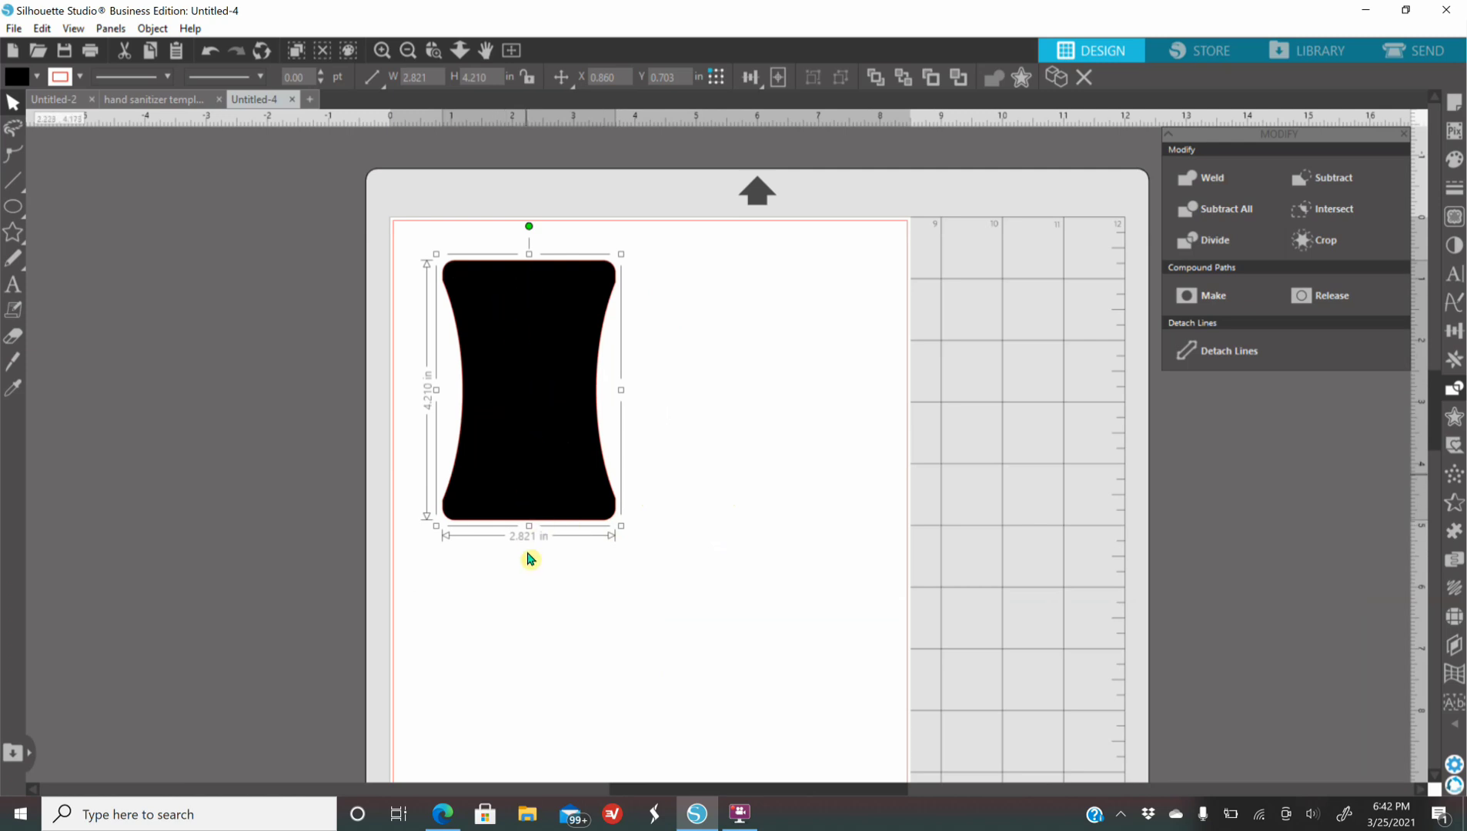
mouse_move(530, 526)
left_mouse_down()
mouse_move(538, 477)
mouse_move(547, 566)
mouse_move(548, 546)
left_mouse_up()
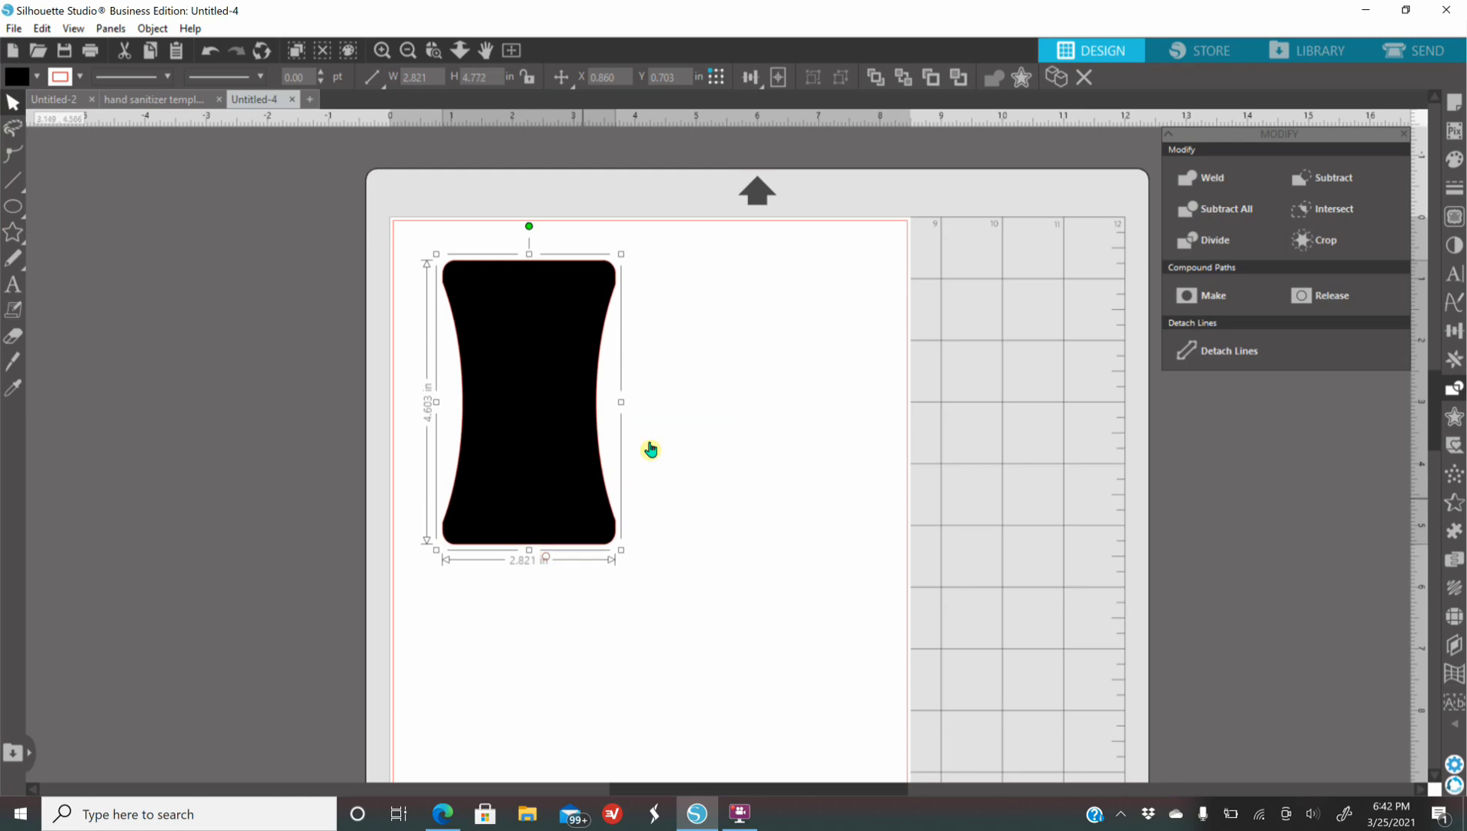
left_click(620, 406)
left_click(579, 433)
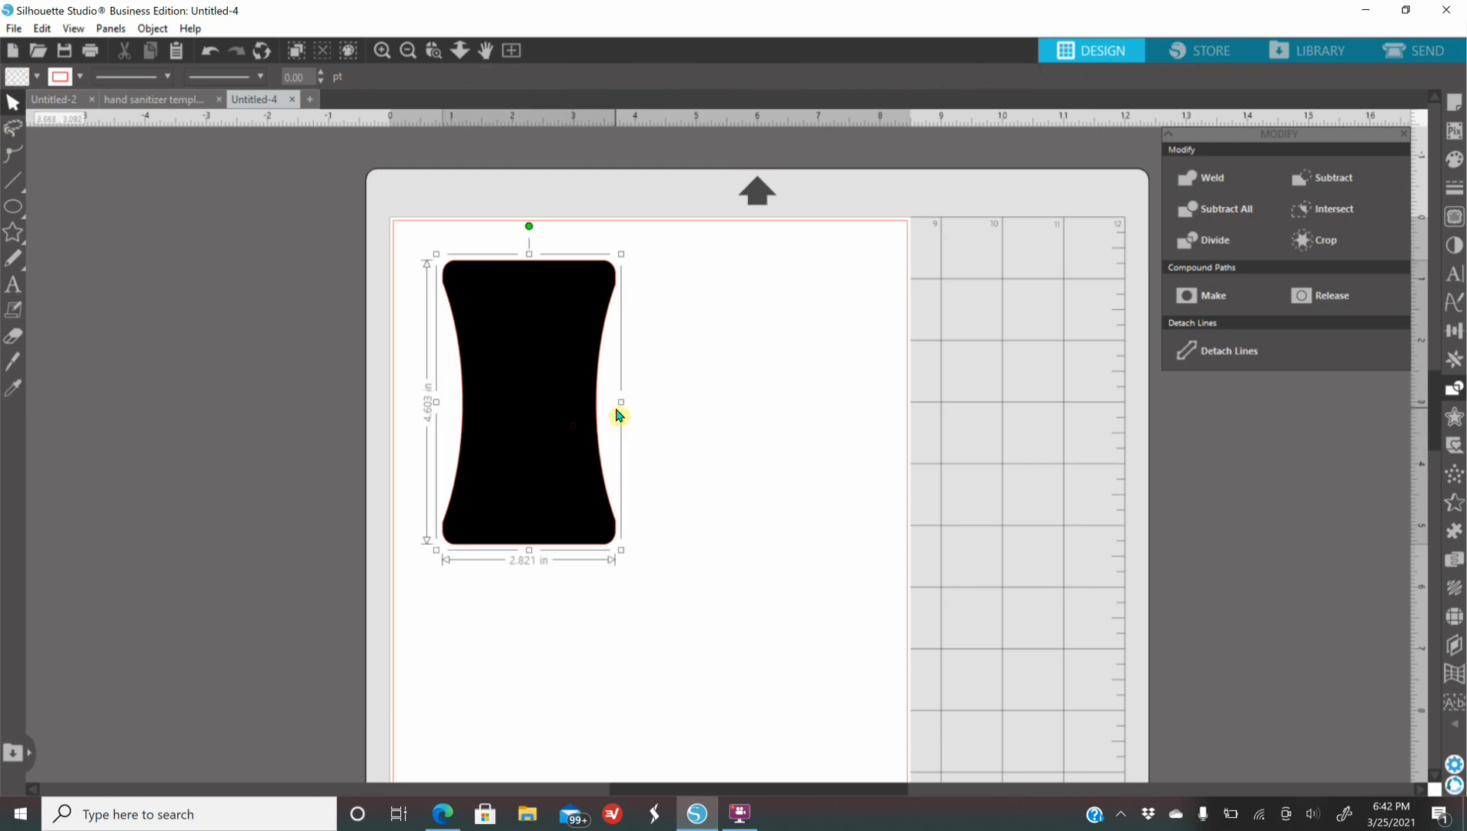
left_click_drag(620, 403, 651, 401)
left_click_drag(732, 428, 642, 454)
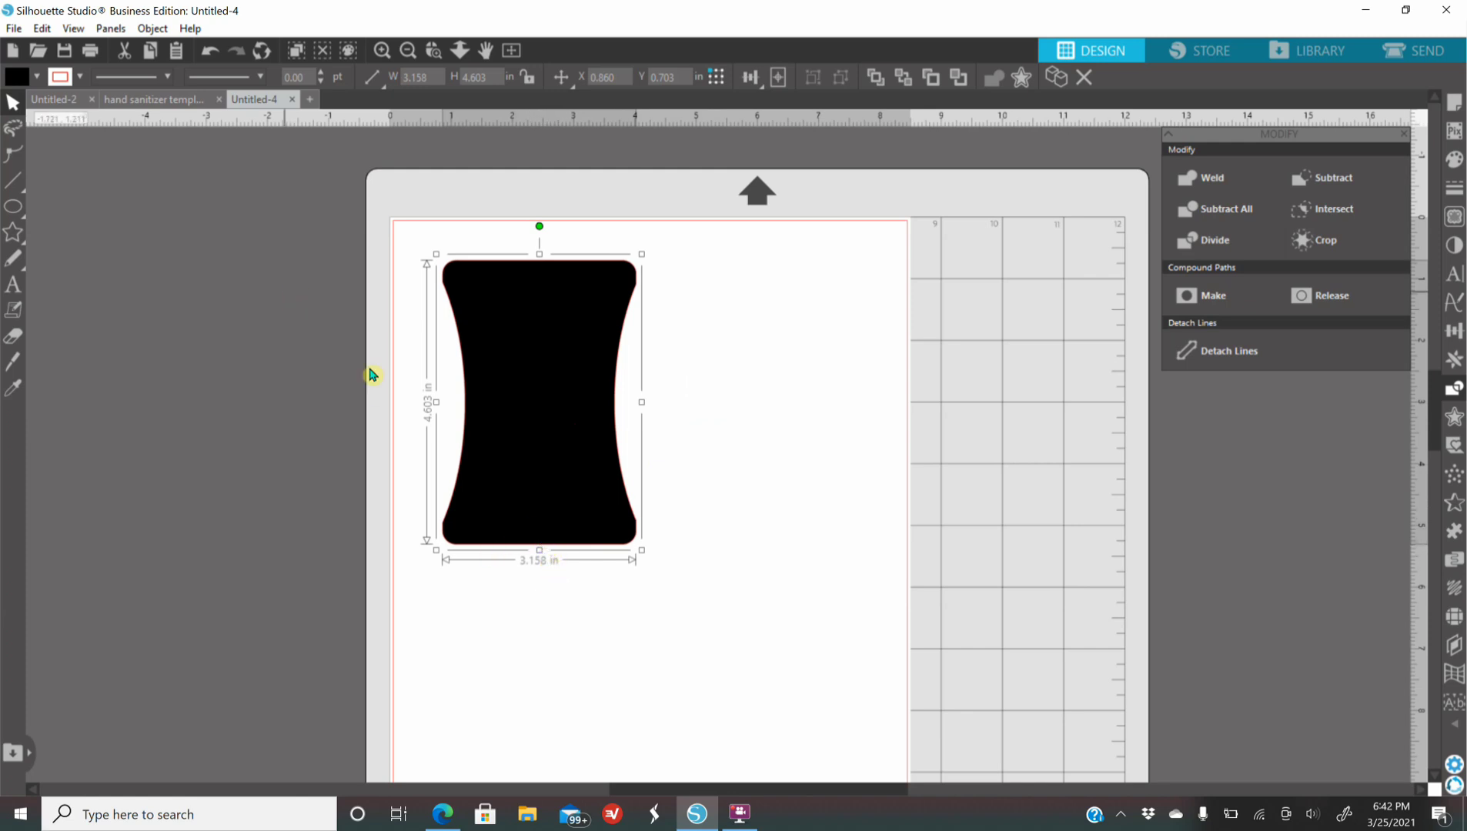
Step: Switch to the hand sanitizer template document and shift the tall pink and light-blue labels slightly left
left_click(147, 100)
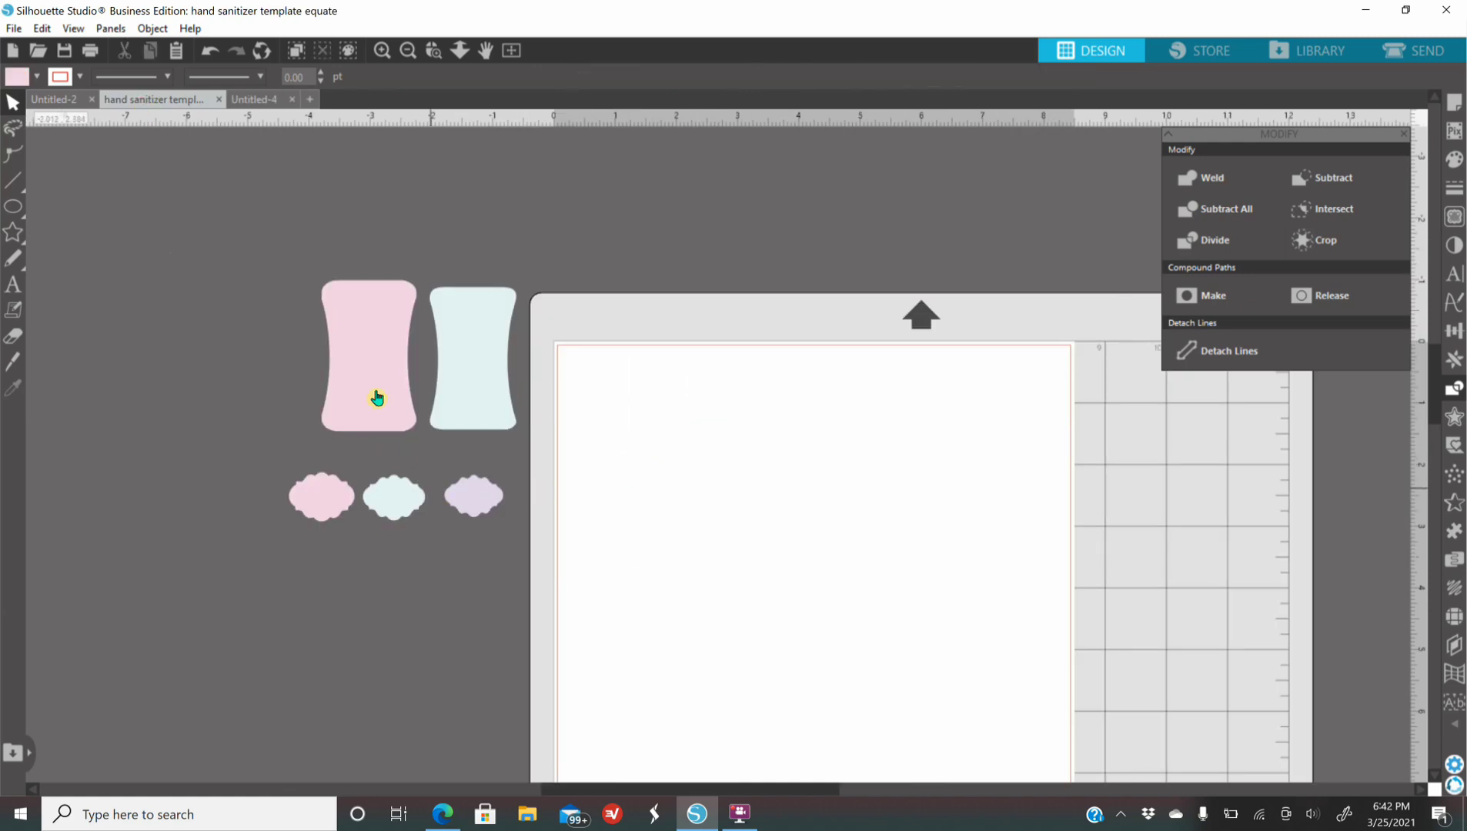
left_click_drag(386, 412, 356, 401)
left_click_drag(481, 400, 472, 396)
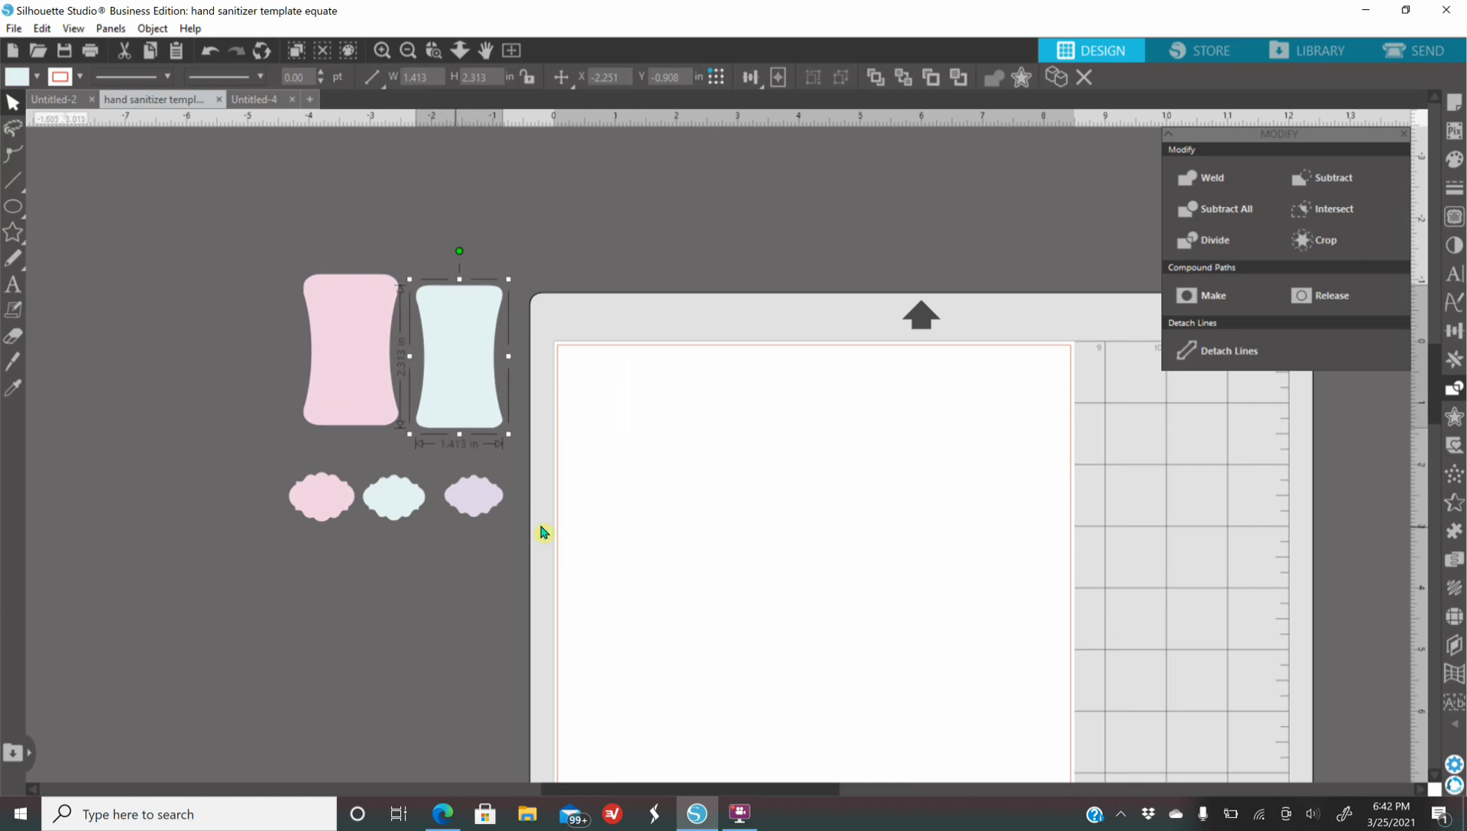
Step: Return to Untitled-4, narrow the curved black shape to about 3.00 in wide and fill it light pink
left_click(256, 99)
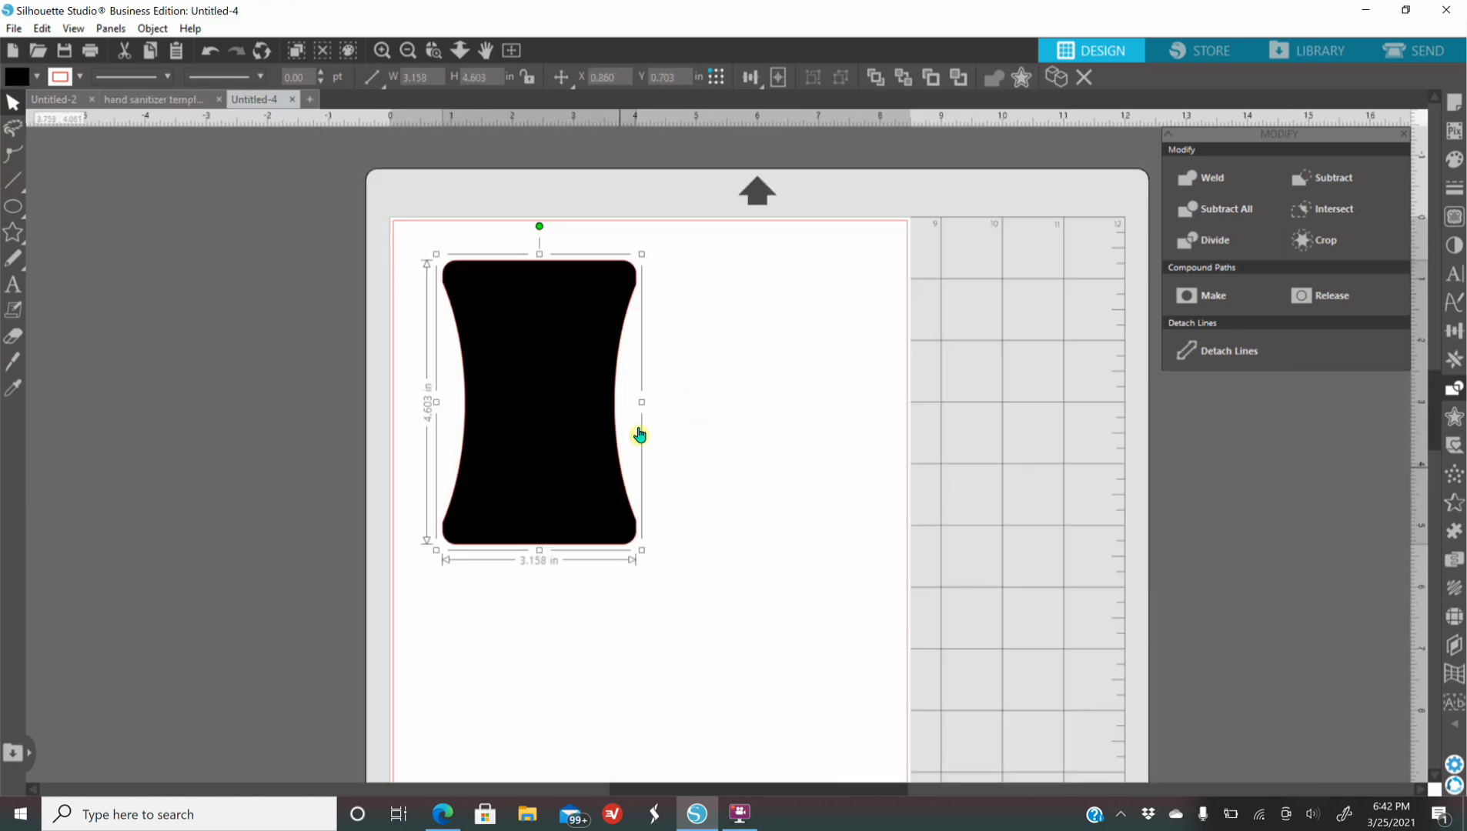
left_click_drag(642, 404, 633, 404)
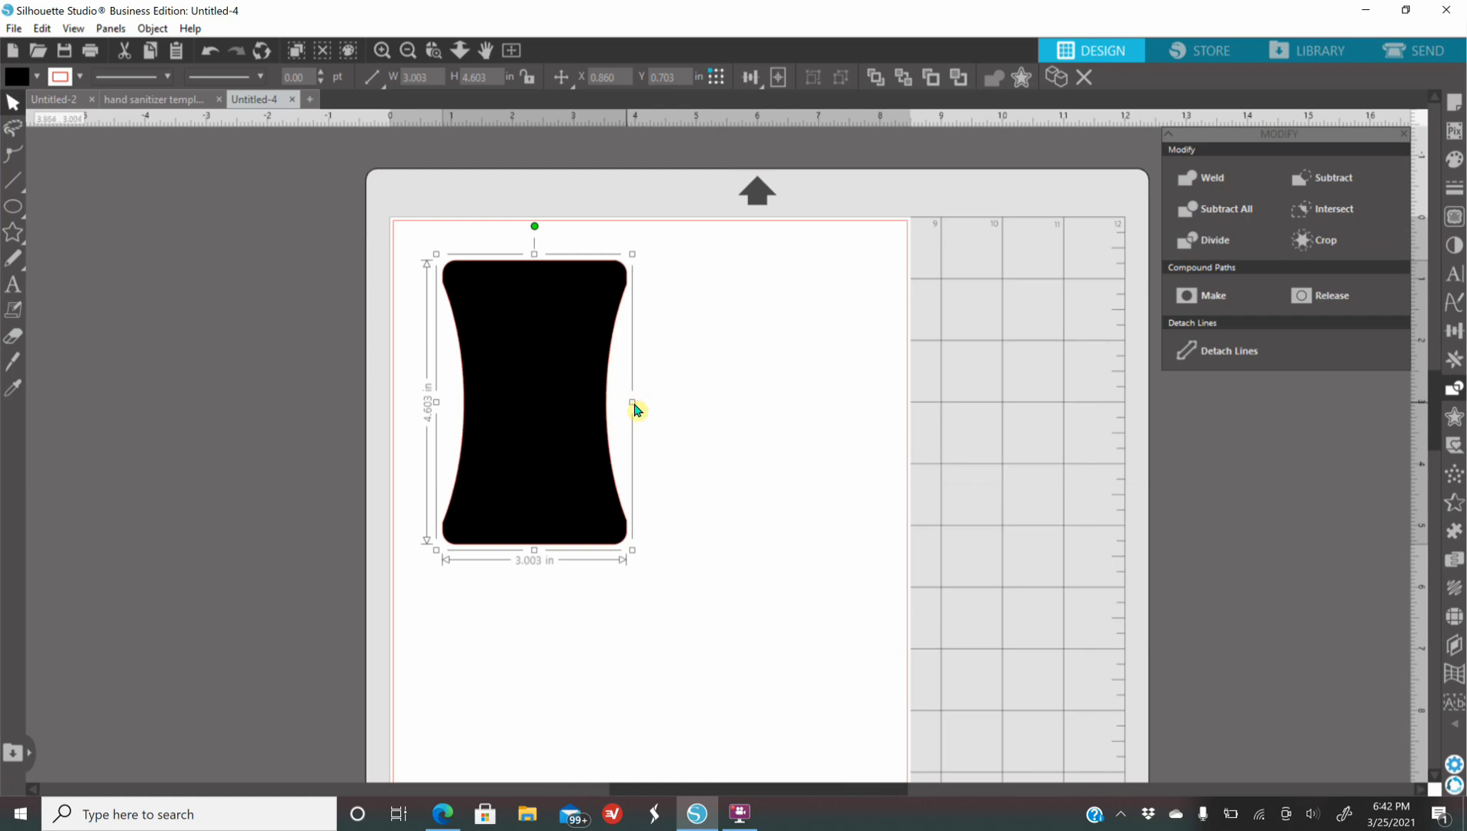
left_click(1453, 162)
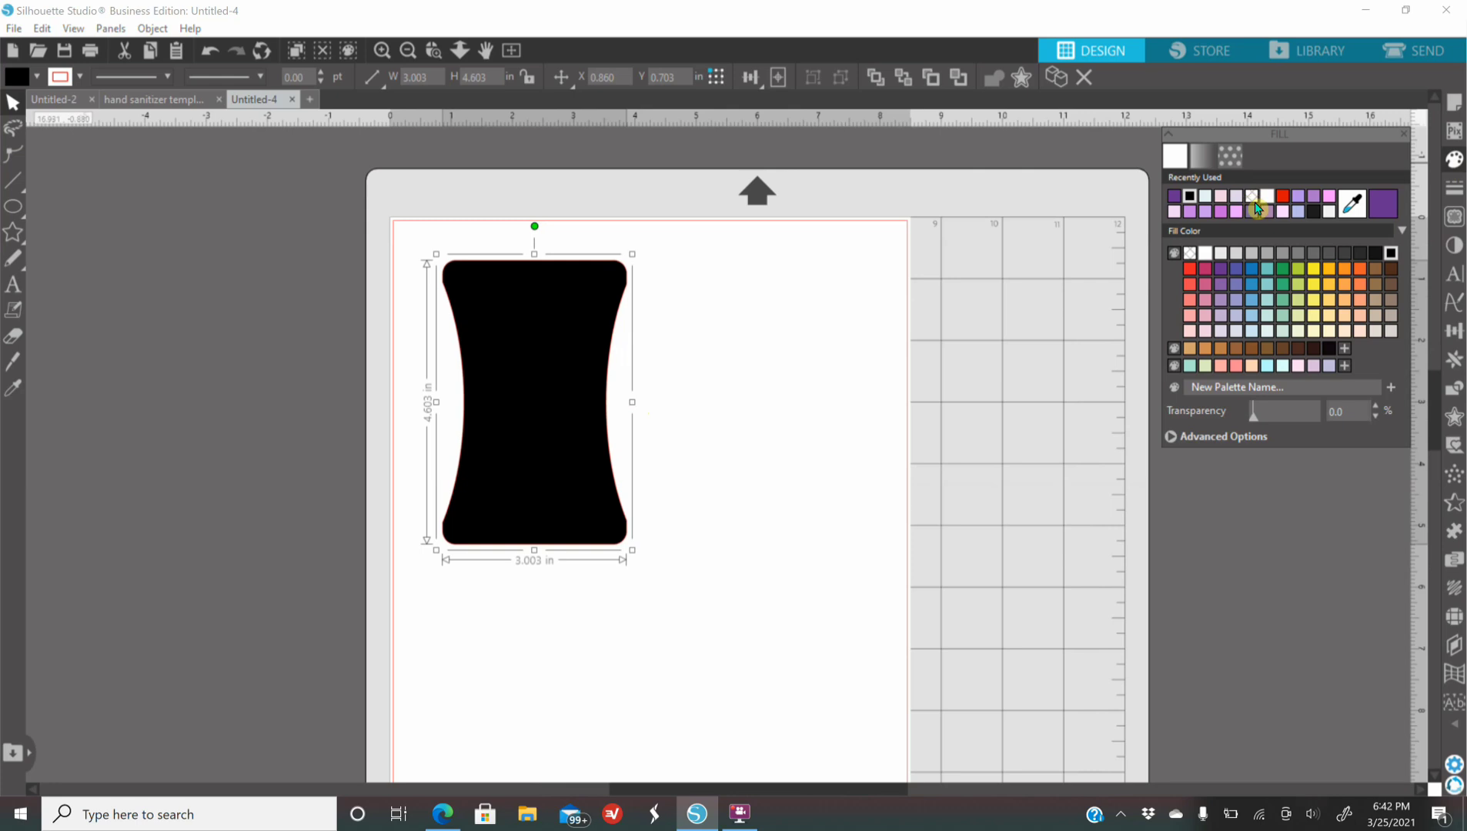
left_click(1332, 204)
Step: Move the pink shape right to about X 3.04 in and give it an internal offset of about 0.17 in
left_click_drag(566, 468, 697, 477)
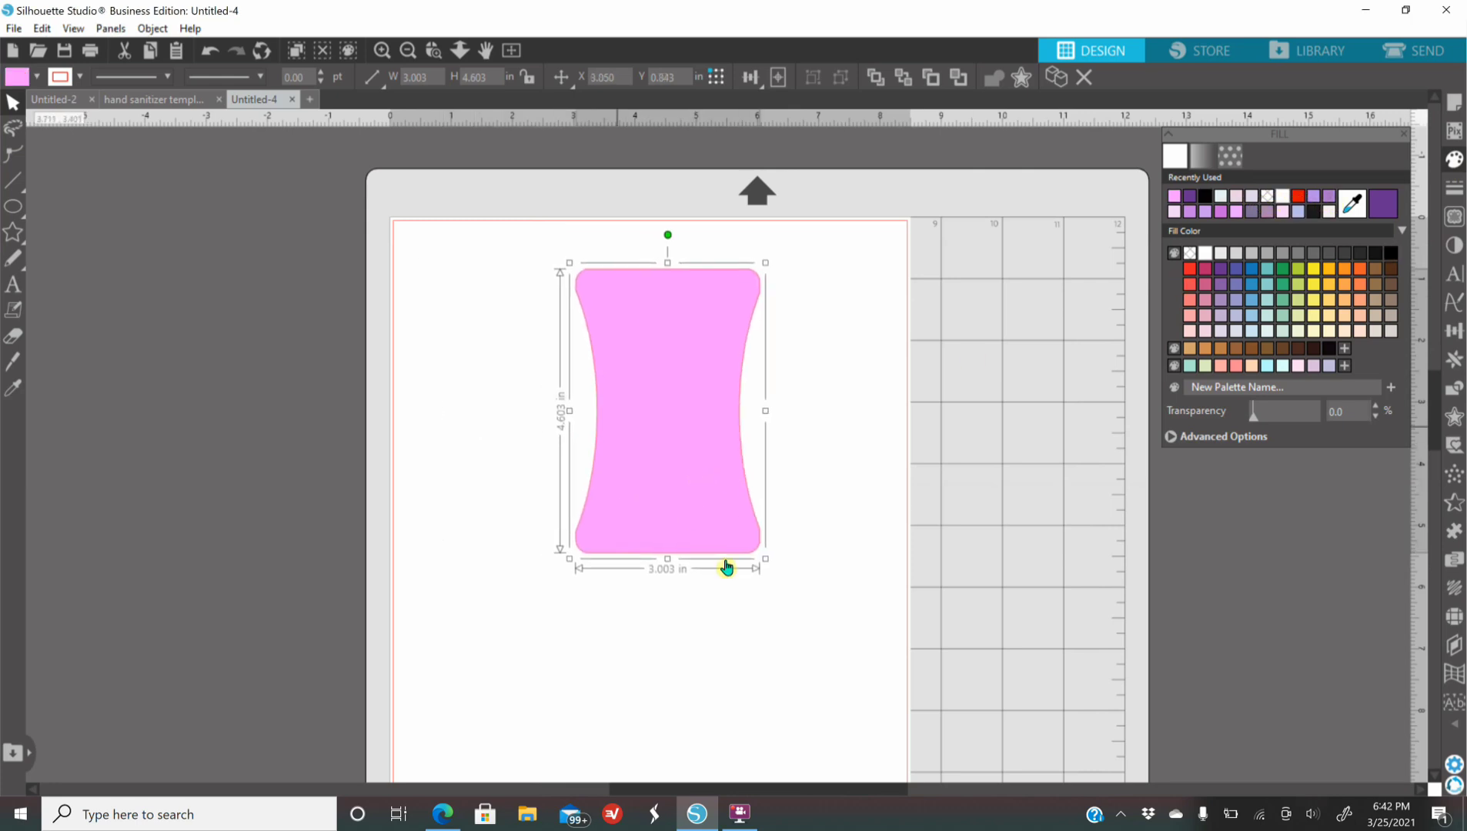
left_click(1454, 418)
left_click(1336, 187)
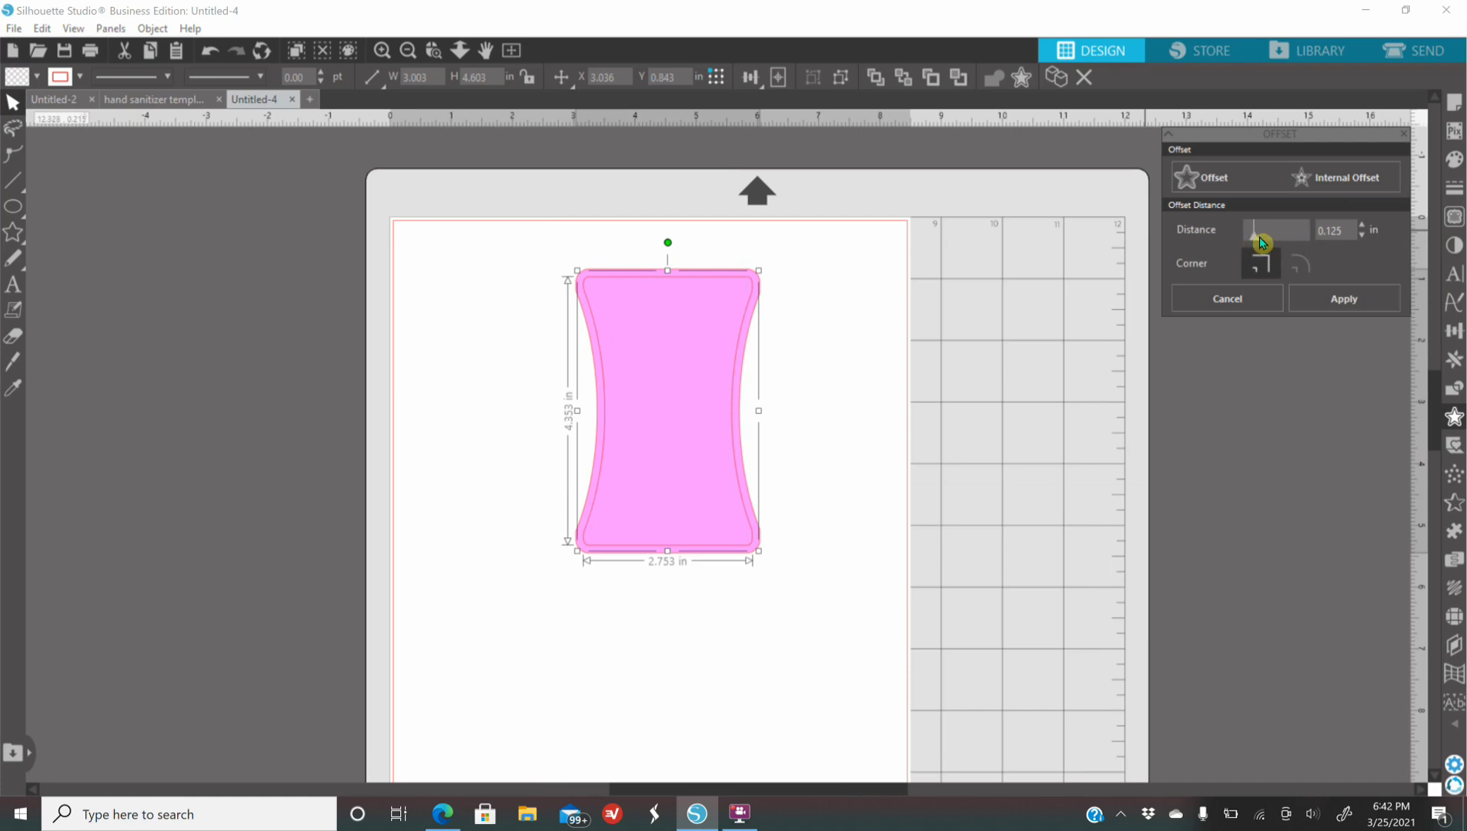
left_click_drag(1275, 239, 1266, 237)
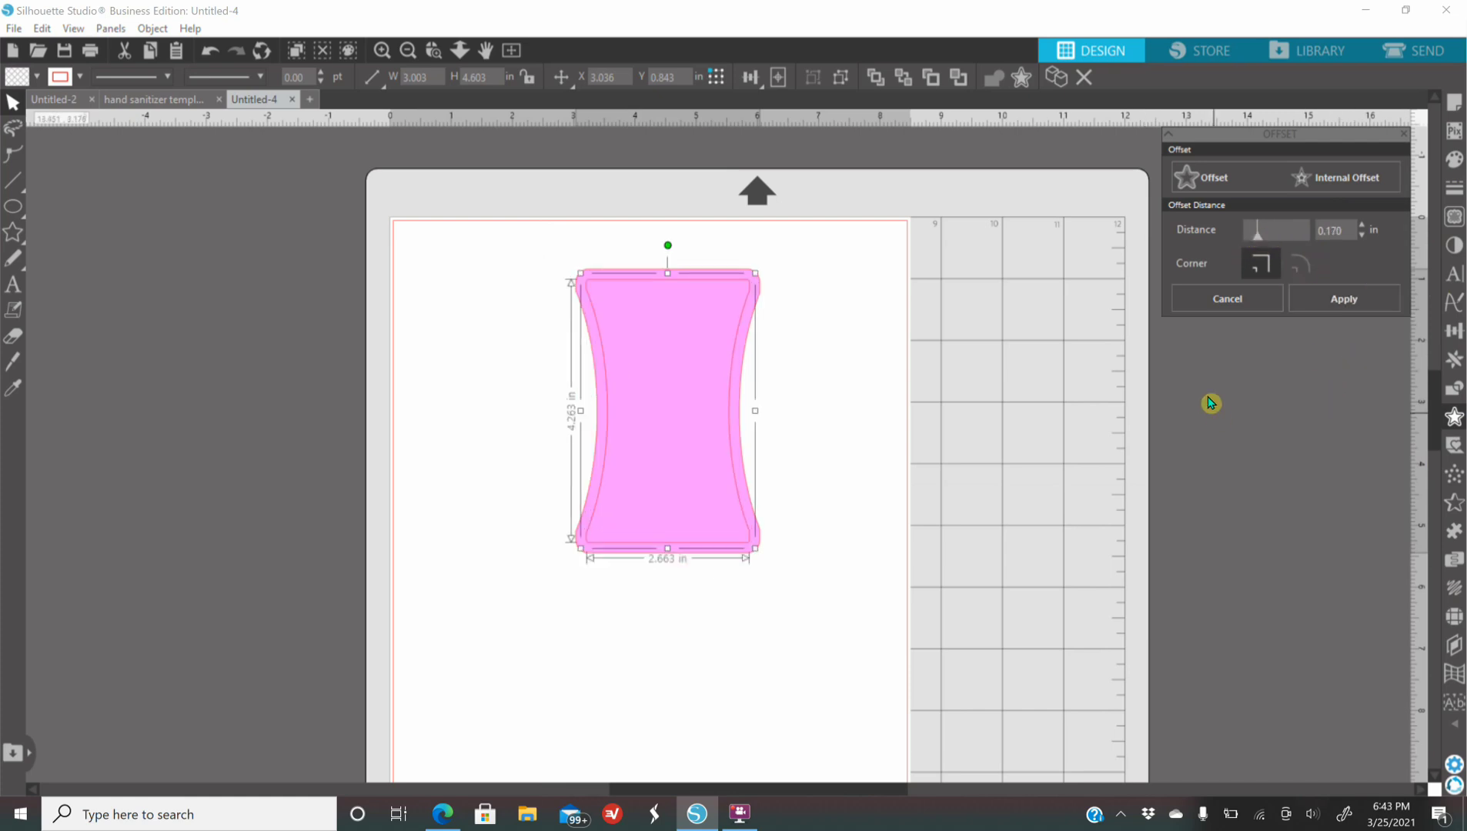
Step: Fill the internal offset shape with red and deselect it
left_click(1454, 159)
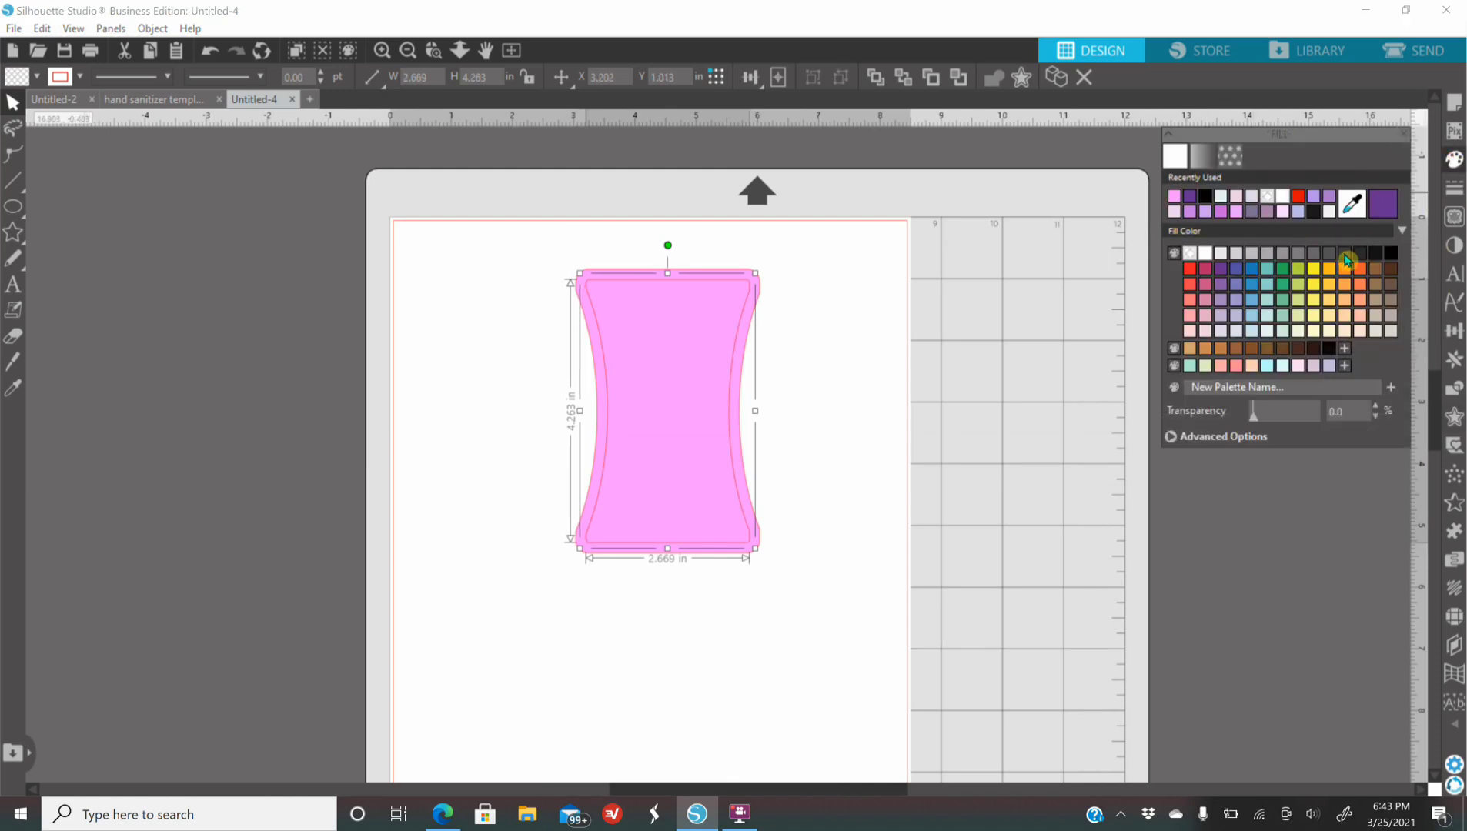
left_click(1298, 196)
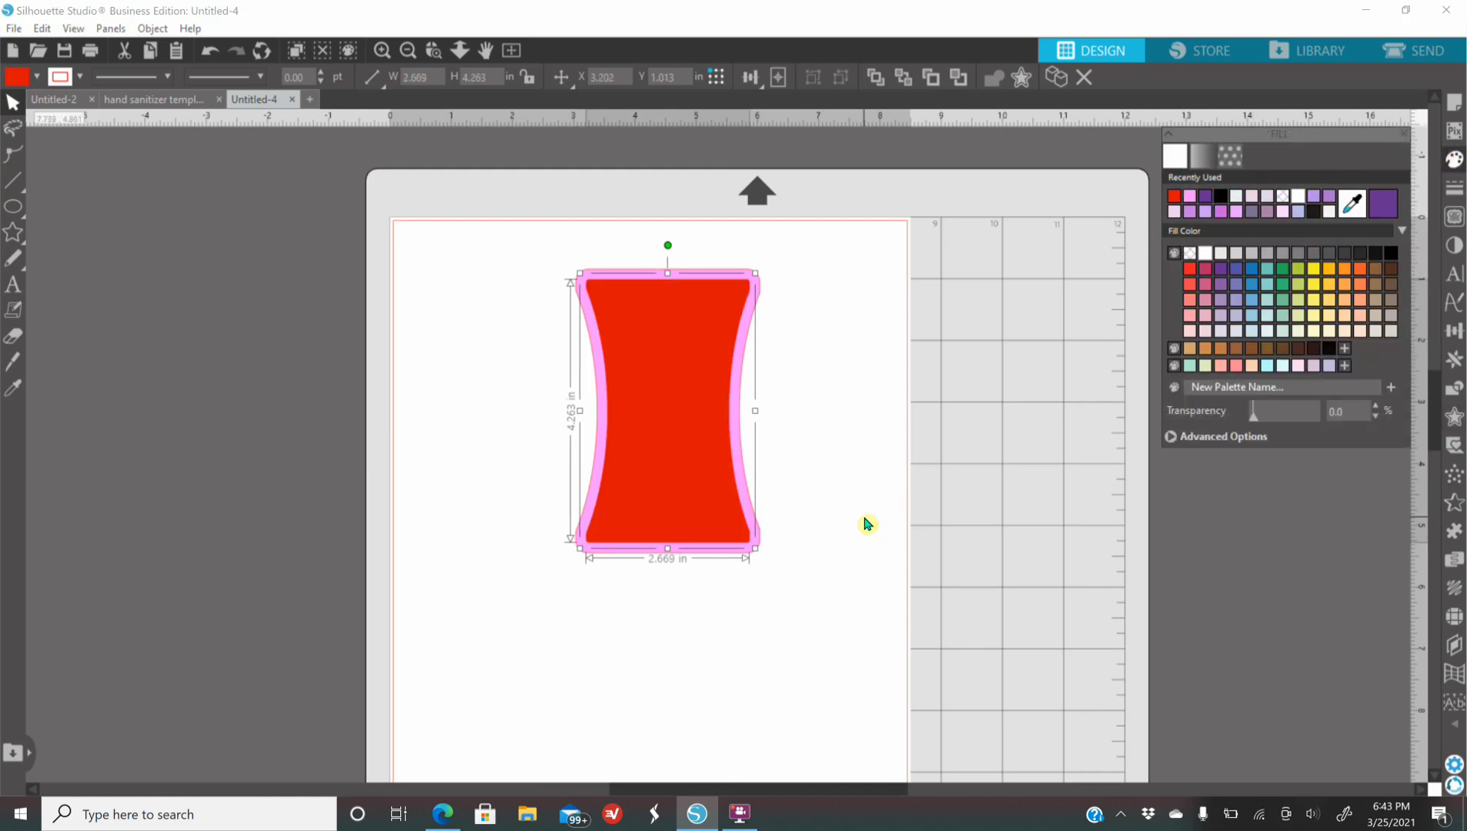
left_click(772, 540)
Step: Move the red offset shape off the pink shape and place the pink one at the page's right edge
left_click_drag(677, 477, 896, 475)
left_click_drag(652, 472, 623, 458)
left_click_drag(885, 432, 819, 411)
left_click(487, 378)
left_click_drag(612, 377, 971, 492)
Step: Delete both the red and the pink shapes from the Untitled-4 page
left_click(844, 529)
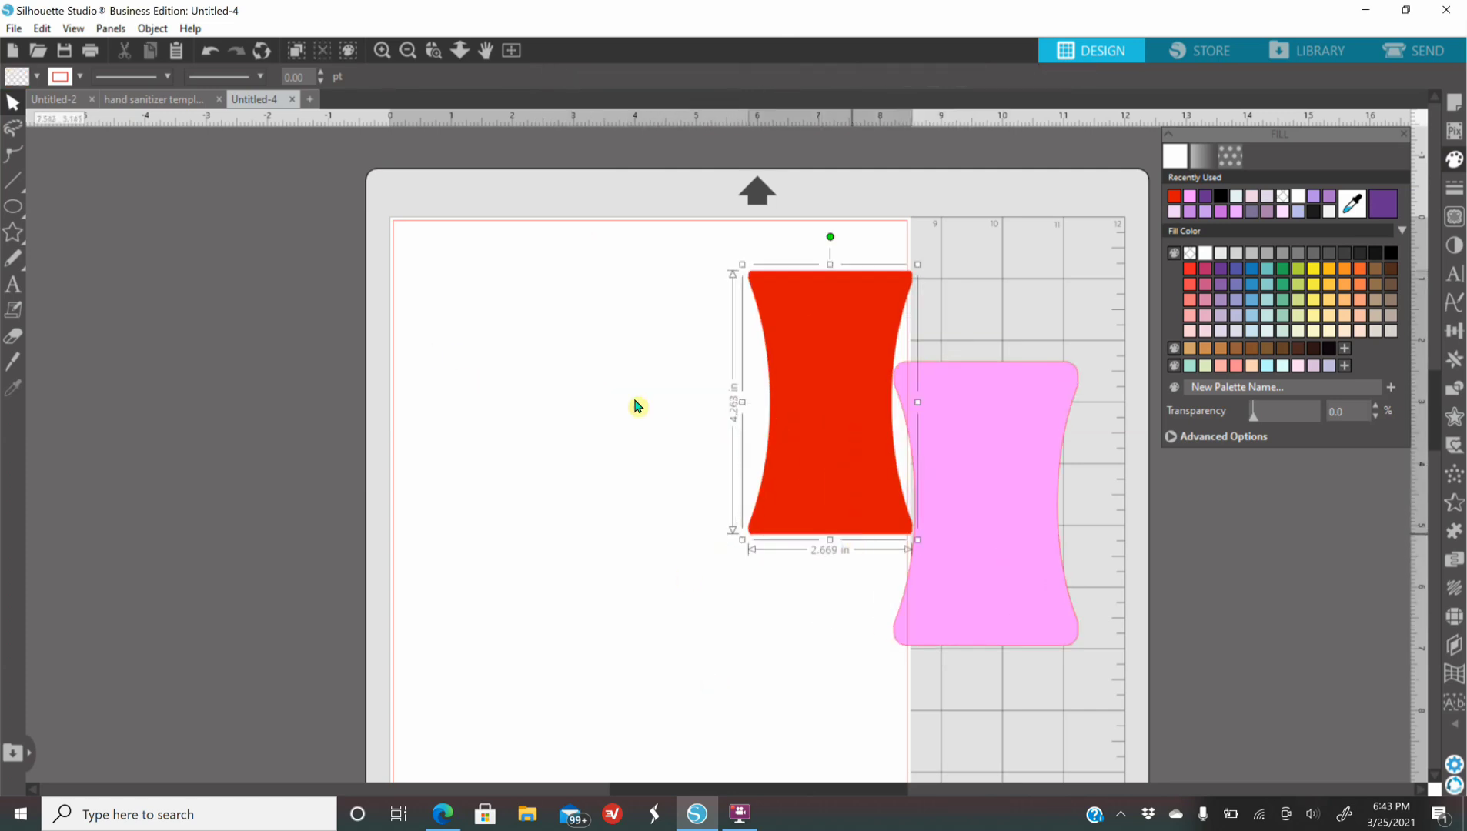
left_click_drag(704, 413, 1016, 604)
key("Delete")
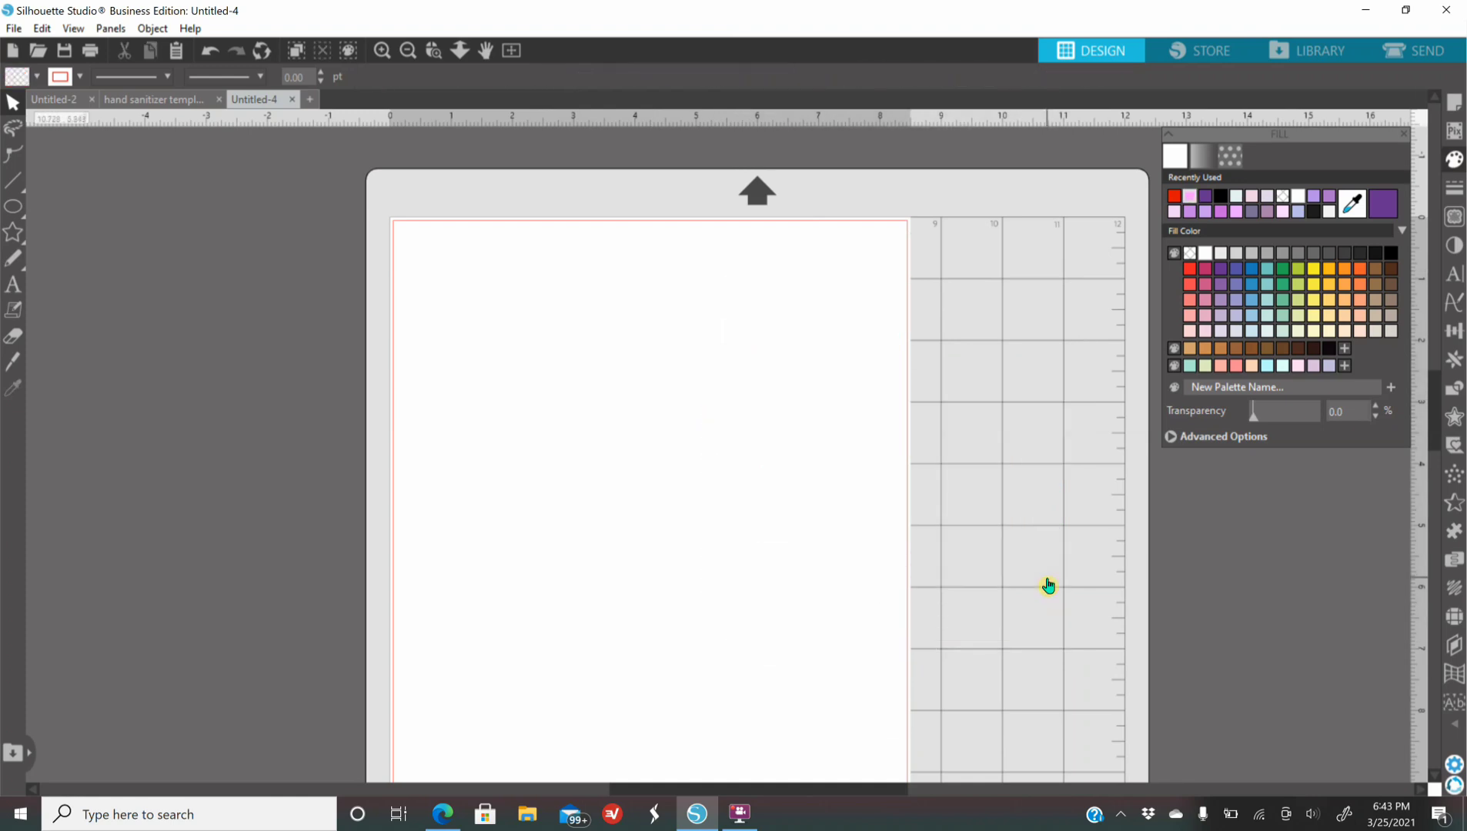
Step: Revisit the hand sanitizer template document, switch to Edge and open the black label silhouettes image from the Frames Silhouette SVG Free results
left_click(153, 100)
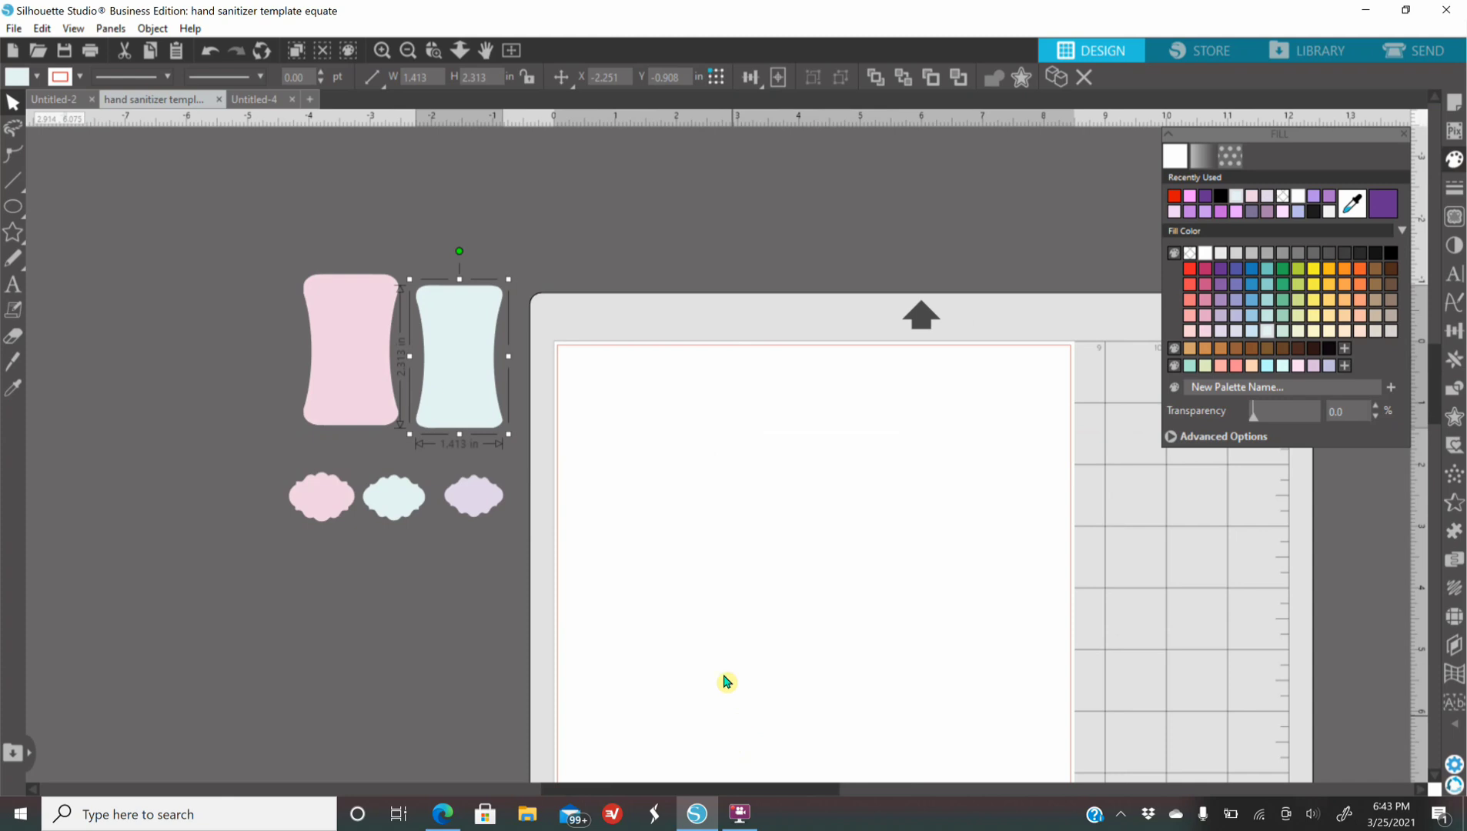
left_click(454, 820)
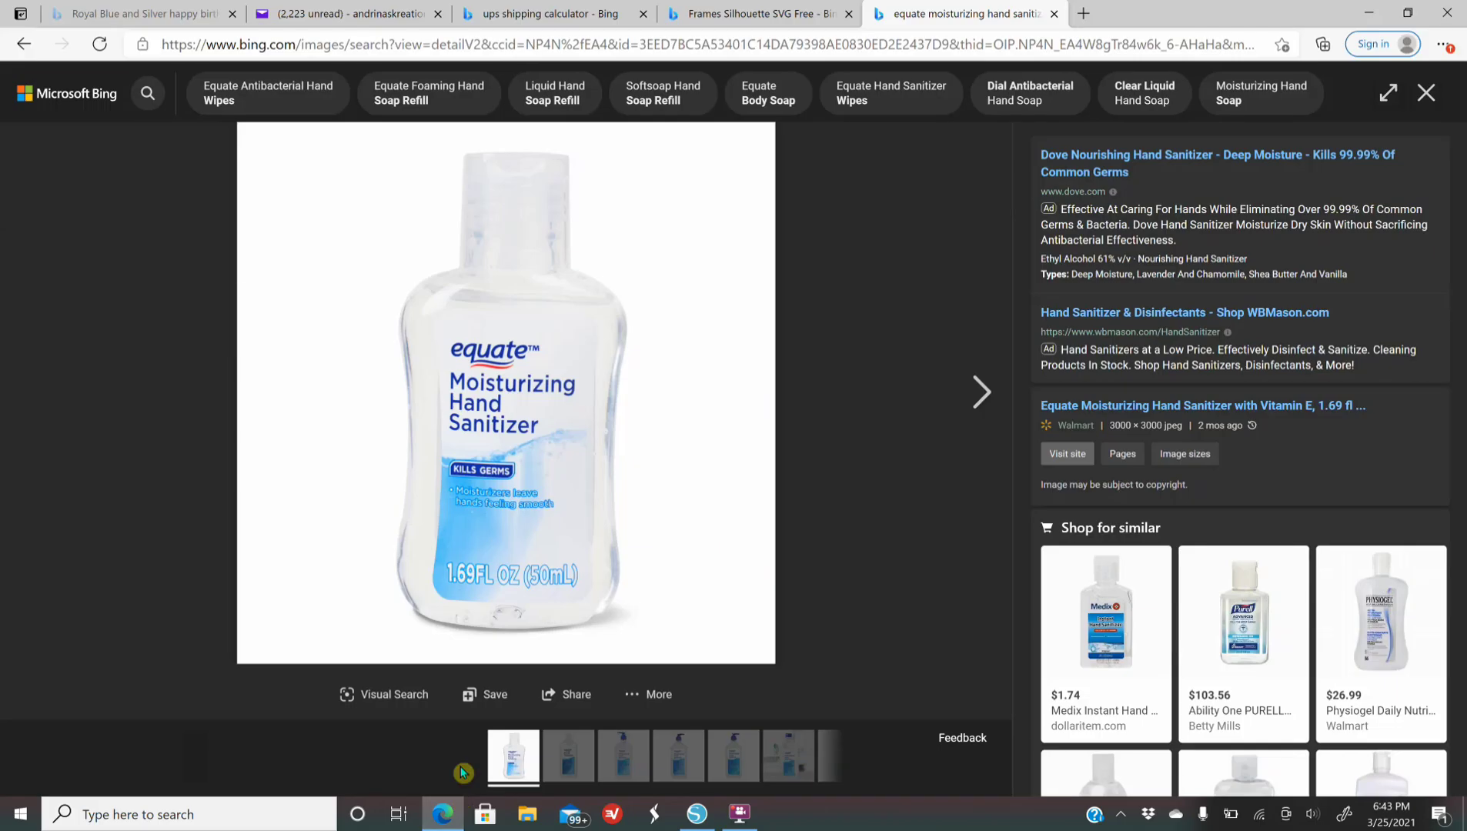
left_click(760, 18)
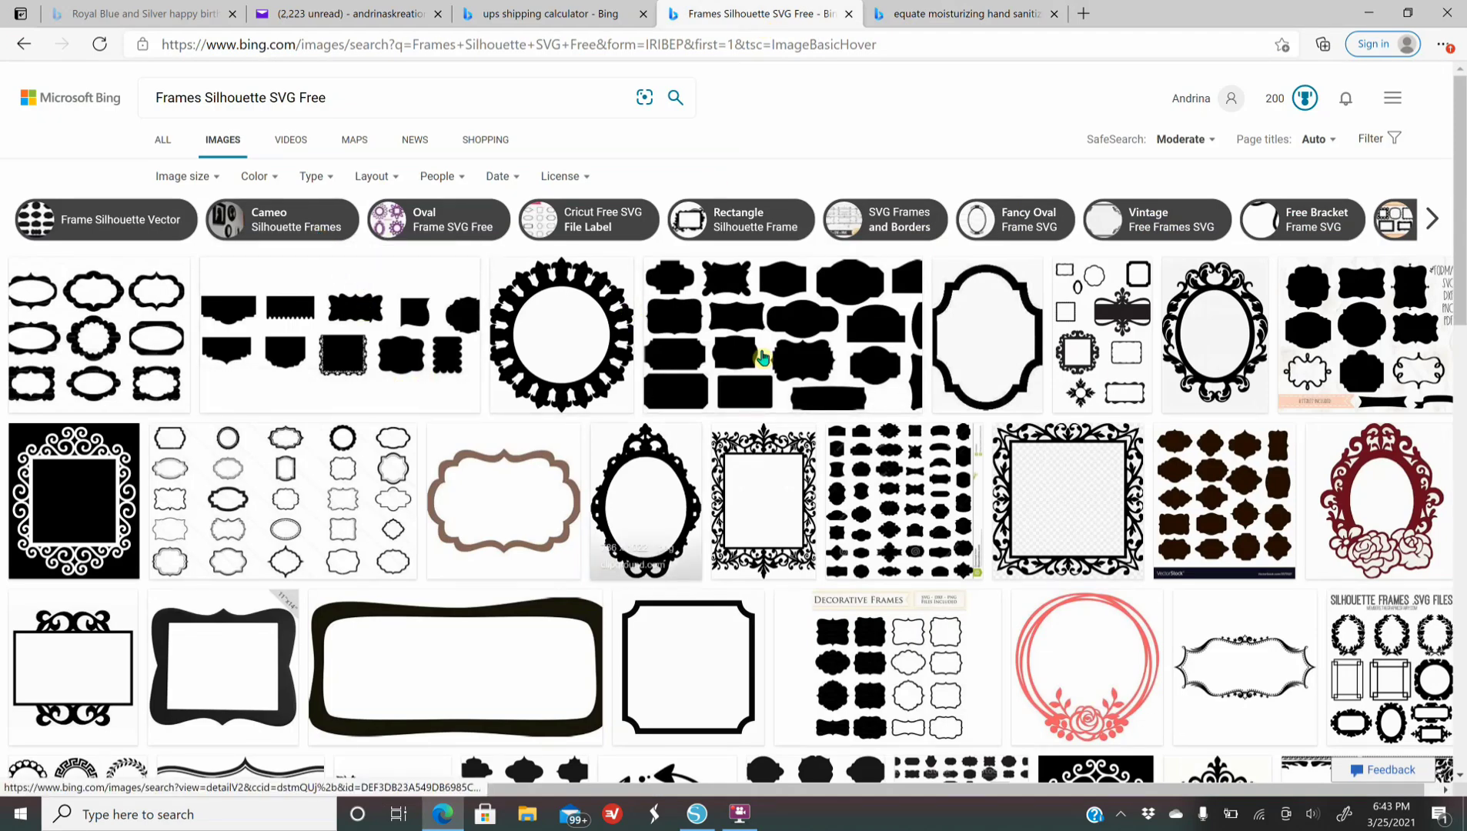
left_click(810, 319)
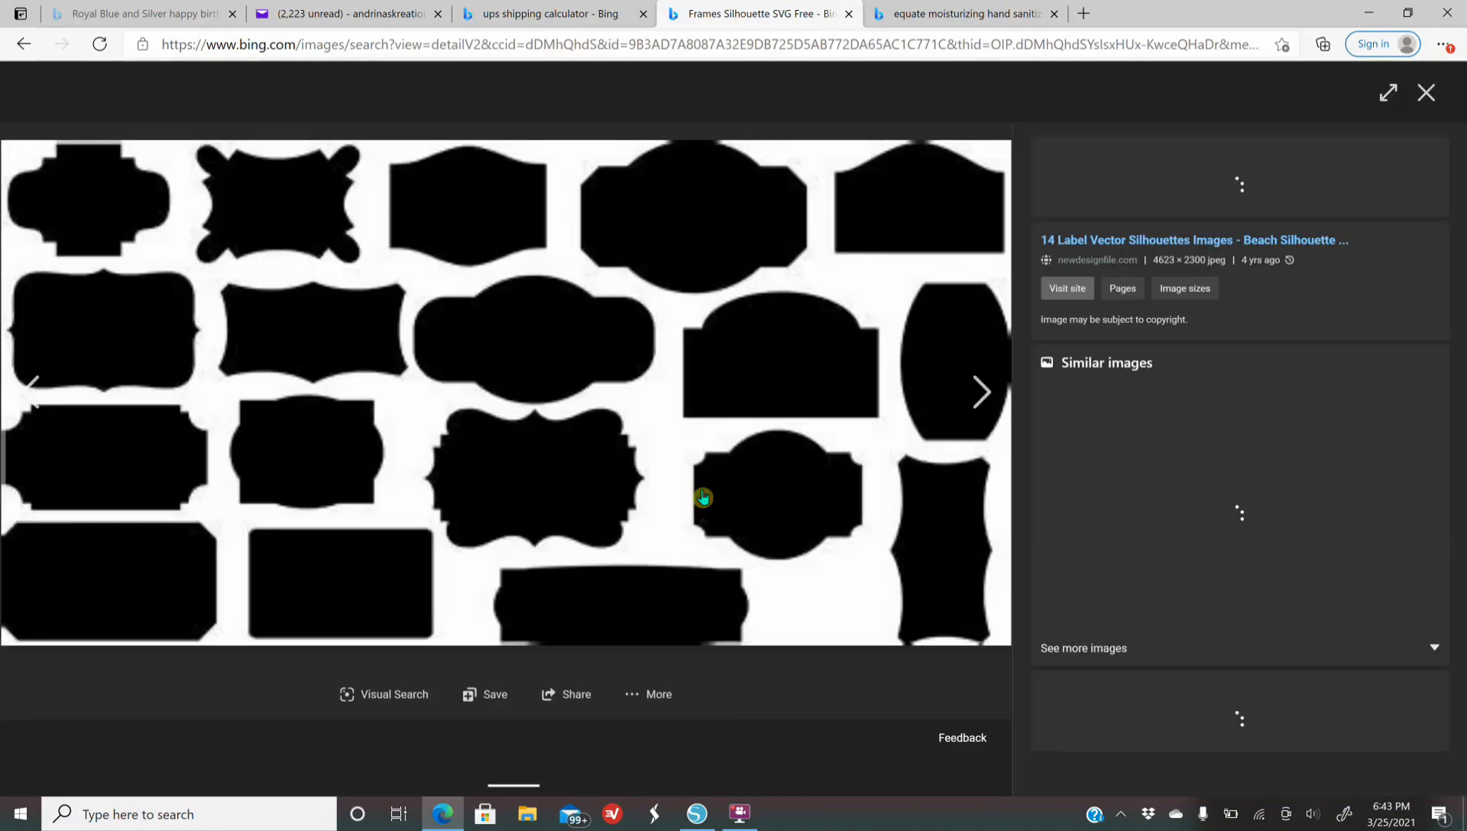
right_click(461, 392)
left_click(539, 456)
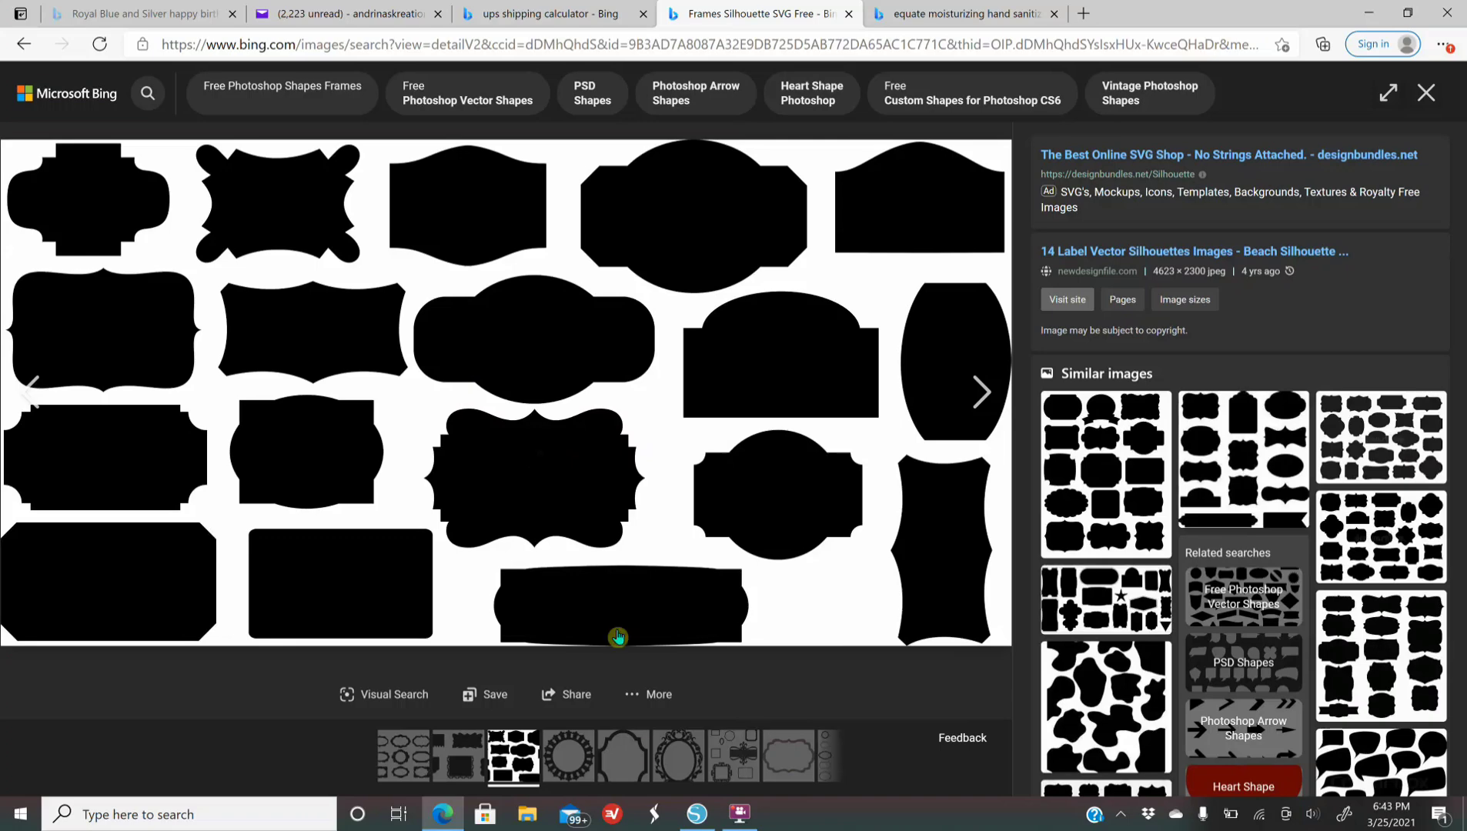
Step: Switch to Silhouette Studio and paste the black label silhouettes image in front in the hand sanitizer template document
left_click(698, 814)
right_click(701, 446)
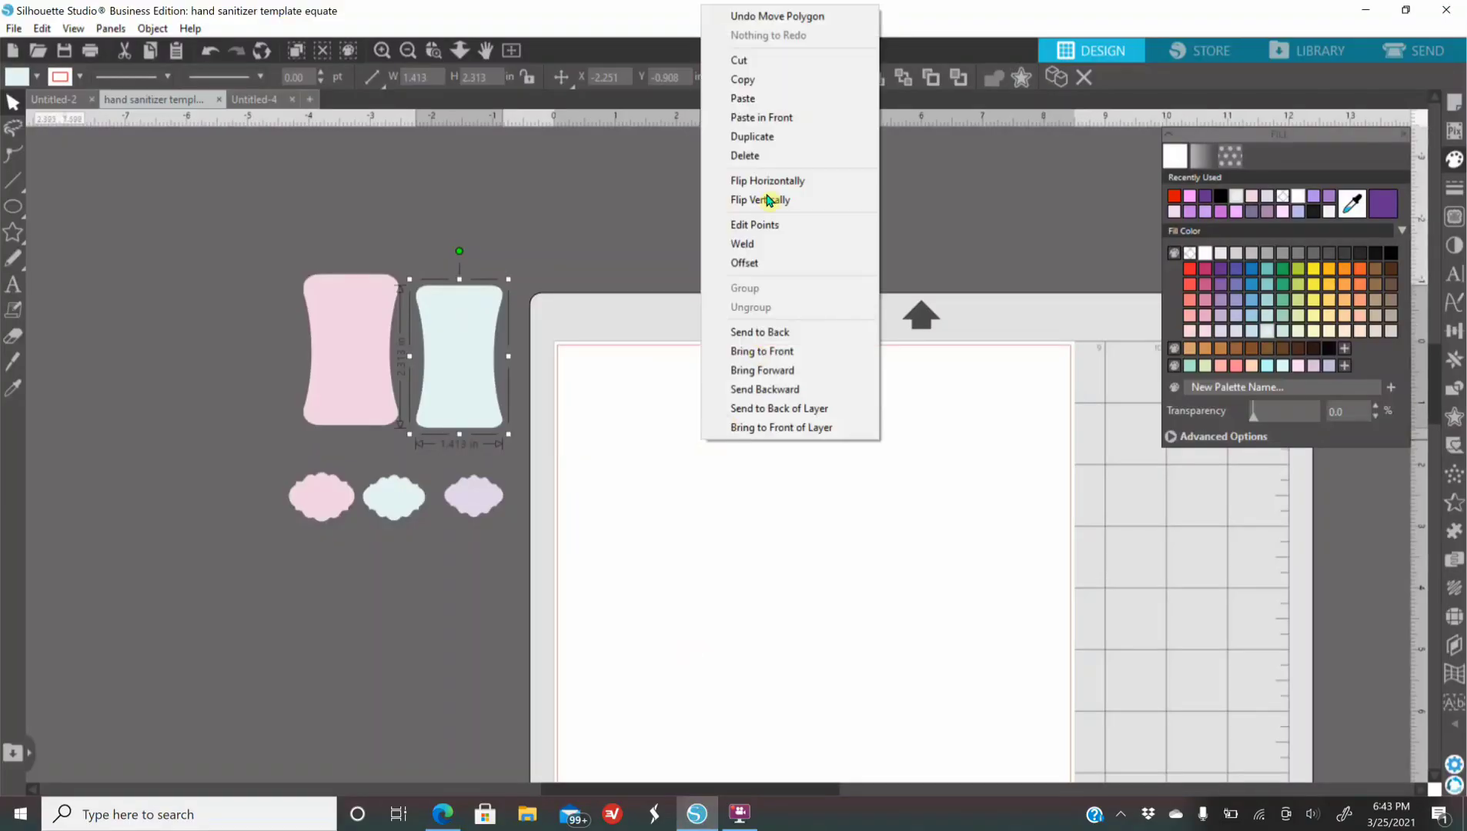
left_click(762, 115)
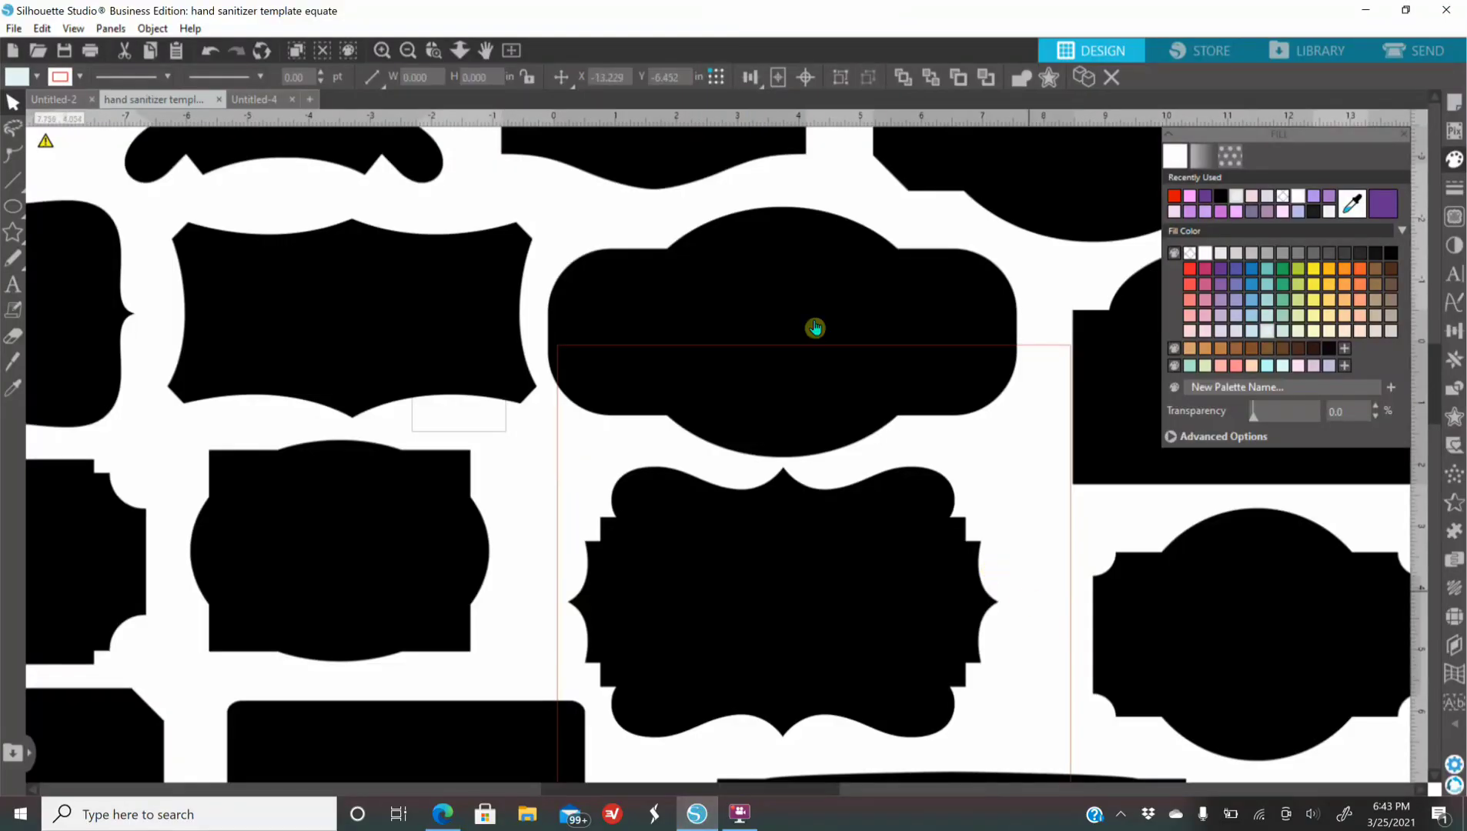
left_click(409, 50)
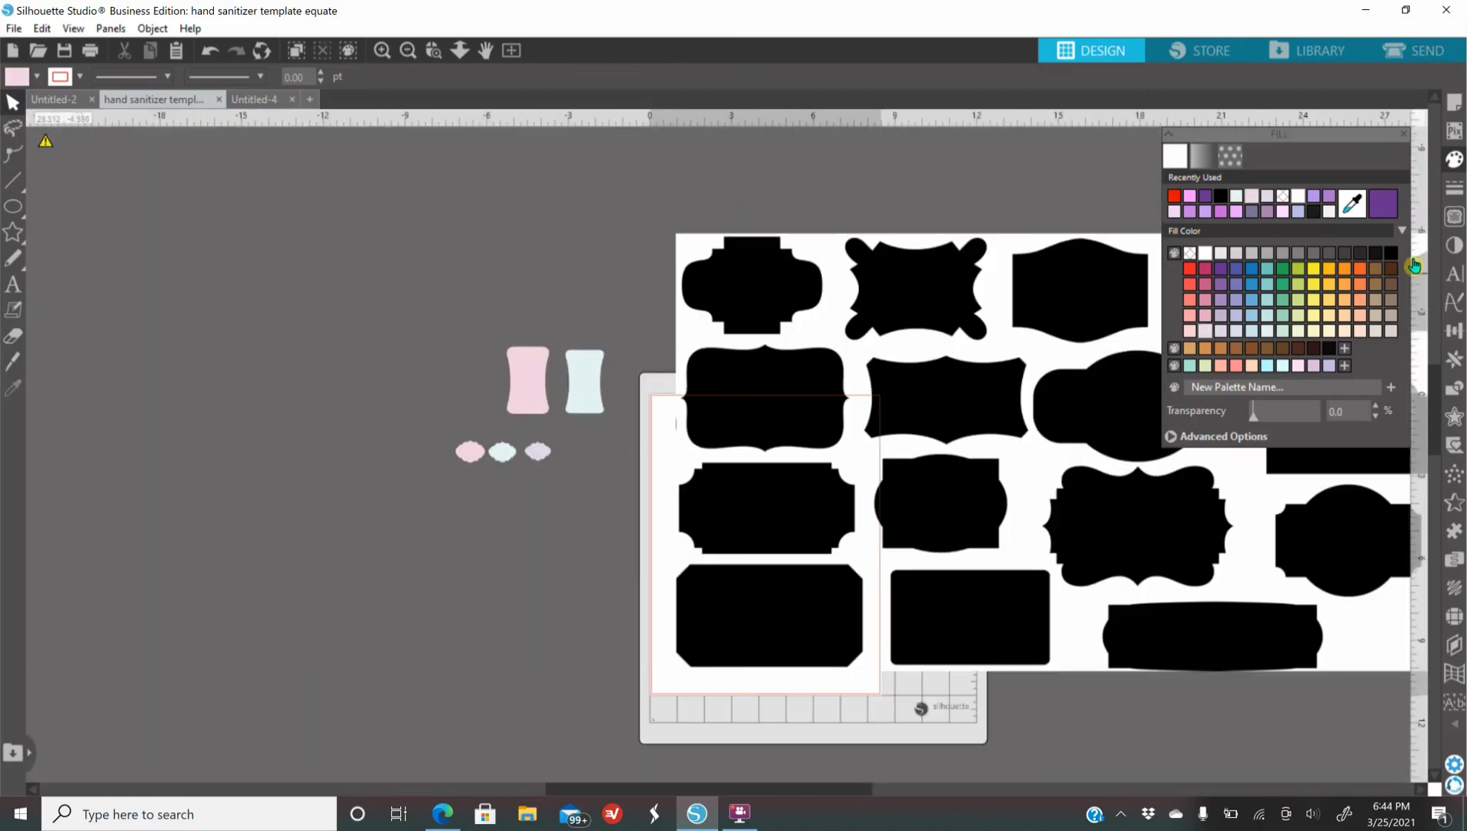
Step: Trace the bracket-edged label in the first column, second row of the silhouettes image with a 73% threshold
left_click(1454, 218)
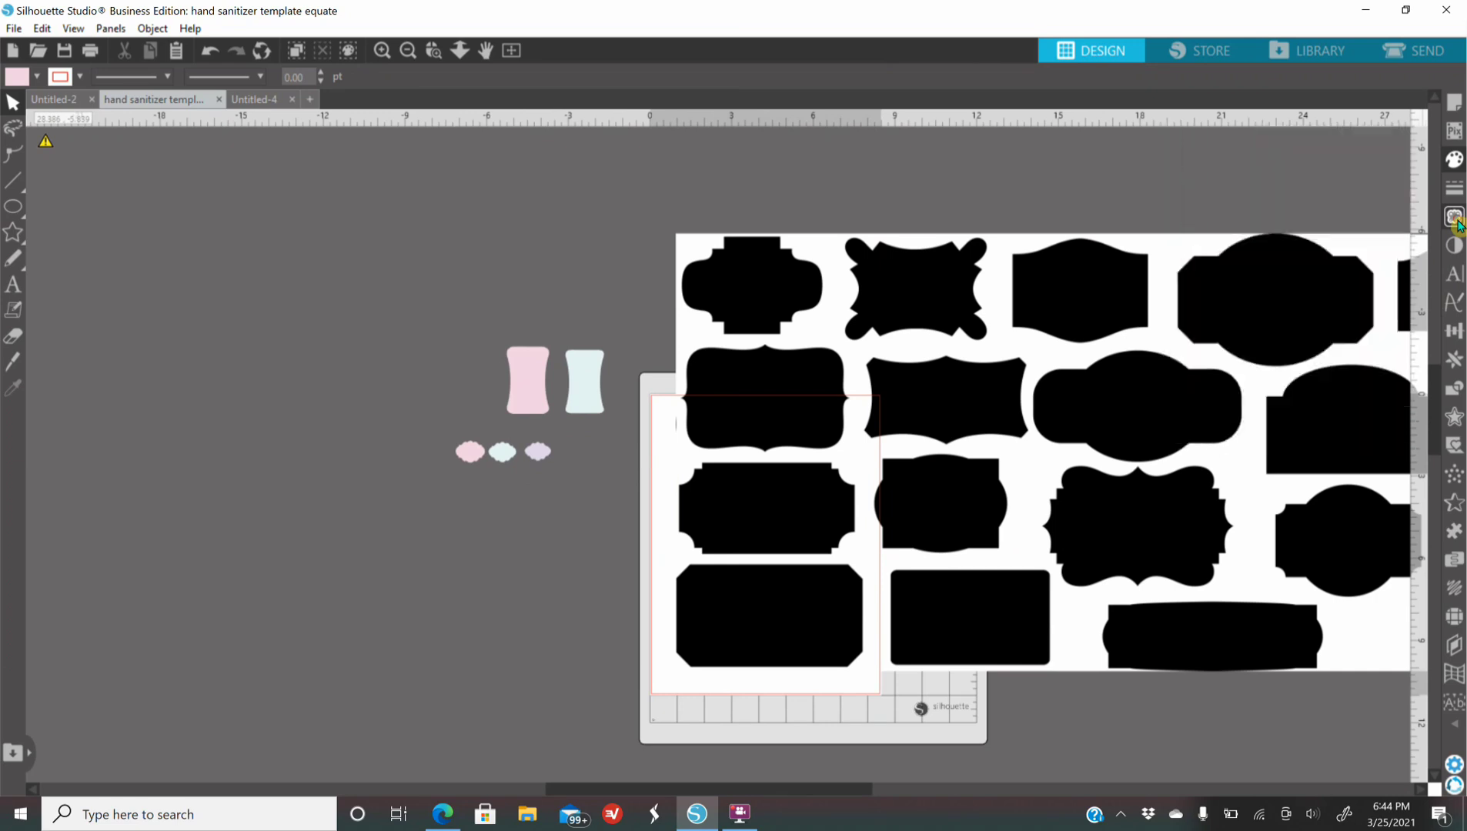
left_click(1230, 202)
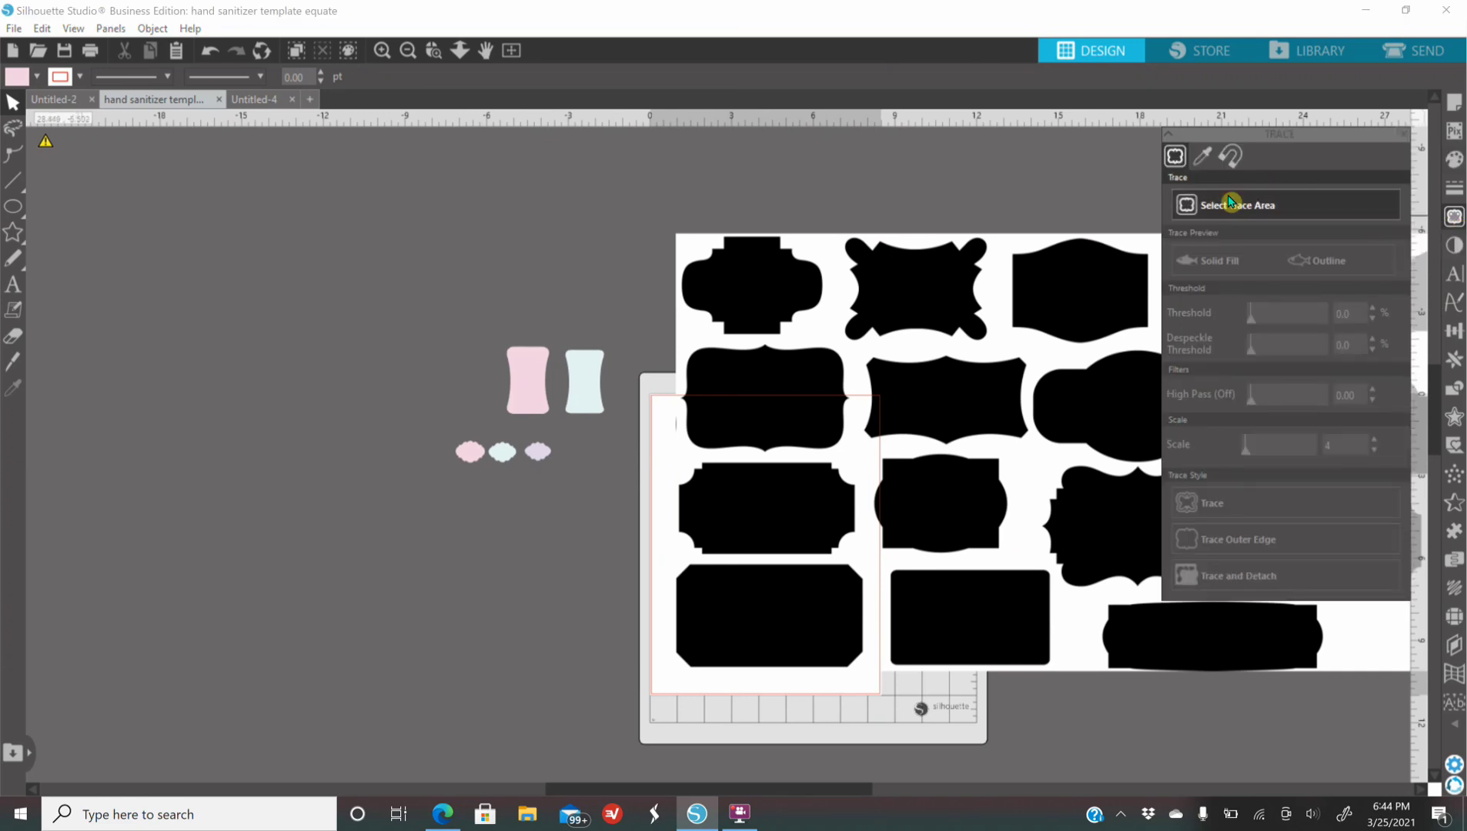
mouse_move(665, 336)
left_mouse_down()
mouse_move(780, 350)
mouse_move(862, 387)
mouse_move(867, 463)
left_mouse_up()
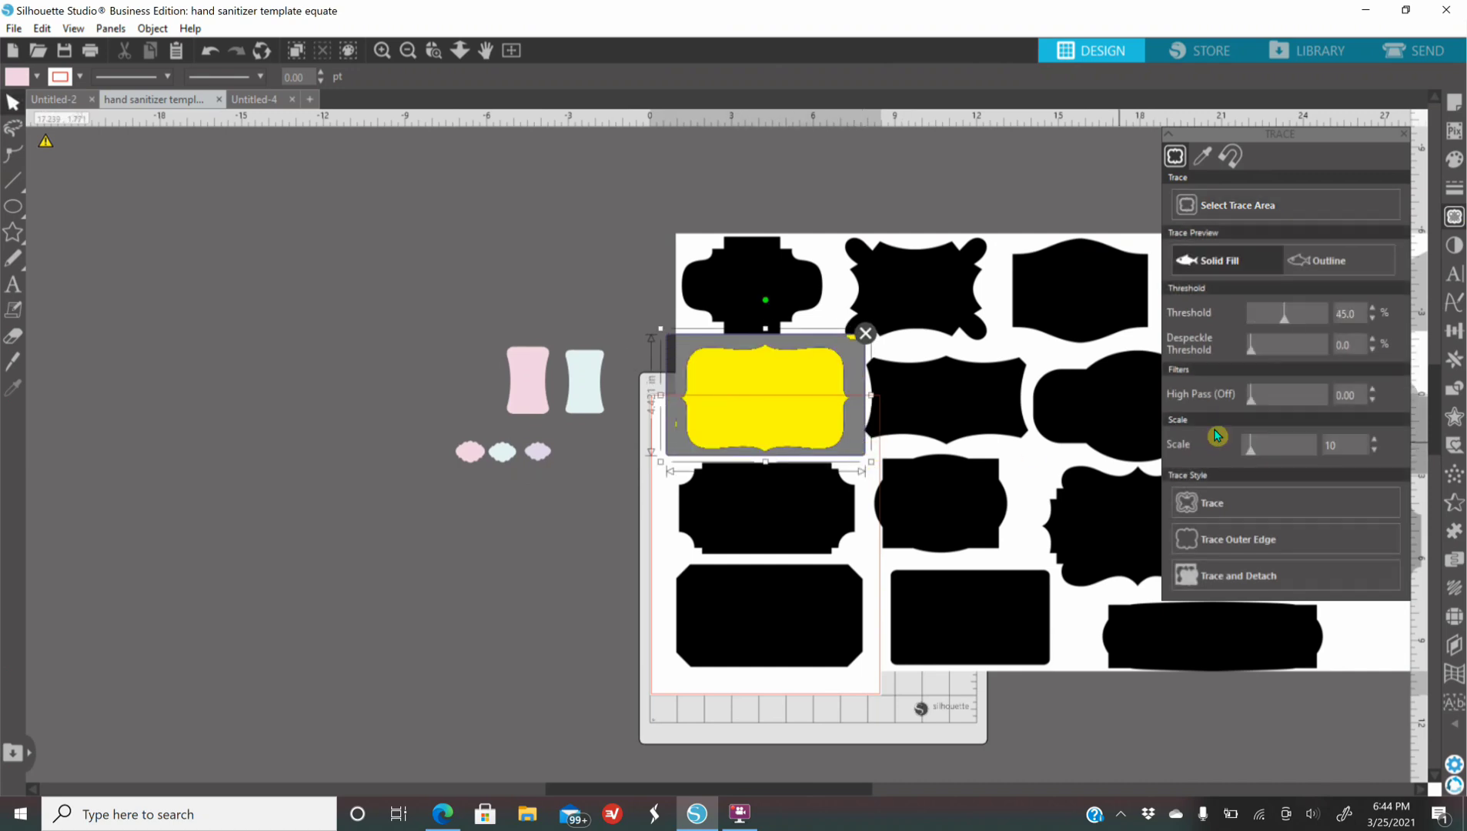
left_click(1299, 311)
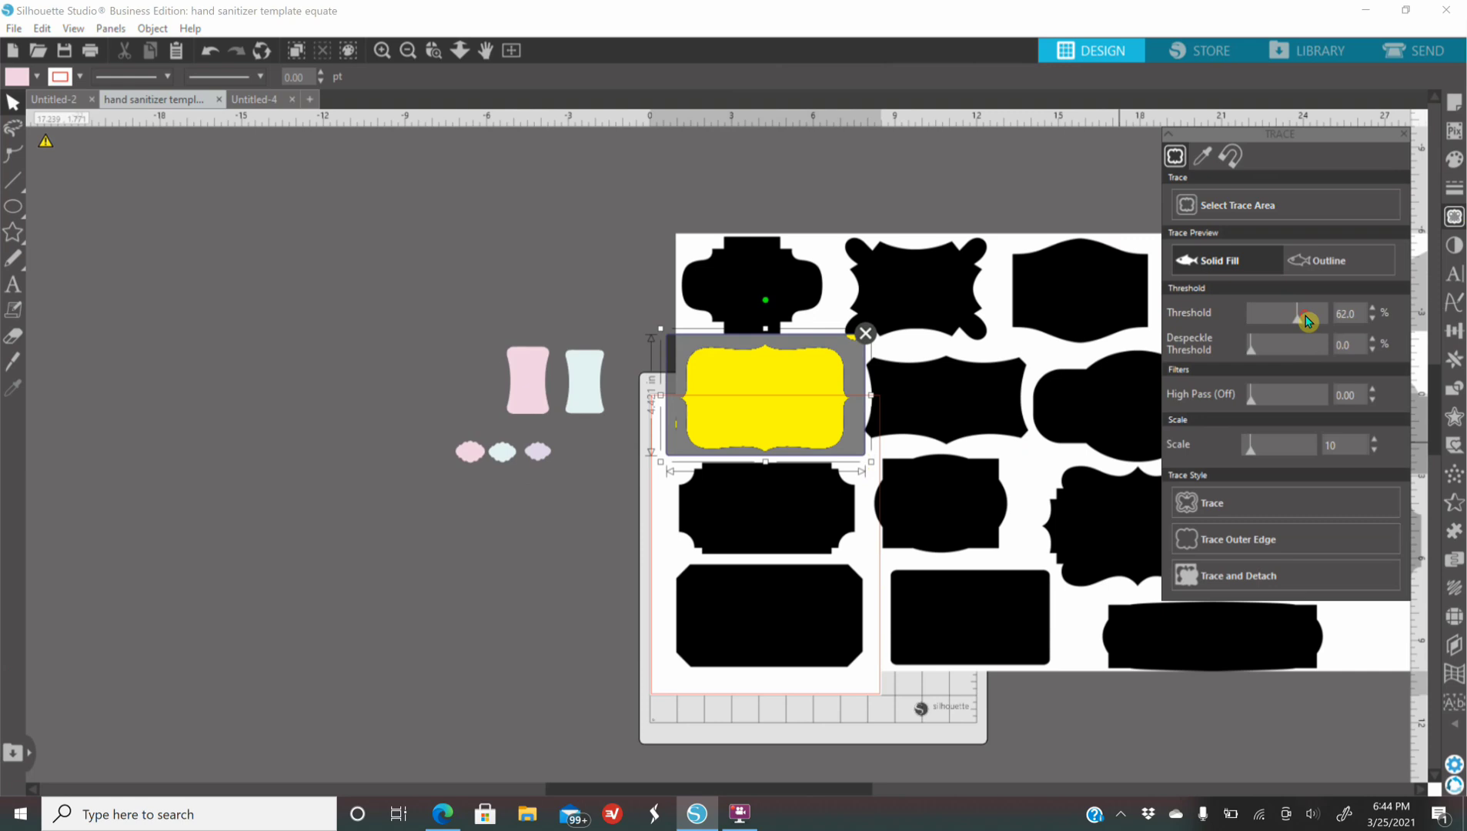
left_click(1307, 317)
left_click(1214, 510)
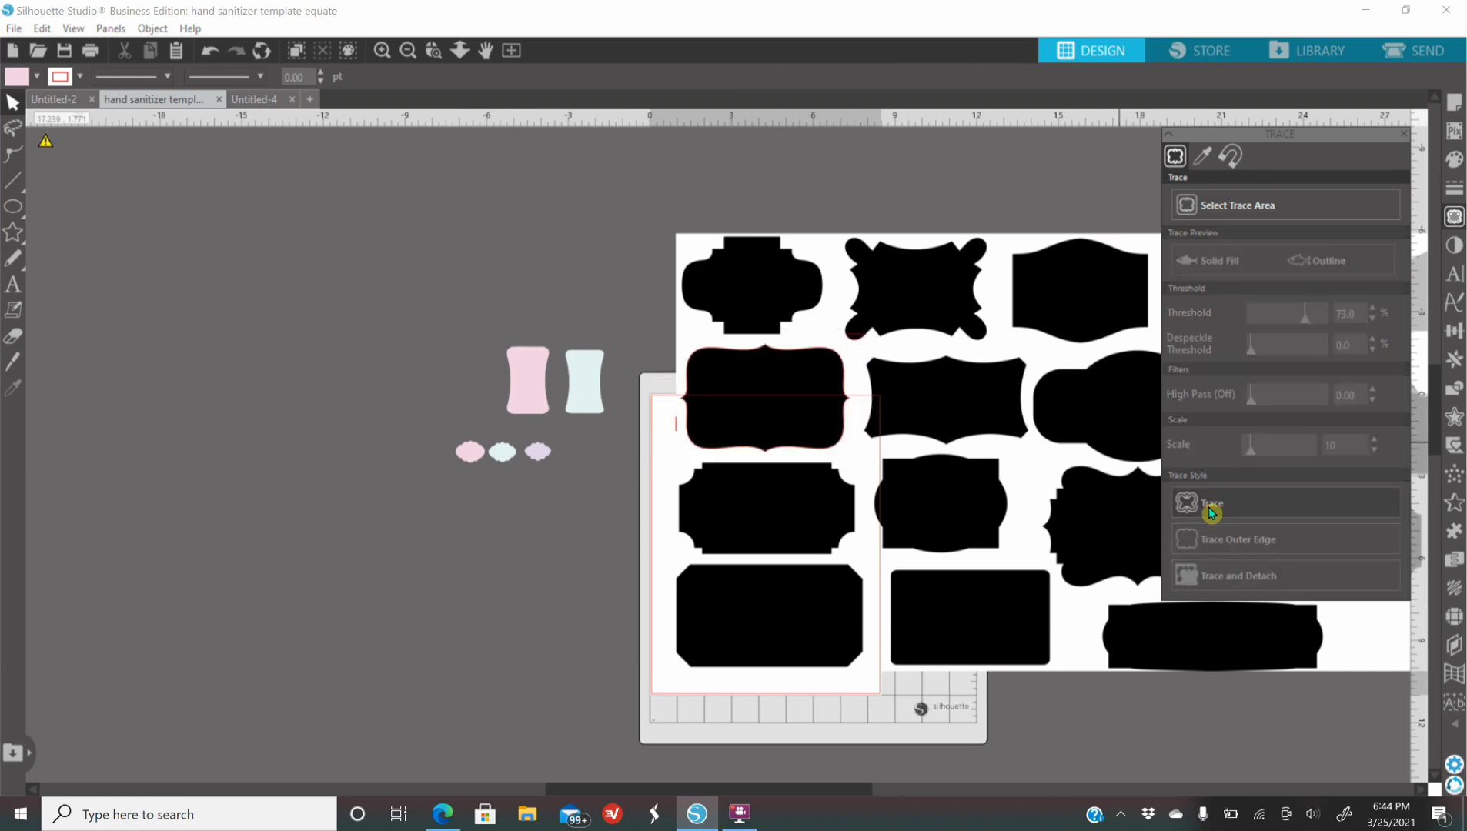
Step: Move the silhouettes image off the page and separate the traced label outline from its stray fragments
left_click_drag(1050, 493, 1462, 543)
mouse_move(733, 460)
left_mouse_down()
mouse_move(747, 494)
mouse_move(733, 576)
mouse_move(728, 565)
left_mouse_up()
right_click(728, 566)
left_click(804, 425)
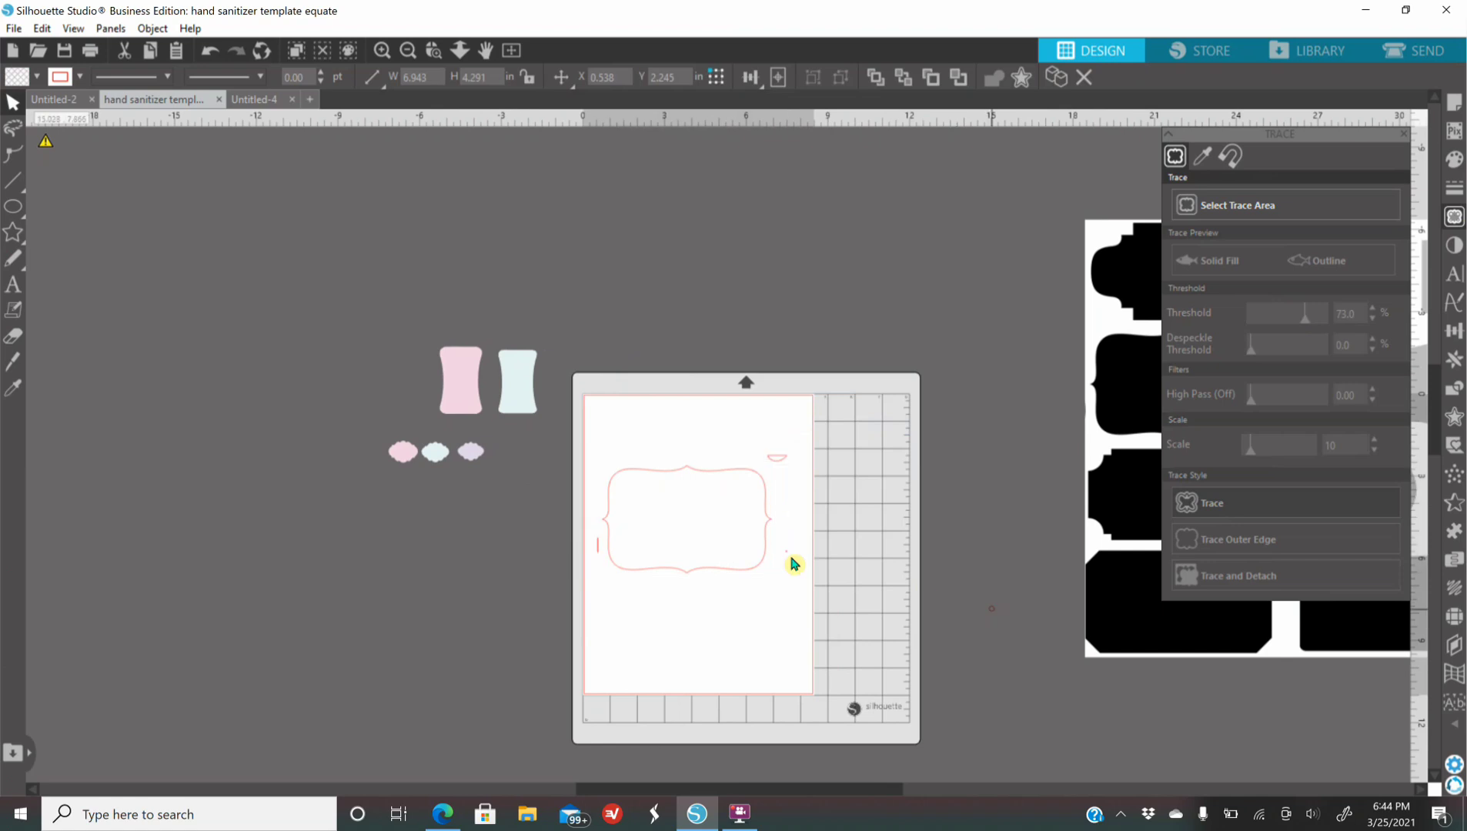
Step: Delete the stray trace fragments, keeping only the bracket-edged label outline on the page
double_click(737, 569)
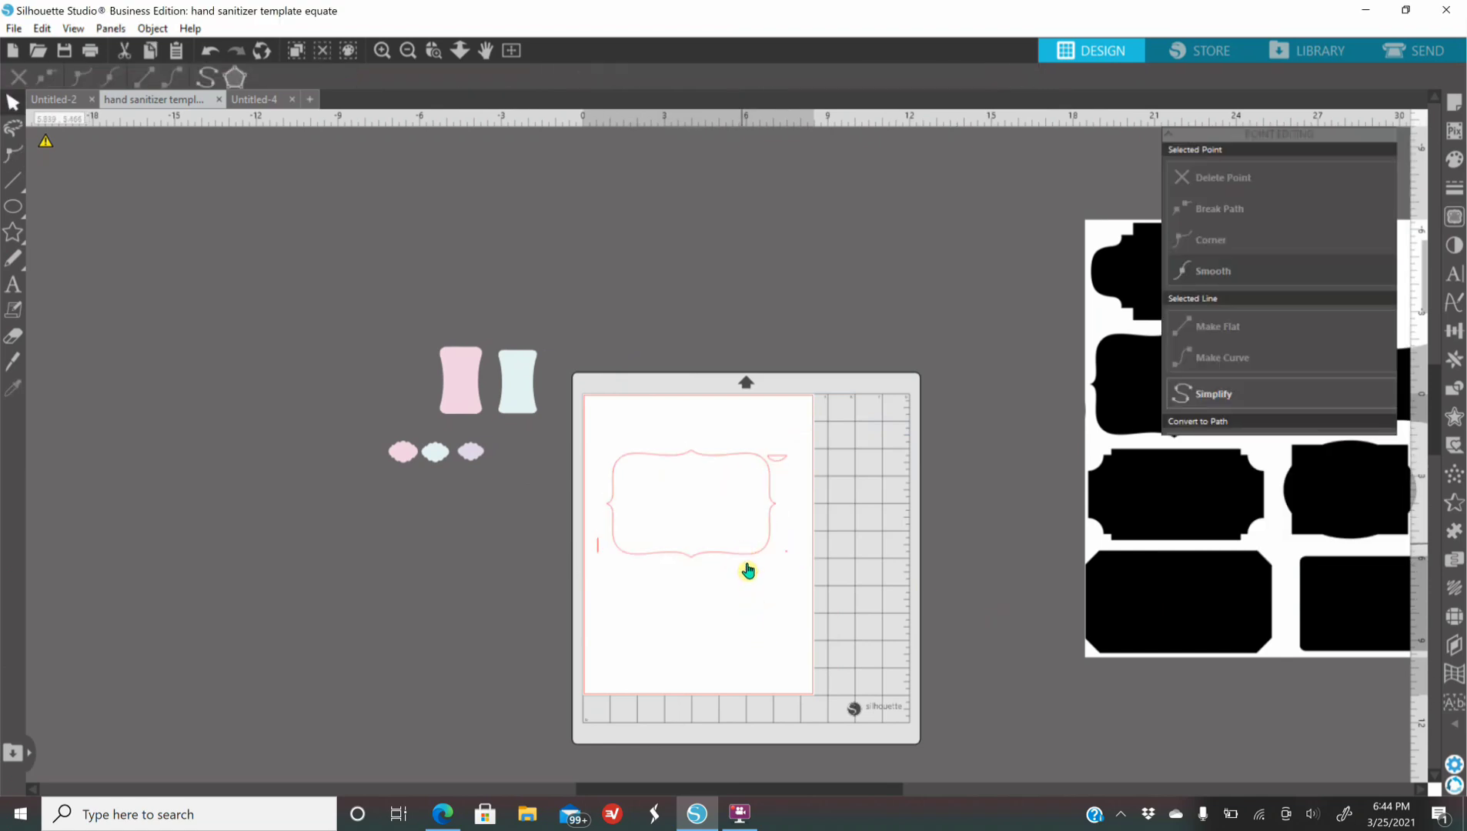
left_click_drag(741, 550, 748, 332)
left_click_drag(589, 439, 856, 635)
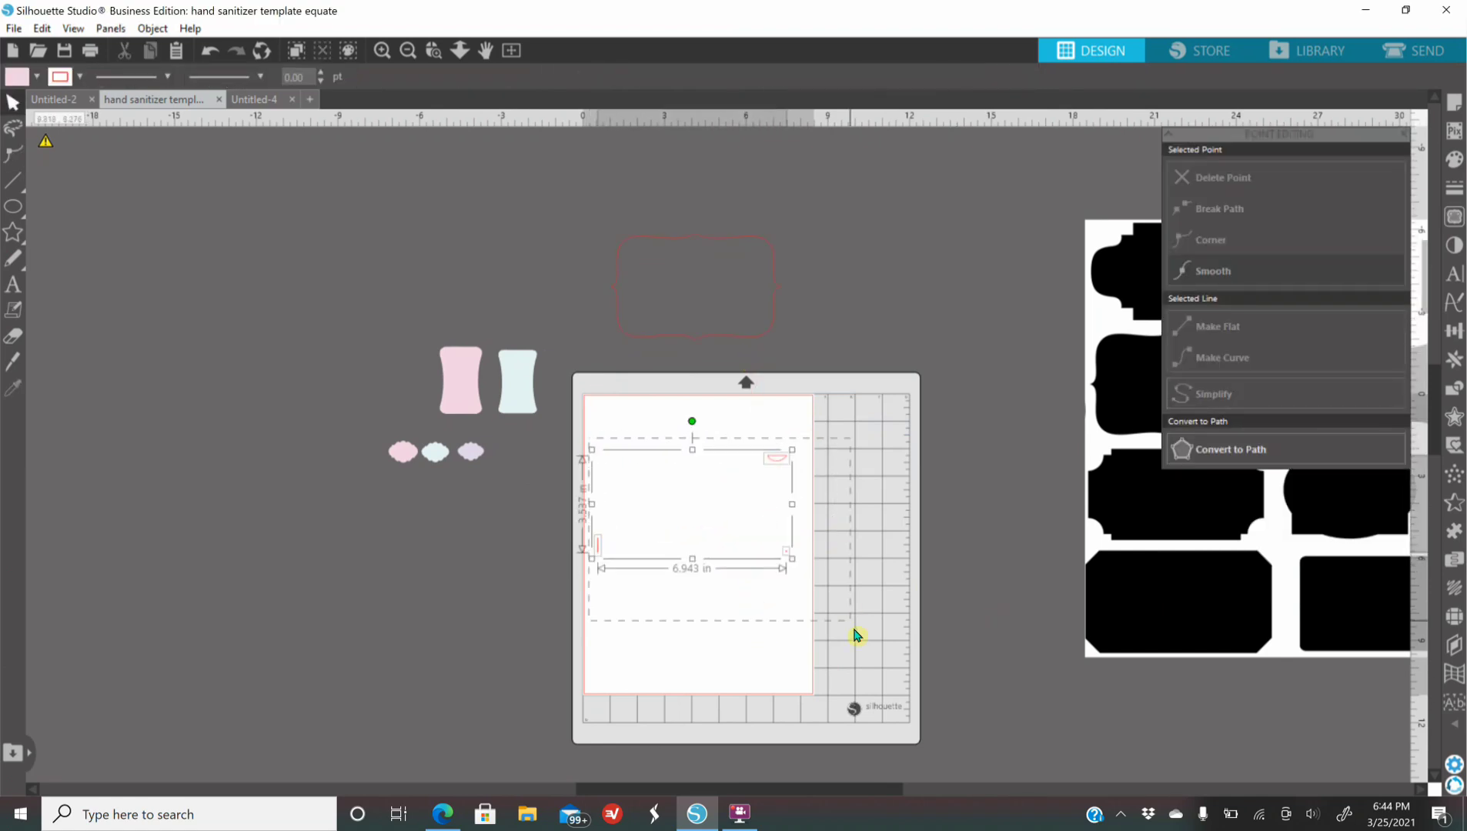
key("Delete")
left_click_drag(760, 343, 772, 576)
Step: Fill the traced label with purple and place it near the top of the page
left_click(1454, 159)
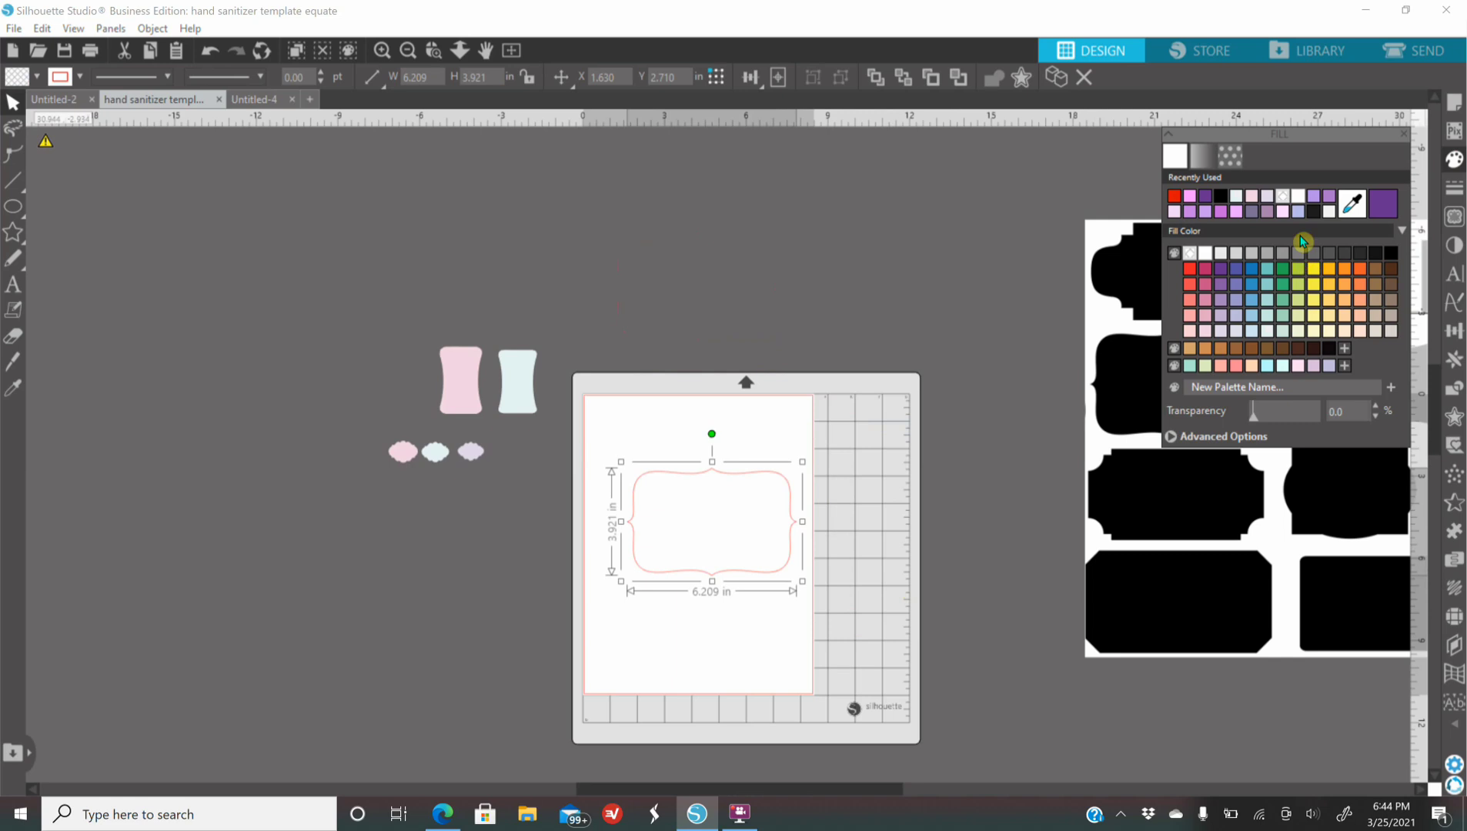
left_click(1382, 216)
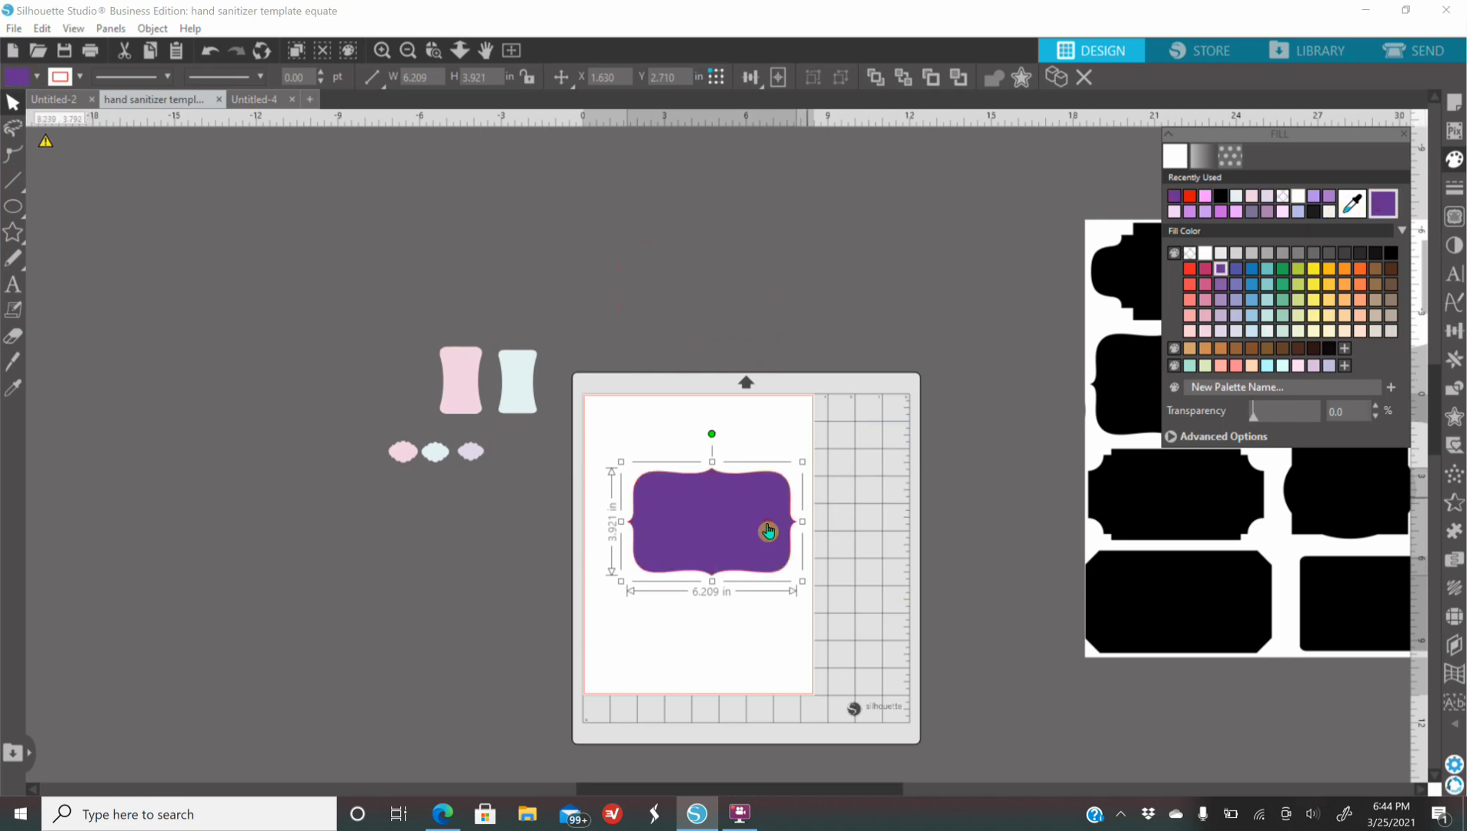
left_click_drag(768, 531, 748, 509)
left_click(382, 51)
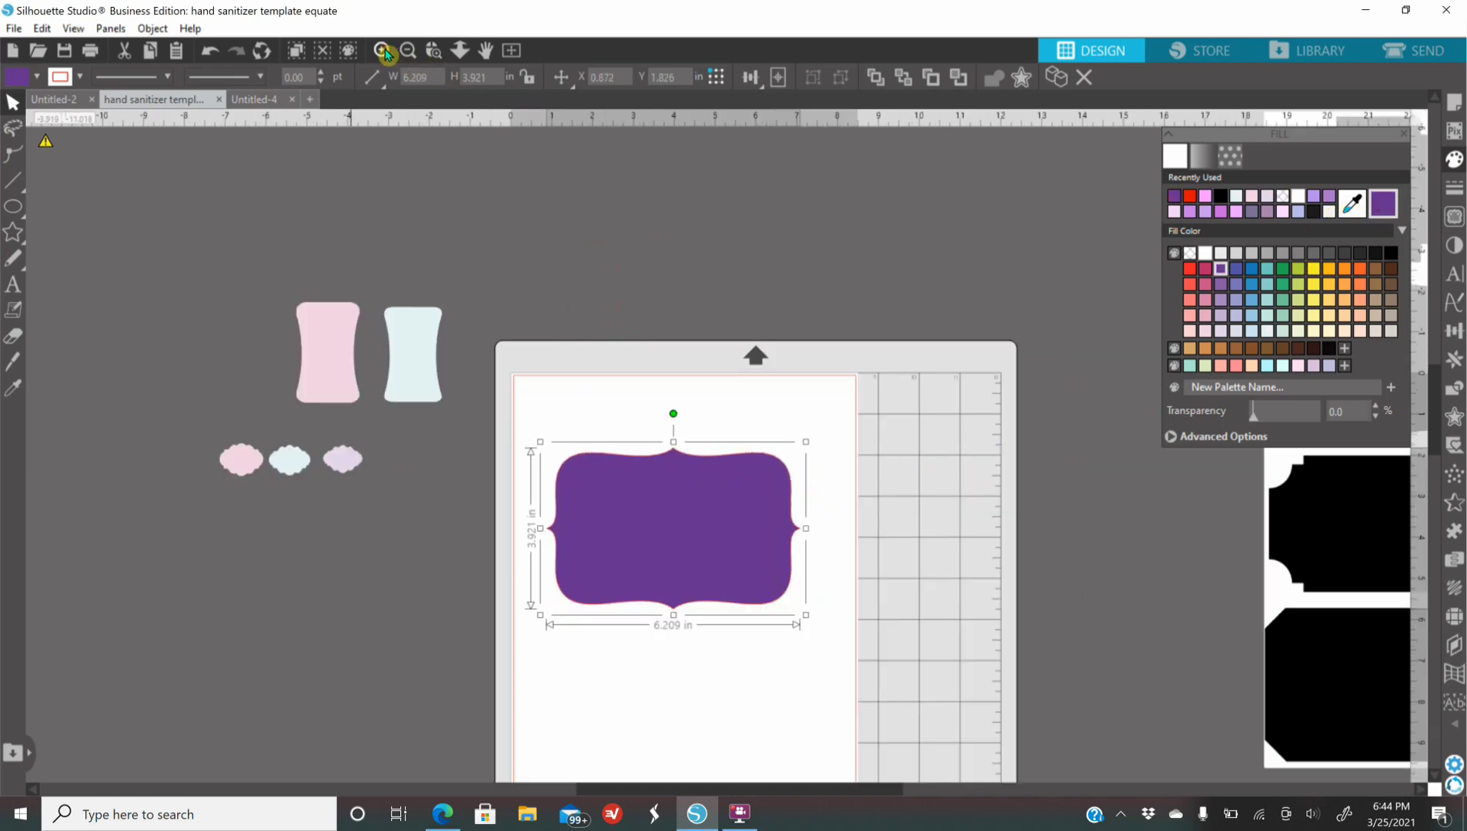
left_click(381, 50)
left_click_drag(693, 545, 732, 506)
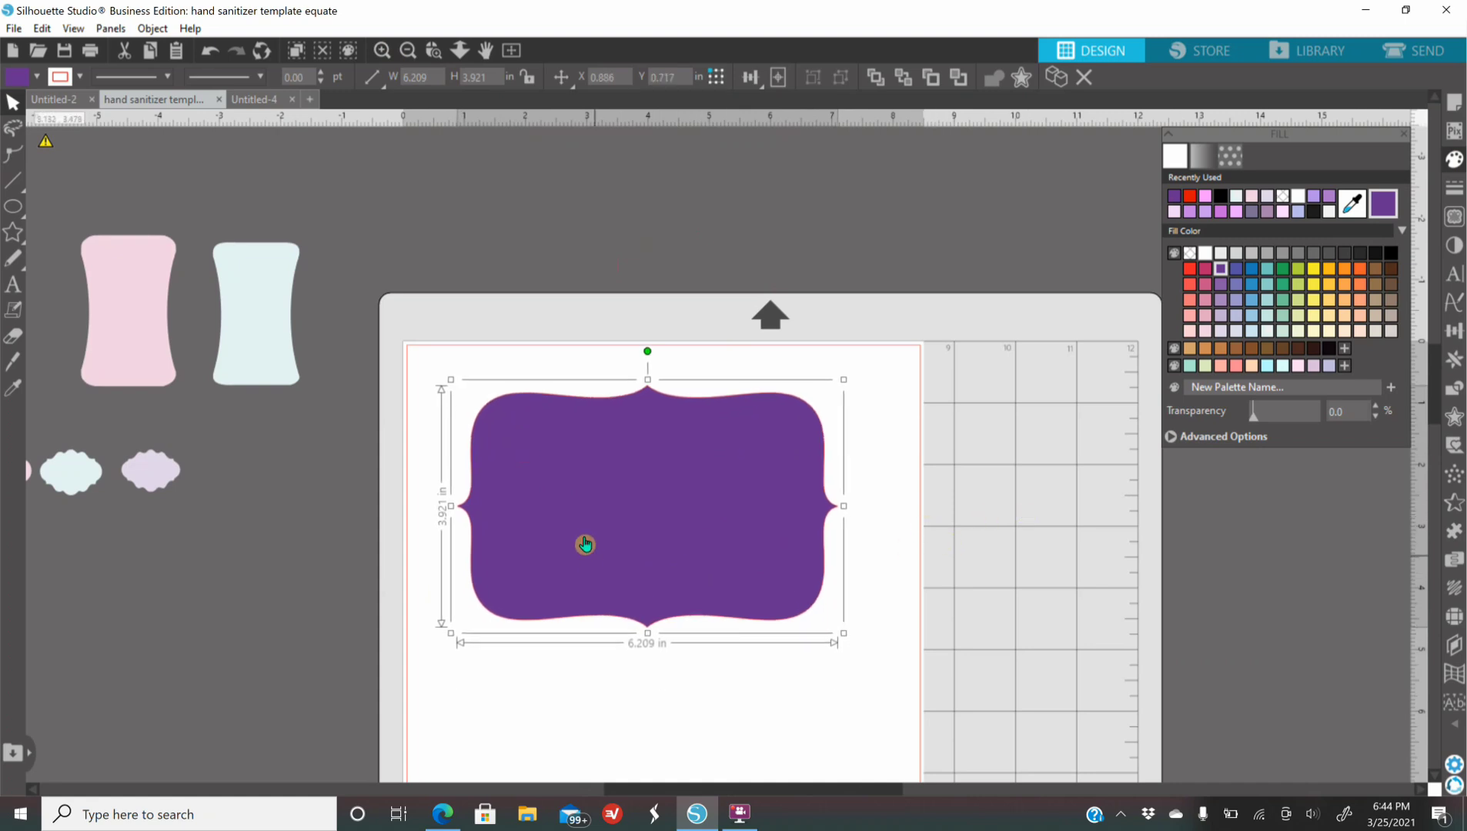
Step: Create a 0.125 in outward offset of the purple label and fill the offset shape with black
left_click(1452, 416)
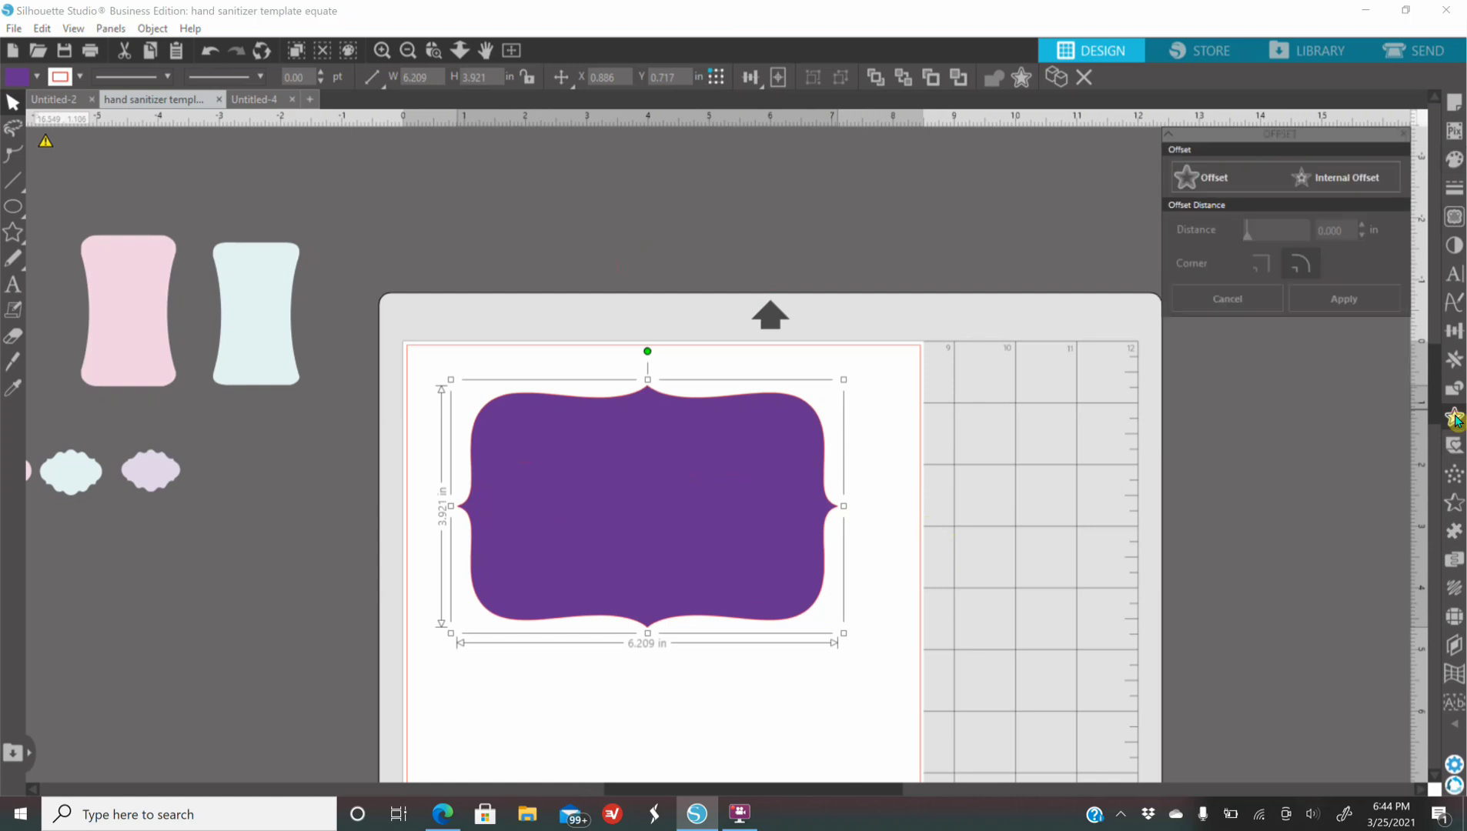
left_click(1205, 176)
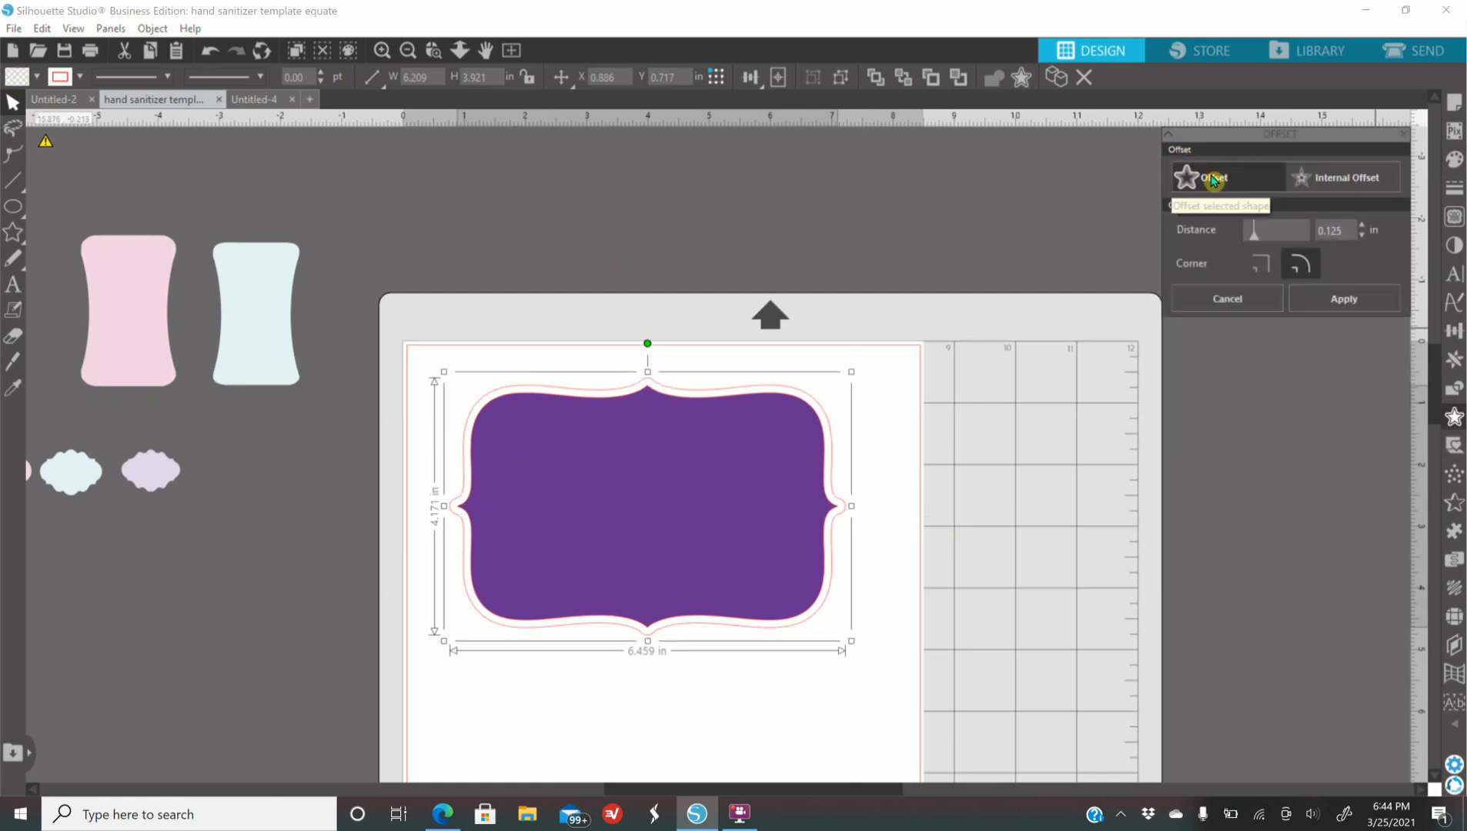
left_click(1454, 159)
left_click(1219, 200)
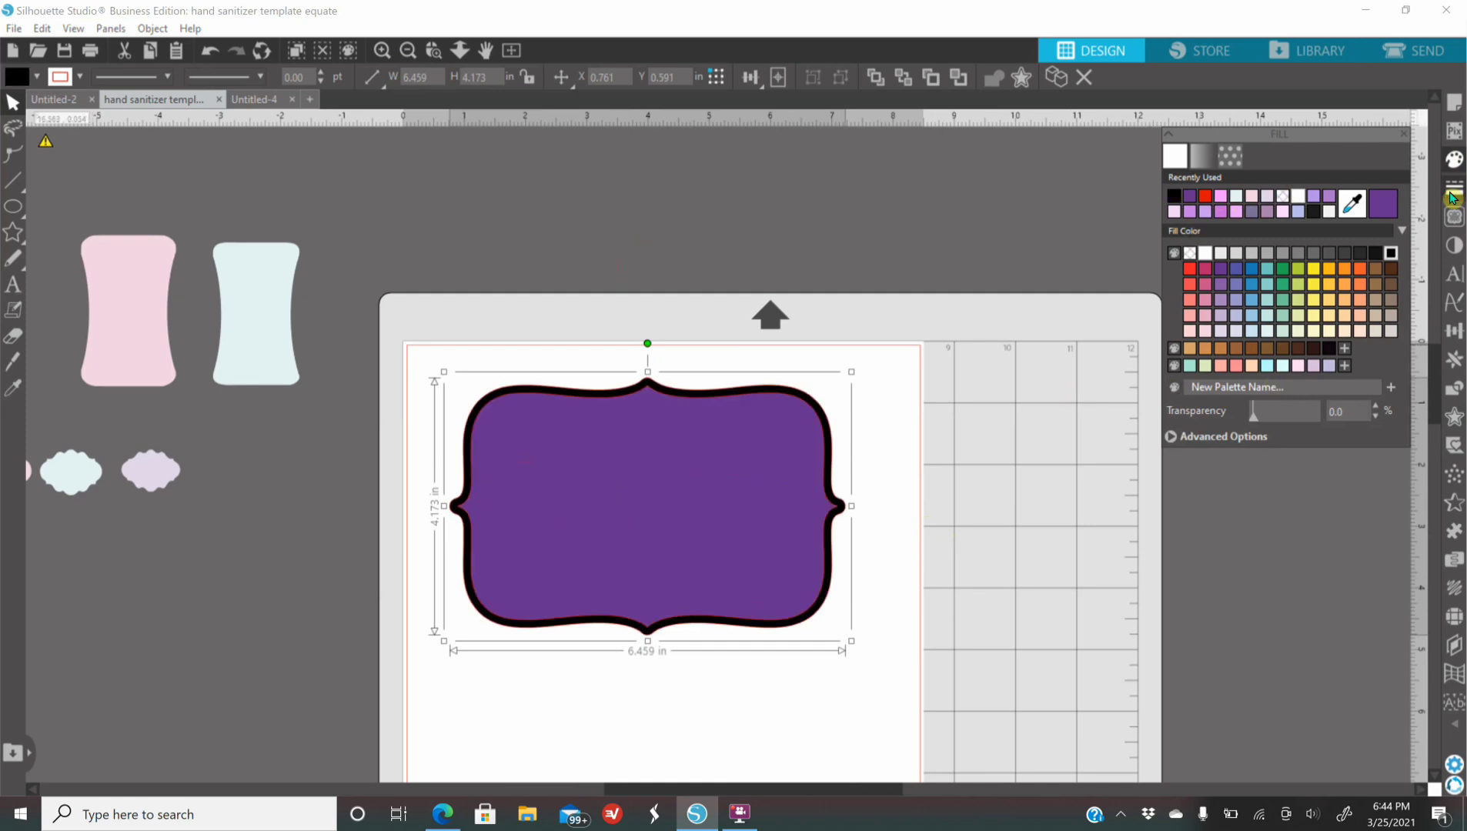
Step: Add a 0.125 in outward offset around the black label and fill that outer shape with pink
left_click(1454, 417)
left_click(1224, 189)
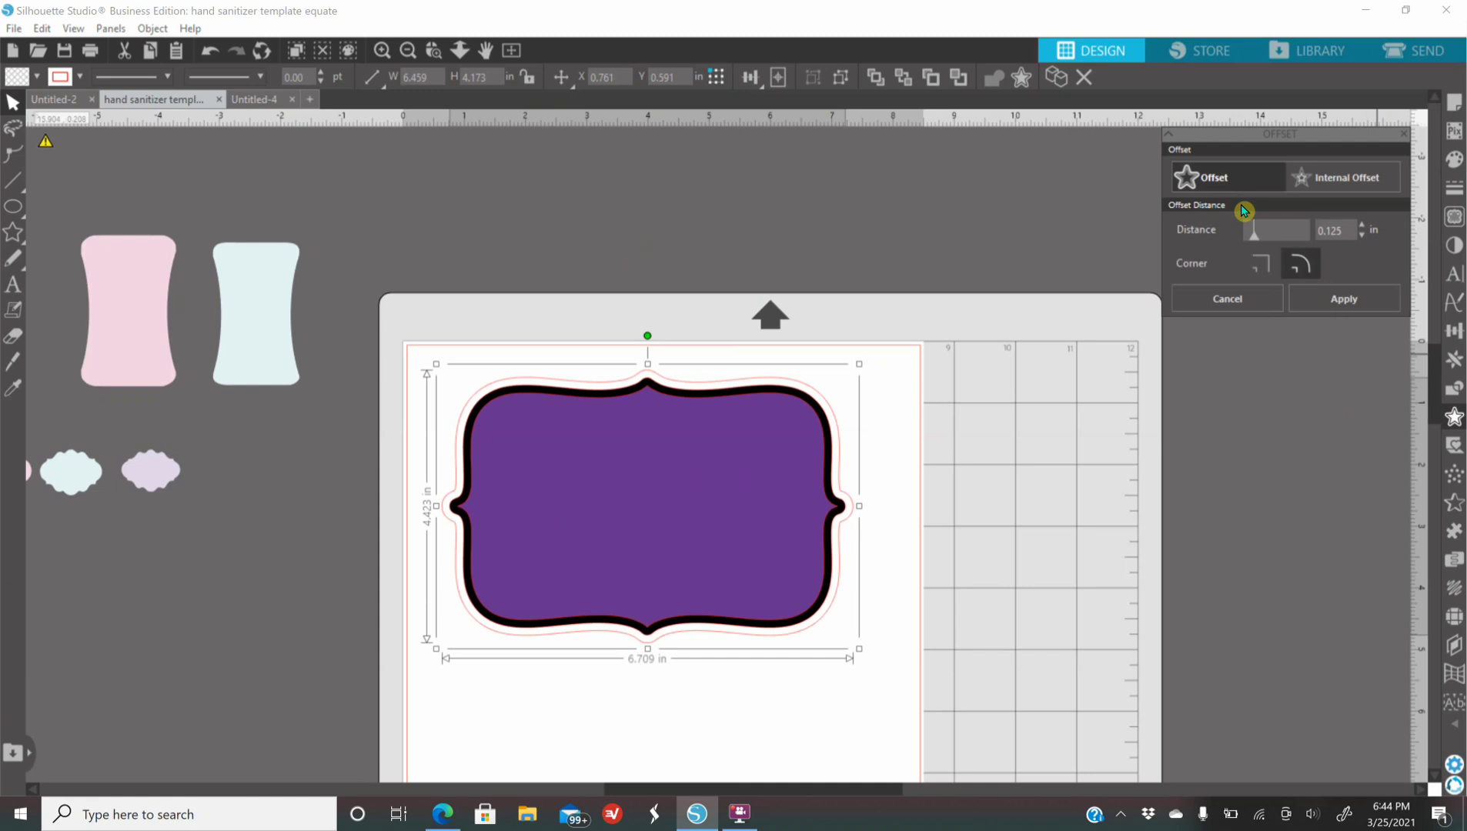
left_click(1454, 160)
left_click(1220, 200)
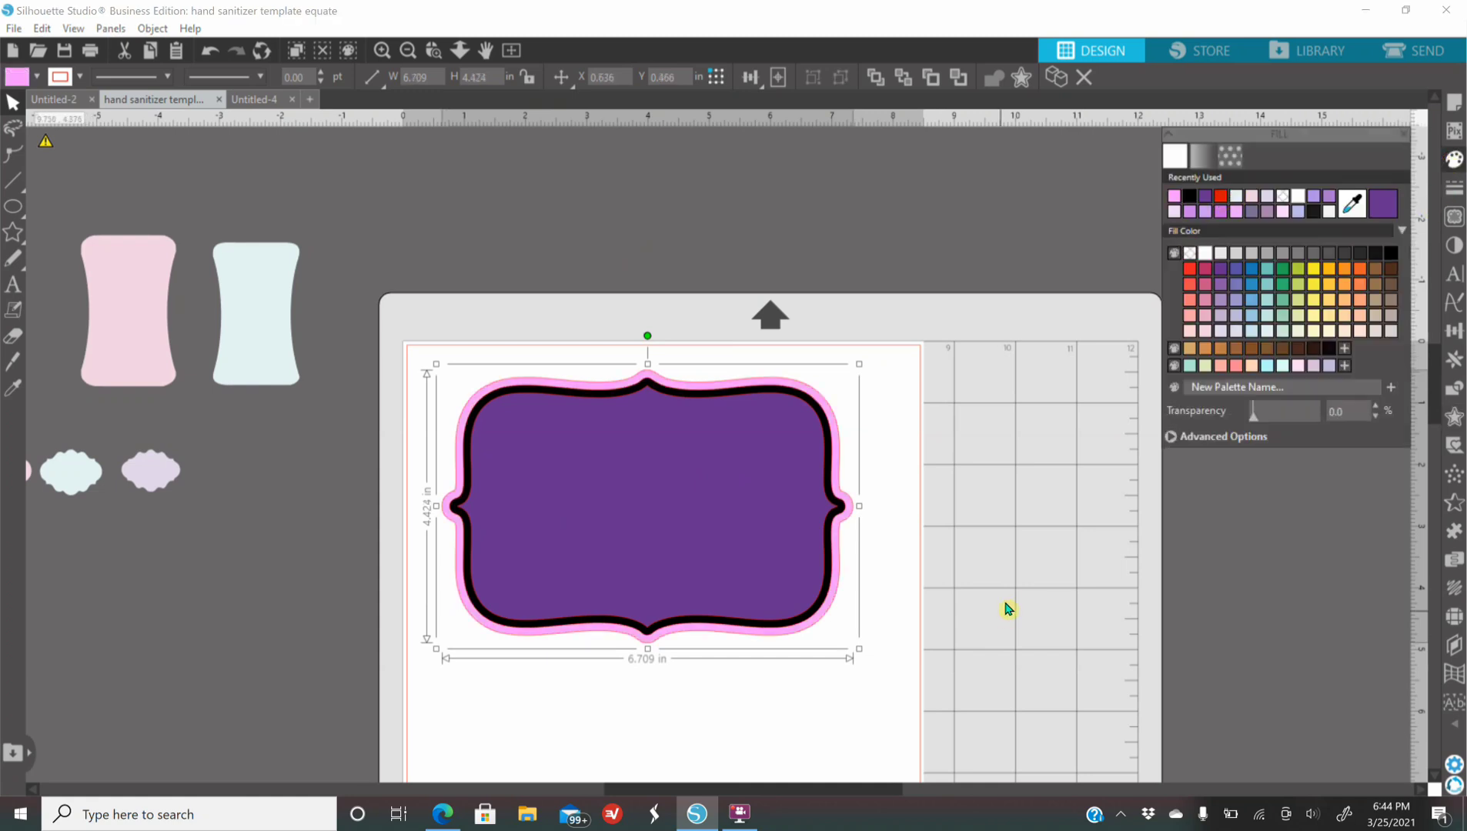
Step: Pull the purple, black and pink label layers apart so that each one lies separately
left_click_drag(717, 533, 1038, 660)
left_click_drag(706, 486, 954, 346)
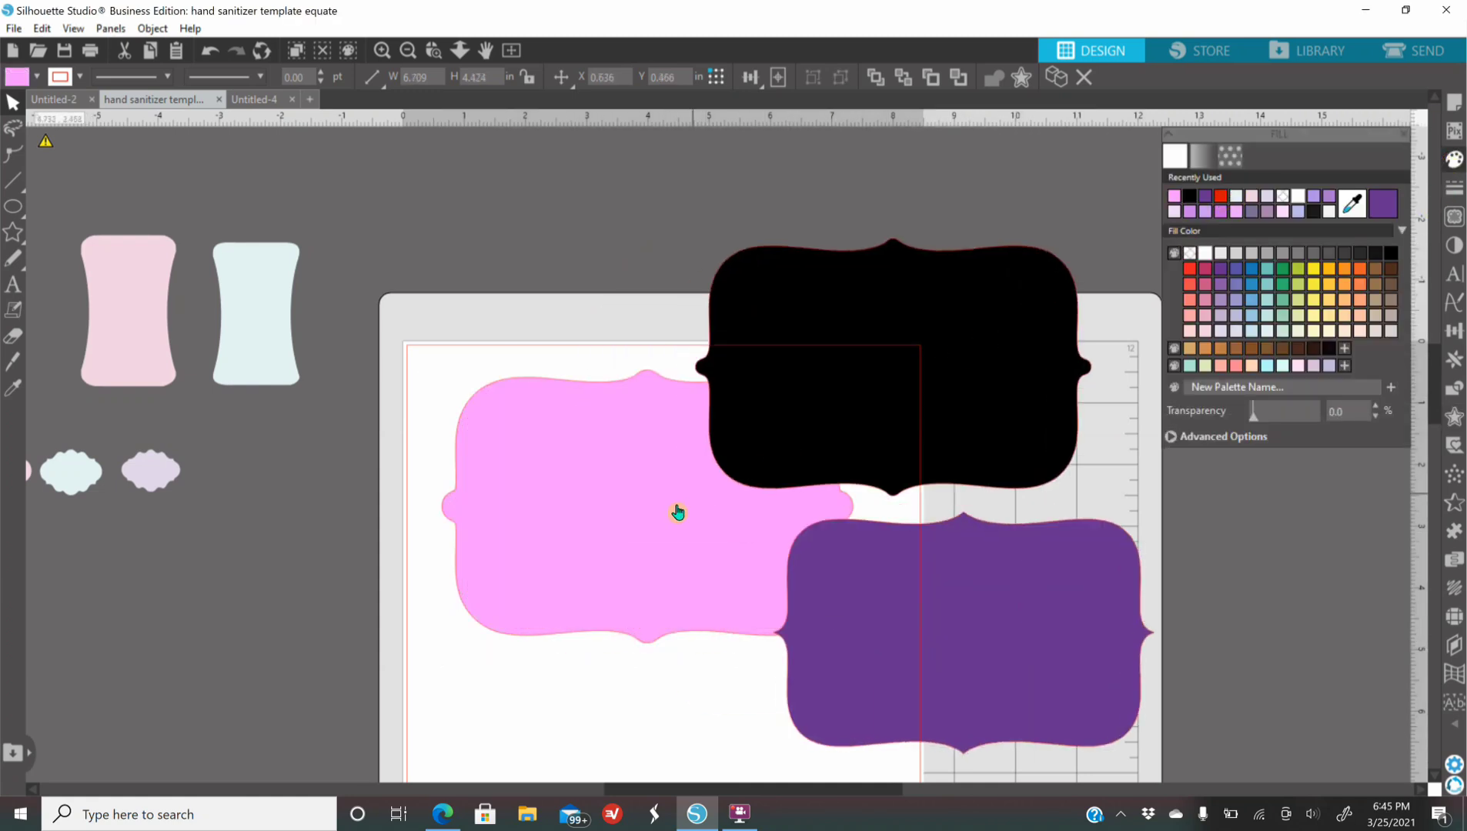
left_click_drag(666, 517, 600, 558)
left_click_drag(747, 461, 799, 420)
left_click_drag(659, 528, 639, 483)
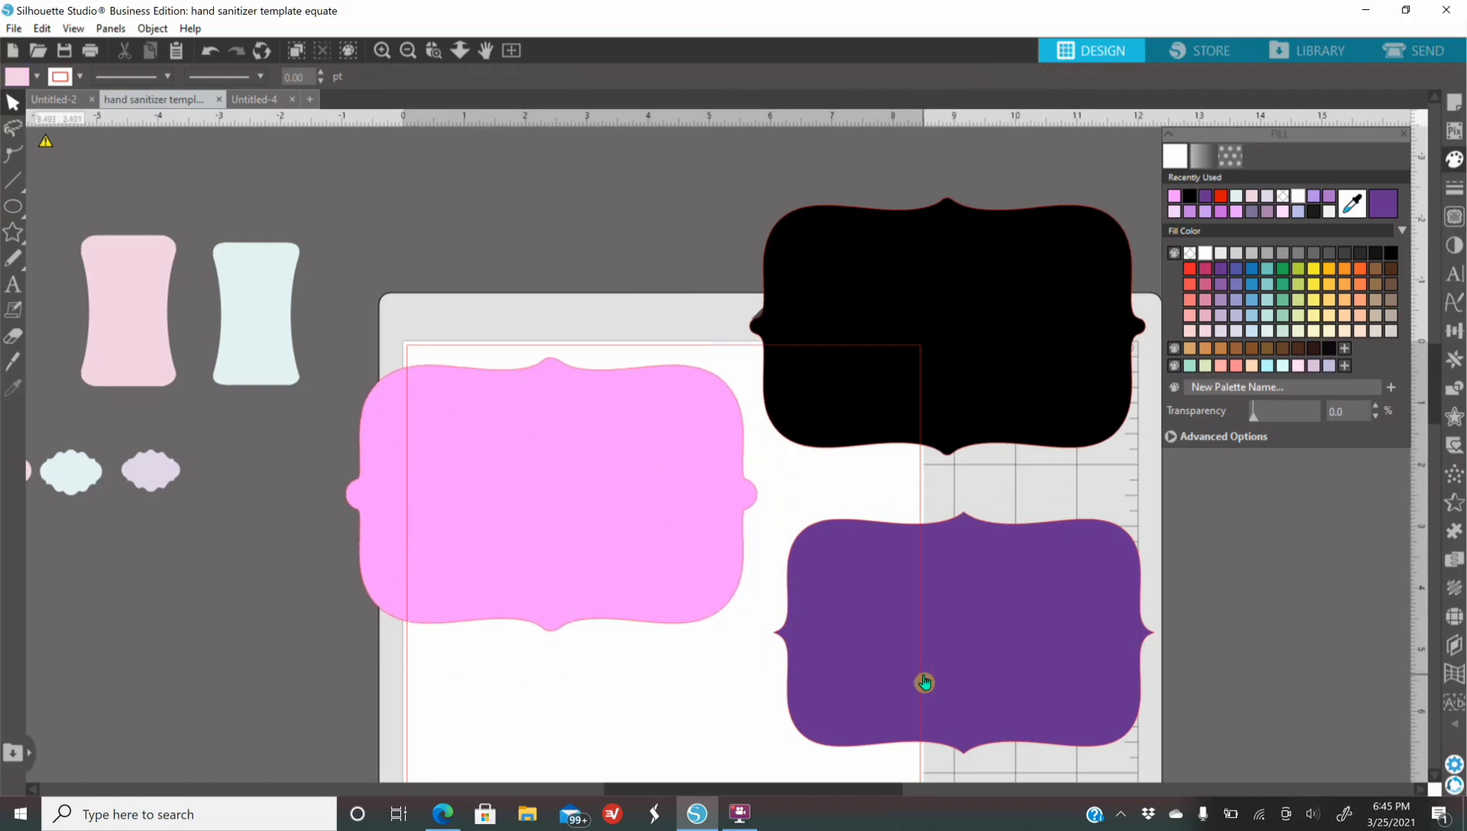
Step: Gather the pink, black and purple labels into an overlapping stack and delete all three
left_click_drag(923, 684, 862, 623)
left_click_drag(878, 451, 754, 637)
left_click_drag(642, 514, 724, 533)
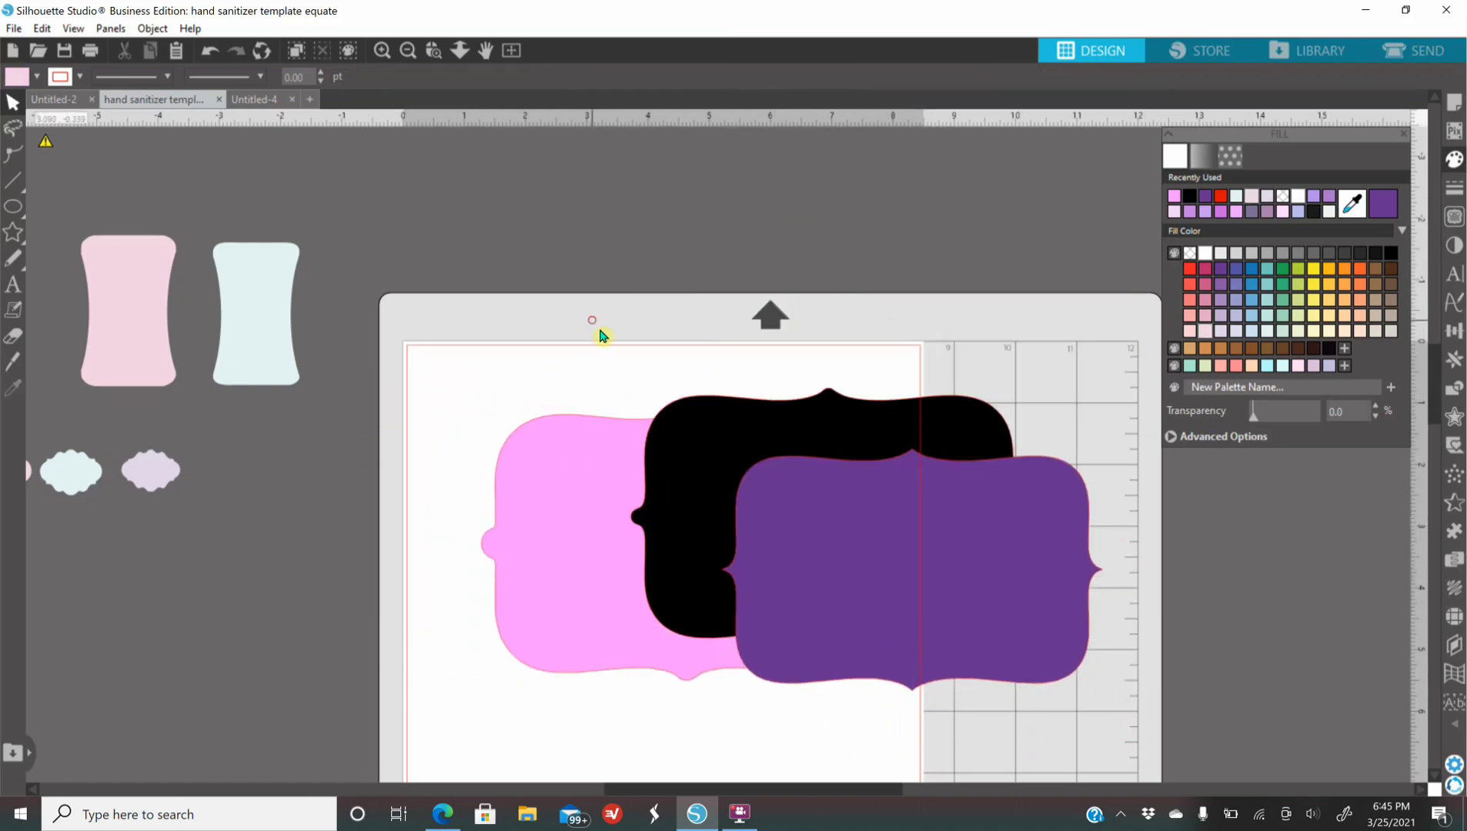
left_click_drag(599, 321, 1113, 690)
key("Delete")
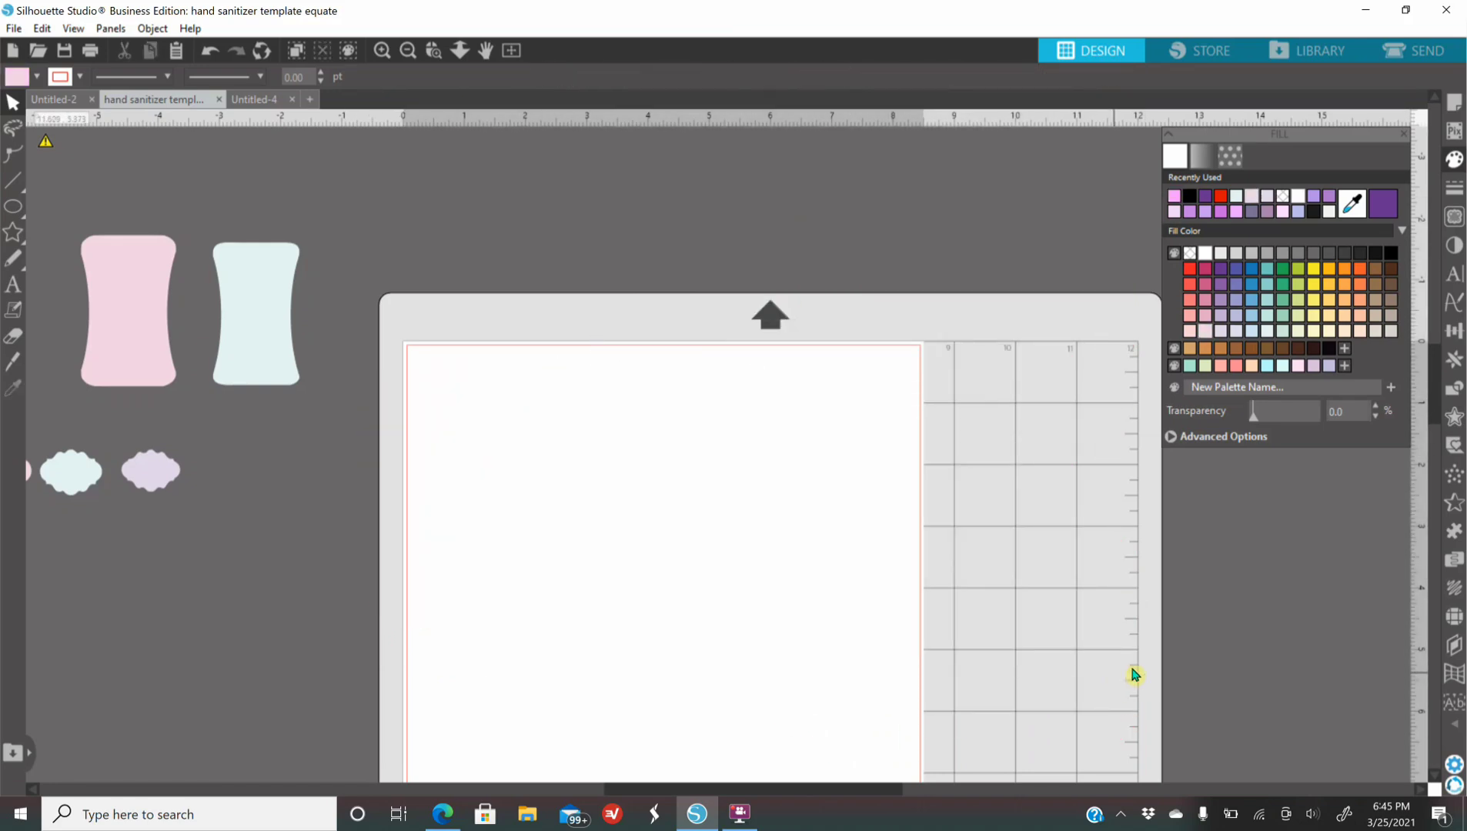
Step: Move the pink curved-side template onto the page near its top centre and deselect it
left_click_drag(121, 300, 612, 436)
left_click(760, 641)
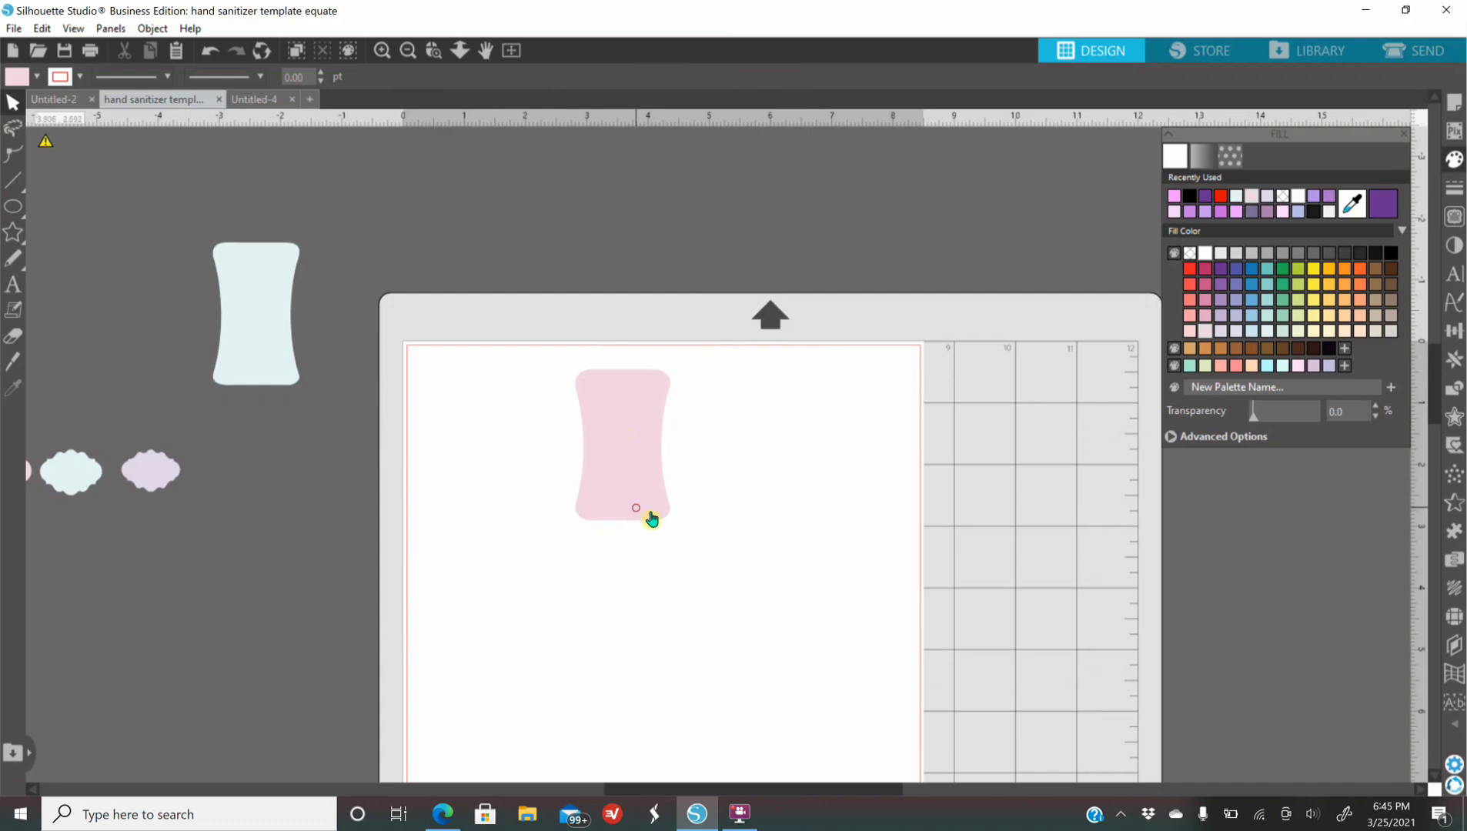
left_click_drag(651, 518, 684, 534)
left_click(687, 691)
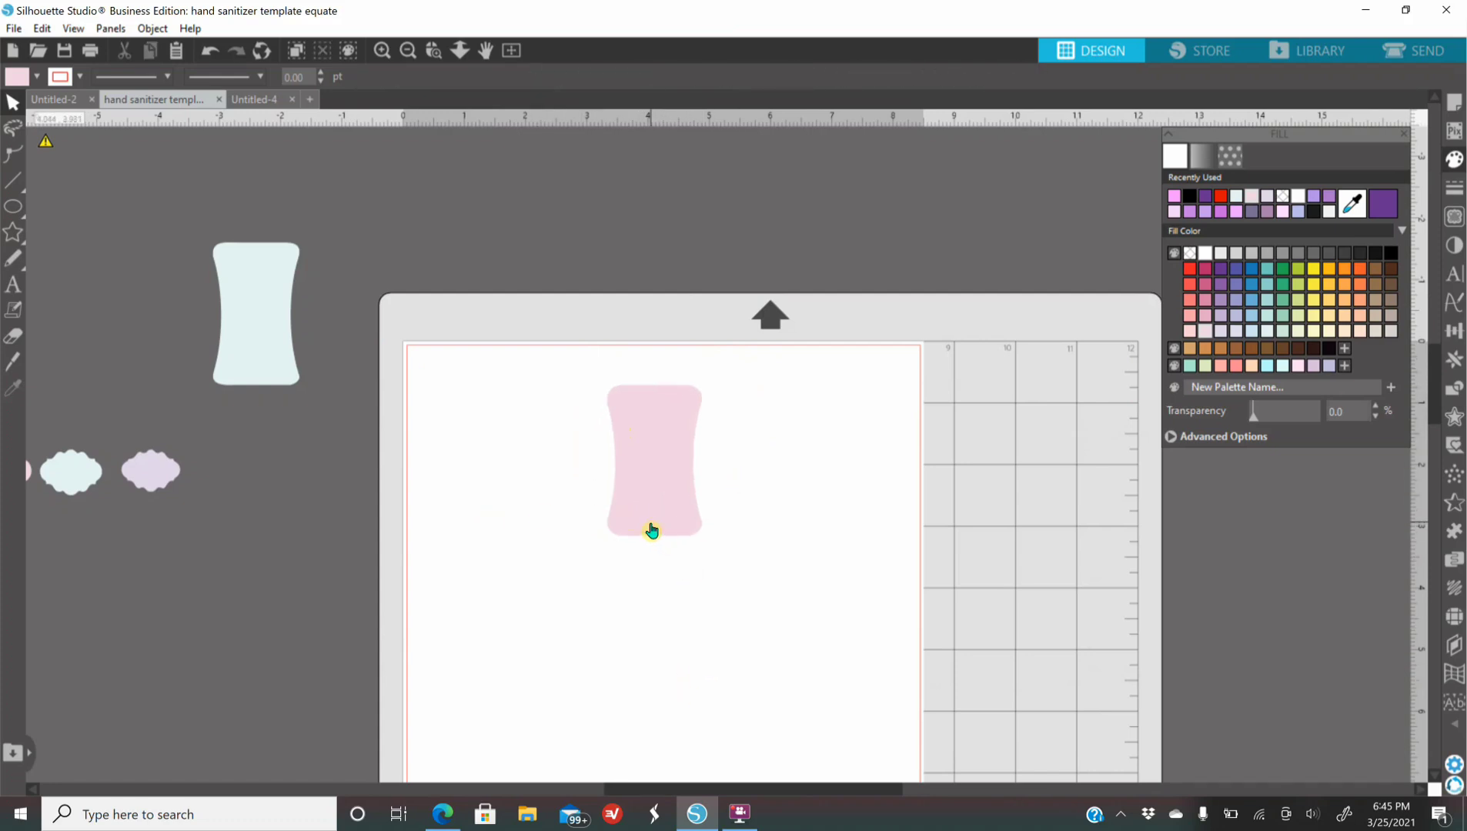
Step: Switch to Edge and run a Bing image search for "purple wallpaper" in a new tab
left_click(443, 814)
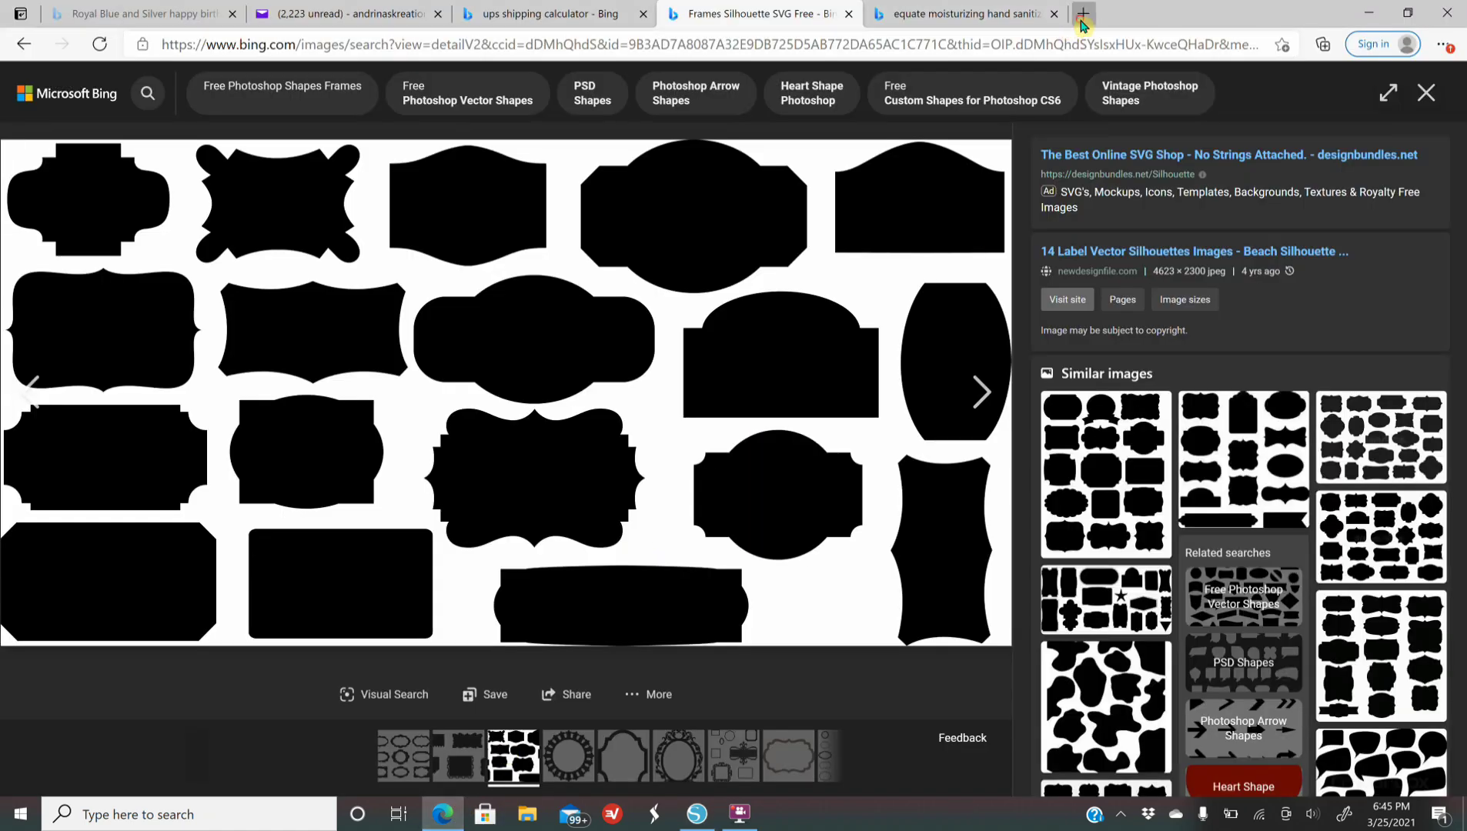
left_click(1082, 14)
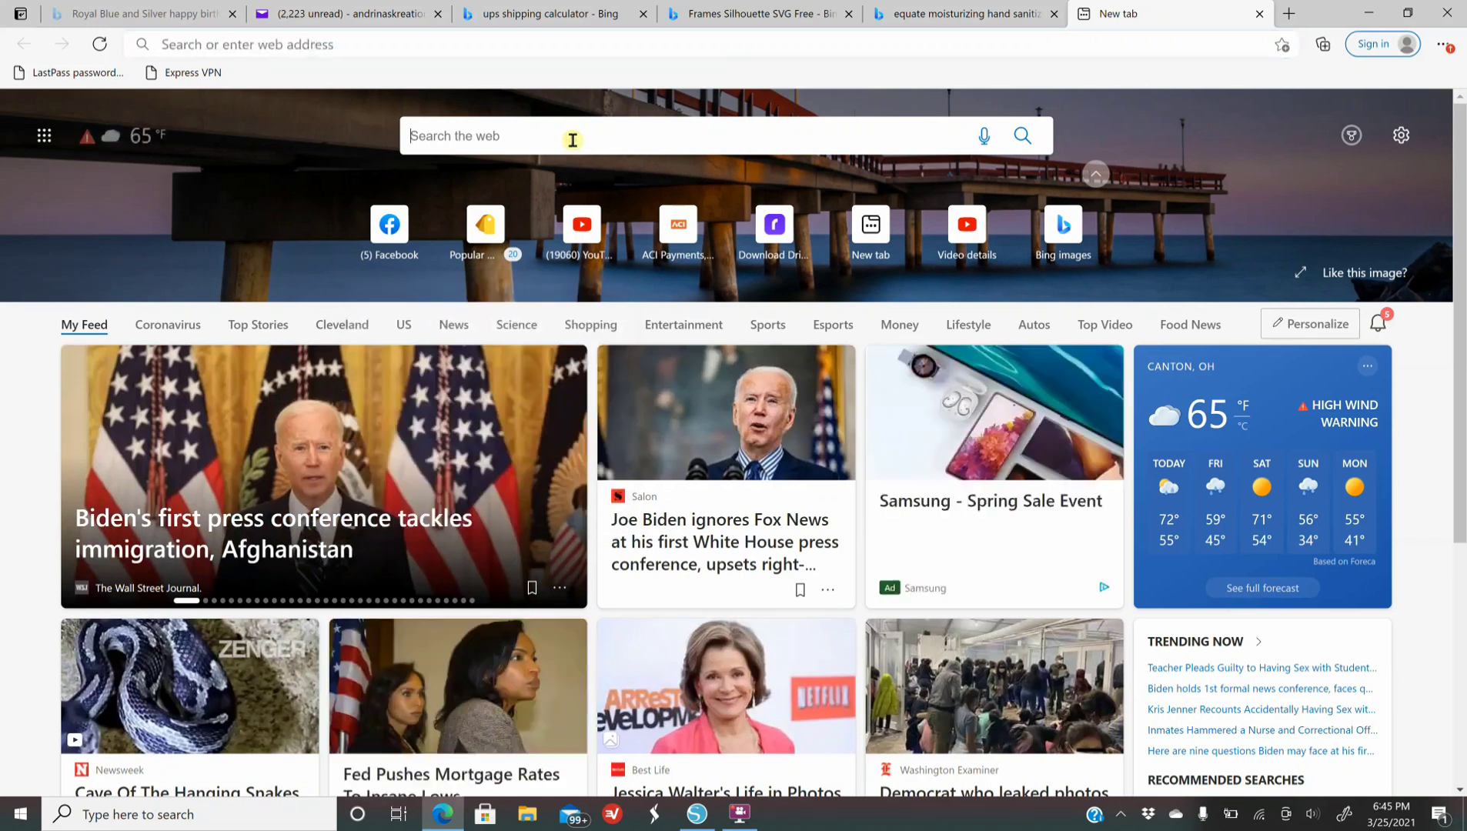
left_click(572, 139)
type("purple wall")
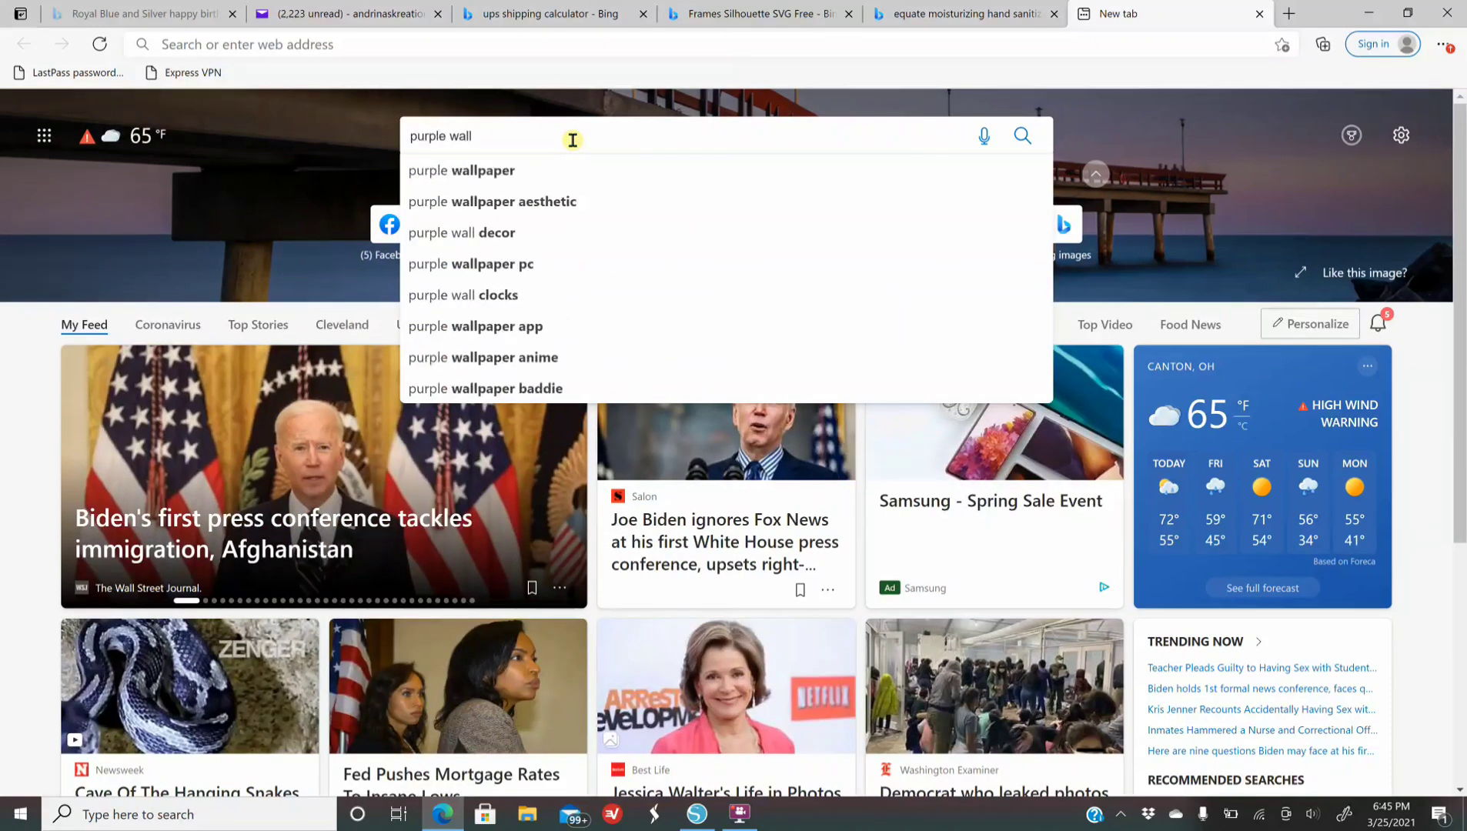
left_click(512, 176)
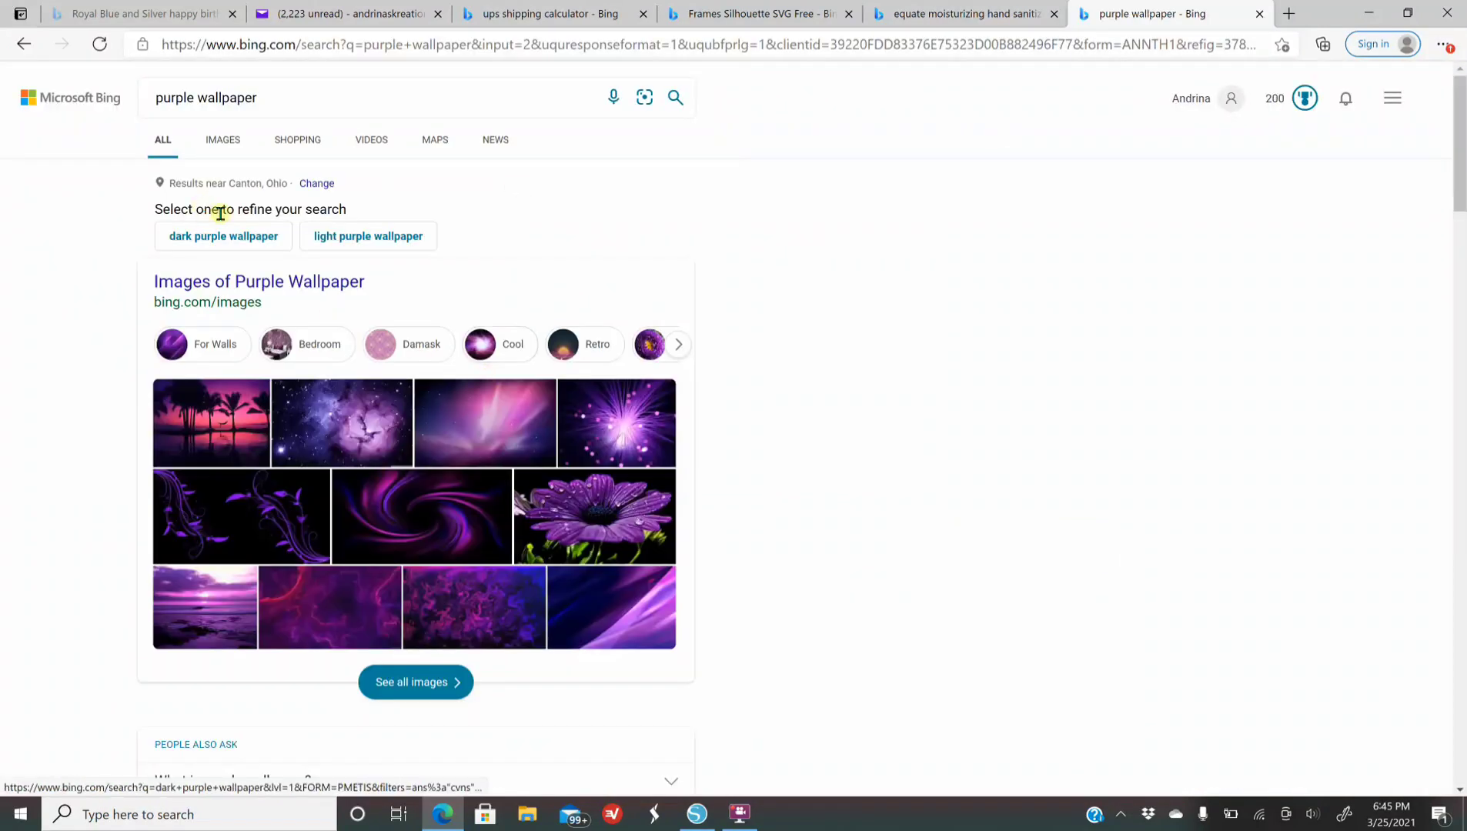
left_click(234, 146)
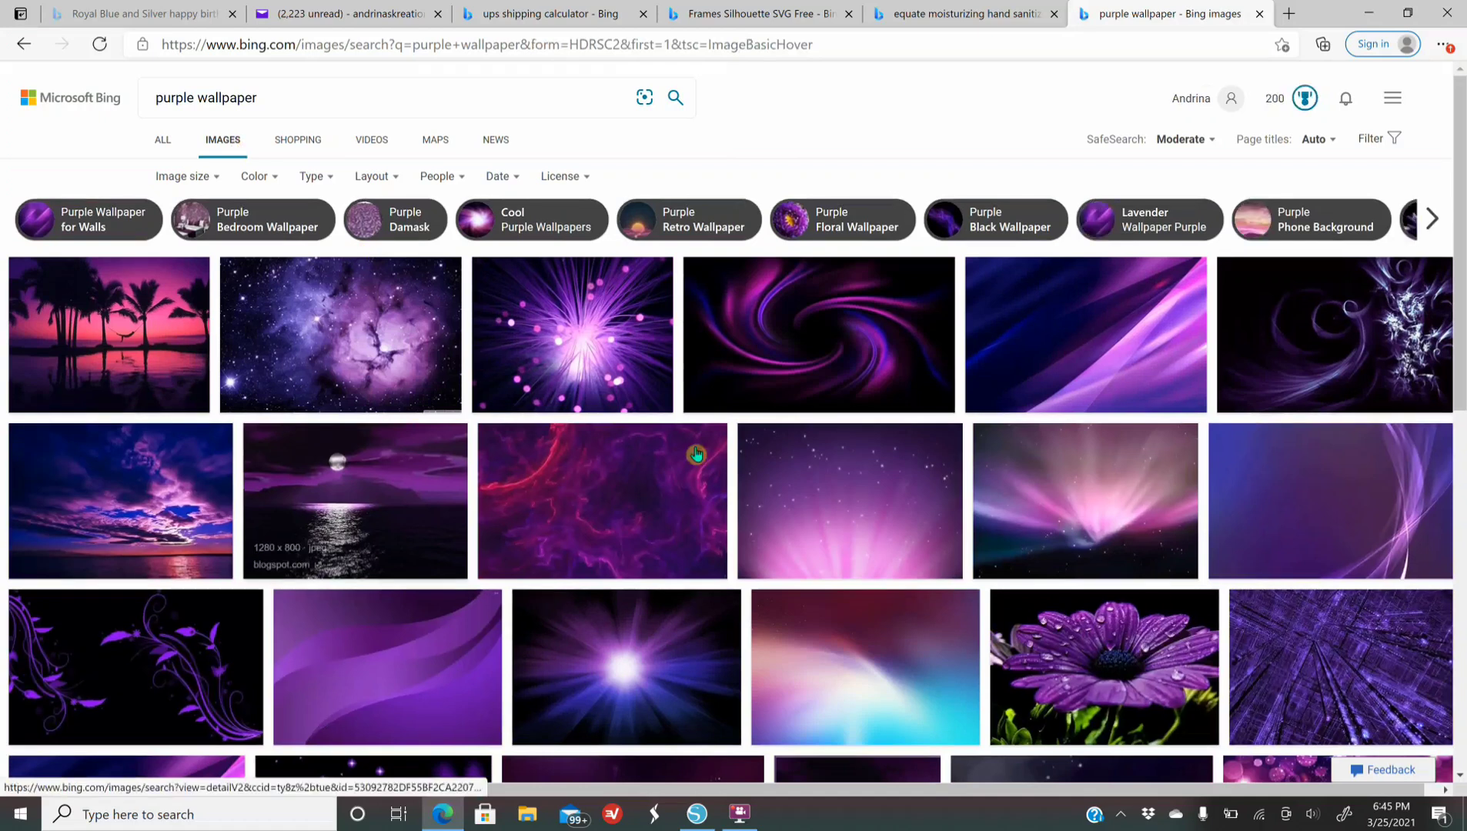
Step: Browse the purple wallpaper results and open the purple galaxy image in the first row
scroll(708, 460, "down", 6)
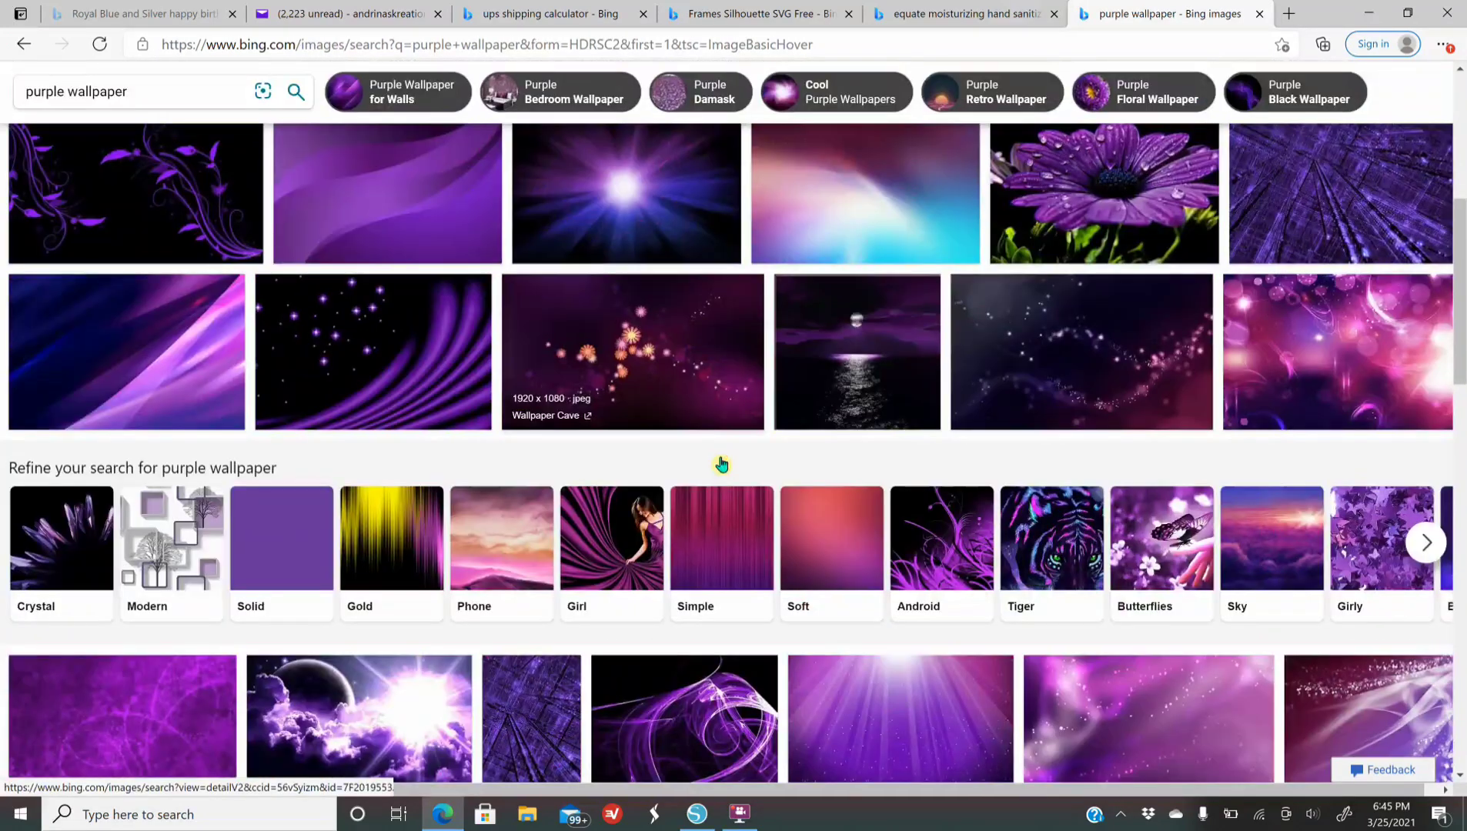
scroll(721, 464, "up", 6)
left_click(438, 303)
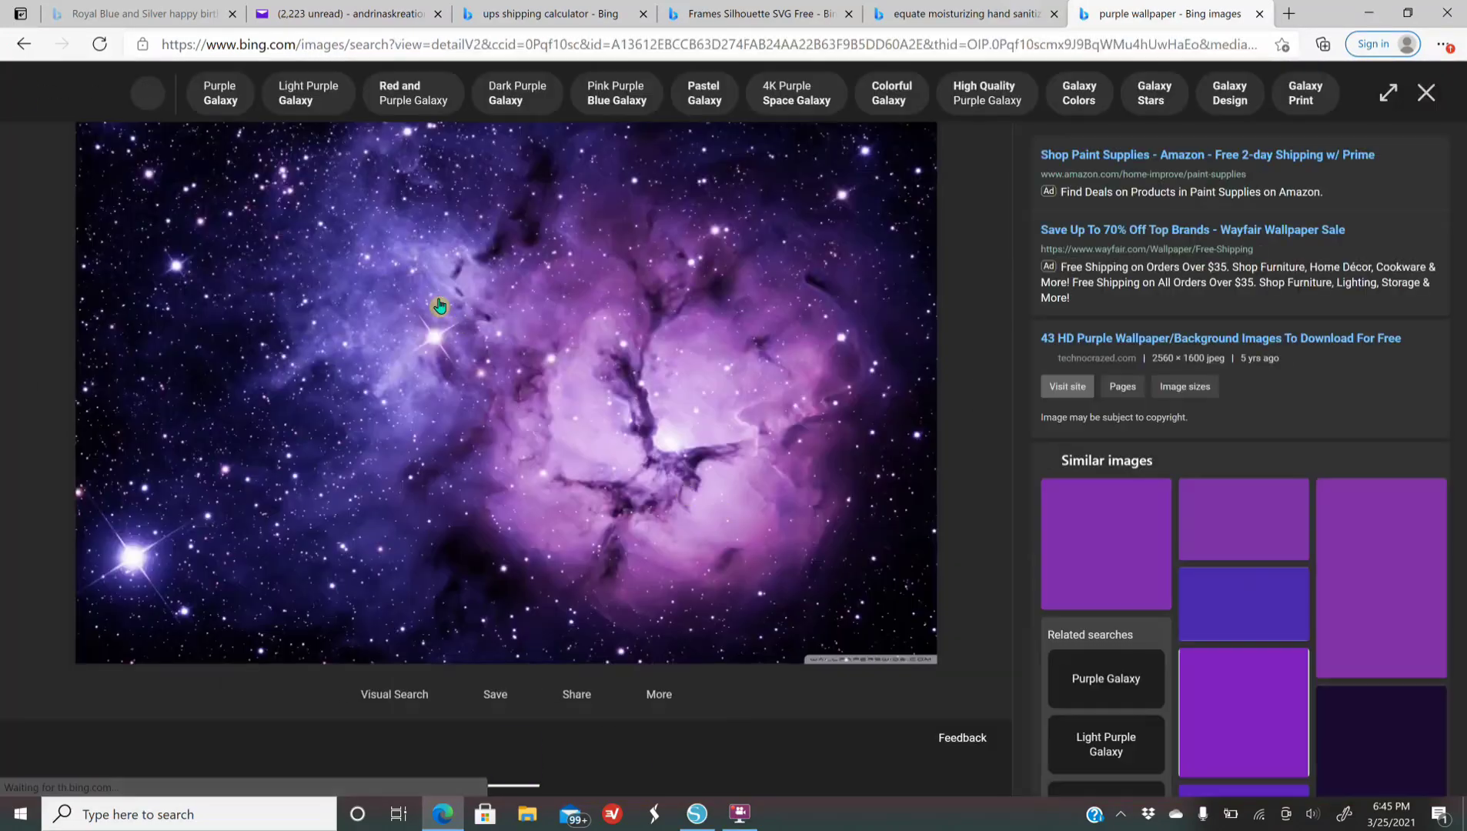
Step: Switch to Silhouette Studio, start merging a file into the hand sanitizer design, and browse to USB Drive (D:)
left_click(696, 814)
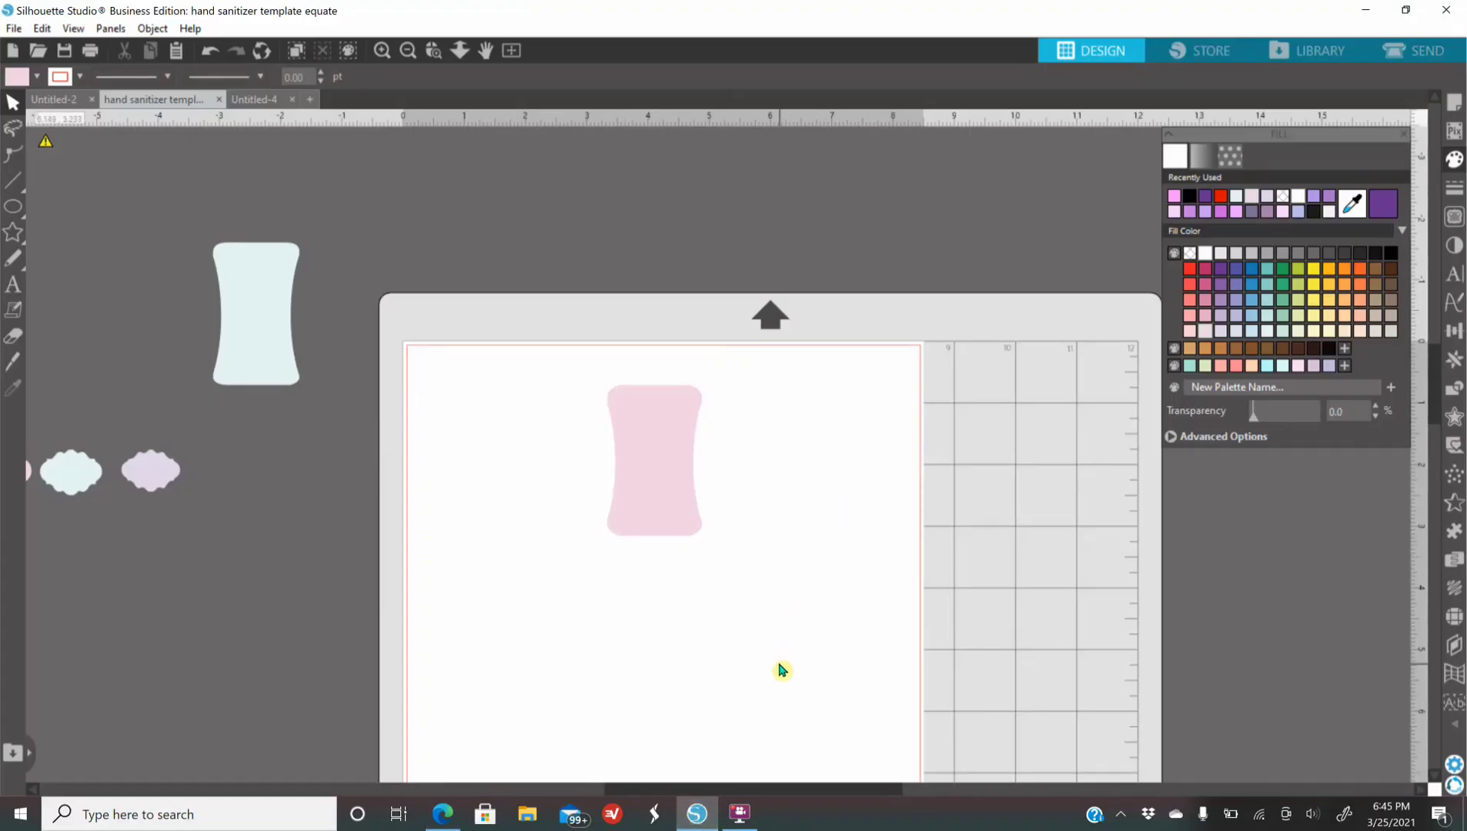
left_click(13, 29)
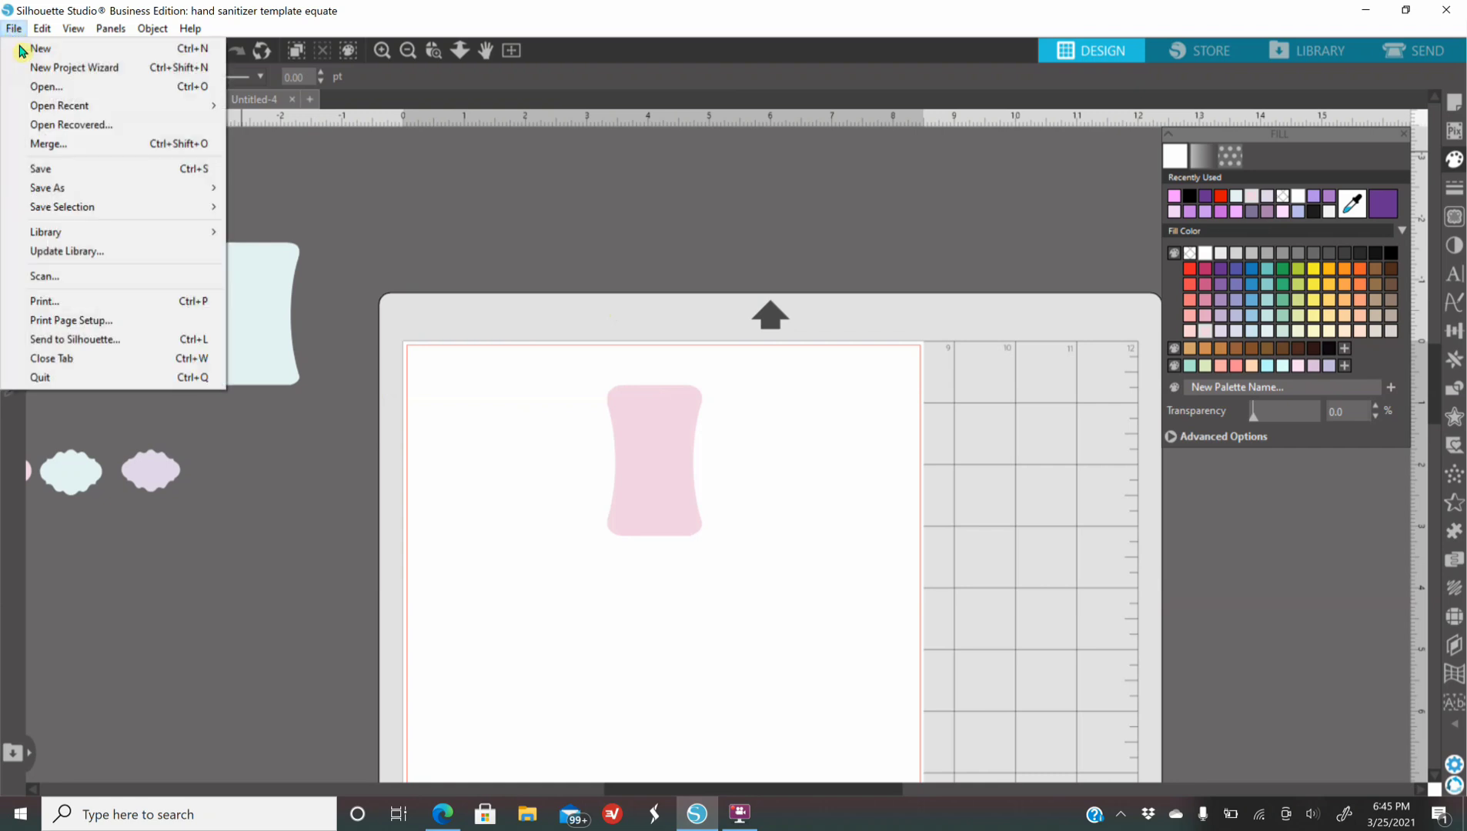
left_click(57, 146)
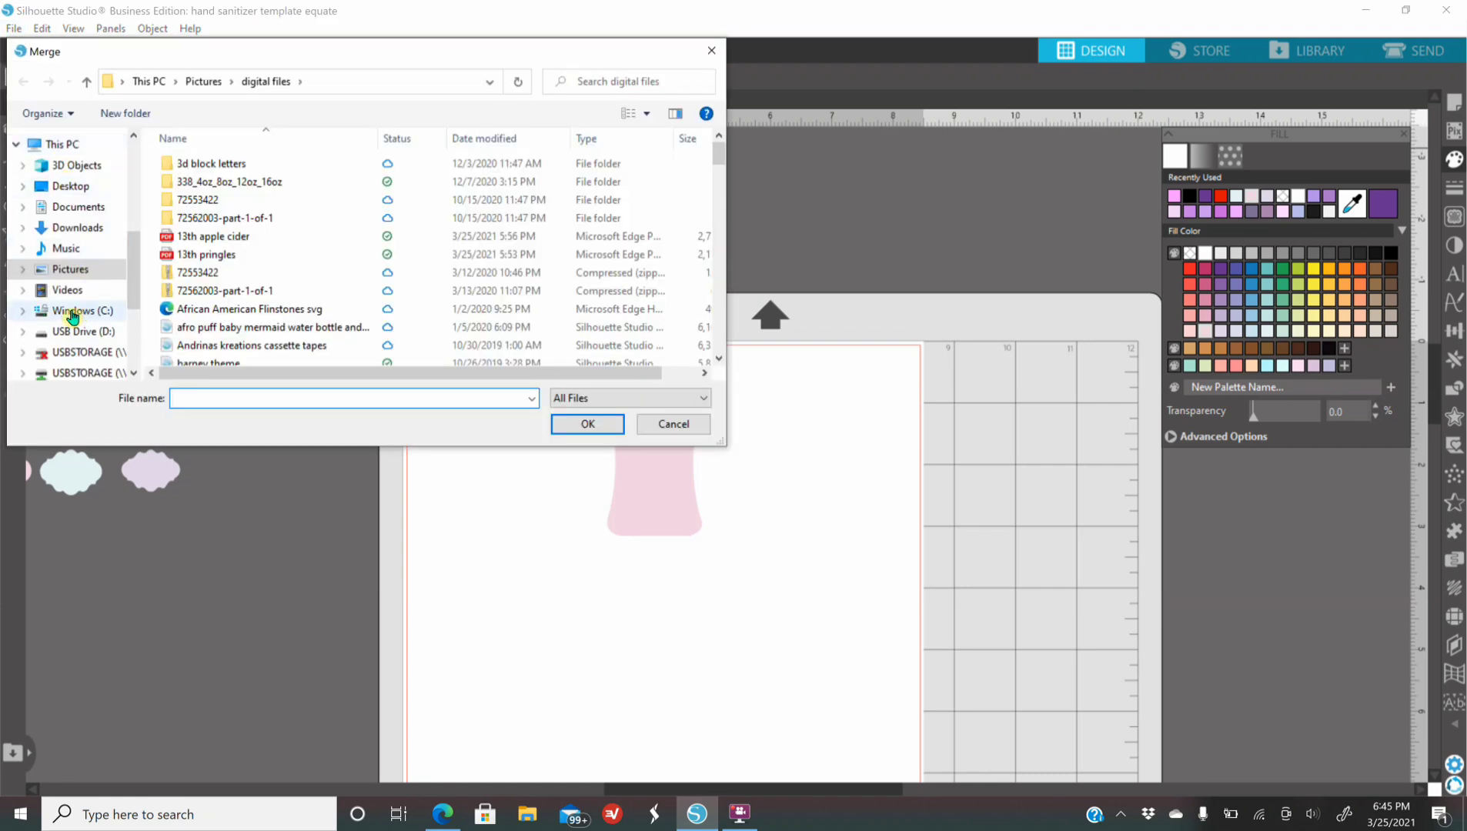
left_click(97, 332)
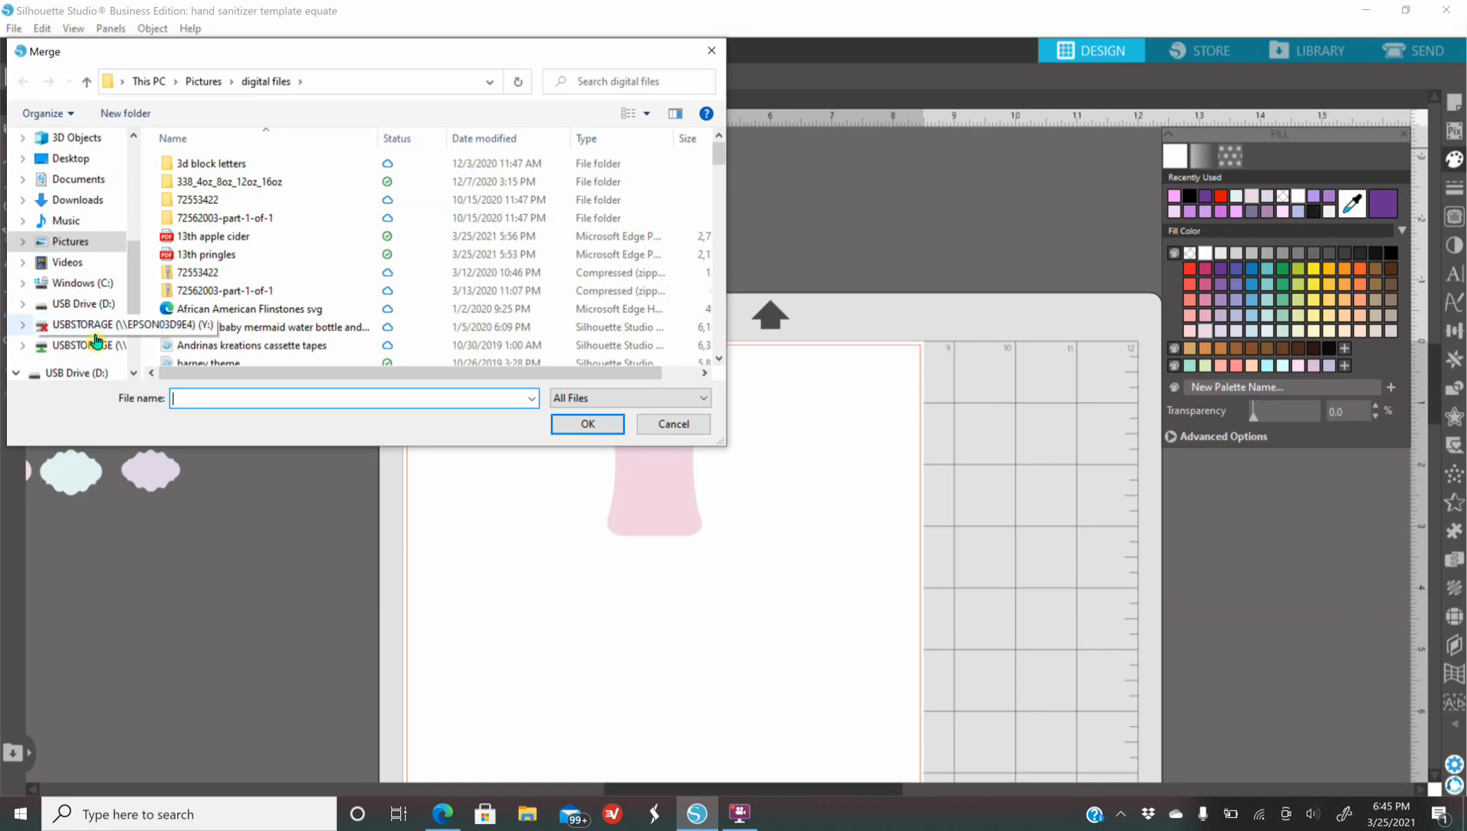
left_click(85, 356)
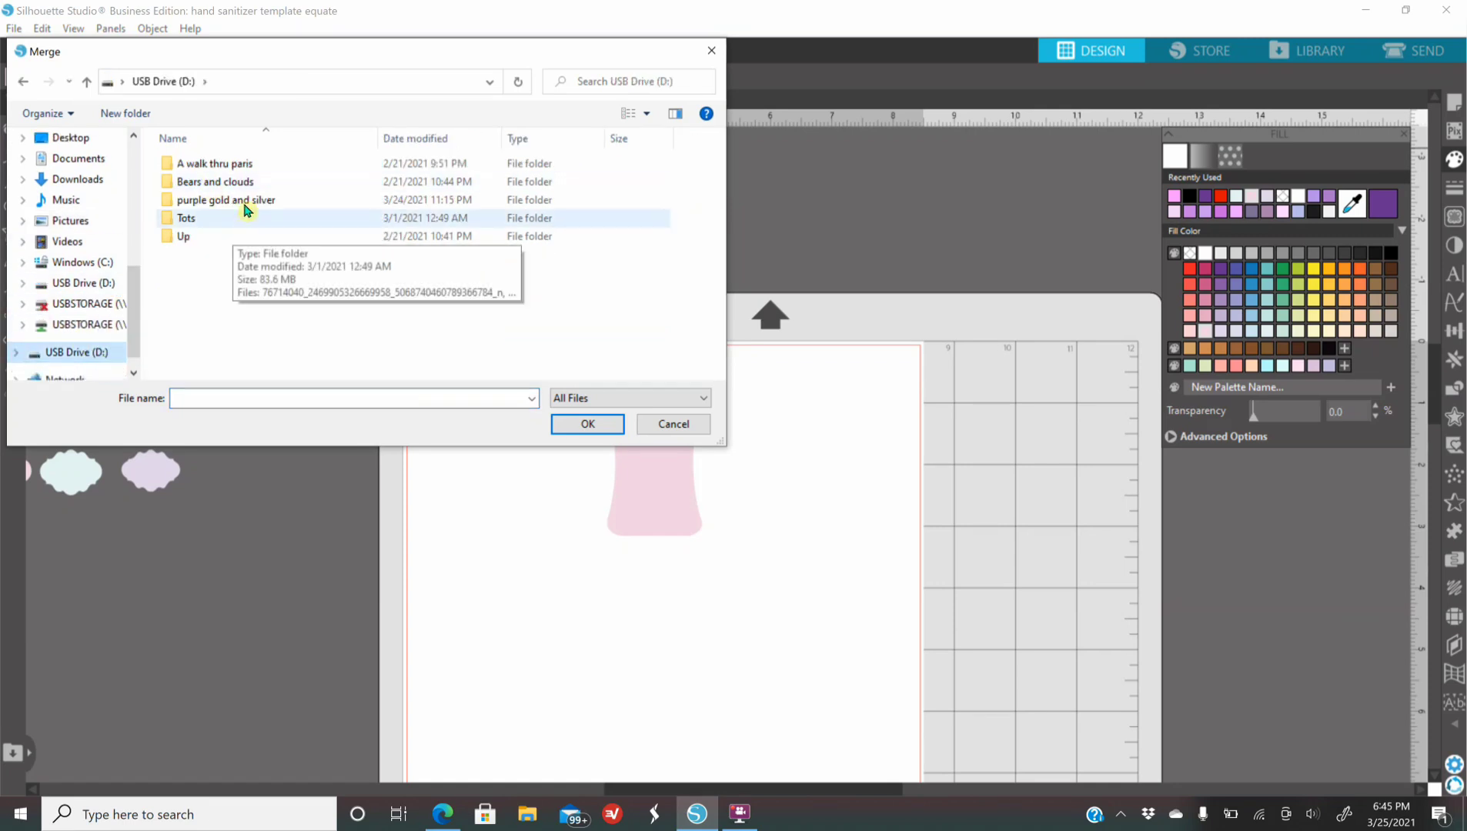
Step: Merge the purple glitter image whose name starts with 164364931 from the "purple gold and silver" folder
double_click(224, 200)
scroll(382, 286, "down", 1)
scroll(383, 289, "down", 1)
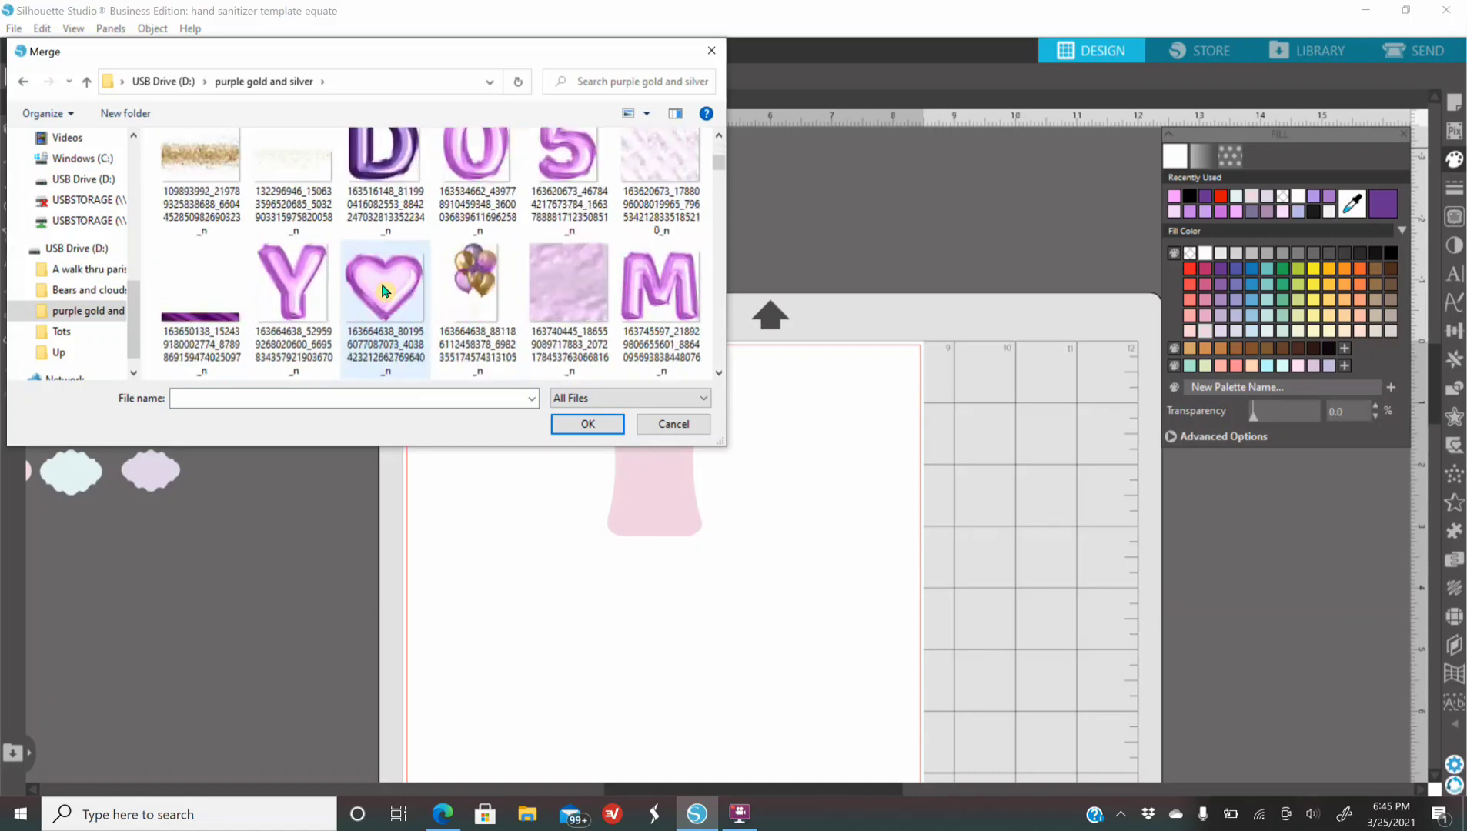
scroll(383, 289, "down", 1)
scroll(400, 277, "down", 15)
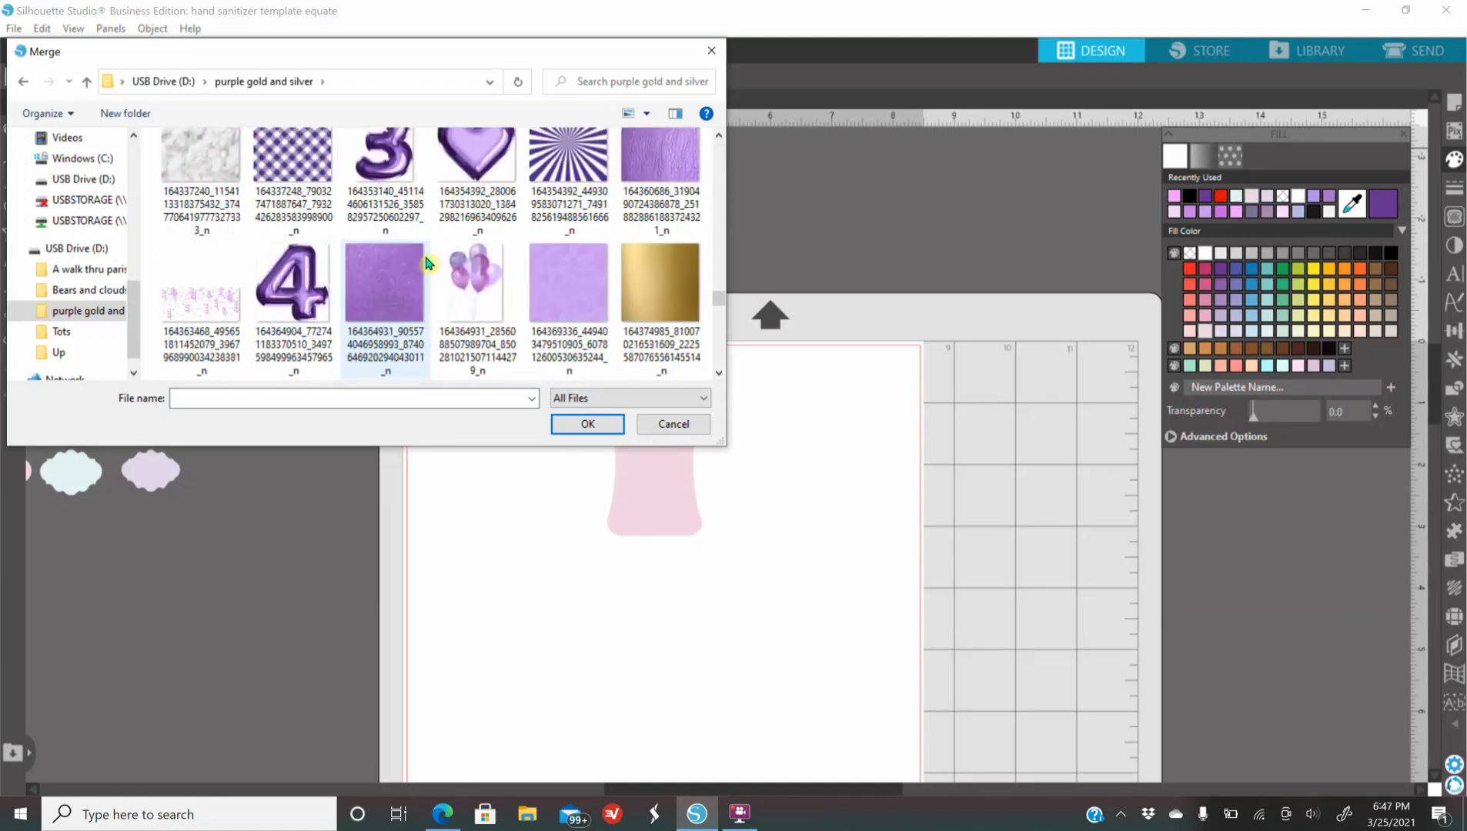
left_click(382, 305)
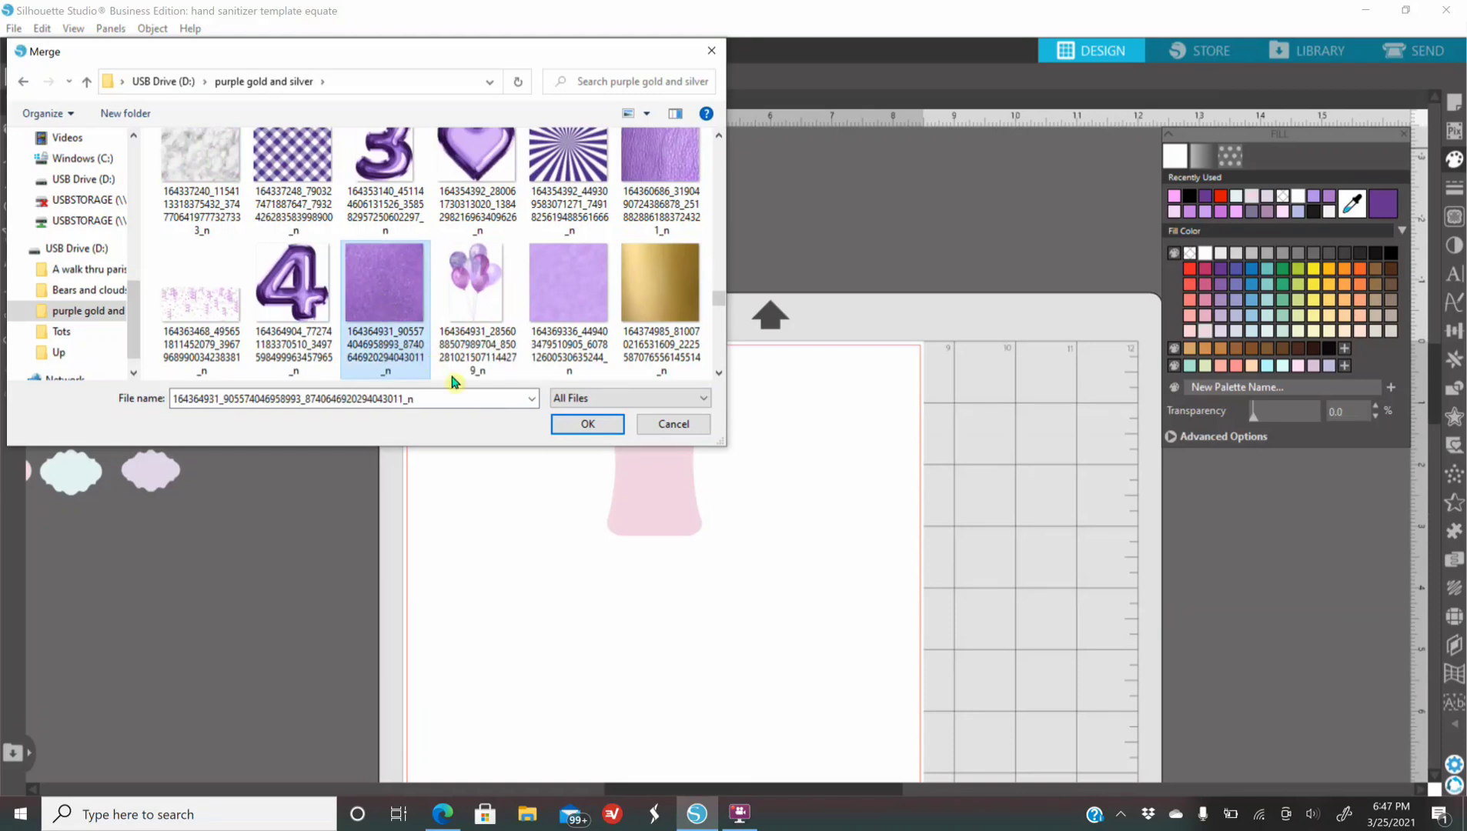
left_click(585, 426)
Step: Place the glitter image over the pink template and send it to the back
left_click_drag(958, 588, 820, 453)
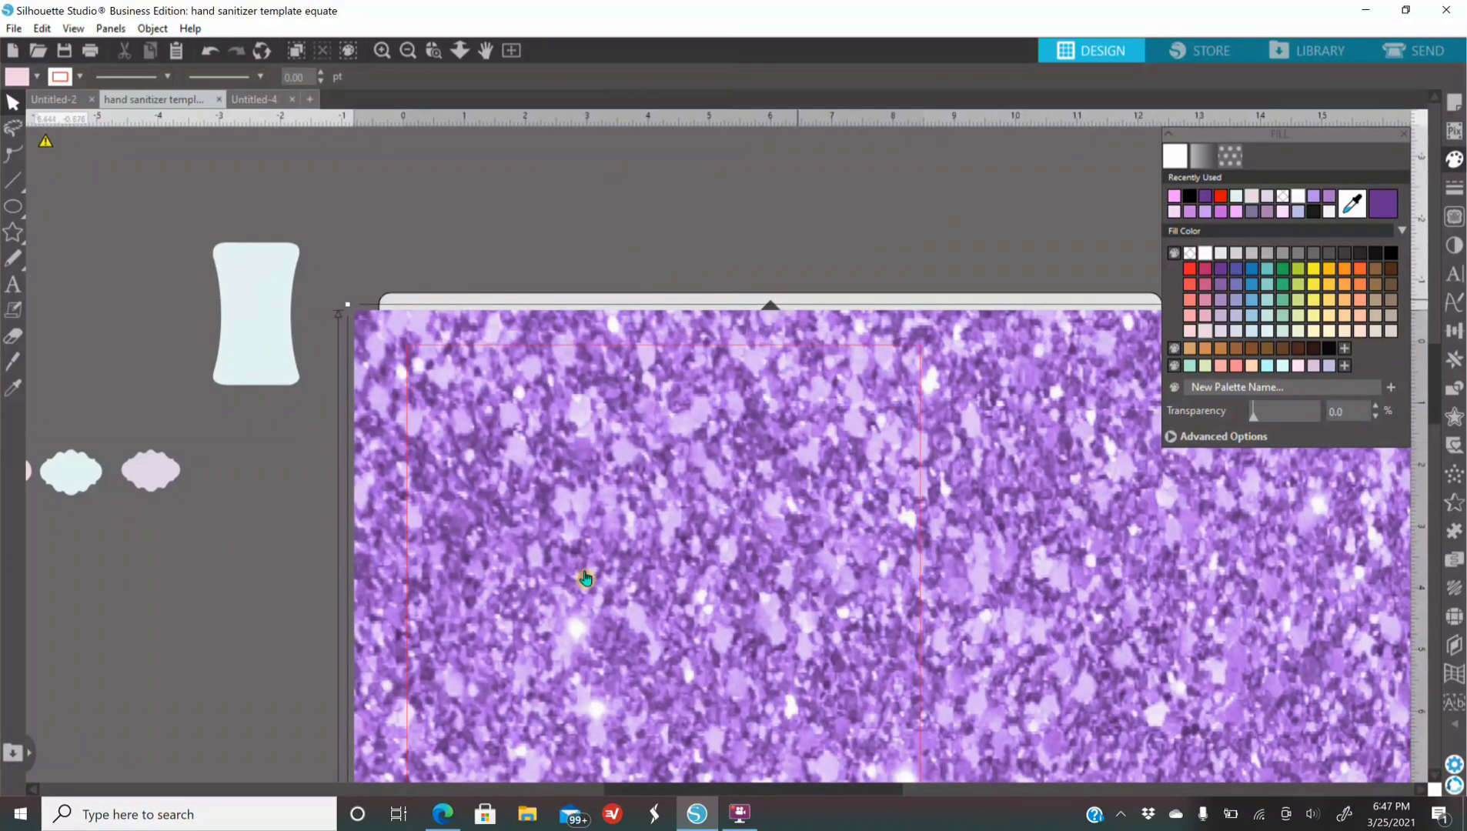
right_click(960, 444)
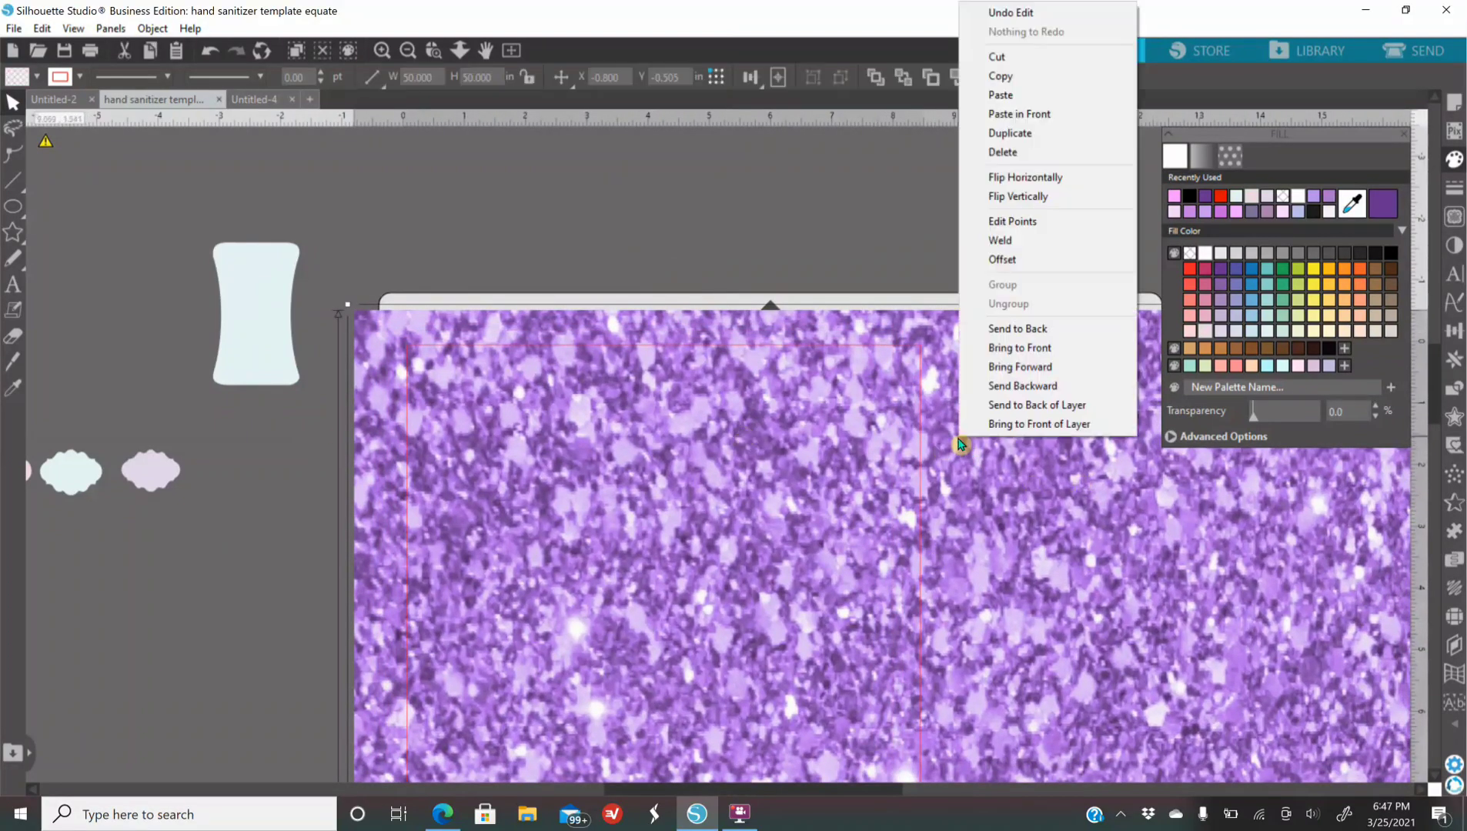
left_click(1070, 335)
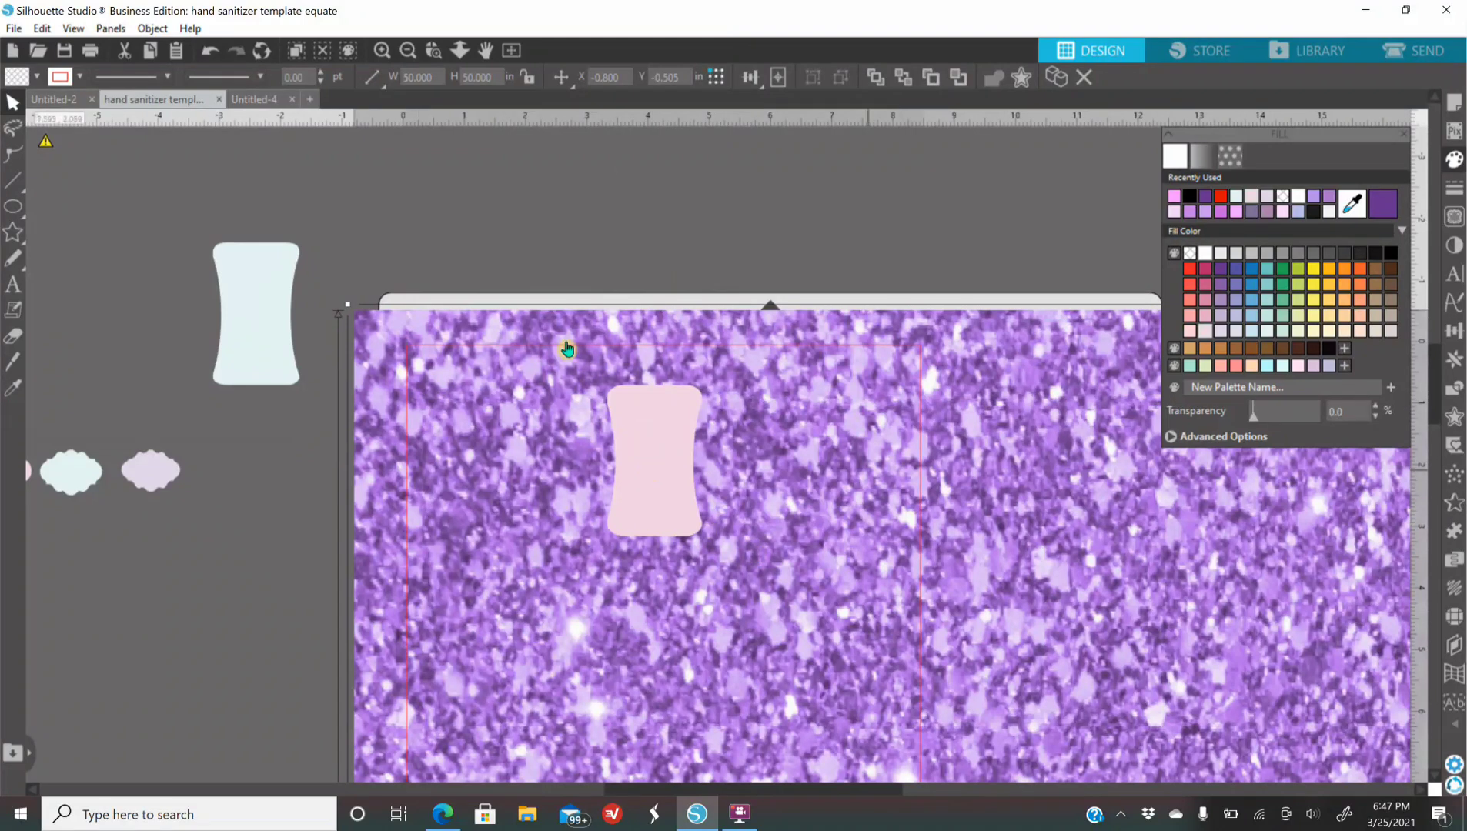
Step: Crop the glitter image to the pink template's shape and shift the cropped label slightly upward on the page
left_click(670, 470, "shift")
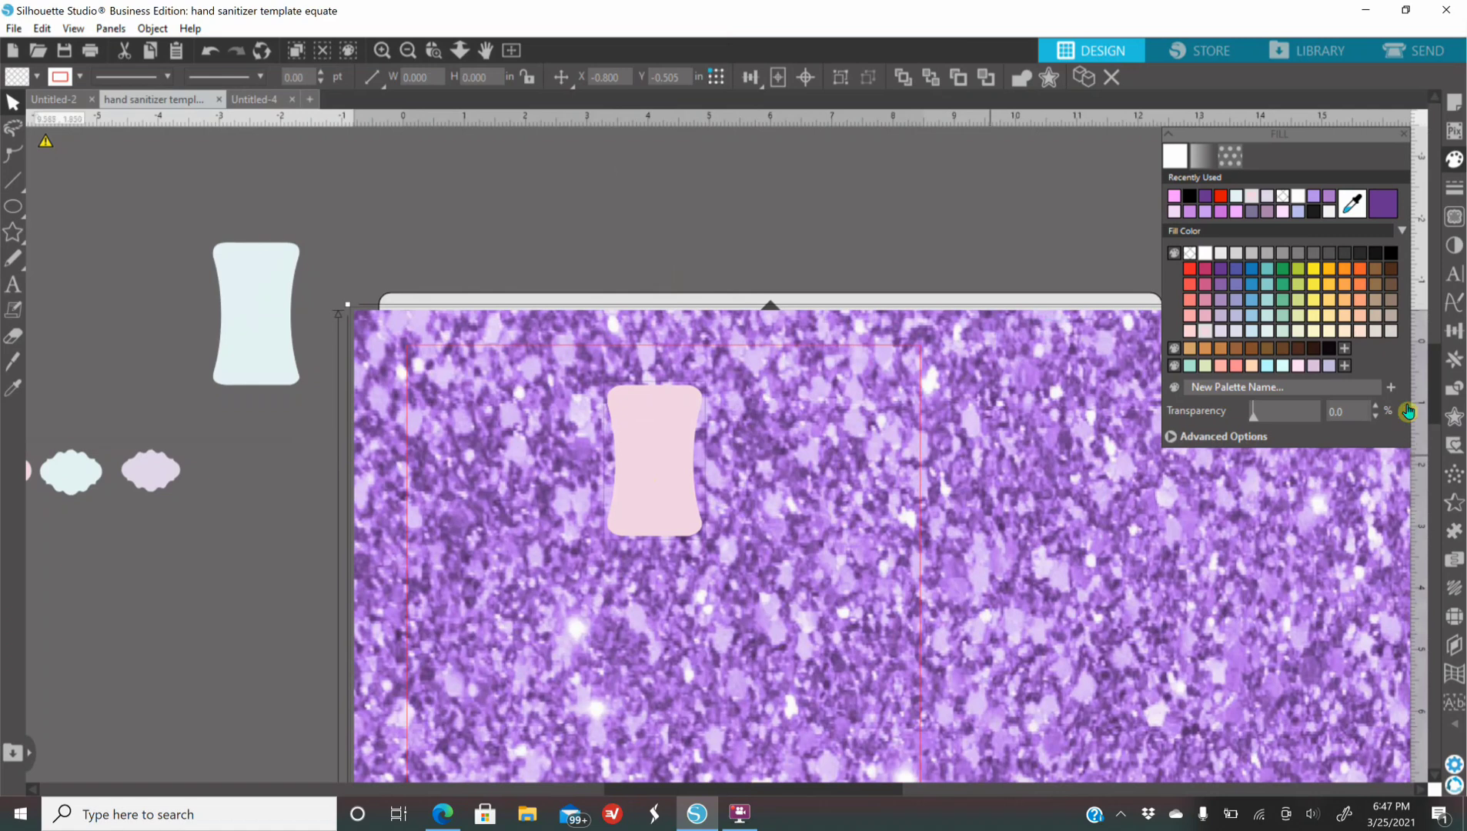
left_click(1460, 394)
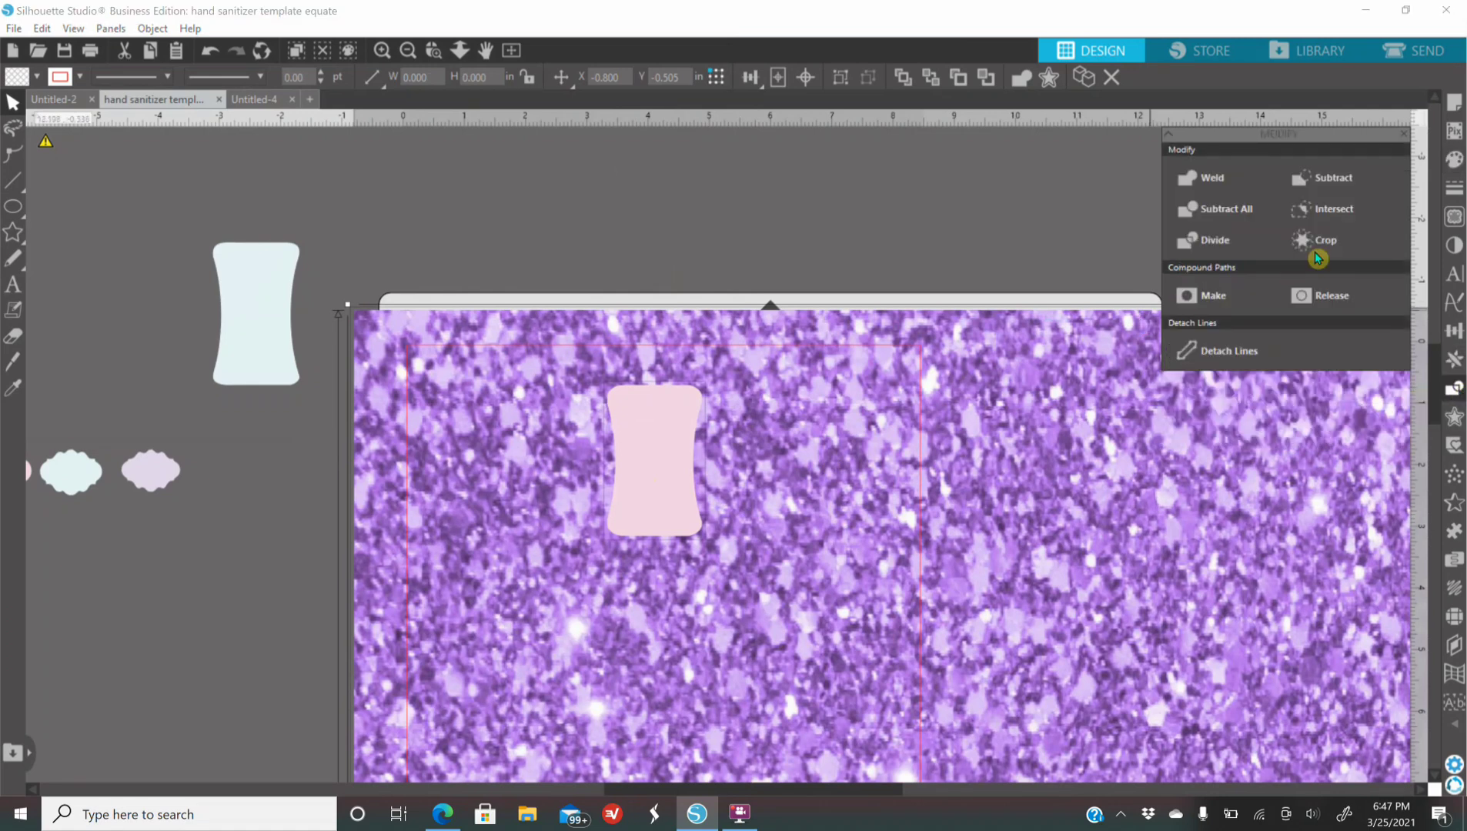
left_click(1328, 243)
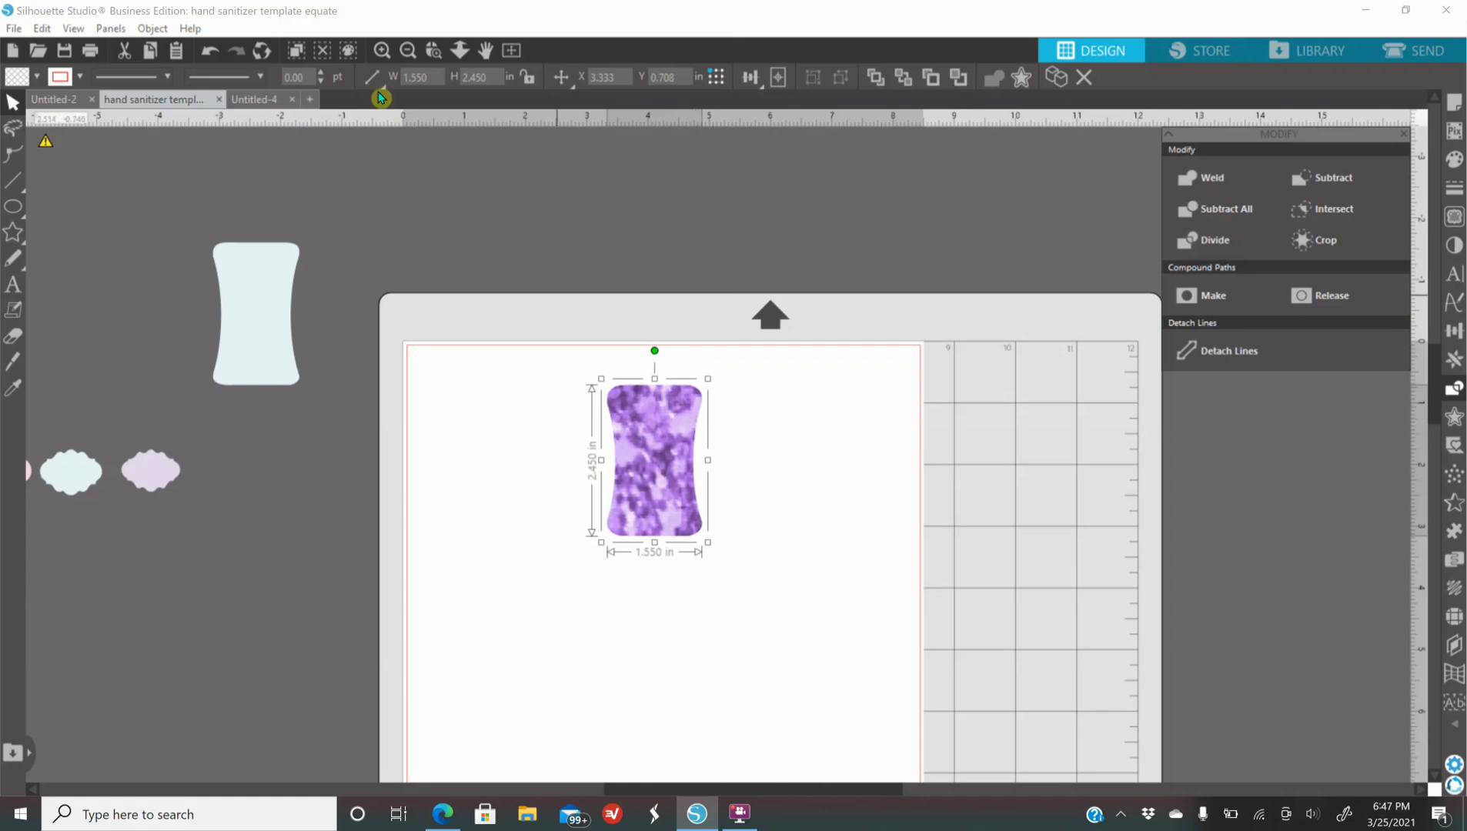
left_click(383, 50)
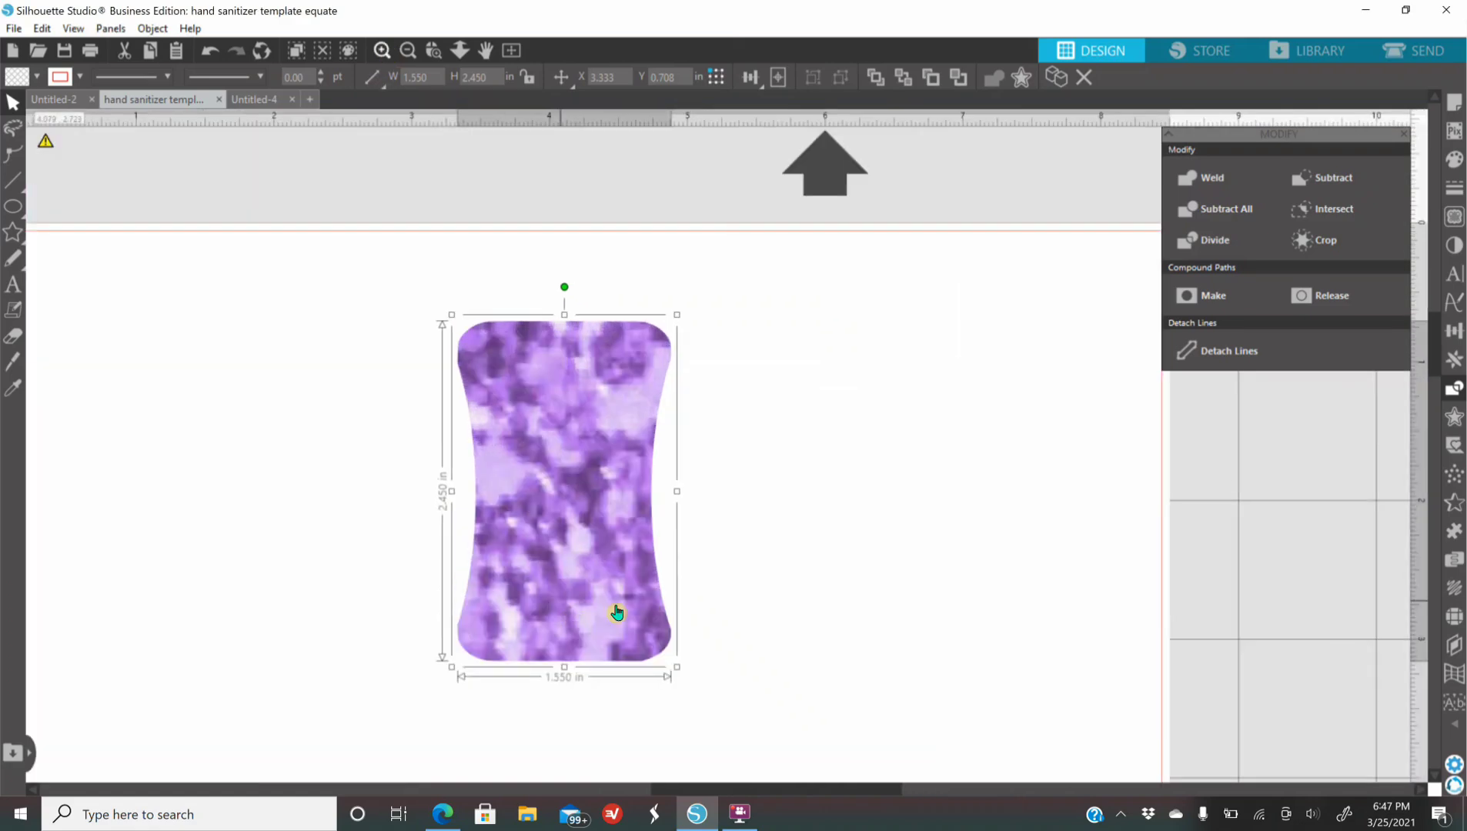
left_click_drag(617, 612, 630, 569)
Step: Scale the glitter label's fill pattern down to 13% in the advanced pattern options
left_click(1450, 167)
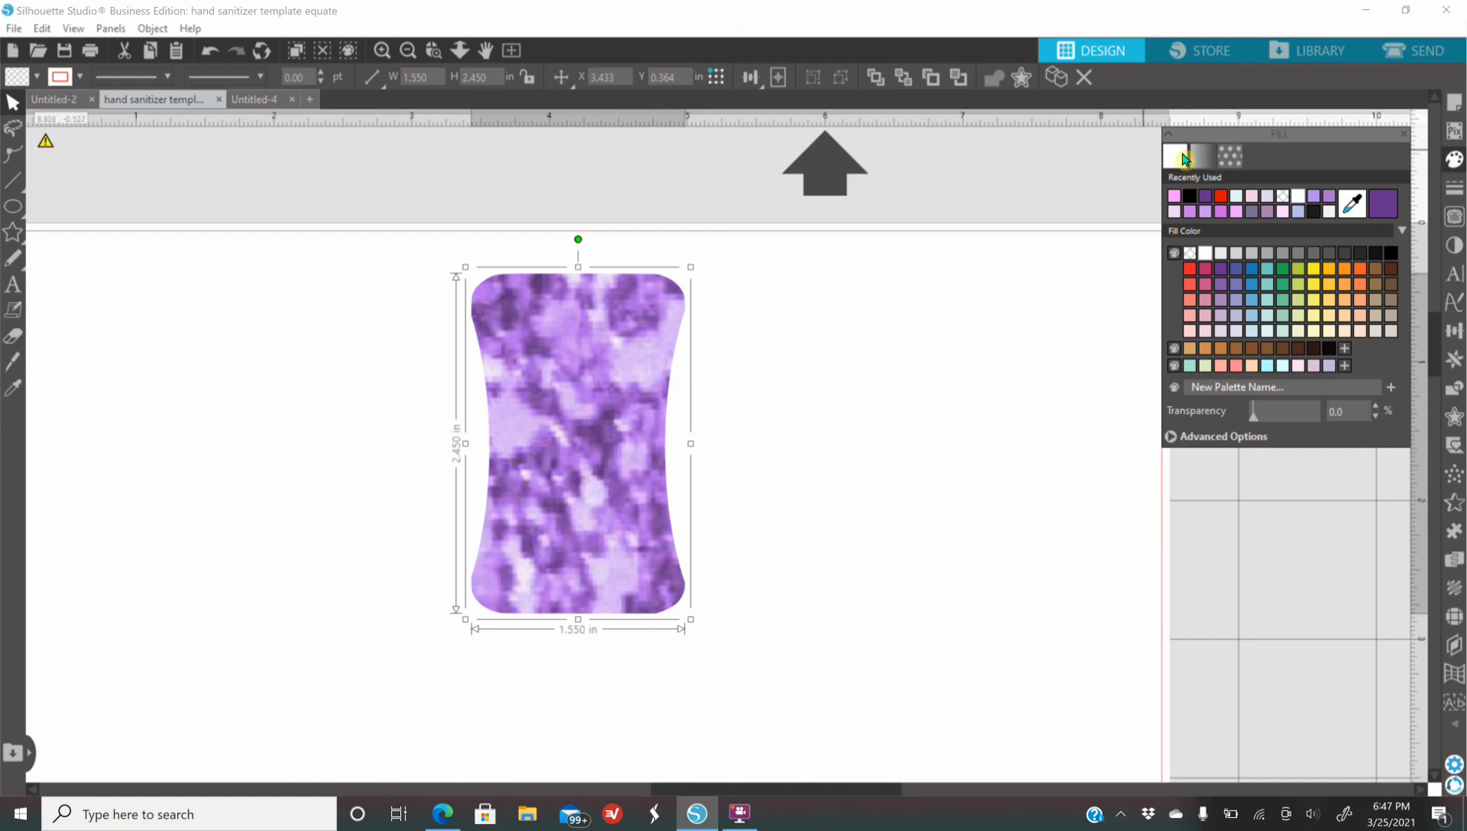
left_click(1231, 160)
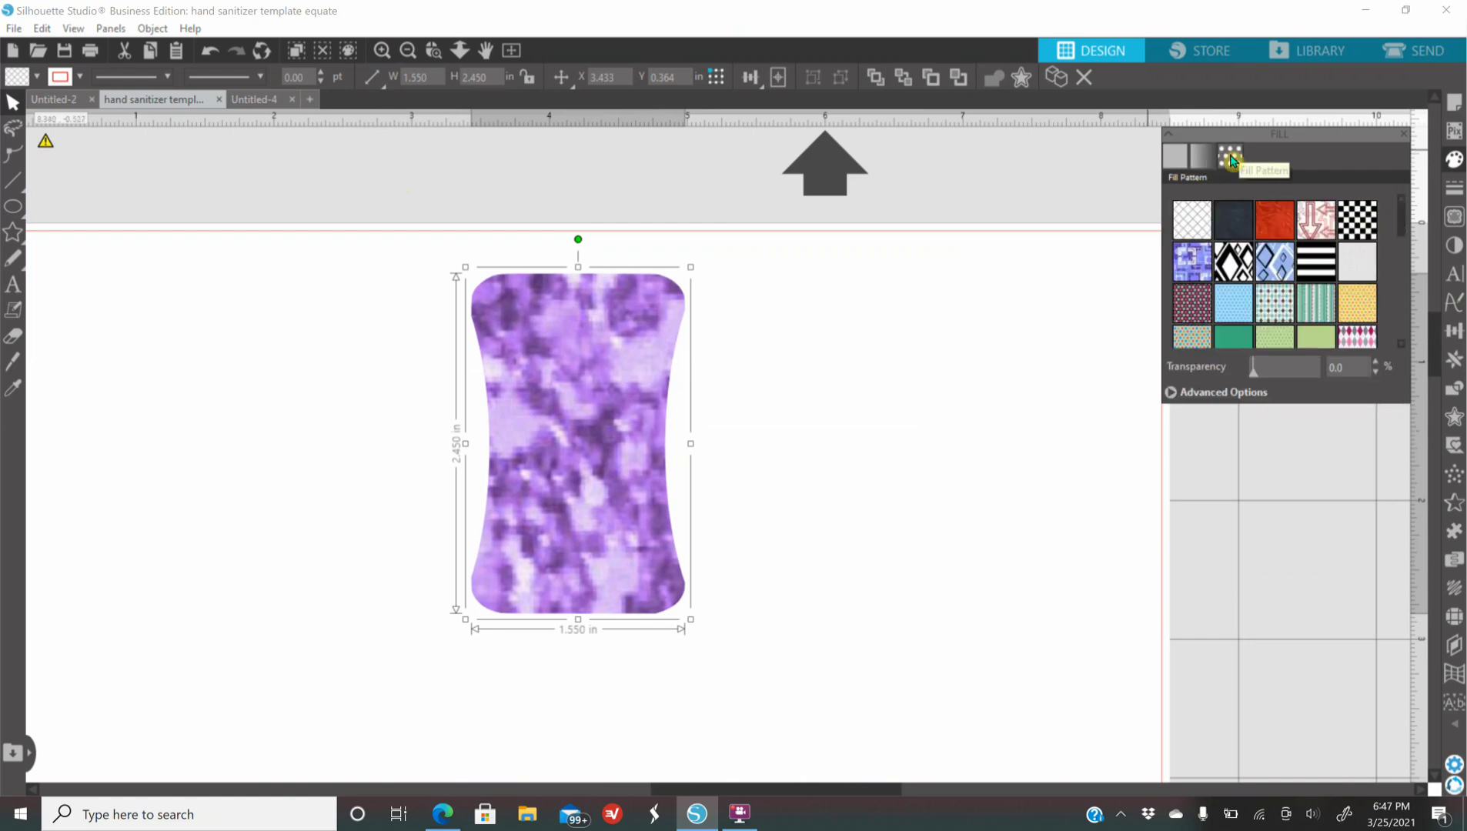
left_click(1172, 393)
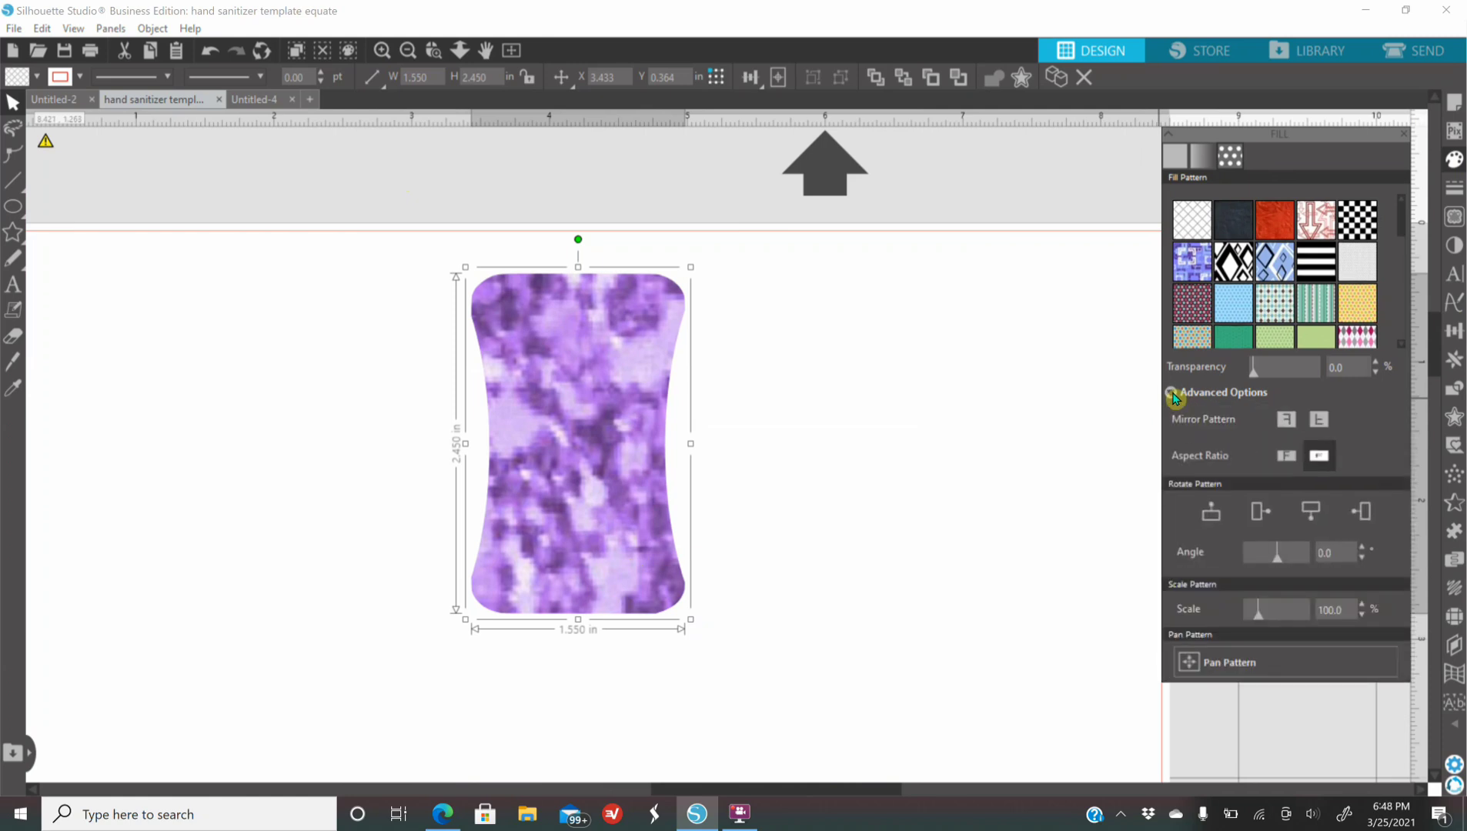
left_click(1256, 611)
left_click(1252, 610)
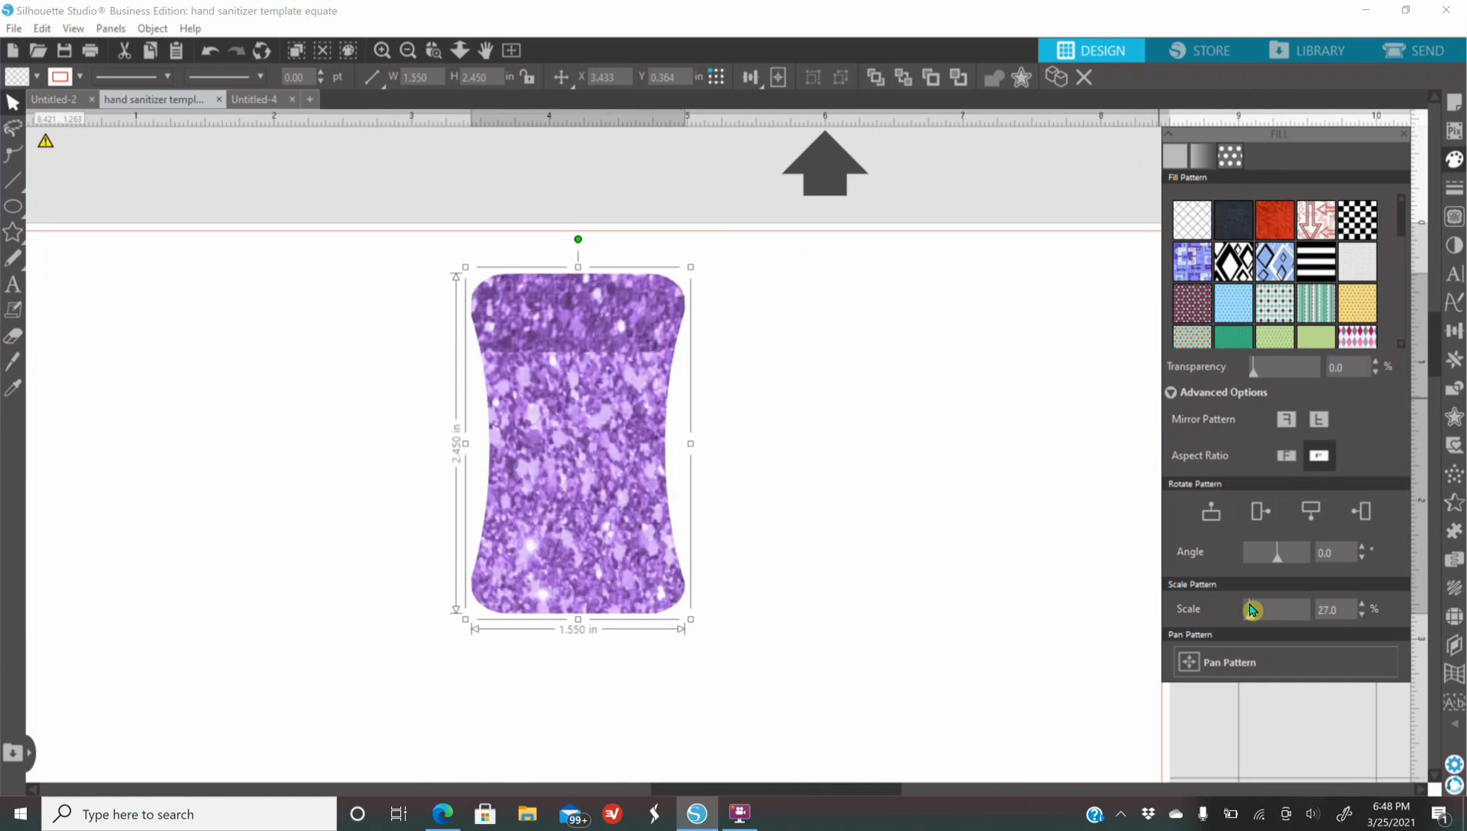
mouse_move(1270, 619)
left_mouse_down()
mouse_move(1297, 609)
mouse_move(1250, 612)
left_mouse_up()
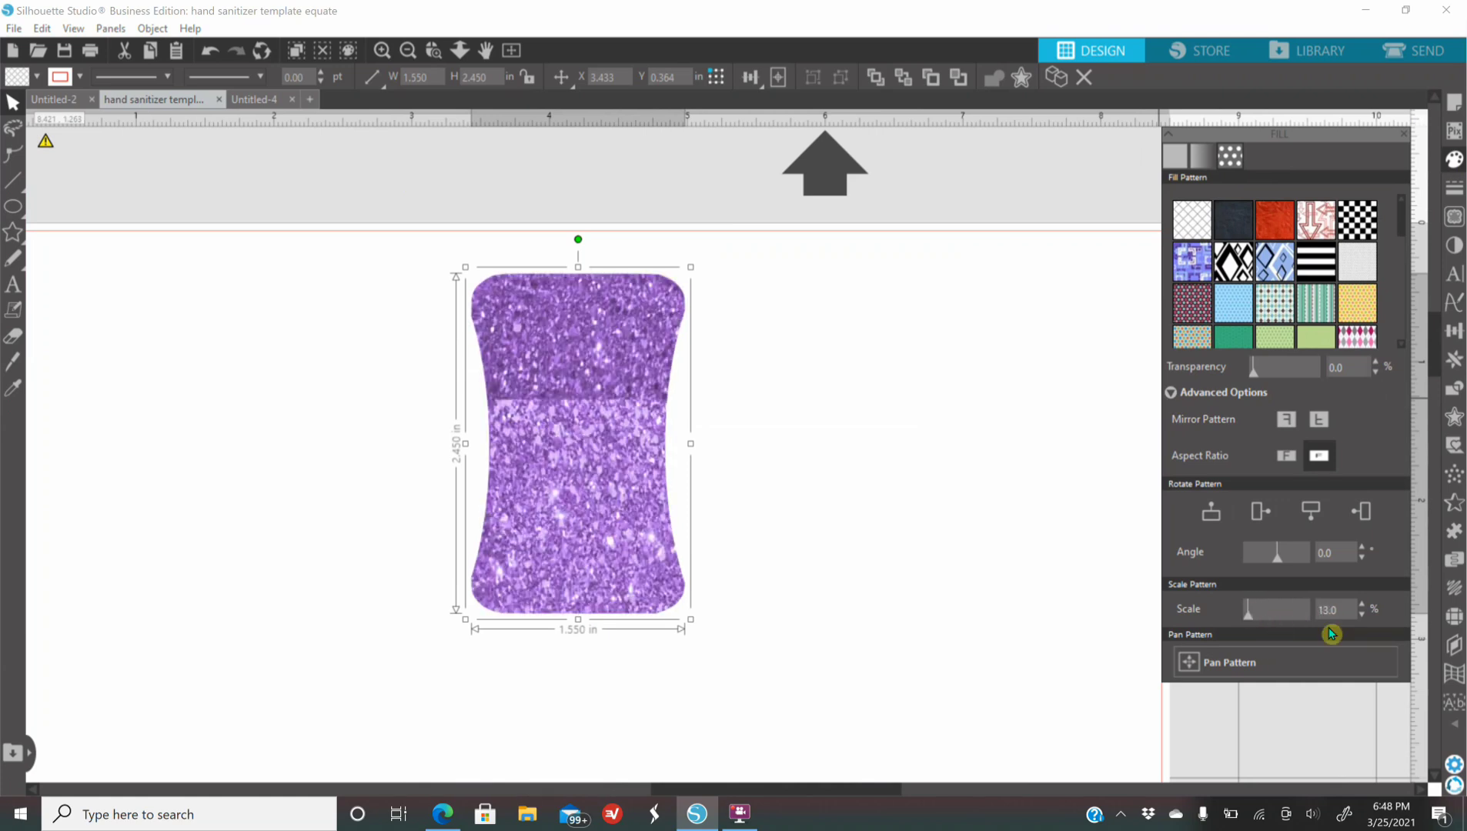
Step: Pan the glitter pattern up and to the left within the label until the horizontal tile seam lies outside the shape, and deselect it
left_click(1182, 663)
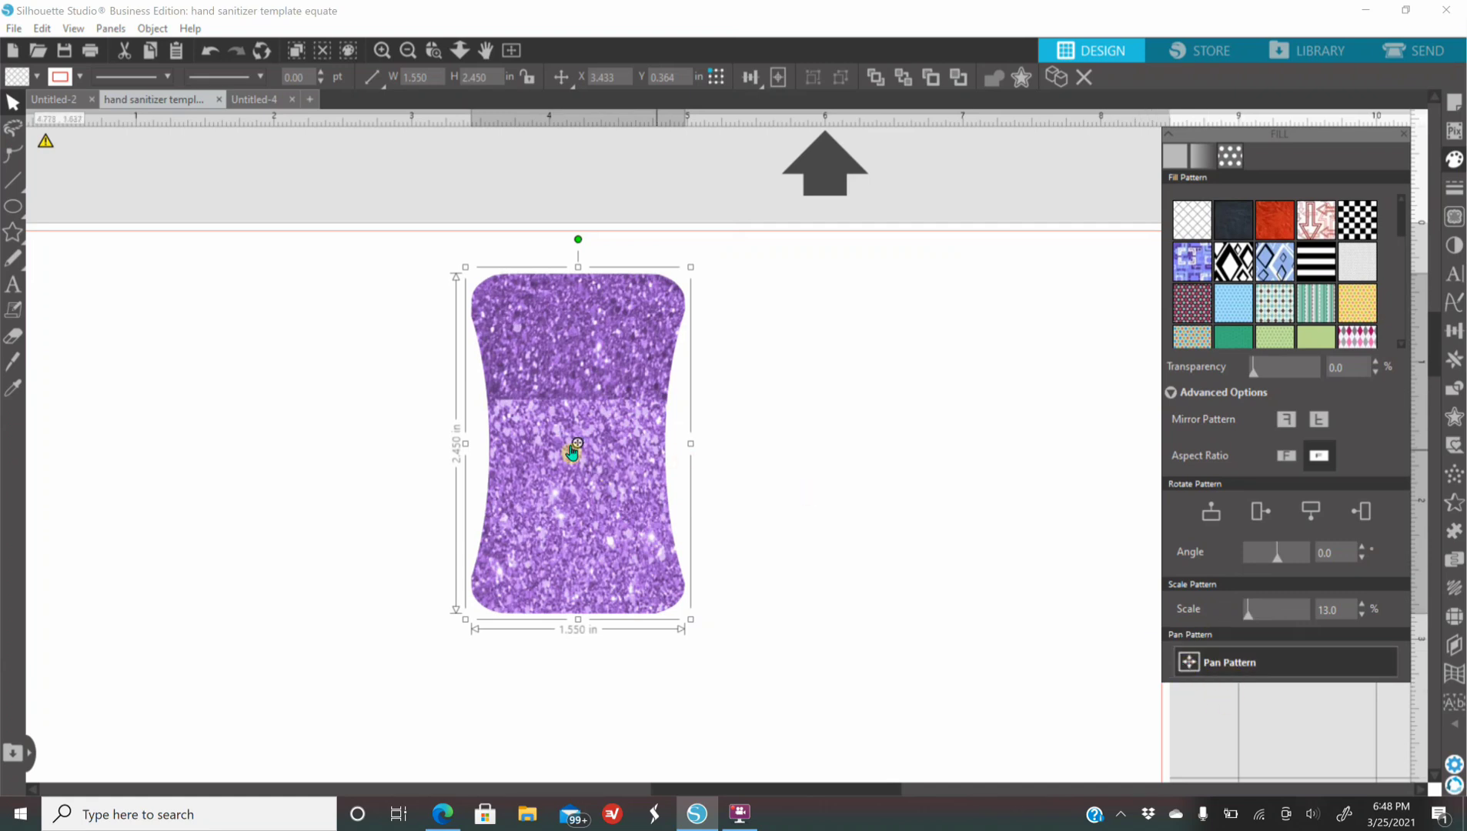
left_click(382, 50)
left_click(382, 50)
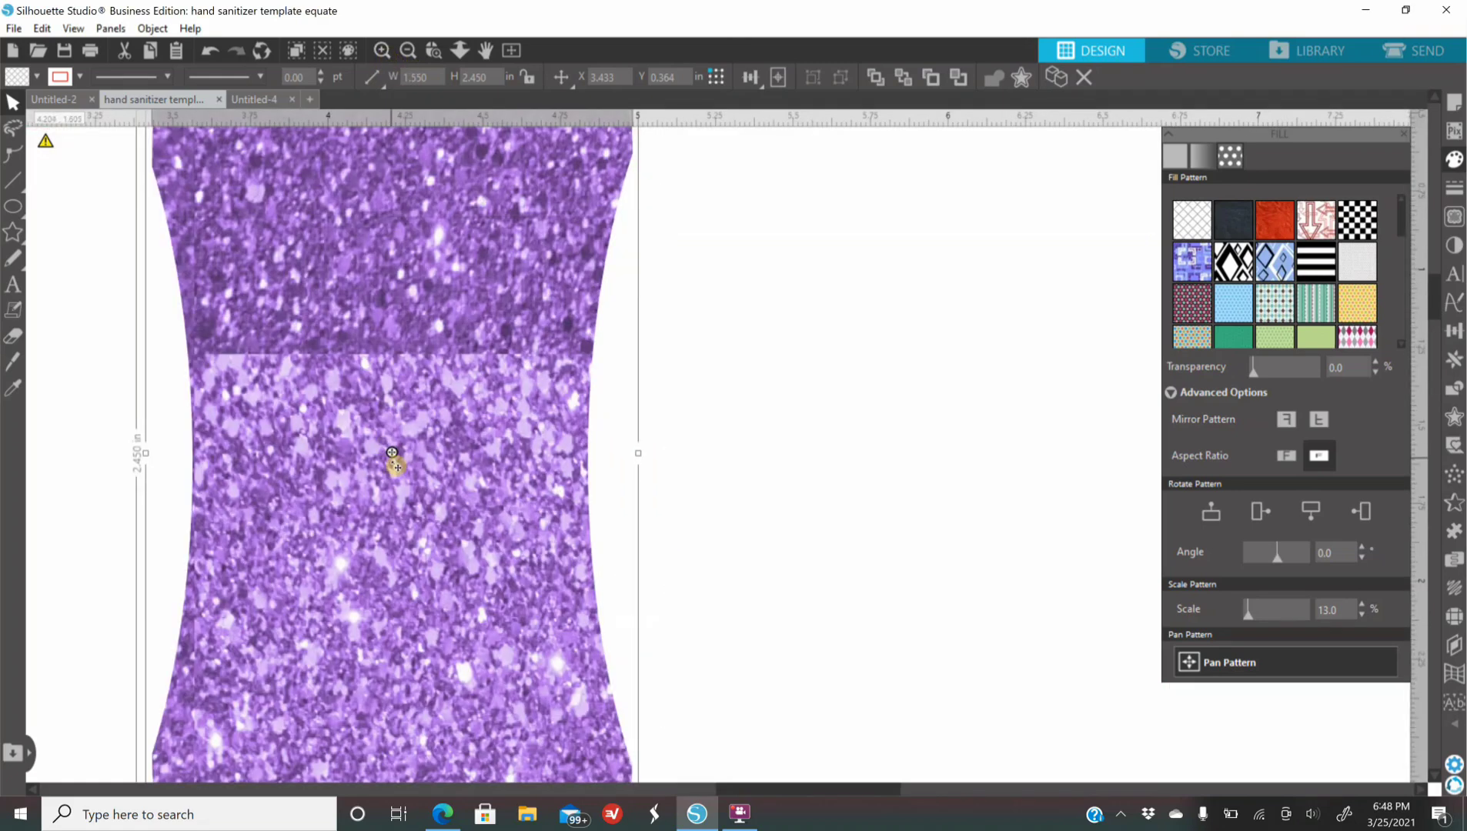
left_click_drag(394, 456, 377, 86)
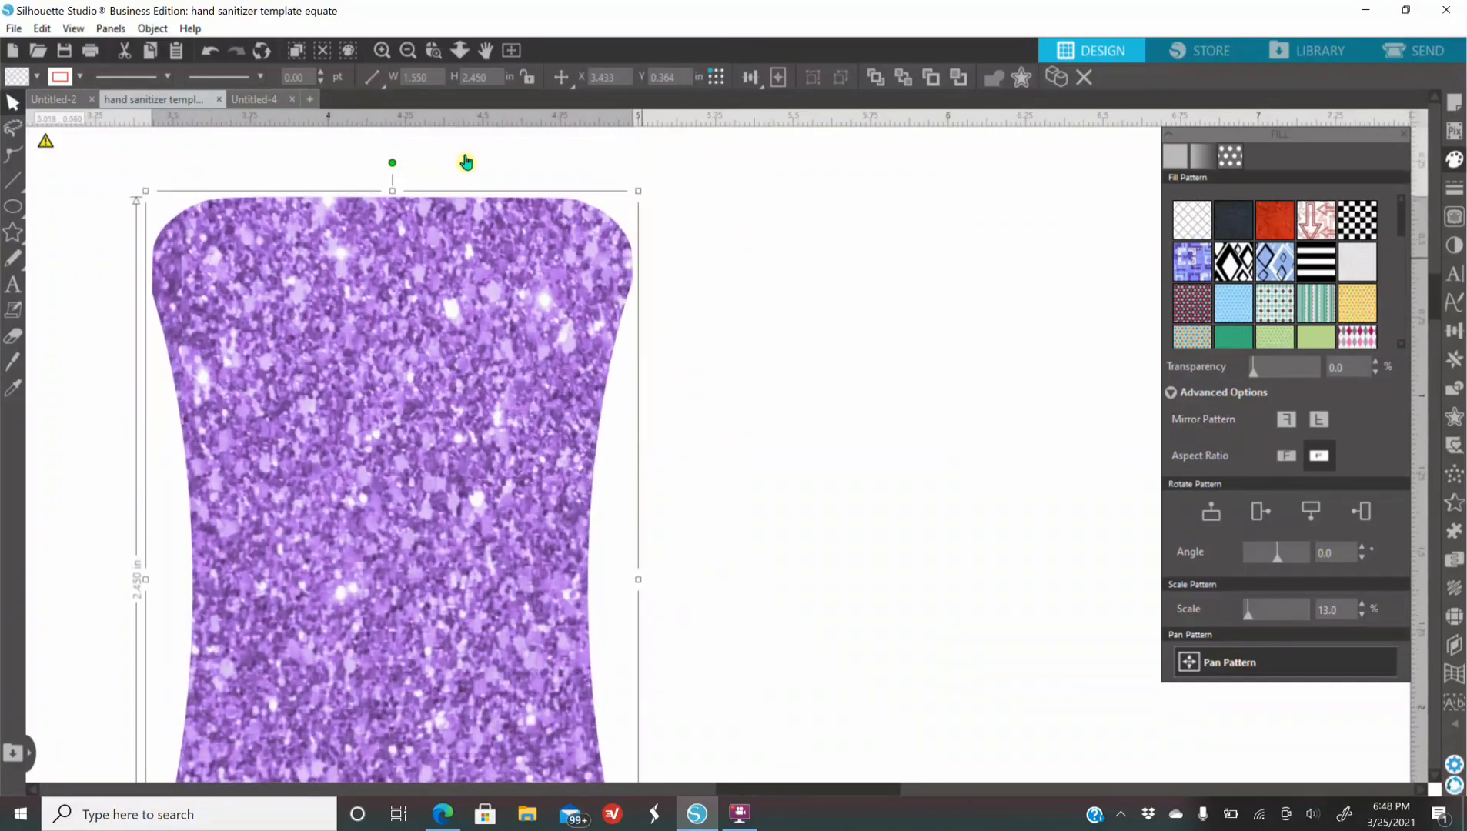
left_click(407, 50)
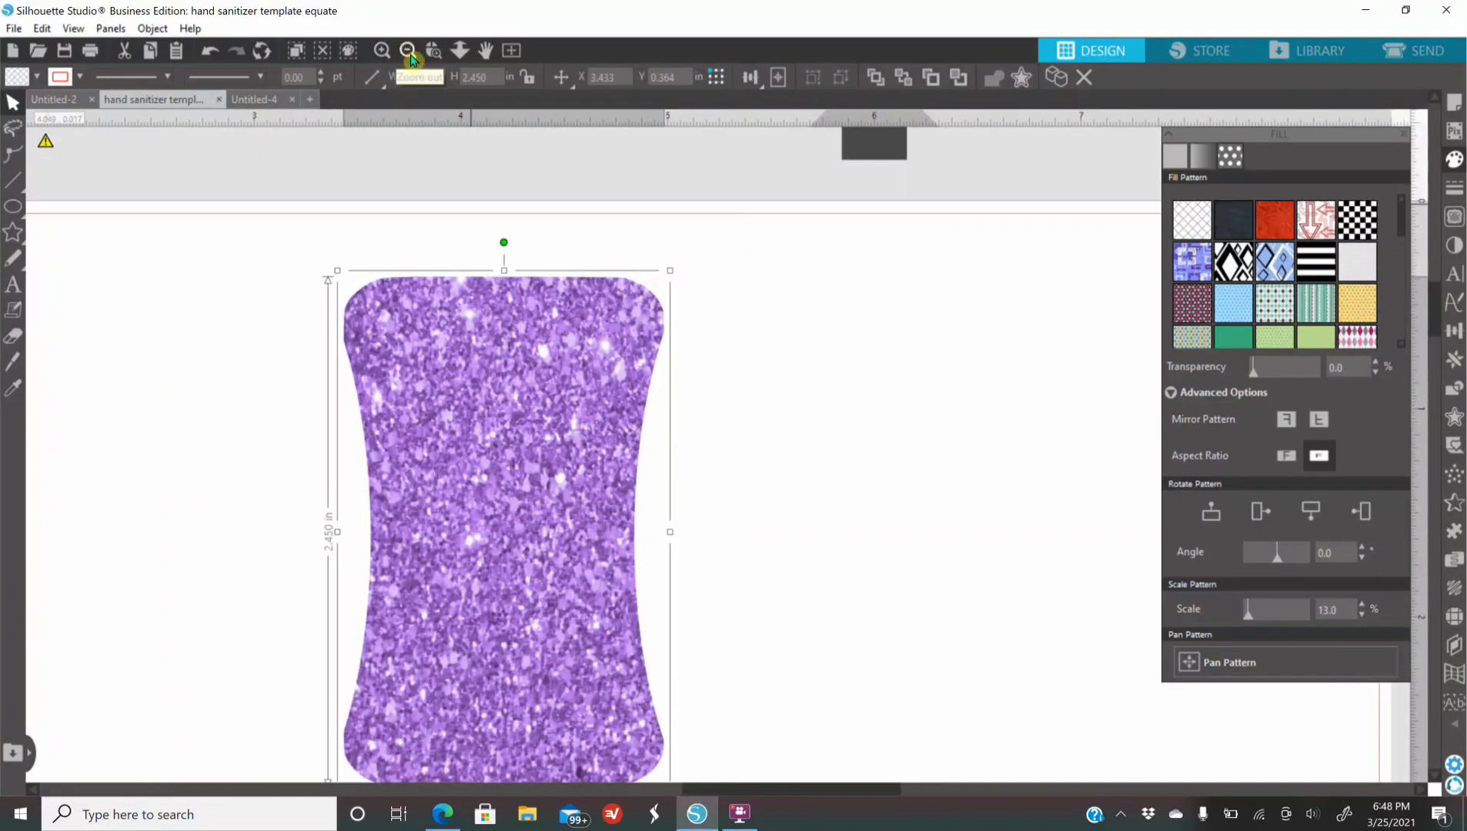
scroll(852, 581, "down", 2)
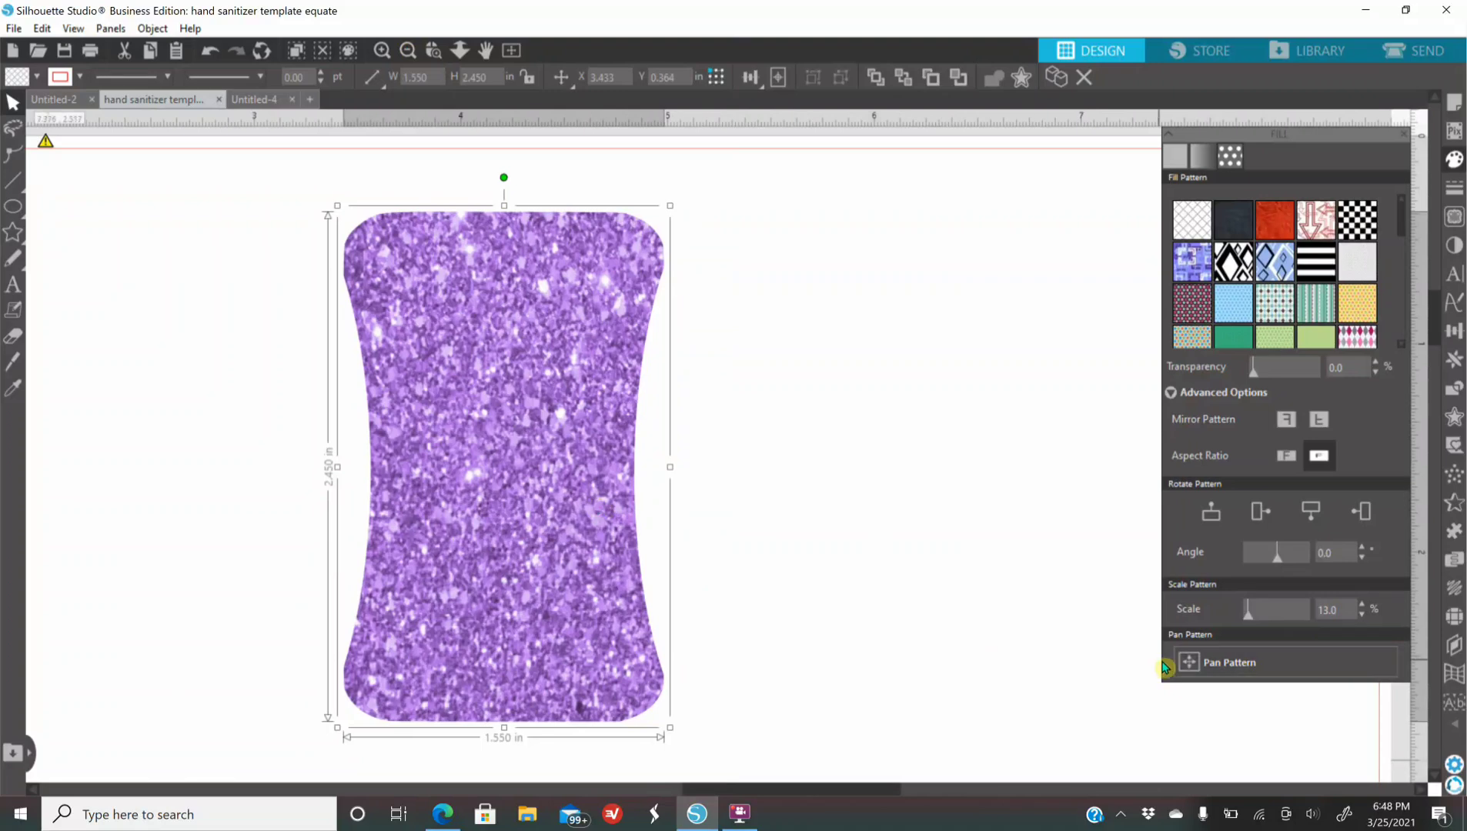
left_click(1323, 656)
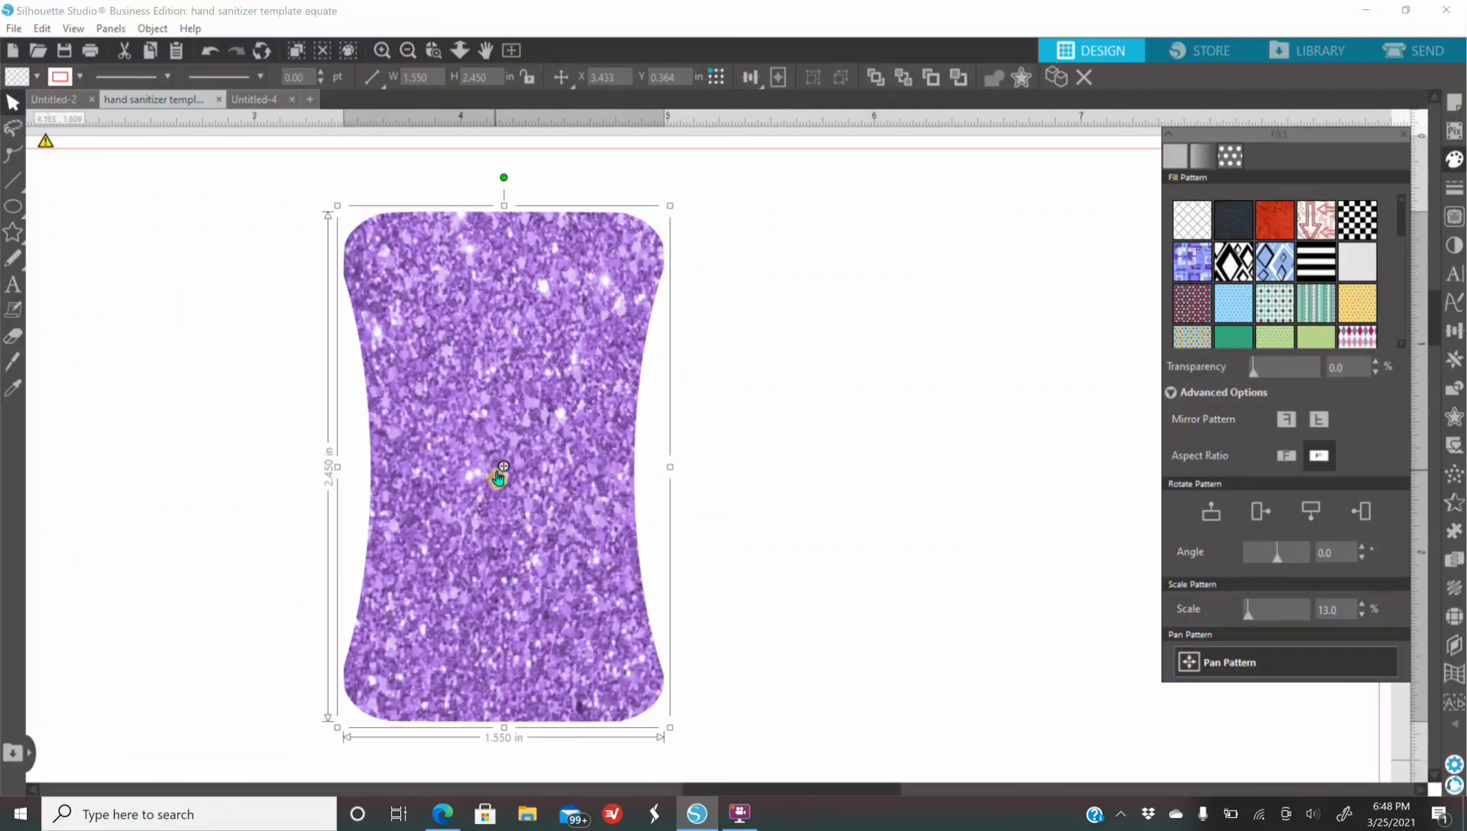
left_click_drag(507, 472, 436, 485)
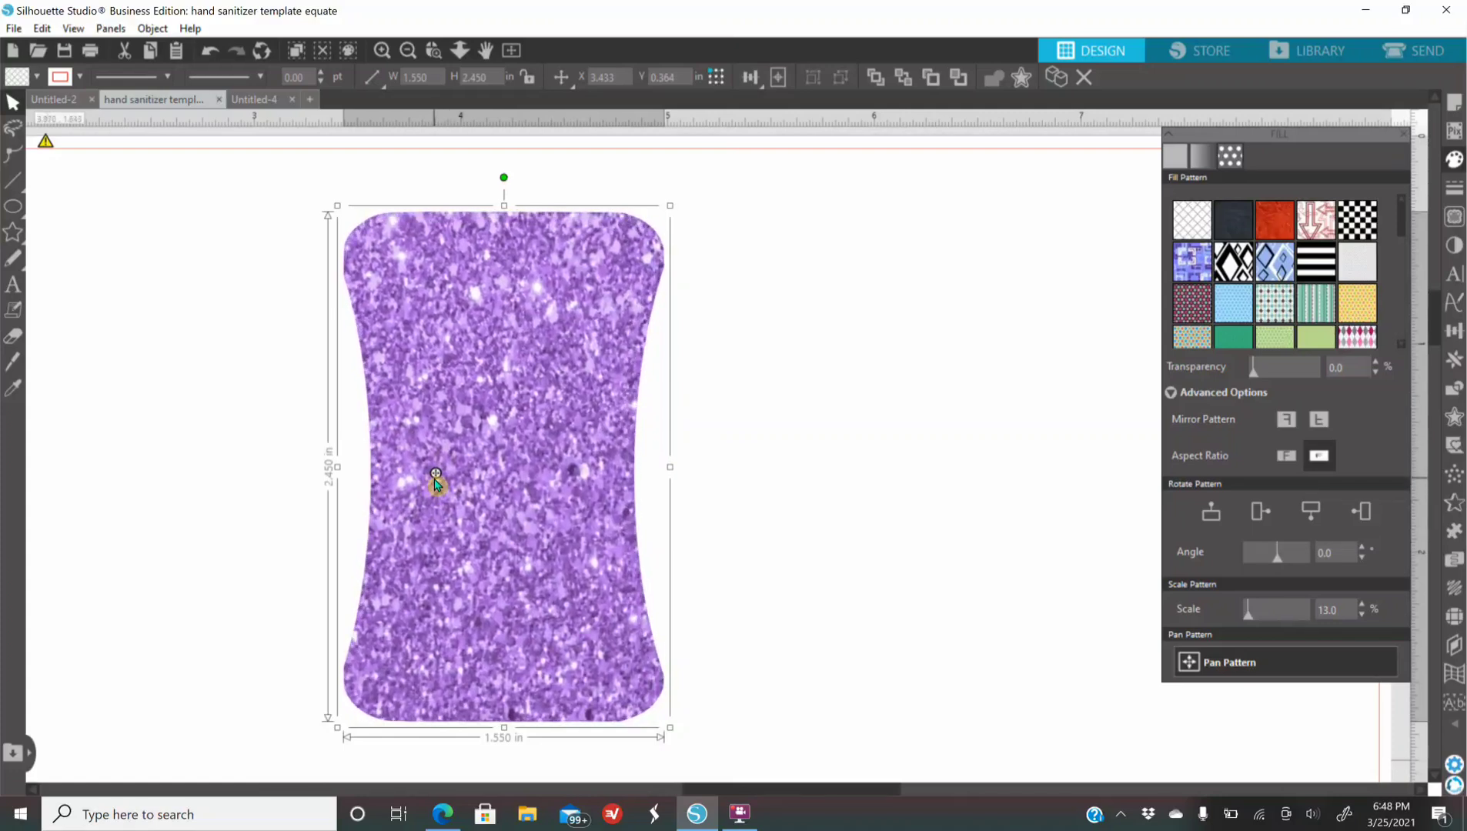
left_click(910, 547)
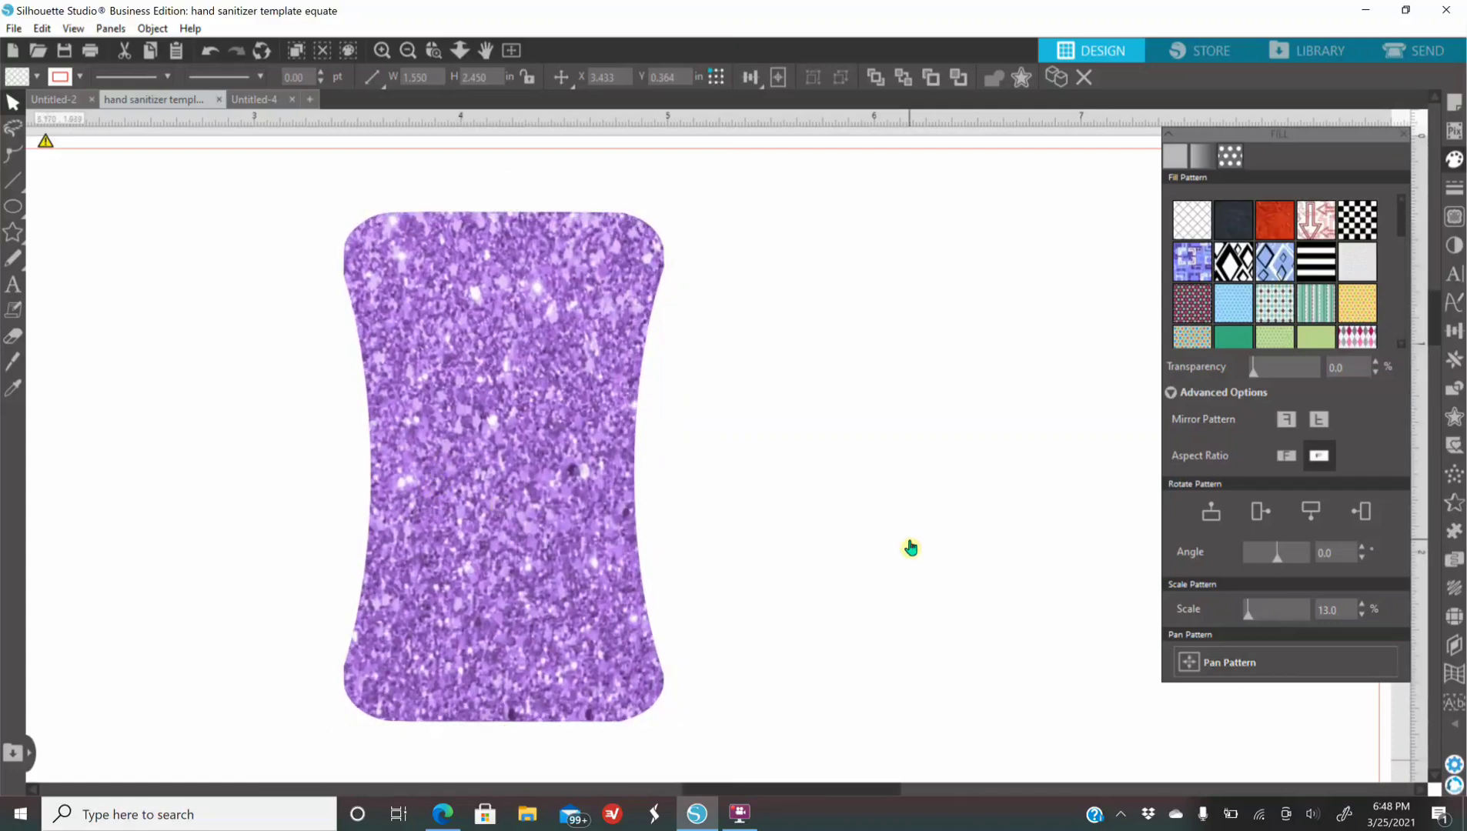
Step: Bring the light blue curved-side template onto the page, shift the glitter label down and left, and stack the blue template on top of it
left_click(412, 53)
left_click(412, 52)
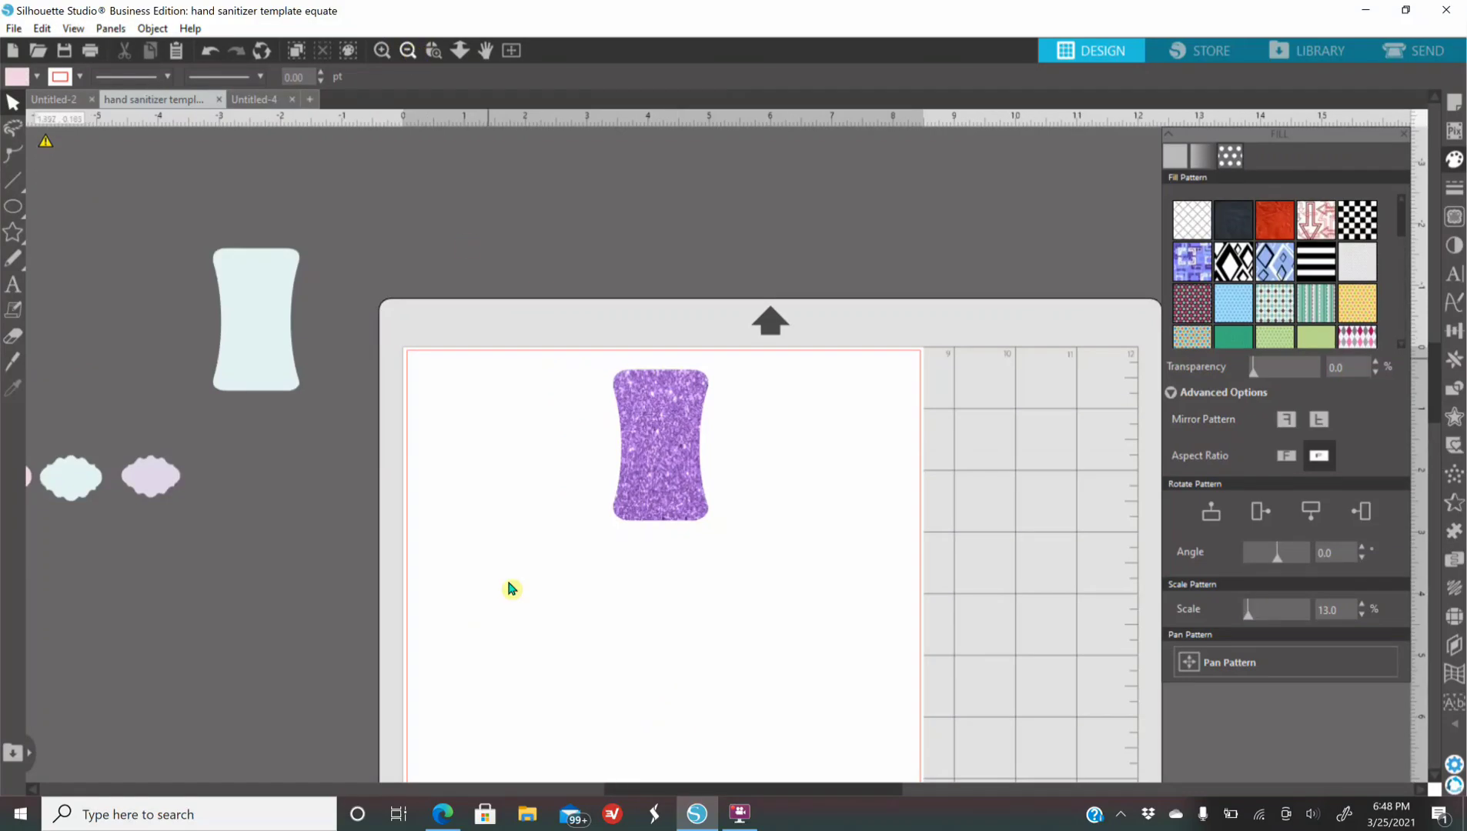
left_click_drag(245, 340, 613, 500)
left_click_drag(597, 506, 551, 524)
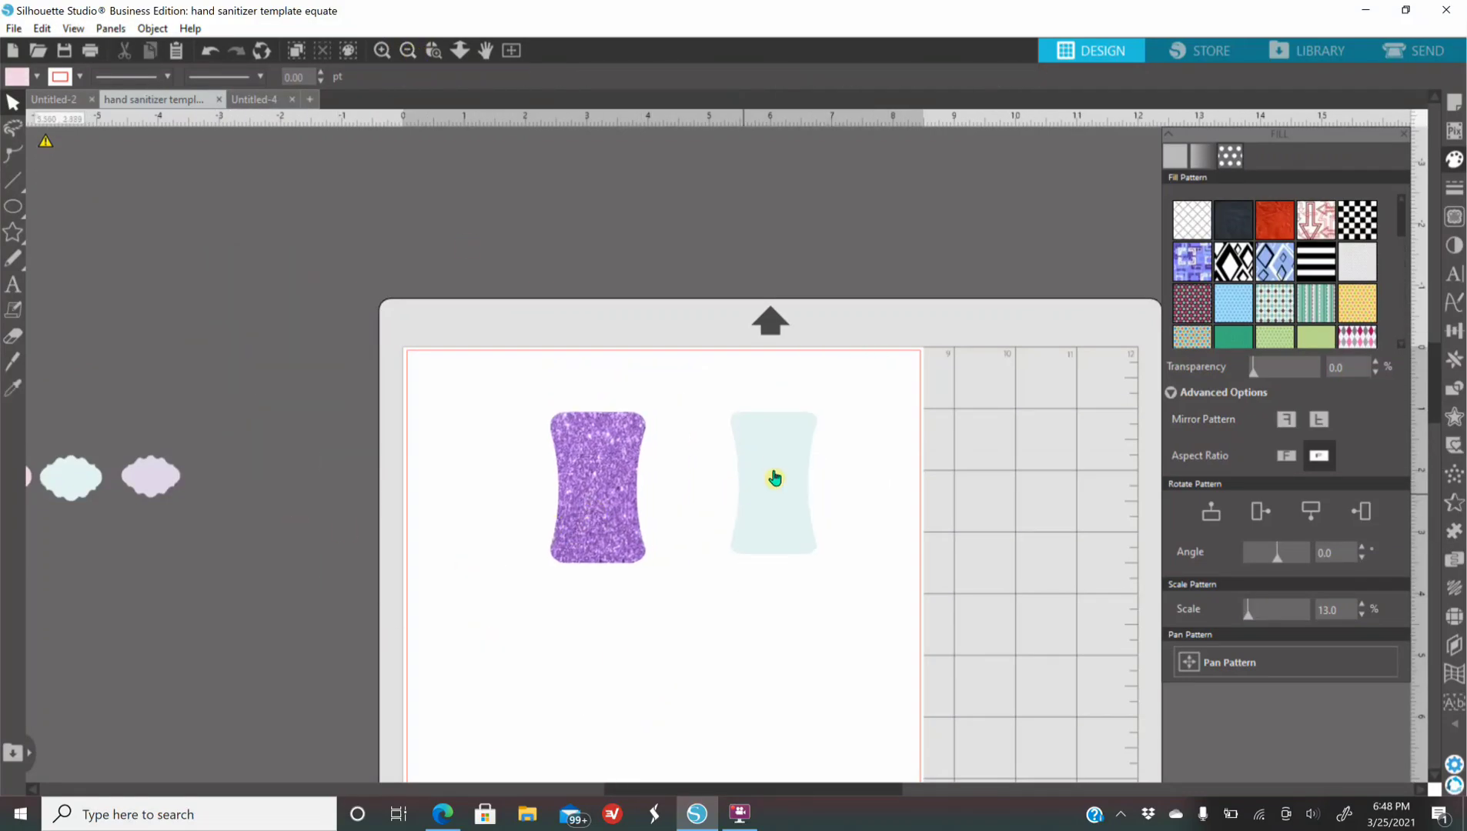
left_click_drag(773, 482, 716, 511)
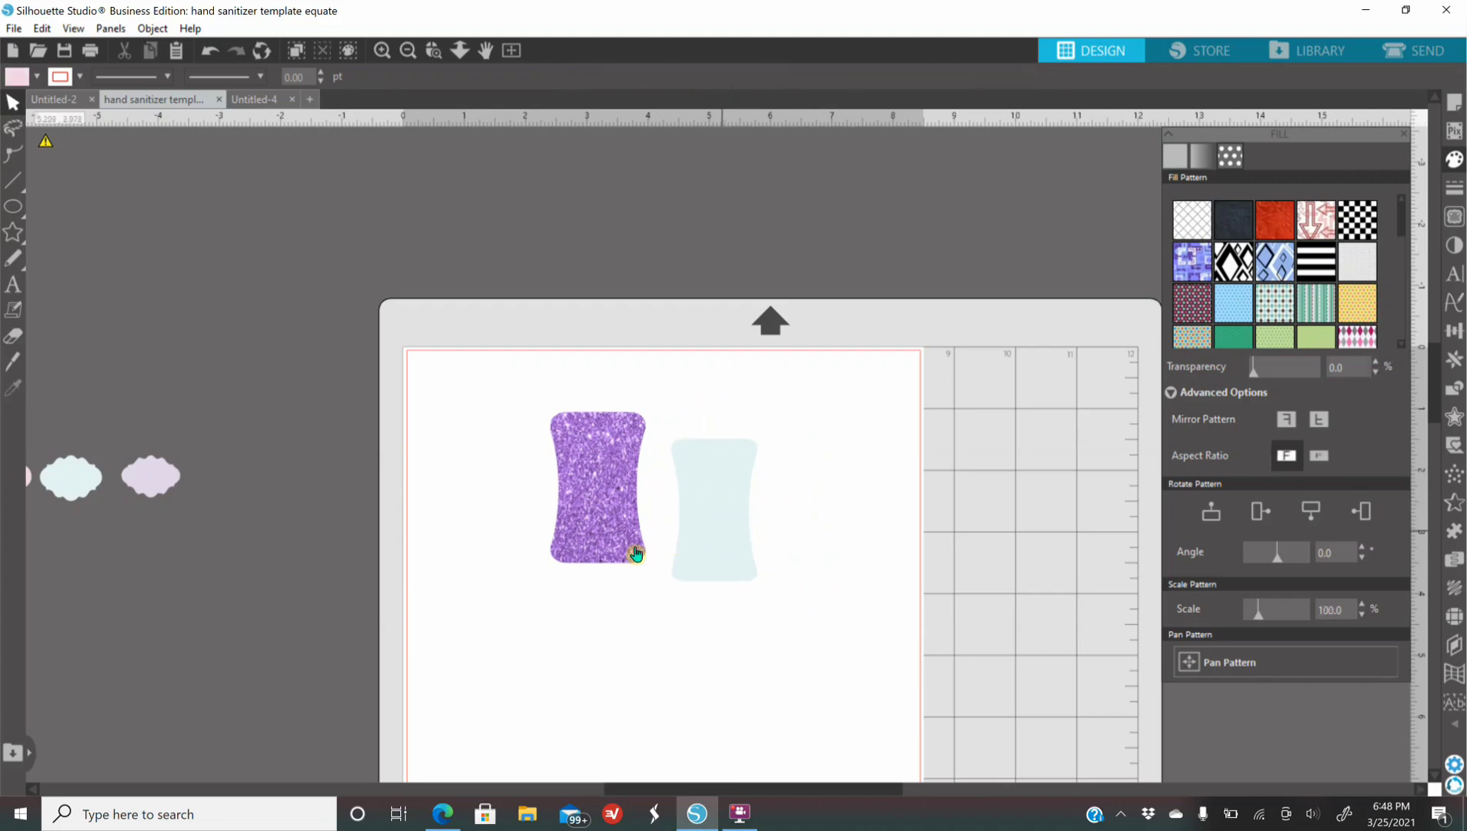
left_click_drag(718, 542, 604, 517)
mouse_move(634, 450)
left_mouse_down()
mouse_move(776, 510)
mouse_move(756, 462)
mouse_move(597, 477)
mouse_move(809, 484)
mouse_move(615, 468)
left_mouse_up()
left_click(522, 454)
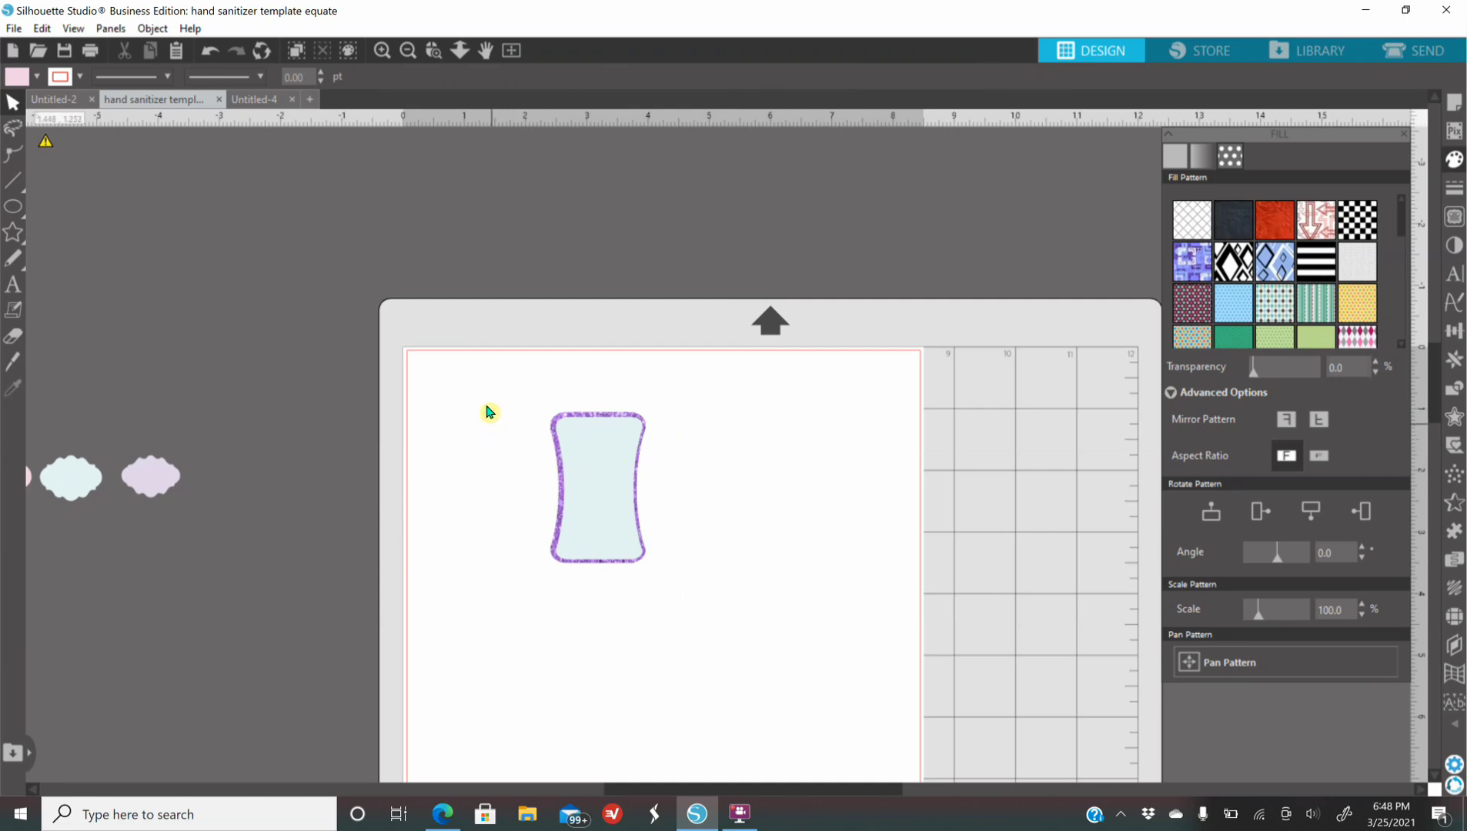
Step: Select the light blue template together with the glitter label and align their centers
left_click_drag(494, 415, 664, 583)
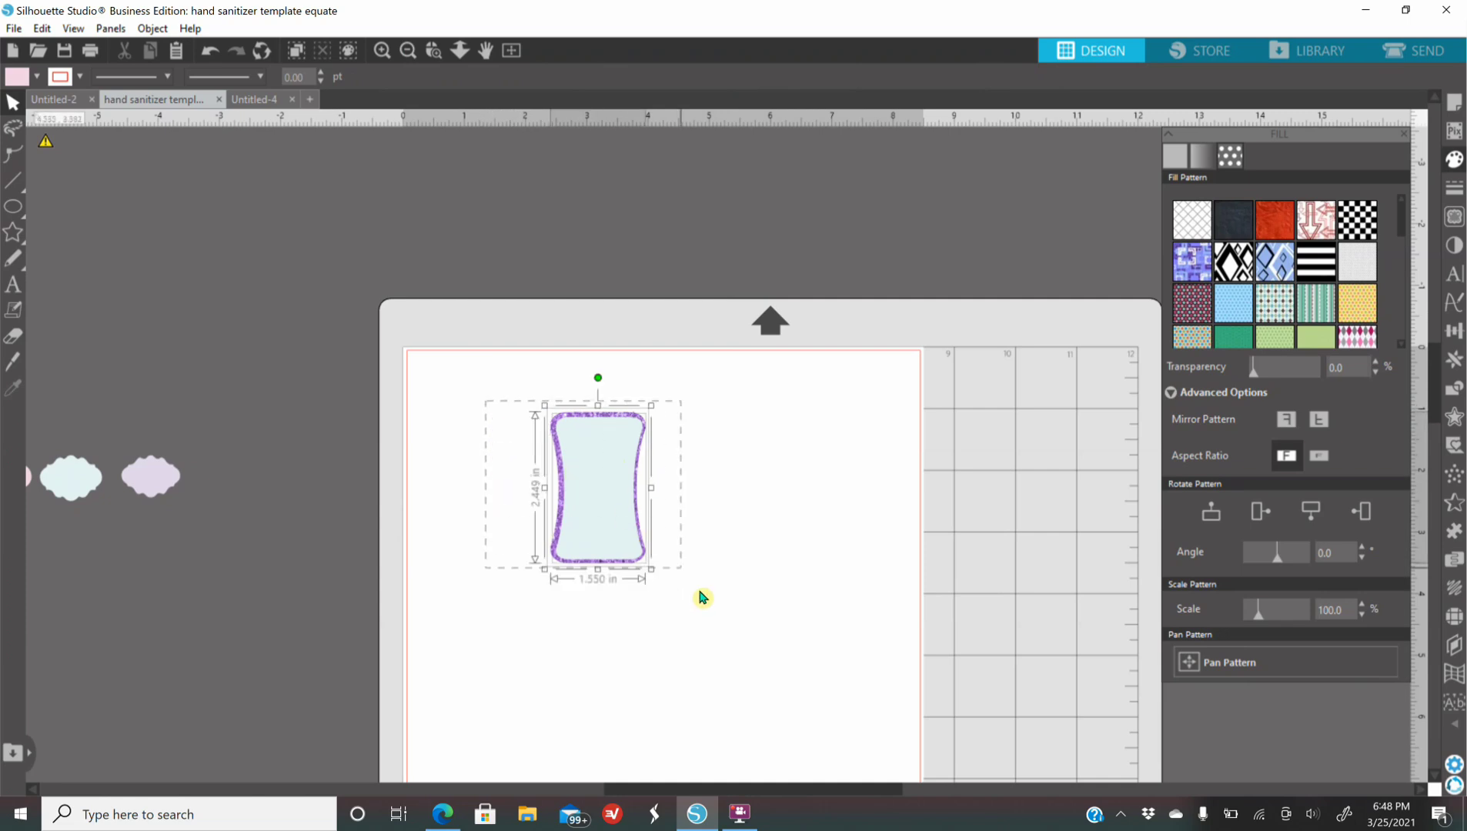
left_click(382, 50)
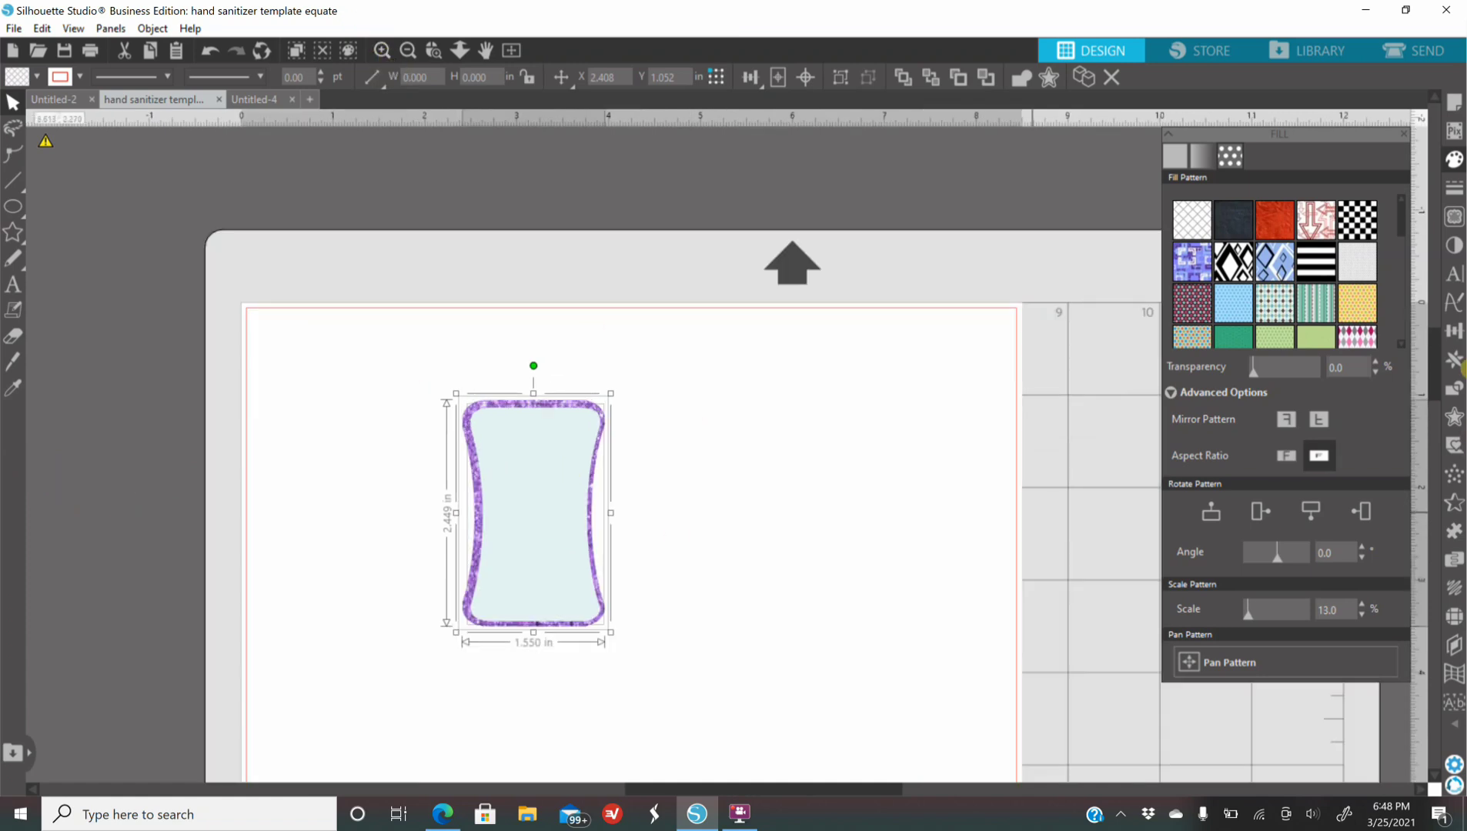
left_click(1457, 331)
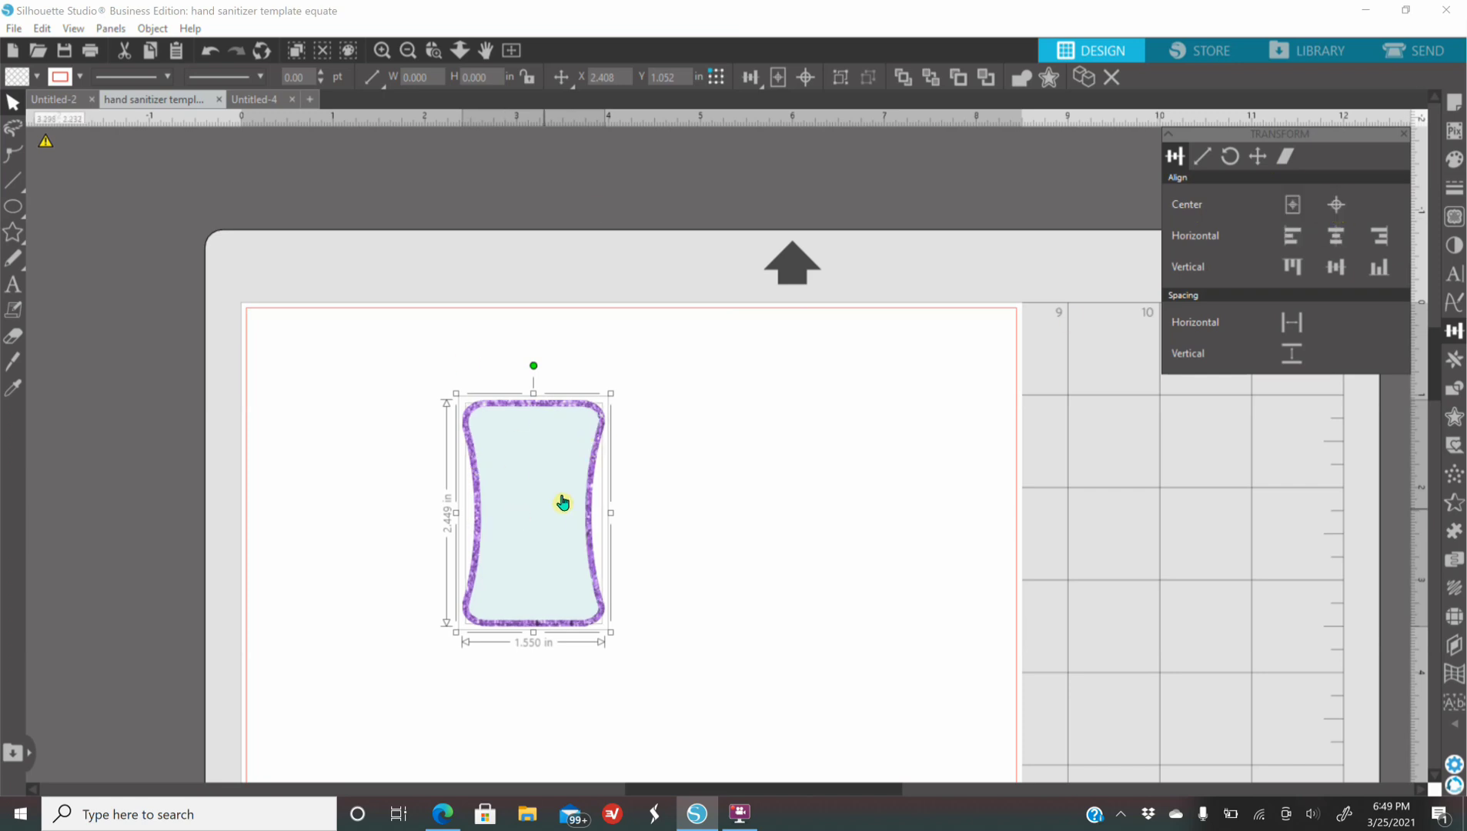
Step: Move the glitter label and light blue template right on the page, realign their centers, and deselect them
left_click_drag(498, 523, 740, 507)
left_click_drag(338, 359, 927, 642)
left_click(1333, 204)
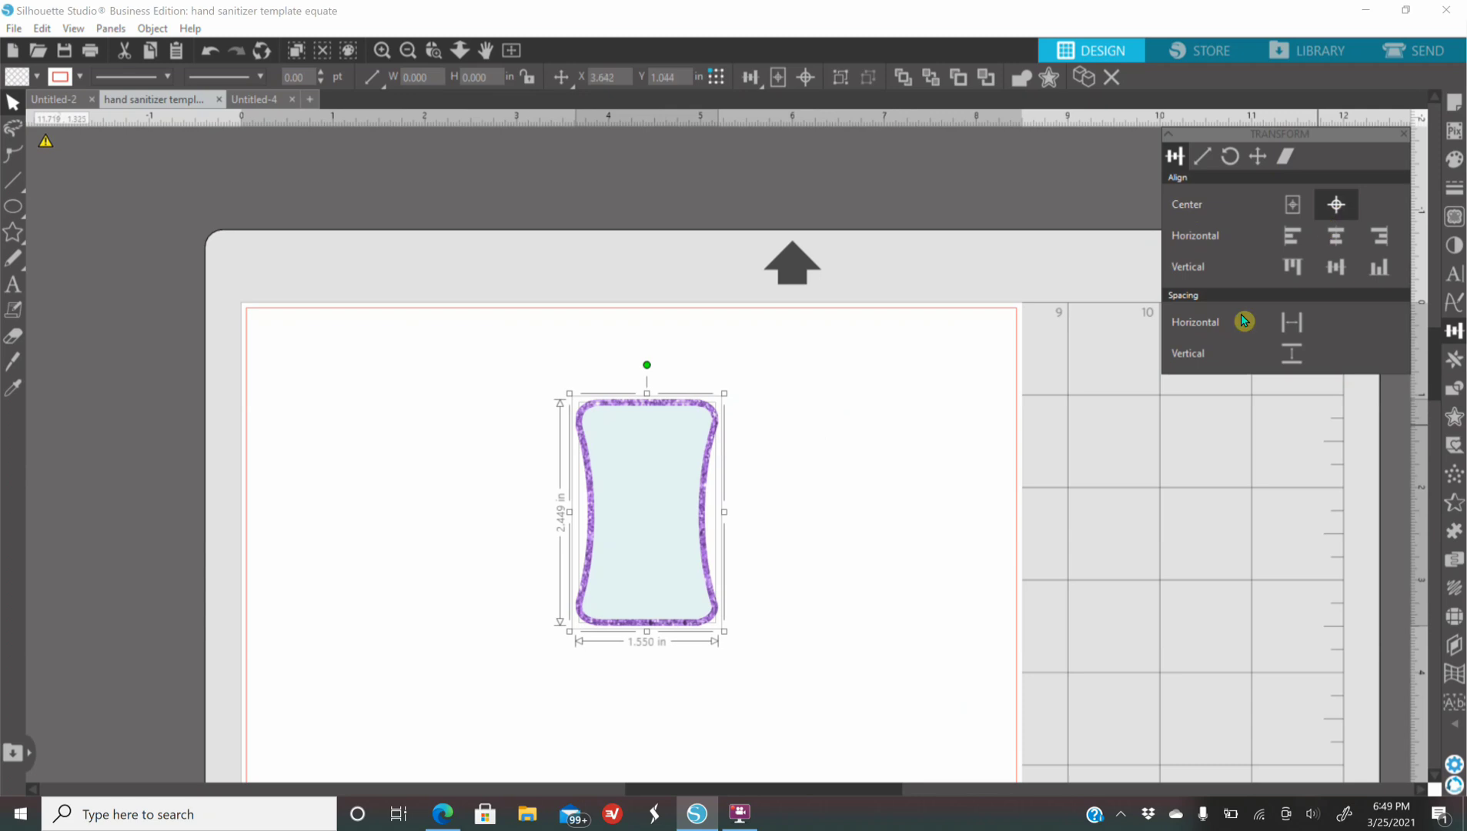
left_click(413, 608)
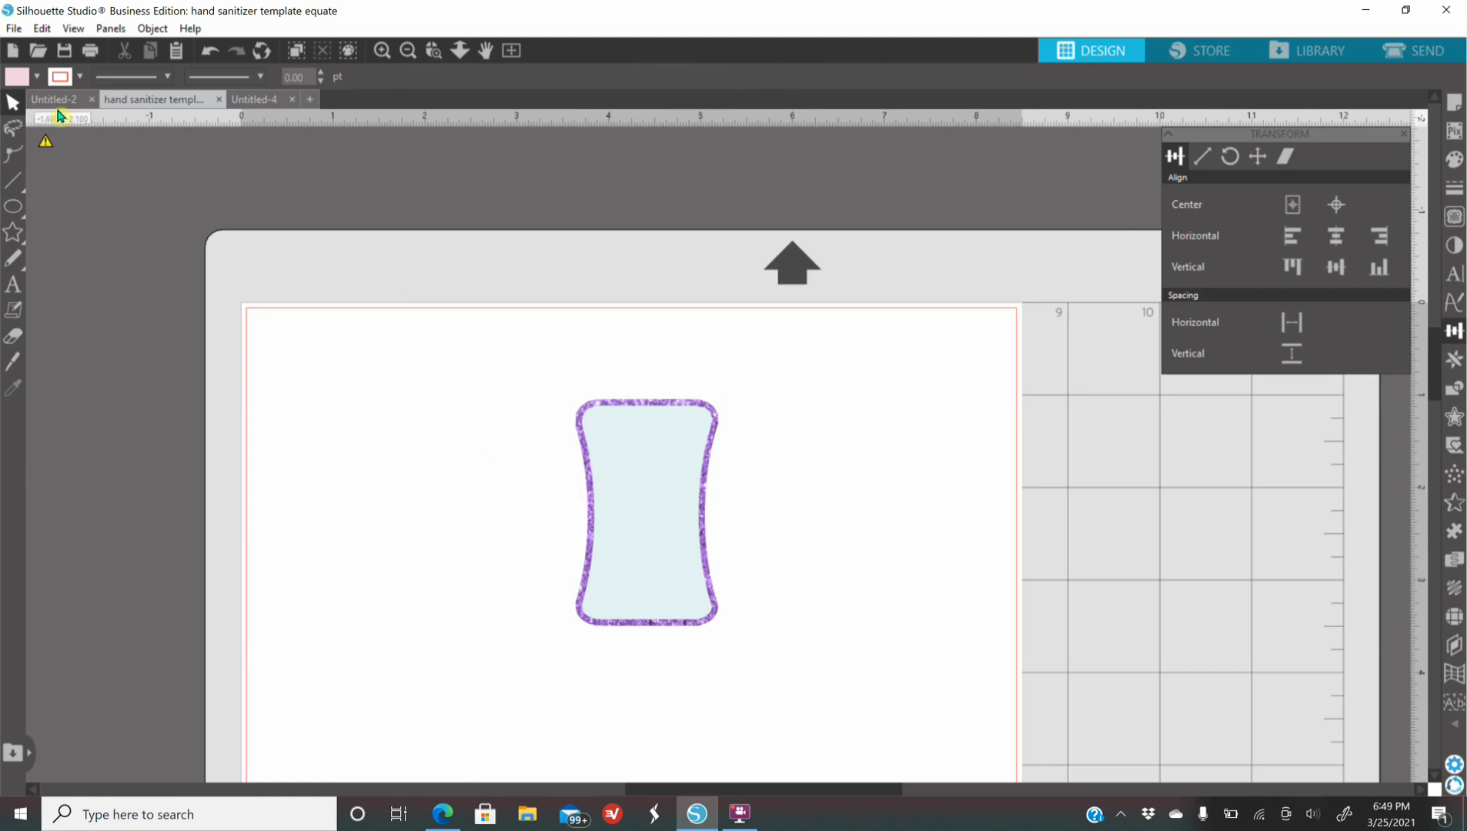
Step: Merge the light purple marble image from the purple gold and silver folder into the design
left_click(14, 29)
left_click(47, 144)
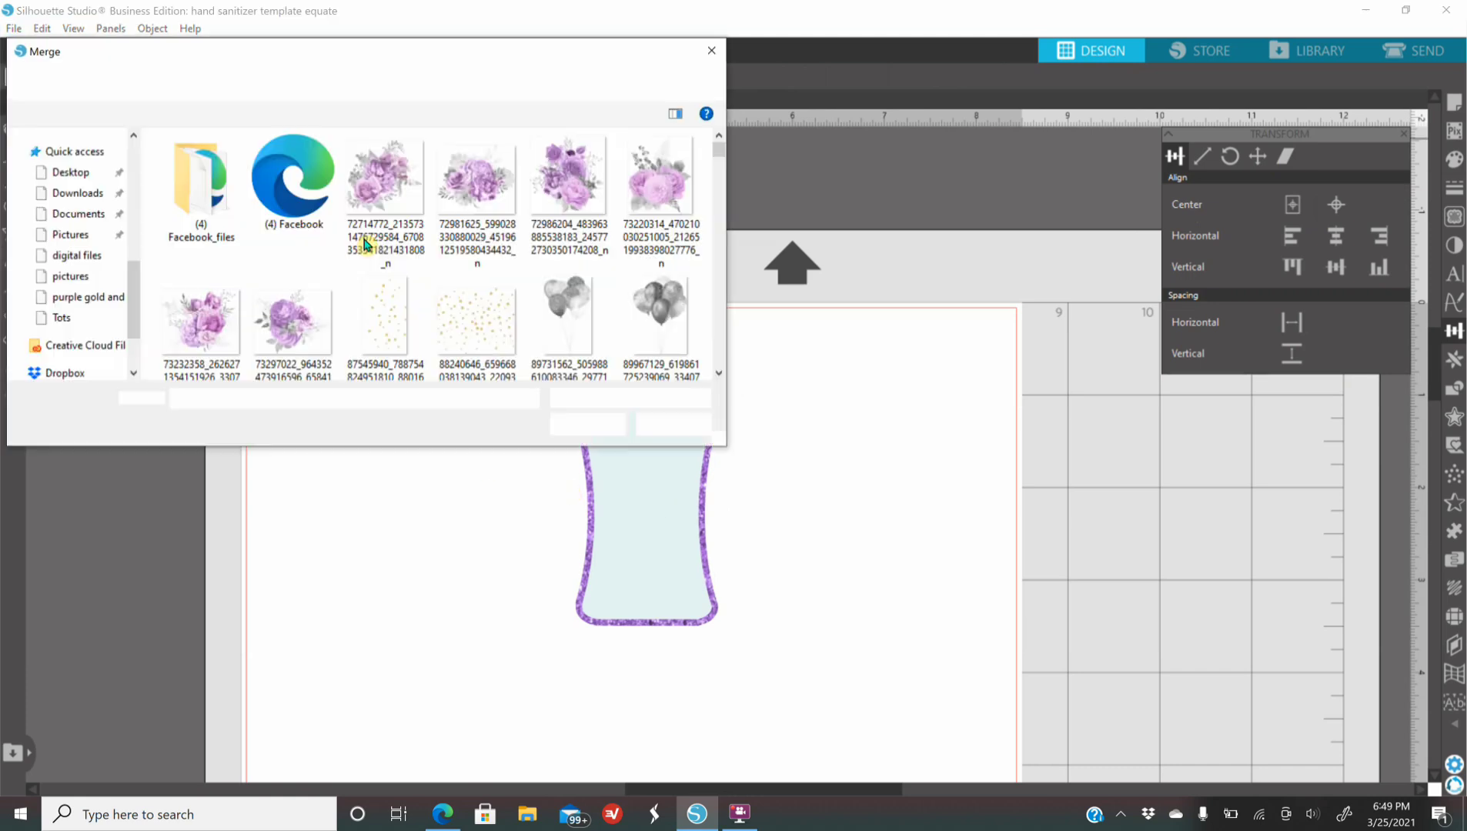
scroll(471, 311, "down", 5)
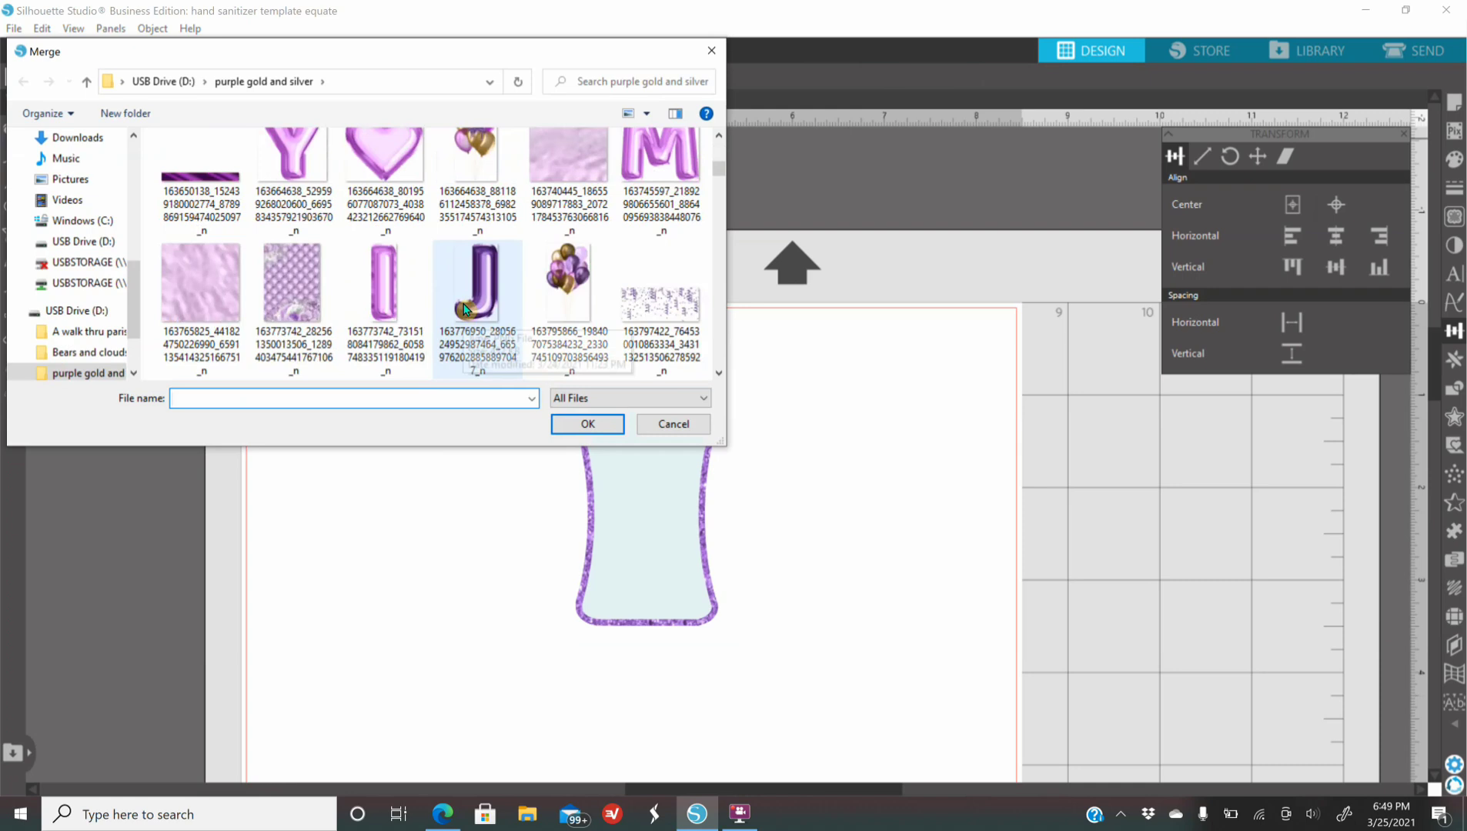
scroll(466, 310, "down", 2)
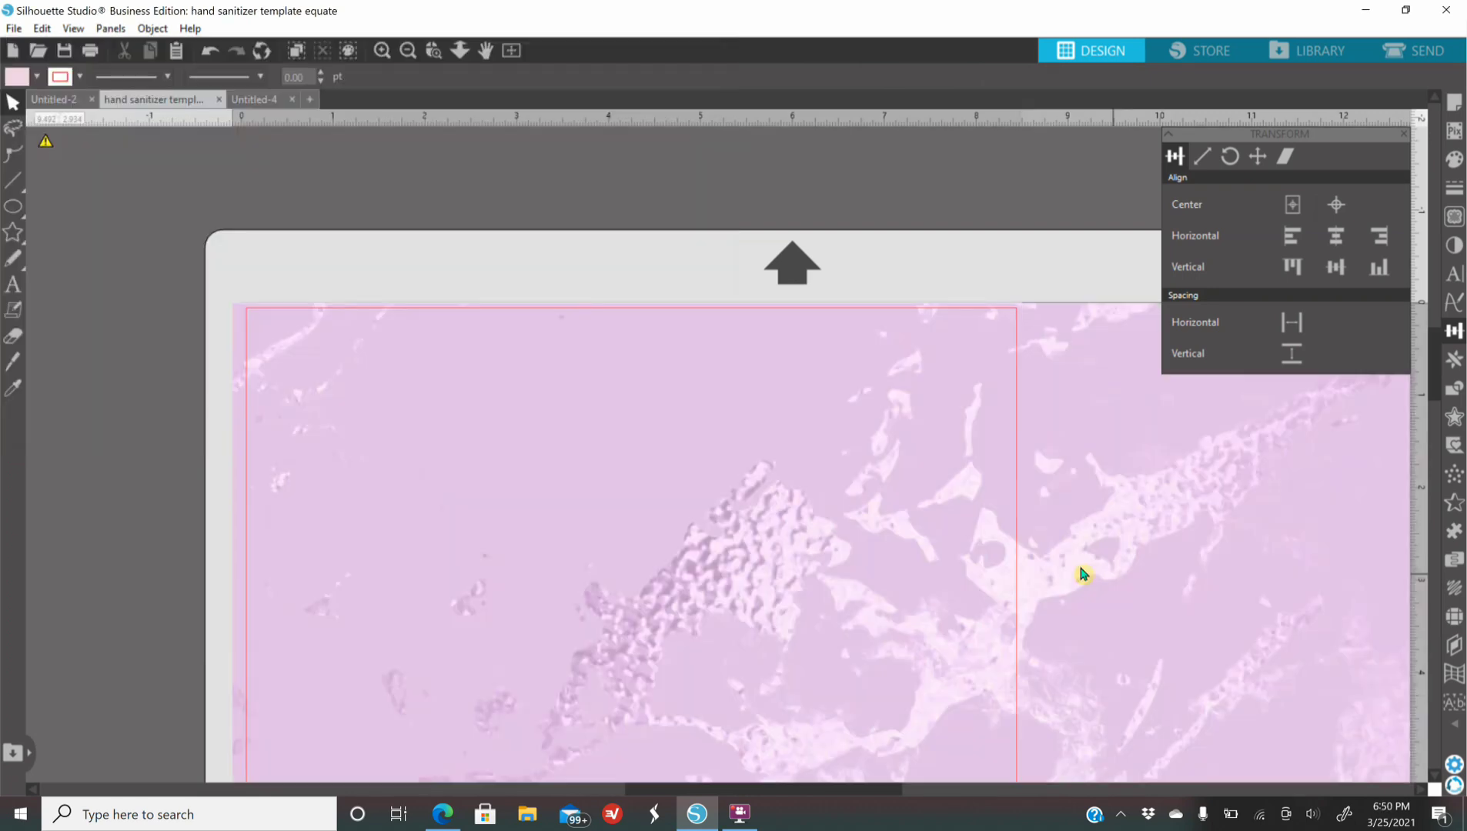
Step: Scale the light purple marble image down to about 5.06 in square and position it over the label
left_click_drag(1080, 574, 992, 556)
left_click(462, 230)
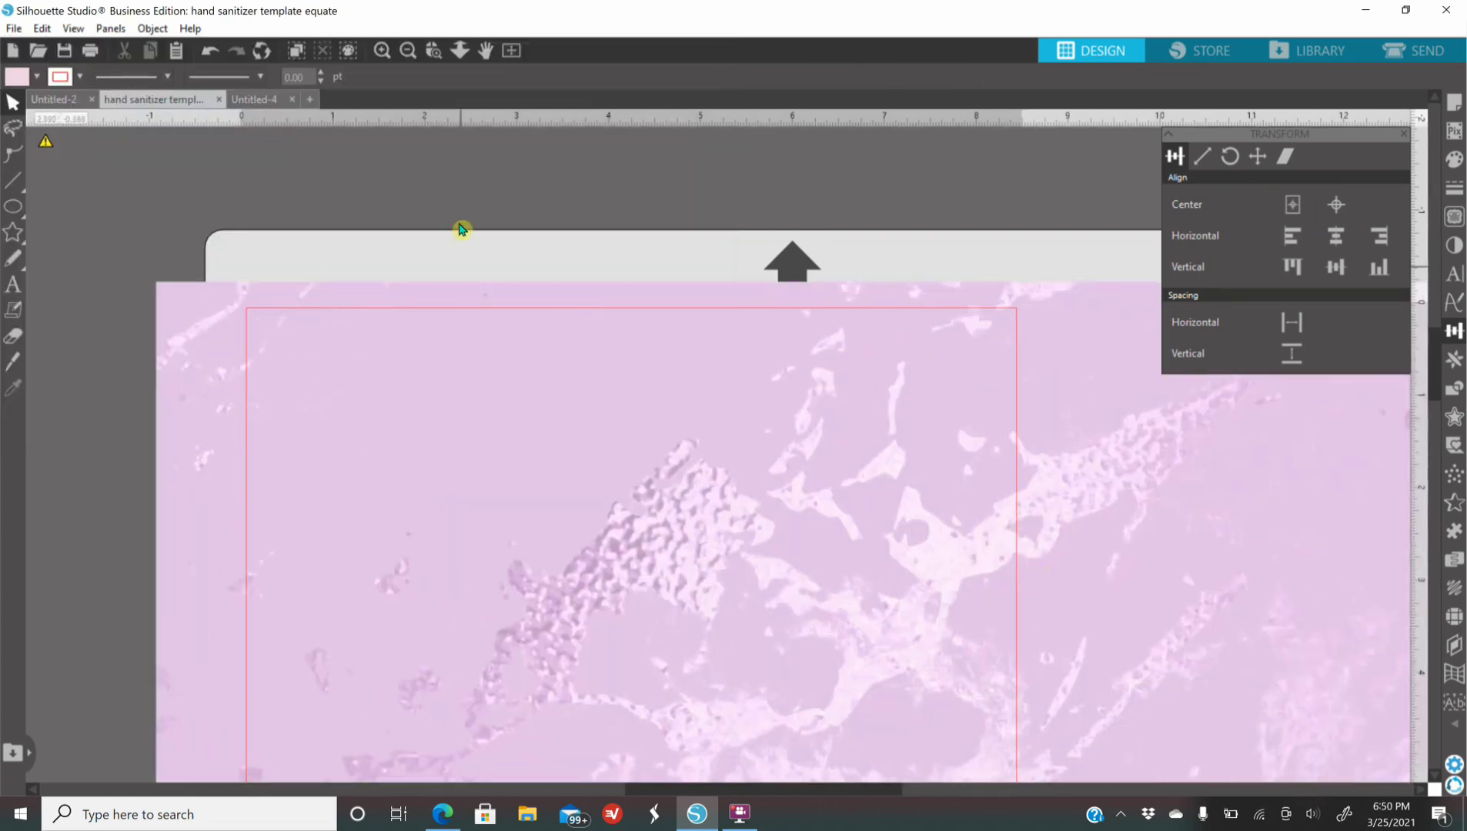
left_click(345, 461)
left_click_drag(150, 277, 821, 684)
scroll(962, 671, "down", 4)
left_click_drag(912, 721, 452, 285)
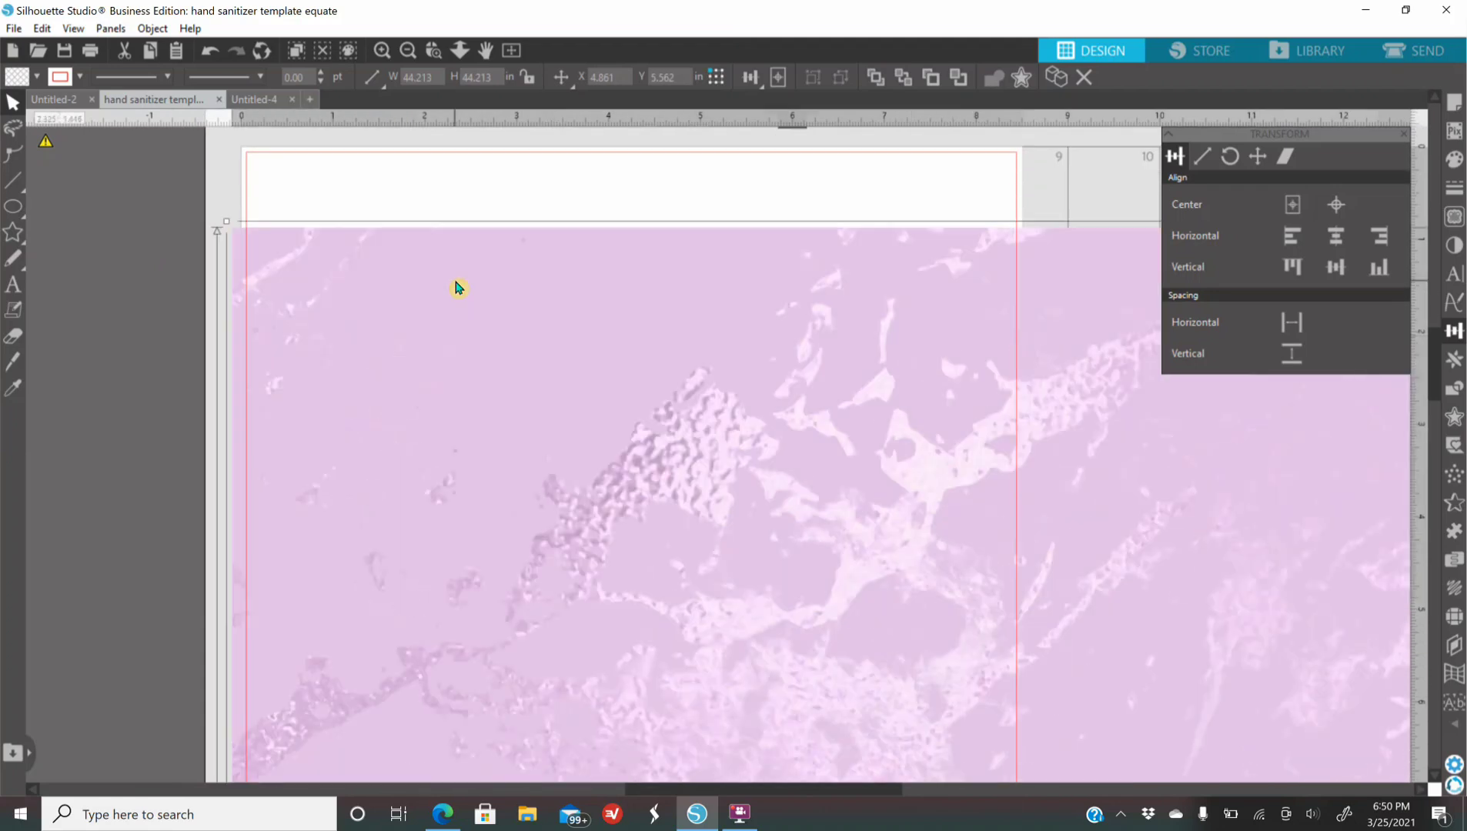
left_click_drag(225, 220, 718, 575)
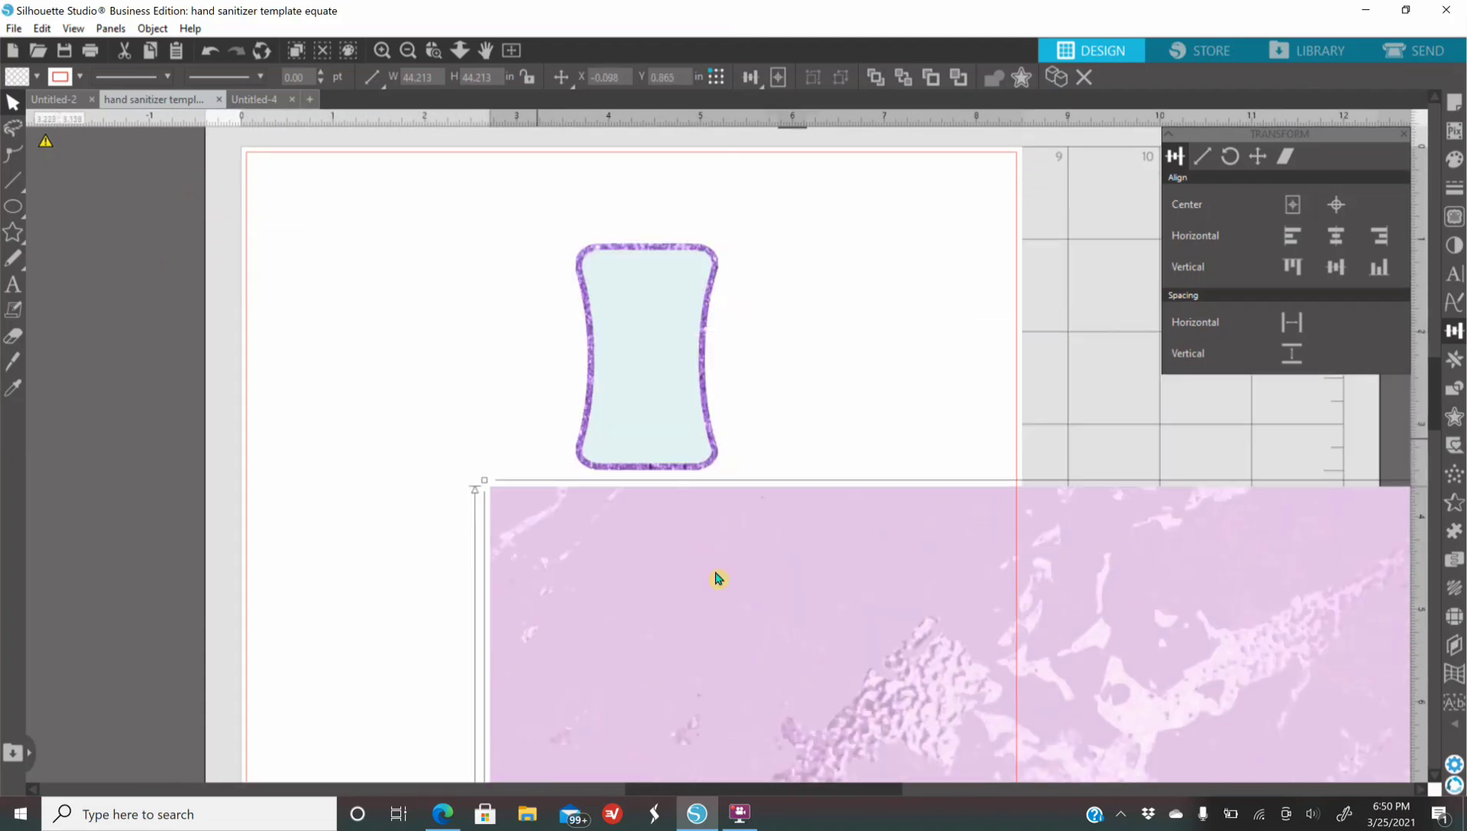
Step: Send the marble image to the back and shift it so the whole label lies within it
right_click(657, 531)
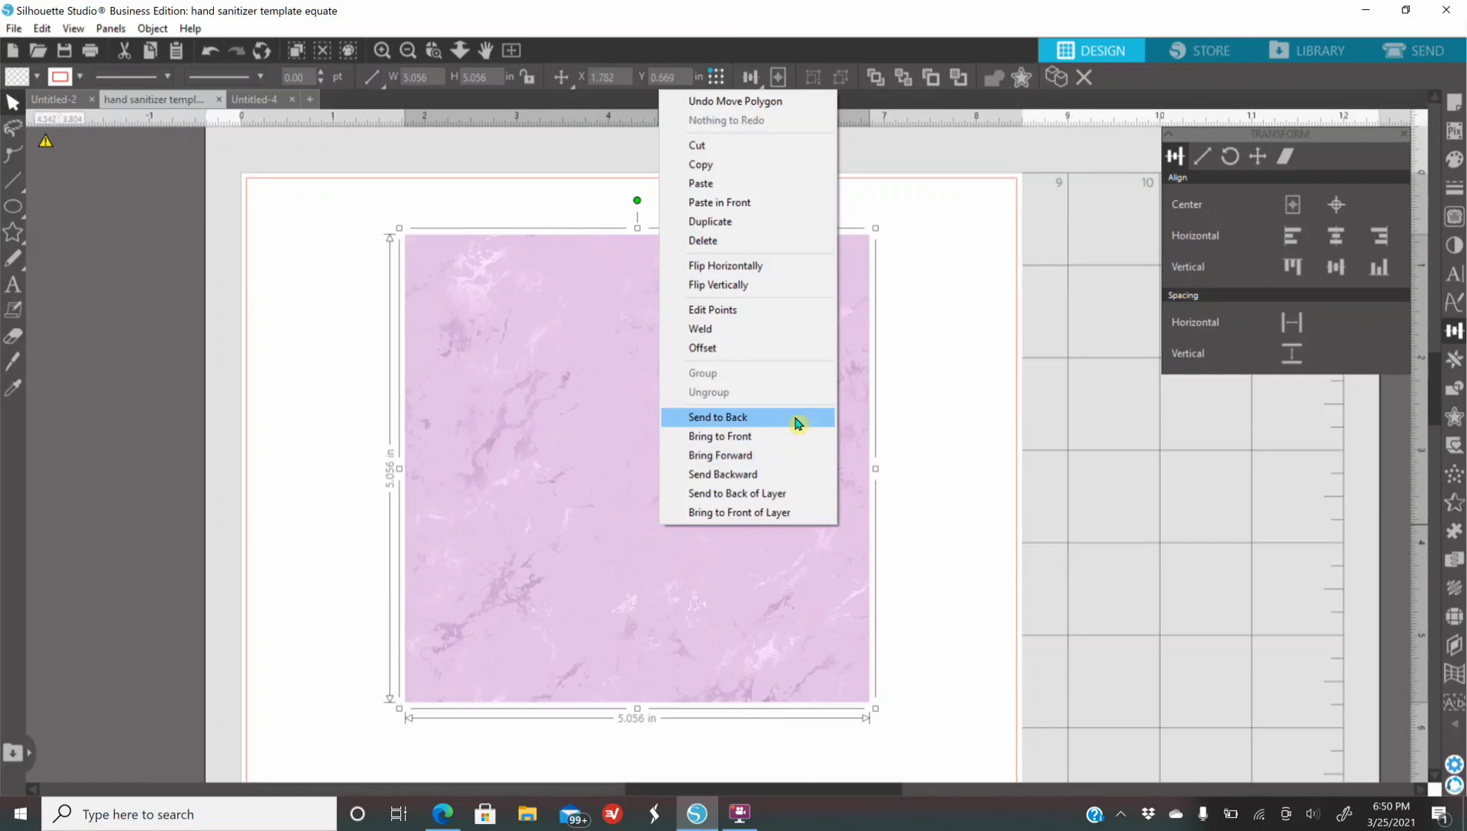
left_click(793, 418)
left_click_drag(747, 540, 722, 572)
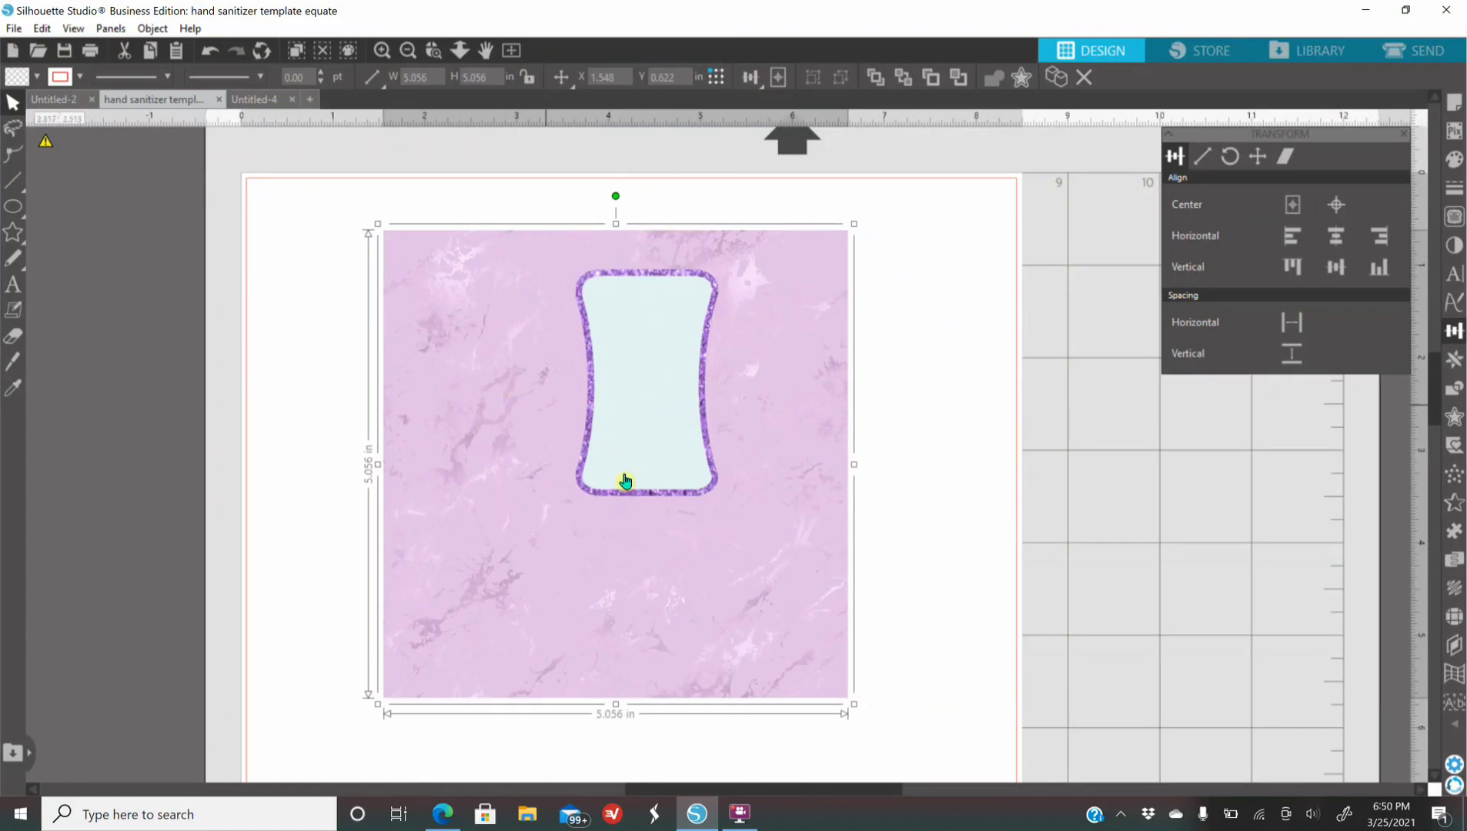
Step: Crop the marble image to the shape of the light blue template and deselect the result
left_click(647, 363, "shift")
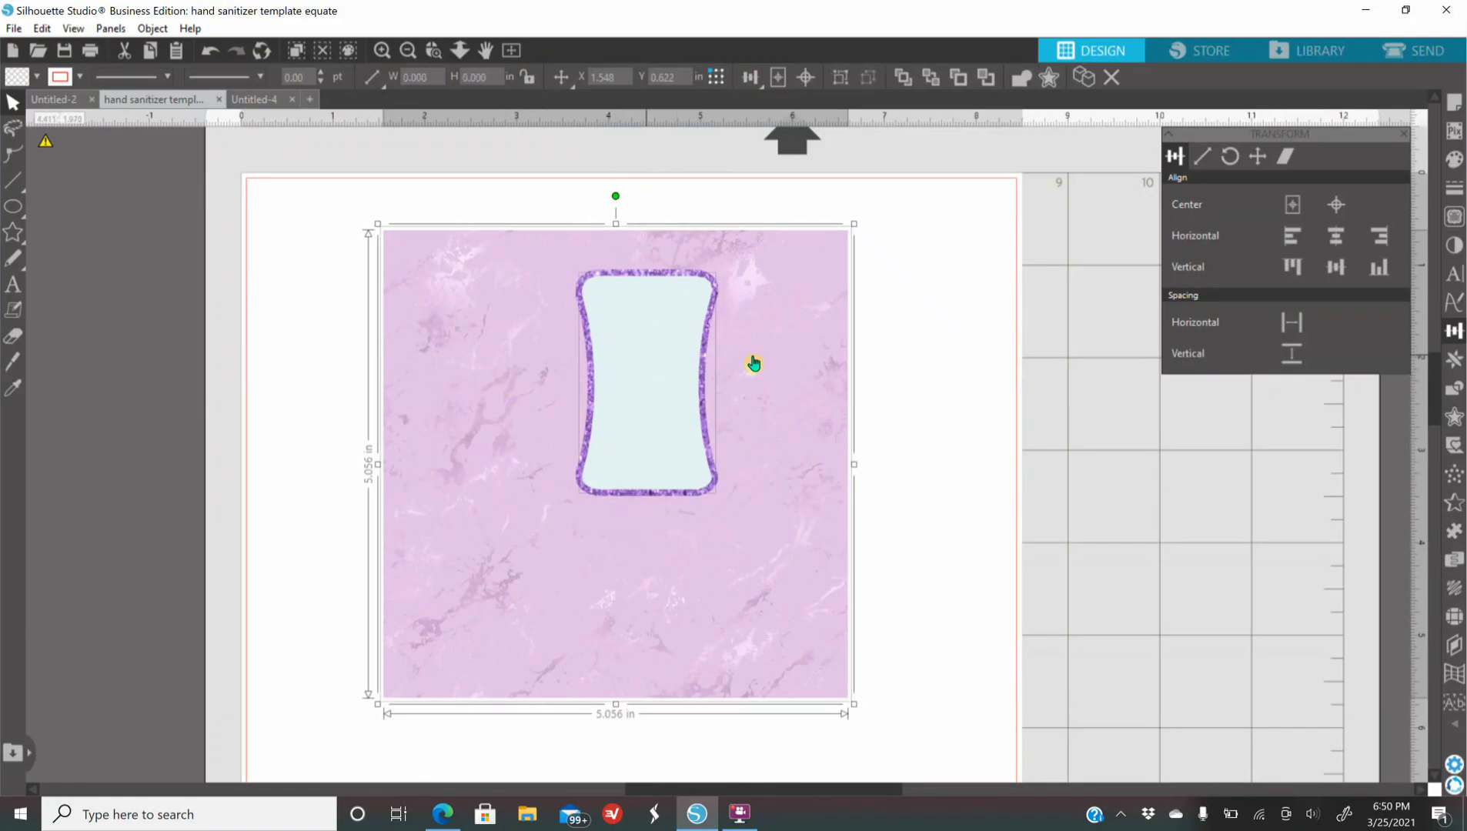
left_click(1454, 388)
left_click(1317, 243)
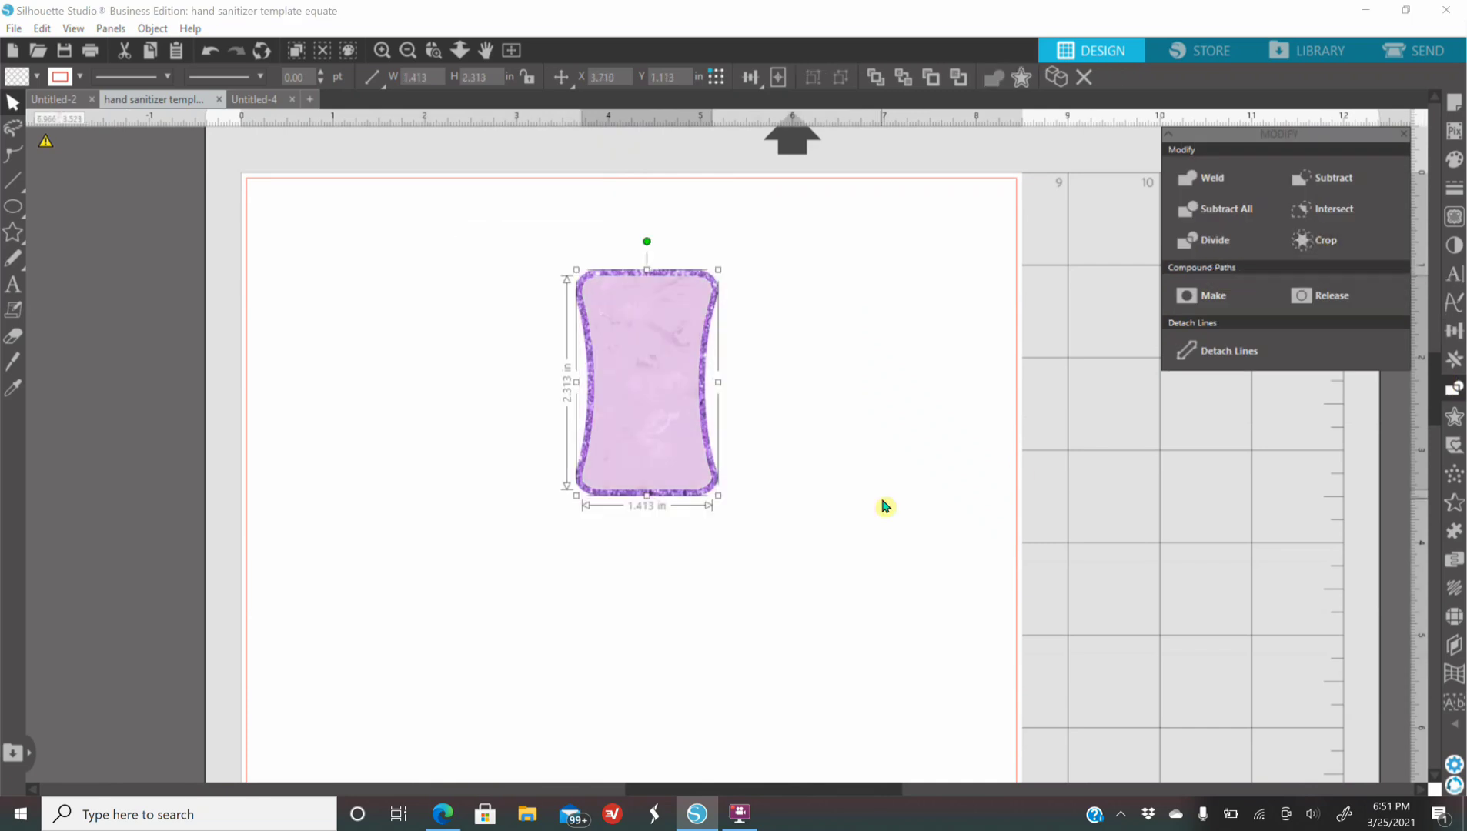
left_click(344, 170)
Step: Inspect the cropped marble layer and its purple glitter border up close
left_click(383, 55)
left_click(383, 55)
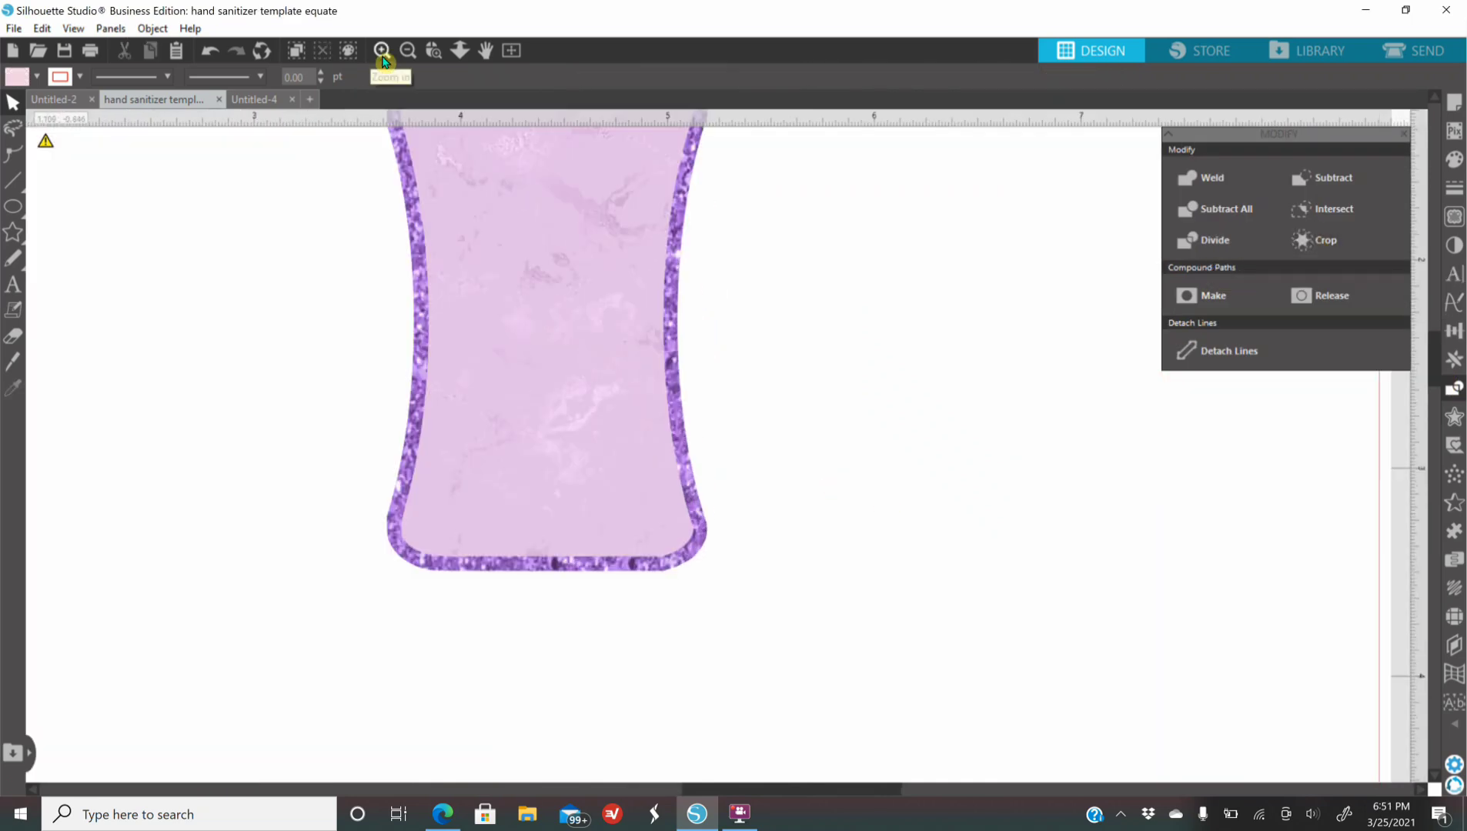
scroll(923, 708, "up", 3)
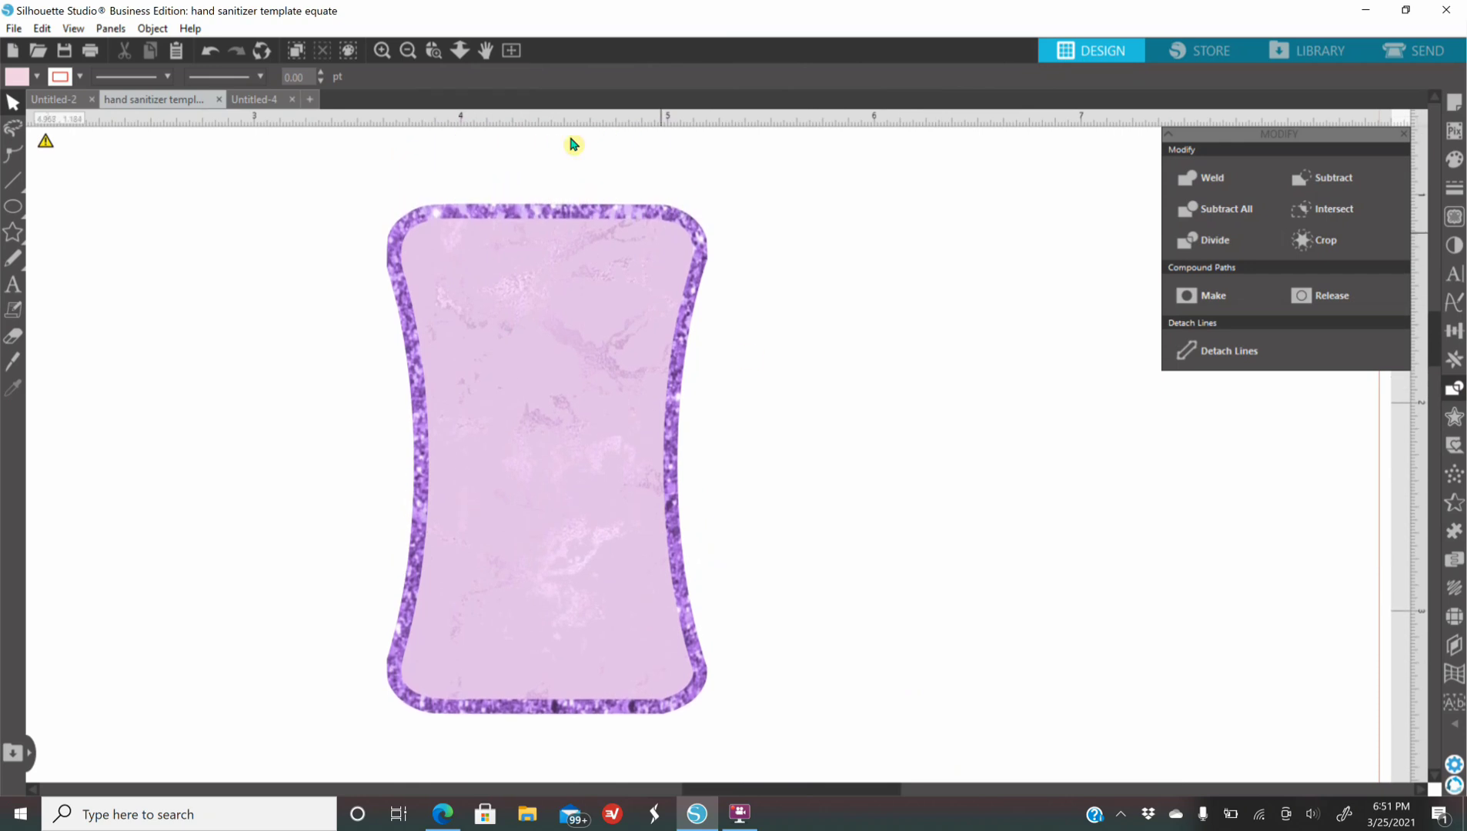
left_click(408, 52)
left_click(408, 52)
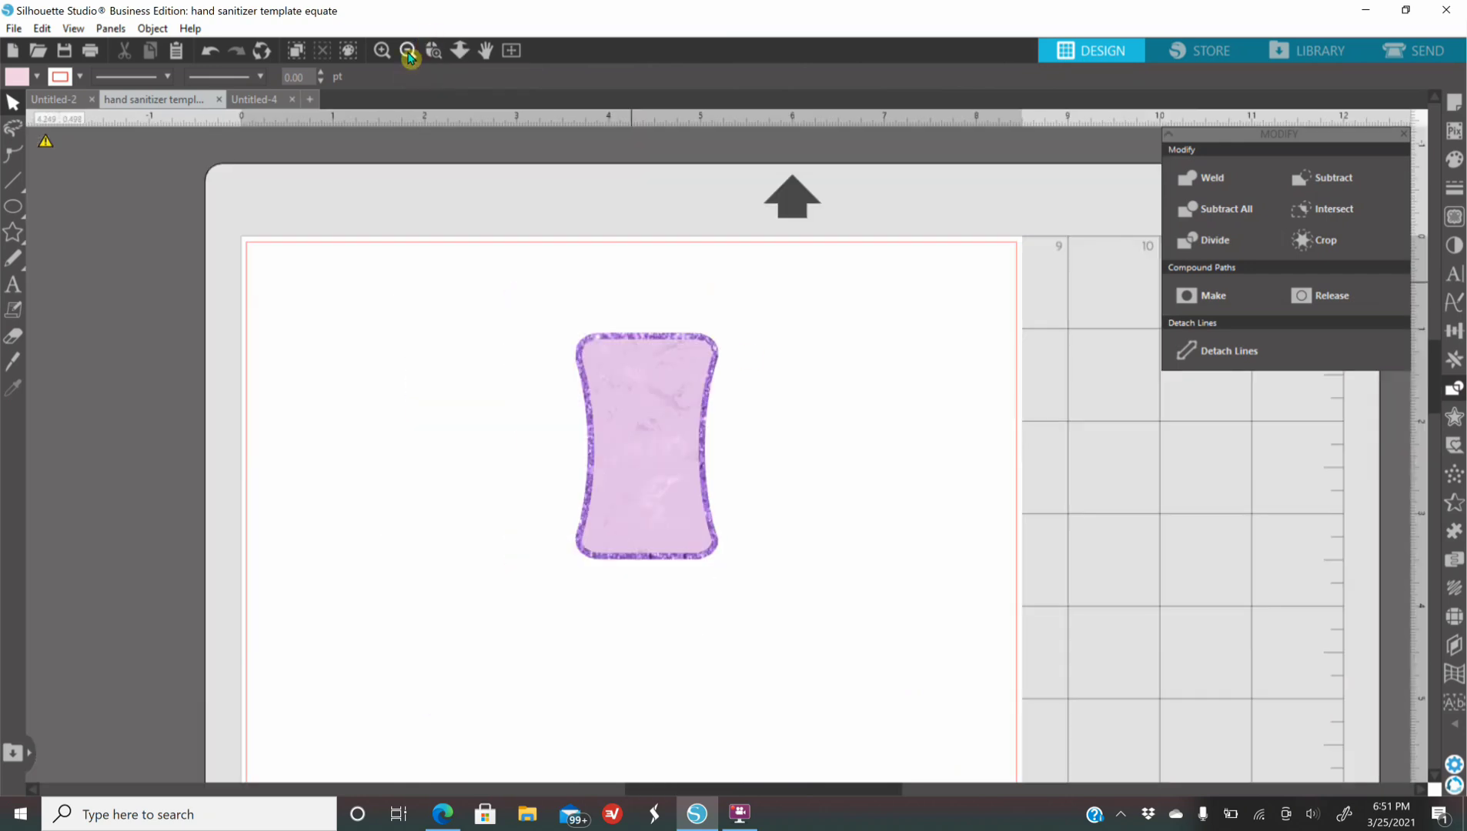
left_click(409, 52)
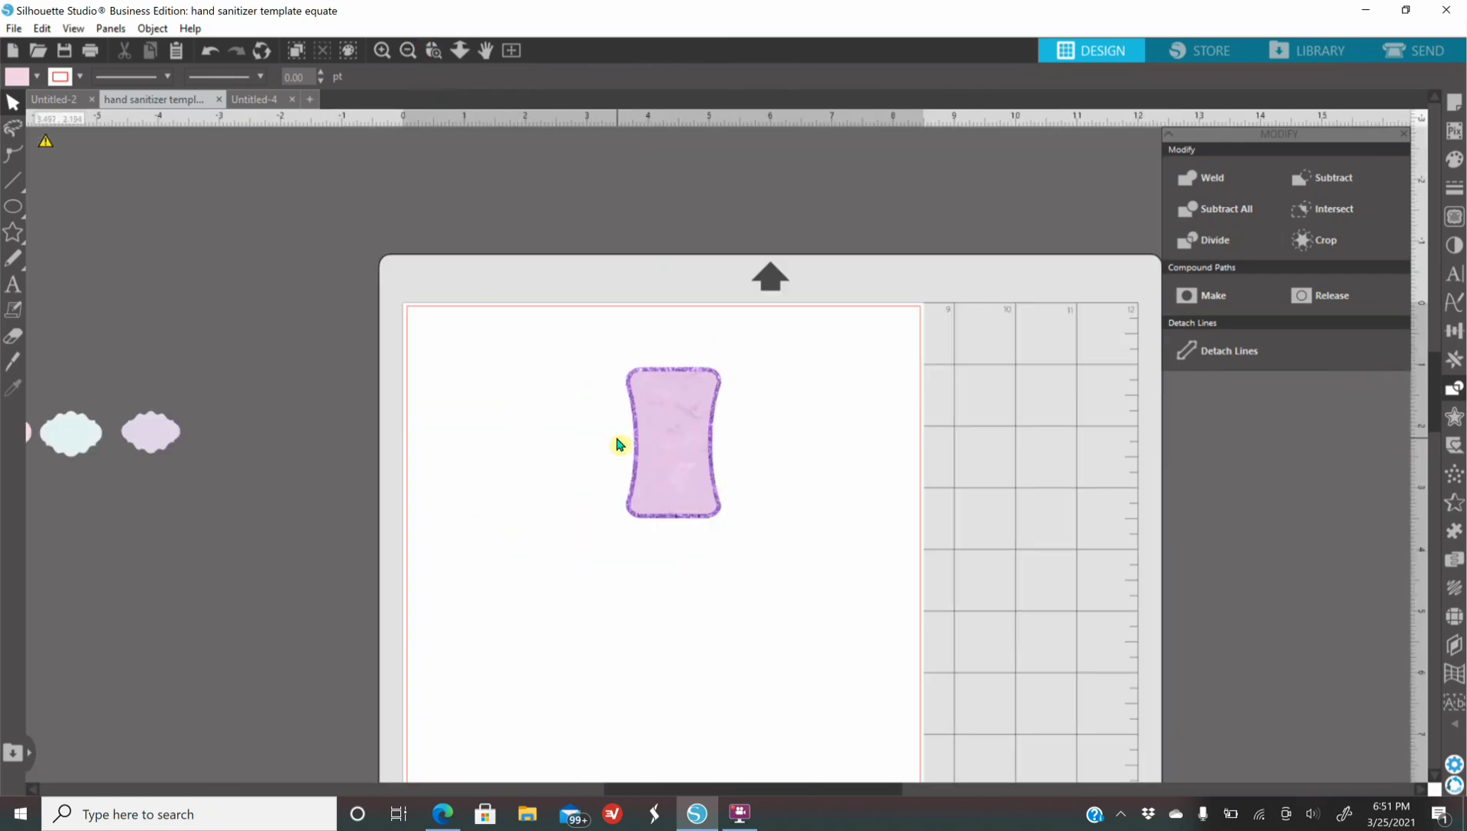
left_click(12, 30)
left_click(58, 144)
scroll(369, 241, "down", 10)
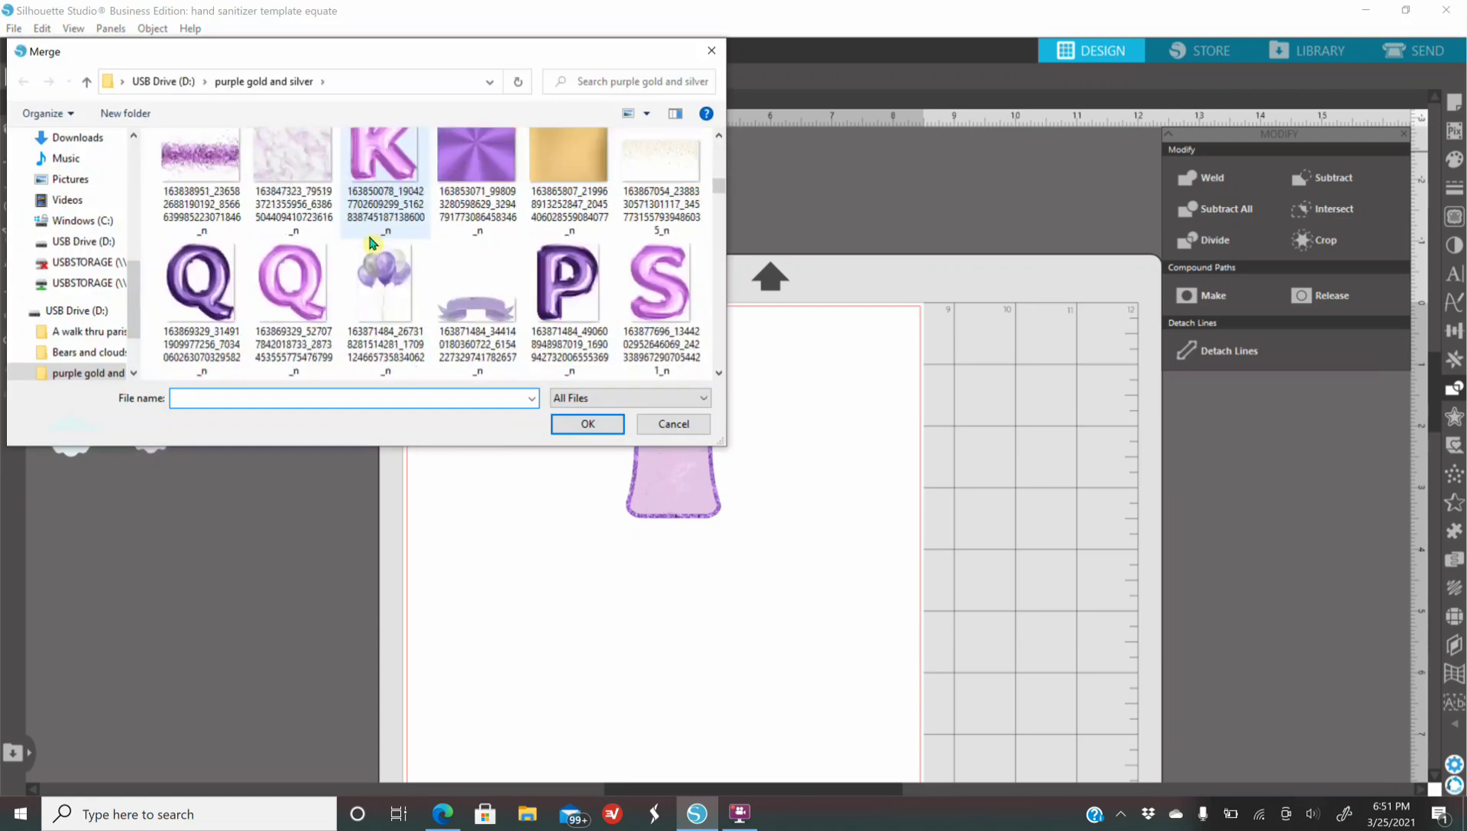
left_click(201, 296)
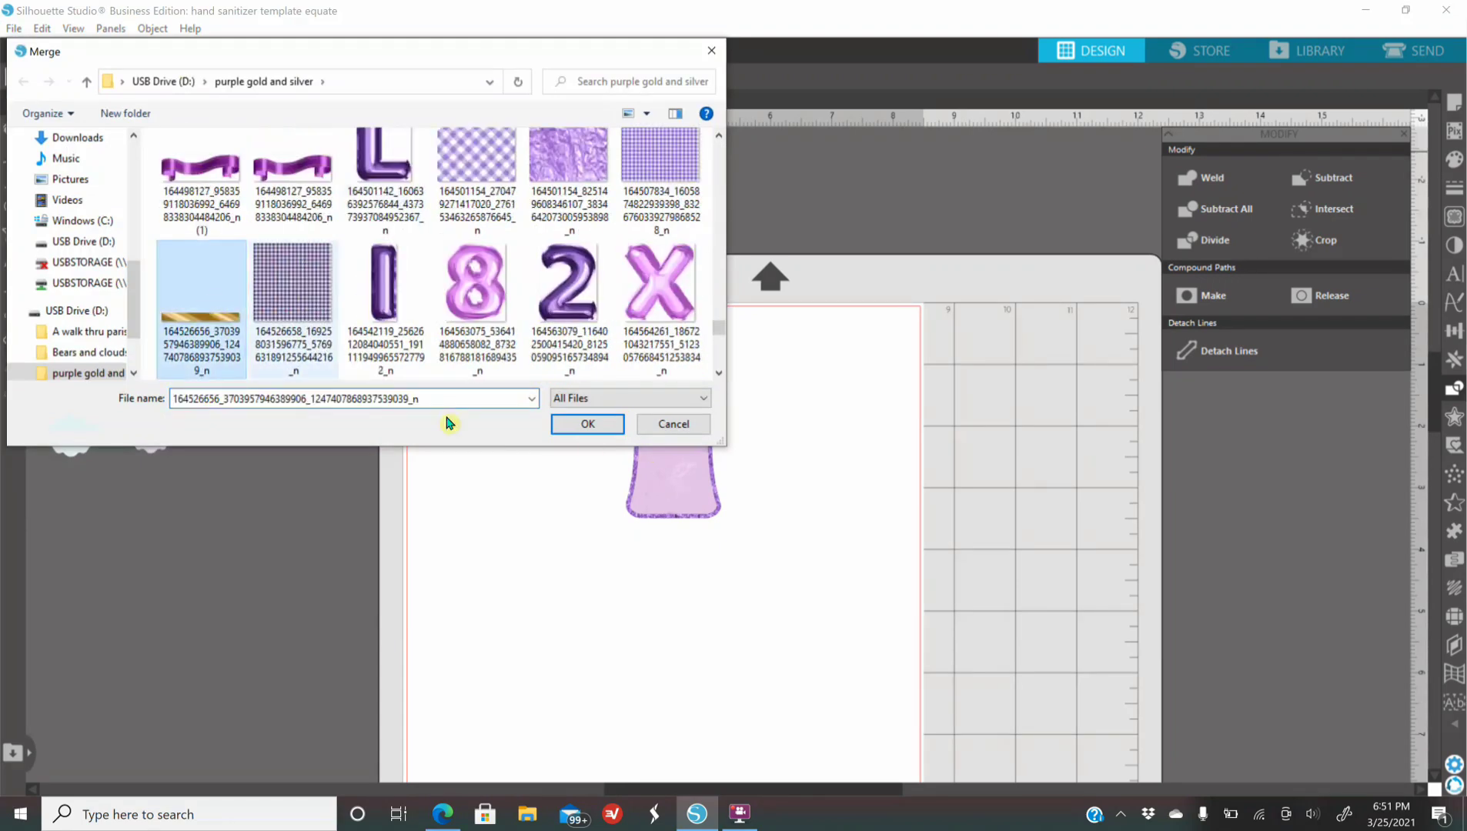
left_click(585, 426)
Step: Scale the gold strip down to about 7.93 in wide and 0.90 in tall, and place it below the label
left_click_drag(1113, 465, 1019, 614)
left_click_drag(298, 444, 405, 495)
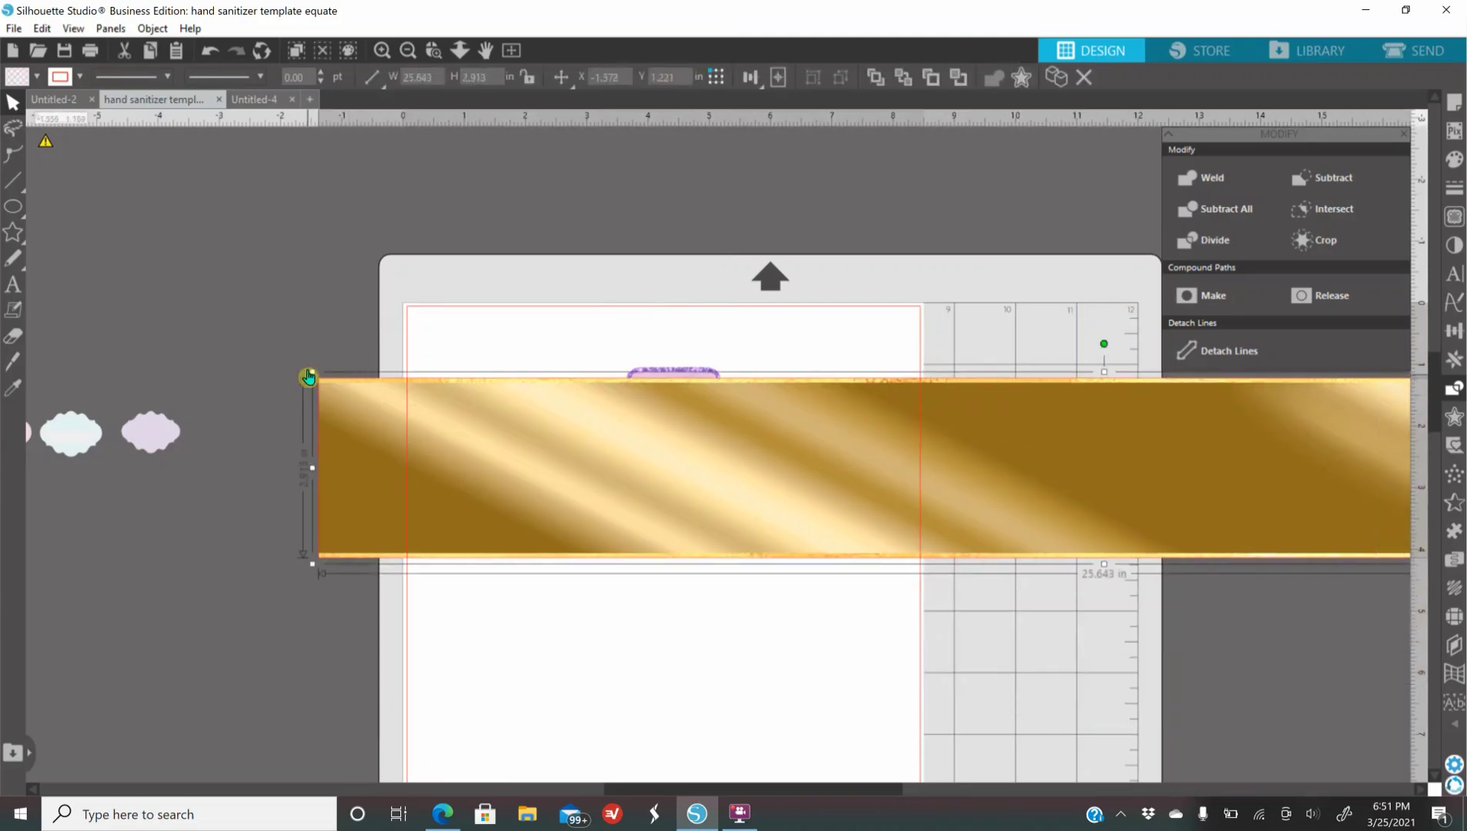
left_click_drag(311, 371, 773, 548)
left_click_drag(949, 599, 522, 590)
Step: Give the gold strip a transparent line color and place it across the middle of the label
left_click(1447, 214)
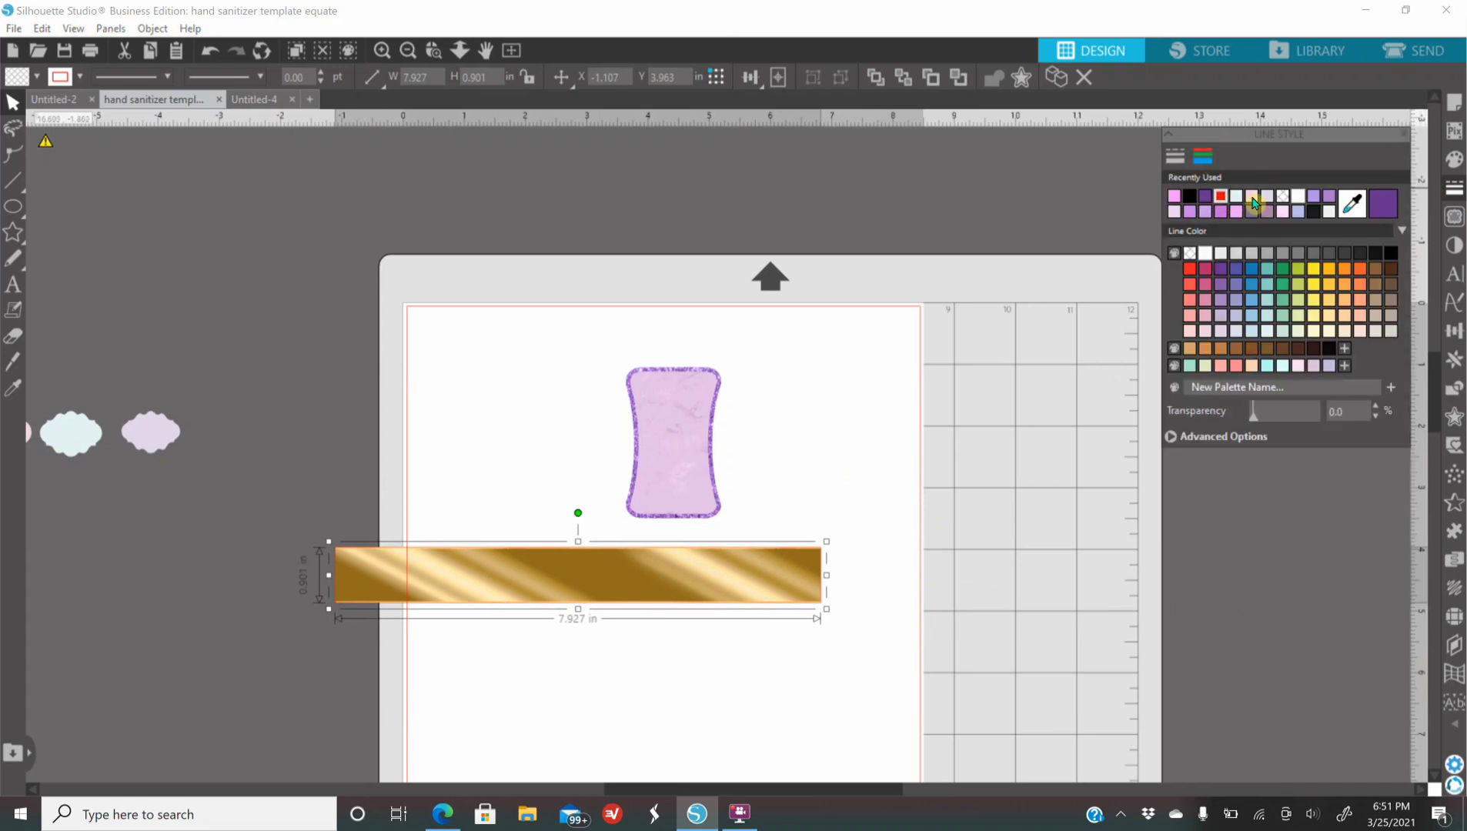
left_click(1285, 199)
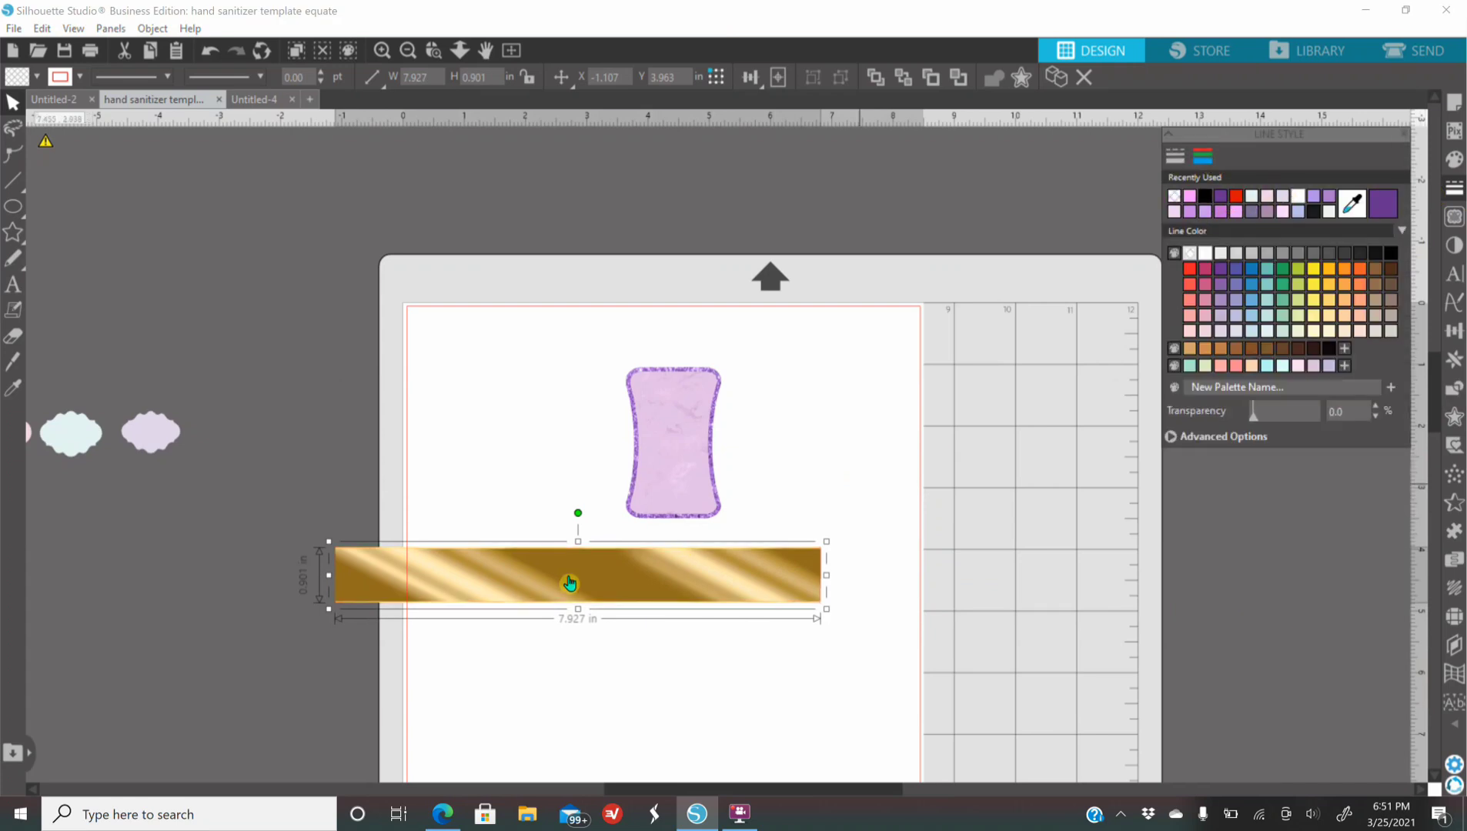
left_click(379, 51)
left_click(380, 51)
left_click_drag(713, 694, 854, 439)
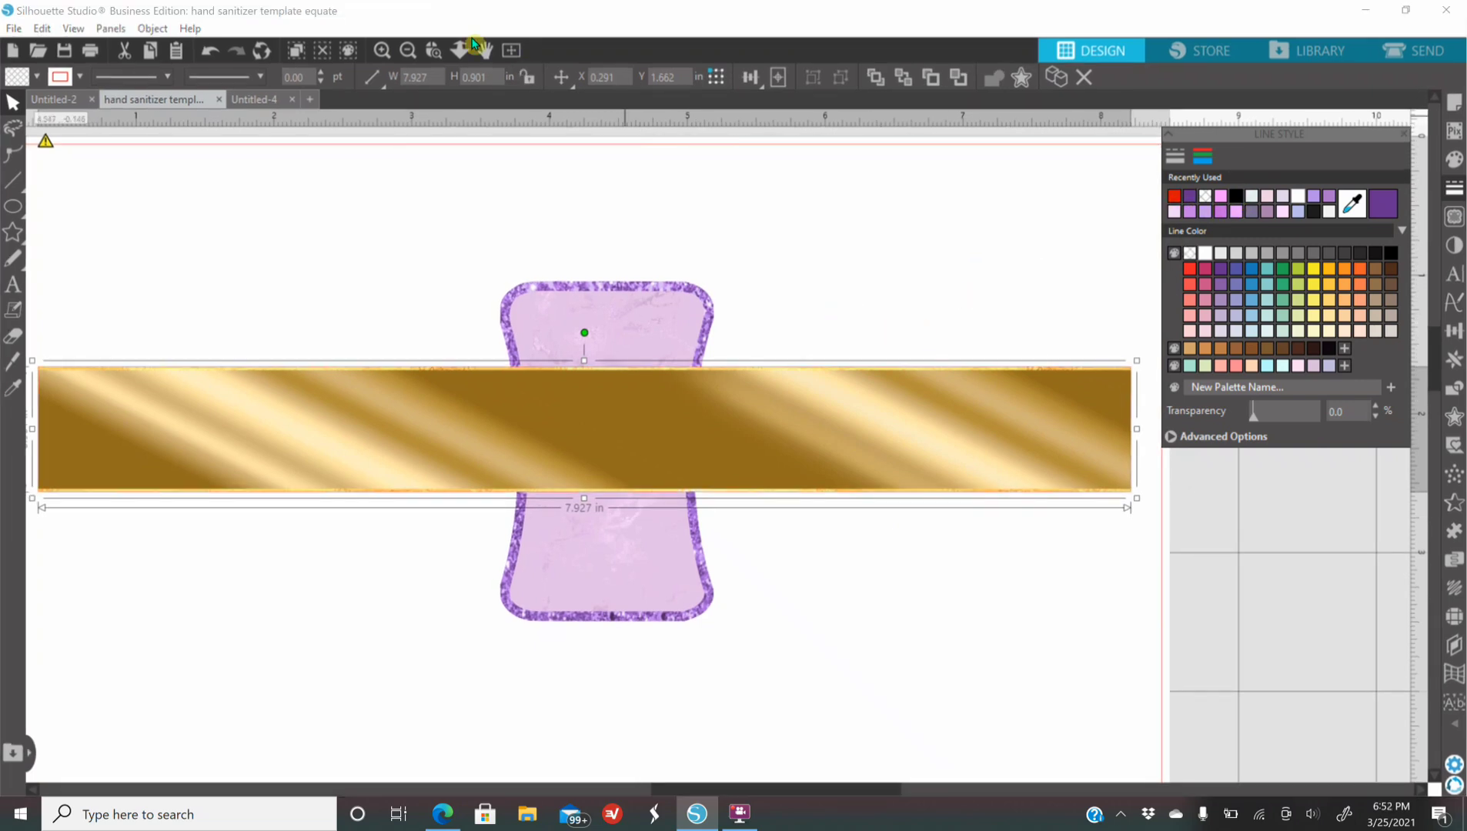
Step: Reapply the transparent line color to the gold strip while checking its lower edge up close
left_click(382, 52)
left_click(382, 51)
left_click(381, 51)
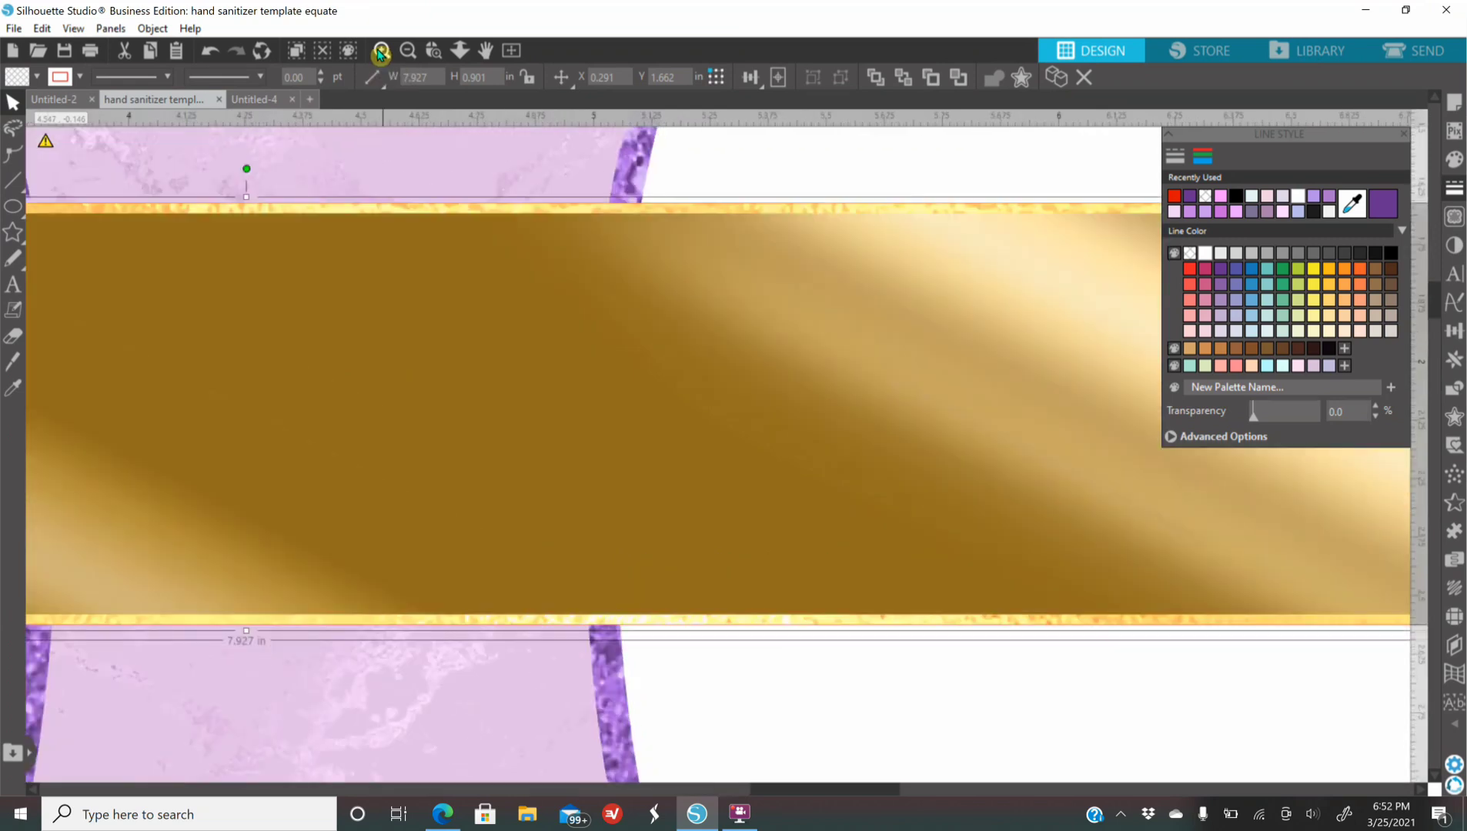
left_click(382, 52)
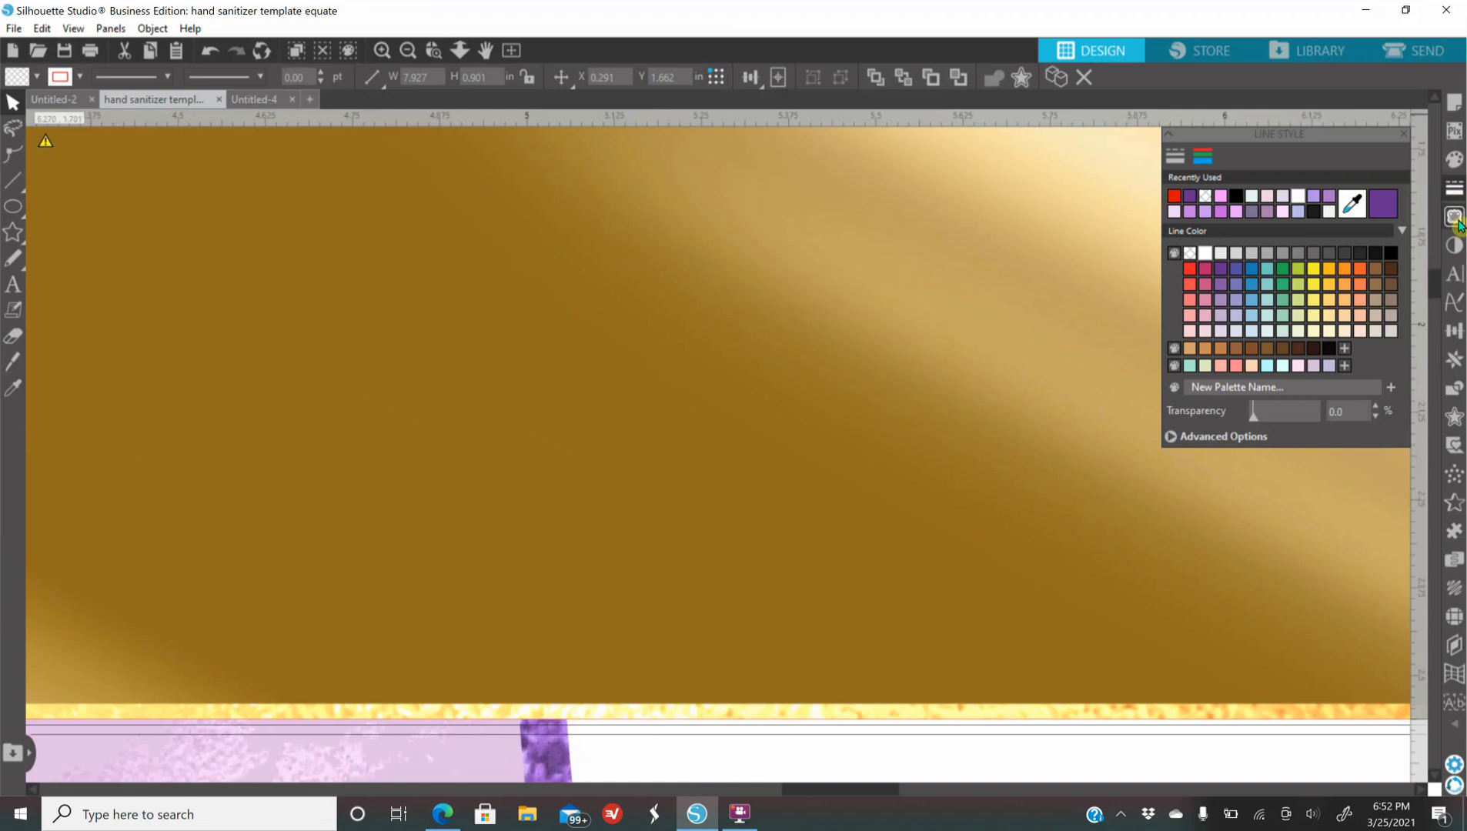
left_click(1206, 198)
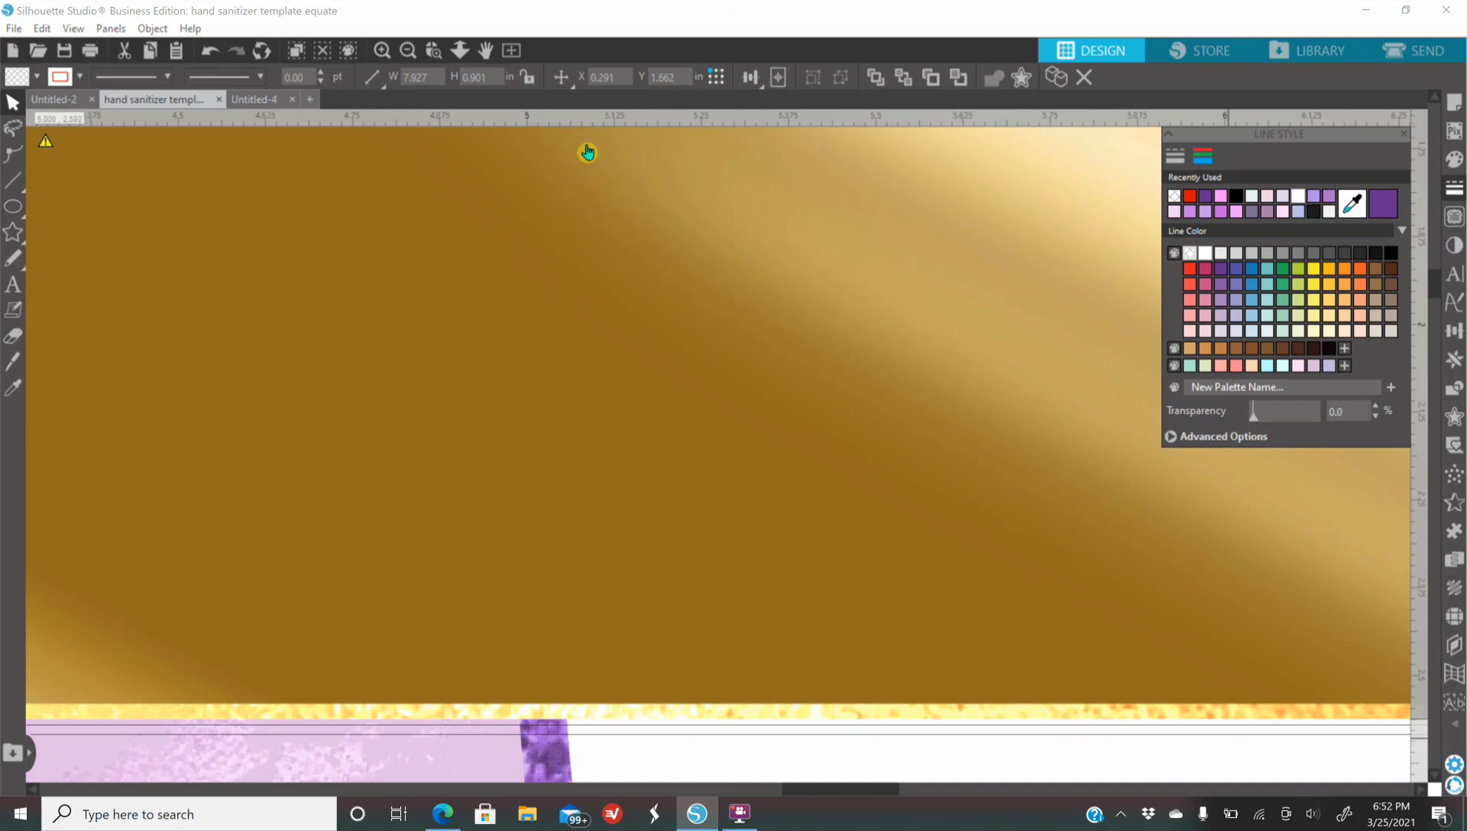
Step: Scale the gold strip down to about 3.00 in wide and 0.34 in tall, and lay it across the label's middle
left_click(408, 51)
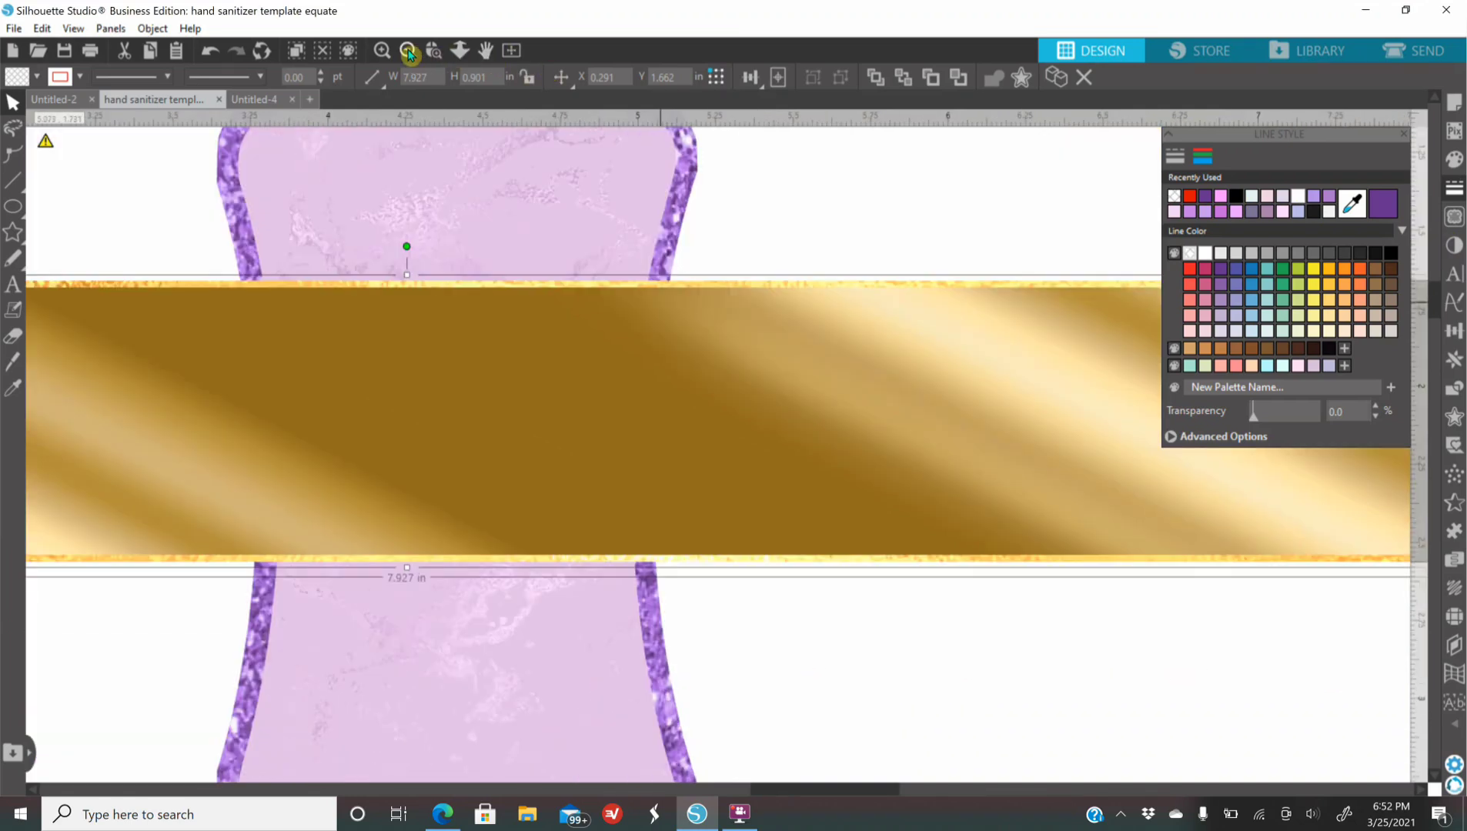
left_click(408, 51)
left_click_drag(714, 474, 826, 530)
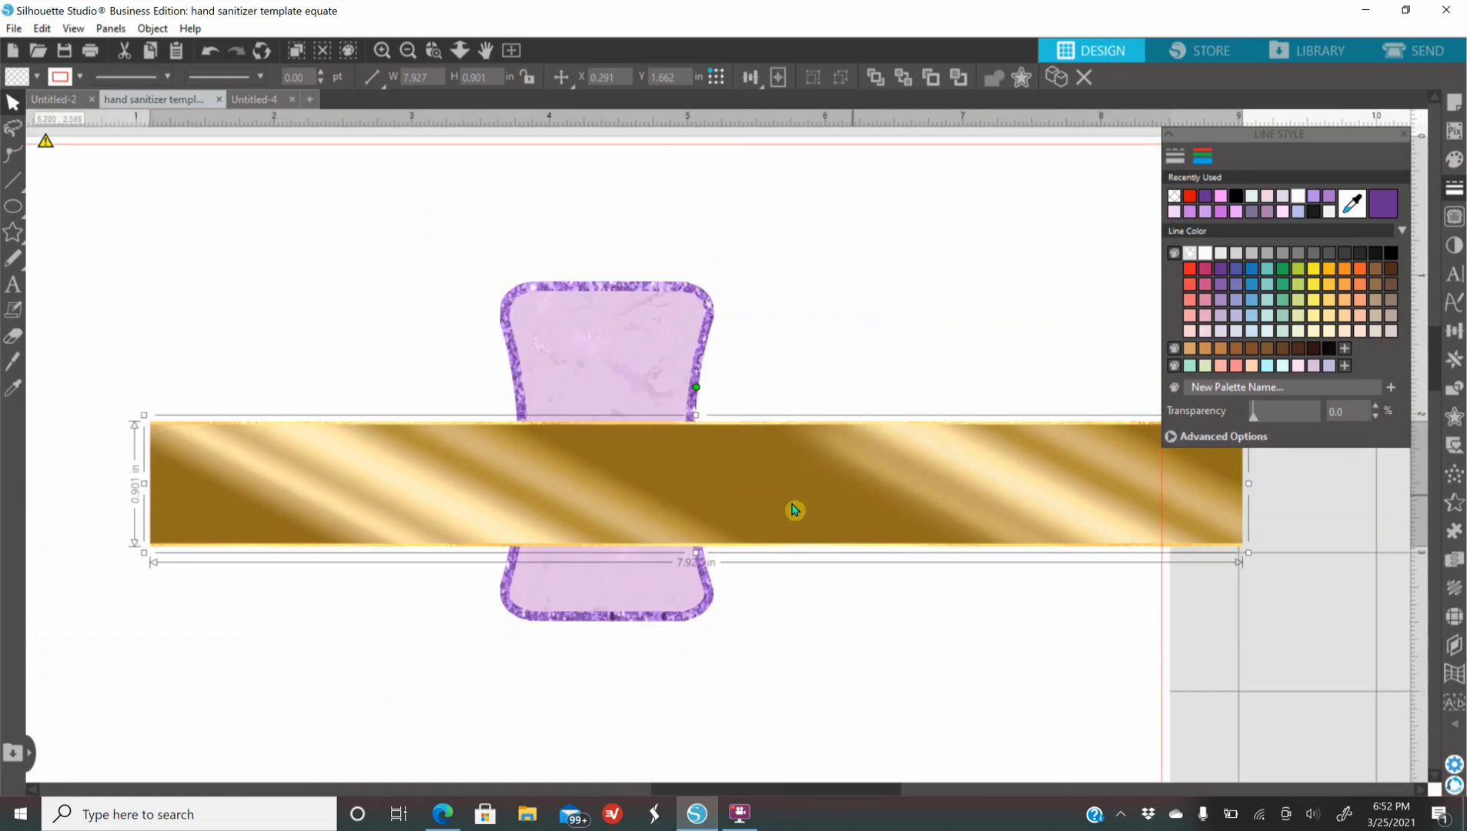
left_click_drag(146, 413, 839, 596)
left_click_drag(1065, 520, 619, 423)
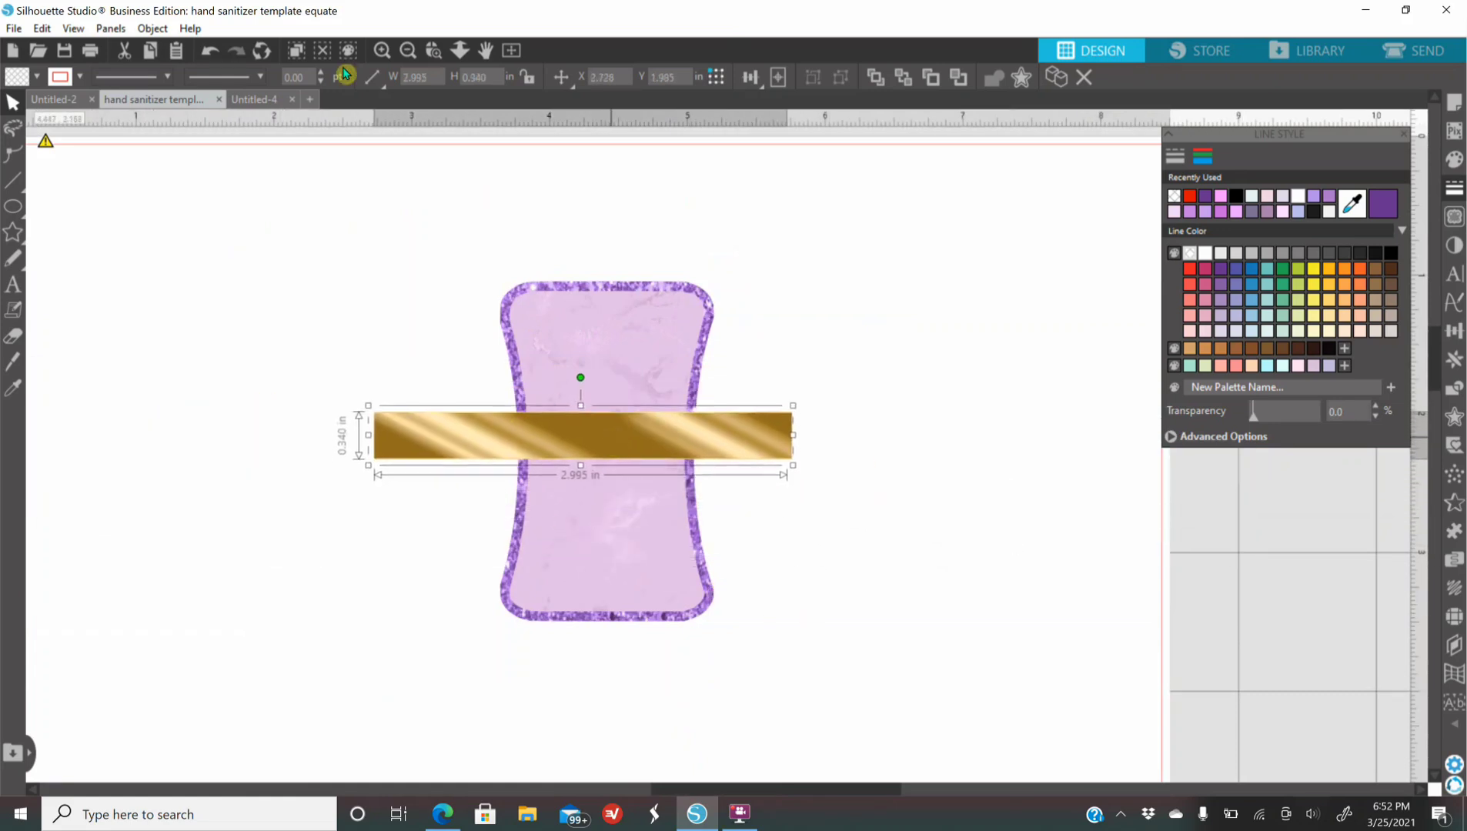
Step: Try the gold strip lower on the label and move it back up to the middle
left_click(382, 50)
left_click(381, 50)
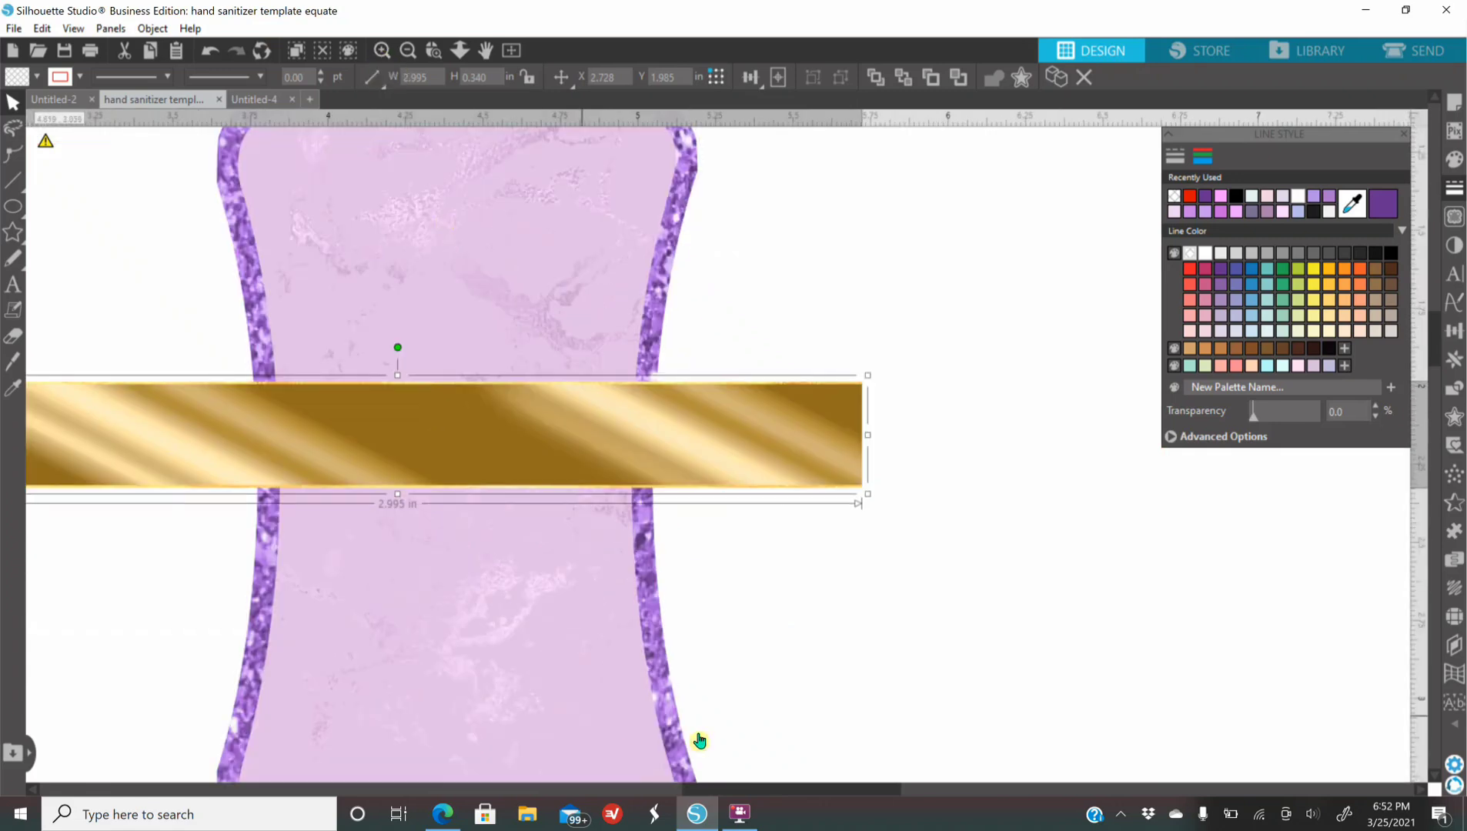
left_click_drag(739, 789, 777, 816)
left_click_drag(802, 498, 973, 747)
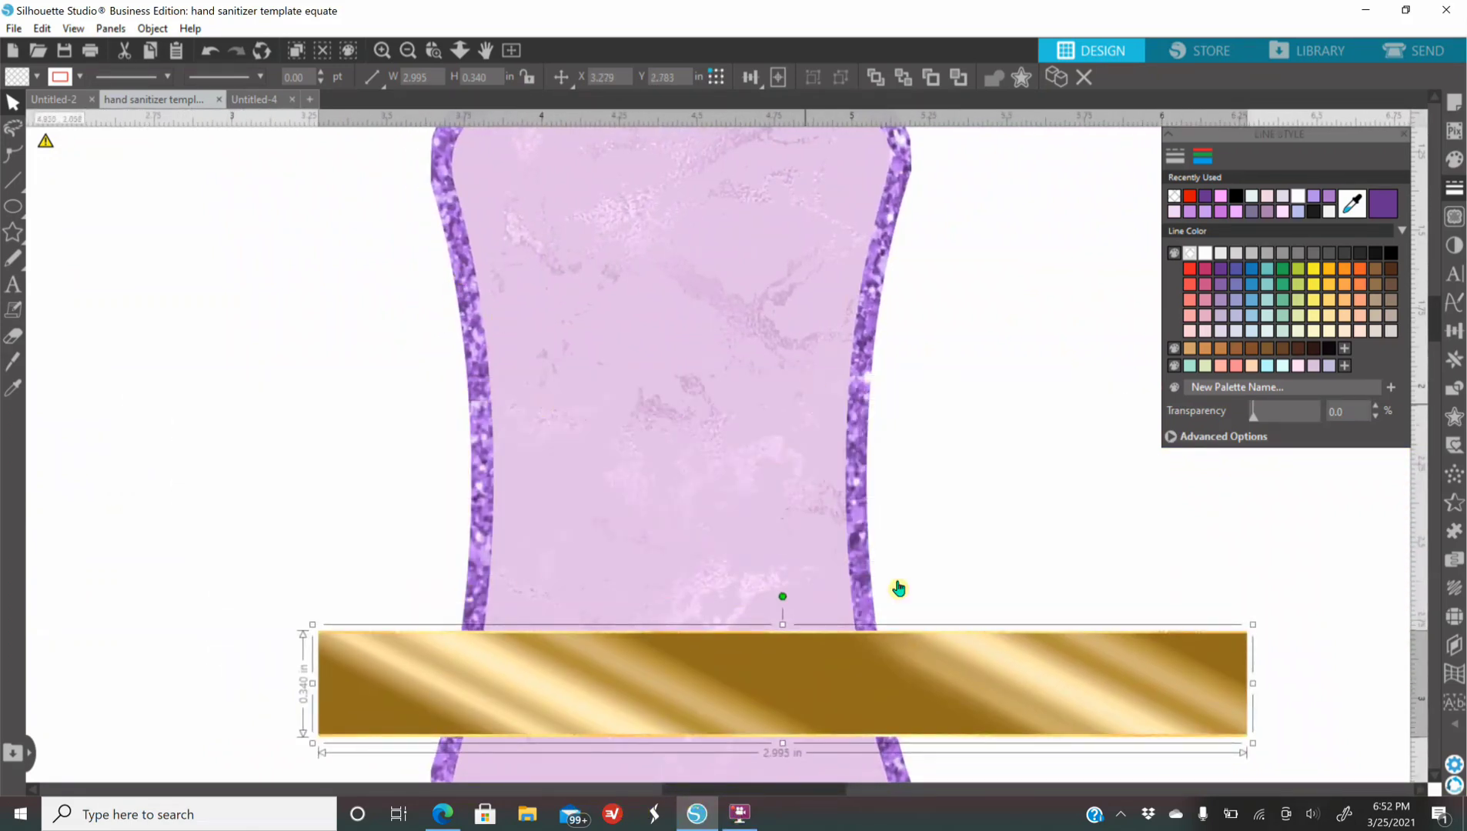
left_click(956, 610)
left_click_drag(772, 696, 802, 498)
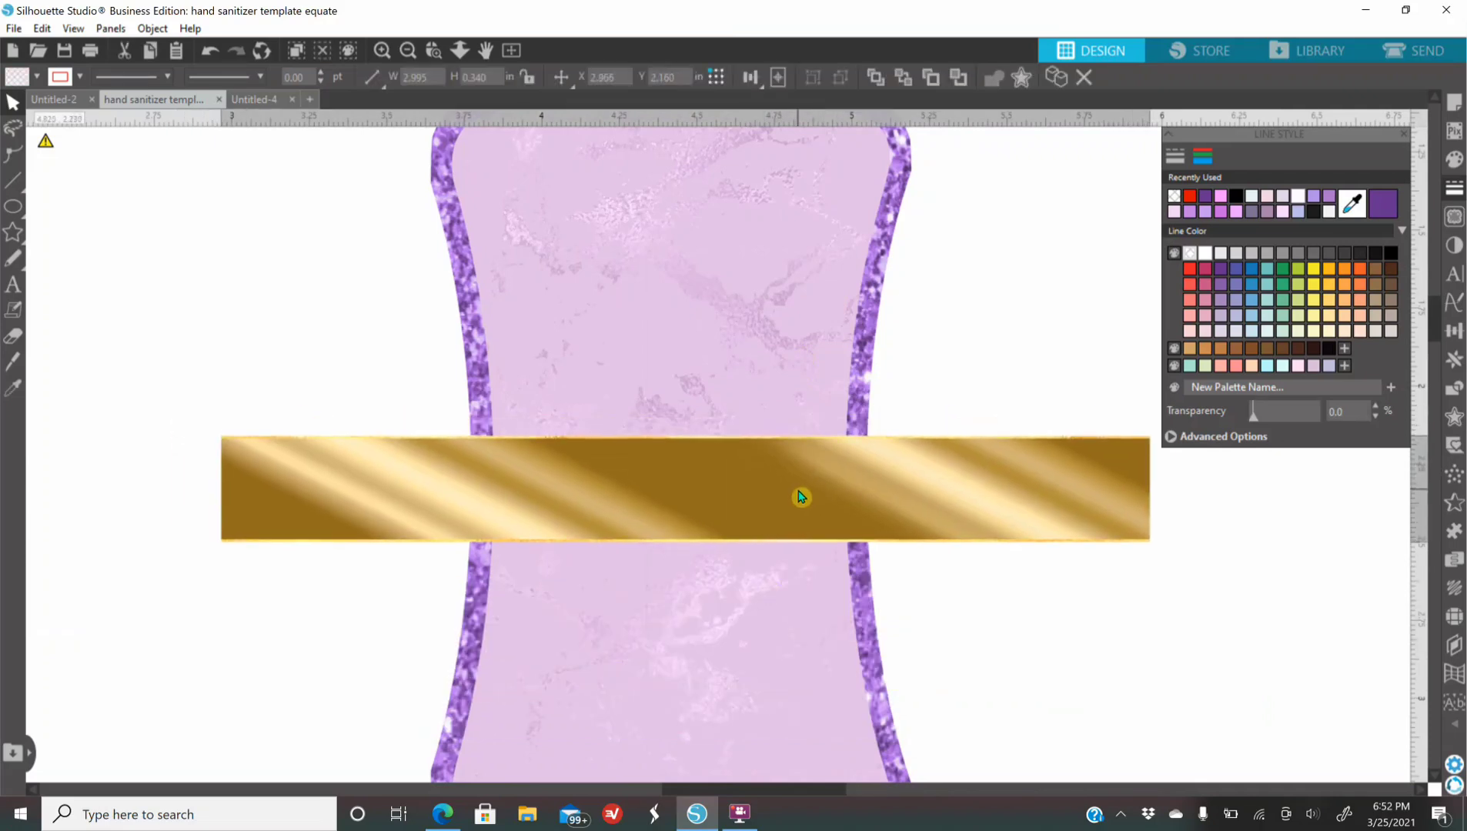
Step: Scale the gold strip down to about 2.02 in wide and 0.23 in tall, starting at the left glitter border's inner edge
left_click(347, 589)
left_click(328, 494)
left_click_drag(211, 548, 524, 559)
left_click_drag(609, 490, 600, 490)
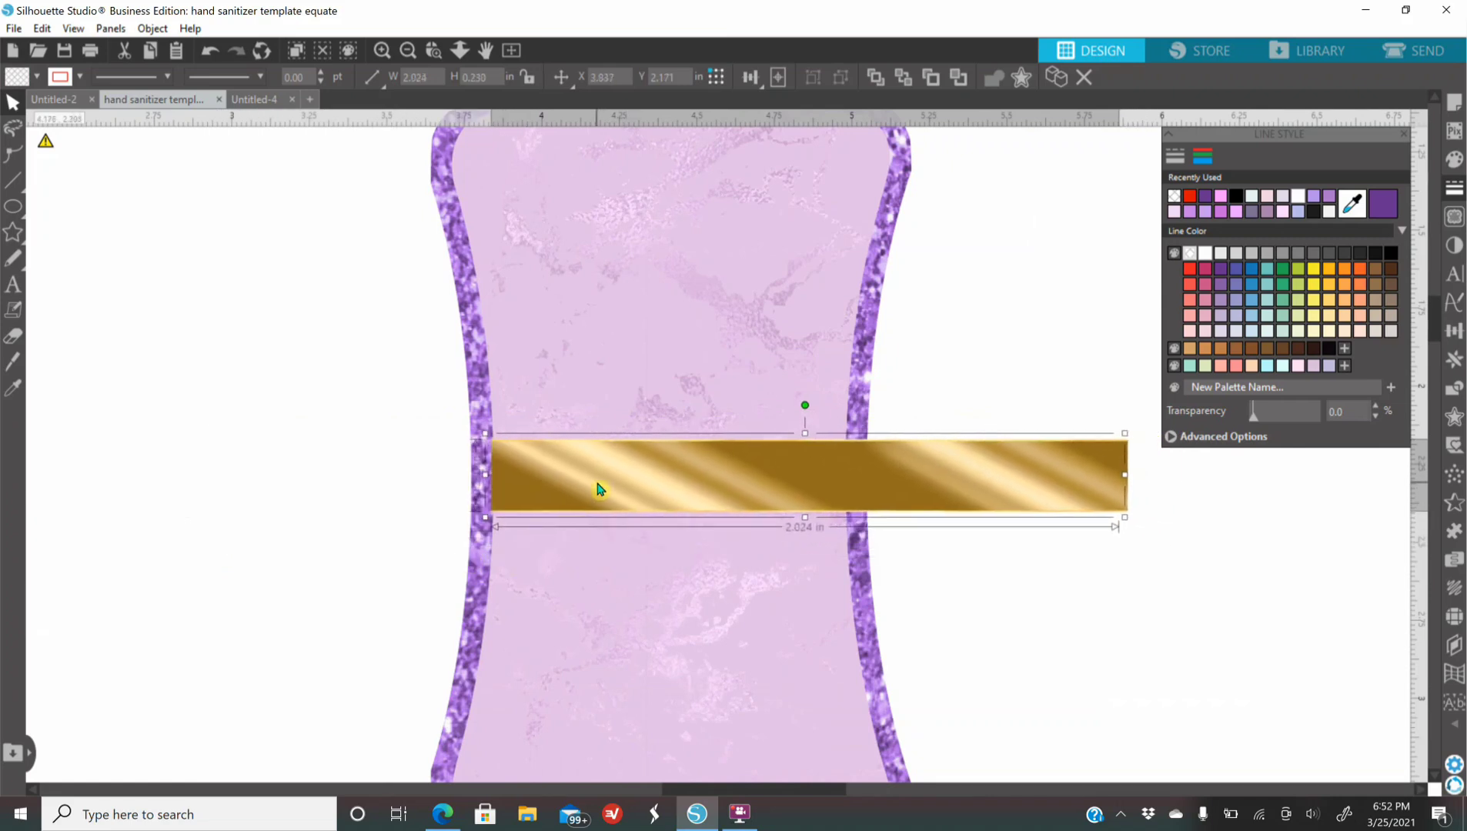
Step: Try the gold strip at about 1.10 in wide, enlarge it to about 2.09 in, and center it across the label's waist
left_click_drag(1126, 514, 834, 548)
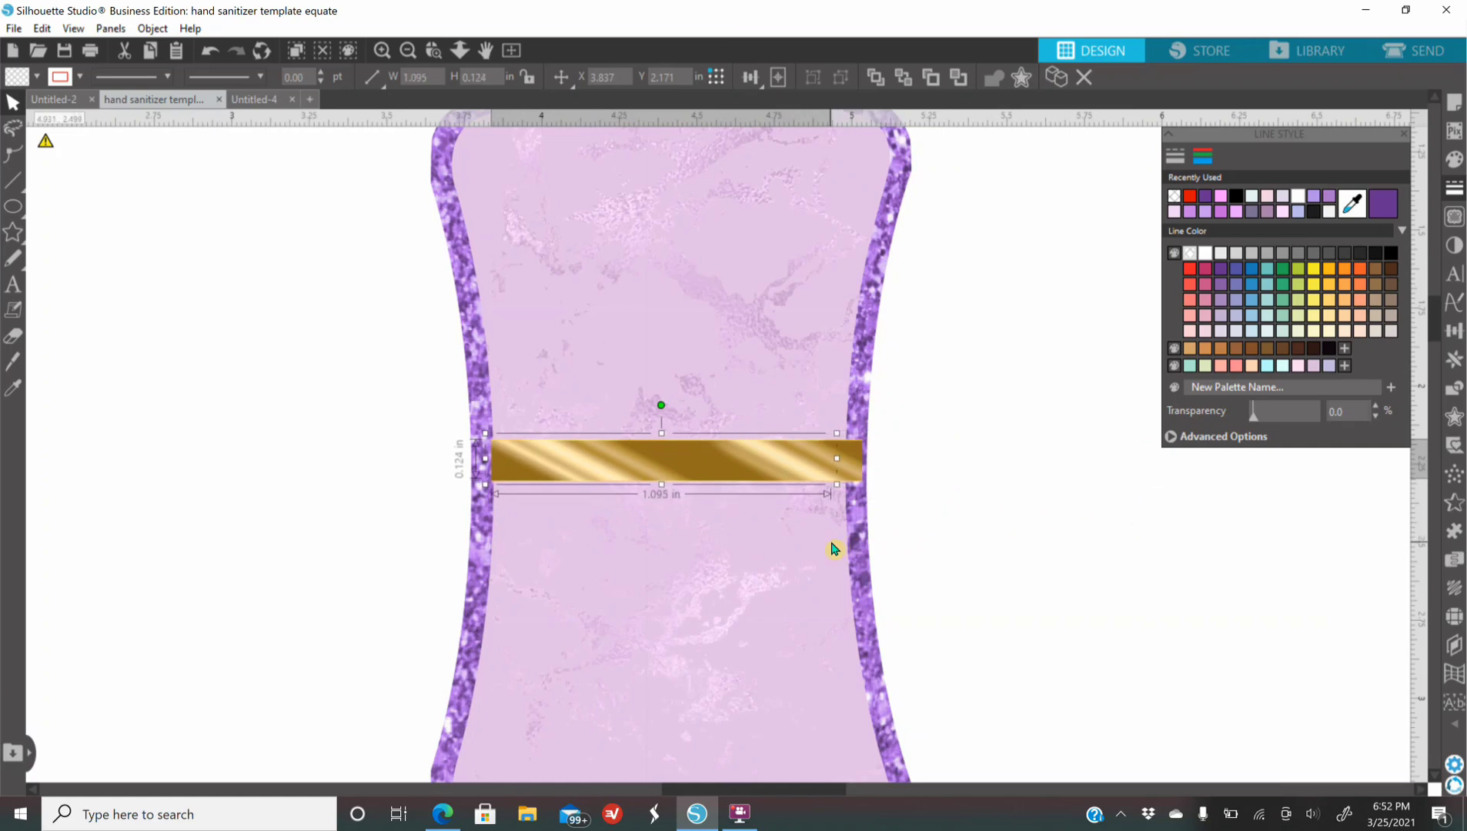
left_click_drag(737, 471, 733, 483)
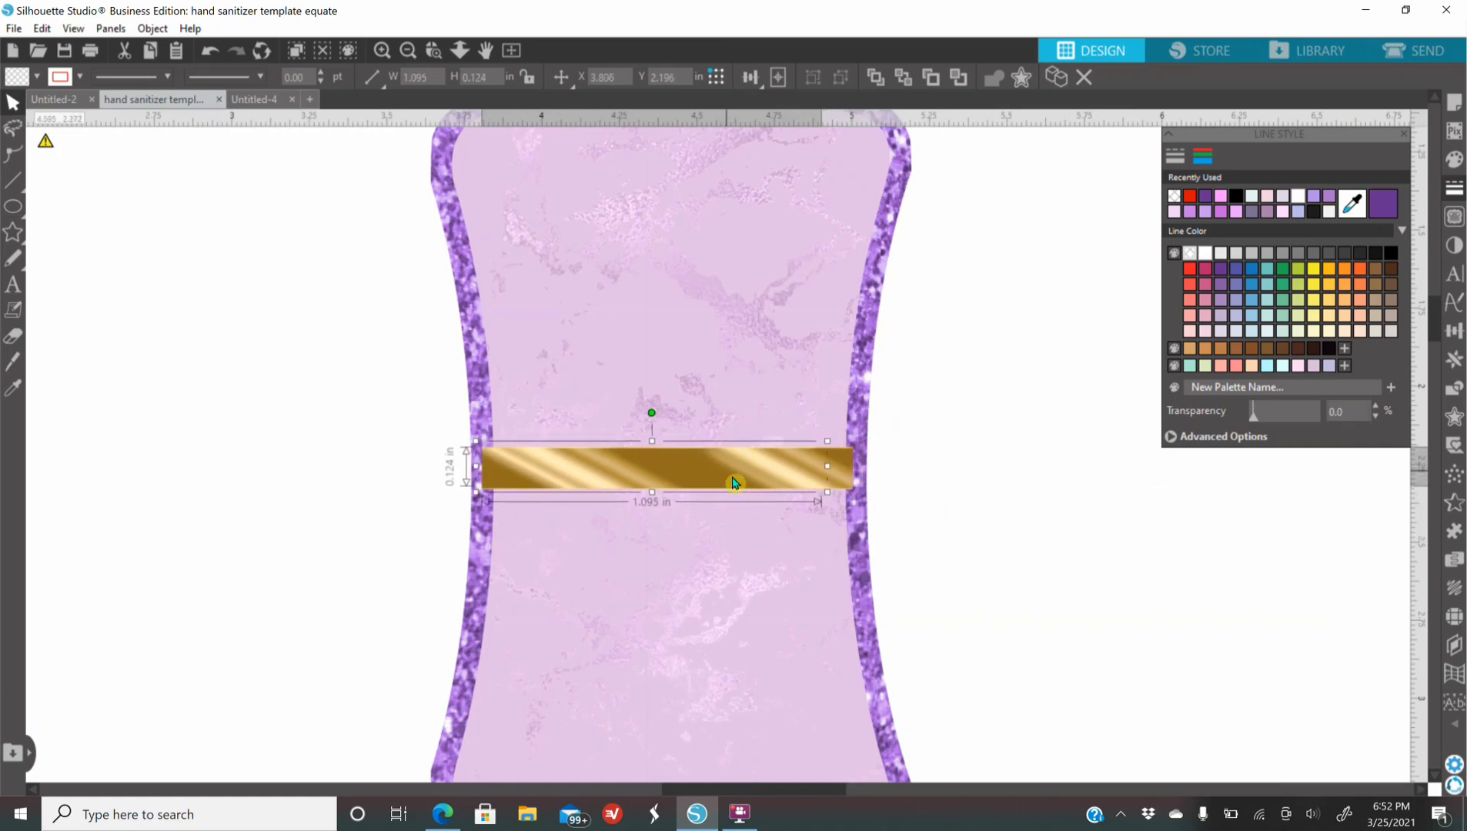
left_click_drag(836, 502, 1108, 639)
left_click_drag(1064, 524, 931, 535)
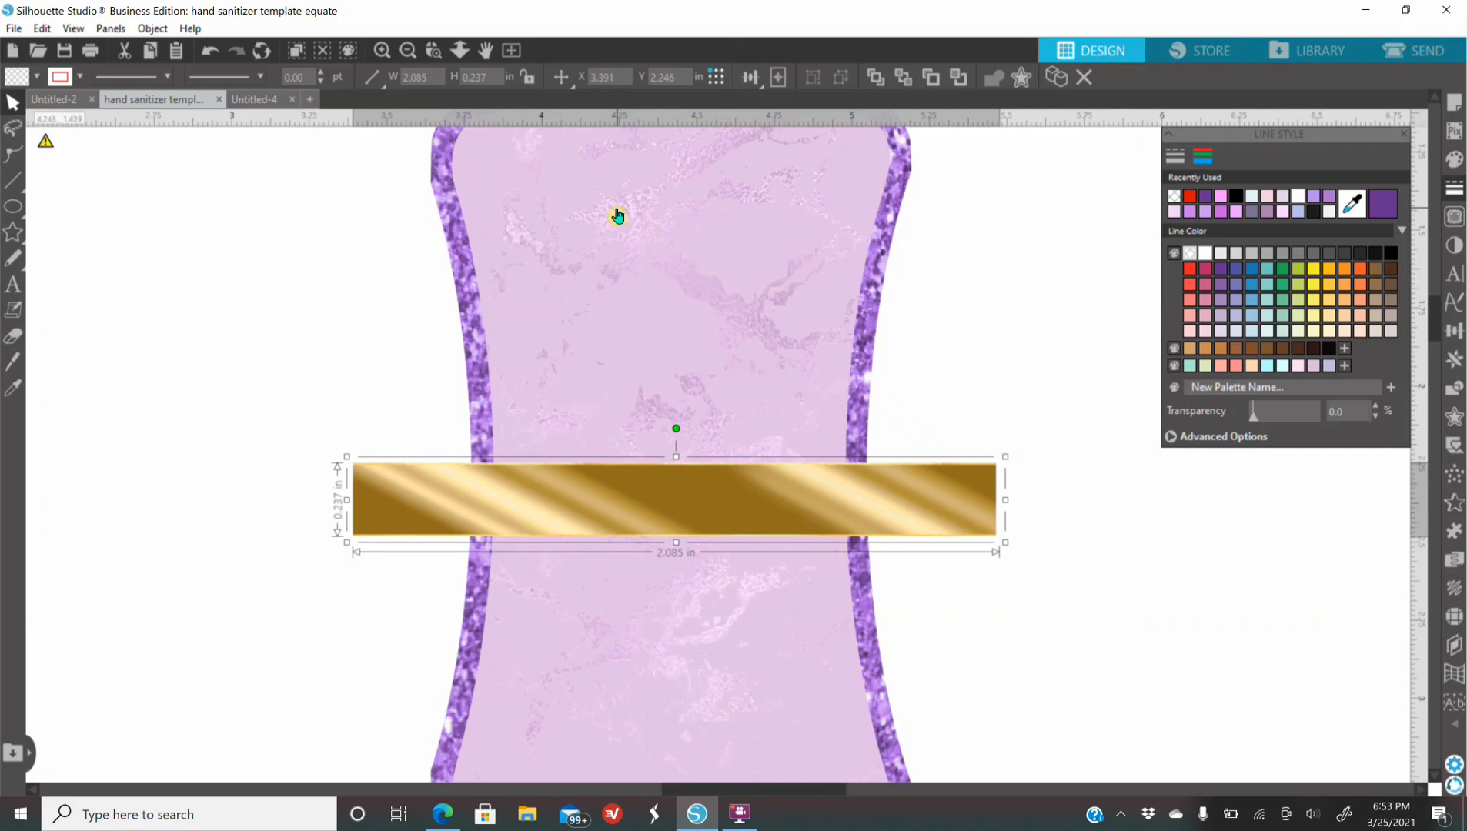
Step: Move the gold strip off the label and group the label's marble and glitter layers
left_click(409, 50)
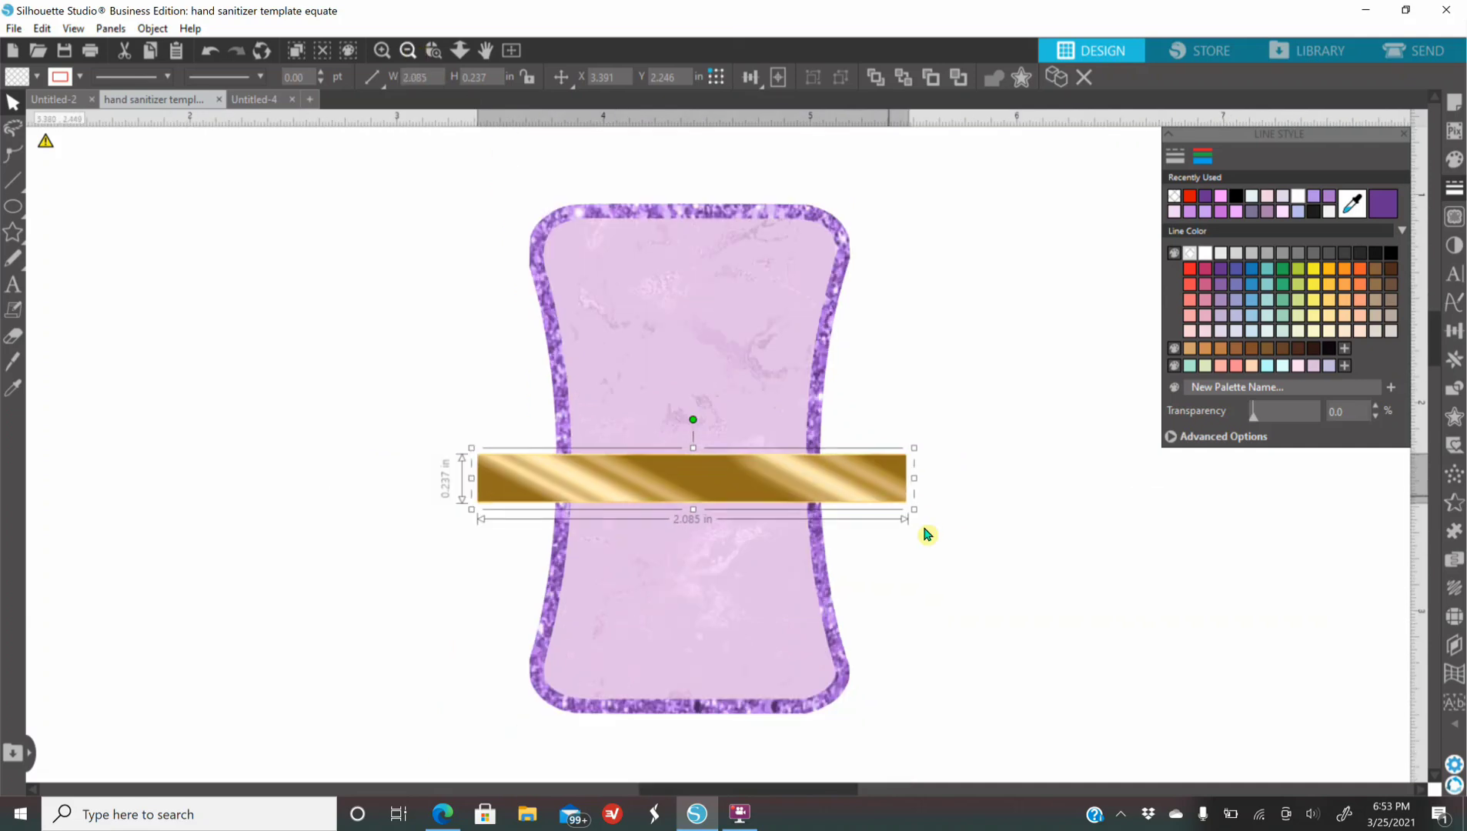
left_click_drag(877, 481, 875, 500)
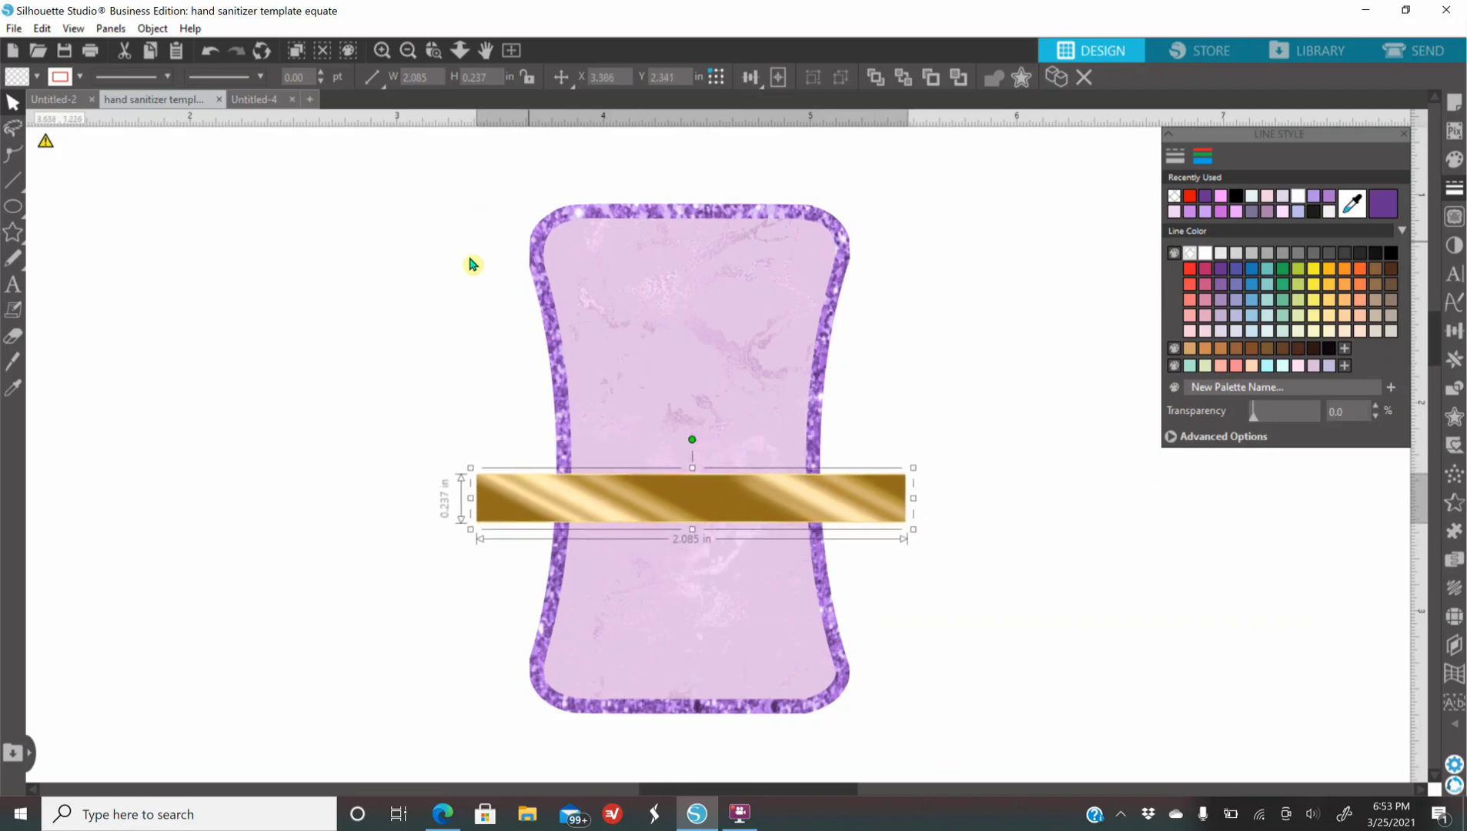
left_click_drag(858, 516, 1307, 595)
left_click_drag(448, 315, 747, 471)
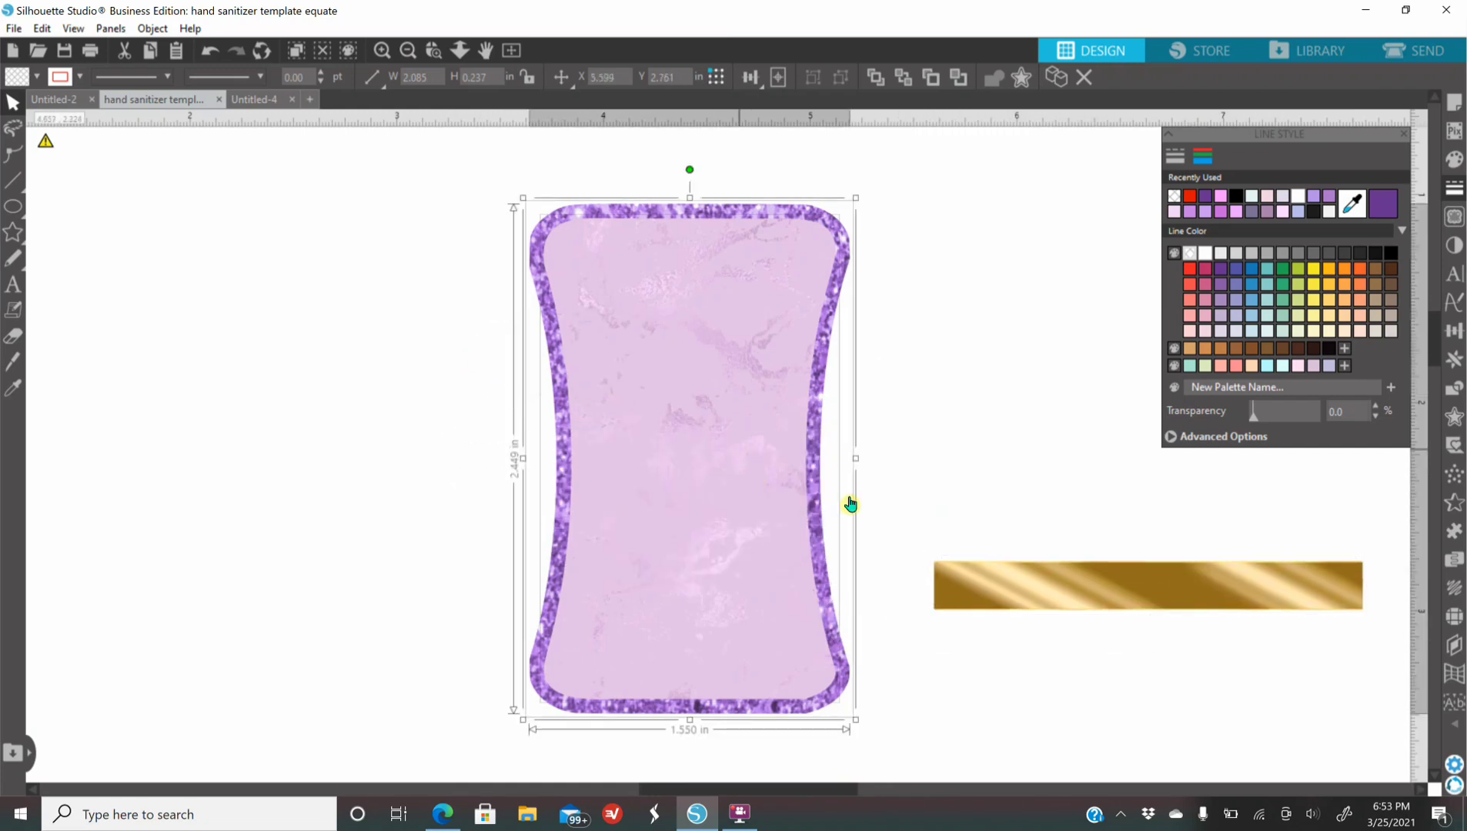
right_click(628, 408)
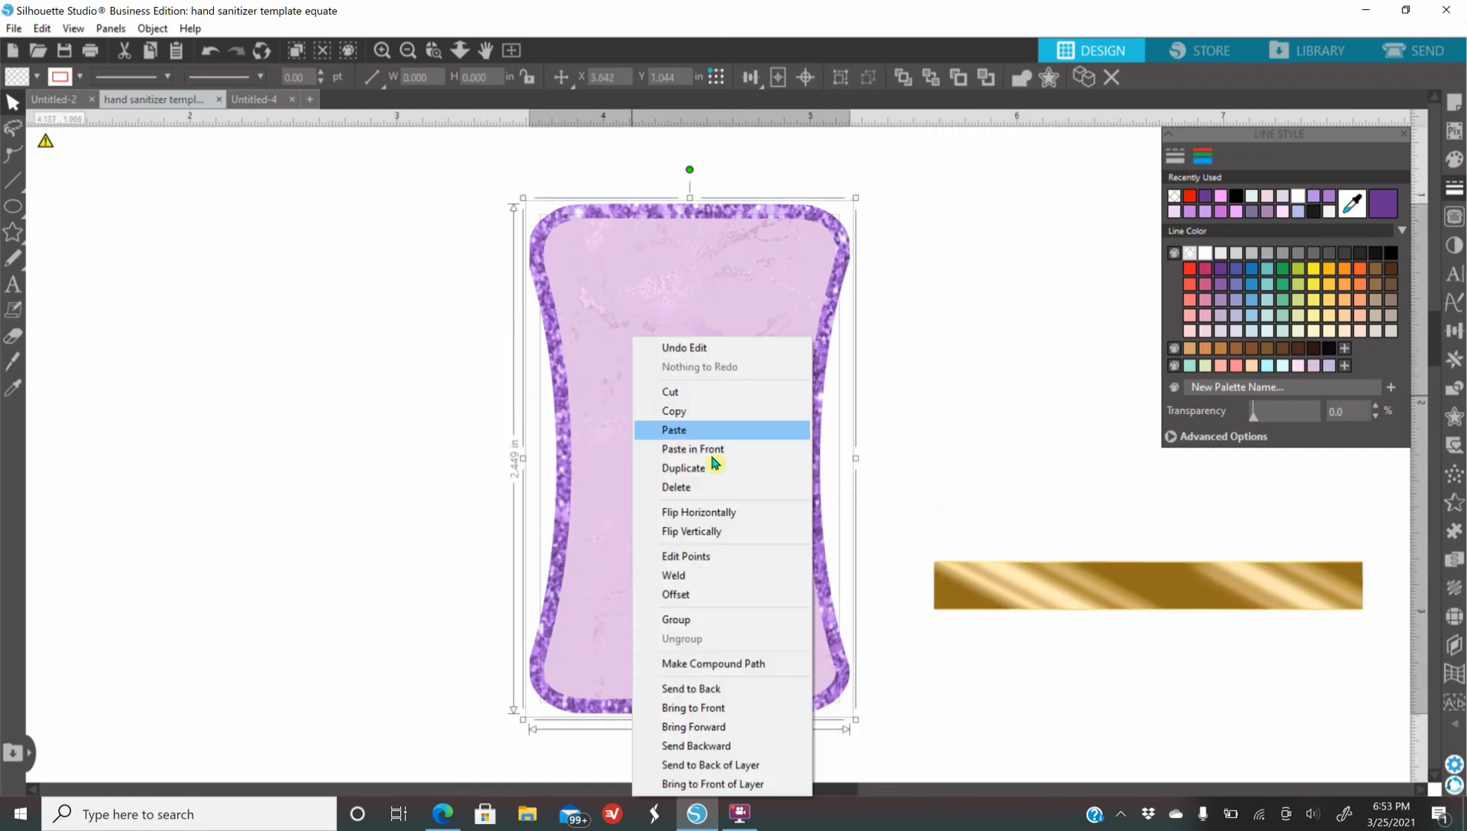
left_click(698, 617)
Step: Lay the gold strip back over the label and align the strip and label on a common center
left_click_drag(1169, 606, 747, 579)
left_click(446, 481)
left_click_drag(295, 233, 1070, 707)
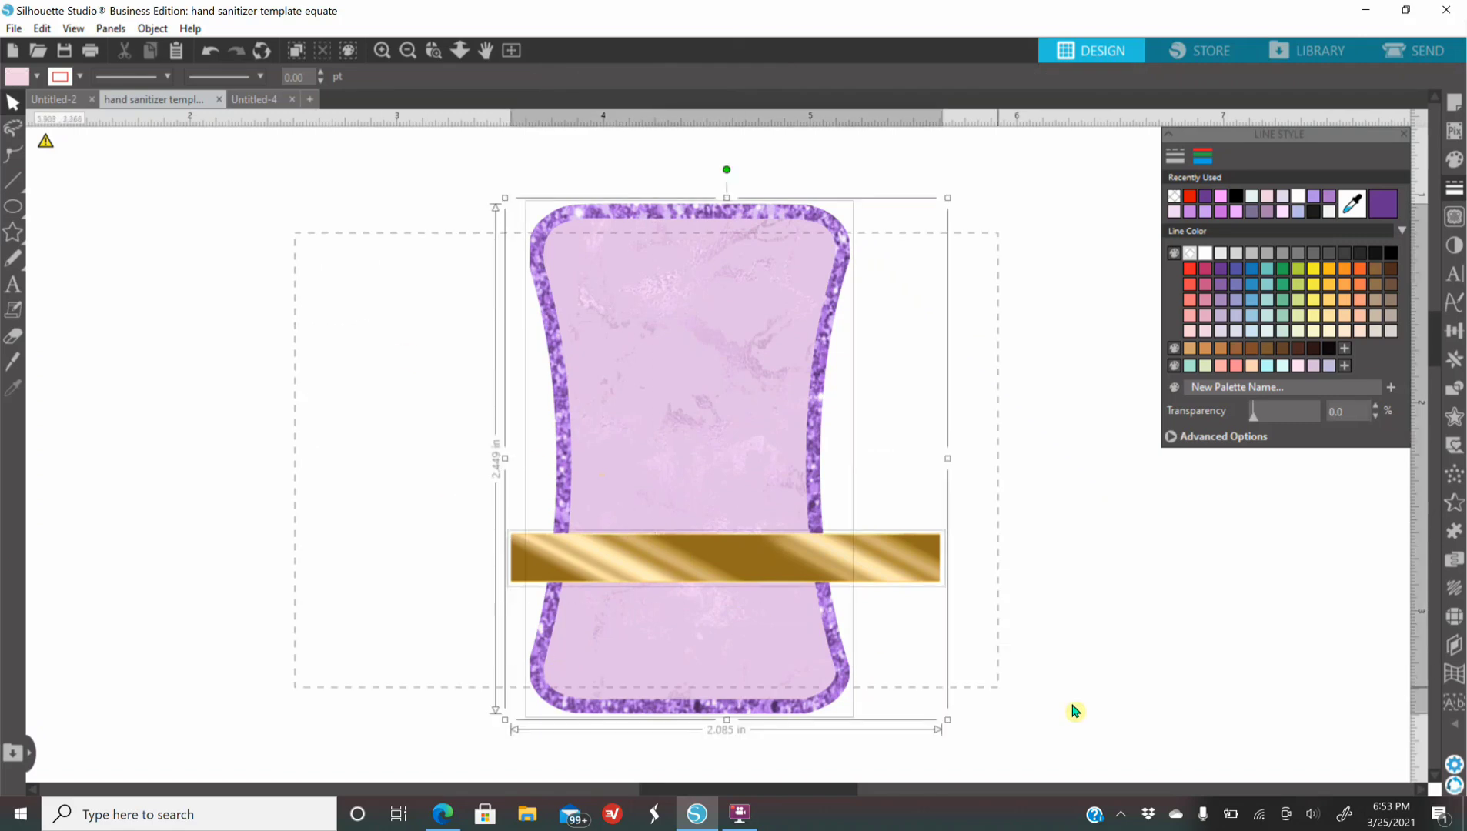
left_click(1444, 331)
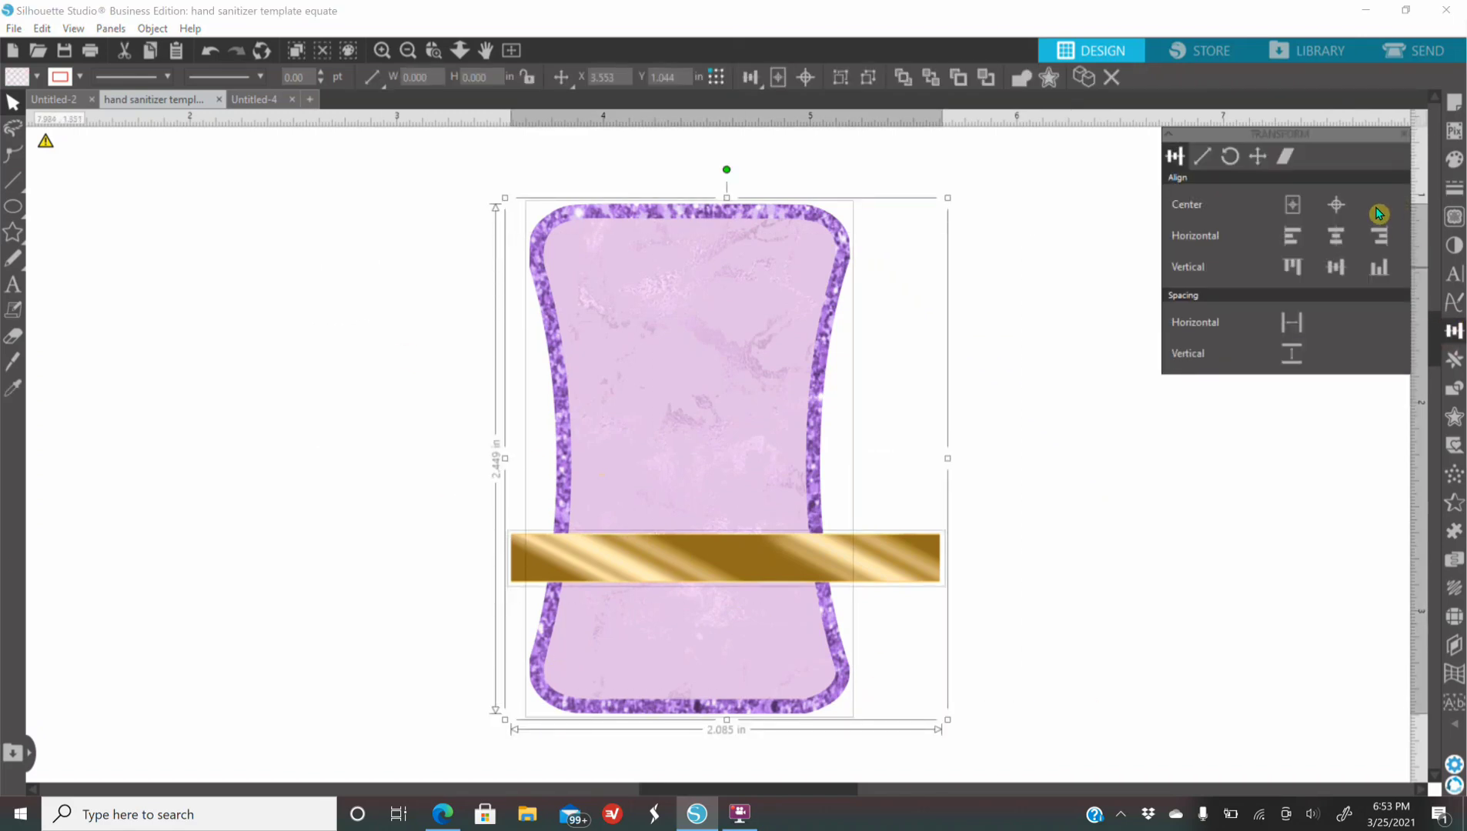
left_click(1337, 206)
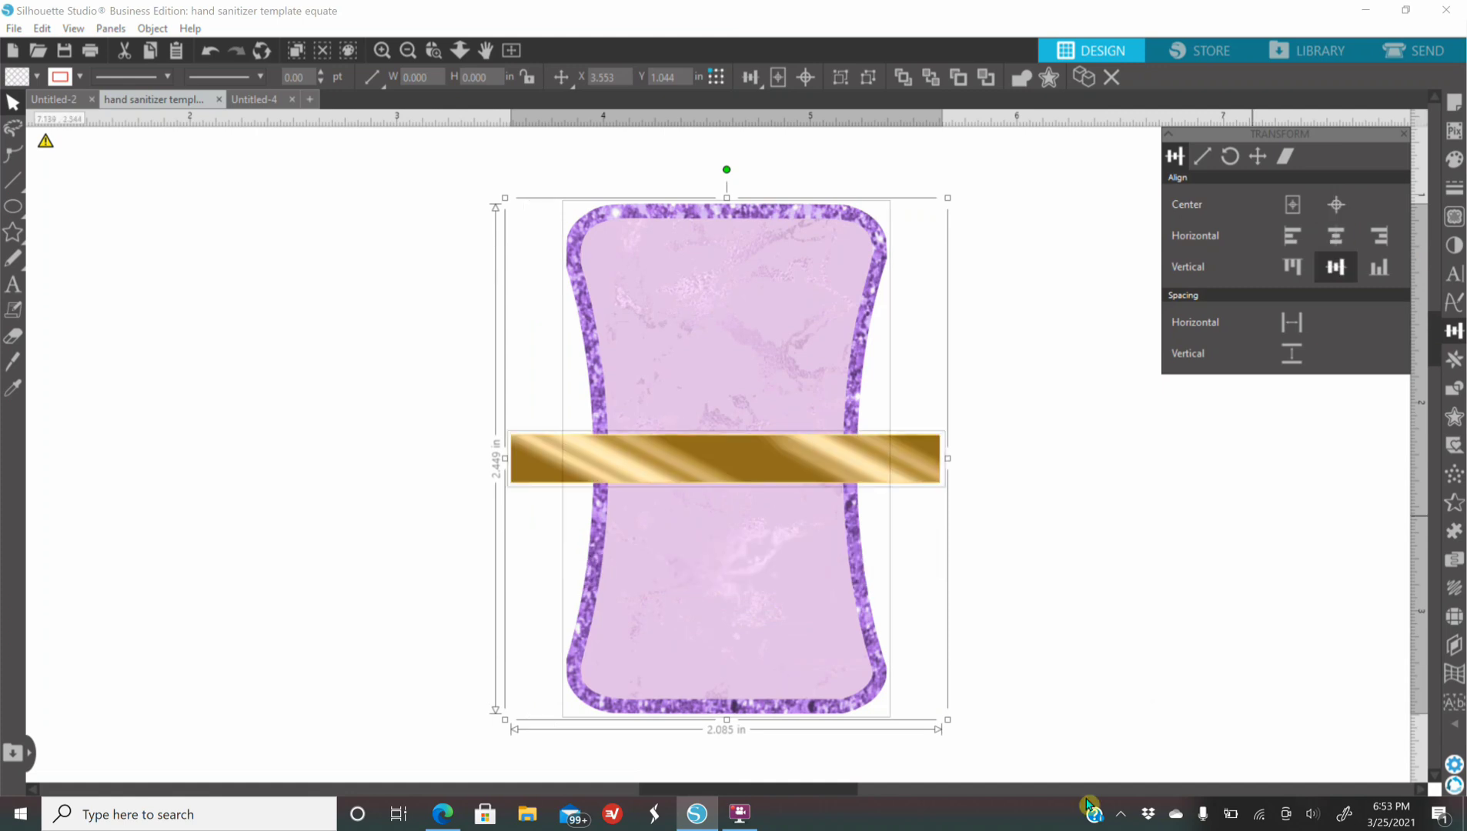
left_click(1149, 616)
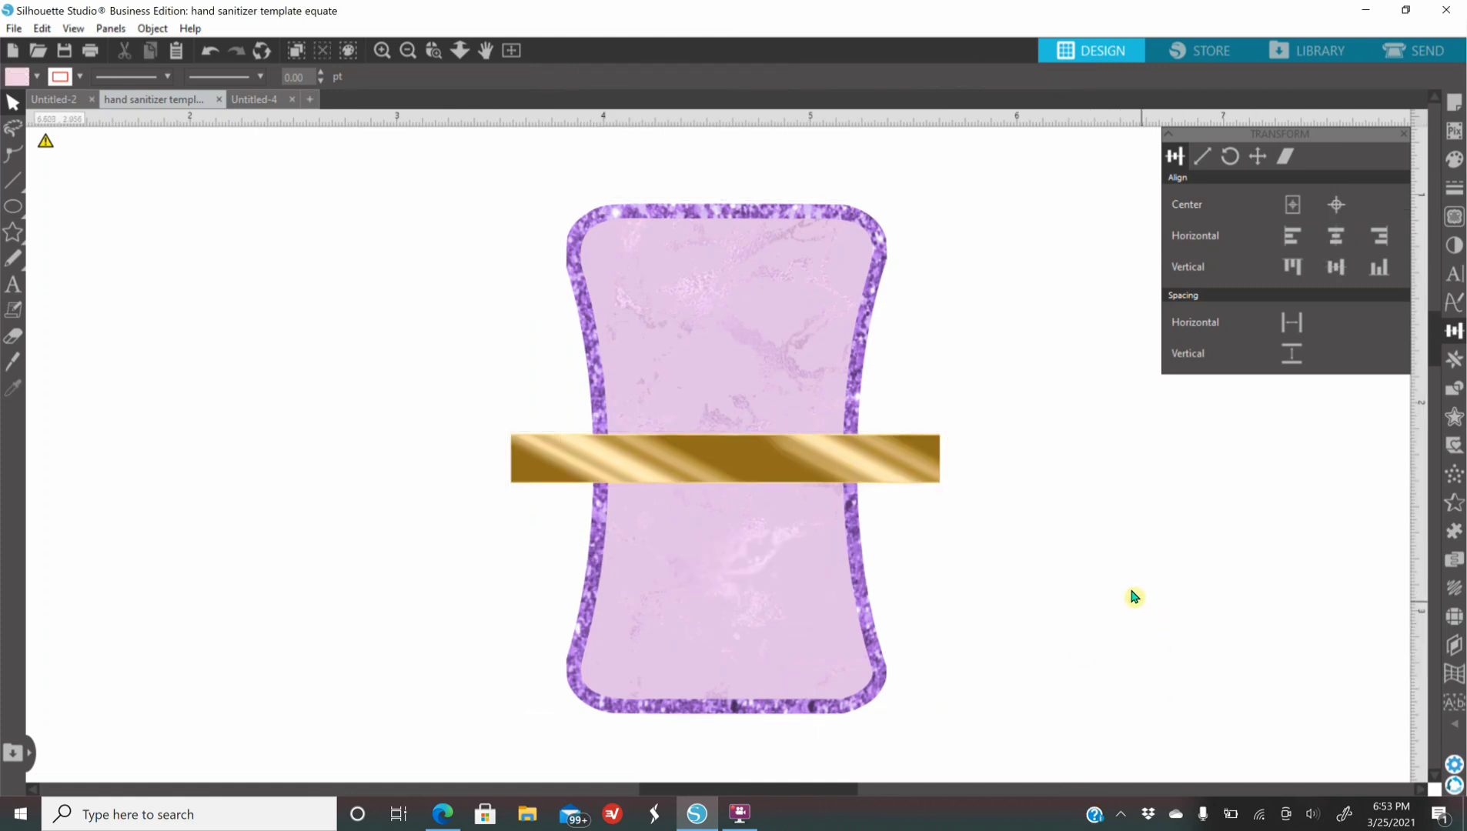
Step: Ungroup the label's marble and glitter layers
left_click(825, 292)
right_click(823, 284)
left_click(916, 569)
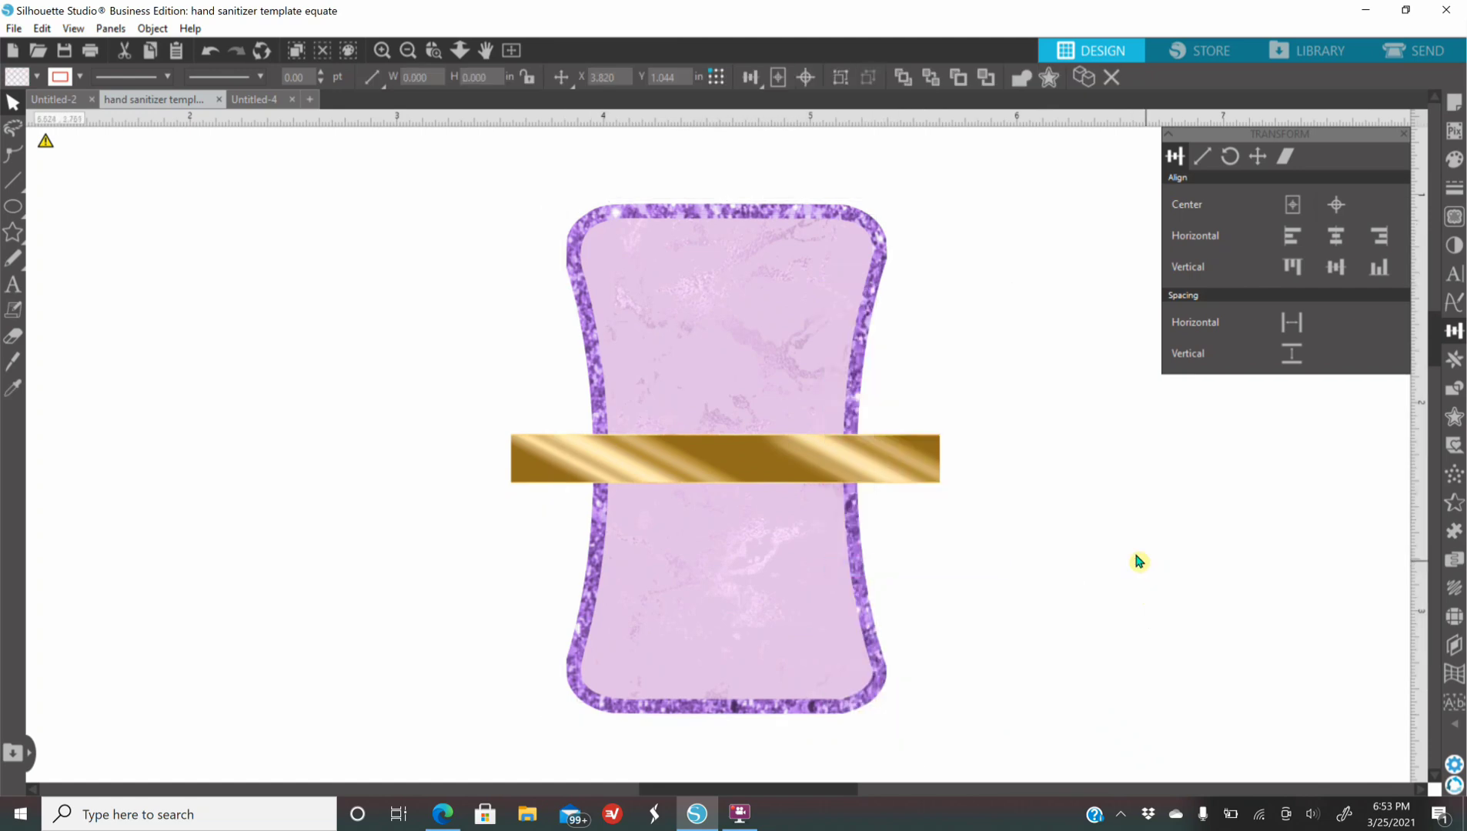
Step: Divide the gold strip and the purple glitter layer where they overlap
left_click(588, 226)
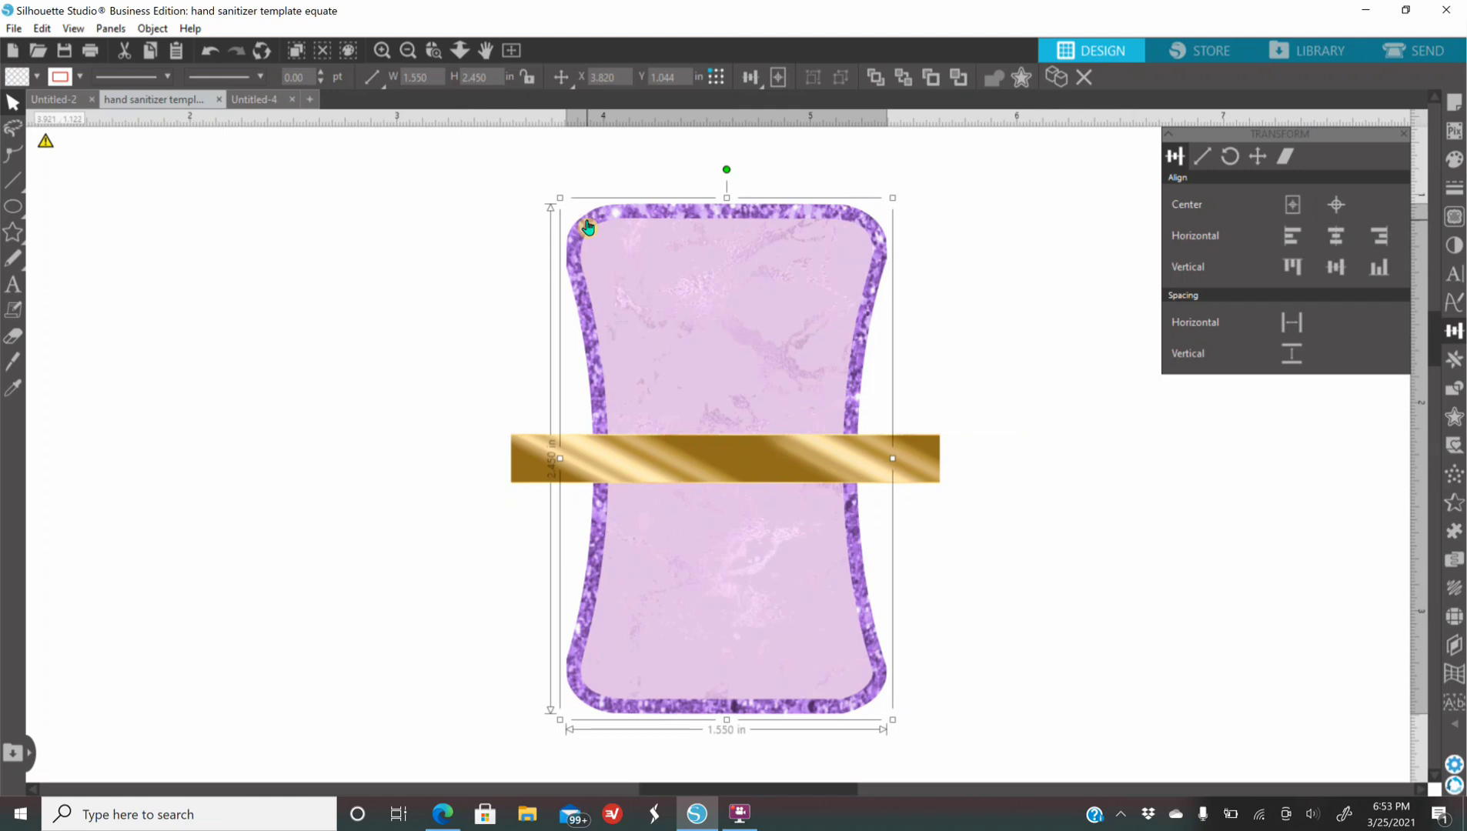
left_click(535, 468, "shift")
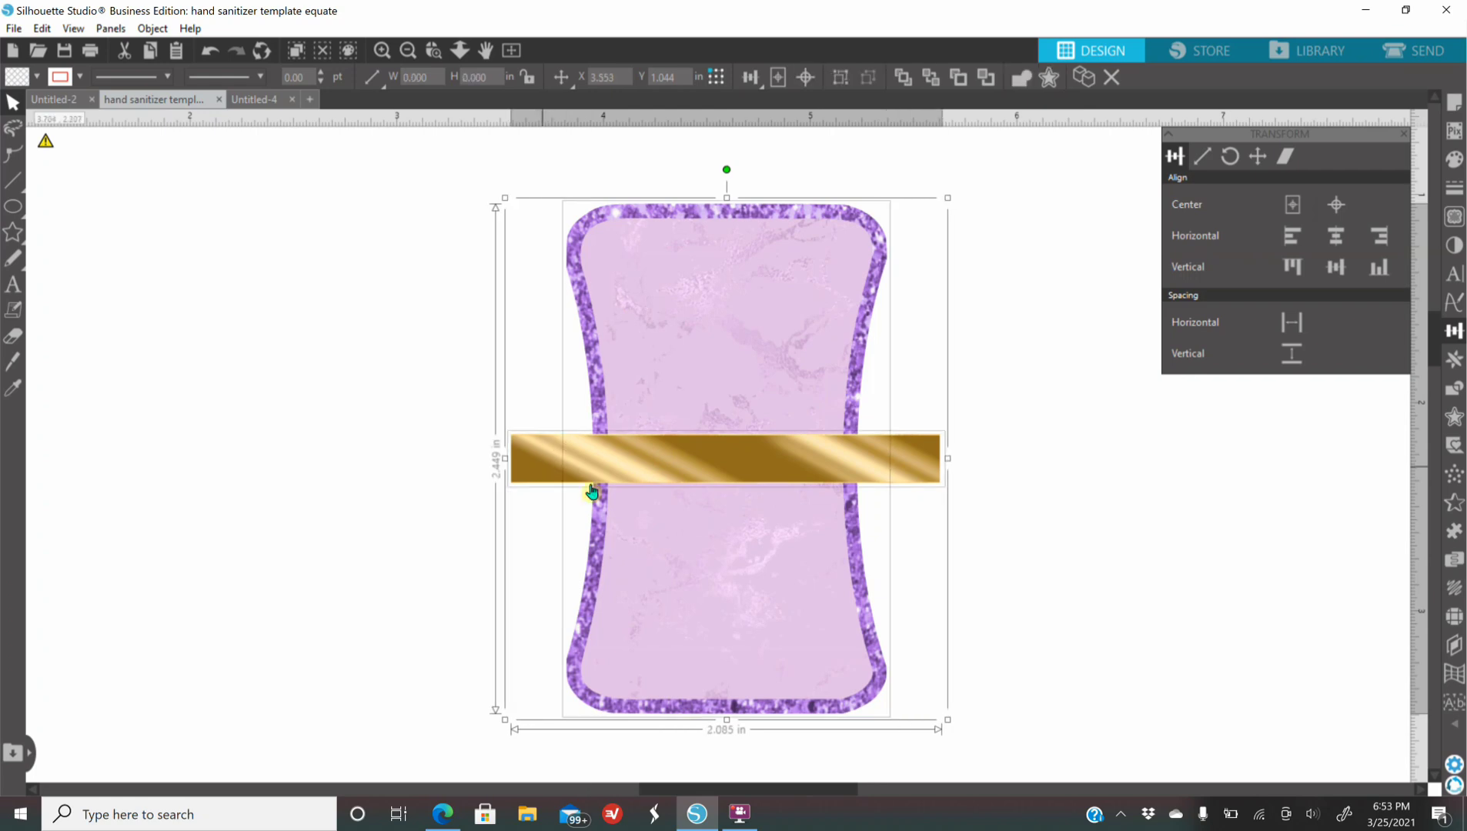
left_click(1454, 361)
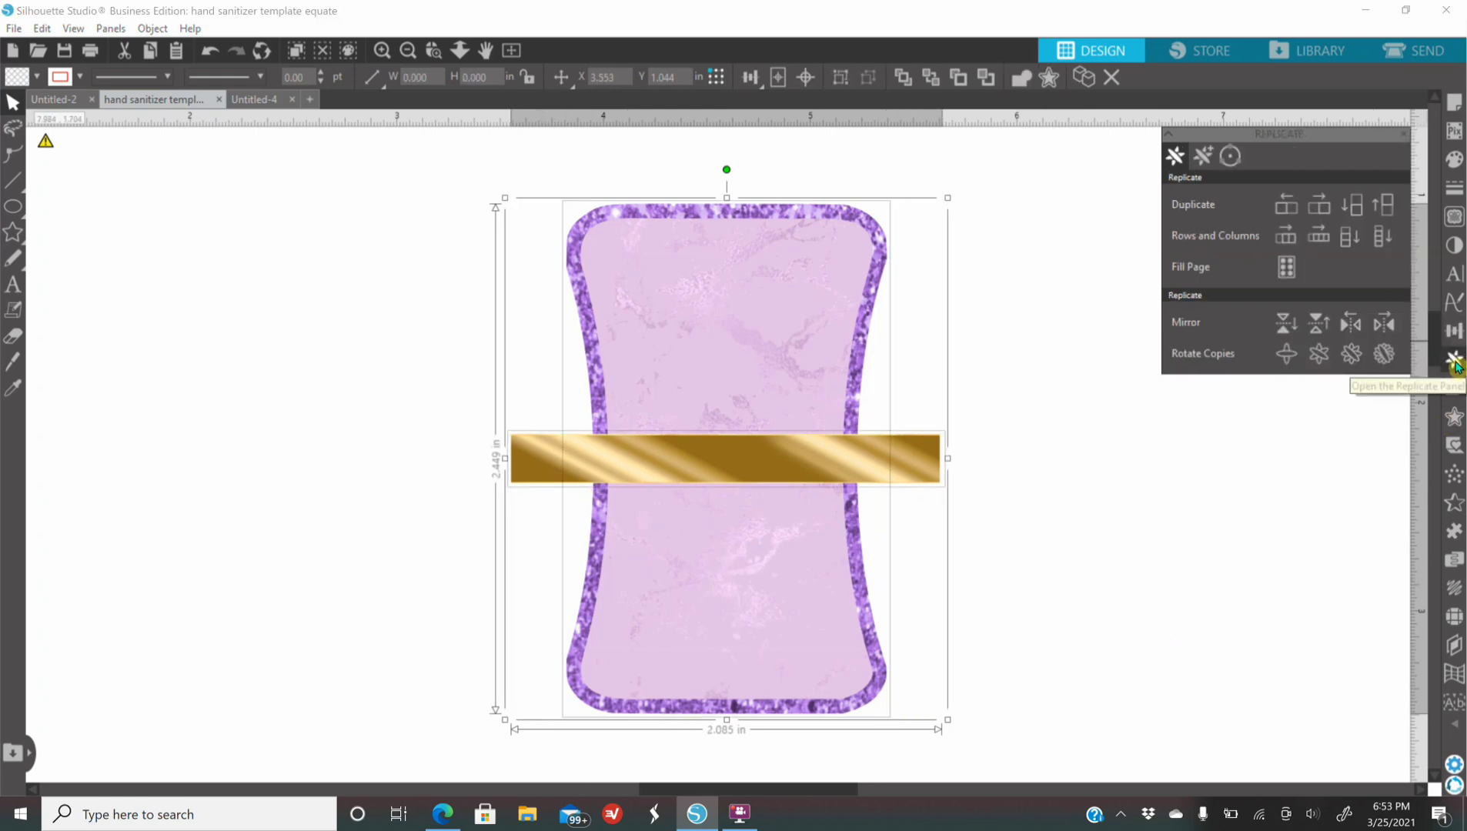
left_click(1454, 389)
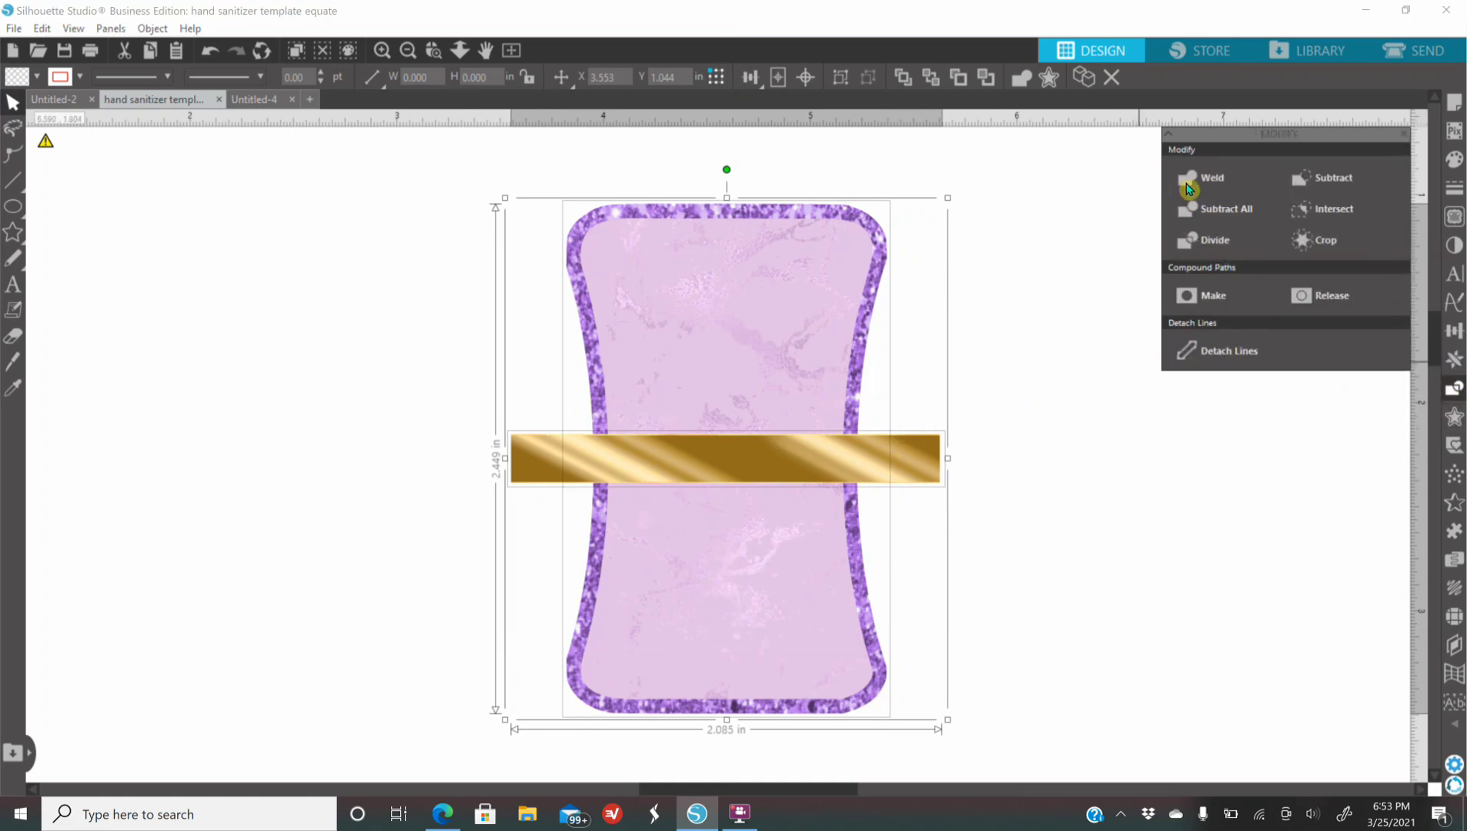
left_click(1225, 242)
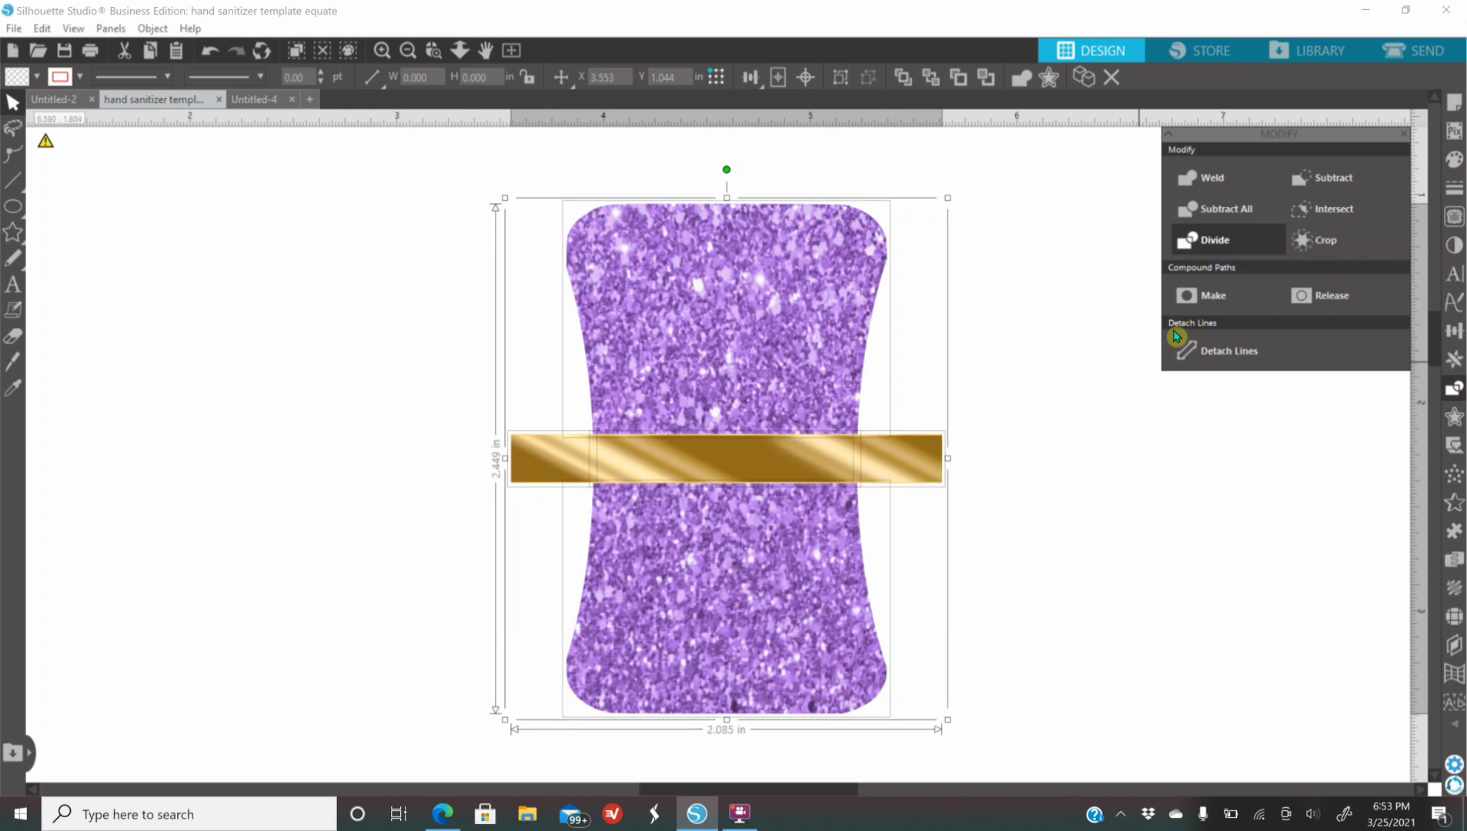
left_click(1131, 486)
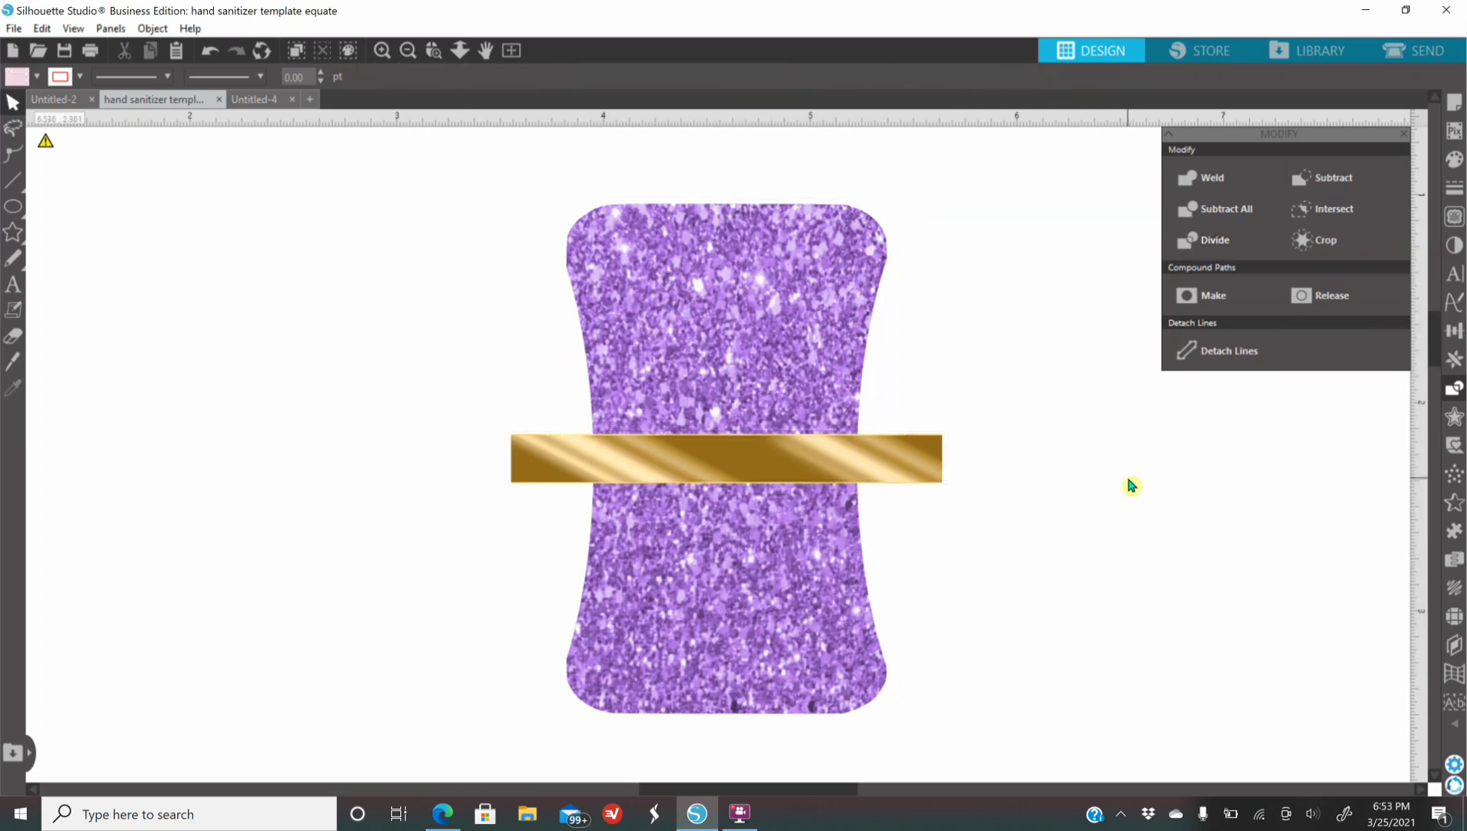
Step: Pull the two overhanging gold ends away from the label and delete them
left_click_drag(906, 462, 1058, 506)
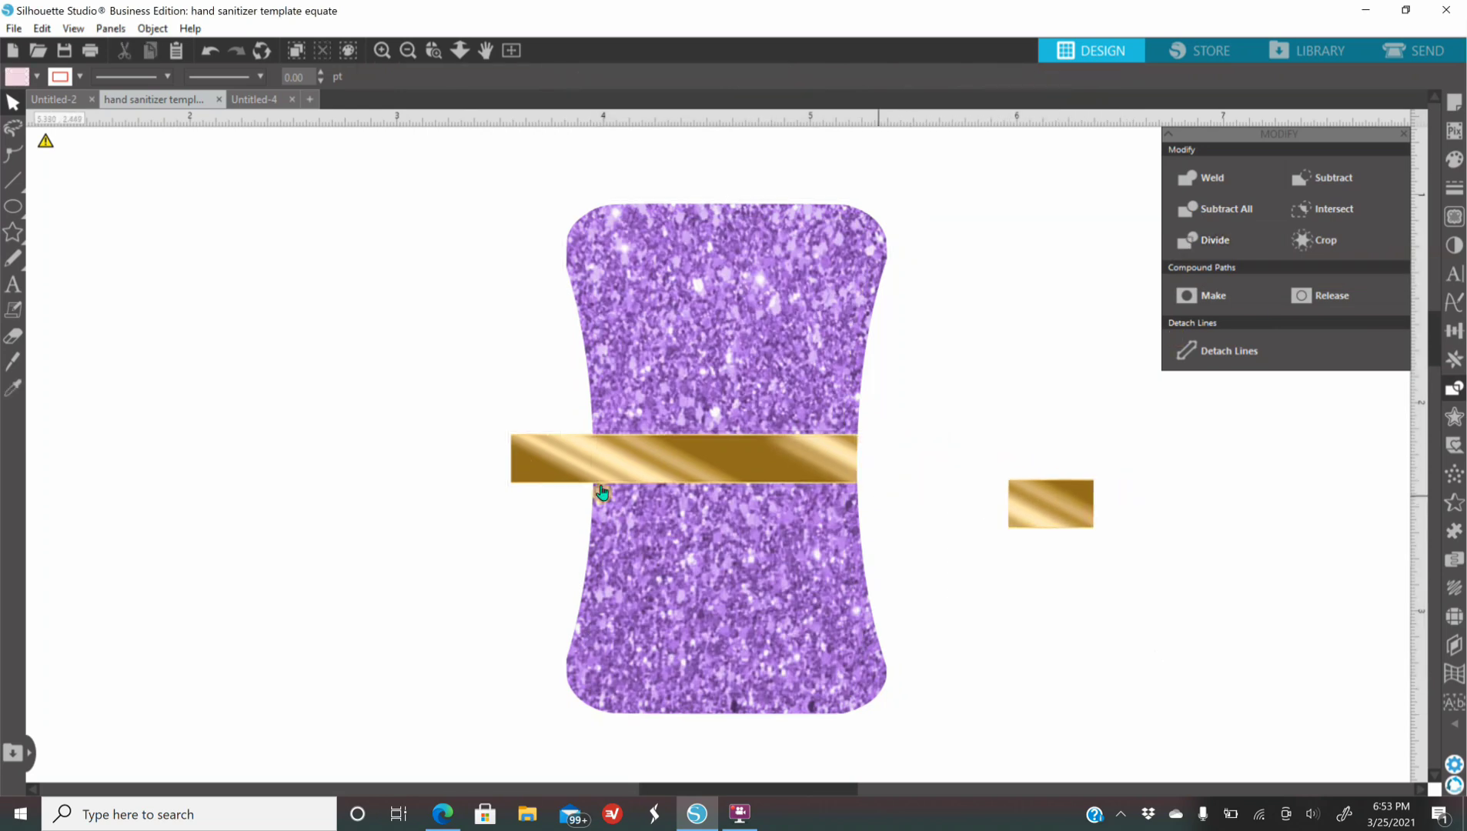
left_click_drag(538, 468, 1129, 514)
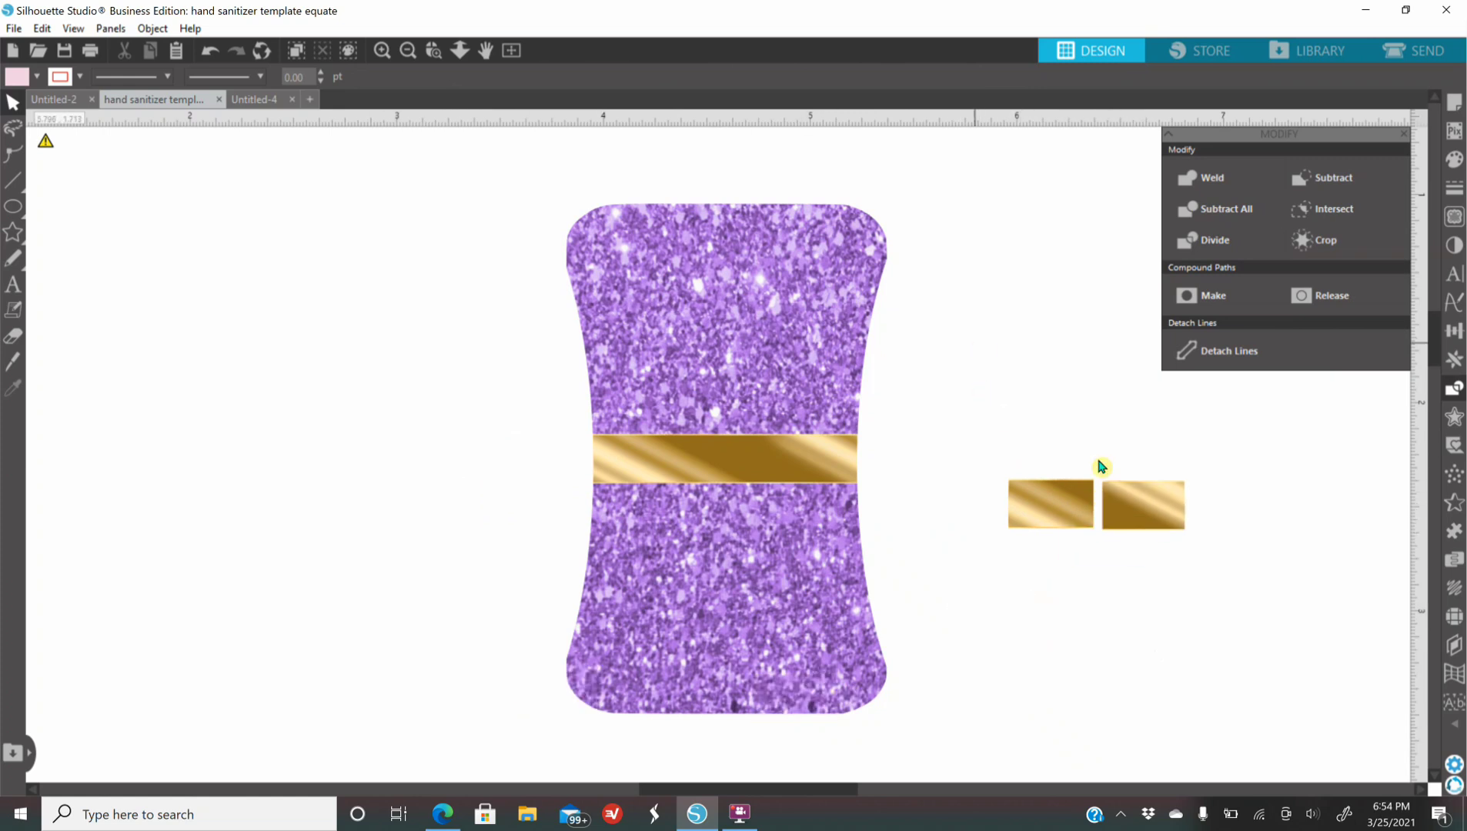
left_click_drag(1001, 385, 1236, 567)
key("Delete")
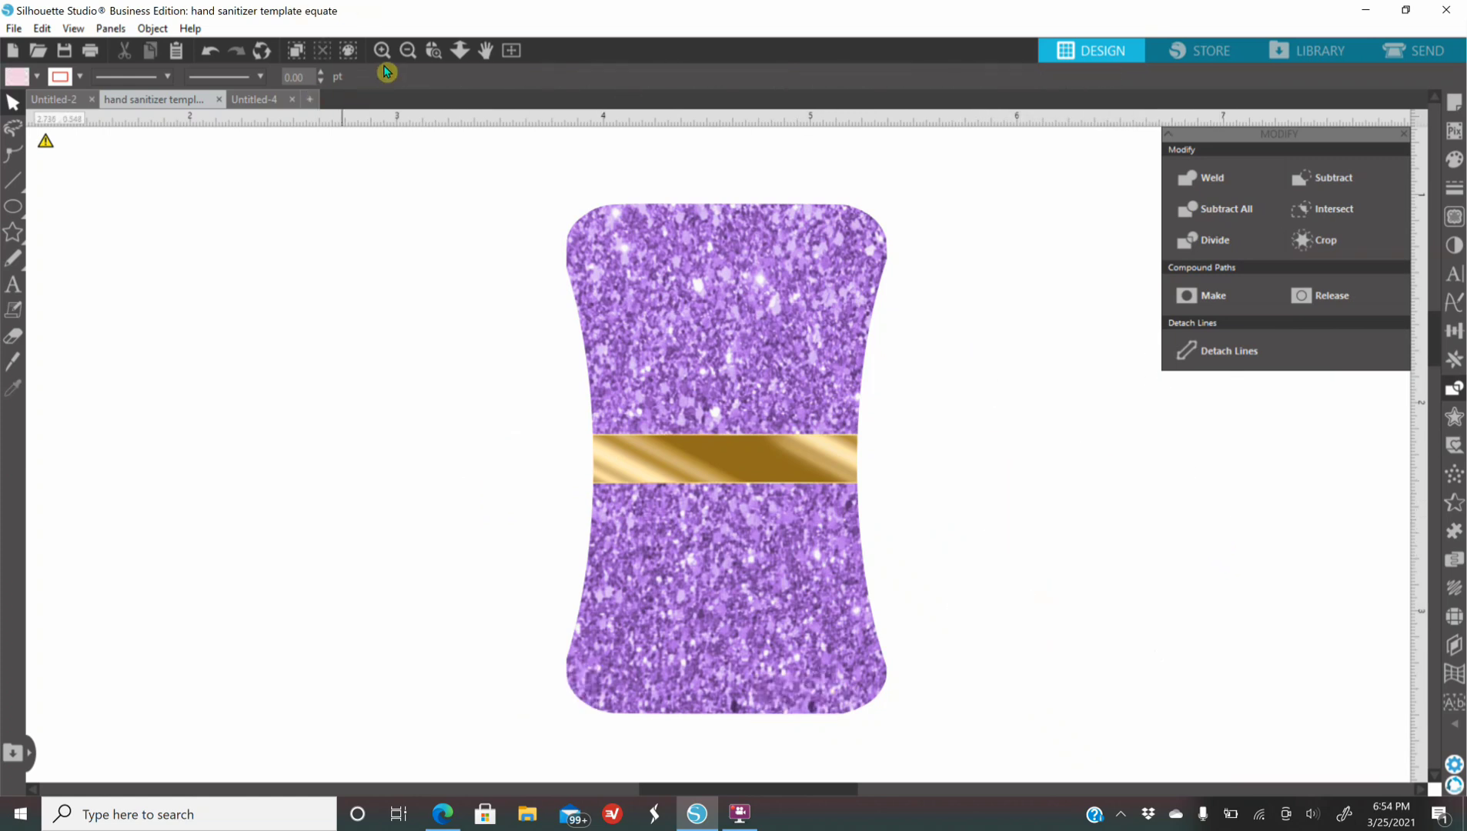
Step: Send the upper and lower glitter pieces to the back, behind the marble layer
left_click(381, 52)
left_click(381, 52)
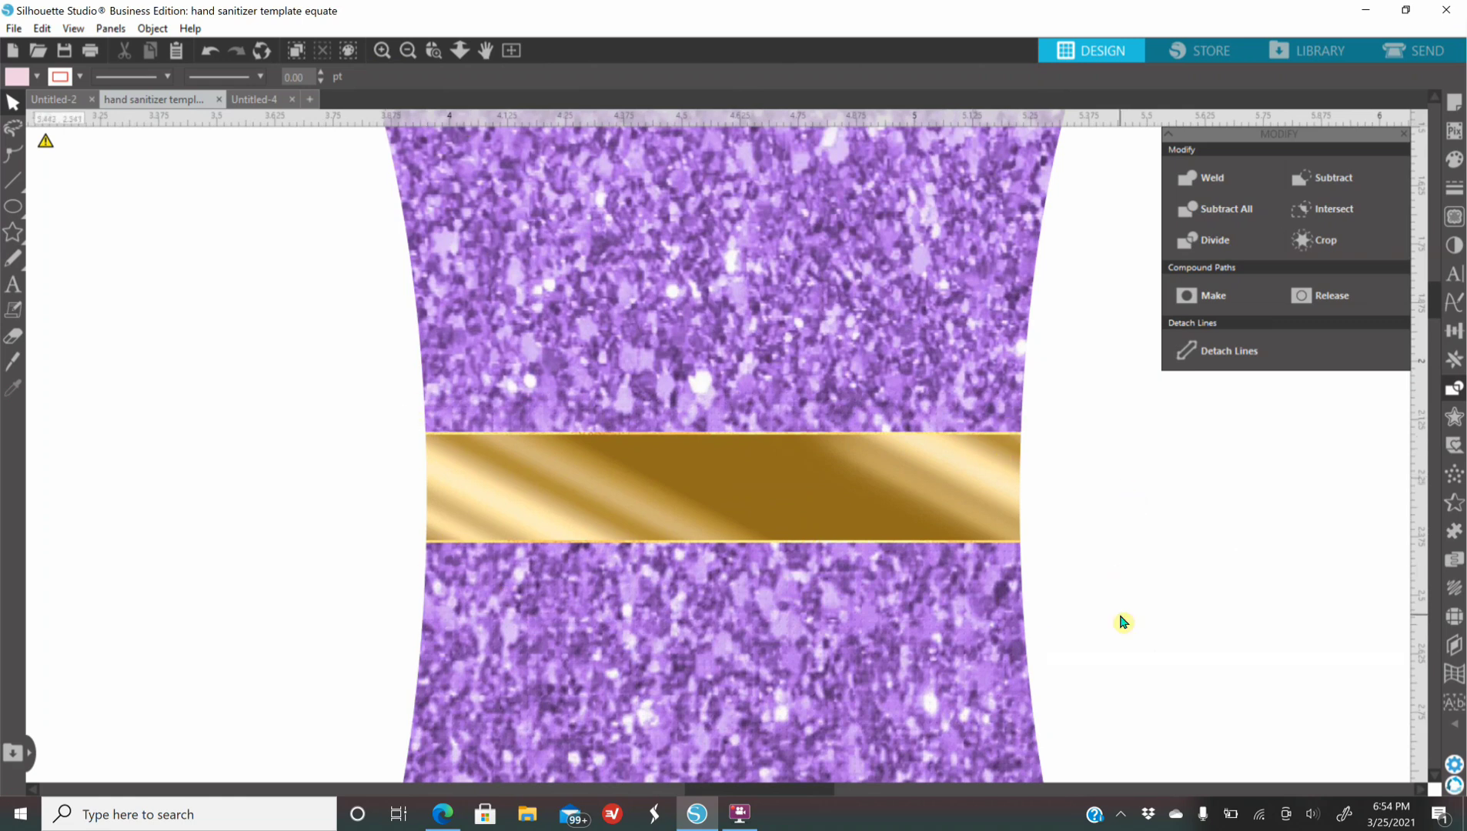
left_click(847, 247)
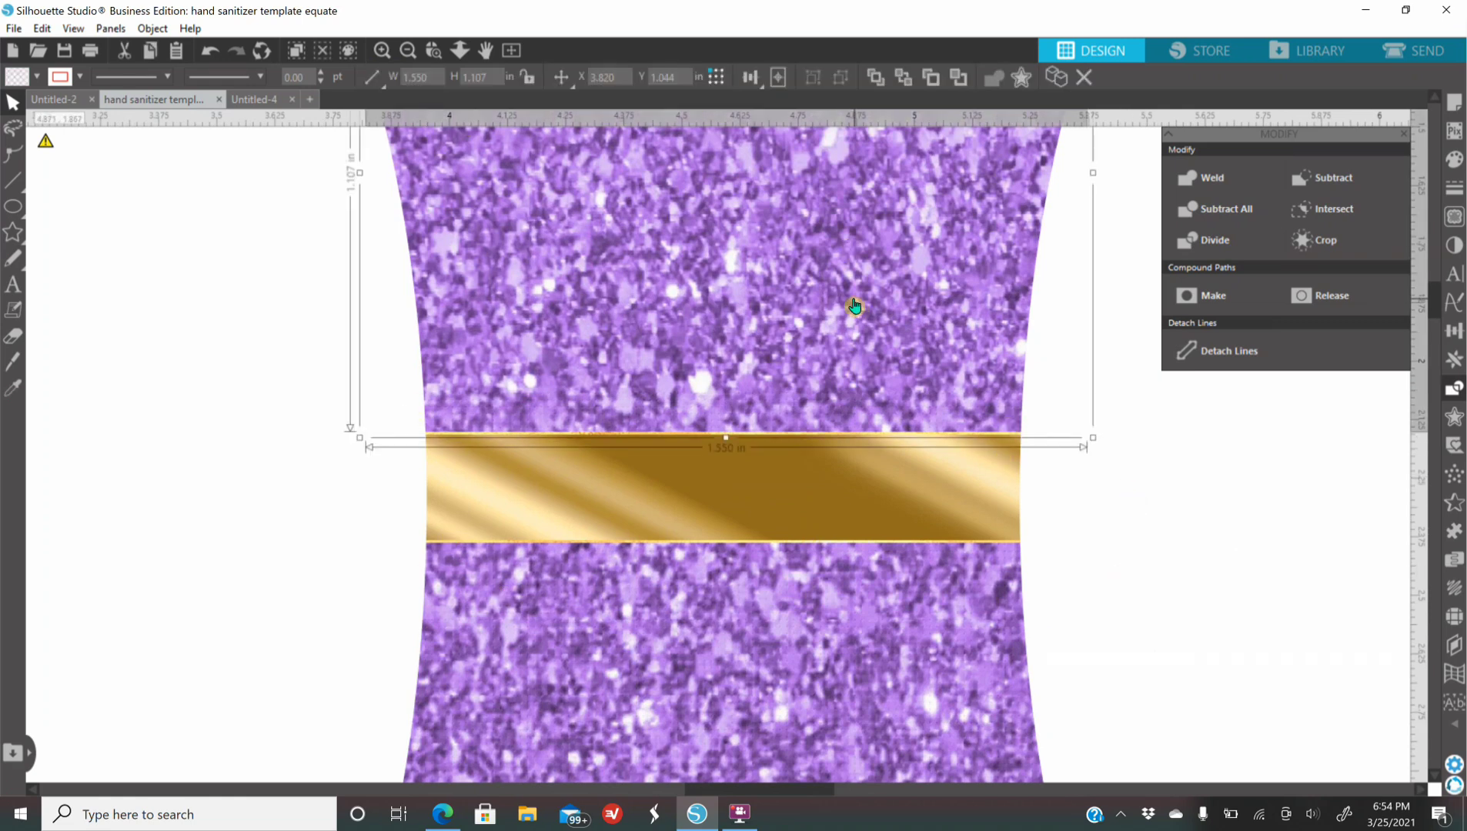
right_click(854, 305)
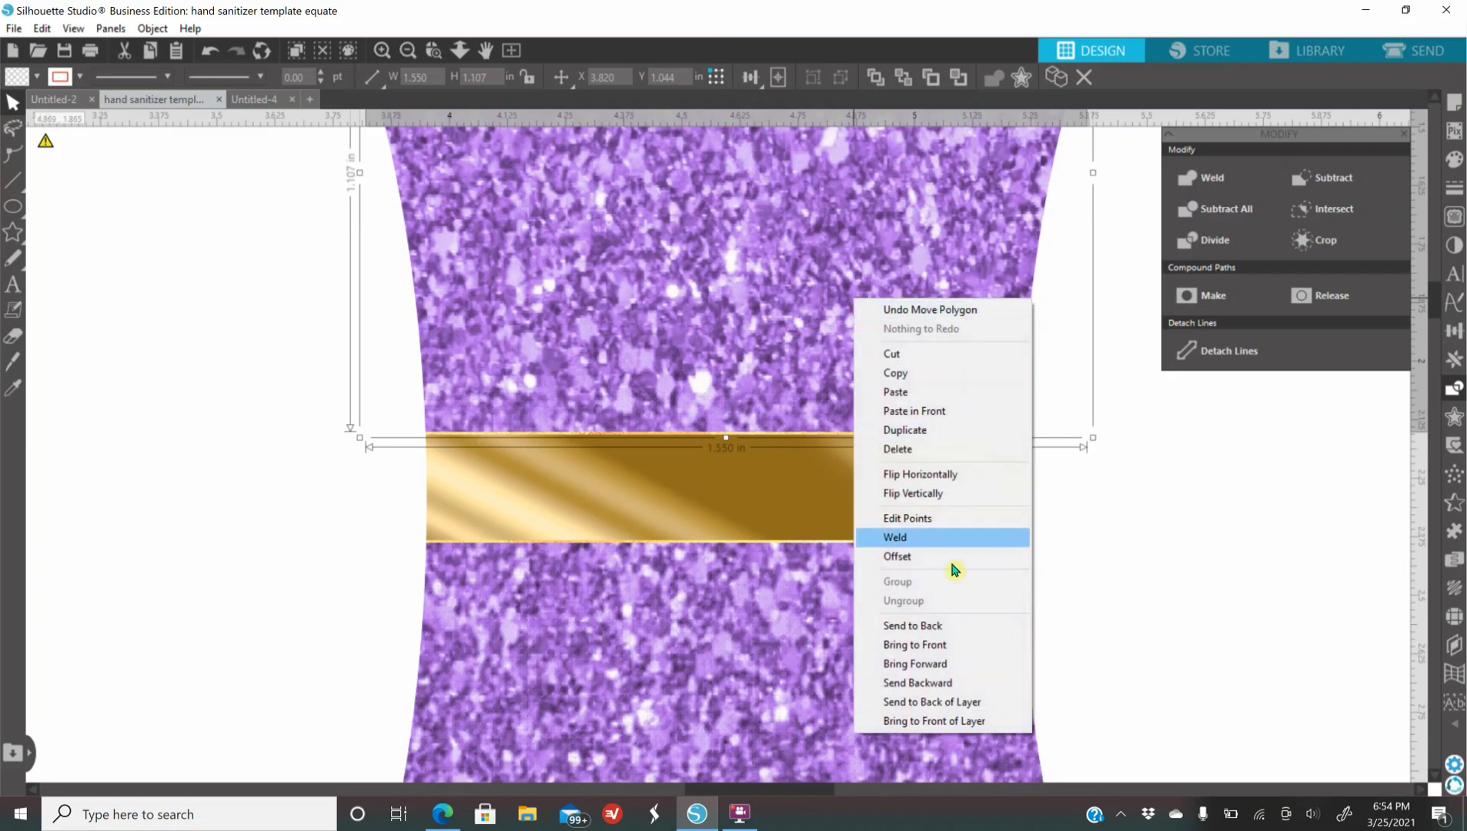
left_click(920, 625)
left_click(786, 671)
right_click(786, 671)
left_click(855, 554)
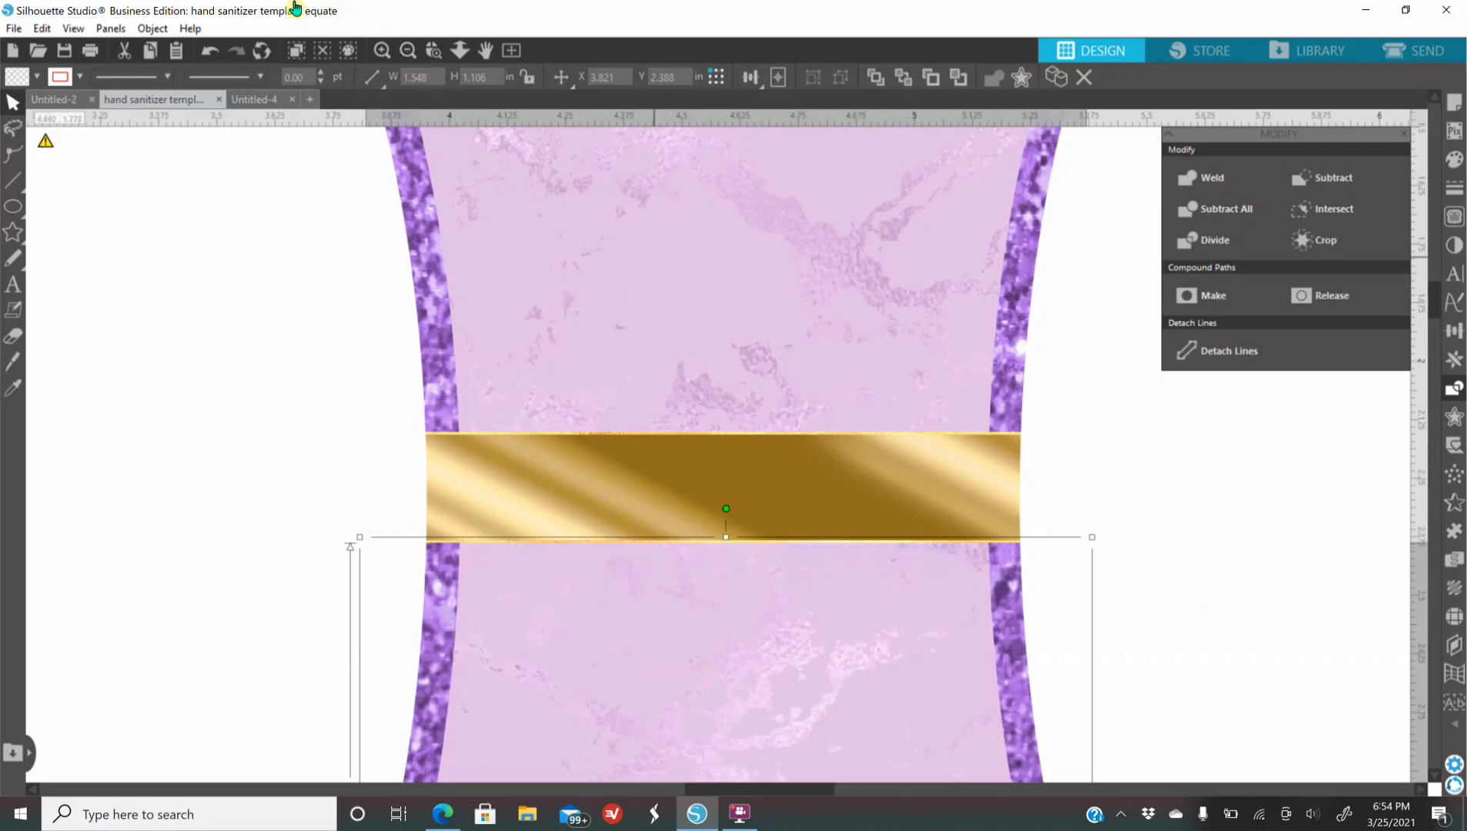
Step: Group the upper and lower glitter pieces and ungroup them again
left_click(409, 50)
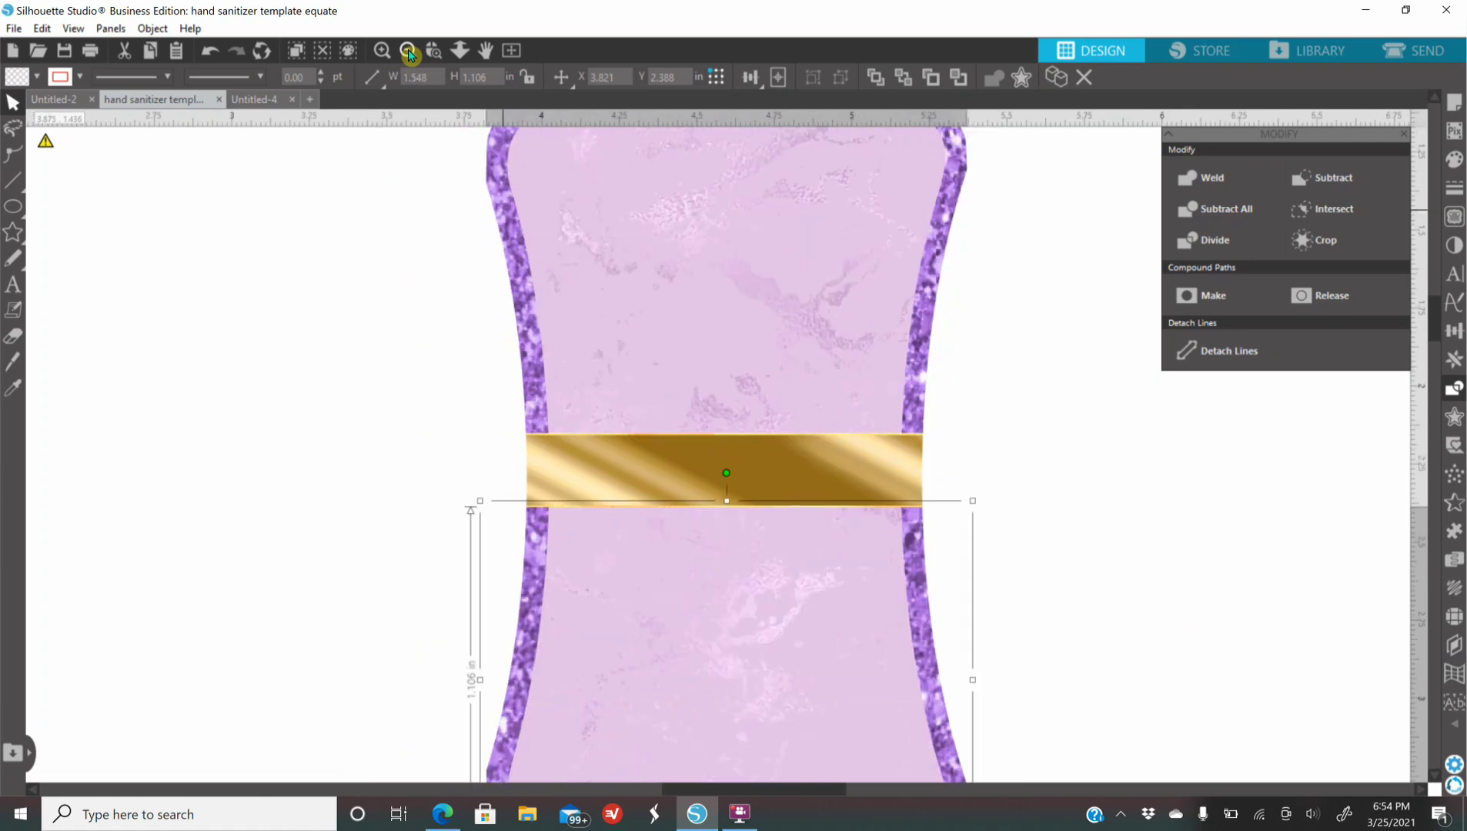
left_click(409, 51)
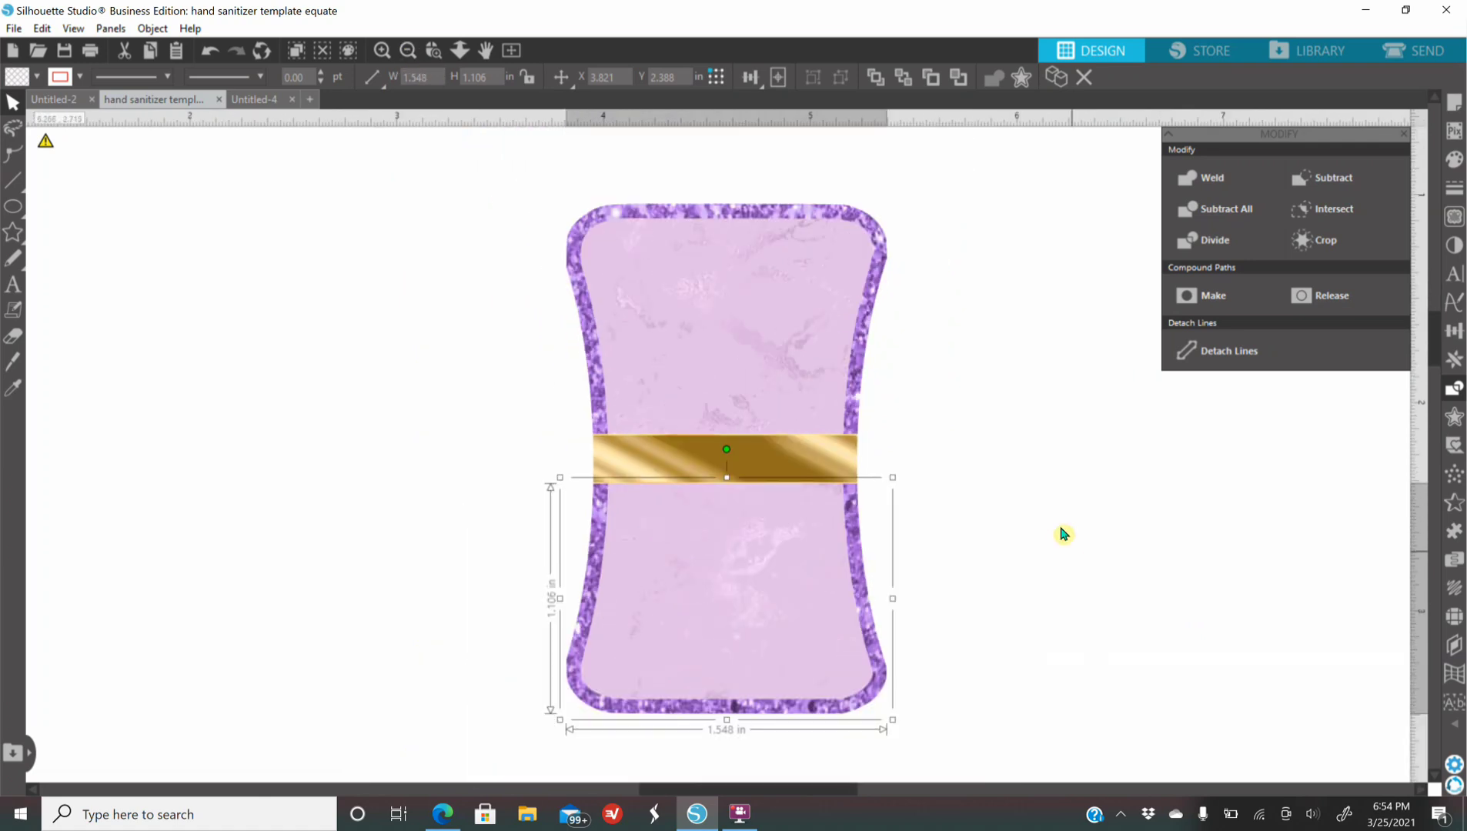
left_click(866, 344, "shift")
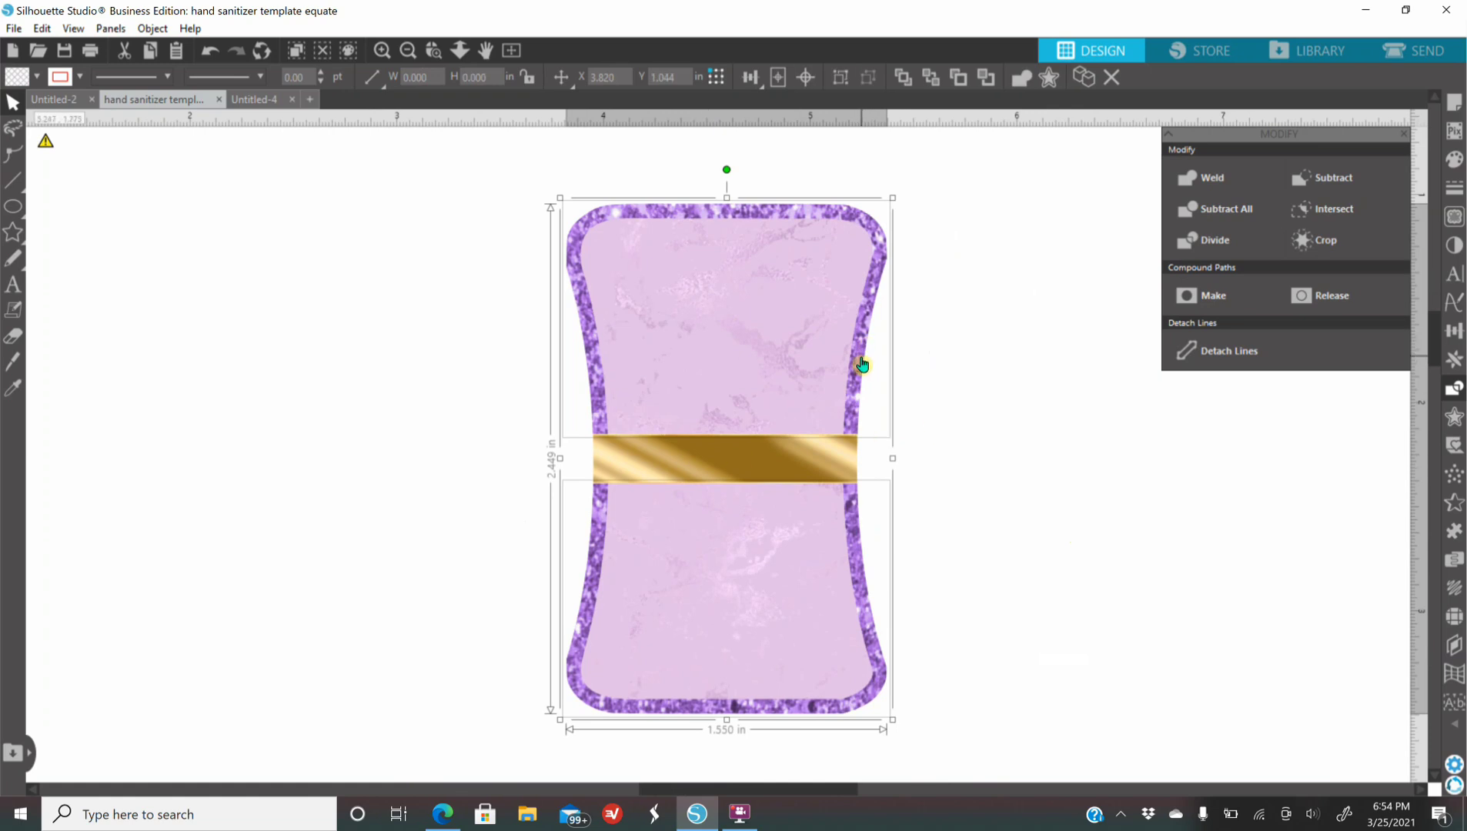
right_click(862, 365)
left_click(947, 621)
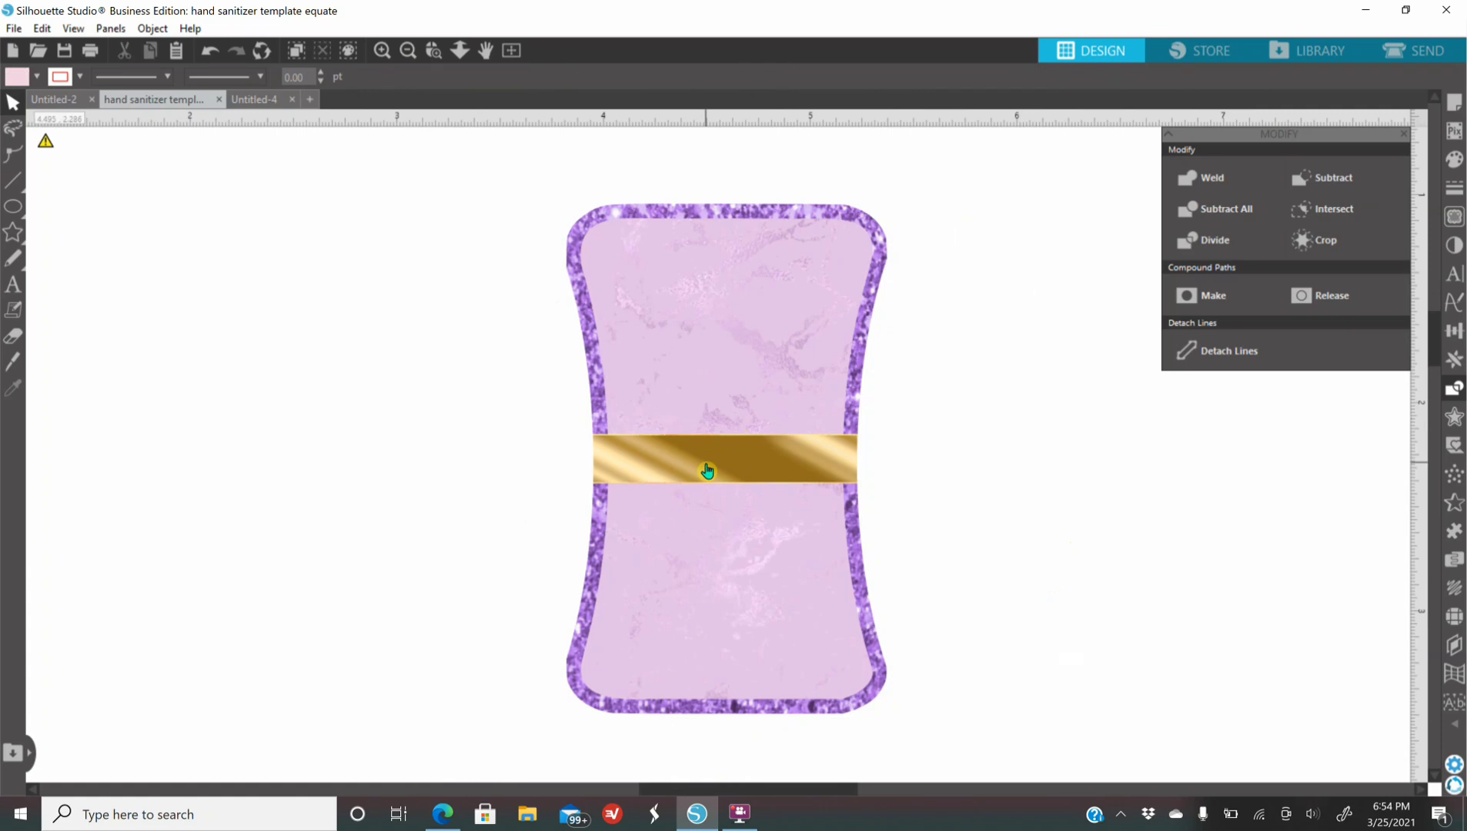
left_click(670, 381)
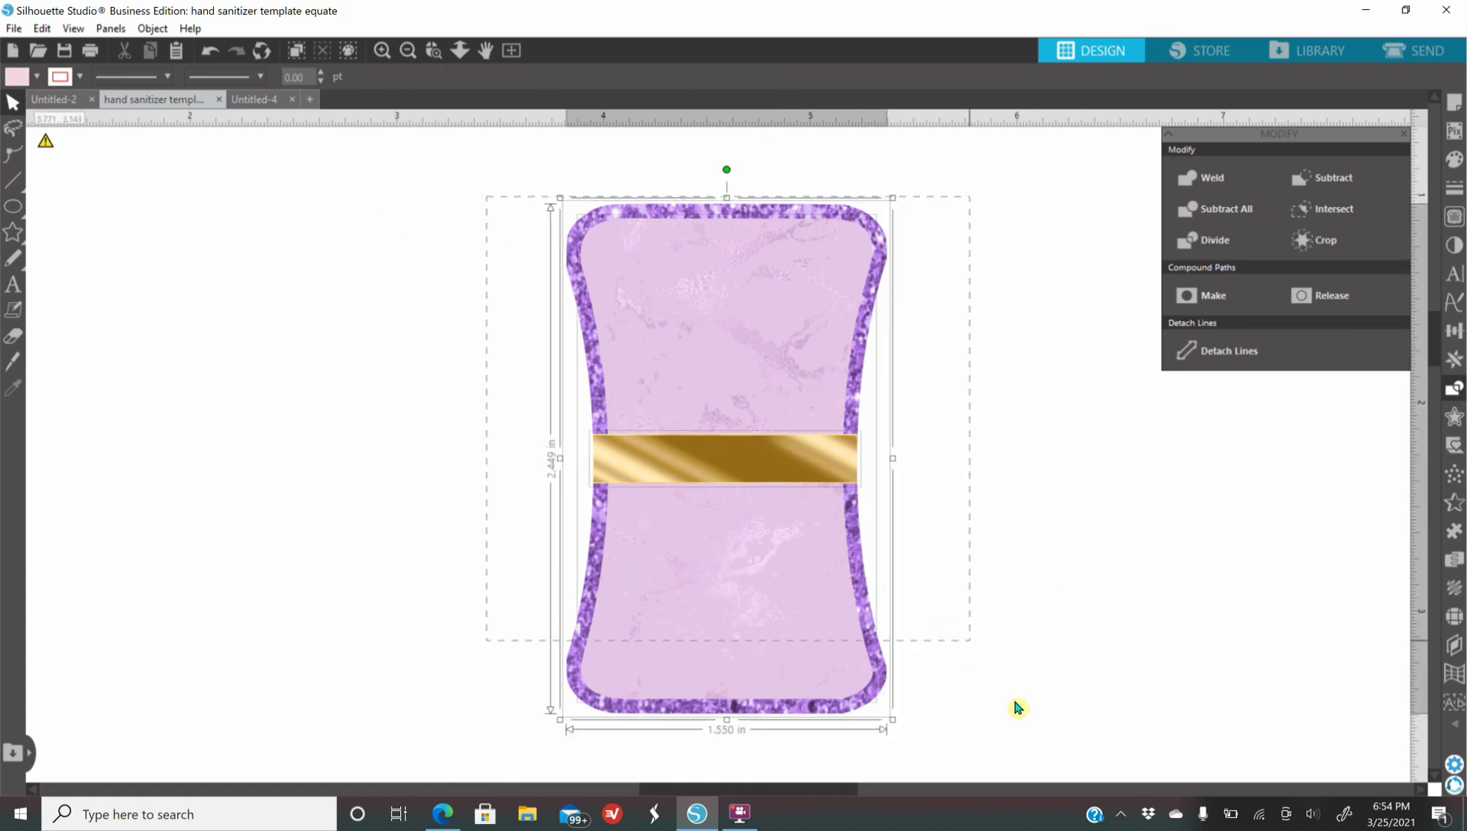
right_click(699, 514)
left_click(781, 310)
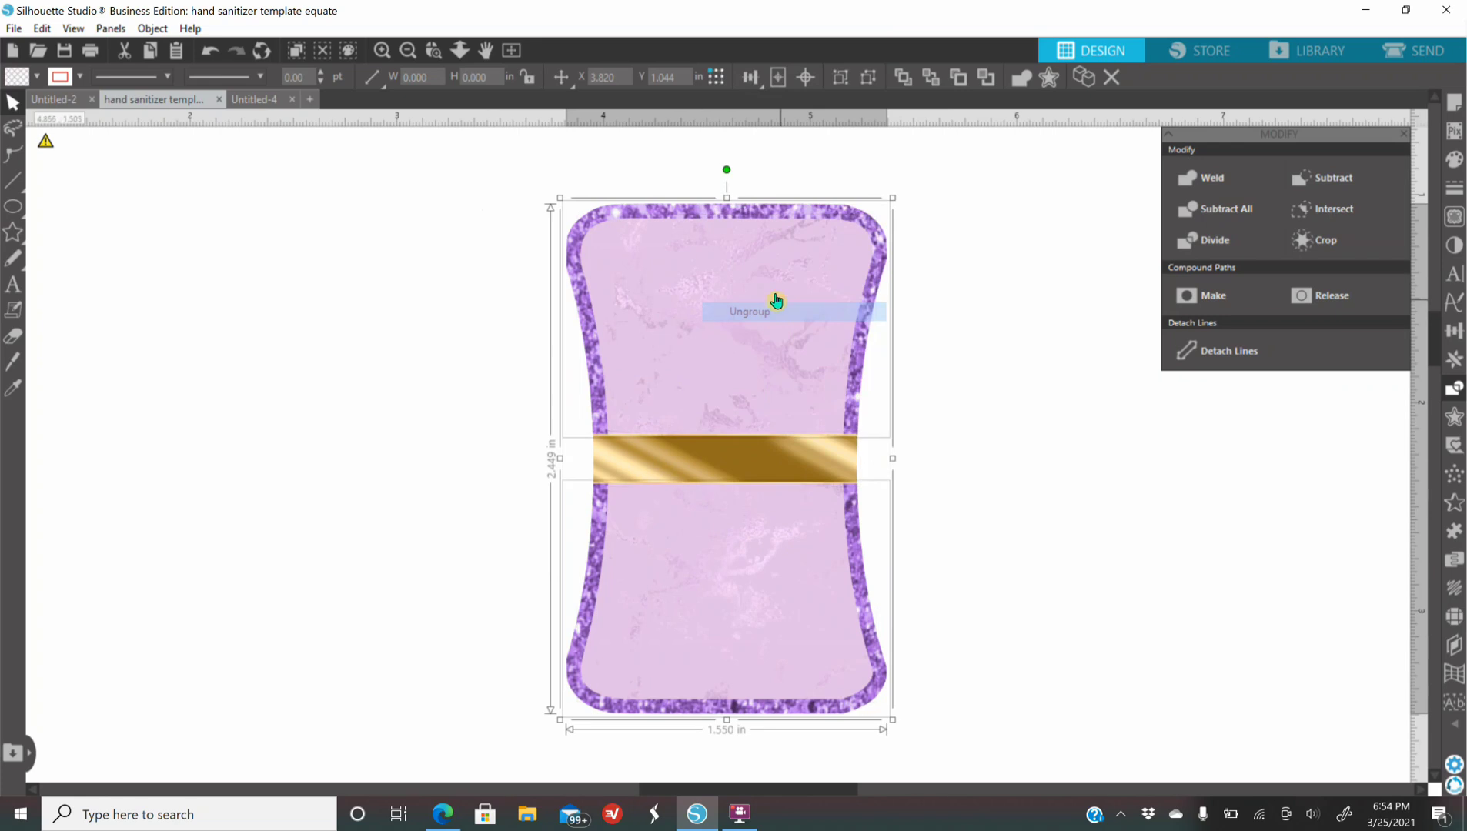
Step: Group the gold strip, marble and glitter pieces into one label and shift it slightly as a single piece
left_click_drag(439, 228, 1016, 741)
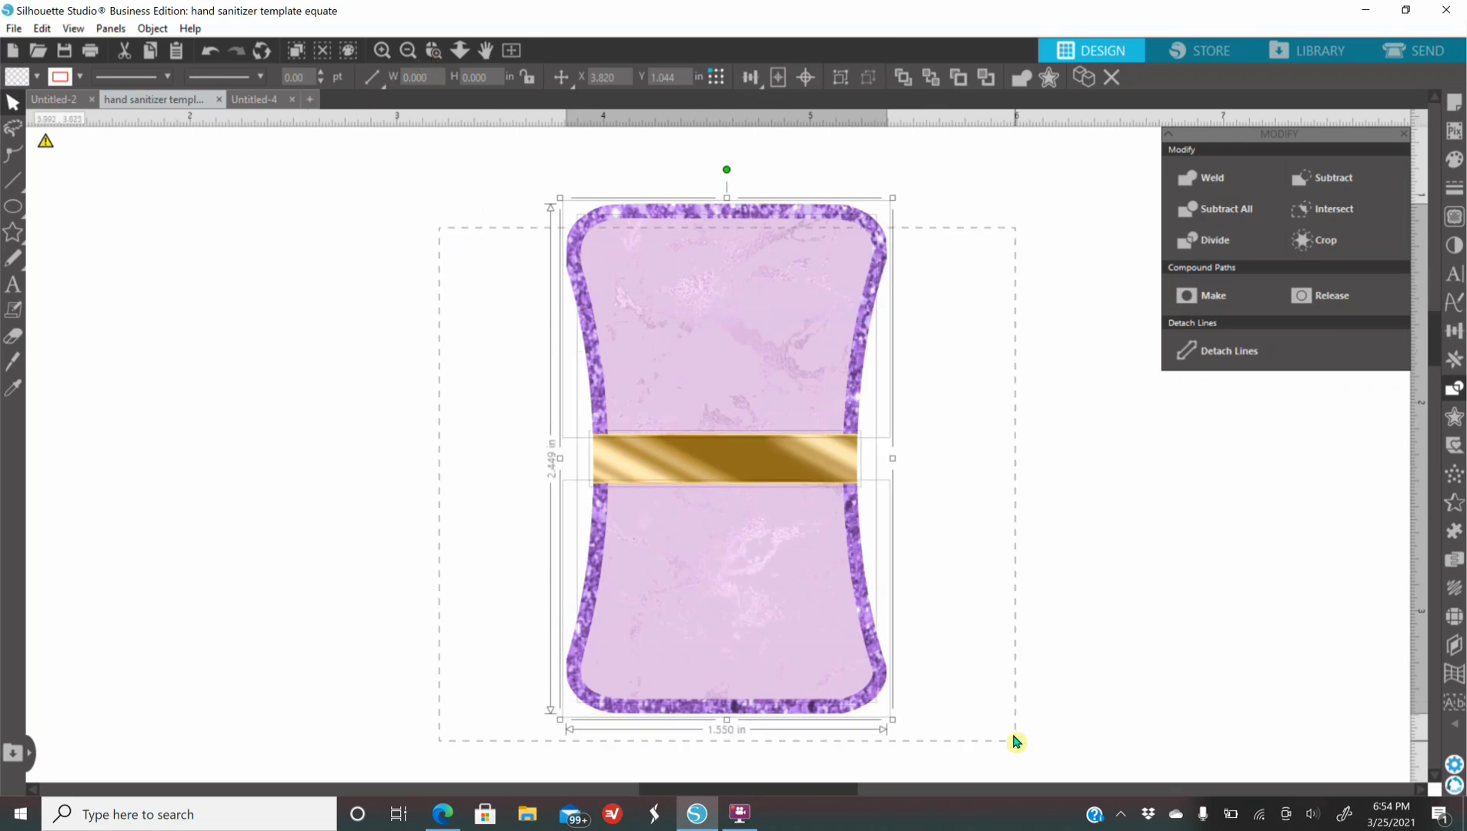
right_click(767, 537)
left_click(828, 362)
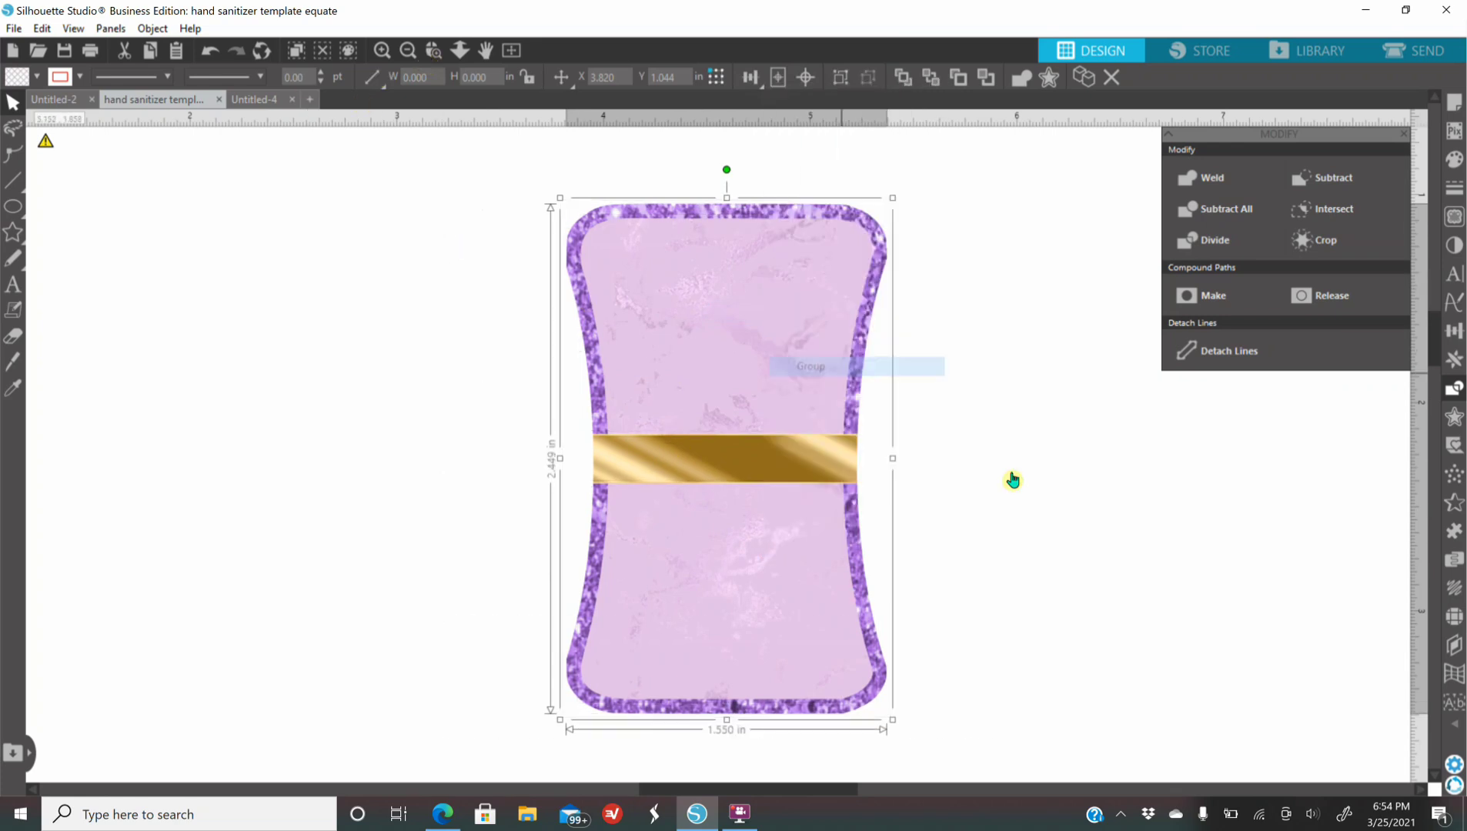
left_click_drag(784, 620, 884, 634)
left_click(1084, 516)
left_click_drag(797, 330, 696, 310)
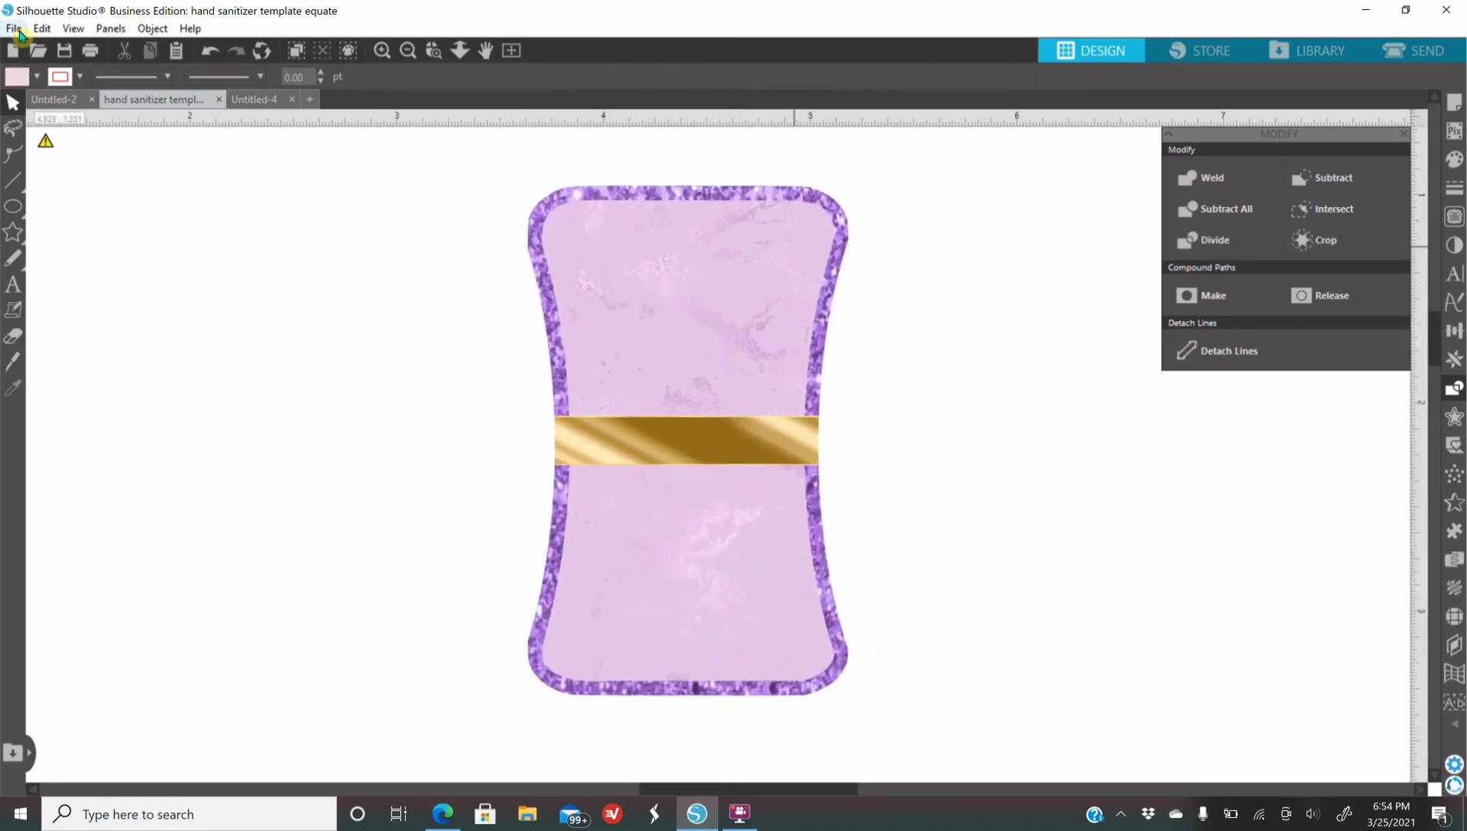
Step: Merge the purple and gold balloon bunch image from the "purple gold and silver" folder into the document
left_click(15, 28)
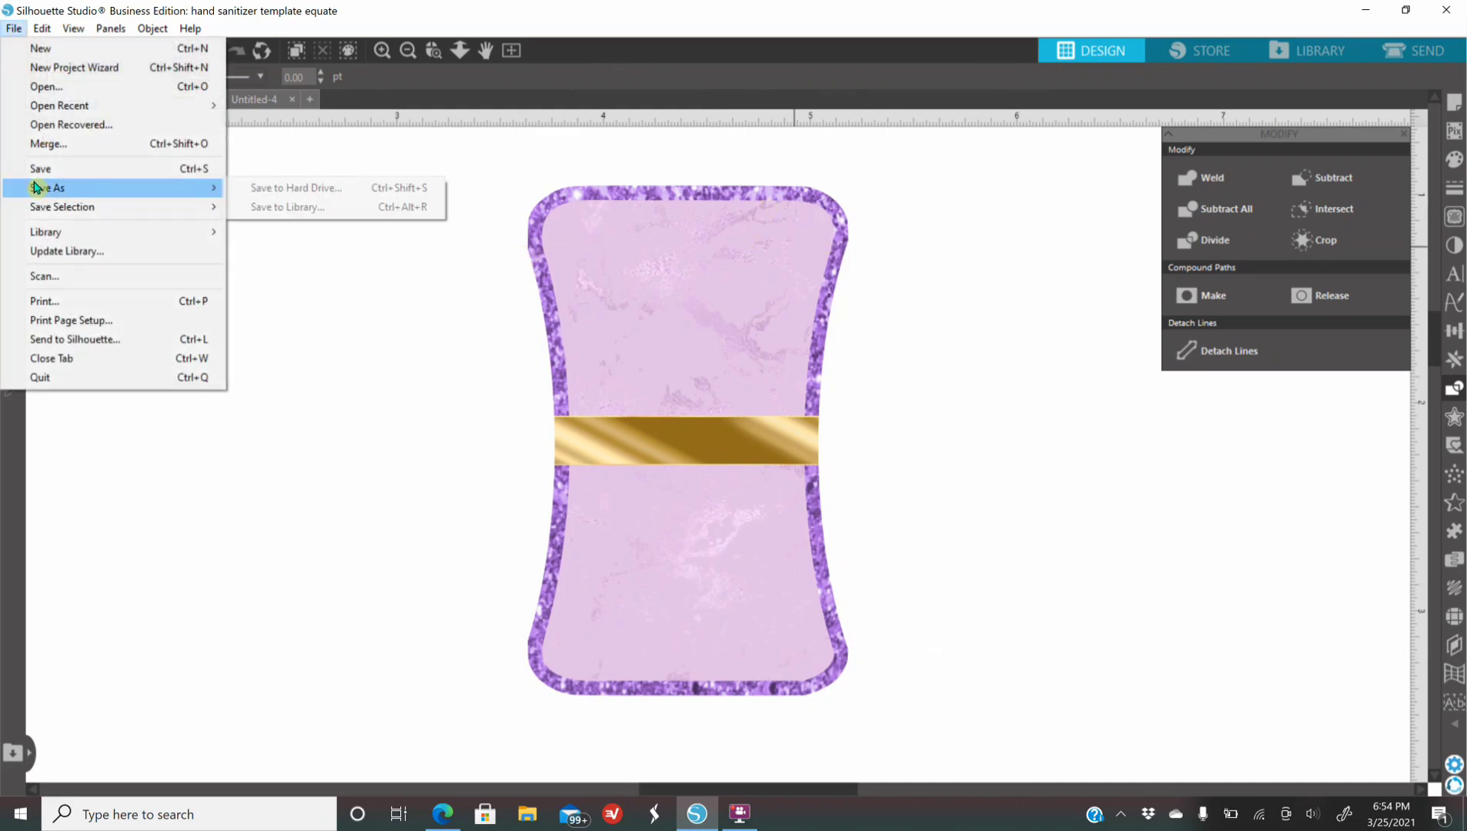
left_click(77, 145)
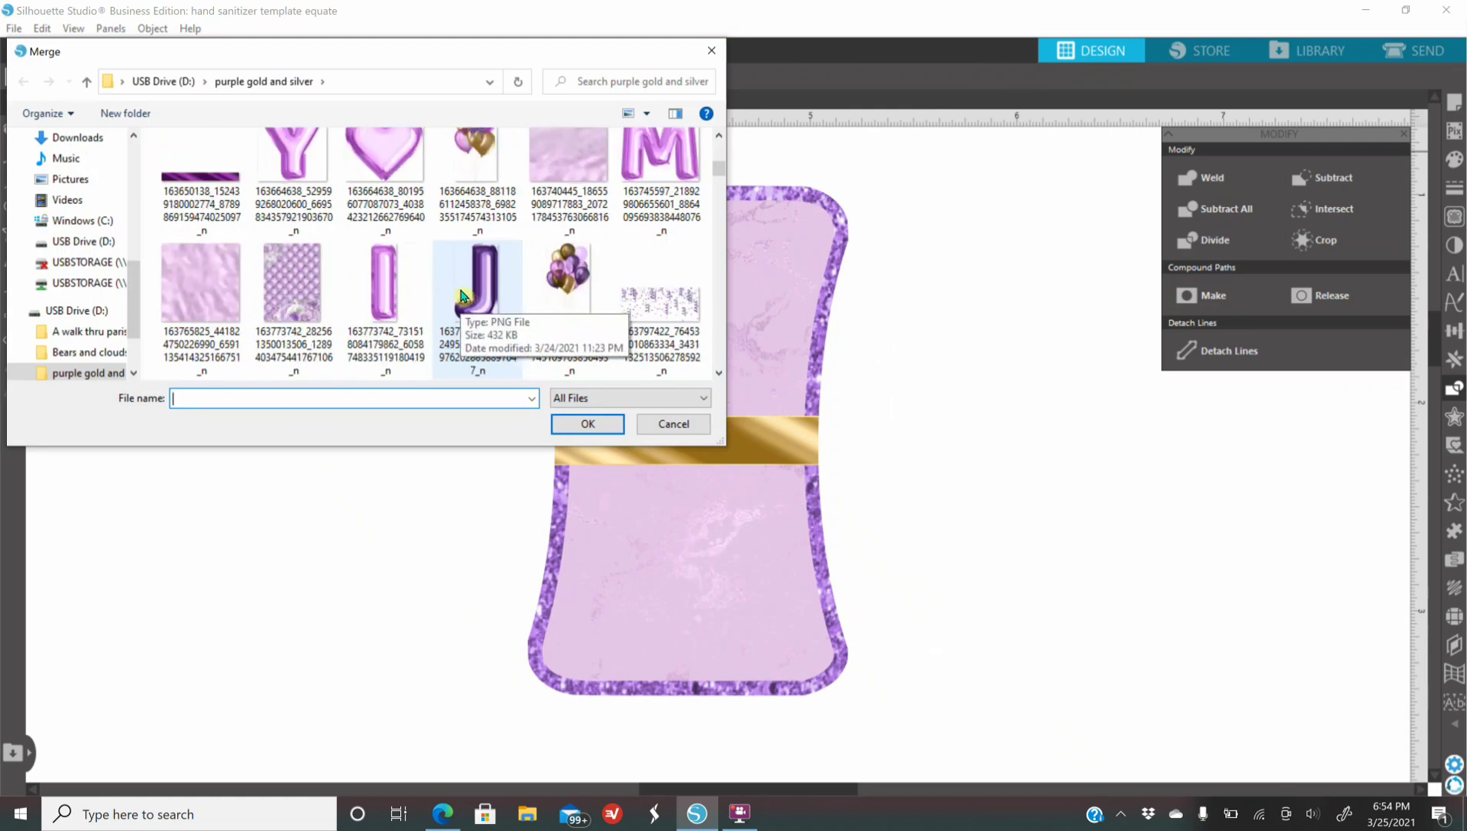
double_click(534, 323)
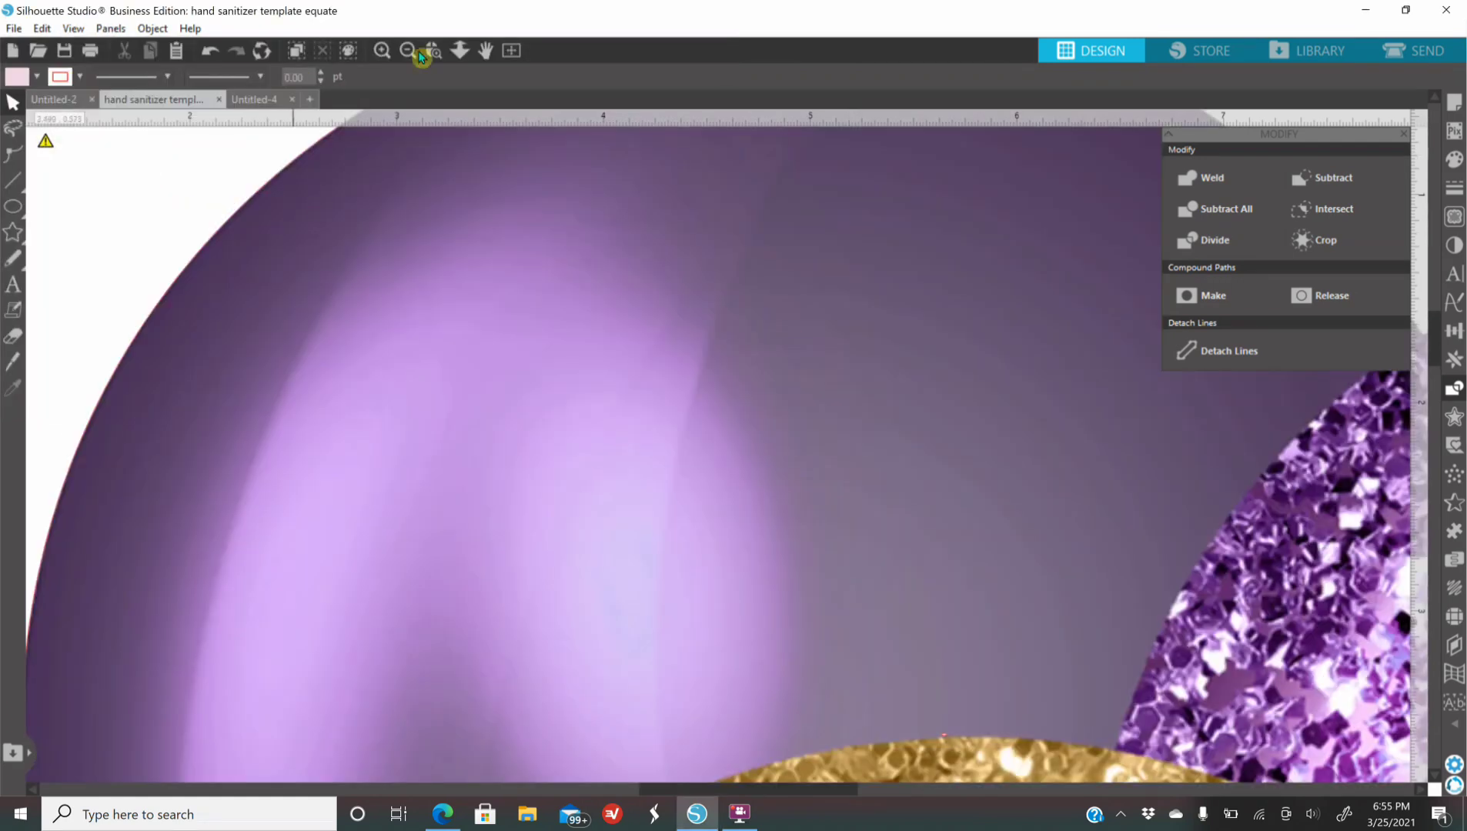
left_click(408, 51)
left_click(408, 51)
left_click(408, 51)
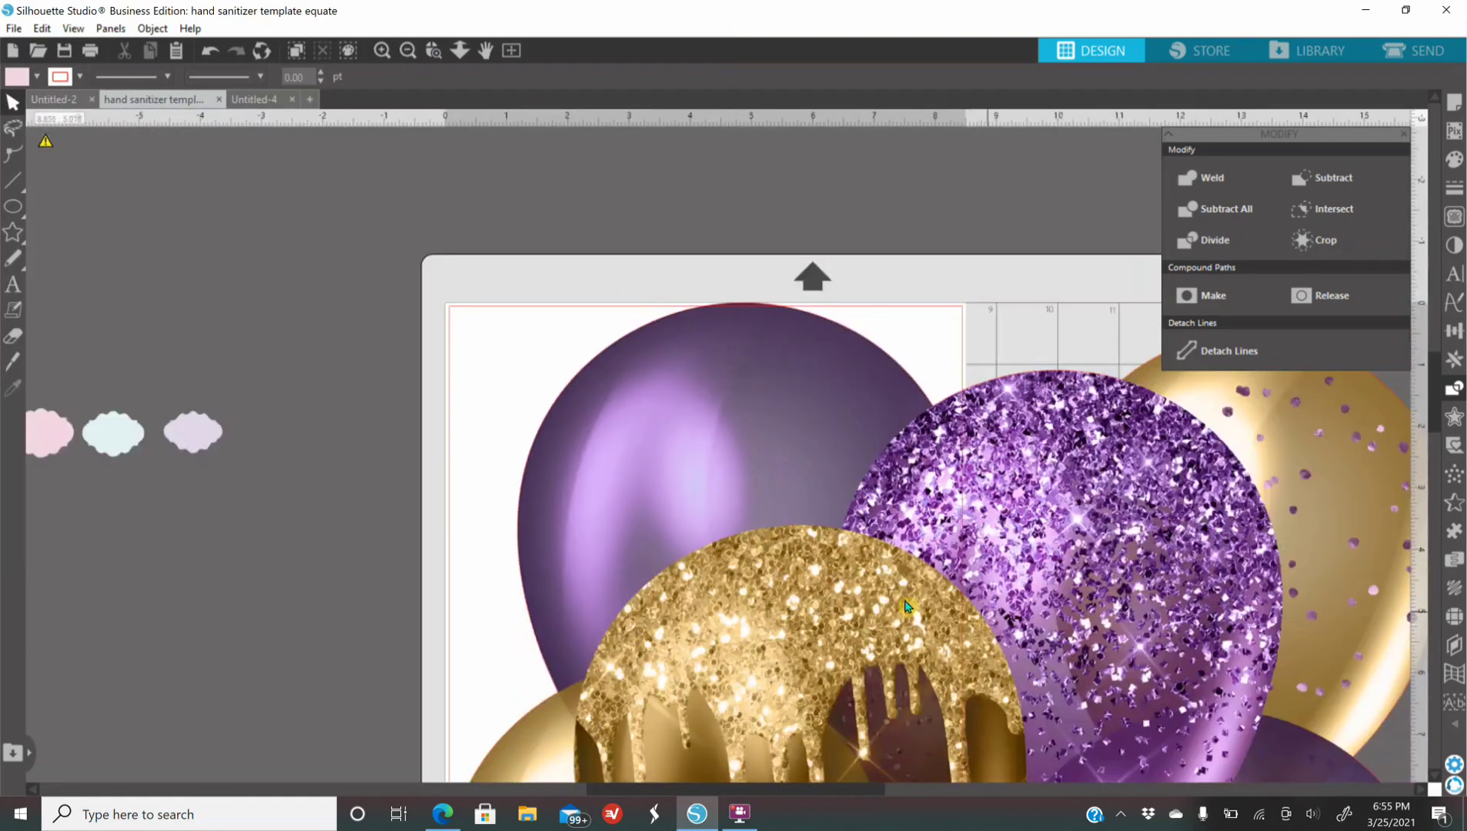
Step: Scale the balloon image down to about 11.06 in wide and 21.07 in tall, clear of the label
scroll(738, 515, "up", 2)
left_click(739, 514)
left_click_drag(190, 194, 920, 667)
scroll(897, 623, "down", 3)
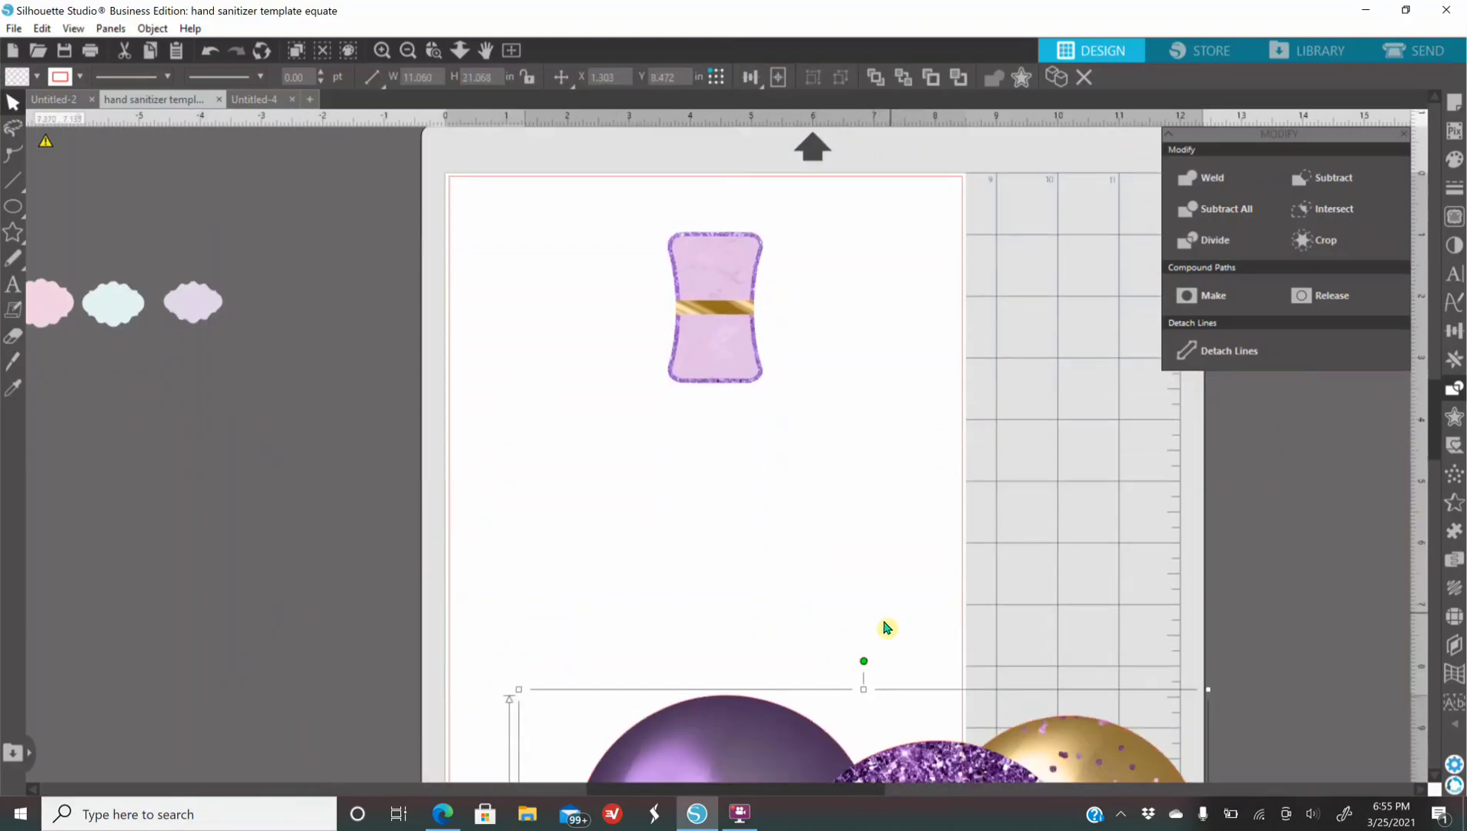
Step: Move the balloons up over the label and scale them down to about 7.71 in wide and 14.69 in tall
left_click_drag(729, 675, 635, 206)
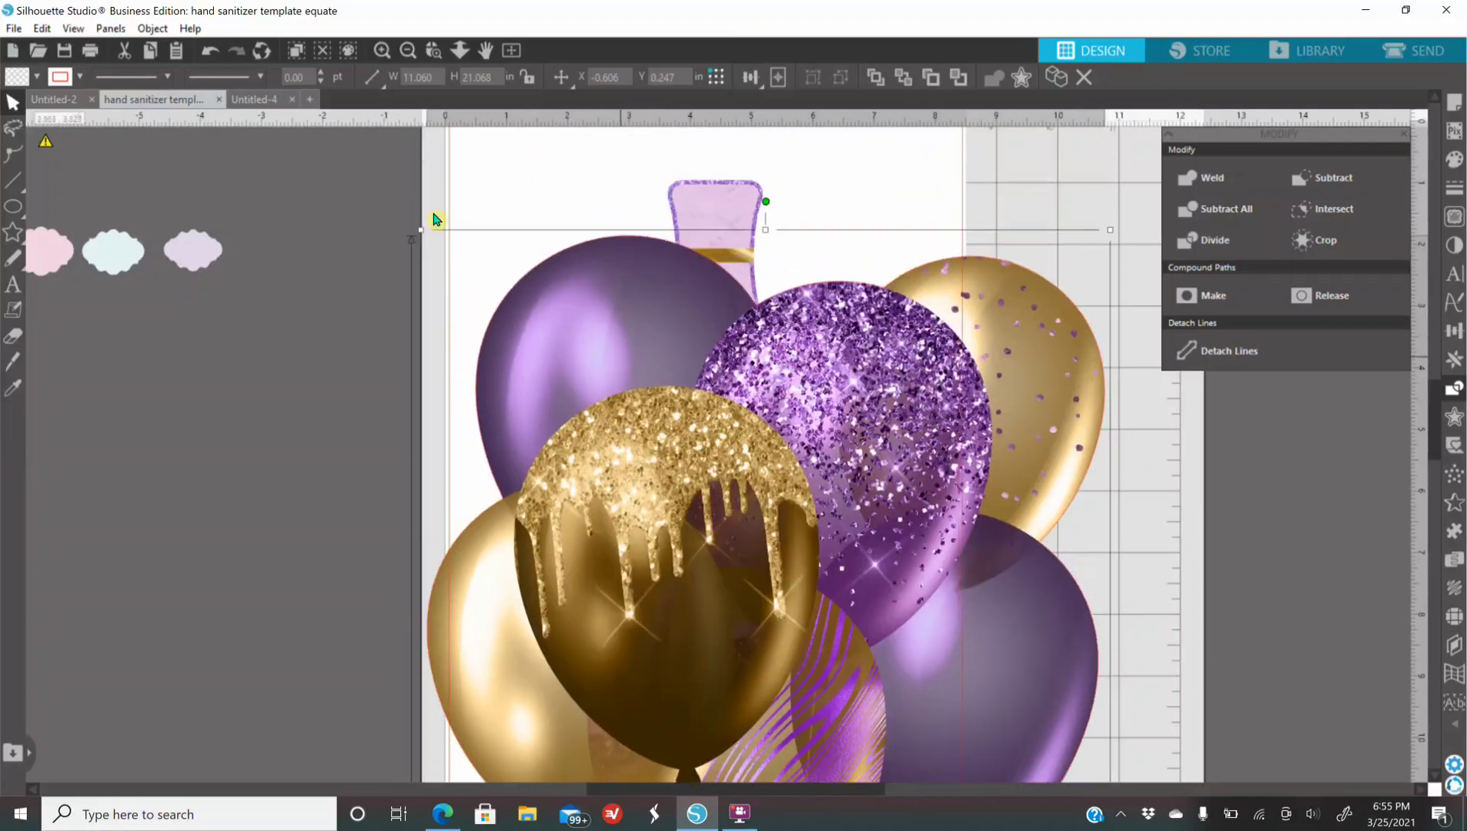
key("ctrl+z")
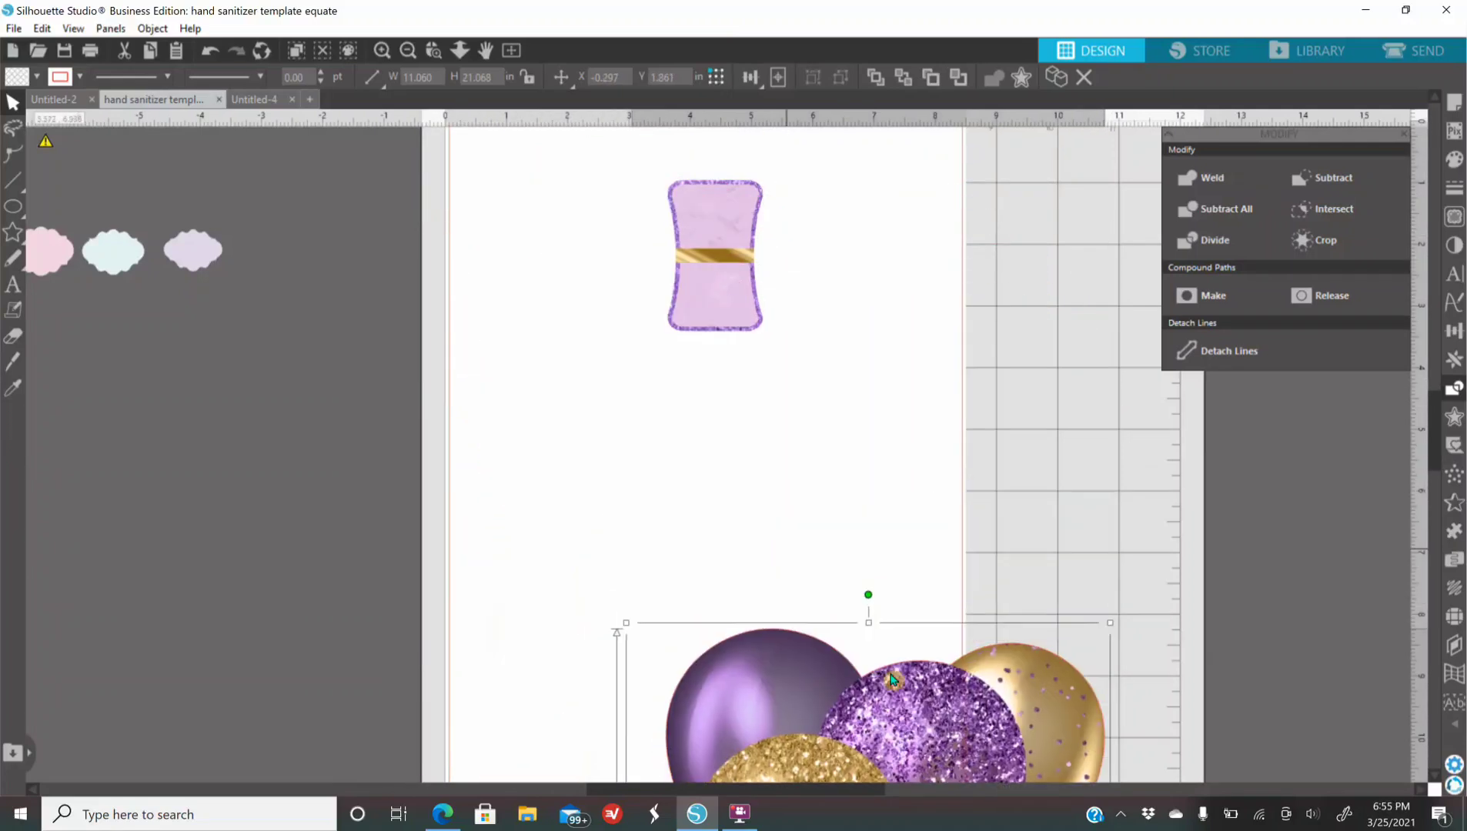
key("ctrl+z")
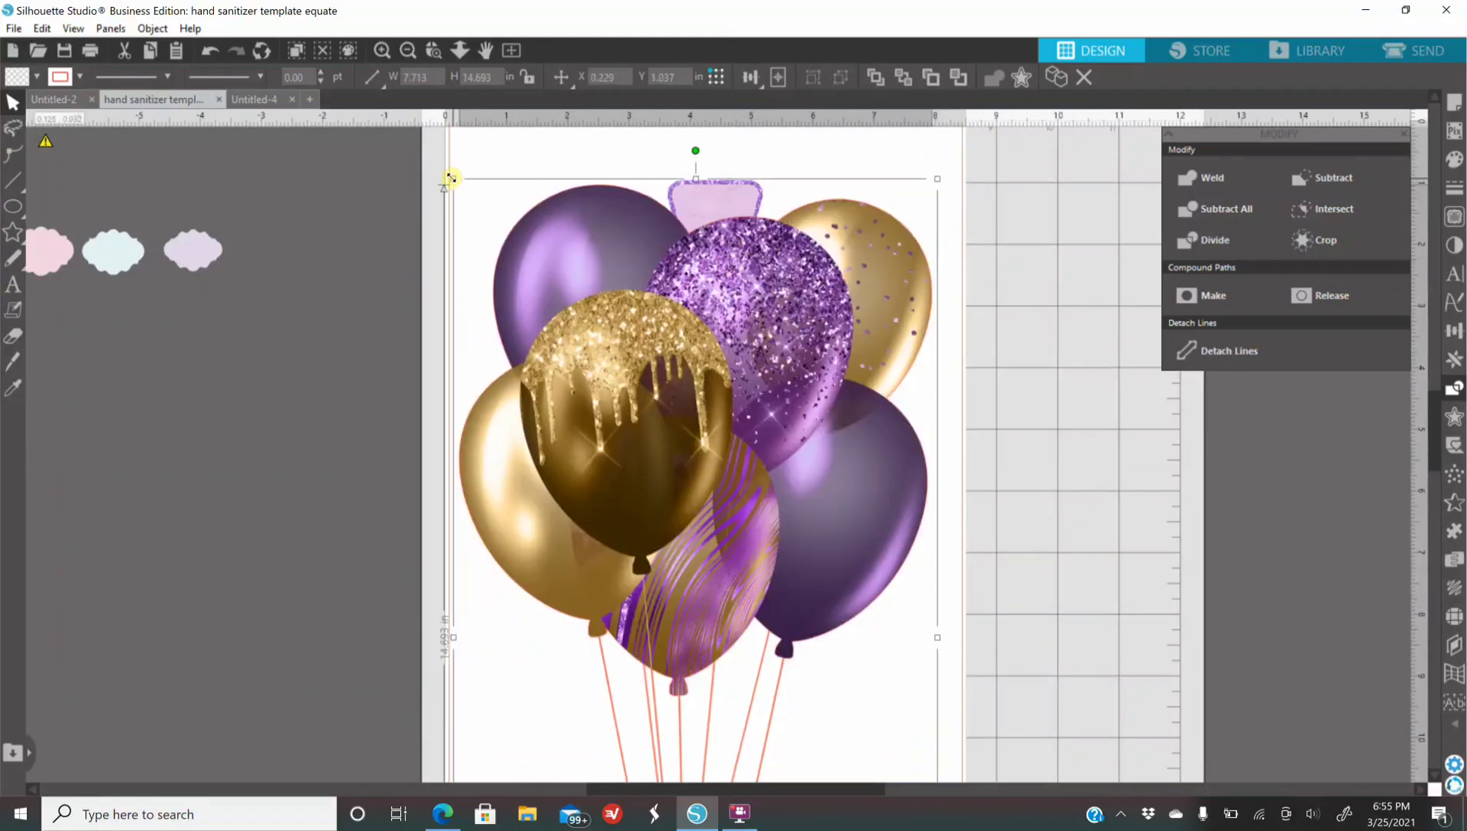
Step: Shrink the balloon bunch to about 2.74 × 5.23 in and place it directly beneath the purple label
left_click_drag(451, 177, 638, 514)
left_click_drag(728, 616, 751, 498)
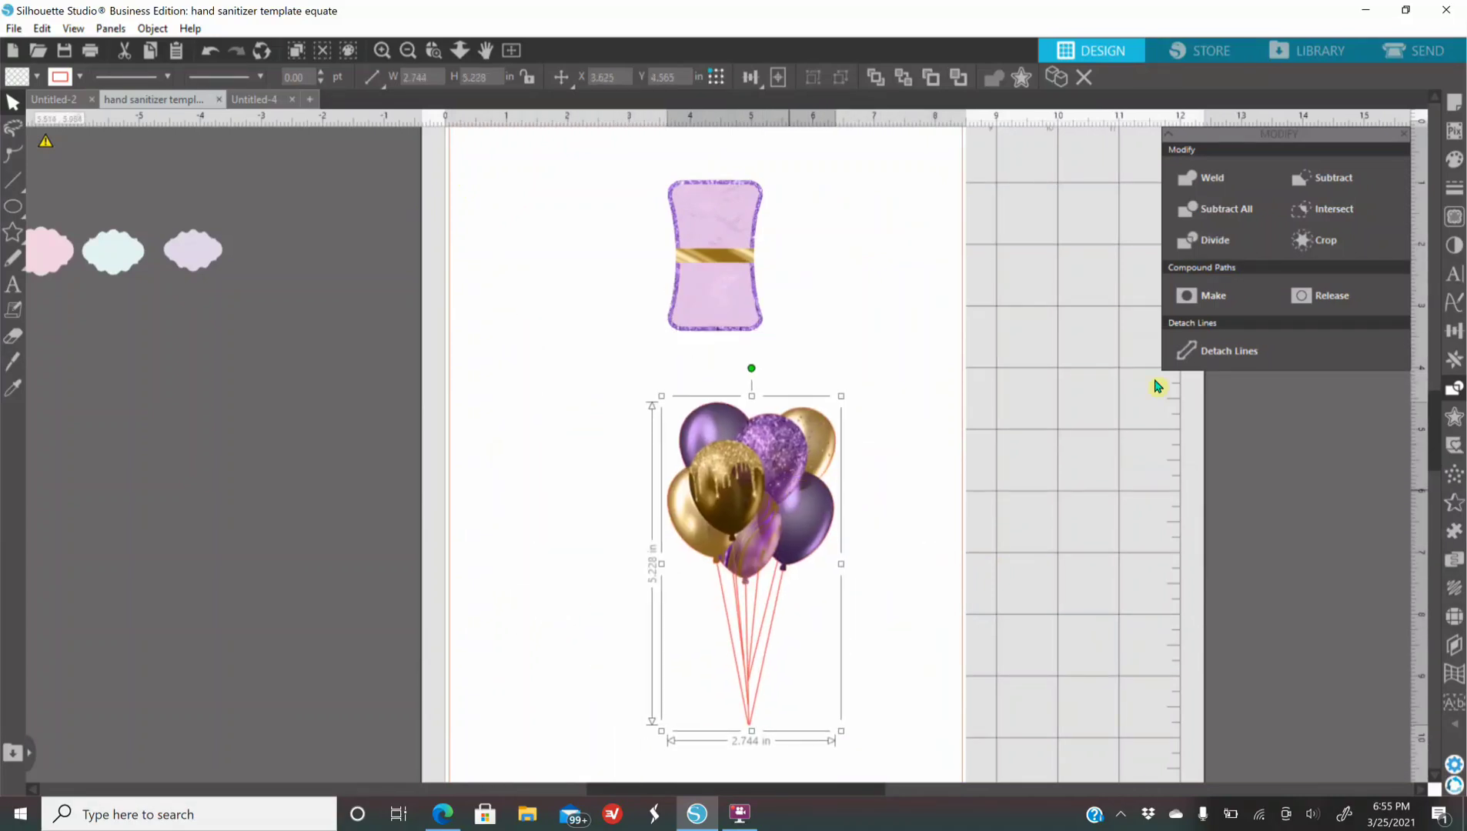
left_click(382, 50)
scroll(638, 376, "down", 3)
left_click_drag(785, 514, 805, 398)
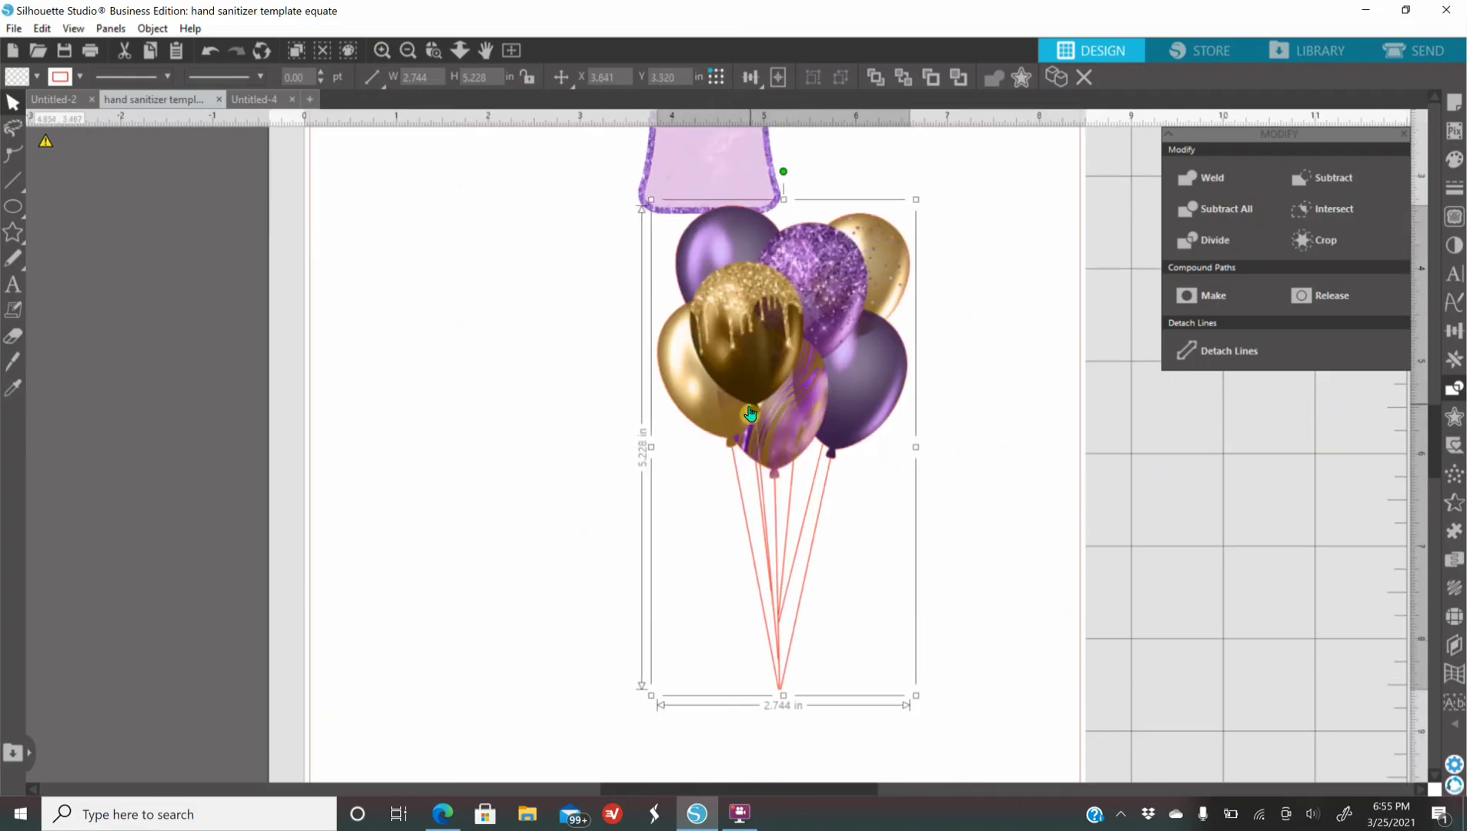
Step: Set the line color of the balloon bunch to transparent
left_click(1453, 187)
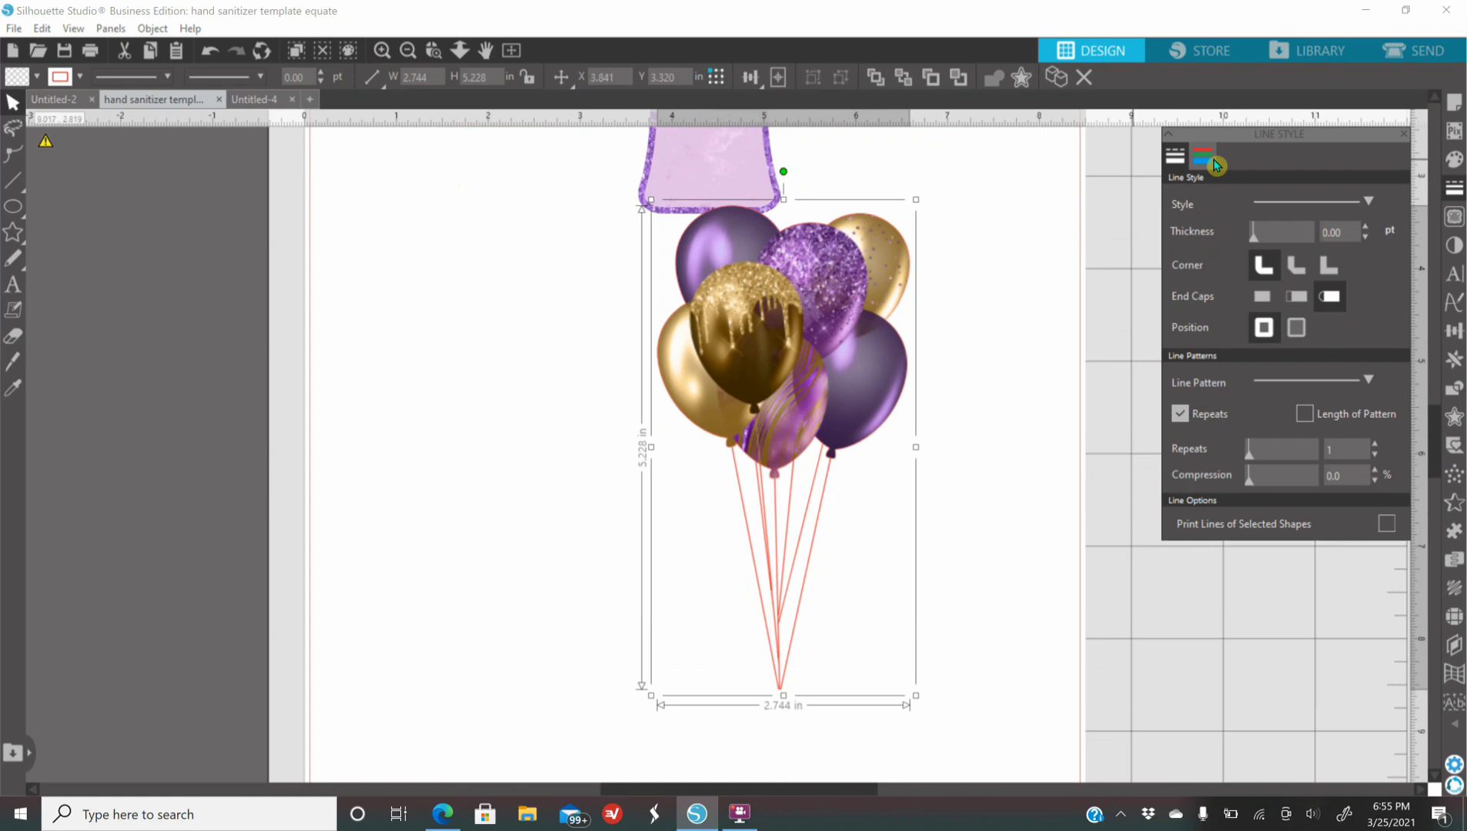
left_click(1214, 163)
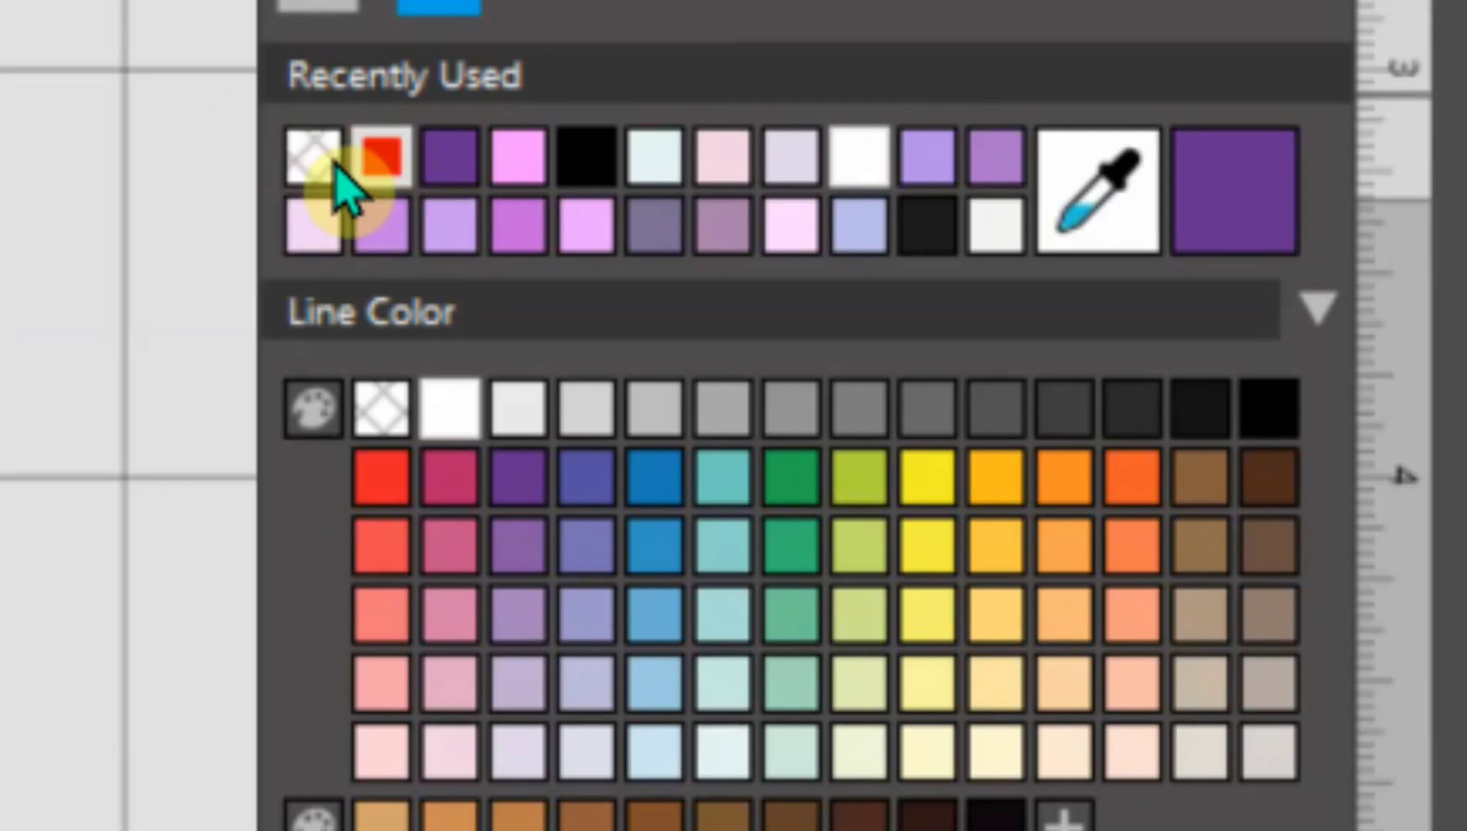
left_click(335, 160)
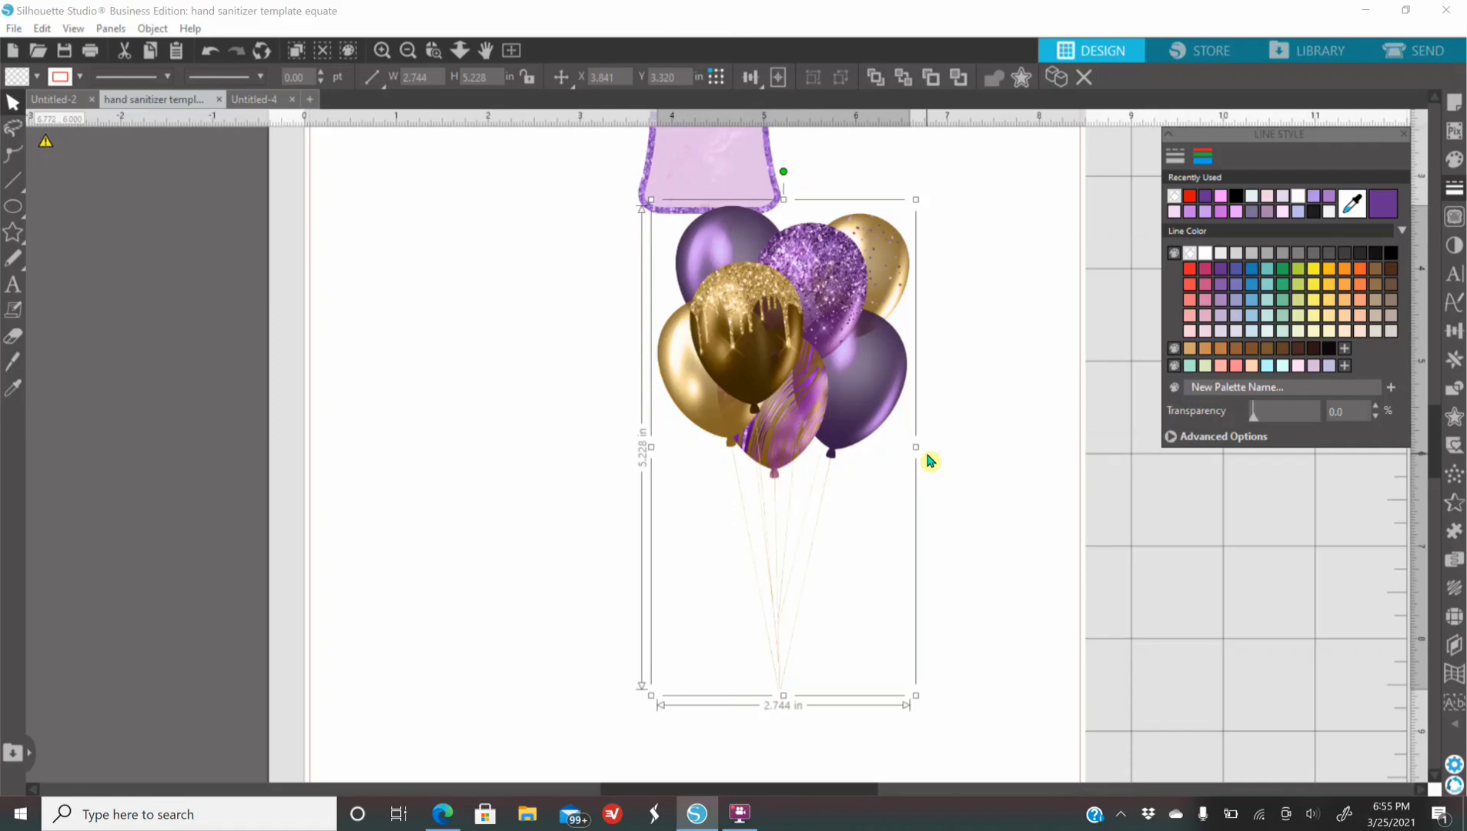
Step: Tilt the balloon bunch clockwise, shrink it to about 0.70 × 1.33 in and place it over the label's upper right corner
scroll(838, 501, "up", 5)
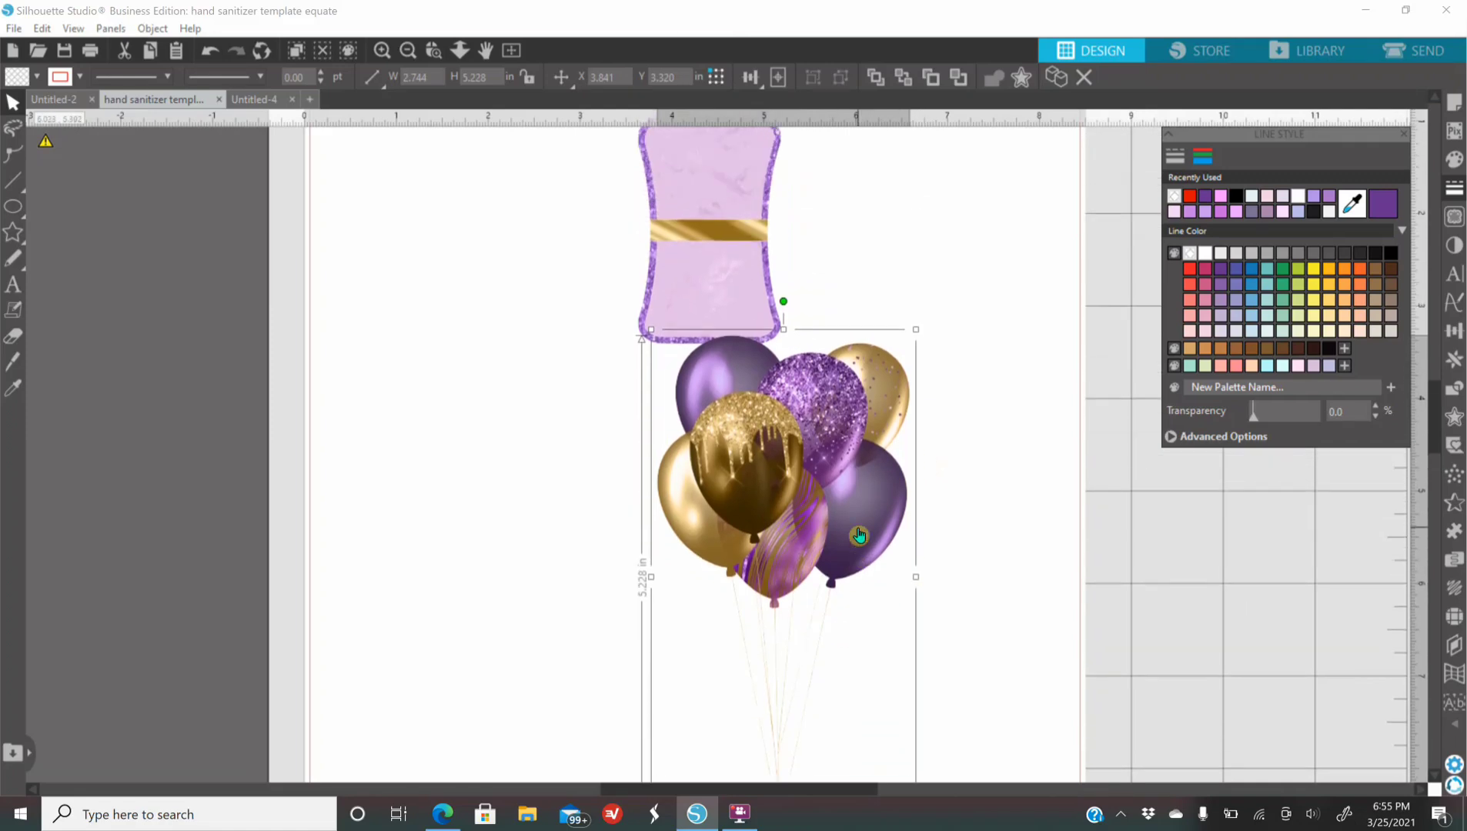
left_click_drag(857, 527, 891, 375)
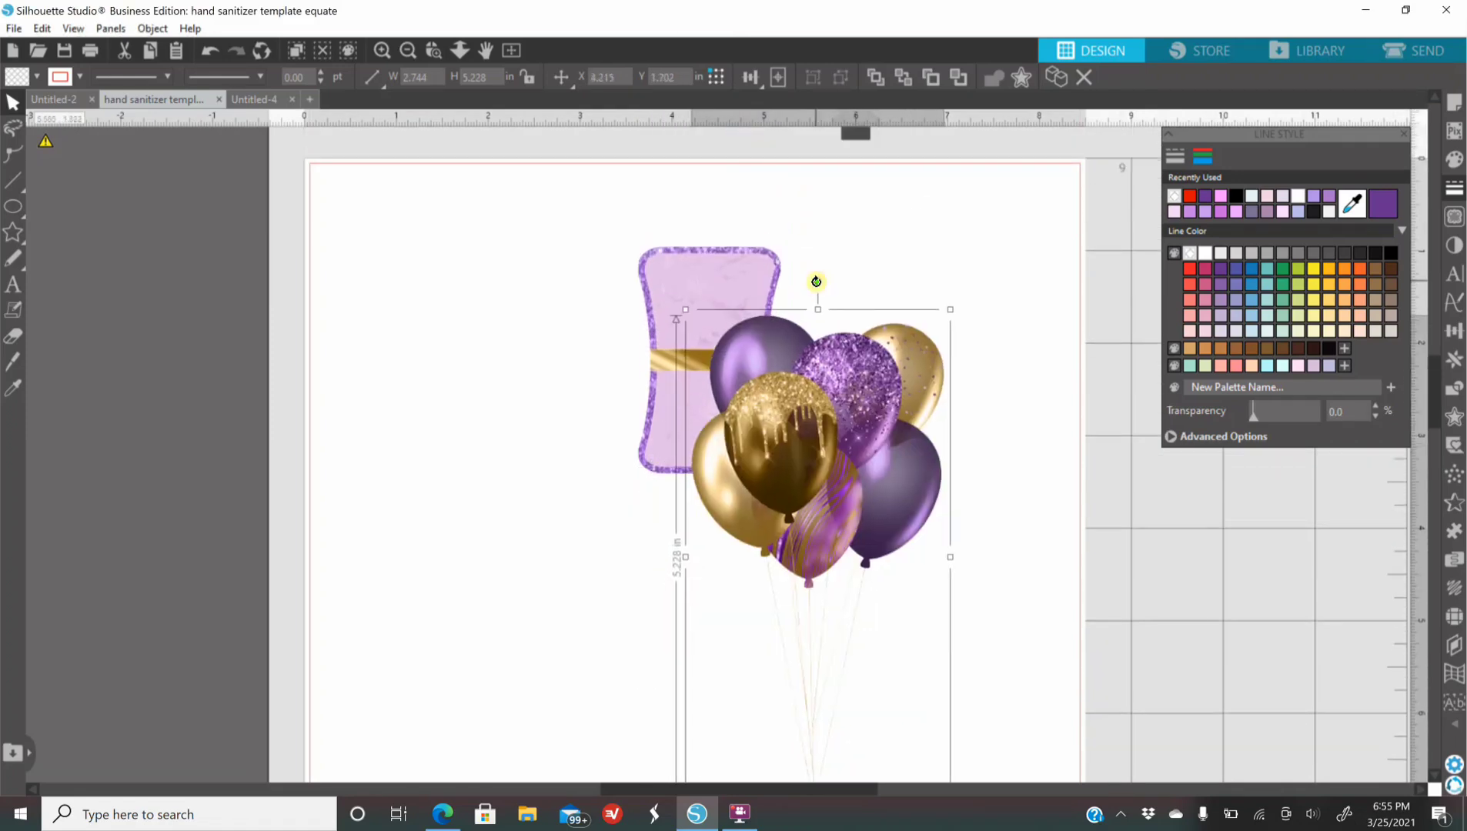
left_click_drag(817, 281, 957, 320)
left_click_drag(846, 459, 736, 326)
left_click_drag(694, 706, 694, 305)
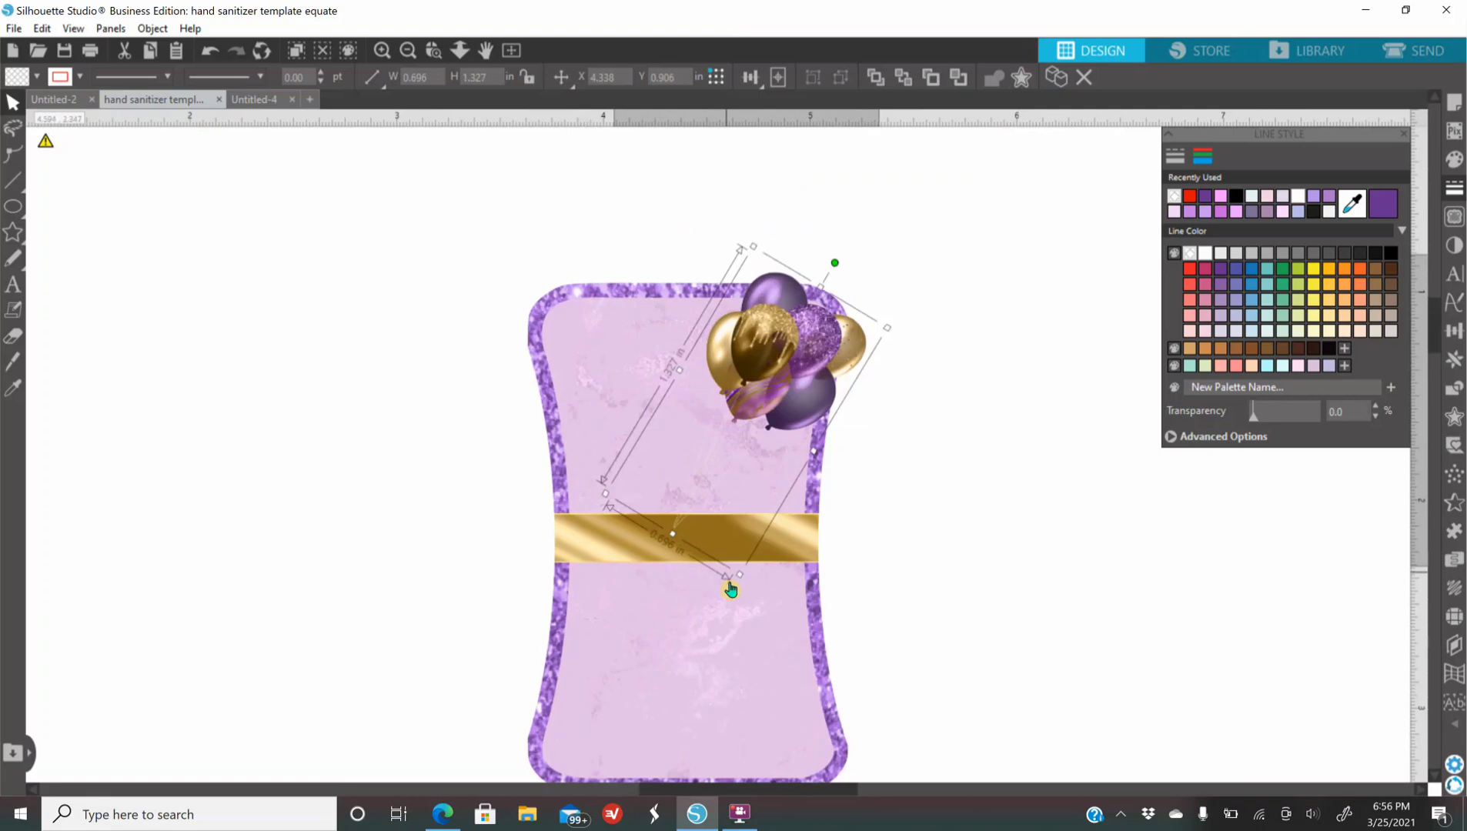
Step: Fine-tune the balloon bunch's position on the label's upper right corner and rotate it slightly back counterclockwise
scroll(731, 585, "up", 2)
mouse_move(792, 436)
left_mouse_down()
mouse_move(764, 459)
mouse_move(798, 438)
left_mouse_up()
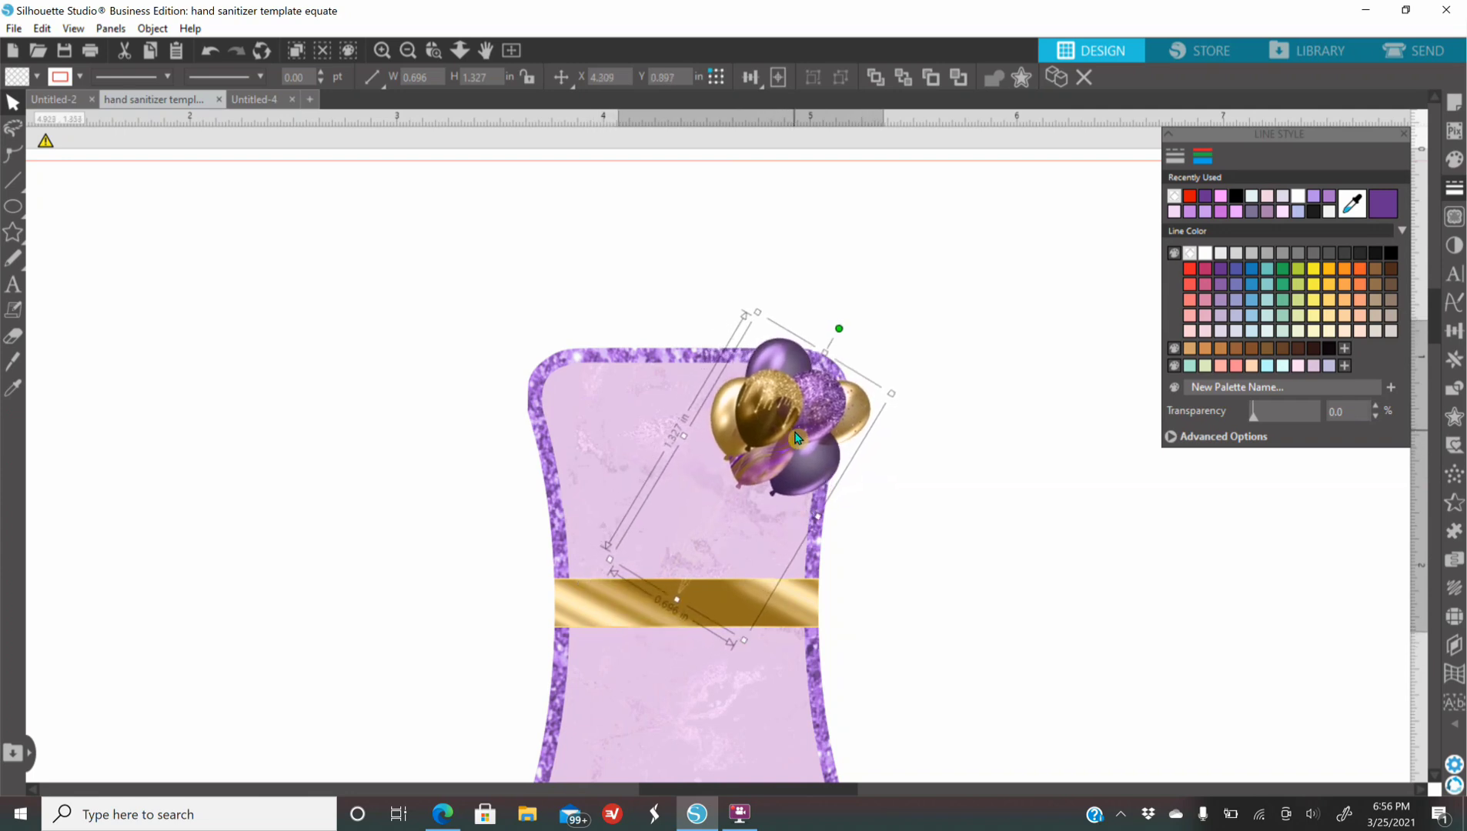
scroll(898, 539, "up", 2)
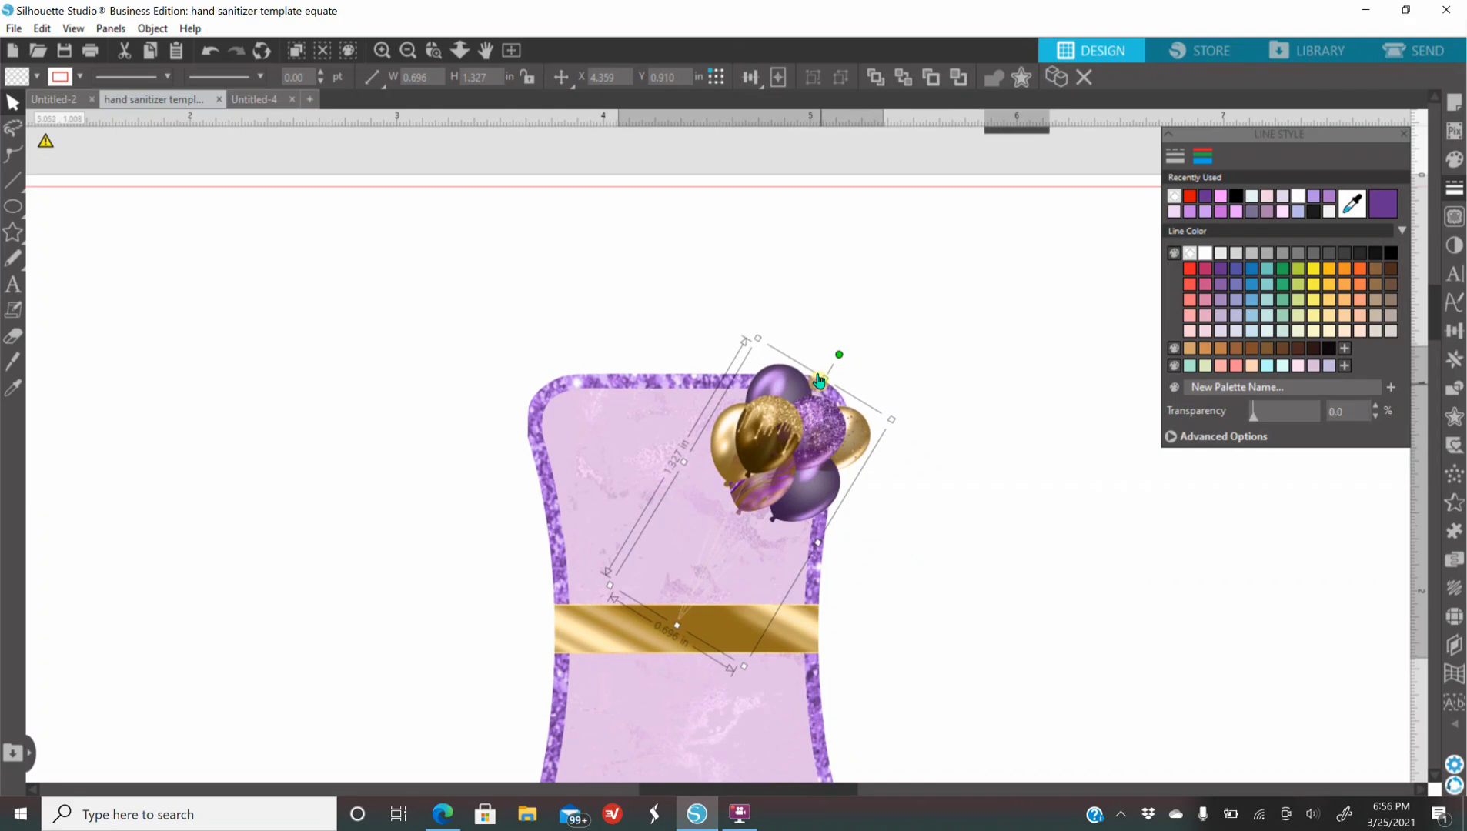
left_click_drag(842, 358, 826, 345)
left_click(1022, 533)
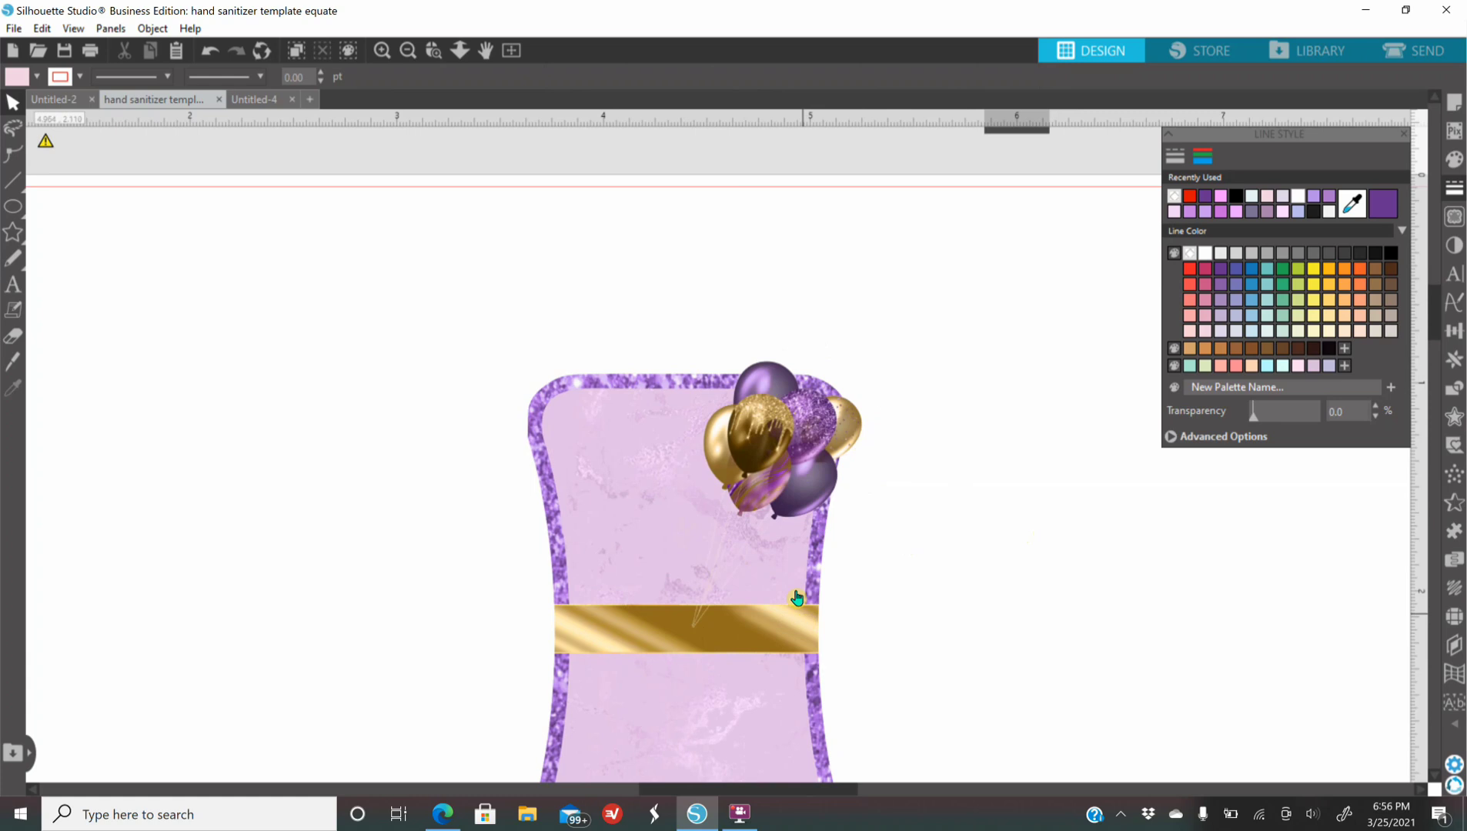
Step: Ungroup the label so its glitter, marble and gold band shapes can be selected separately
left_click(676, 648)
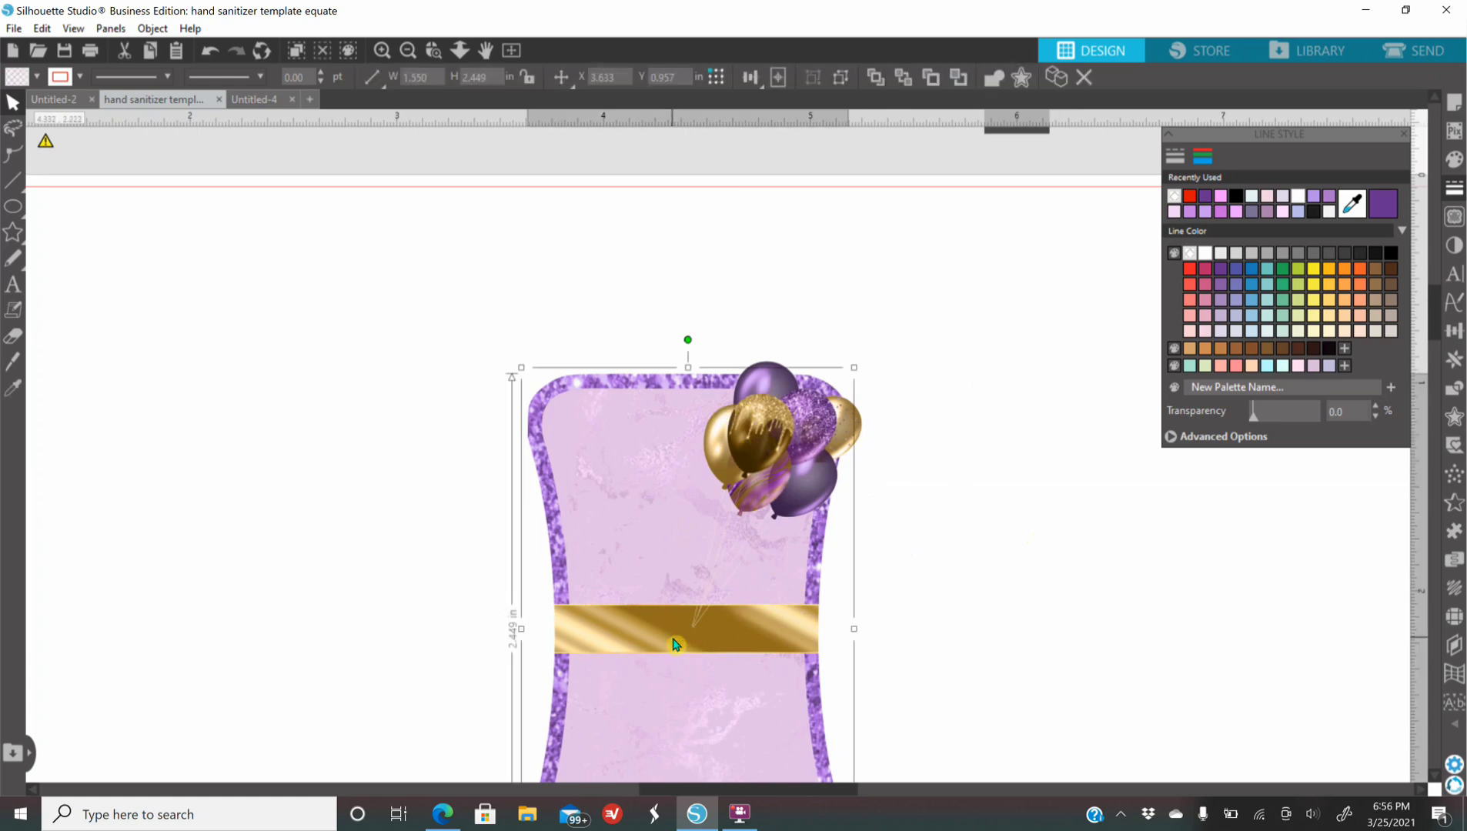
right_click(677, 645)
left_click(679, 445)
left_click(1065, 674)
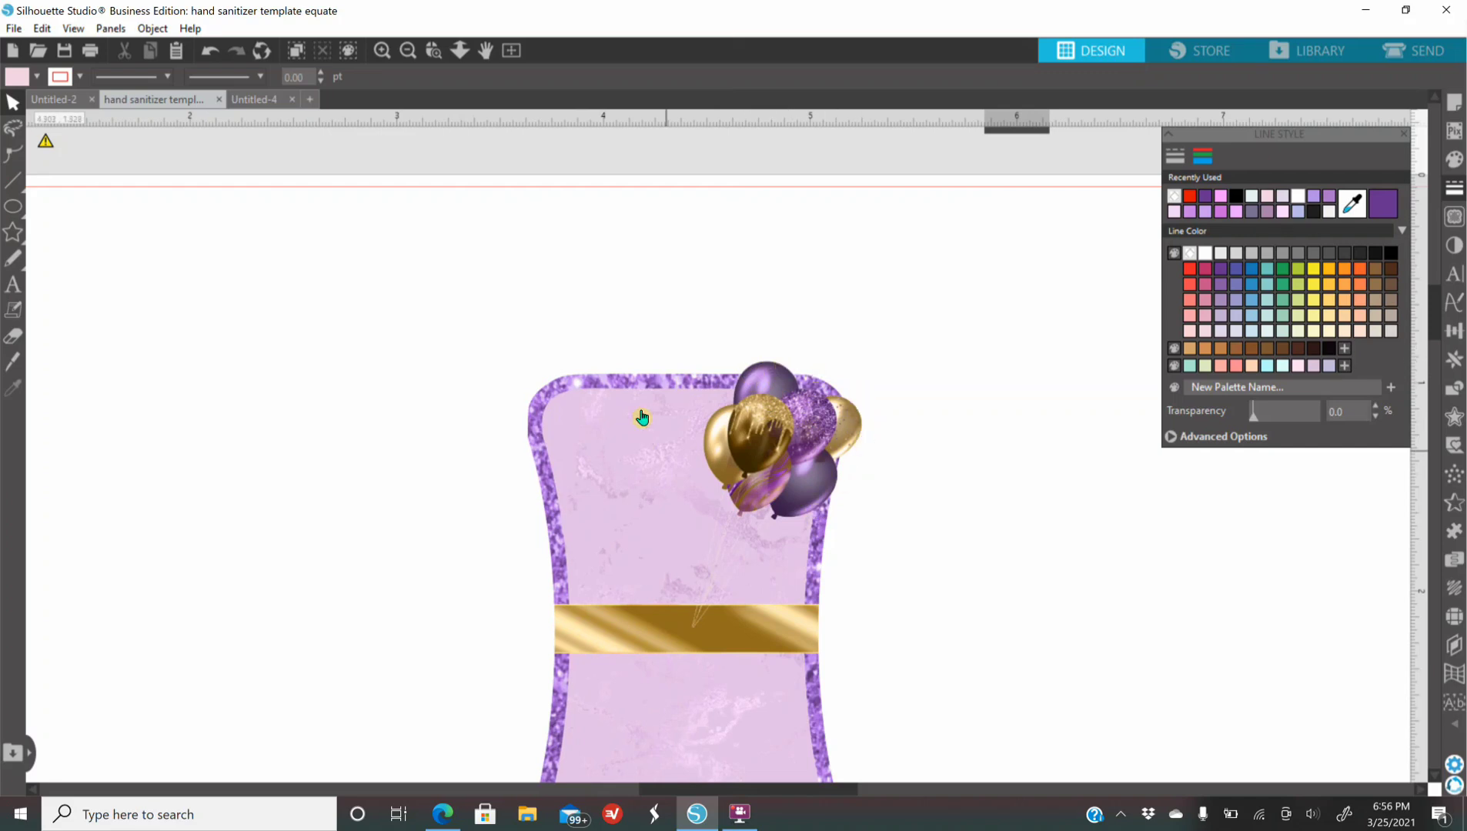
Step: Divide the balloon bunch and the label's upper glitter shape where they overlap
left_click(763, 439)
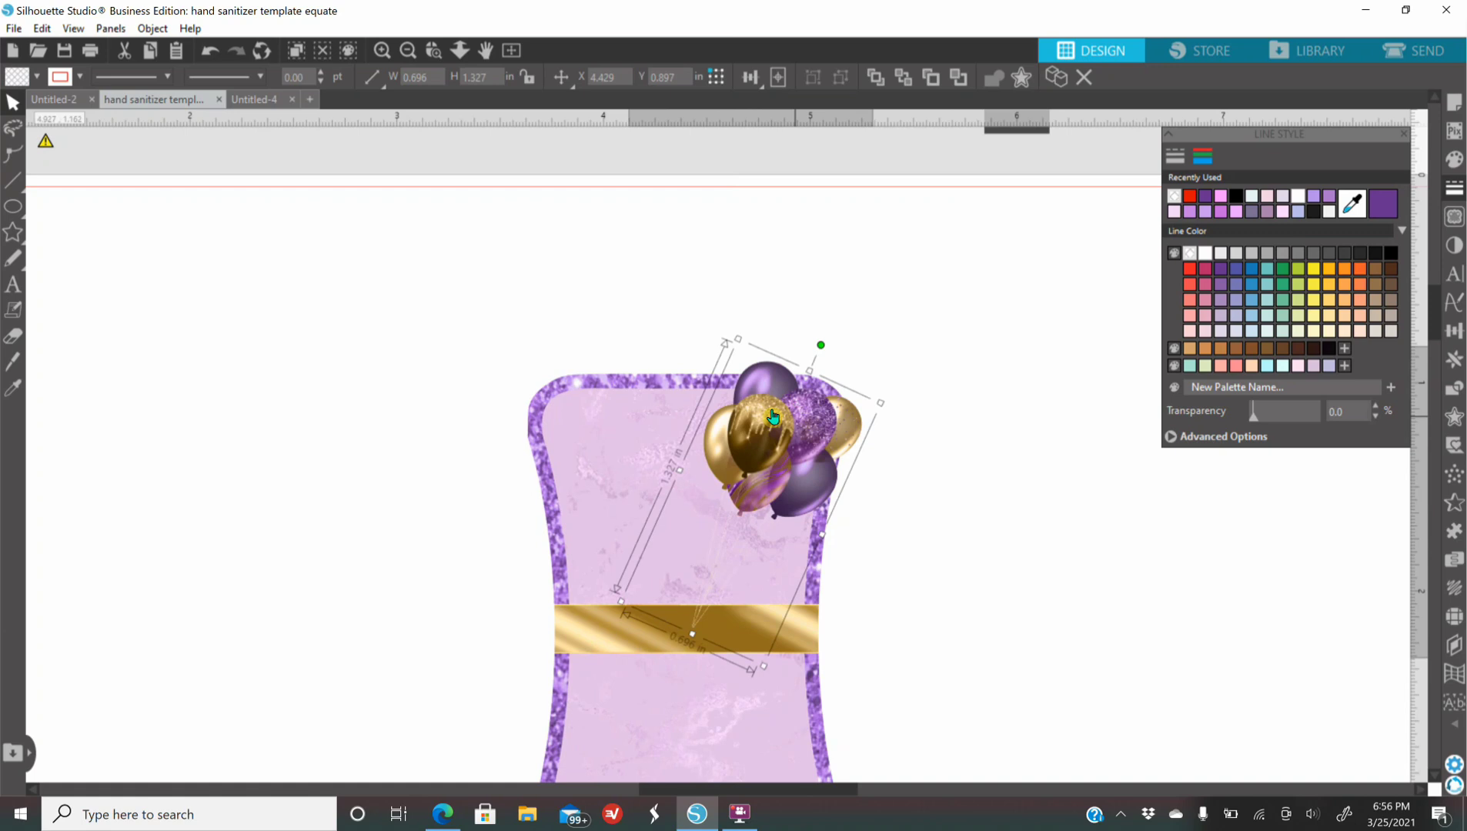
left_click(687, 385, "shift")
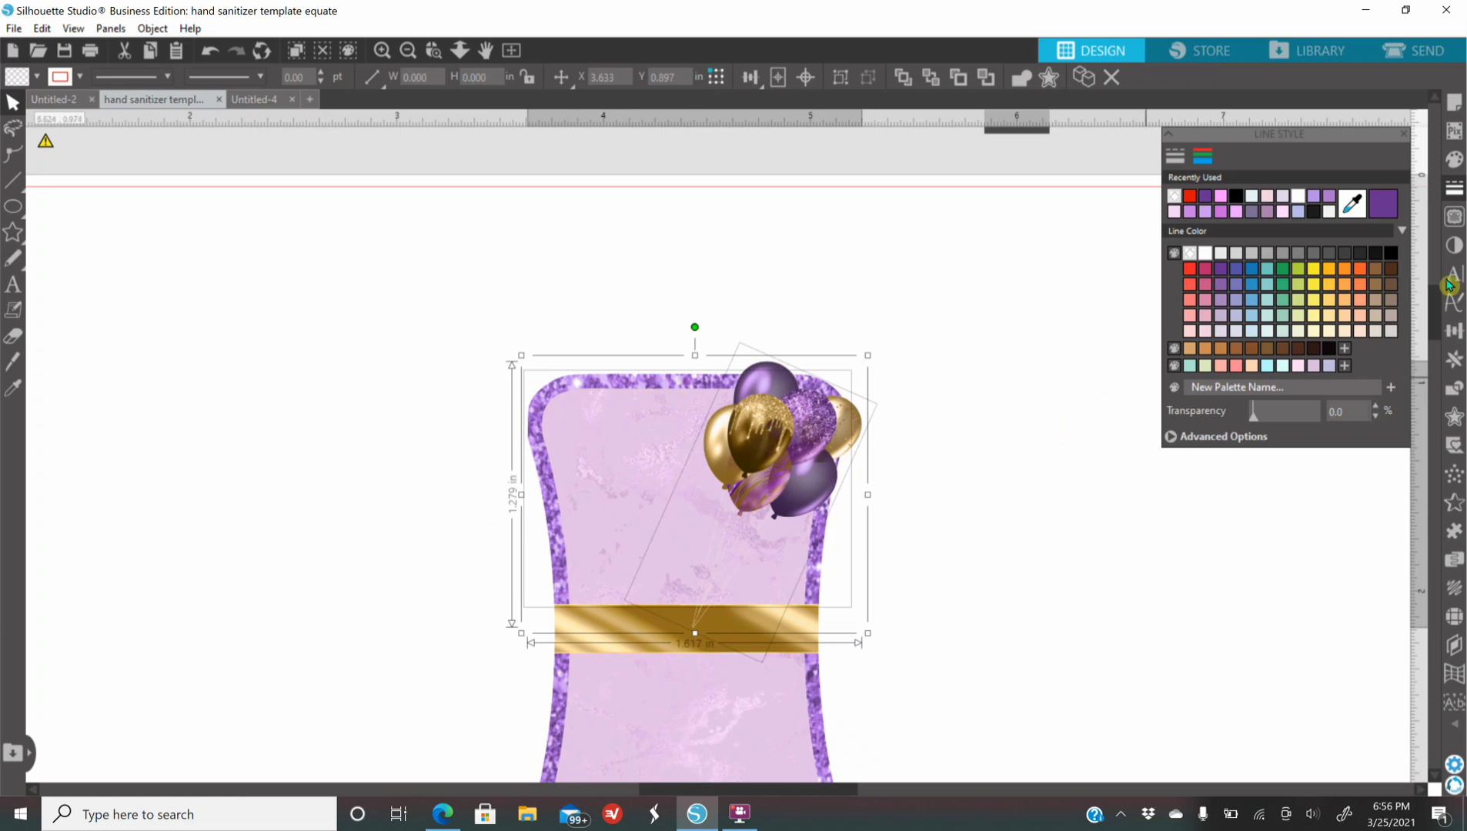
left_click(1457, 389)
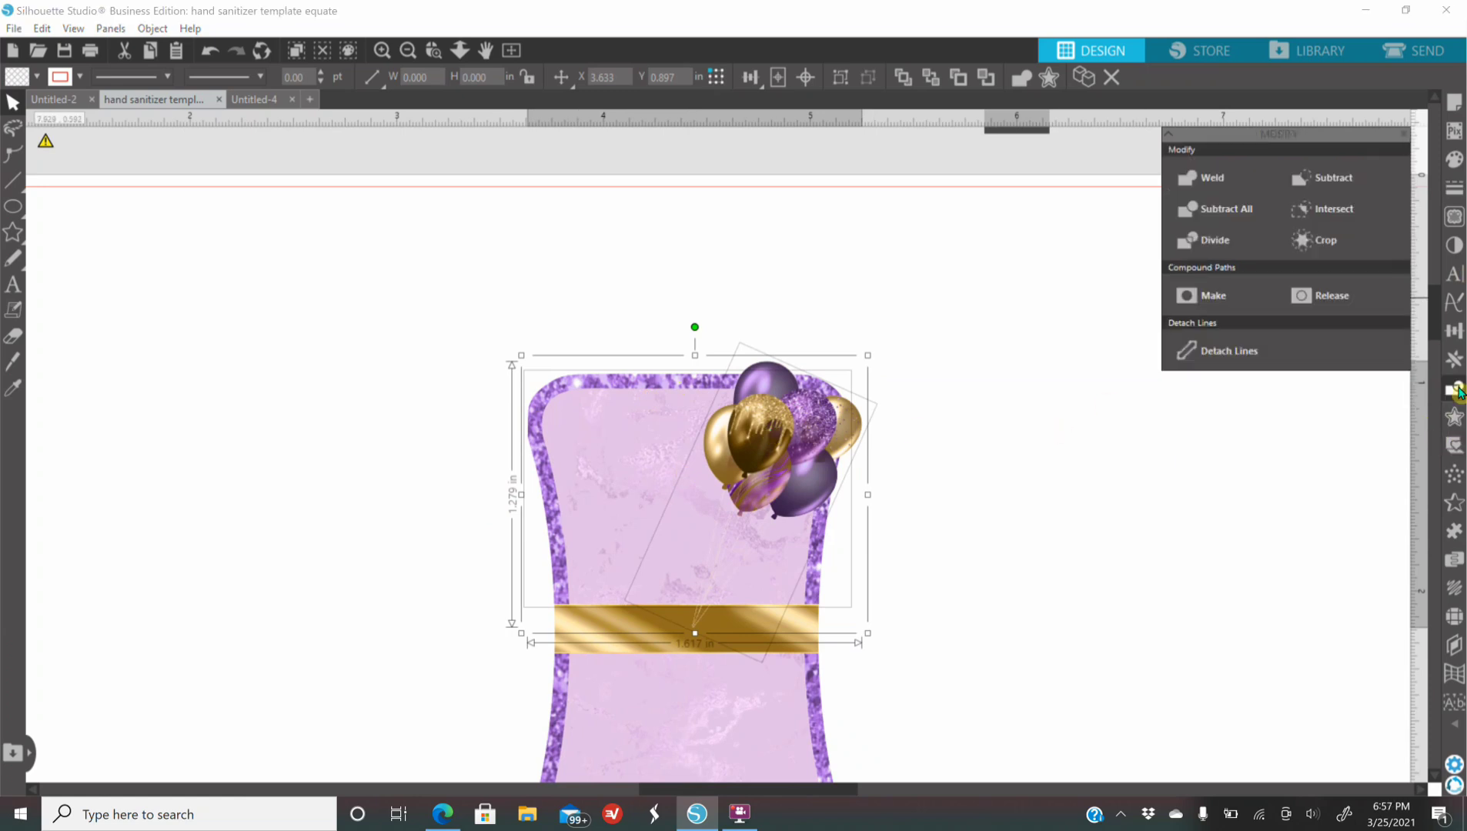
left_click(1209, 240)
left_click(1037, 485)
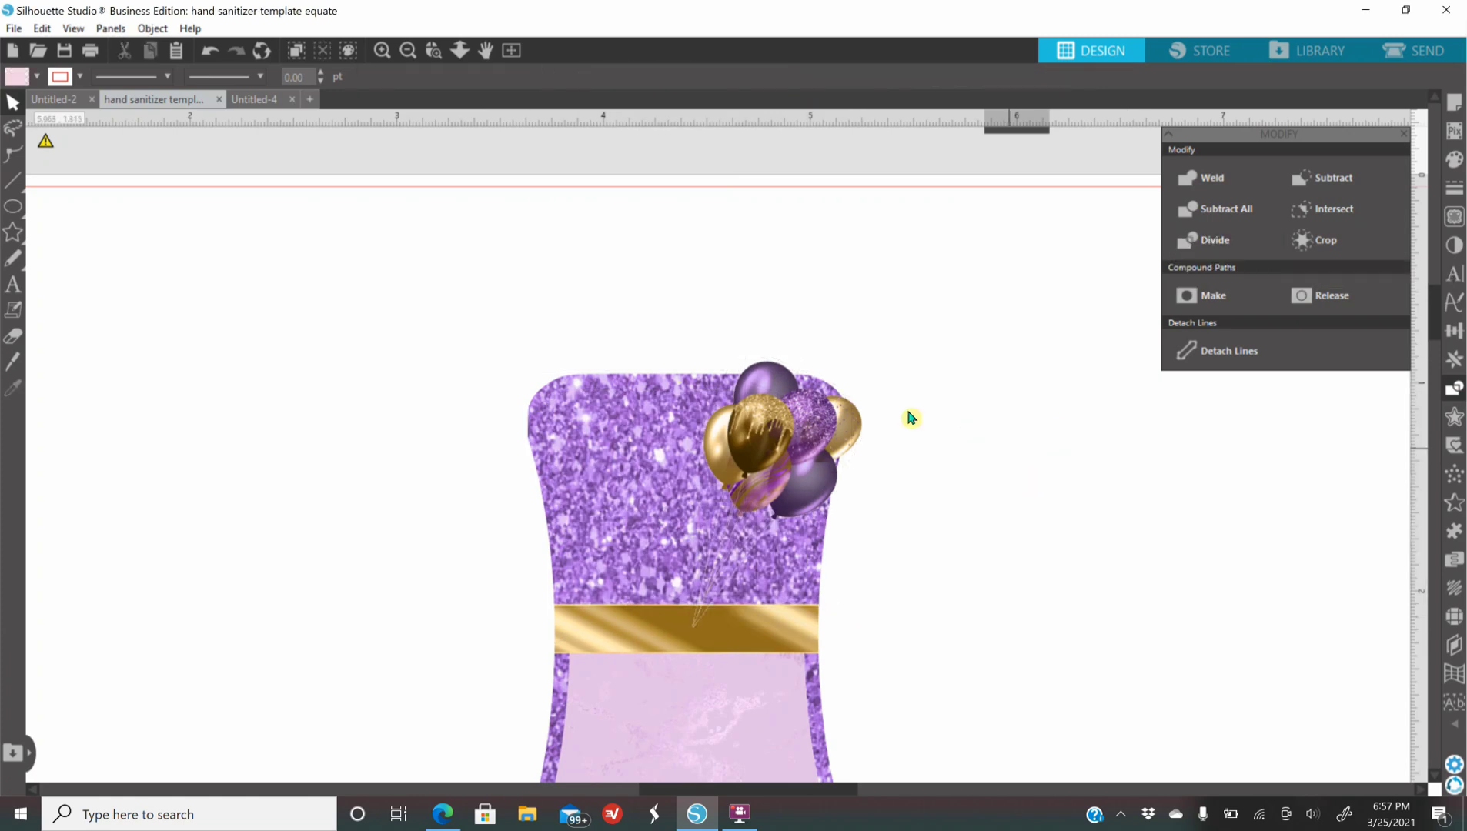
Step: Delete the divided balloon pieces that overhang the label's top and right edges
left_click_drag(859, 431, 936, 423)
left_click_drag(774, 368, 1046, 388)
left_click_drag(902, 357, 1101, 426)
key("Delete")
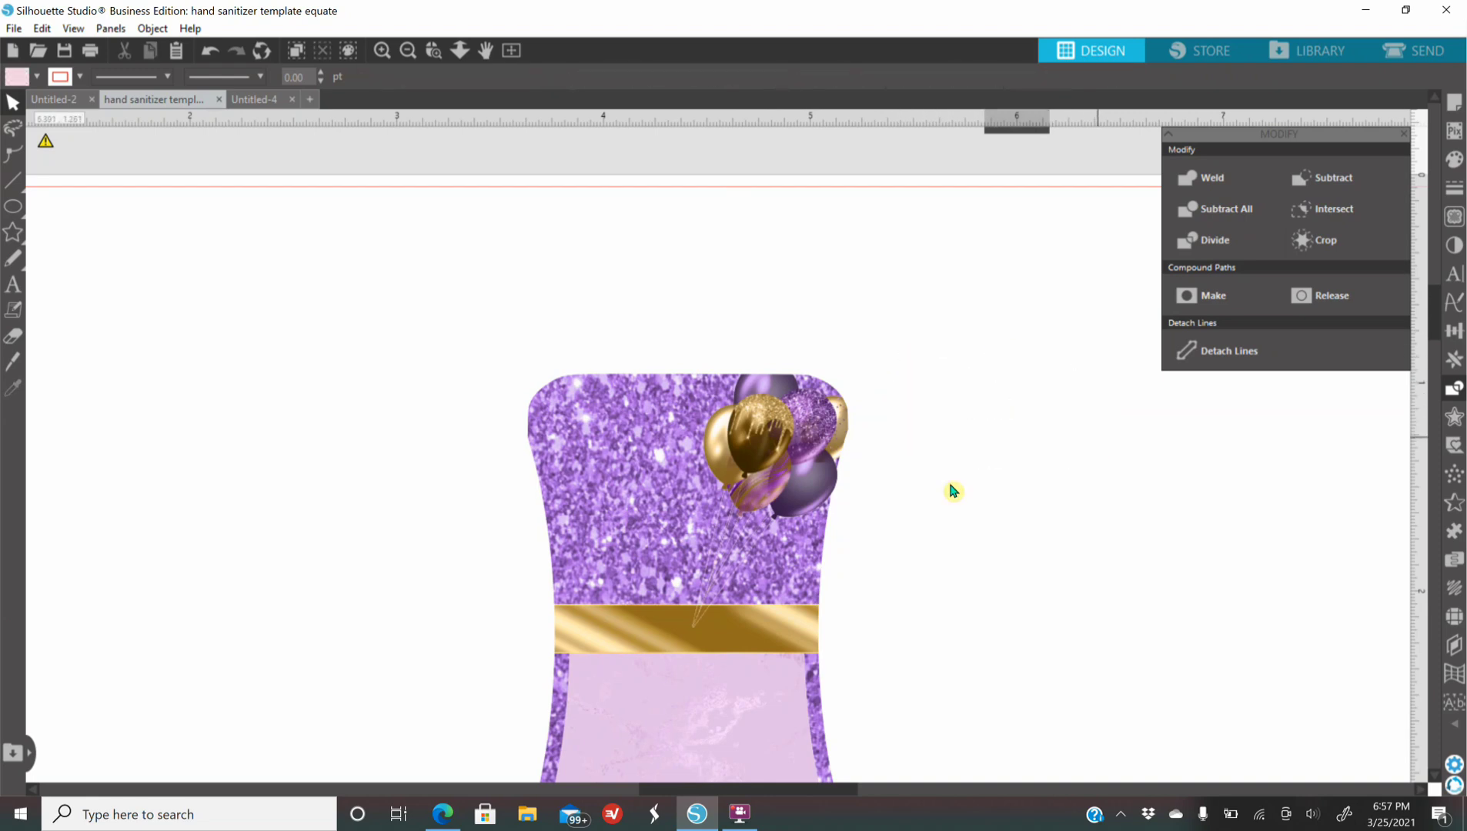
Step: Send the large glitter piece left of the balloons and the piece below them on the right to the back
left_click(611, 454)
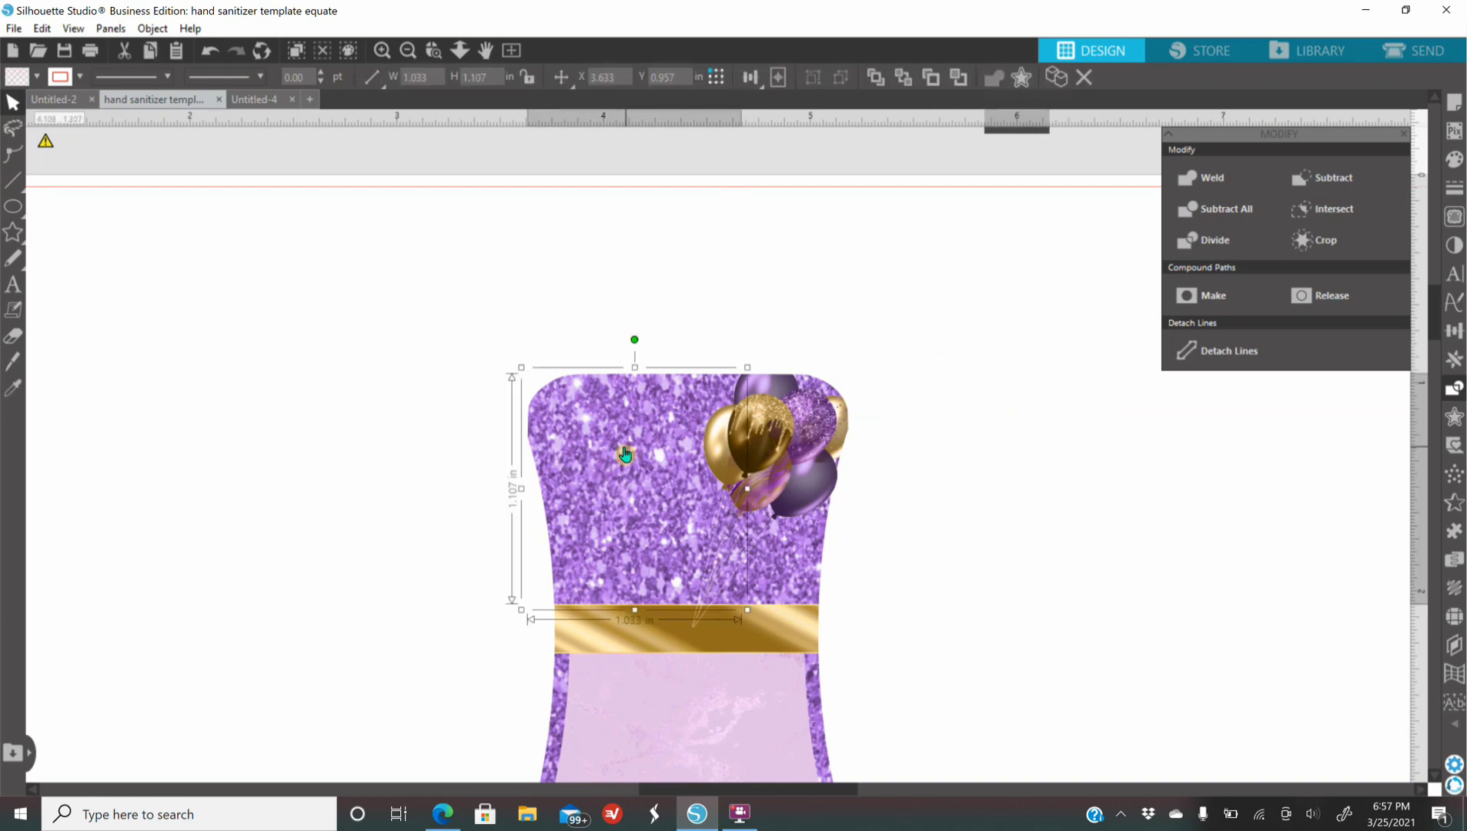
right_click(625, 446)
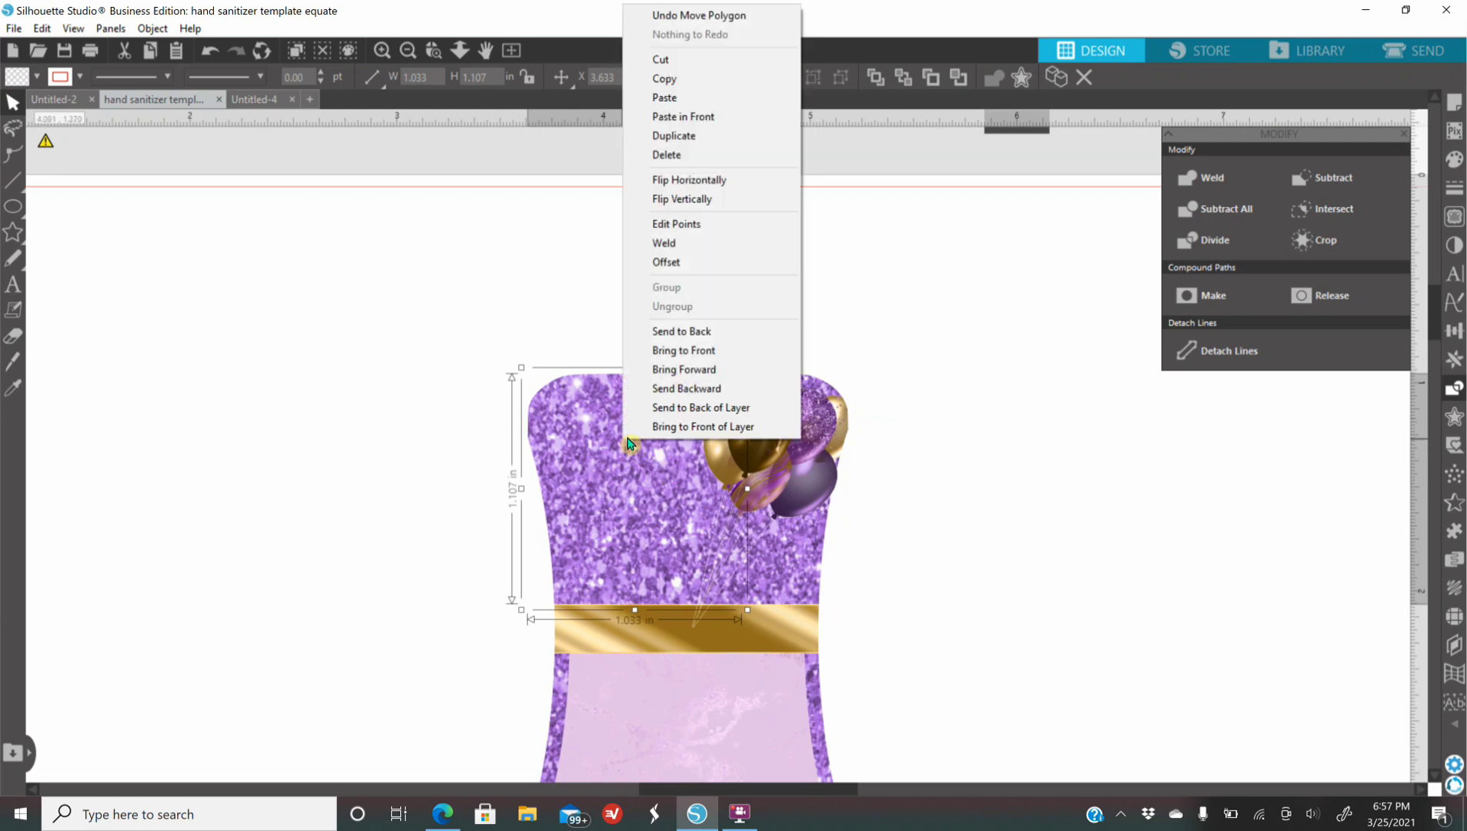
left_click(682, 331)
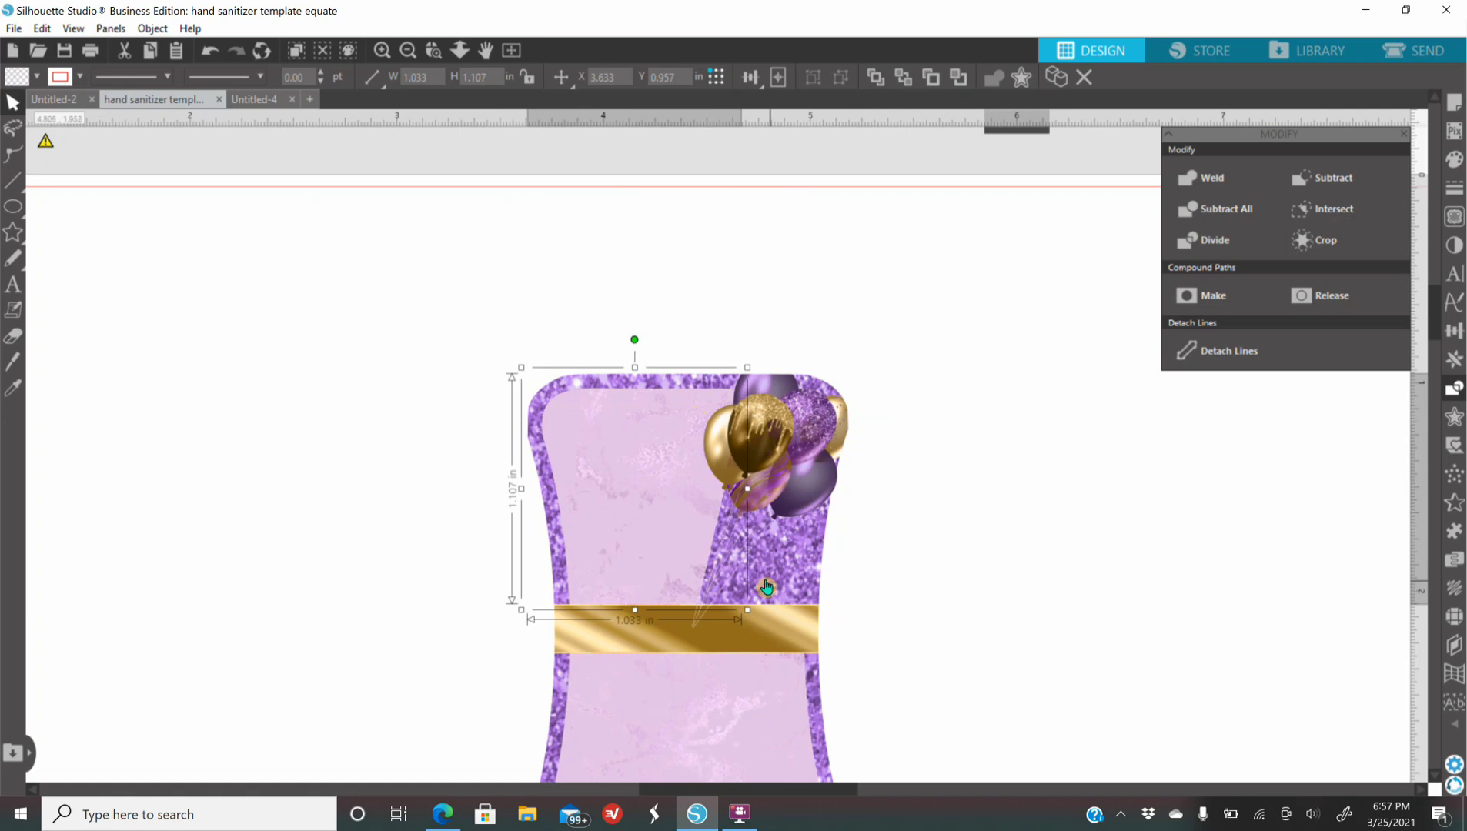
left_click(763, 585)
right_click(762, 593)
left_click(846, 475)
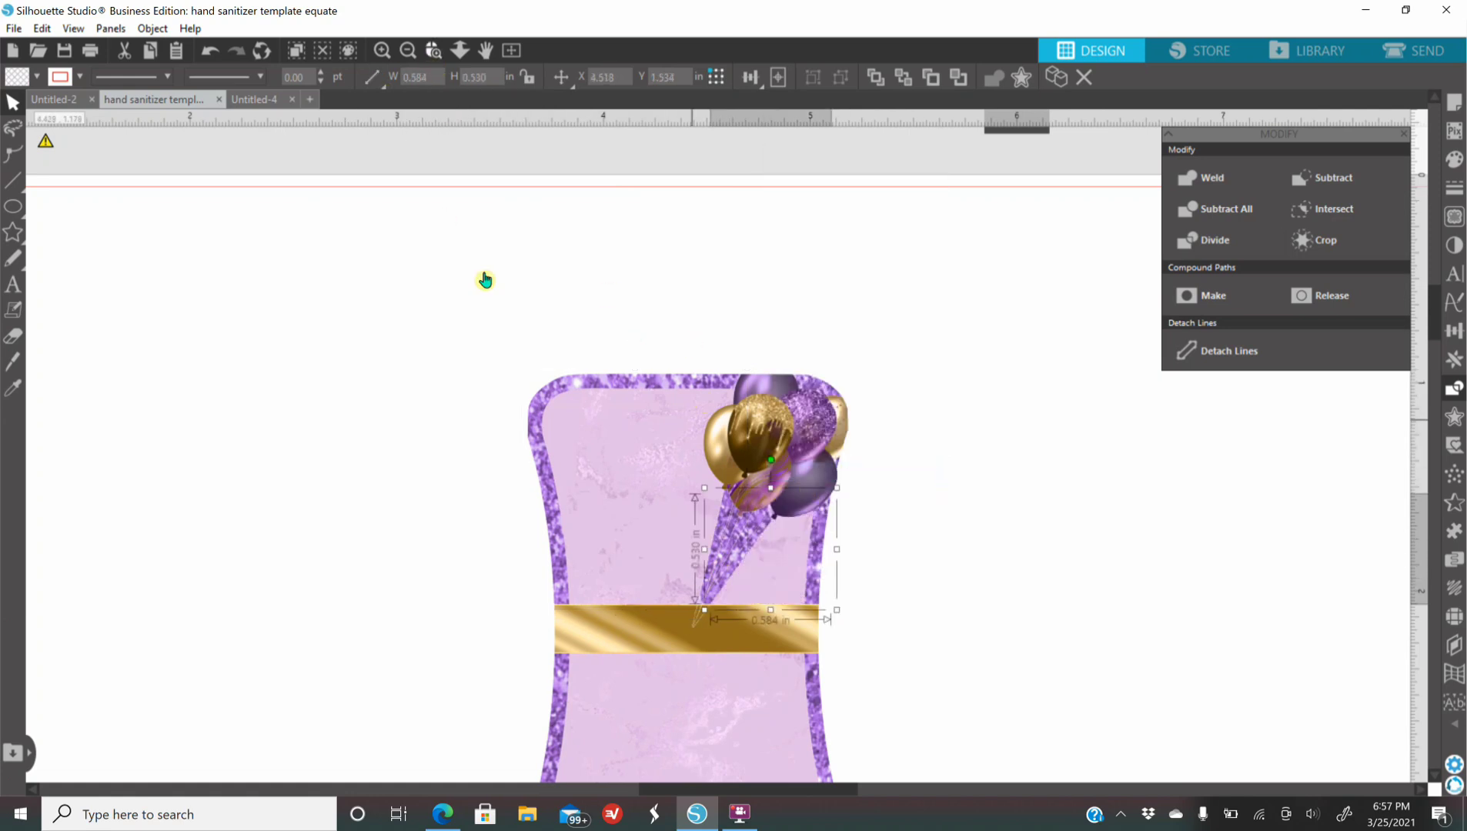
Step: Send the wider glitter pieces along the right side of the balloon strings to the back
left_click(383, 51)
scroll(945, 421, "down", 5)
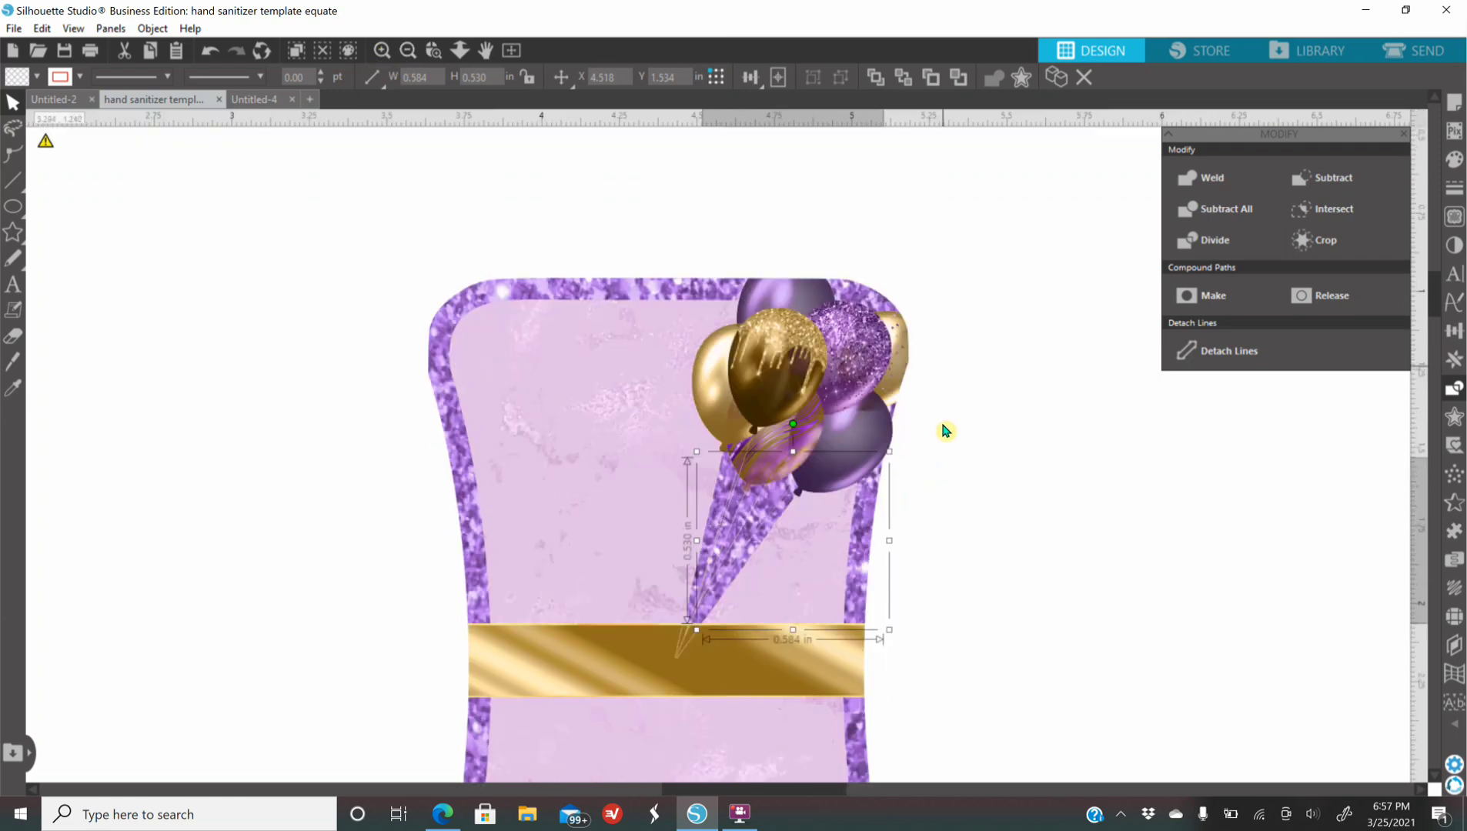
left_click(773, 395)
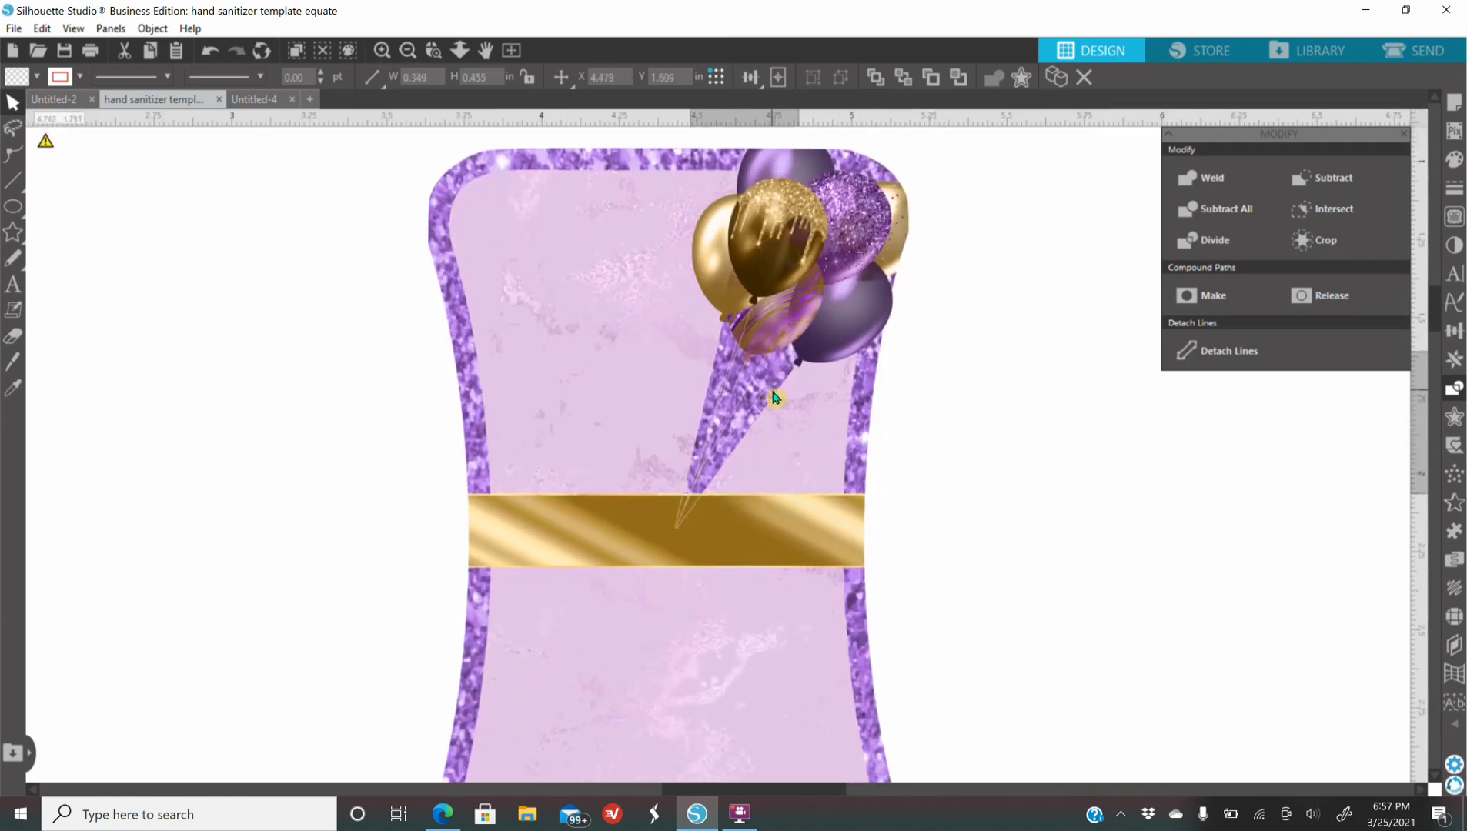
right_click(774, 396)
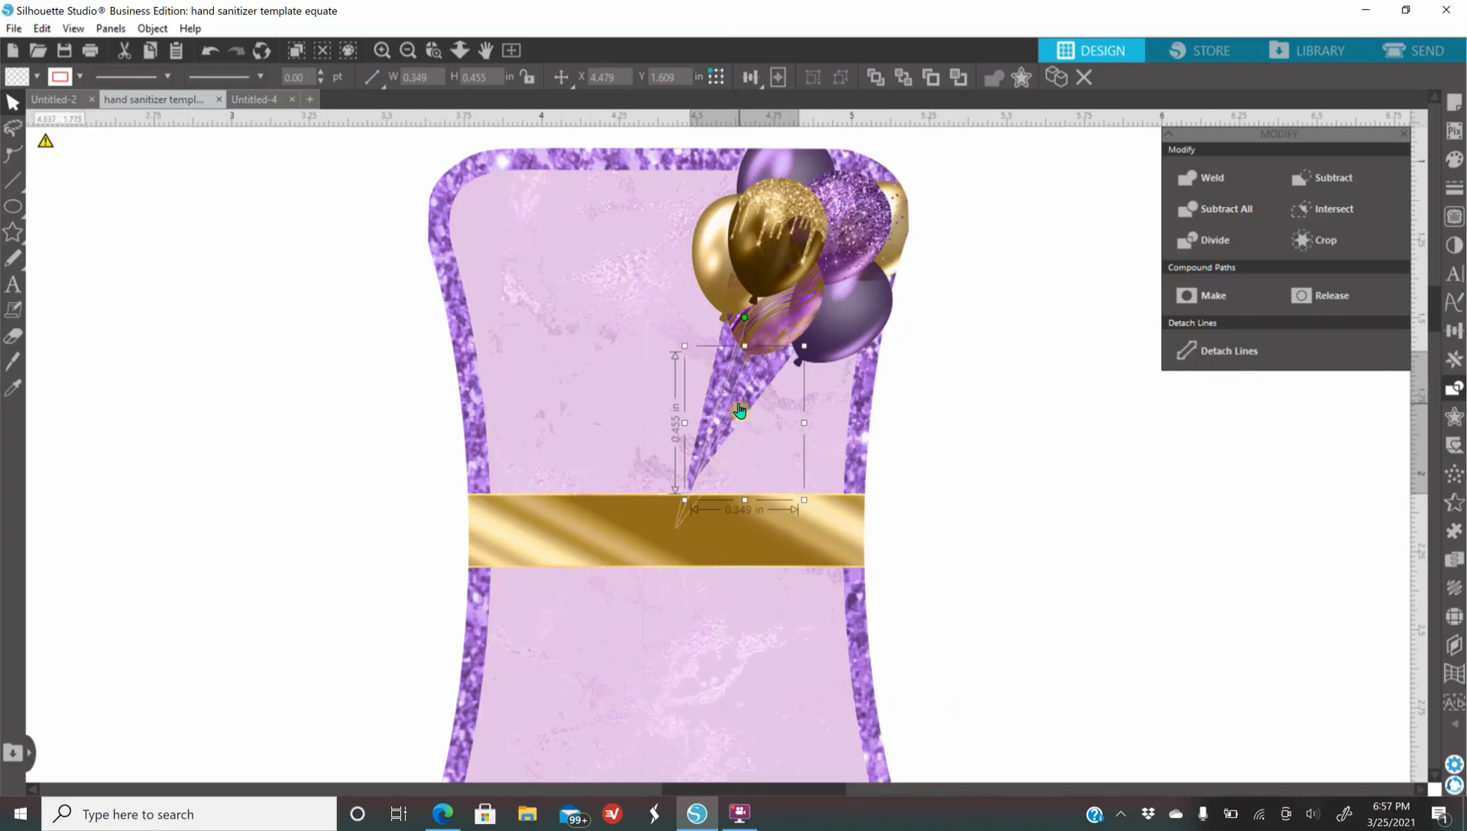
right_click(743, 364)
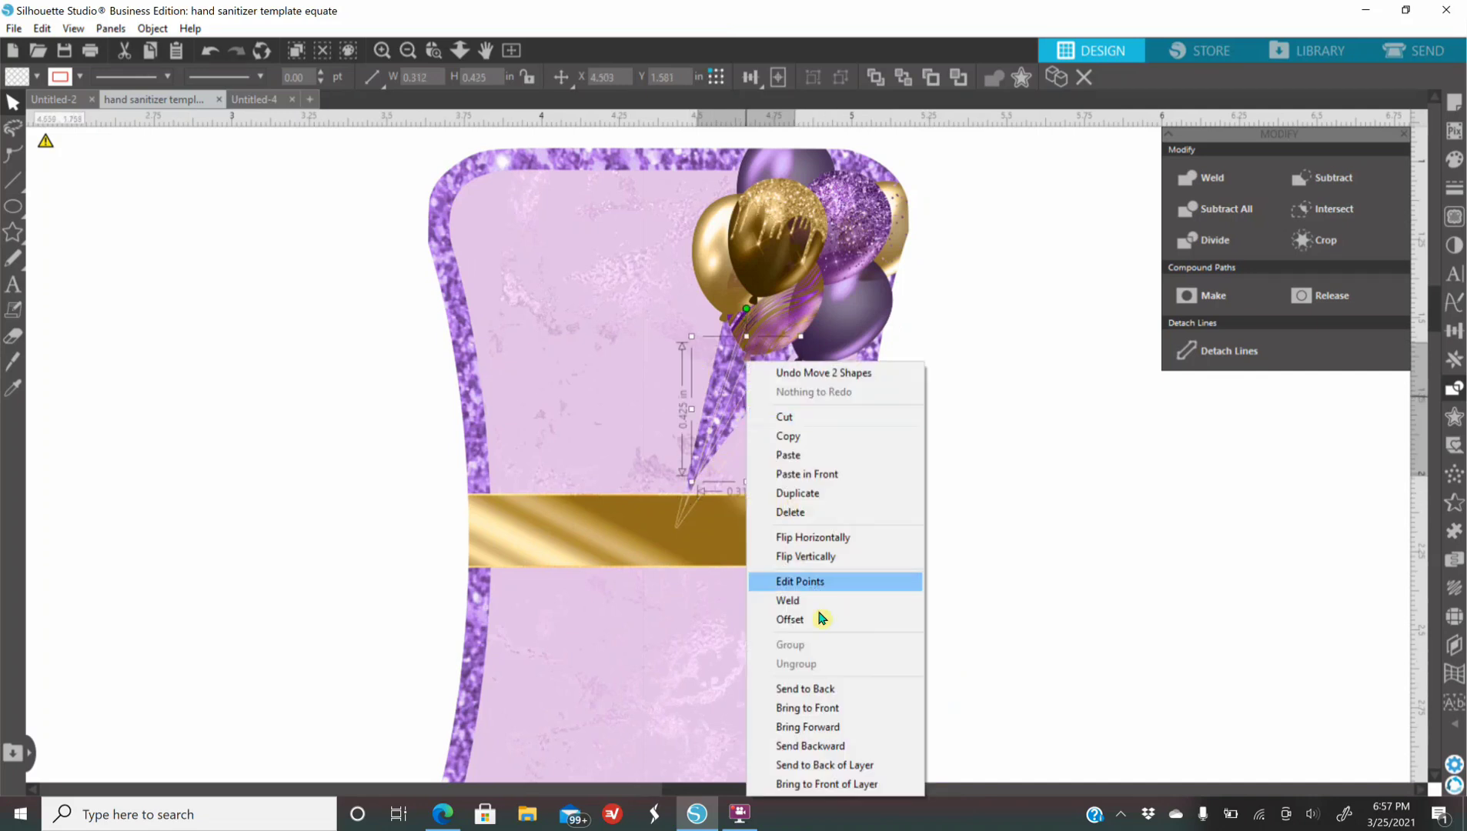
left_click(804, 689)
Step: Send the narrower glitter slivers remaining between the balloon strings to the back
right_click(741, 389)
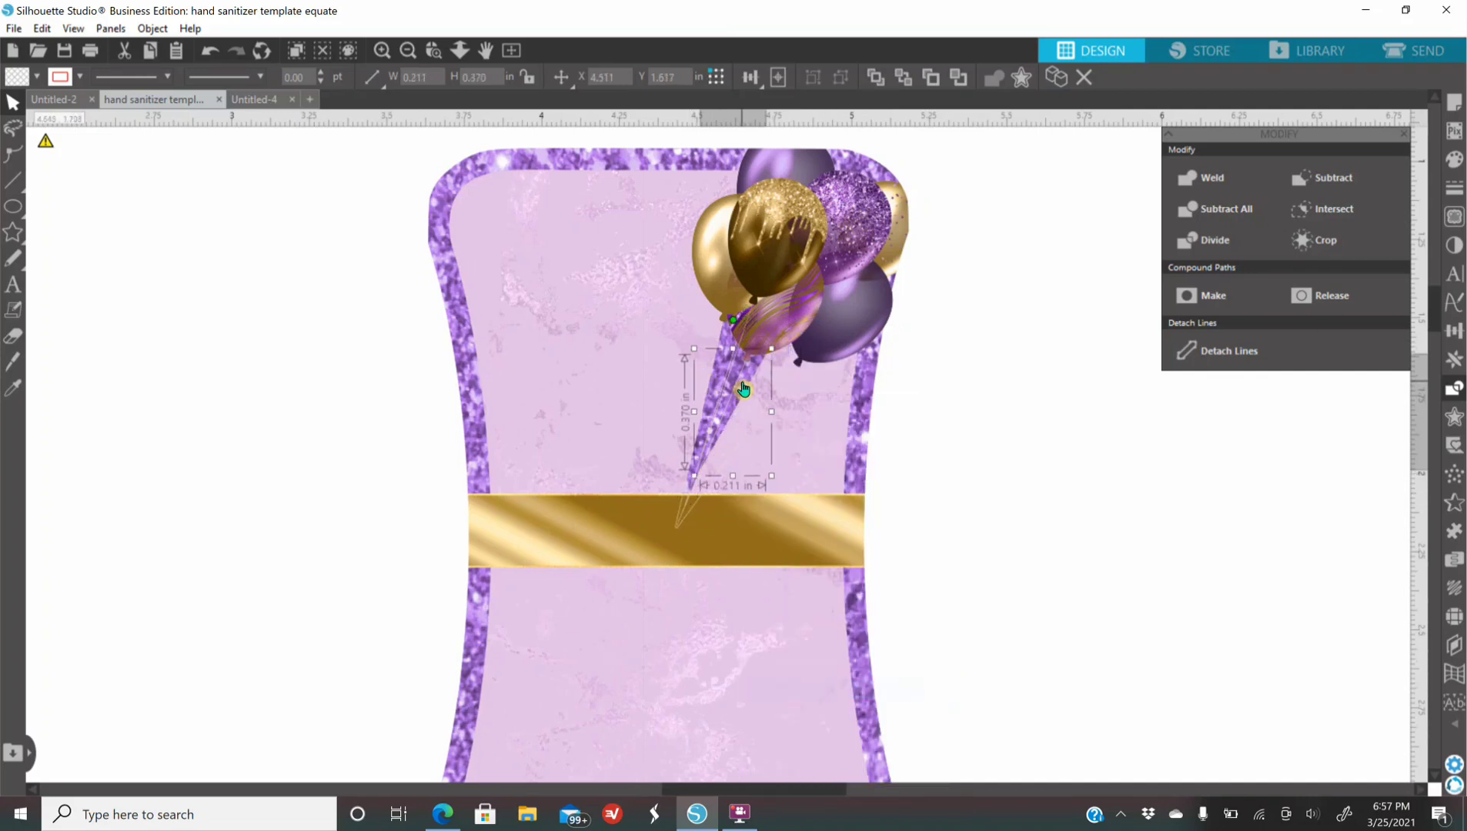
left_click(801, 690)
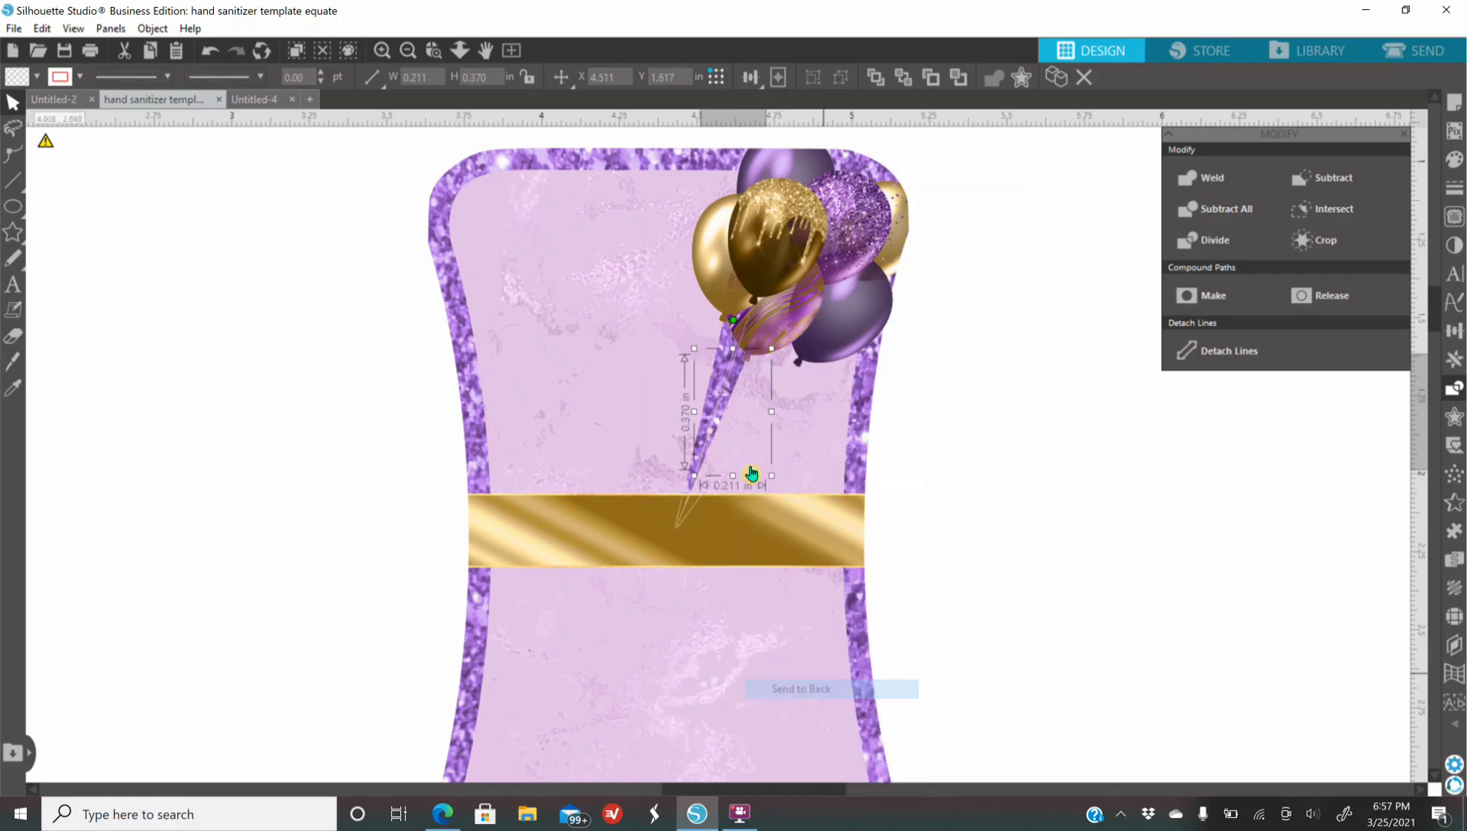
right_click(740, 375)
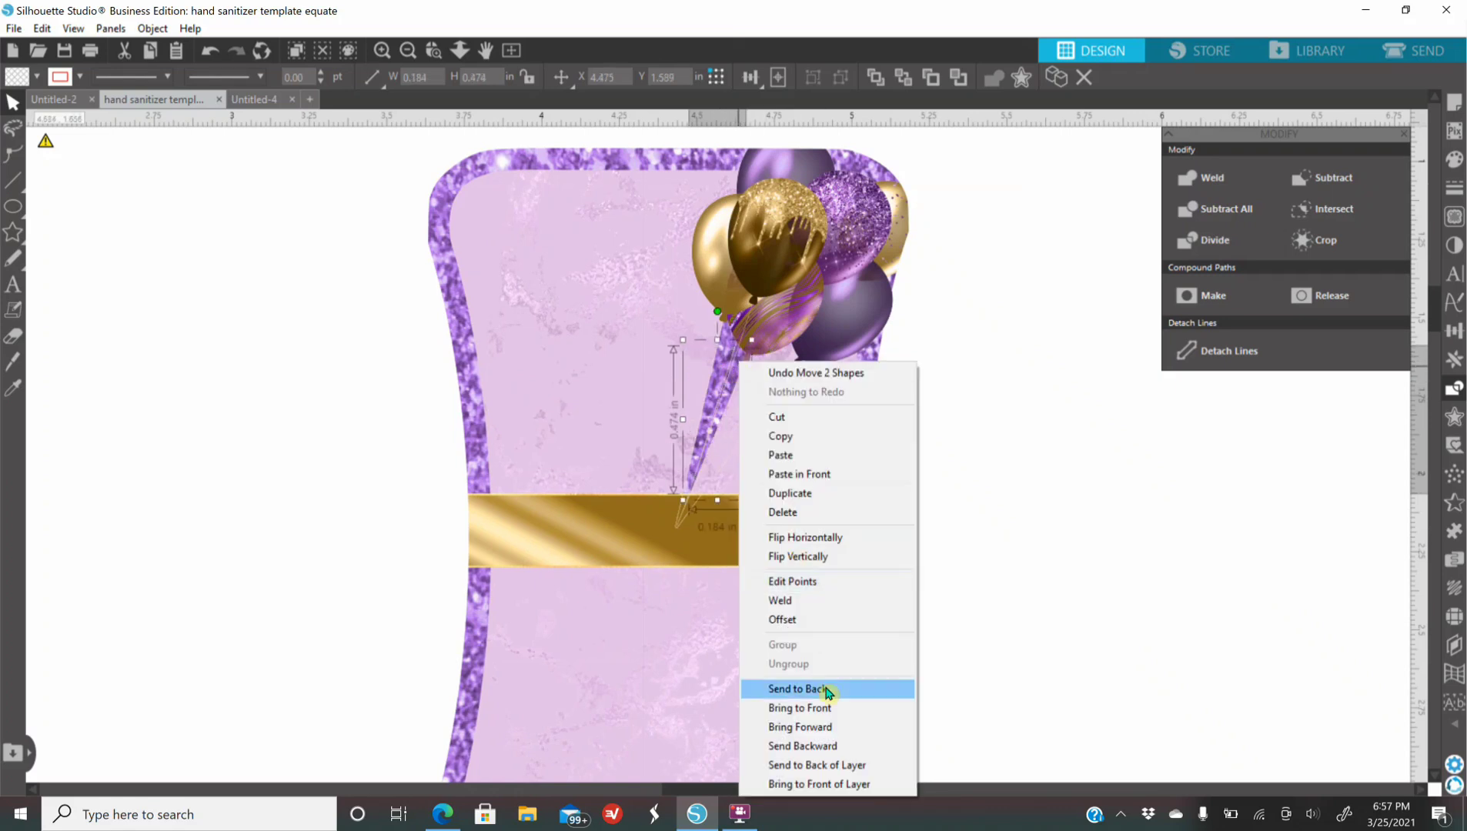
left_click(819, 689)
right_click(723, 374)
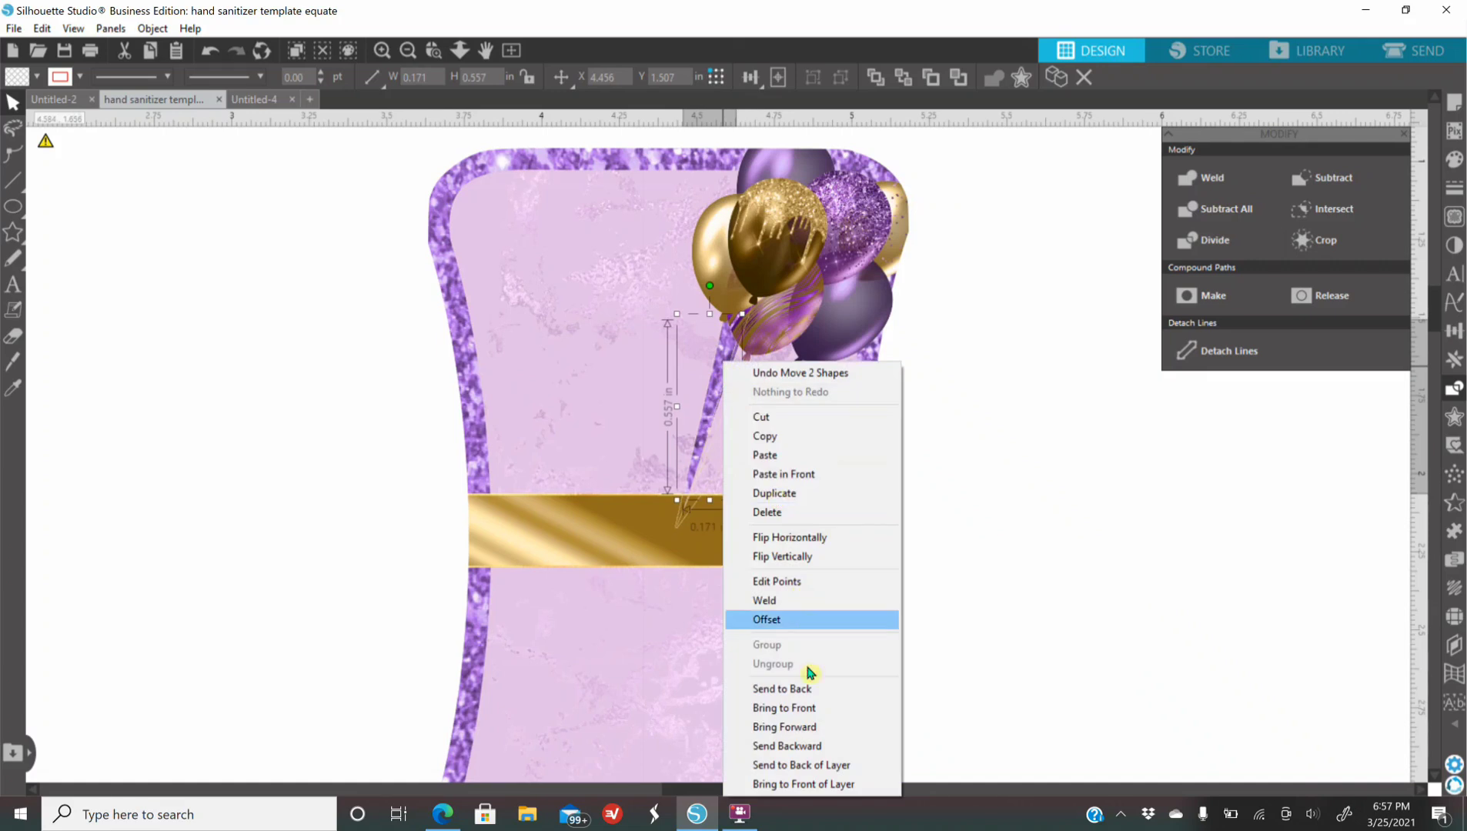
left_click(802, 690)
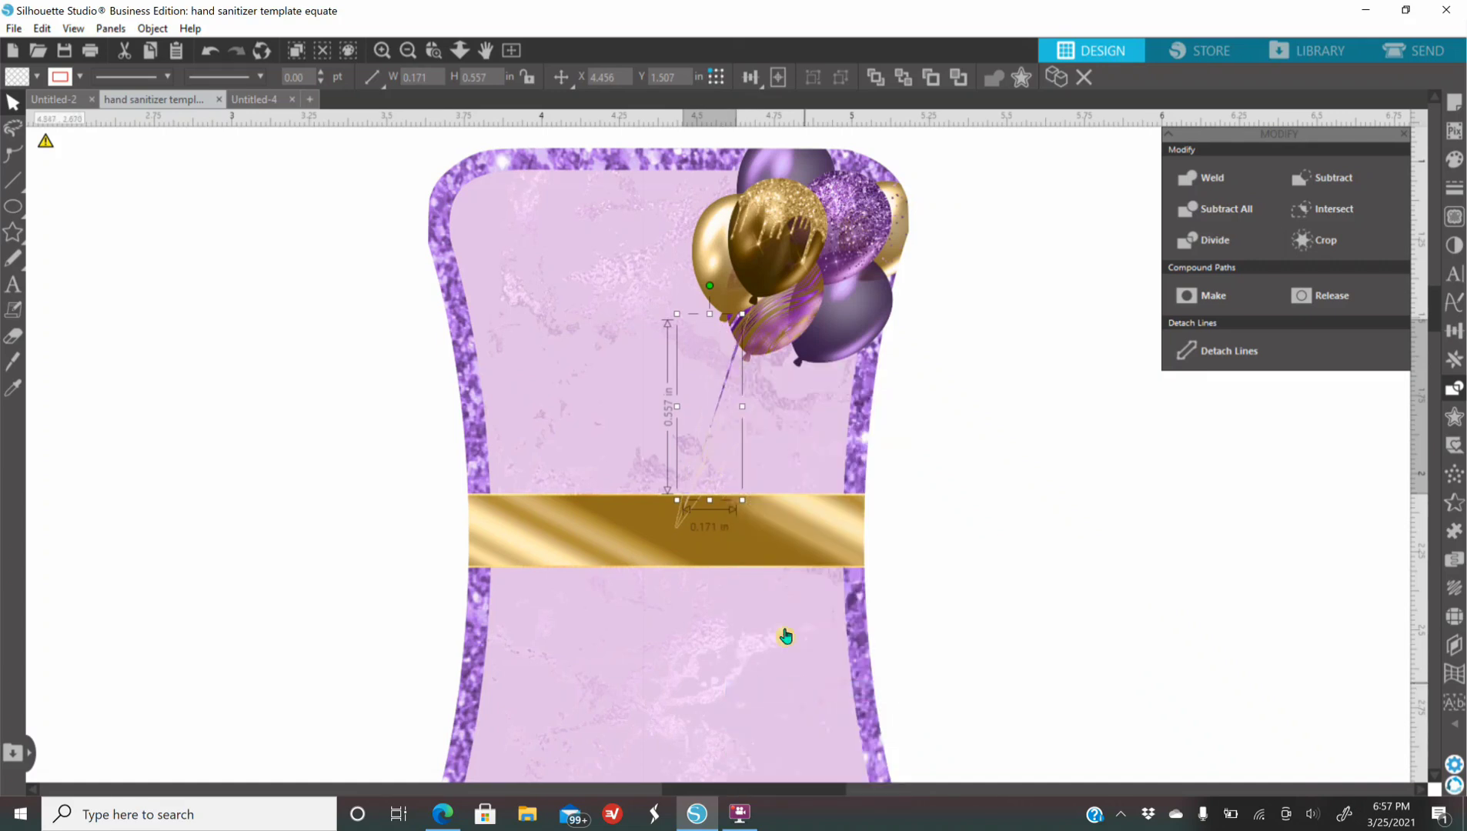
Step: Send the remaining purple glitter sliver along the balloon string below the balloons to the back
left_click(736, 361)
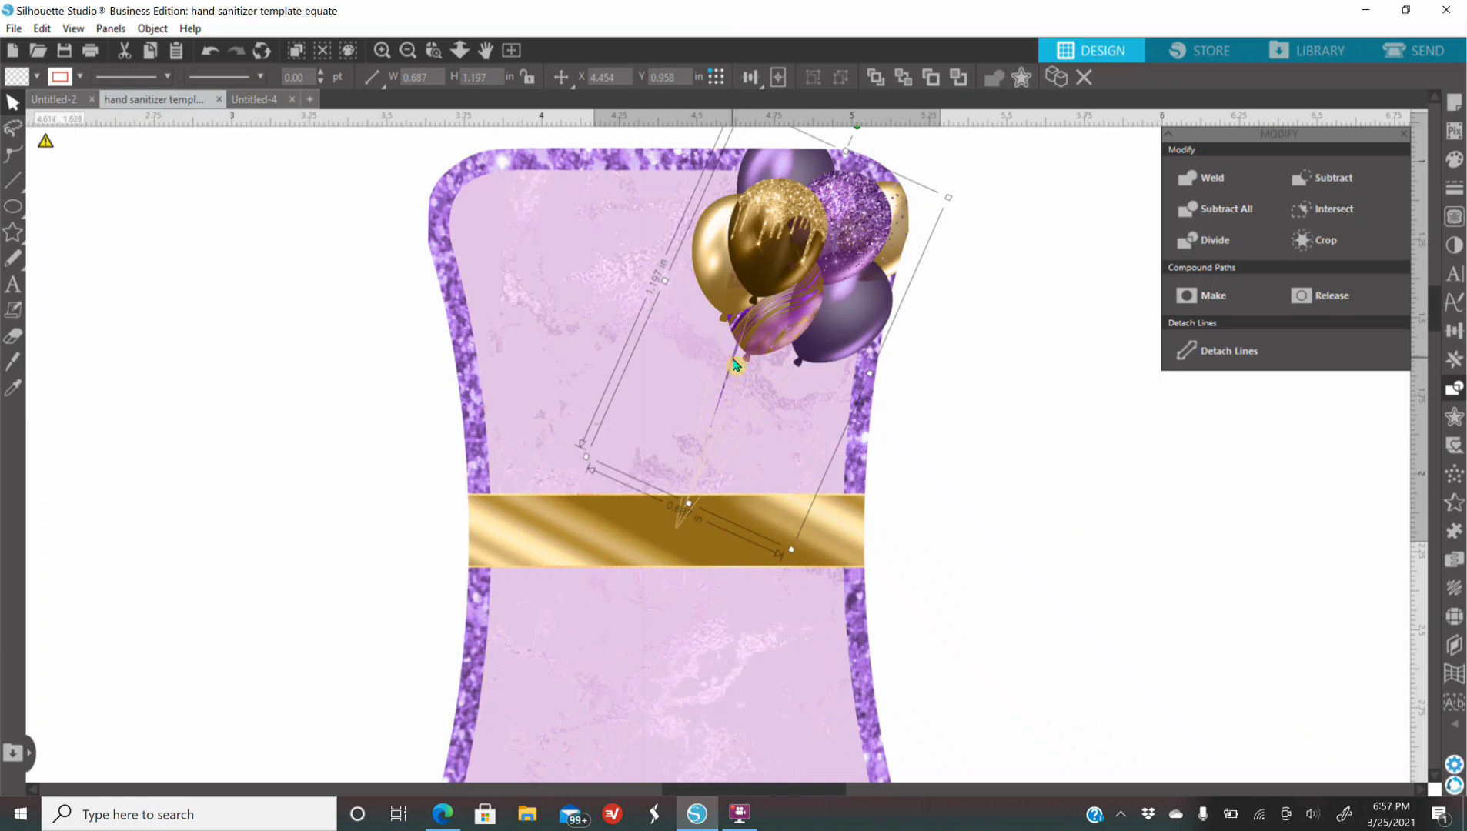
left_click(382, 50)
left_click(382, 50)
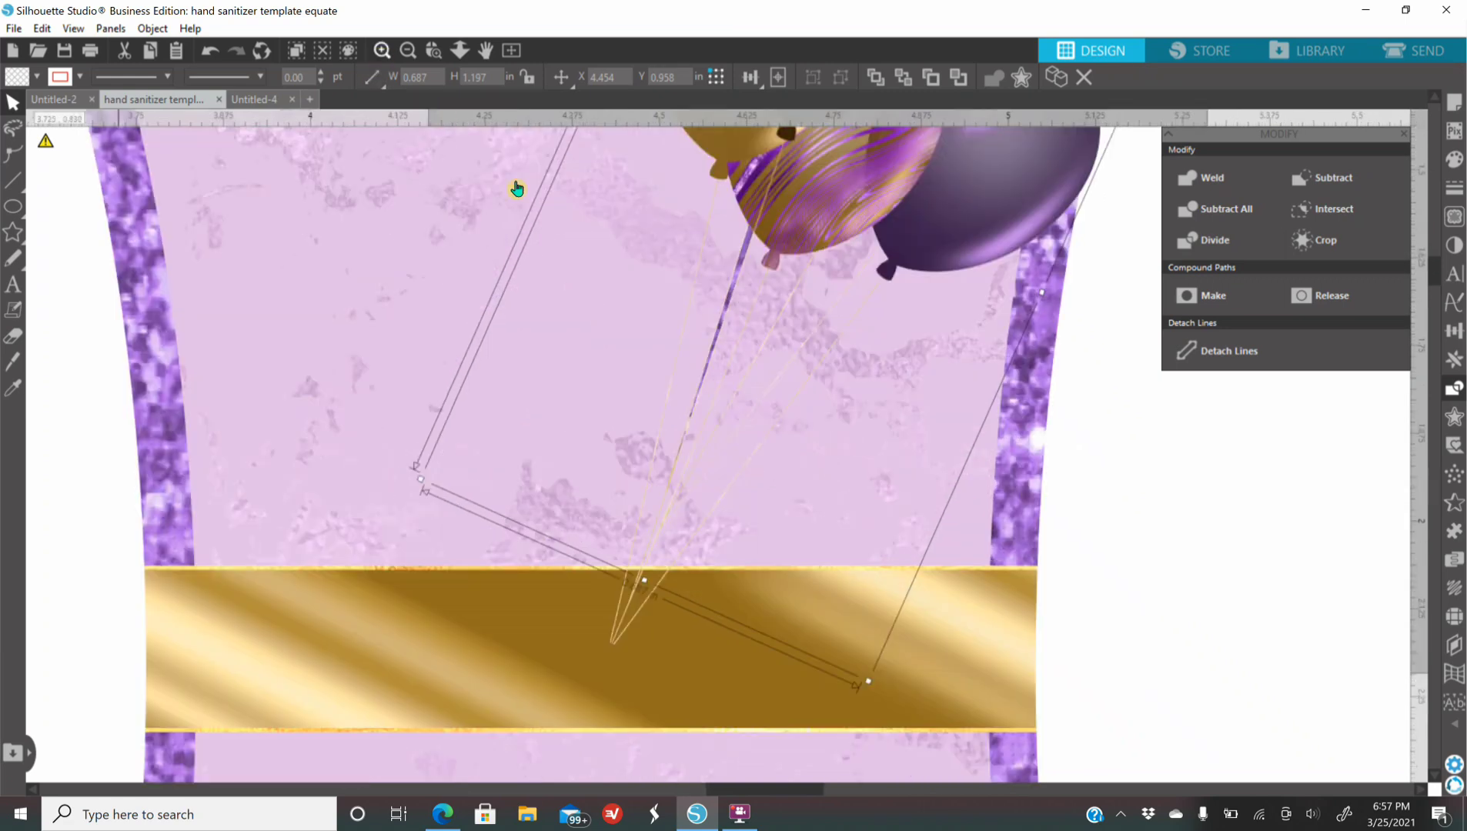
right_click(742, 255)
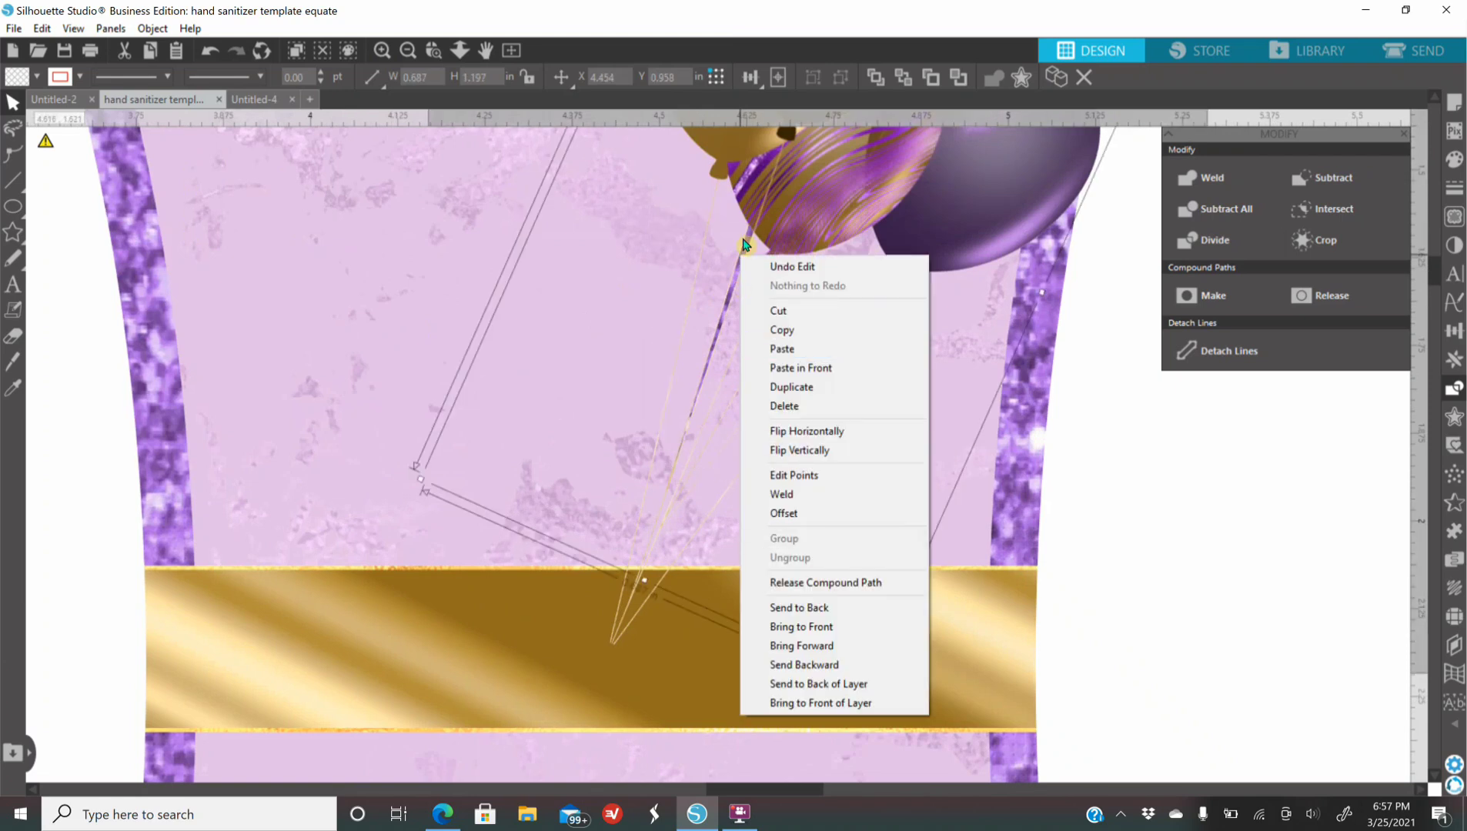
left_click(749, 251)
right_click(747, 251)
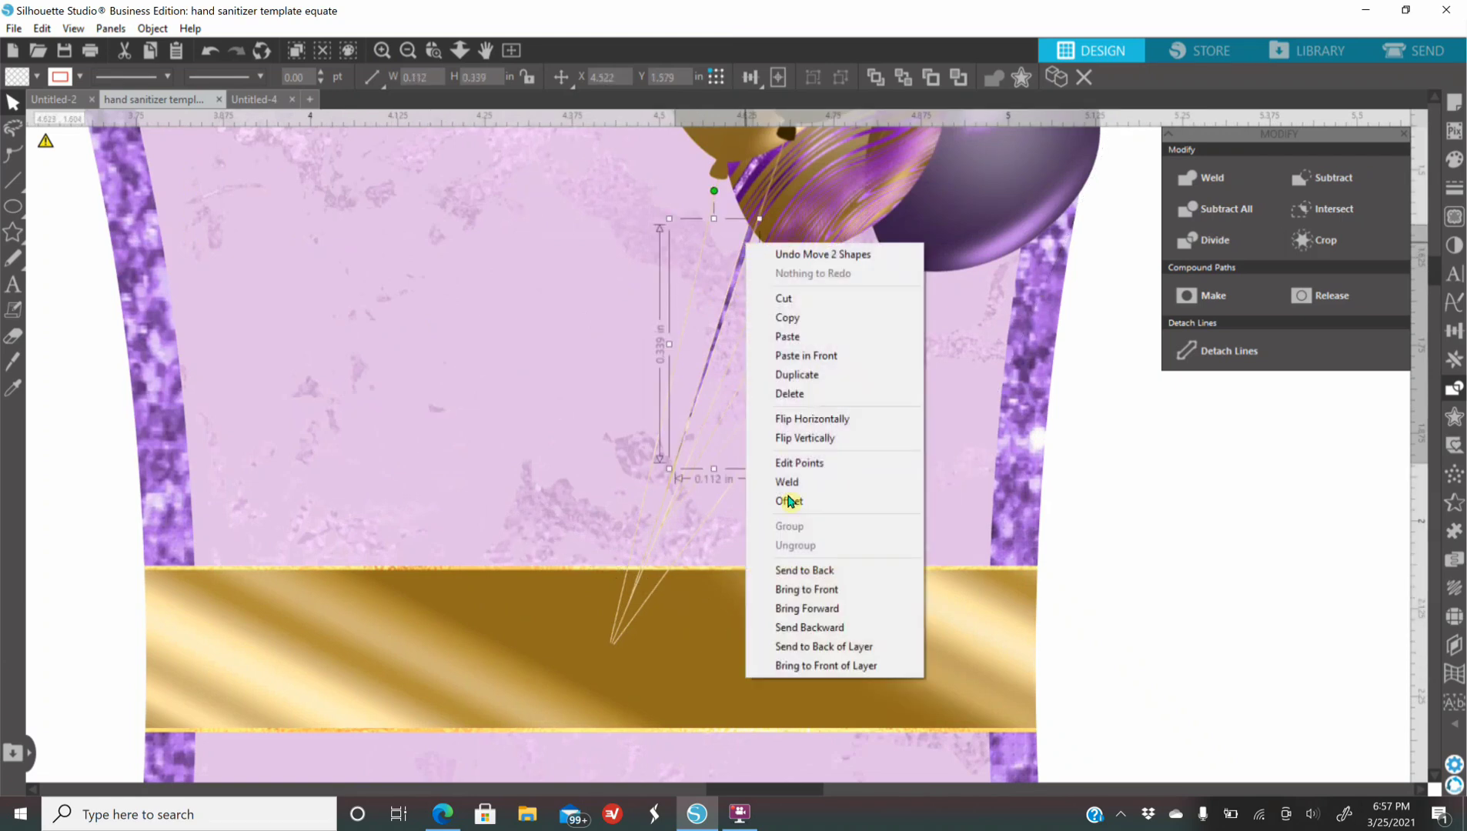
left_click(806, 572)
left_click(1148, 578)
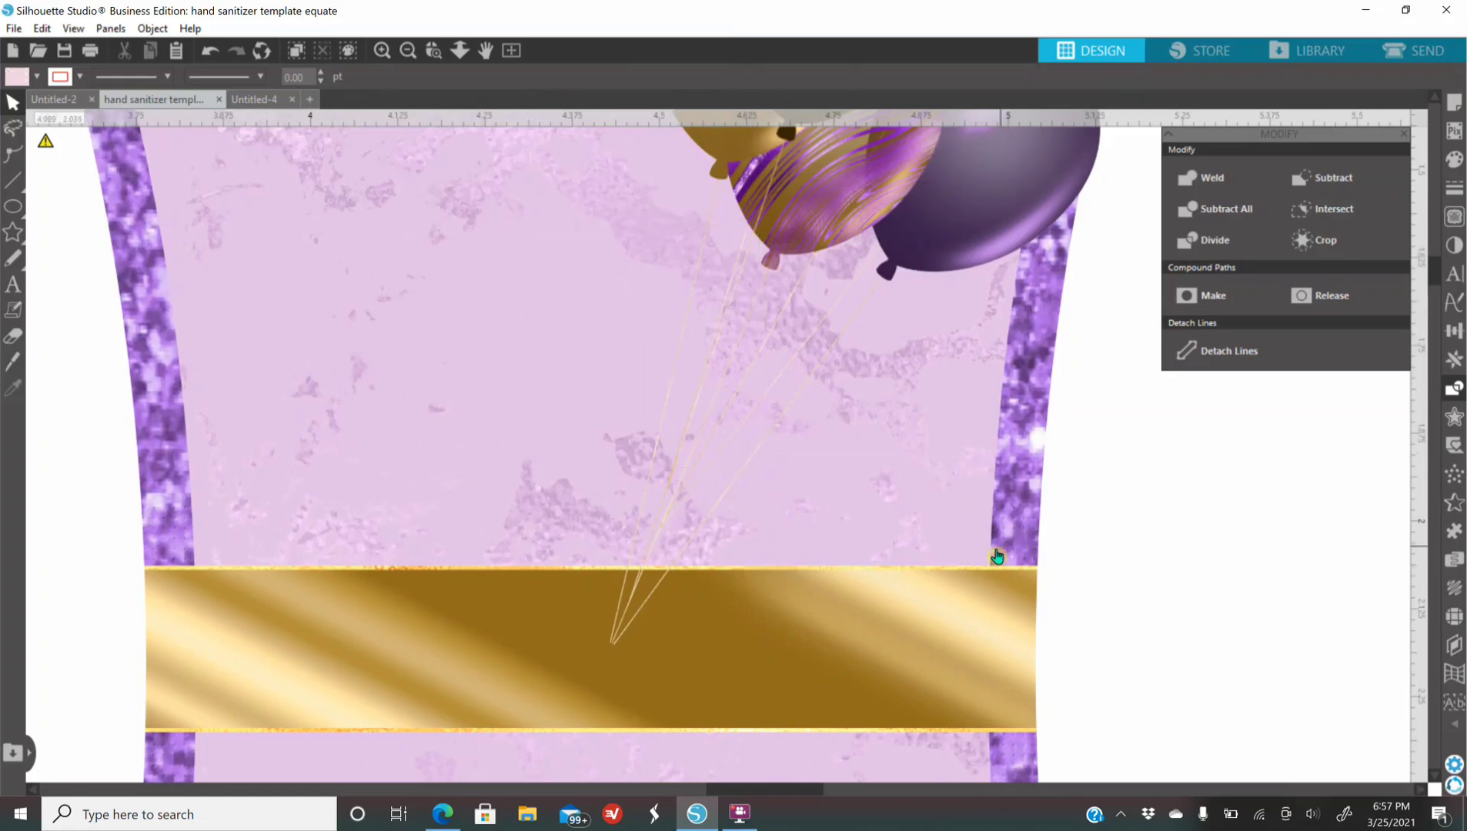
Step: Bring the gold band across the label's middle to the front so it covers the string ends
scroll(989, 555, "down", 3)
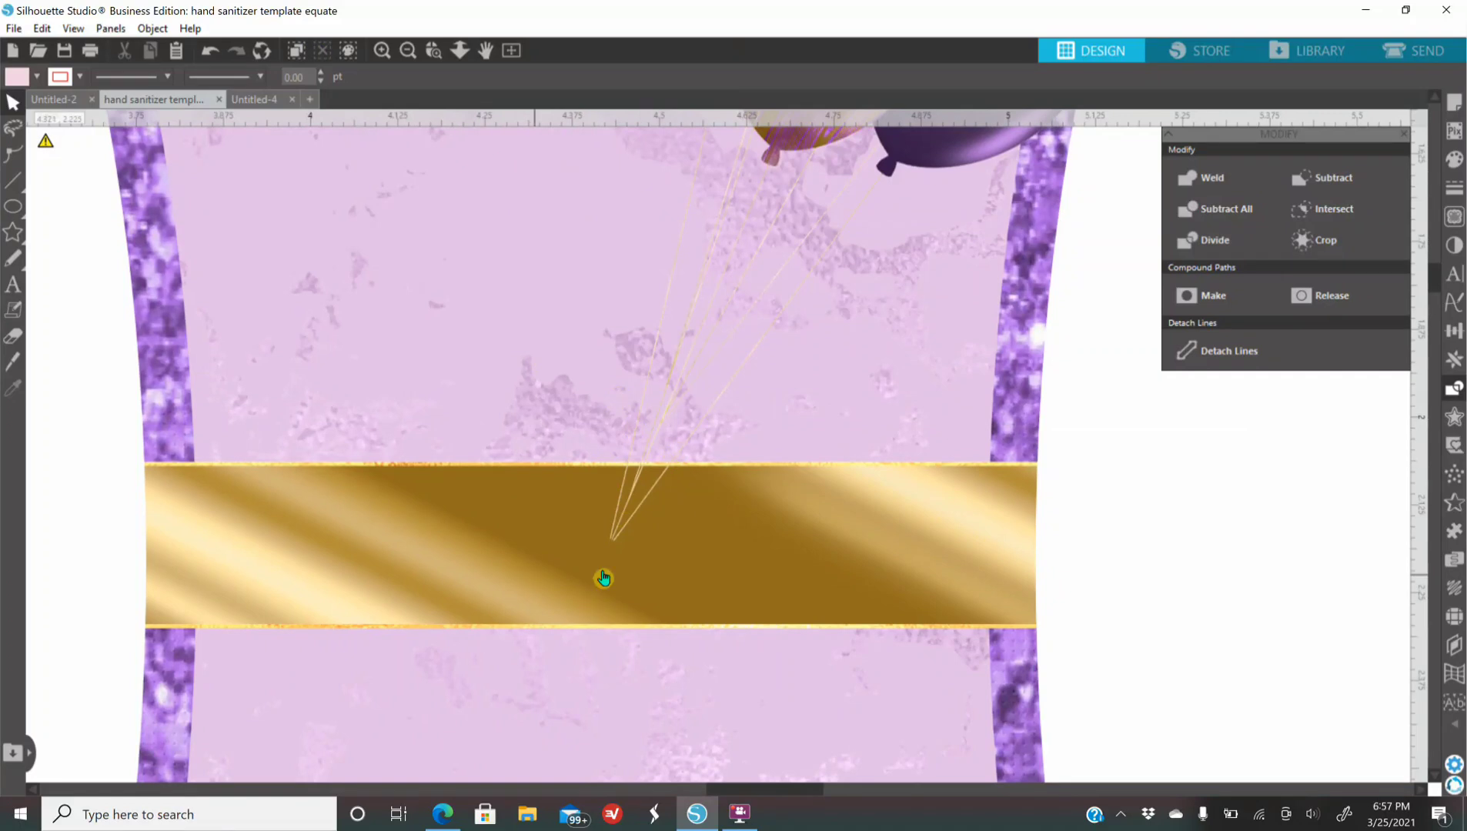
left_click(472, 557)
right_click(472, 557)
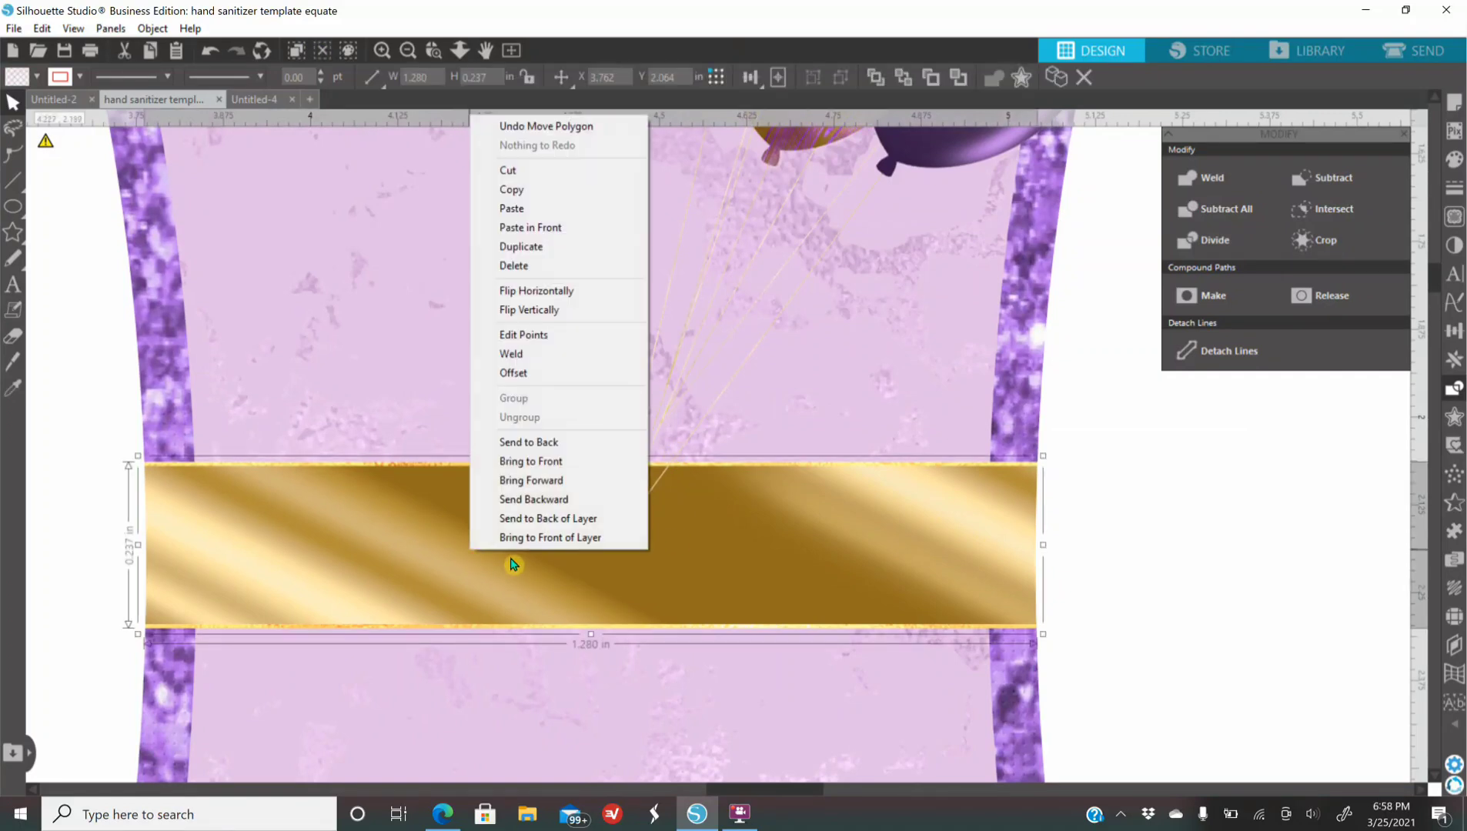
left_click(539, 462)
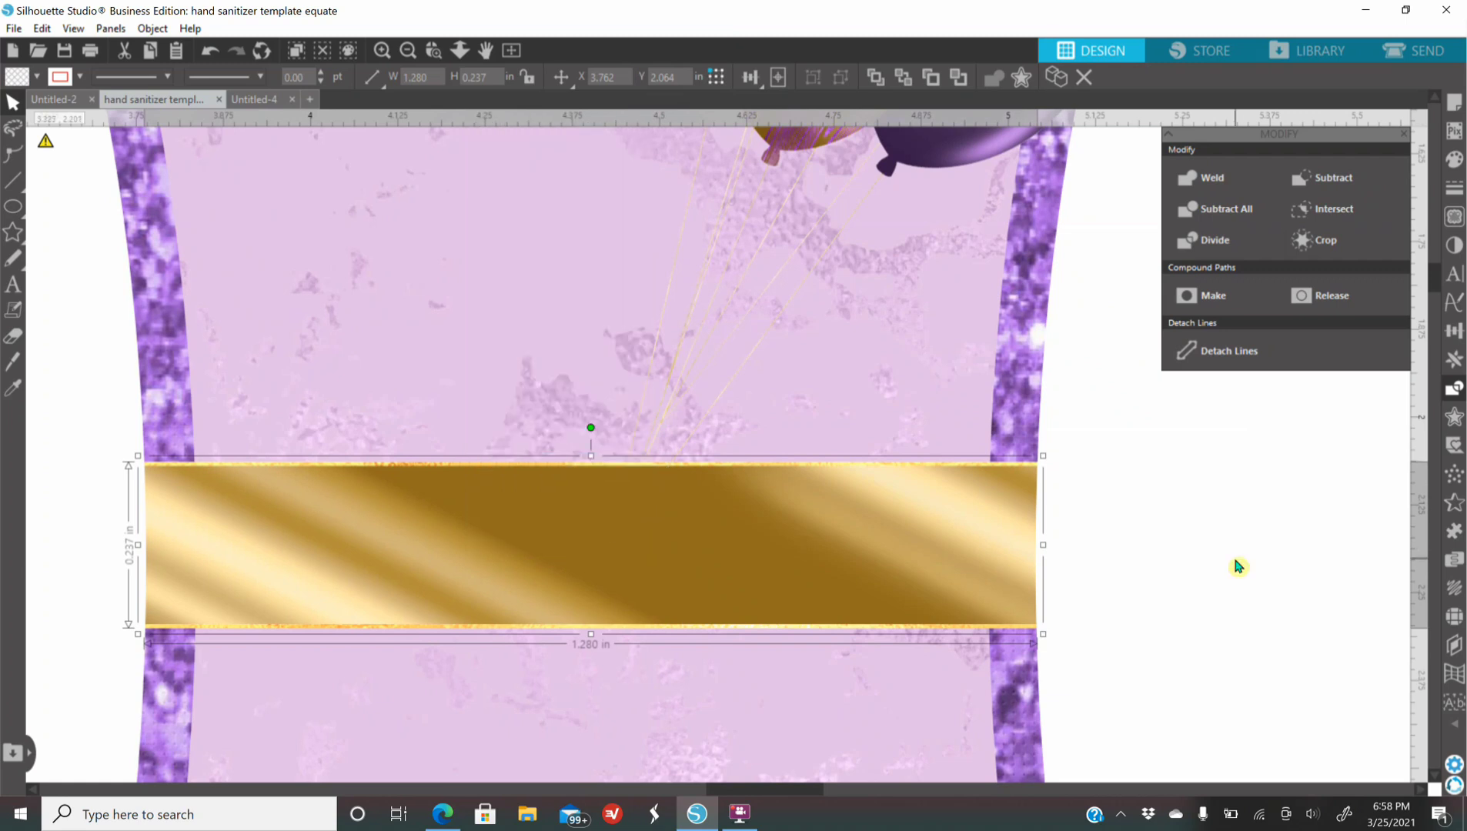
left_click(1237, 567)
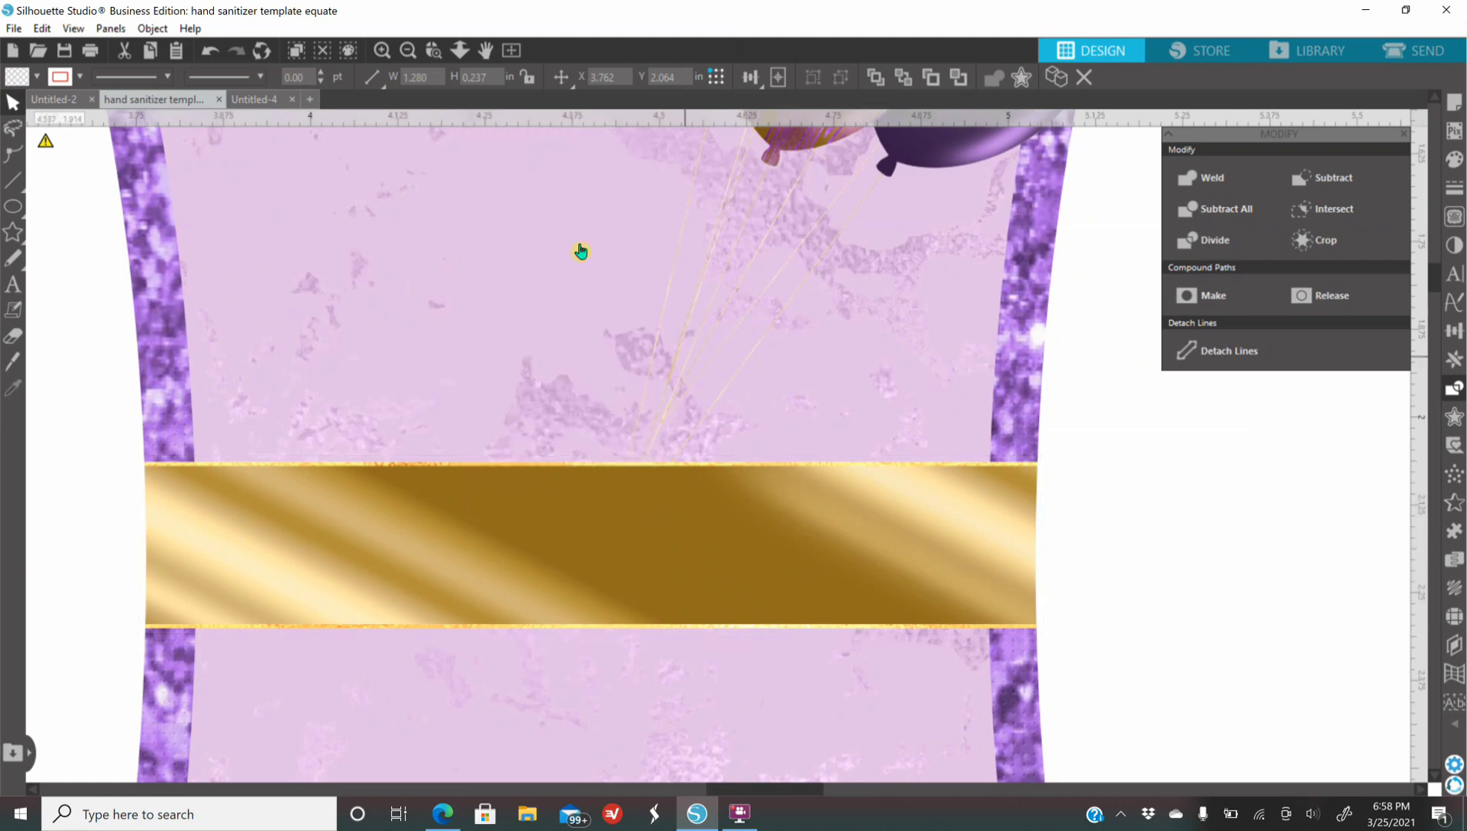
Step: Move the pink scalloped frame from the area beside the page to the page's left edge
left_click(408, 51)
left_click(409, 51)
left_click(409, 51)
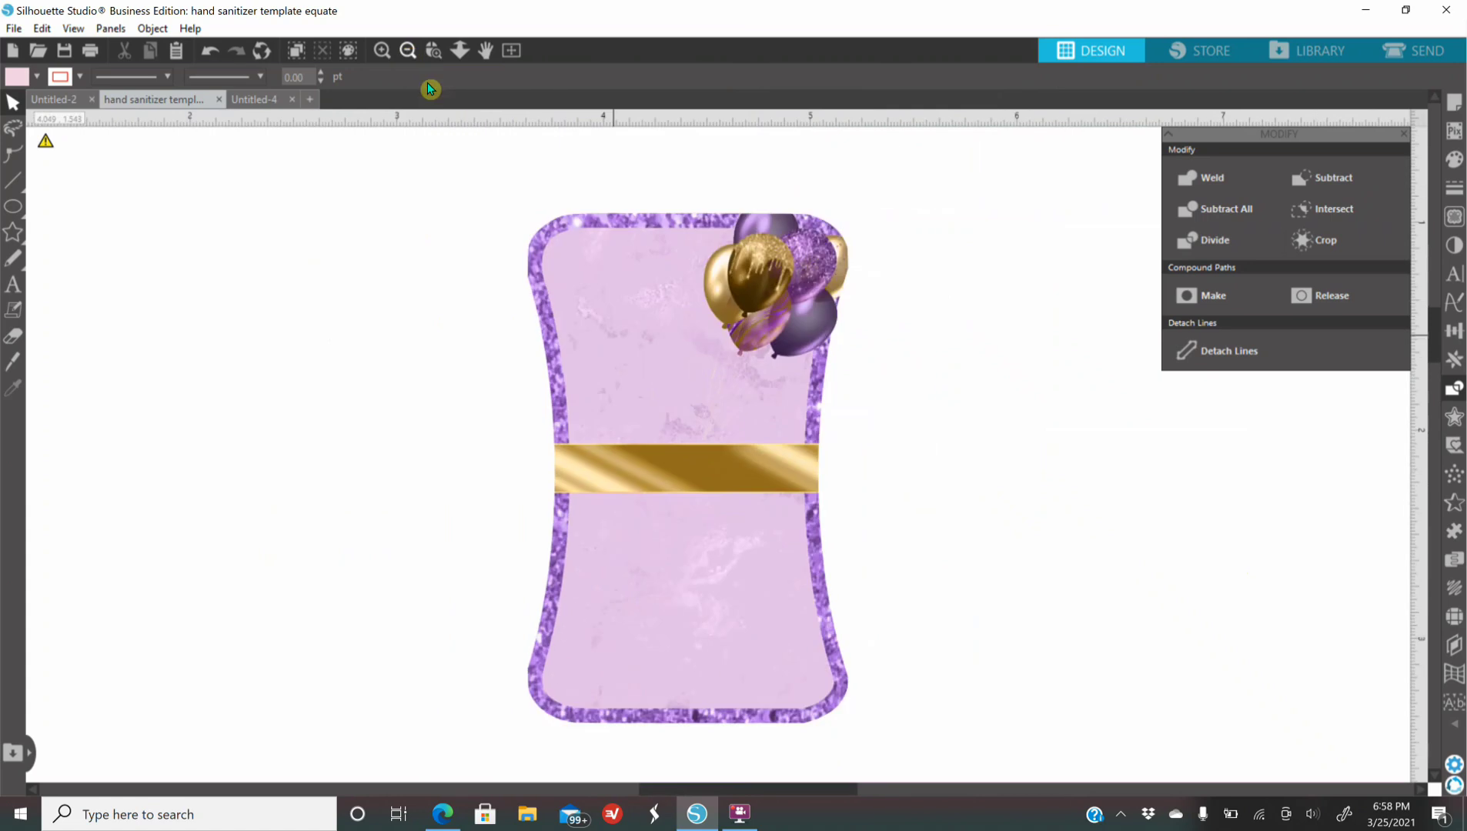
scroll(812, 485, "up", 2)
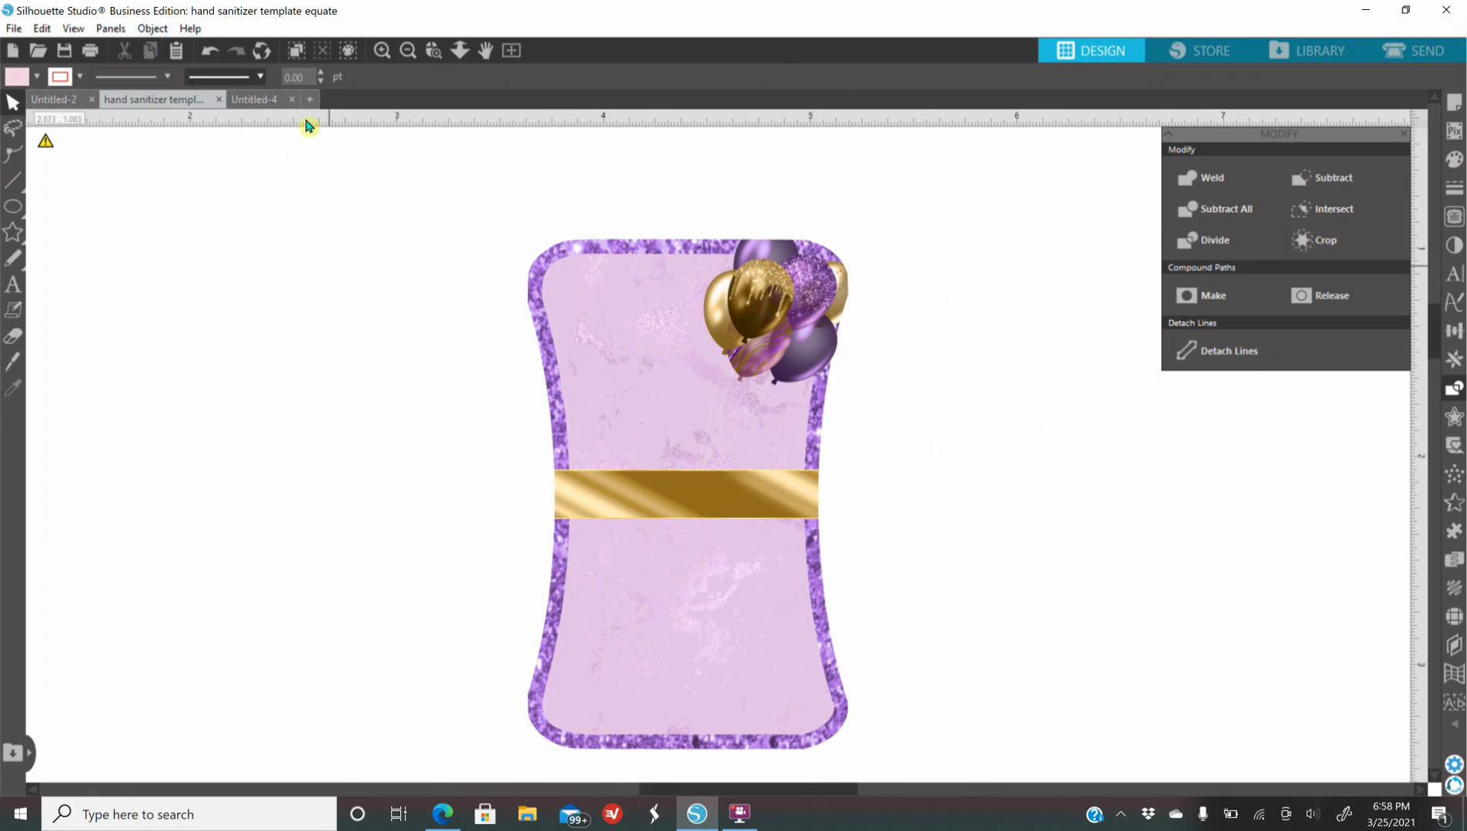
left_click_drag(798, 790, 544, 701)
left_click(408, 51)
left_click(408, 51)
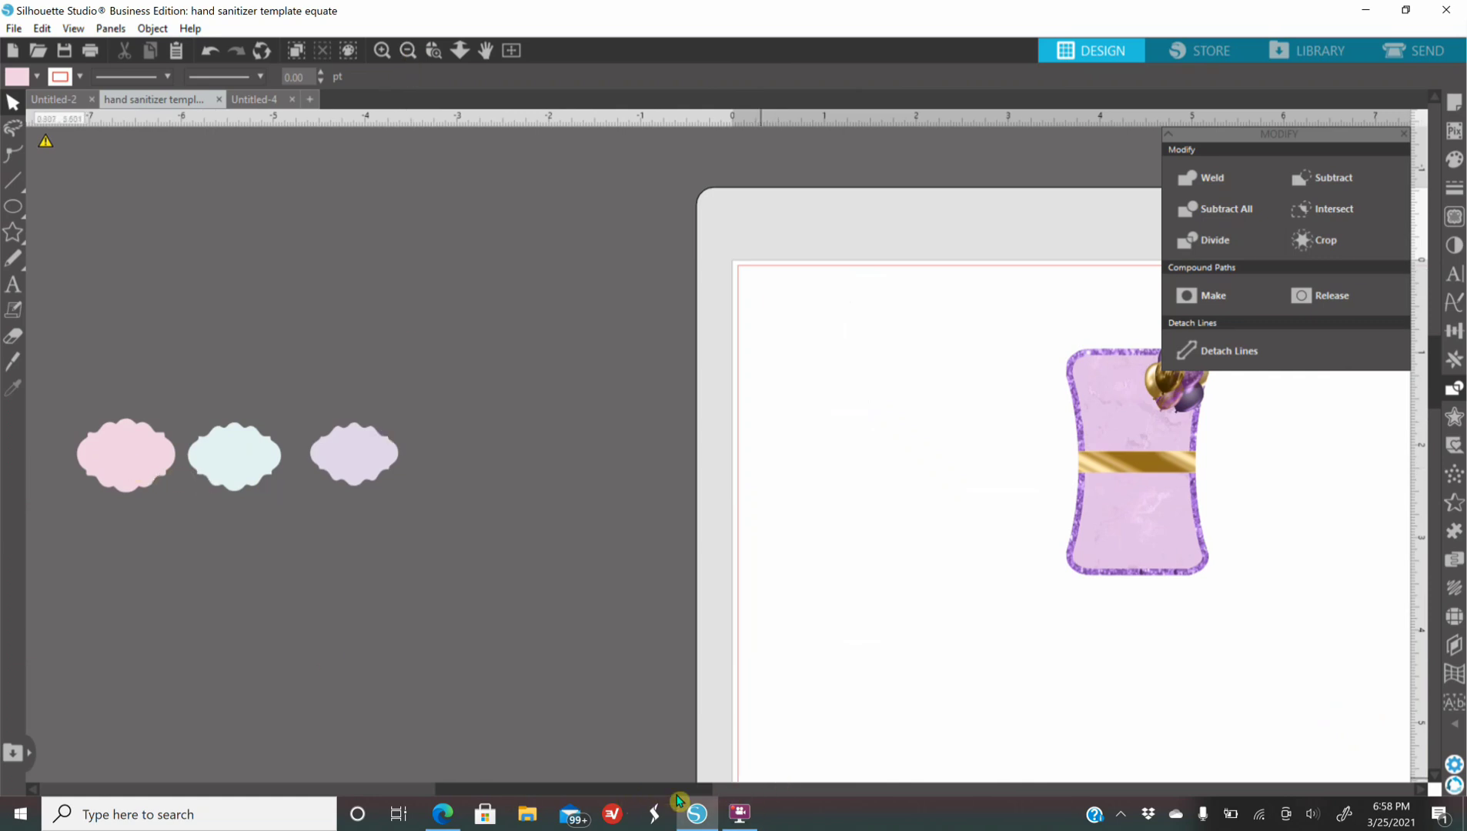
left_click_drag(648, 794, 681, 793)
left_click_drag(53, 454, 974, 477)
left_click_drag(689, 525, 629, 531)
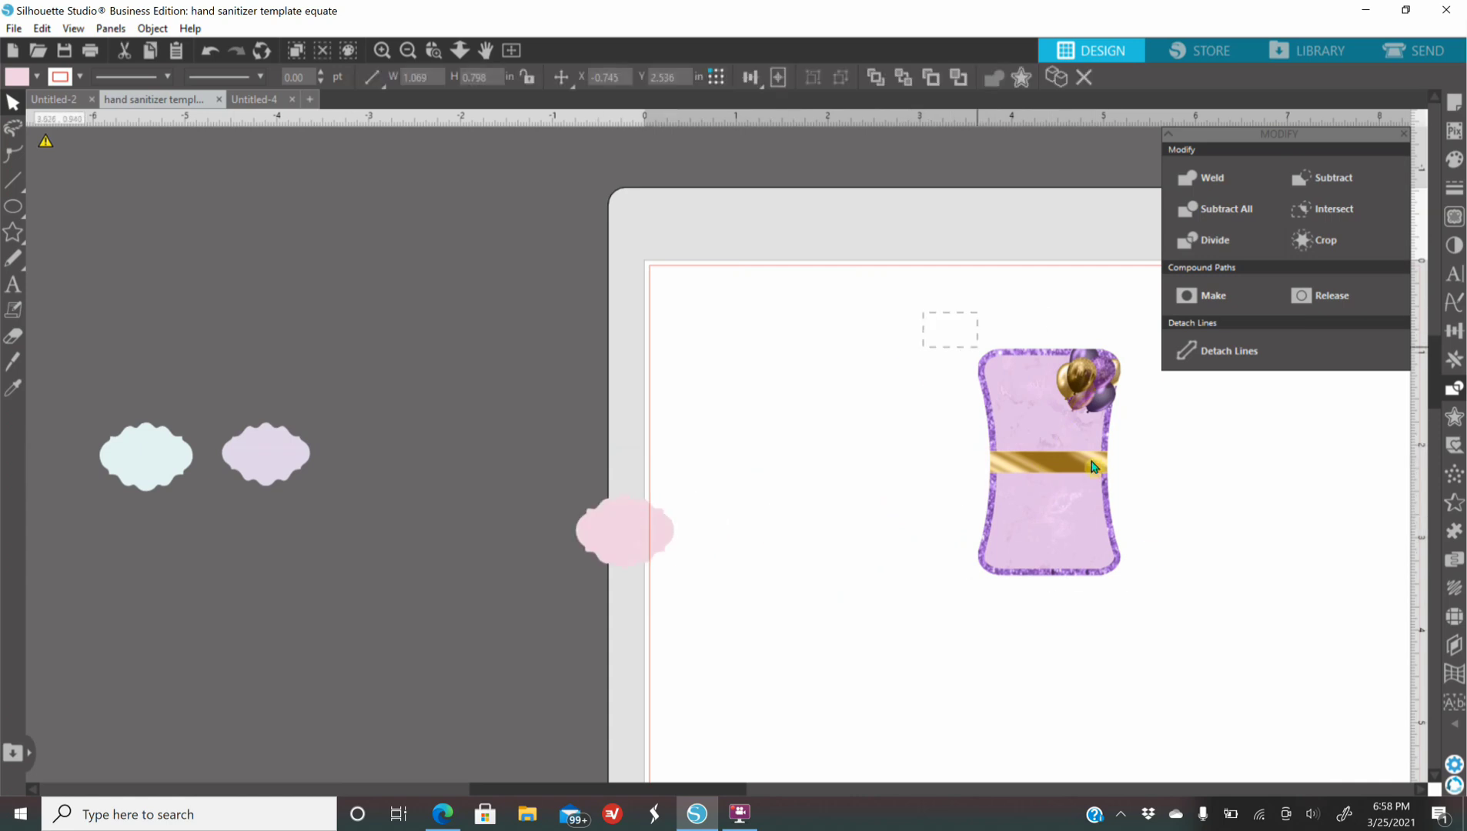
Step: Group all pieces of the label and move the group toward the page's left side
left_click_drag(922, 316, 1191, 611)
right_click(1052, 523)
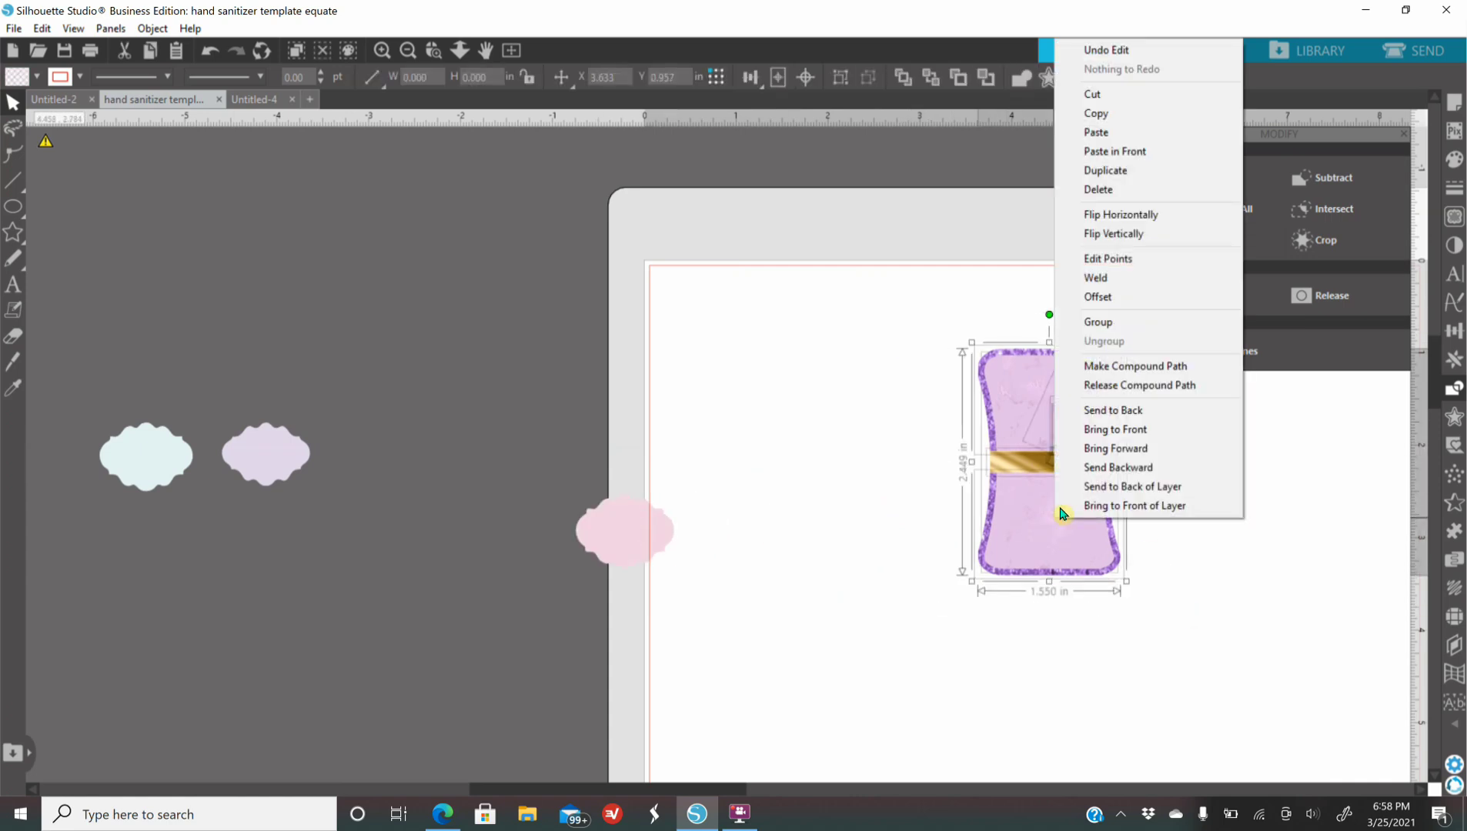
left_click(1097, 322)
left_click_drag(1015, 550, 828, 540)
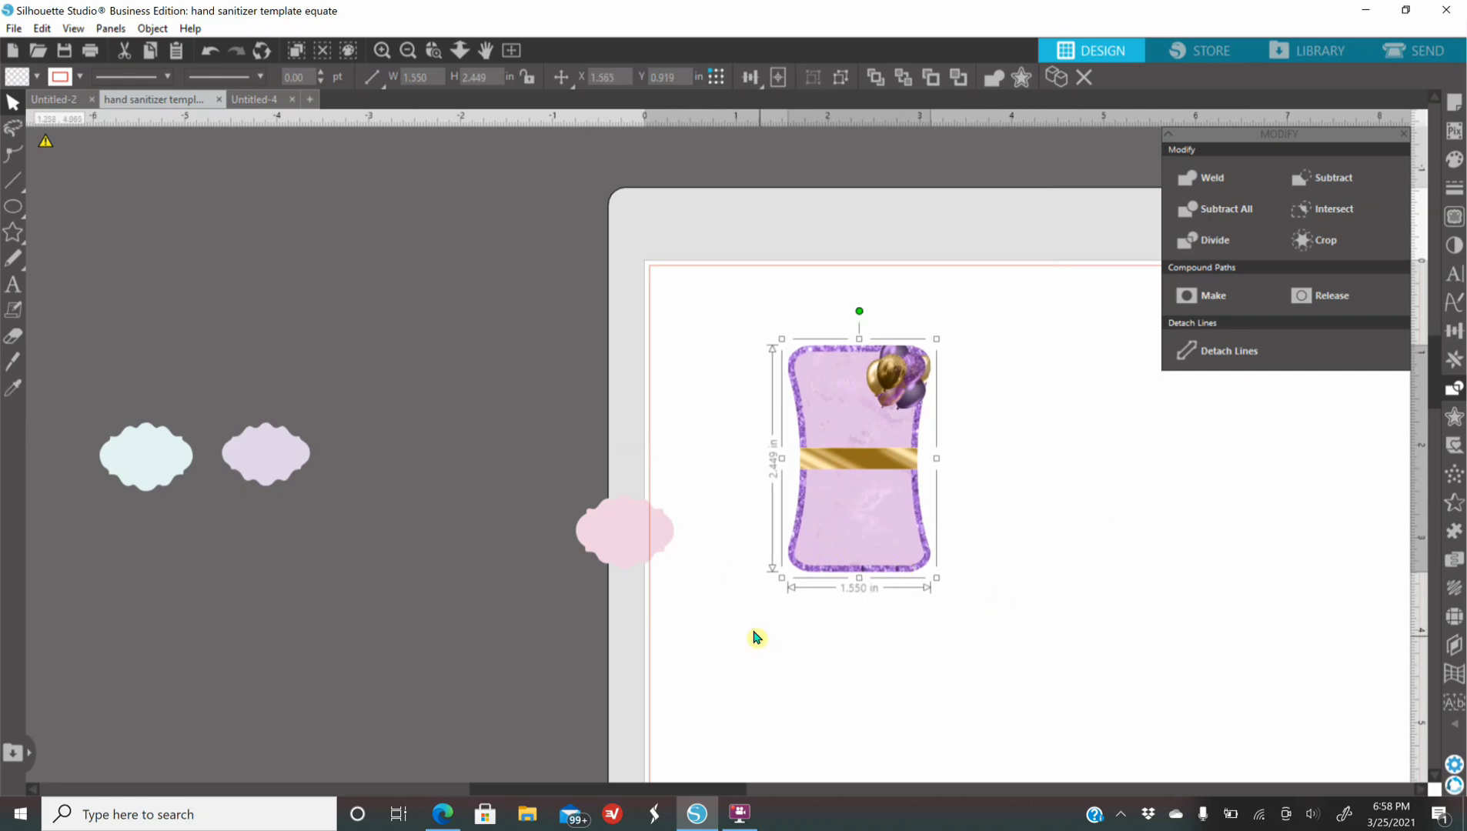
Step: Place the pink, pale blue and lavender scalloped frames on the page to the right of the label
left_click_drag(622, 543, 1011, 496)
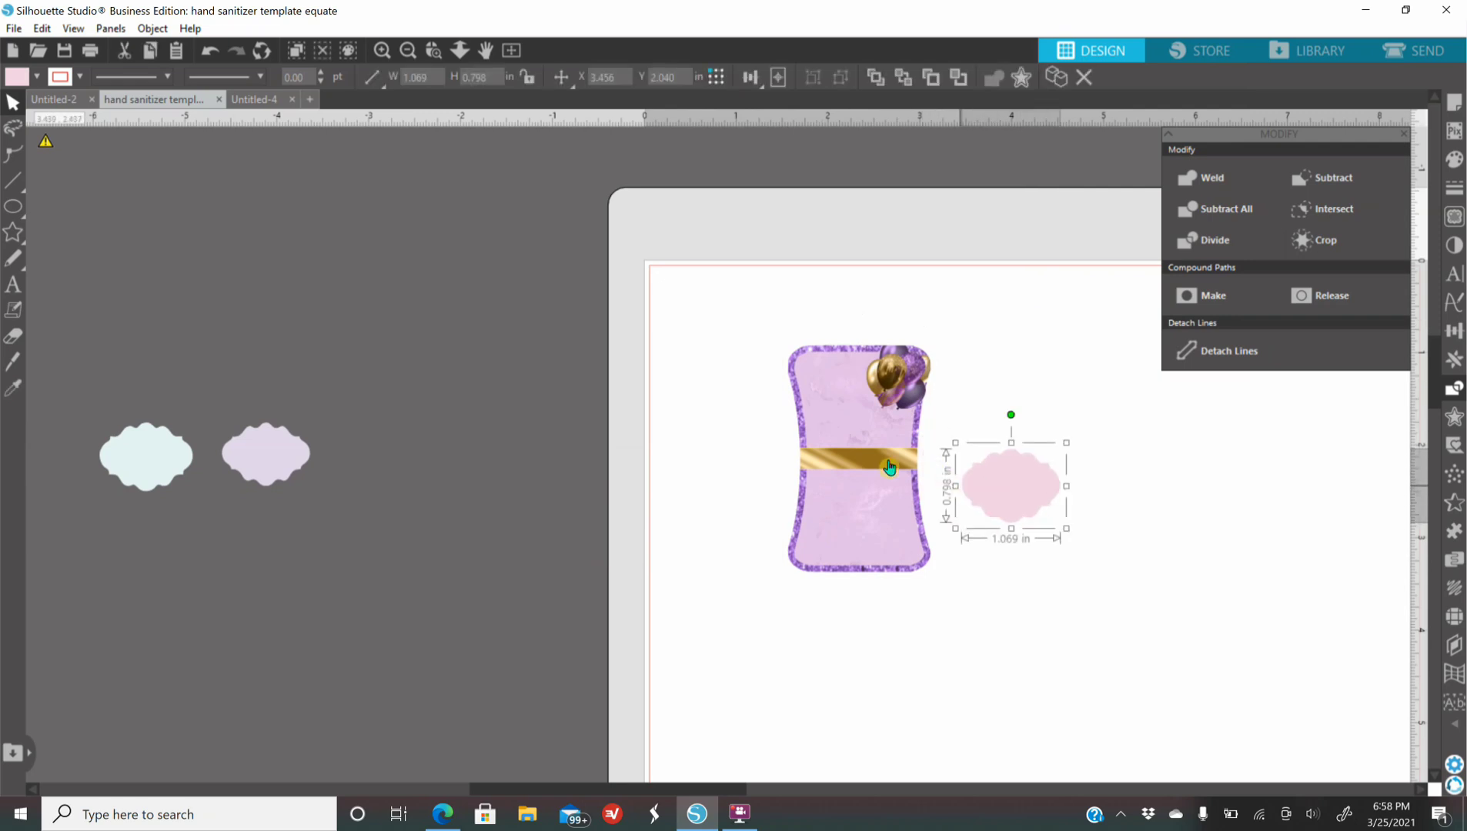
left_click_drag(269, 462, 1075, 667)
left_click_drag(137, 468, 1038, 556)
left_click_drag(674, 791, 758, 814)
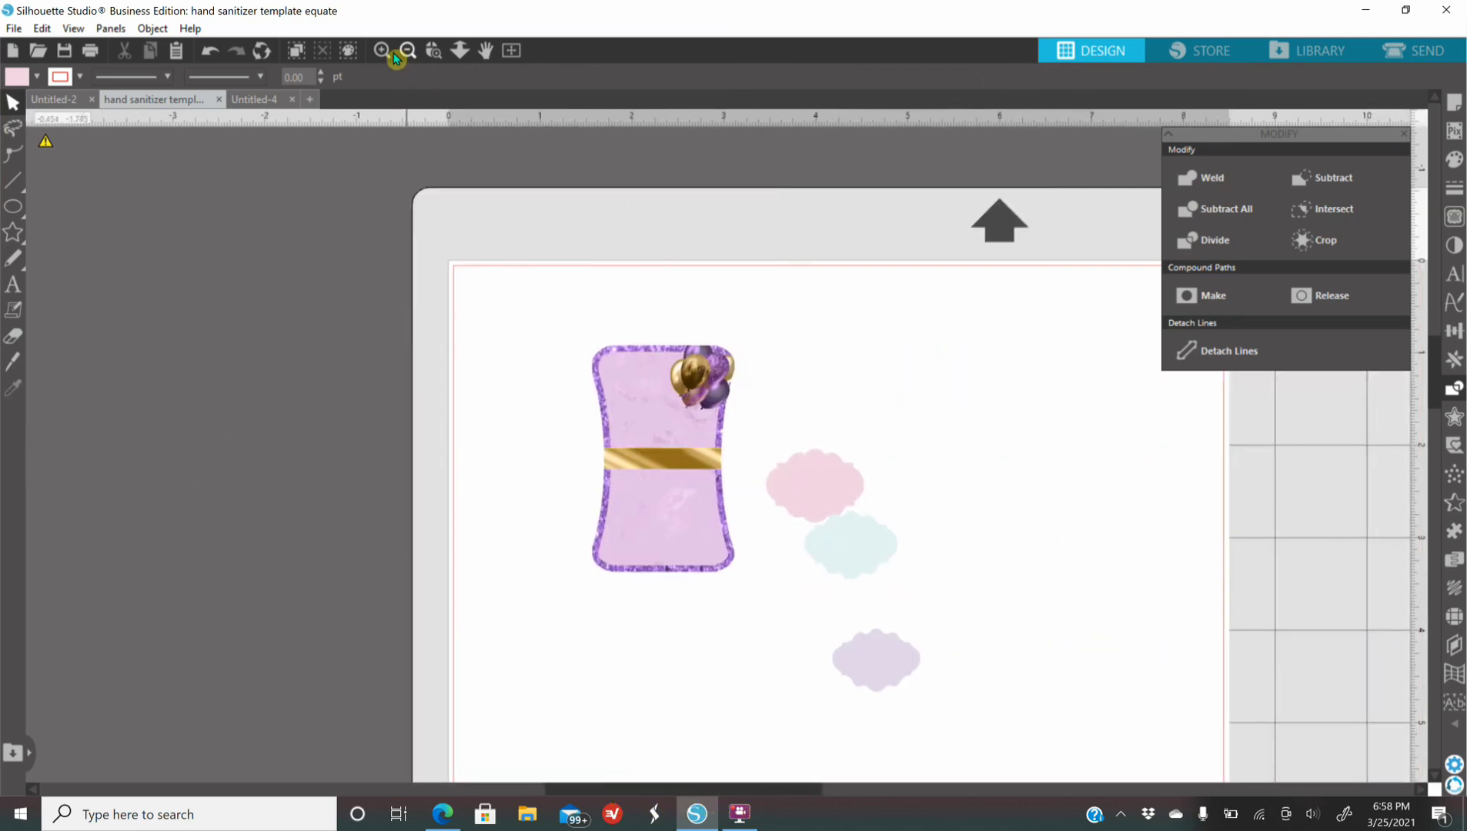
left_click(382, 51)
left_click(382, 51)
left_click_drag(977, 591, 917, 445)
left_click_drag(949, 670, 961, 558)
Step: Fill the pink scalloped frame with the dark purple sampled from the lower right balloon
left_click(883, 423)
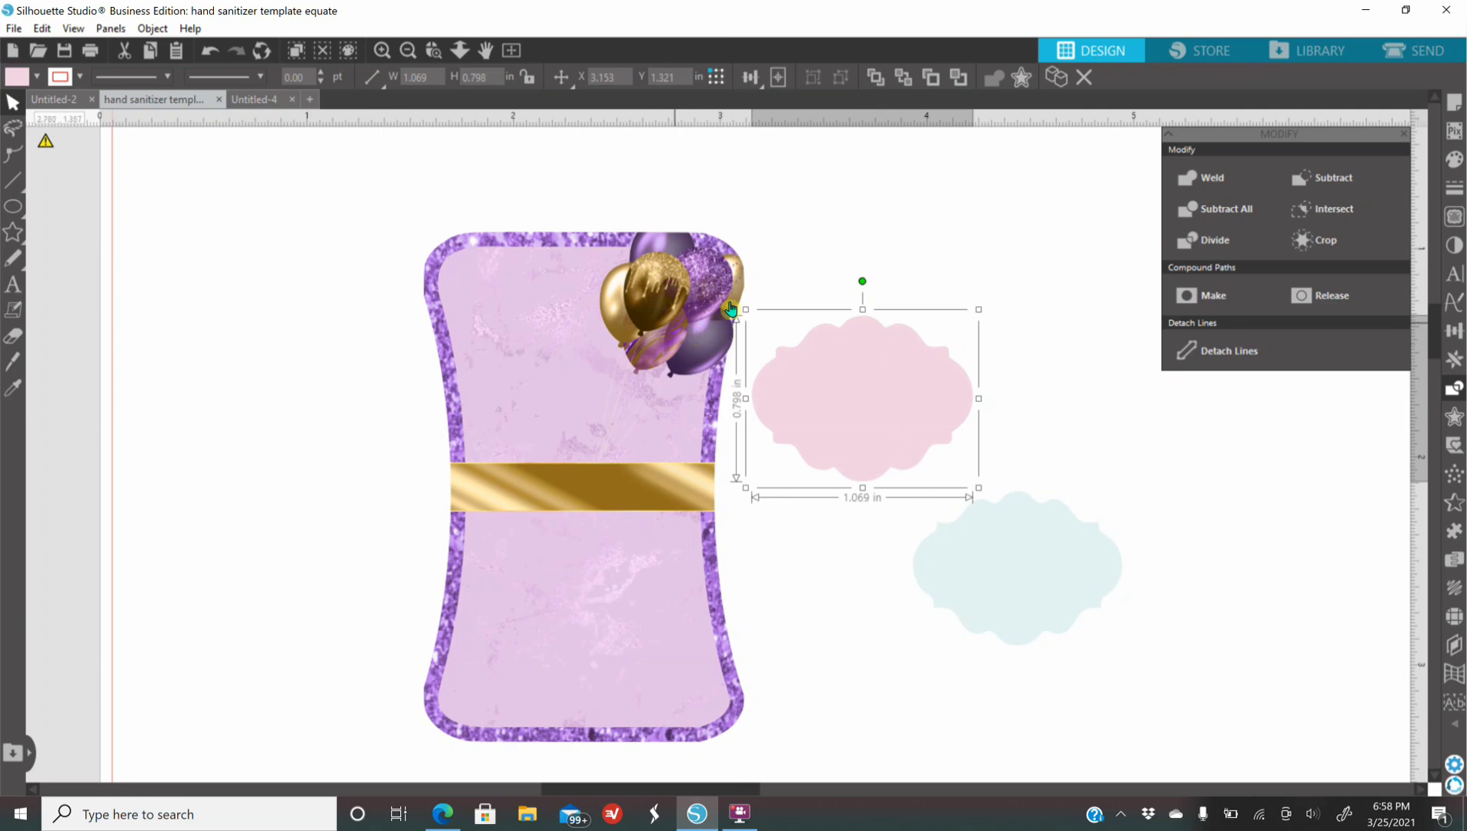
left_click(1454, 159)
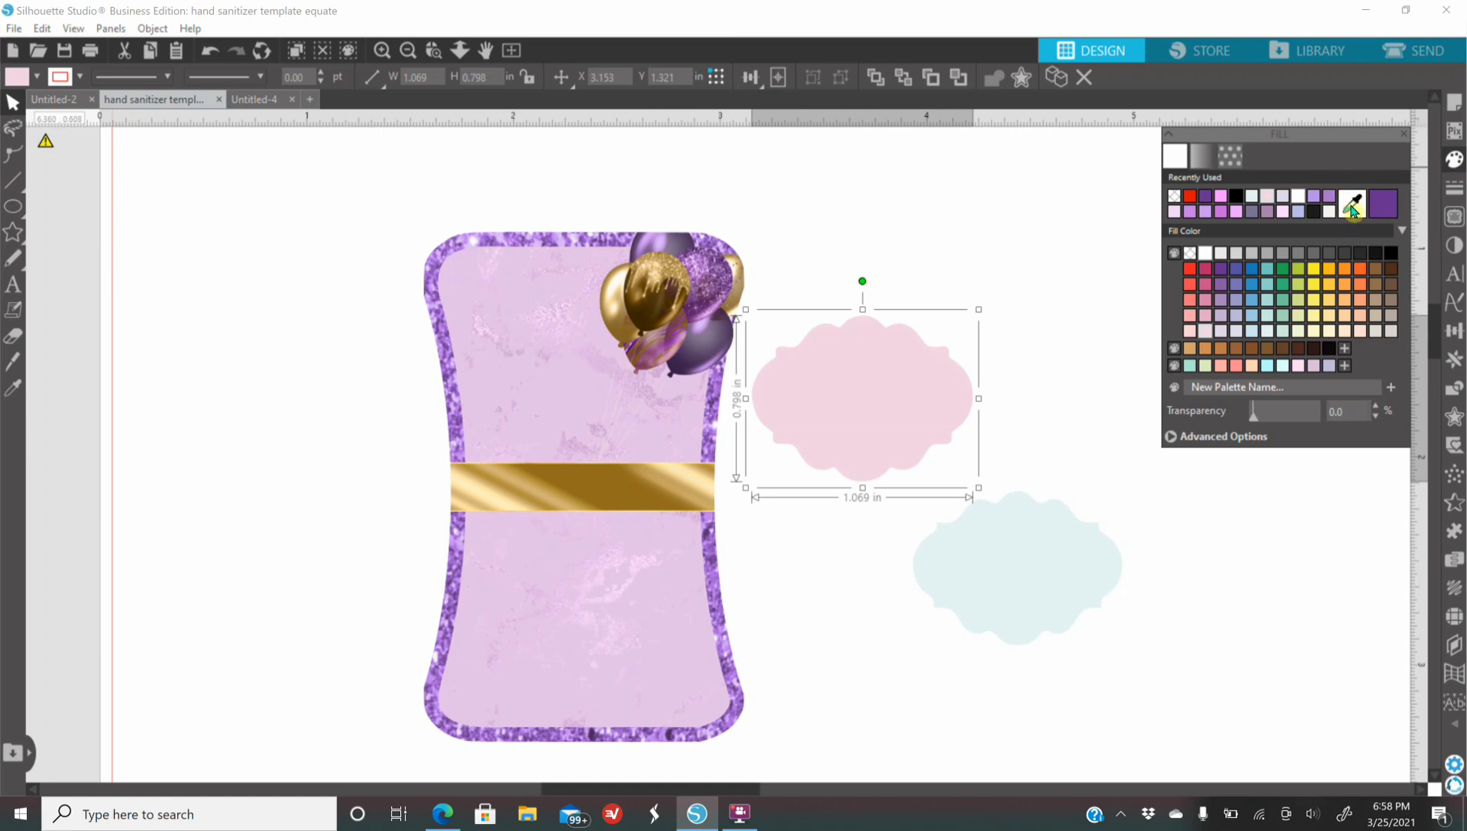
left_click(1352, 210)
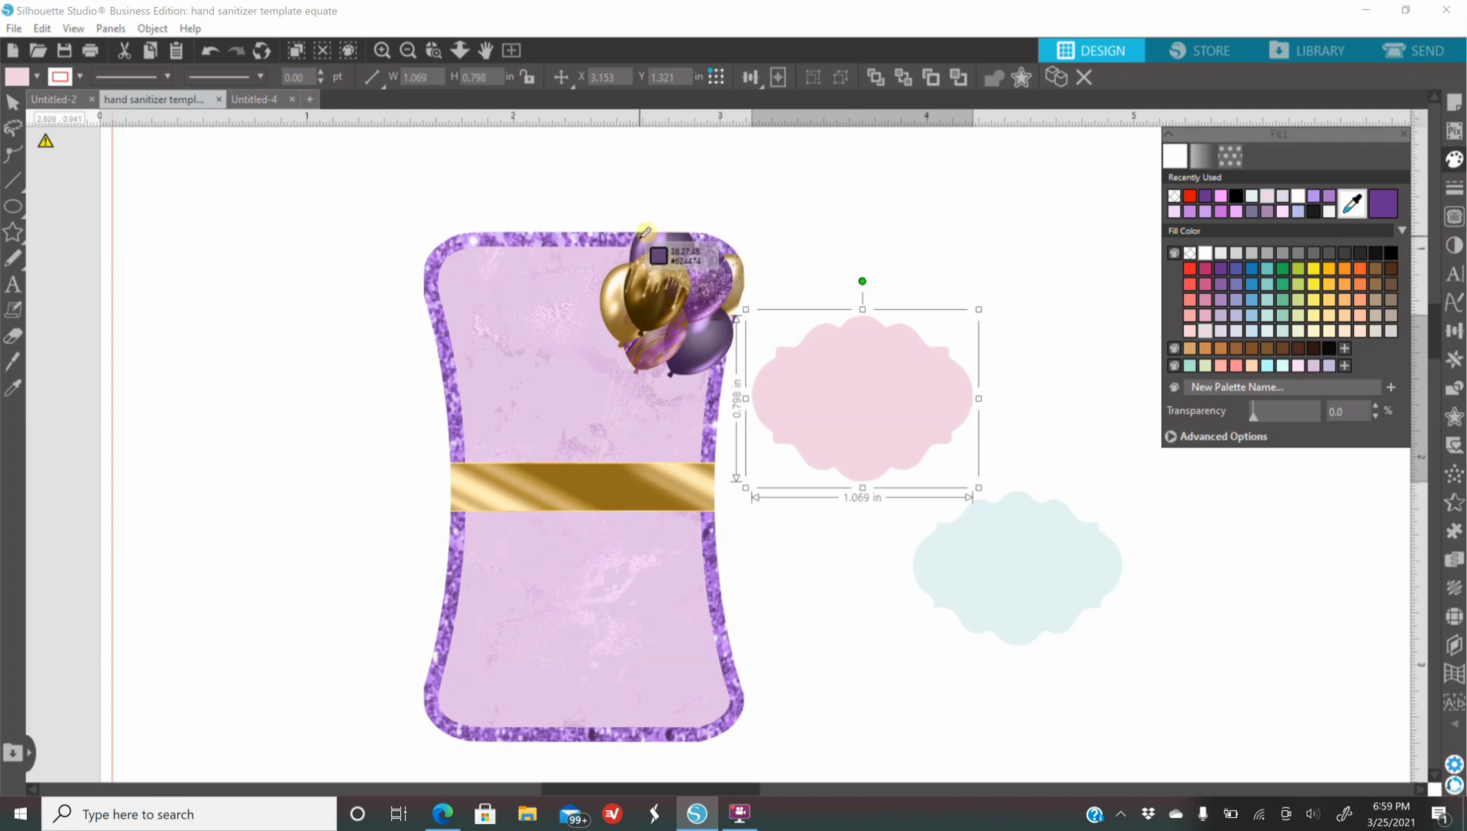
left_click(643, 248)
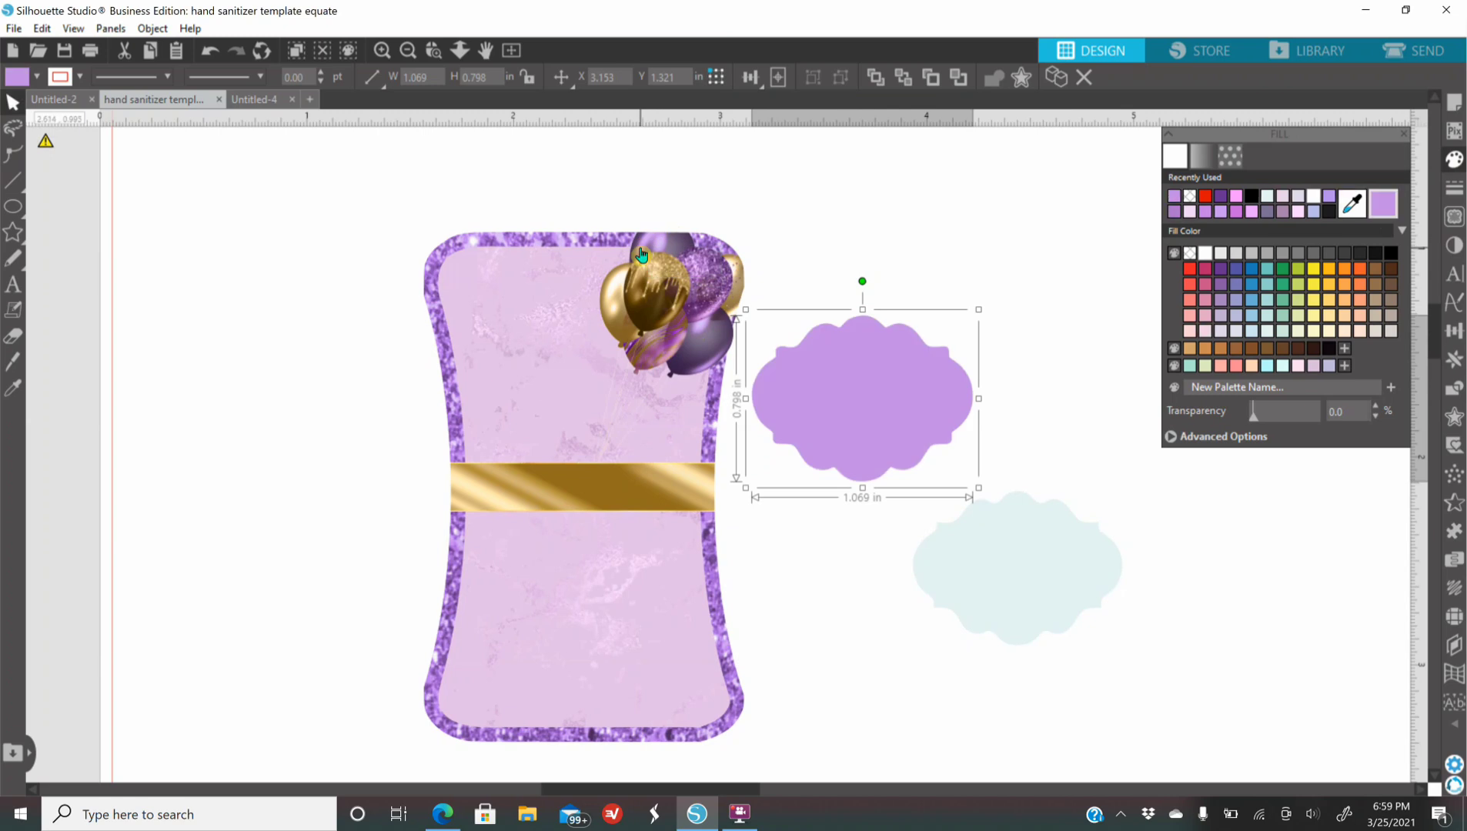
left_click(1352, 204)
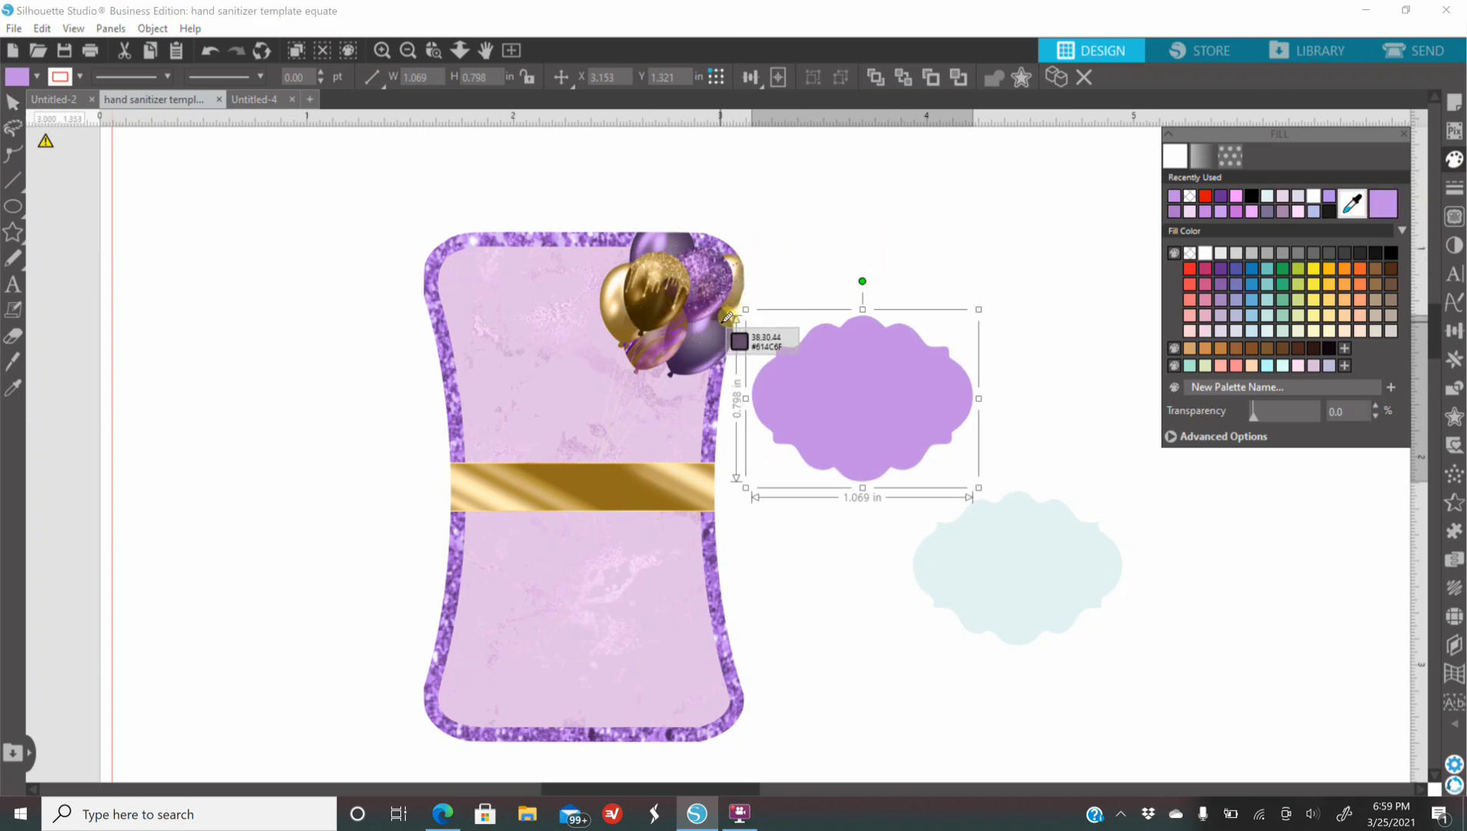
left_click(696, 348)
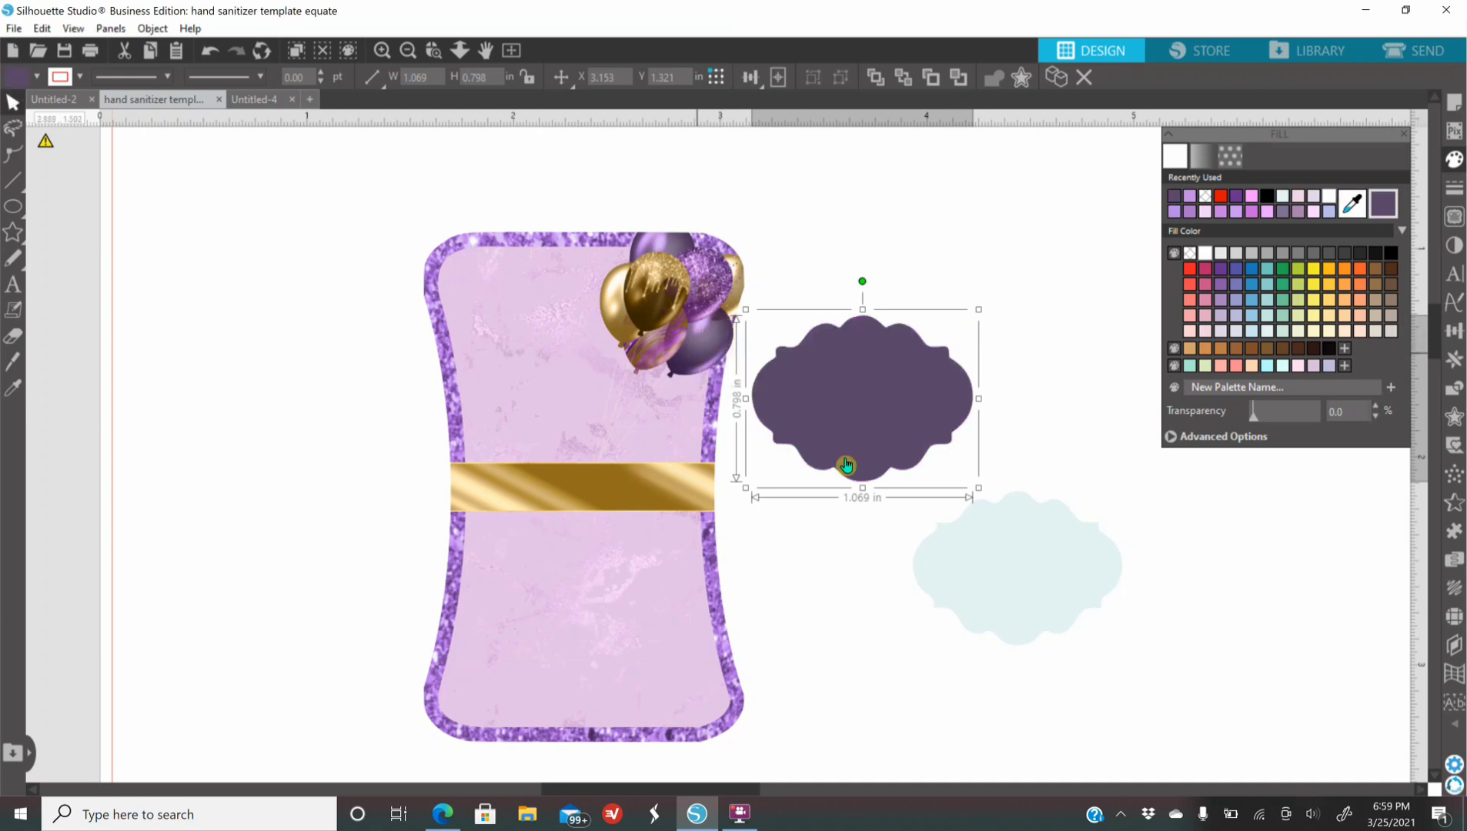
Step: Move the pale blue frame up closer to the dark purple frame and deselect it
left_click_drag(1054, 591, 1024, 530)
left_click(1112, 635)
left_click(966, 603)
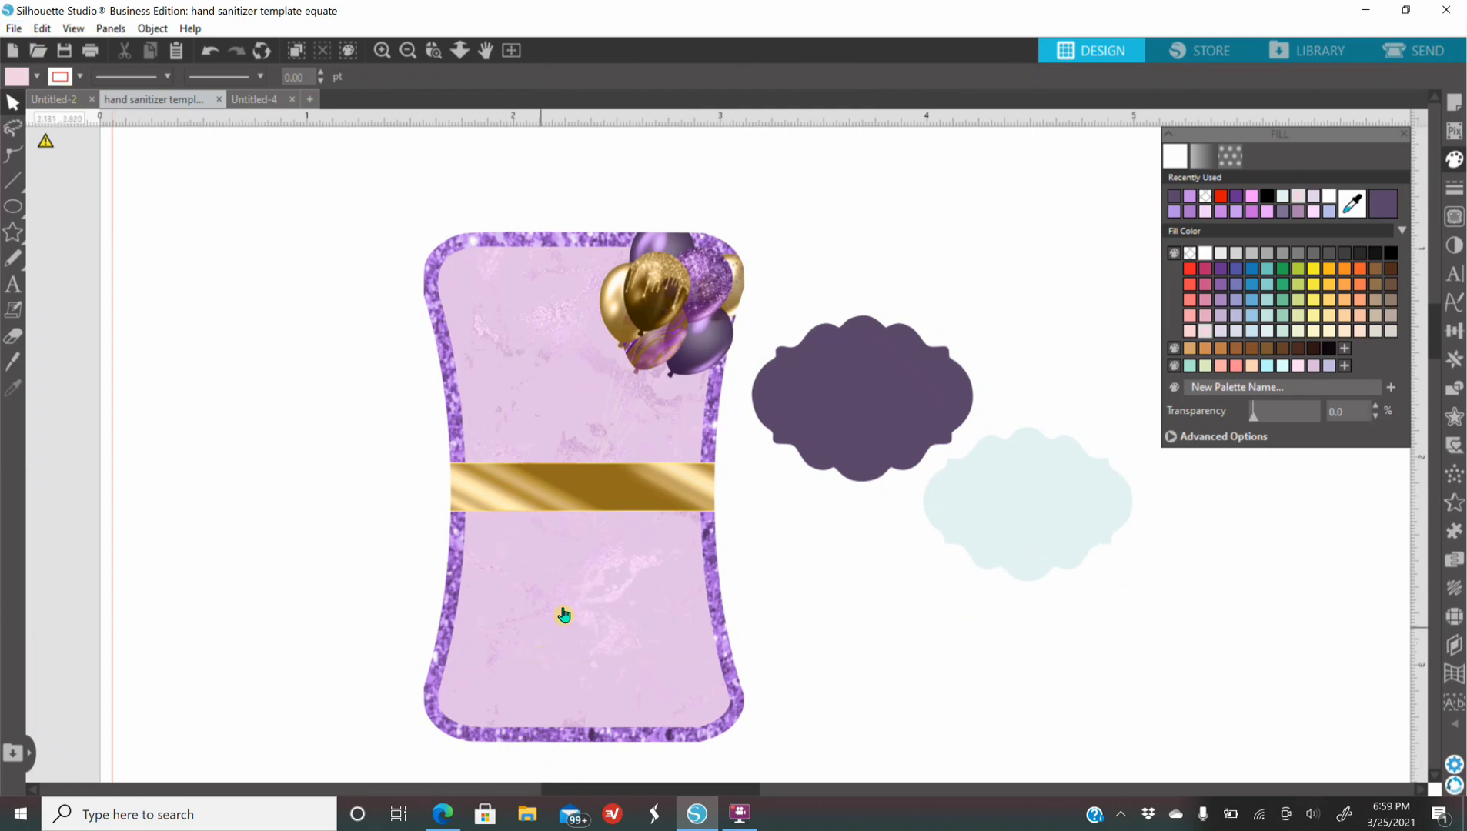
left_click(444, 813)
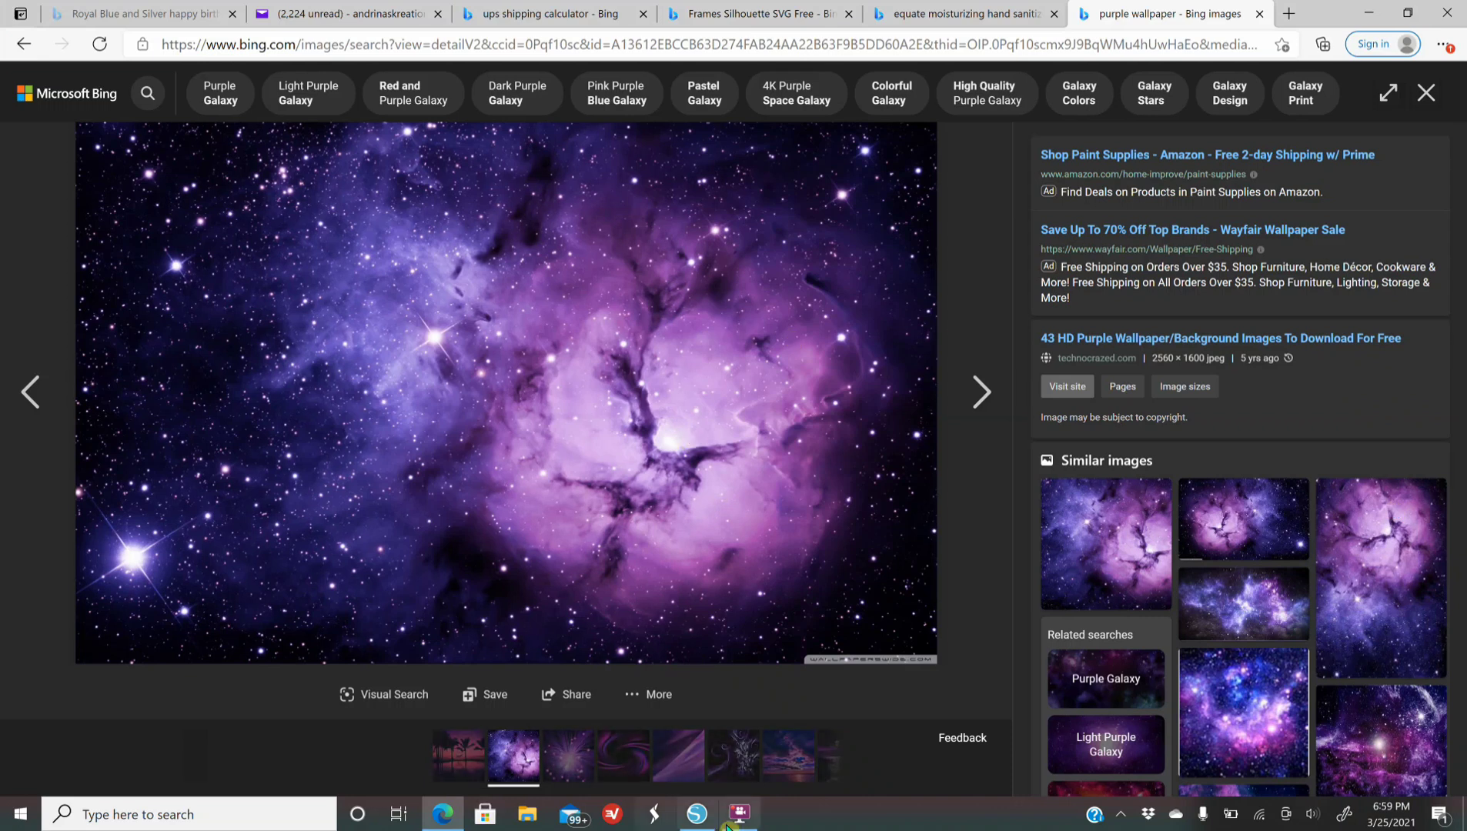
left_click(699, 813)
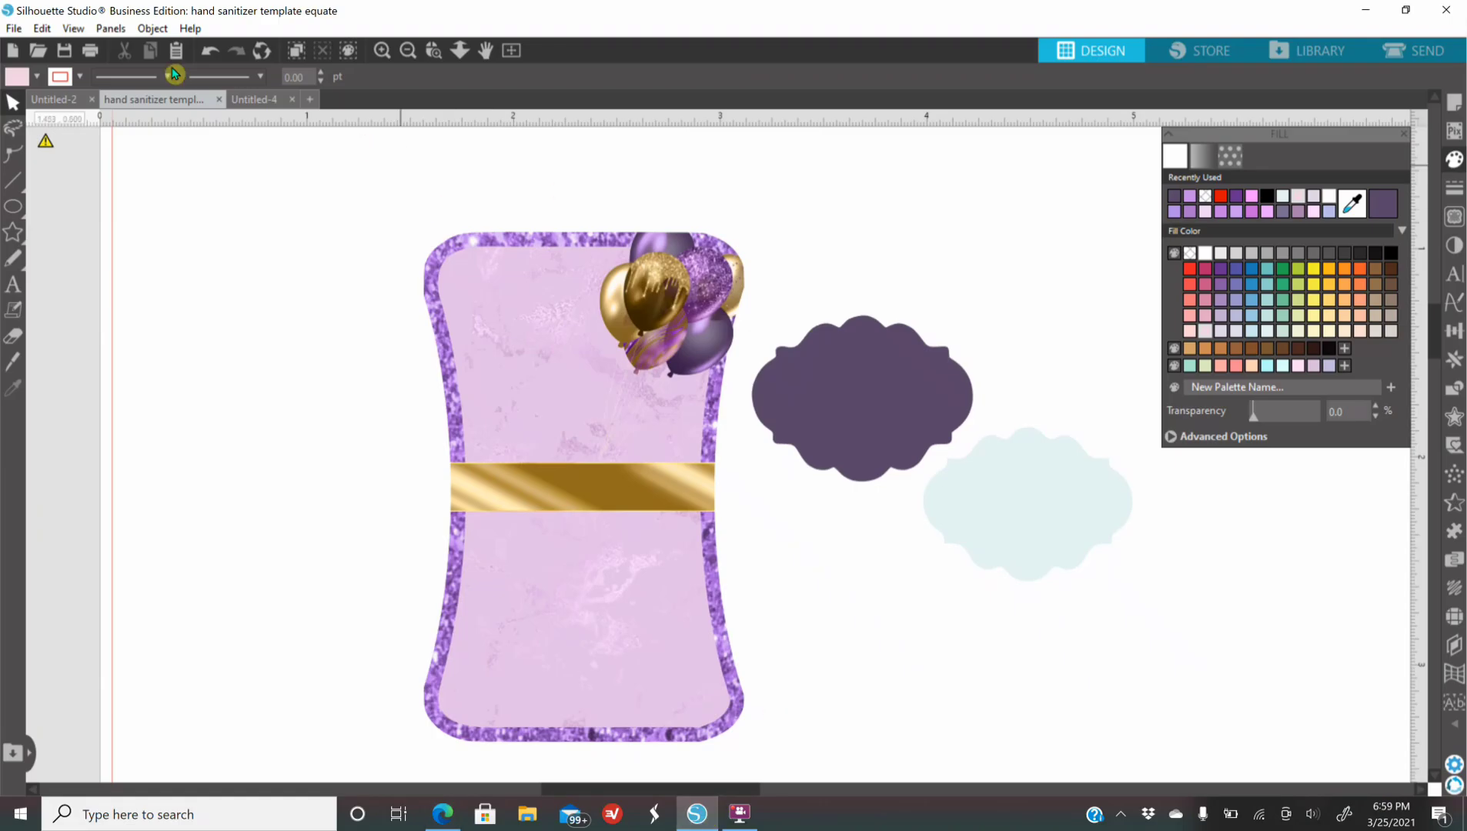
Step: Merge the darker gold gradient JPG from the "purple gold and silver" folder into the design
left_click(14, 29)
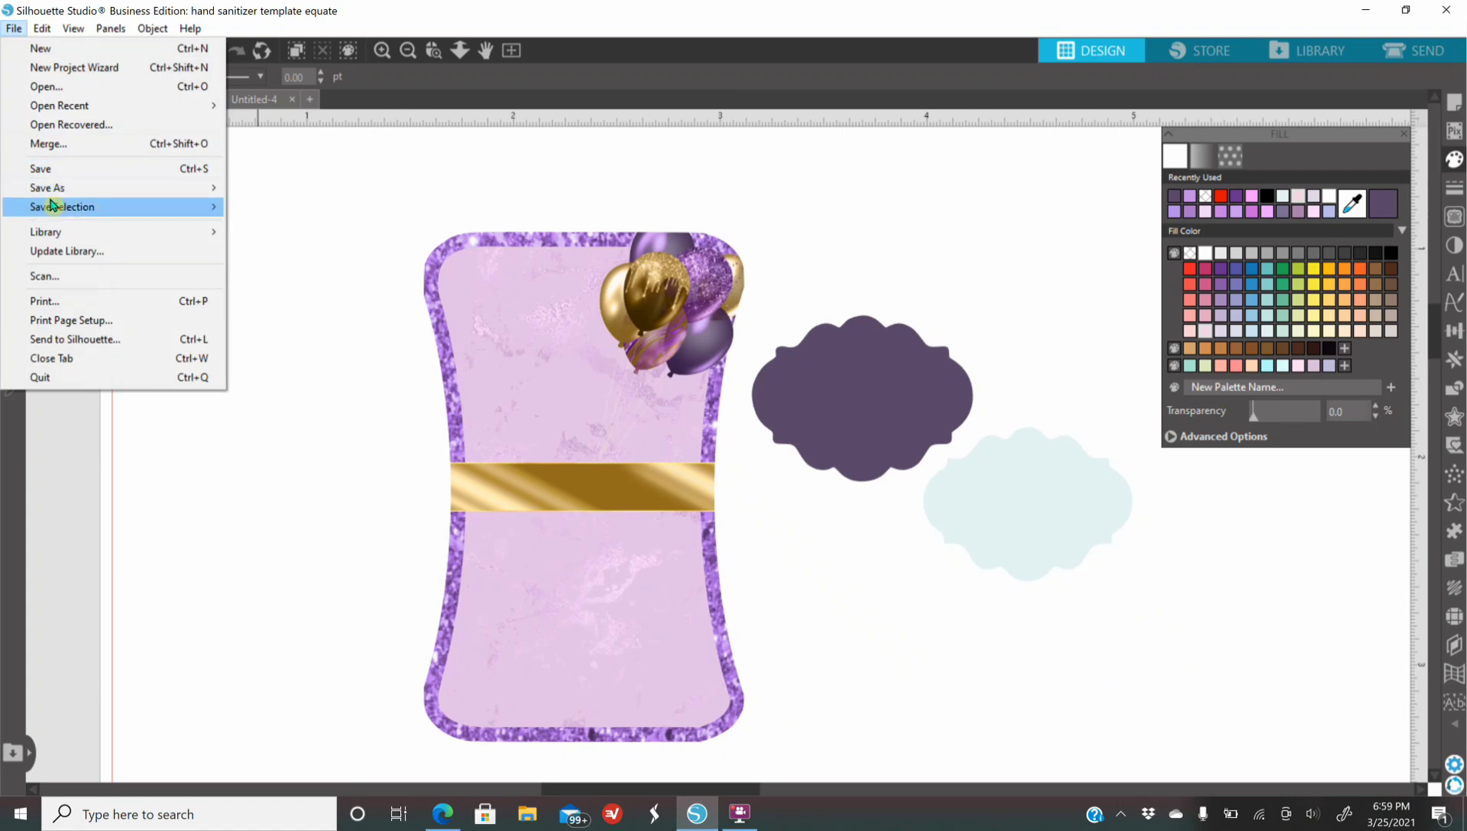
left_click(47, 146)
scroll(402, 244, "down", 10)
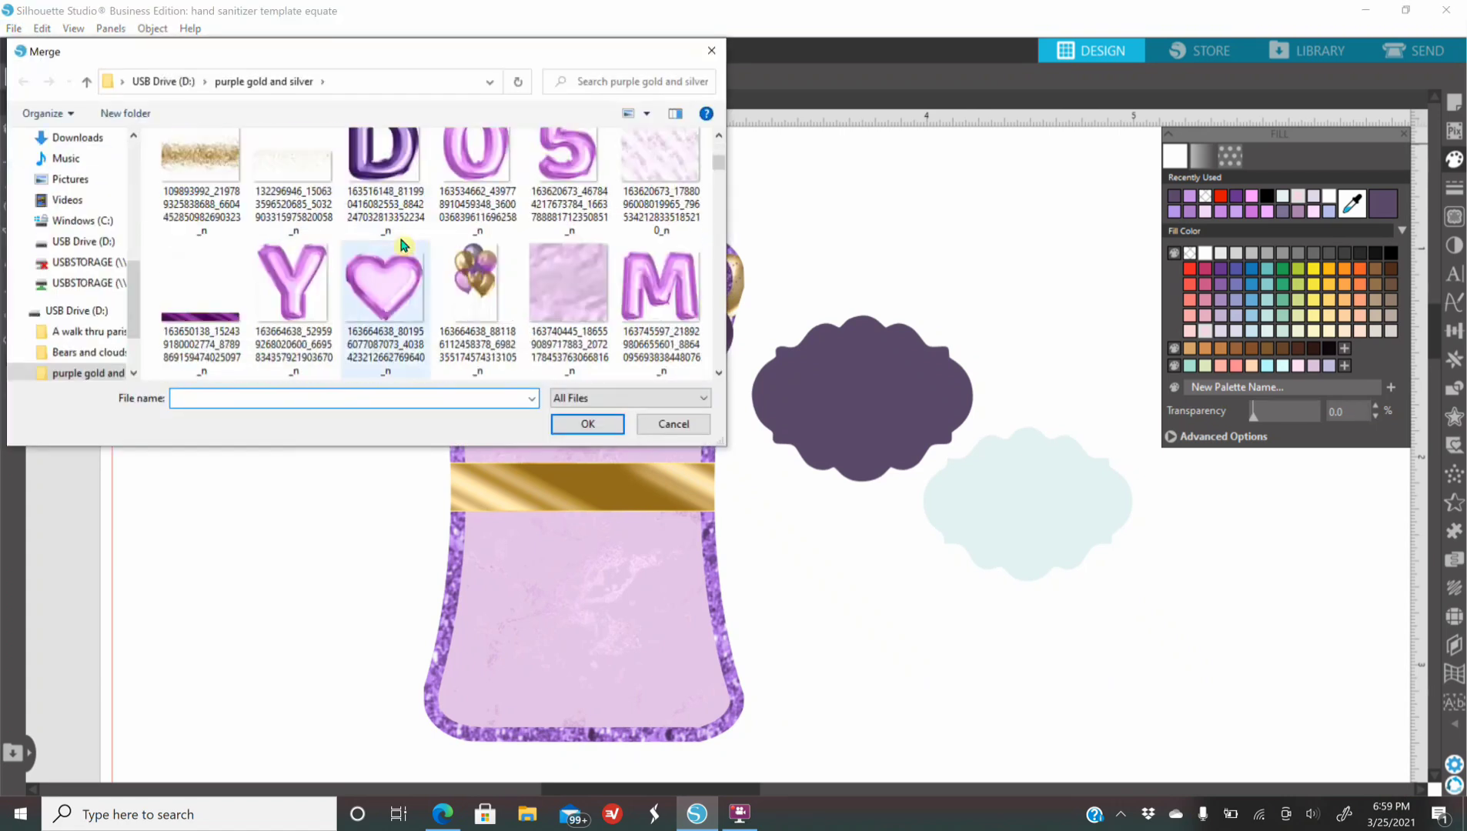
scroll(400, 241, "up", 2)
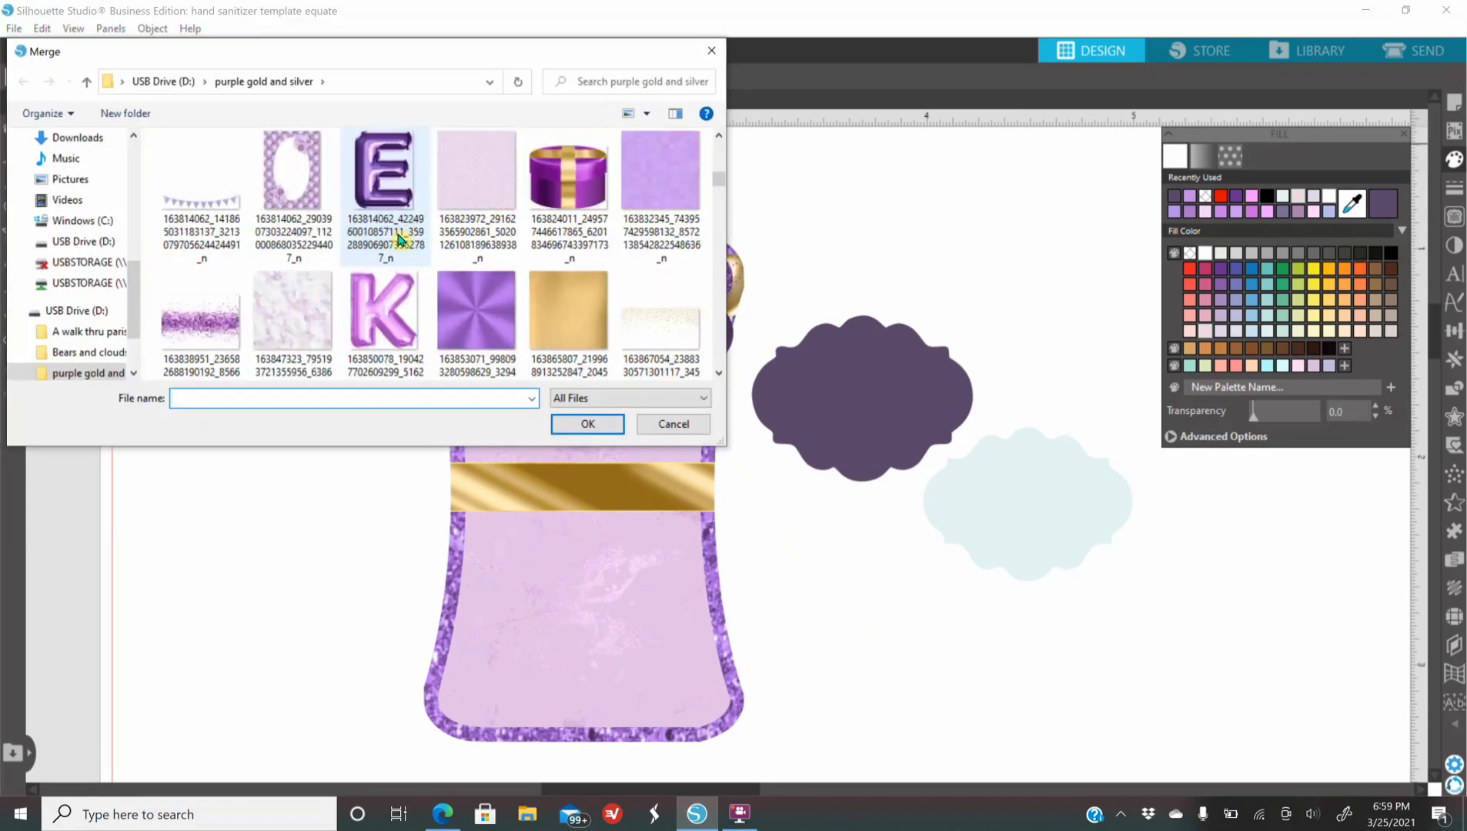
scroll(400, 241, "down", 5)
scroll(400, 239, "down", 2)
scroll(399, 240, "down", 1)
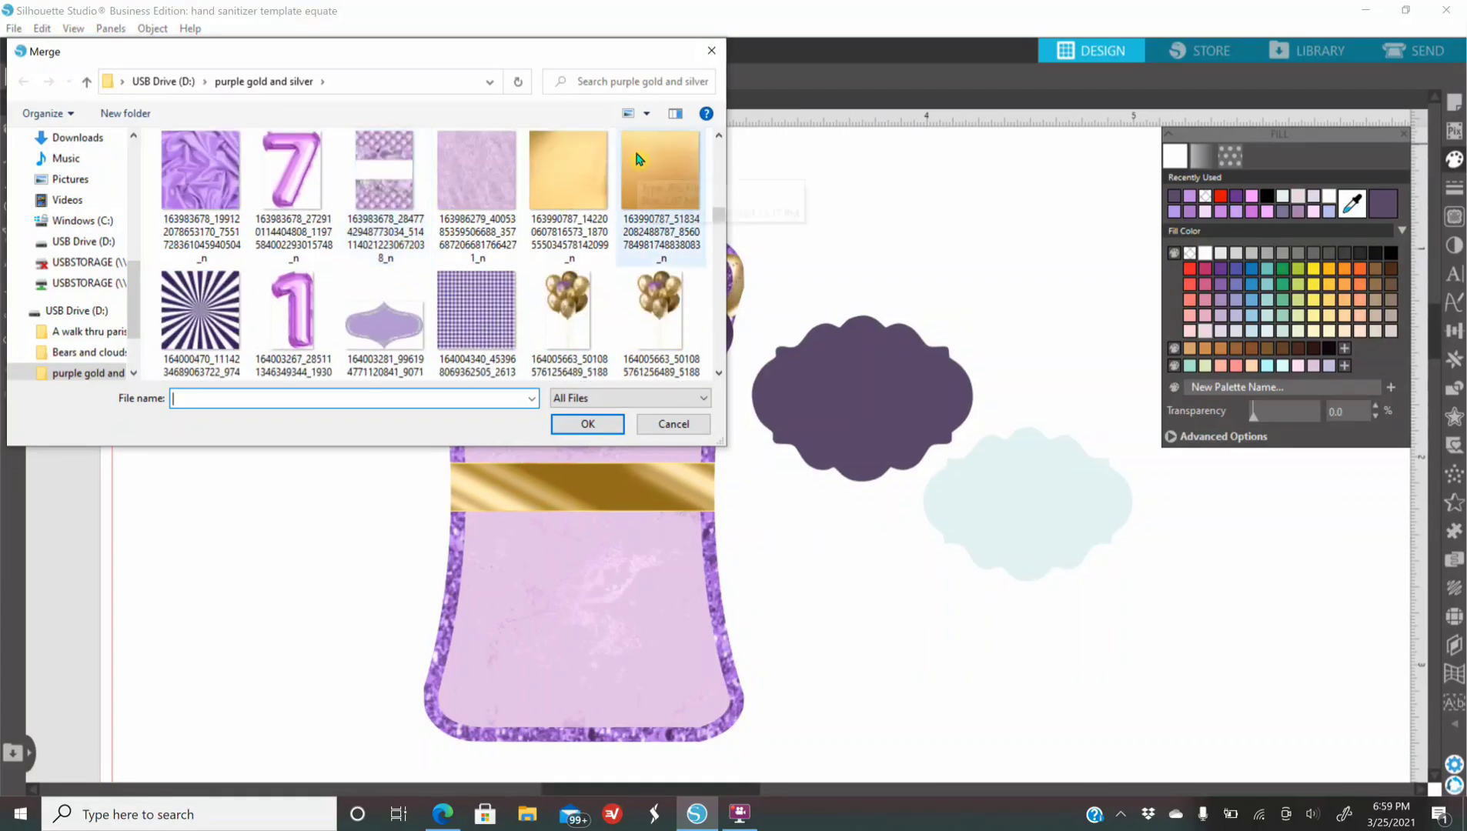
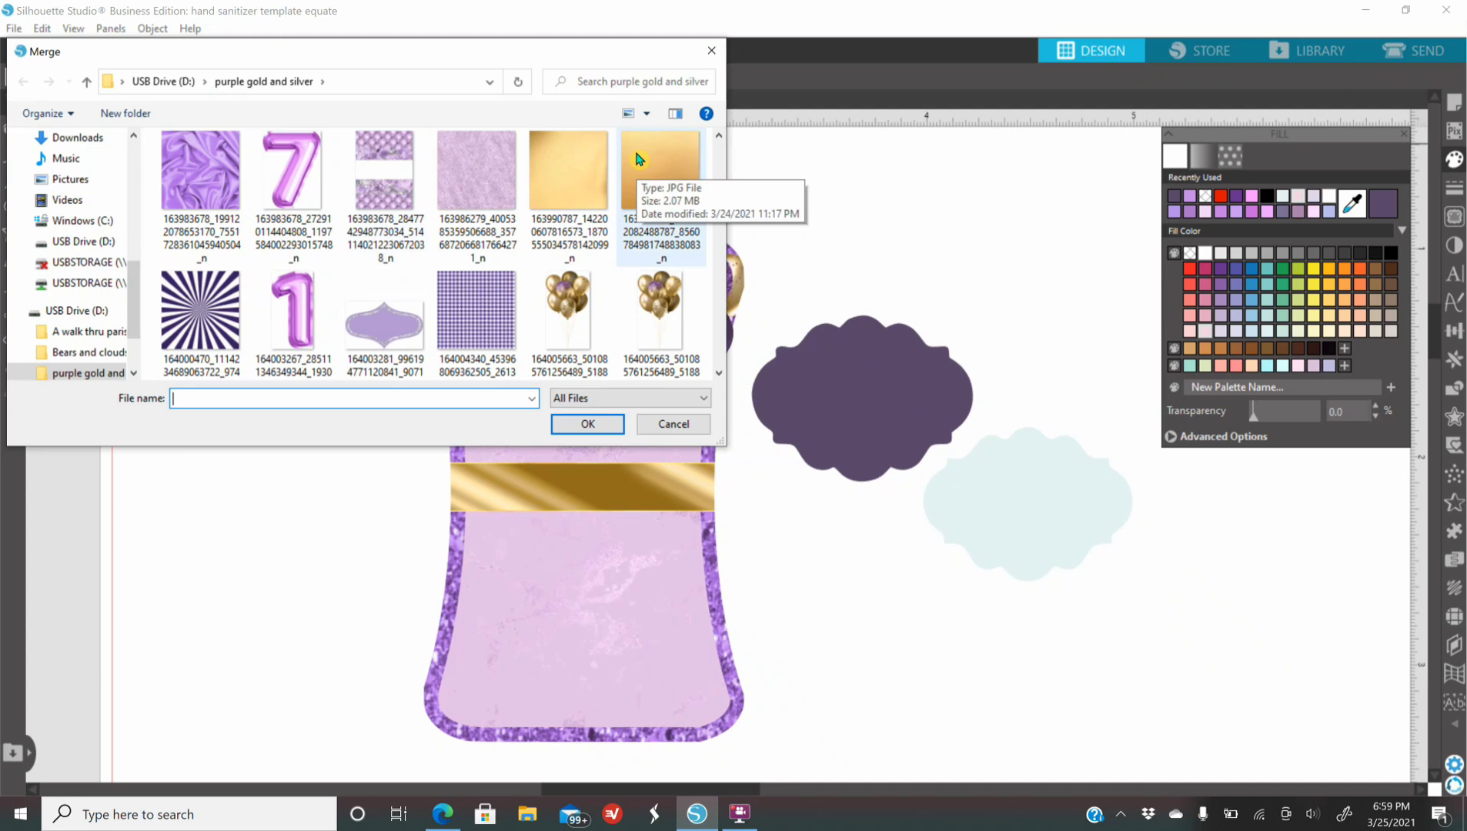
left_click(669, 199)
left_click(589, 425)
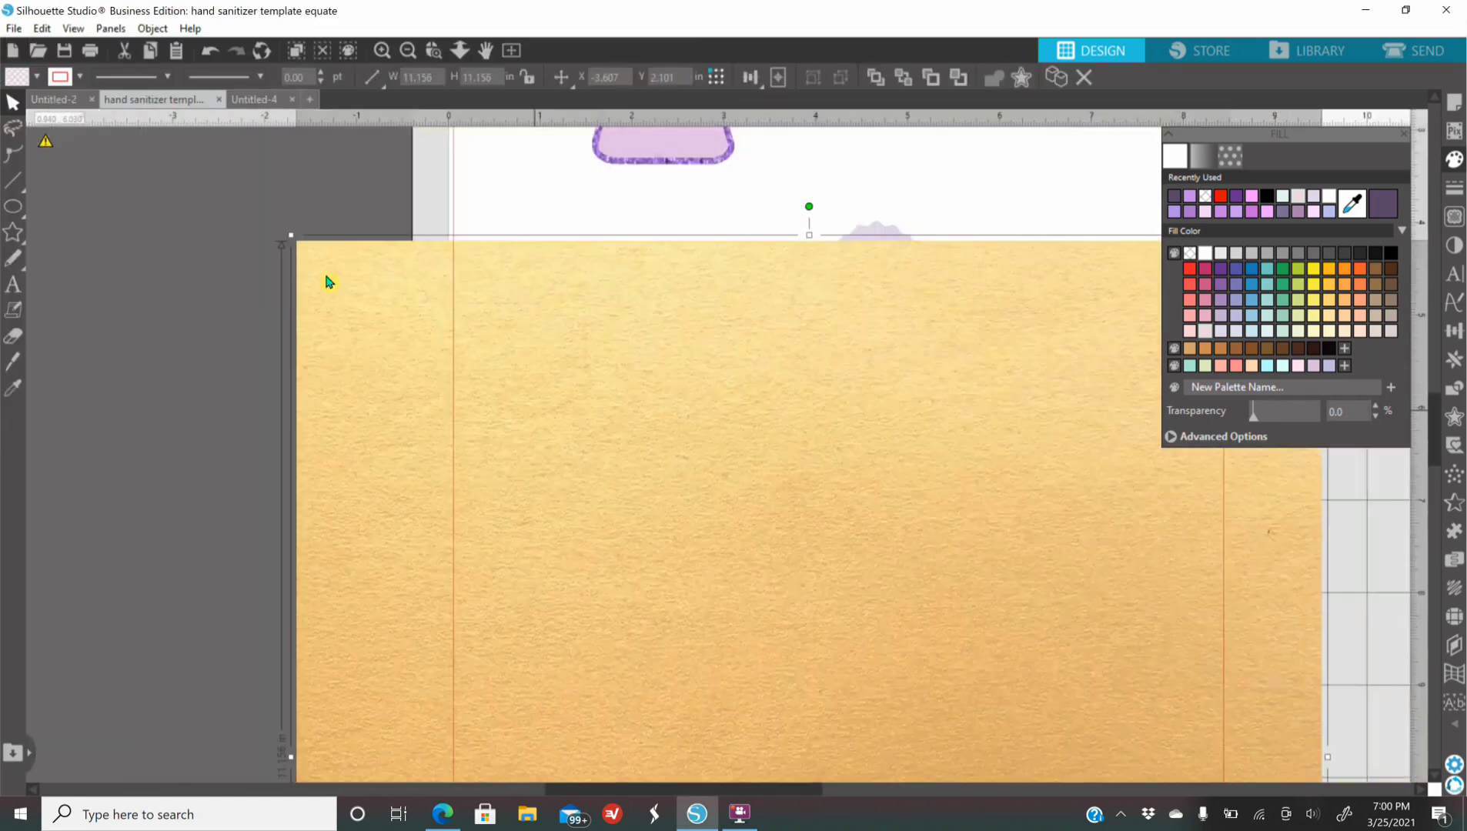
Step: Shrink the gold texture to about 3.13 in square and move it beside the label over the scalloped frames
mouse_move(291, 236)
left_mouse_down()
mouse_move(596, 478)
mouse_move(759, 681)
mouse_move(436, 310)
mouse_move(315, 221)
left_mouse_up()
left_click_drag(590, 421, 736, 269)
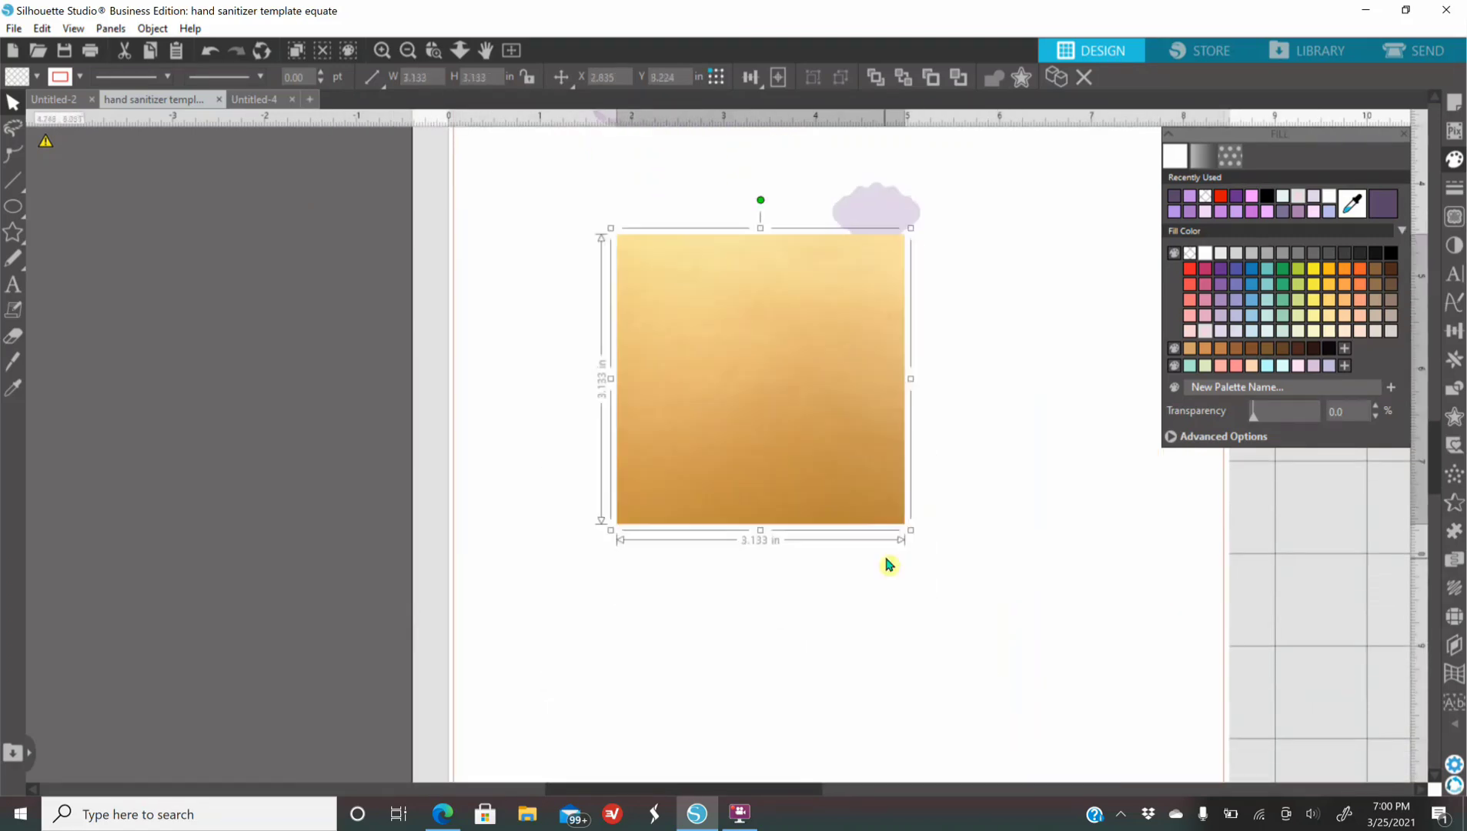
scroll(881, 560, "up", 3)
scroll(886, 574, "up", 2)
left_click_drag(891, 595, 969, 366)
Step: Send the gold square behind the scalloped frames and shift it slightly to the right
right_click(941, 411)
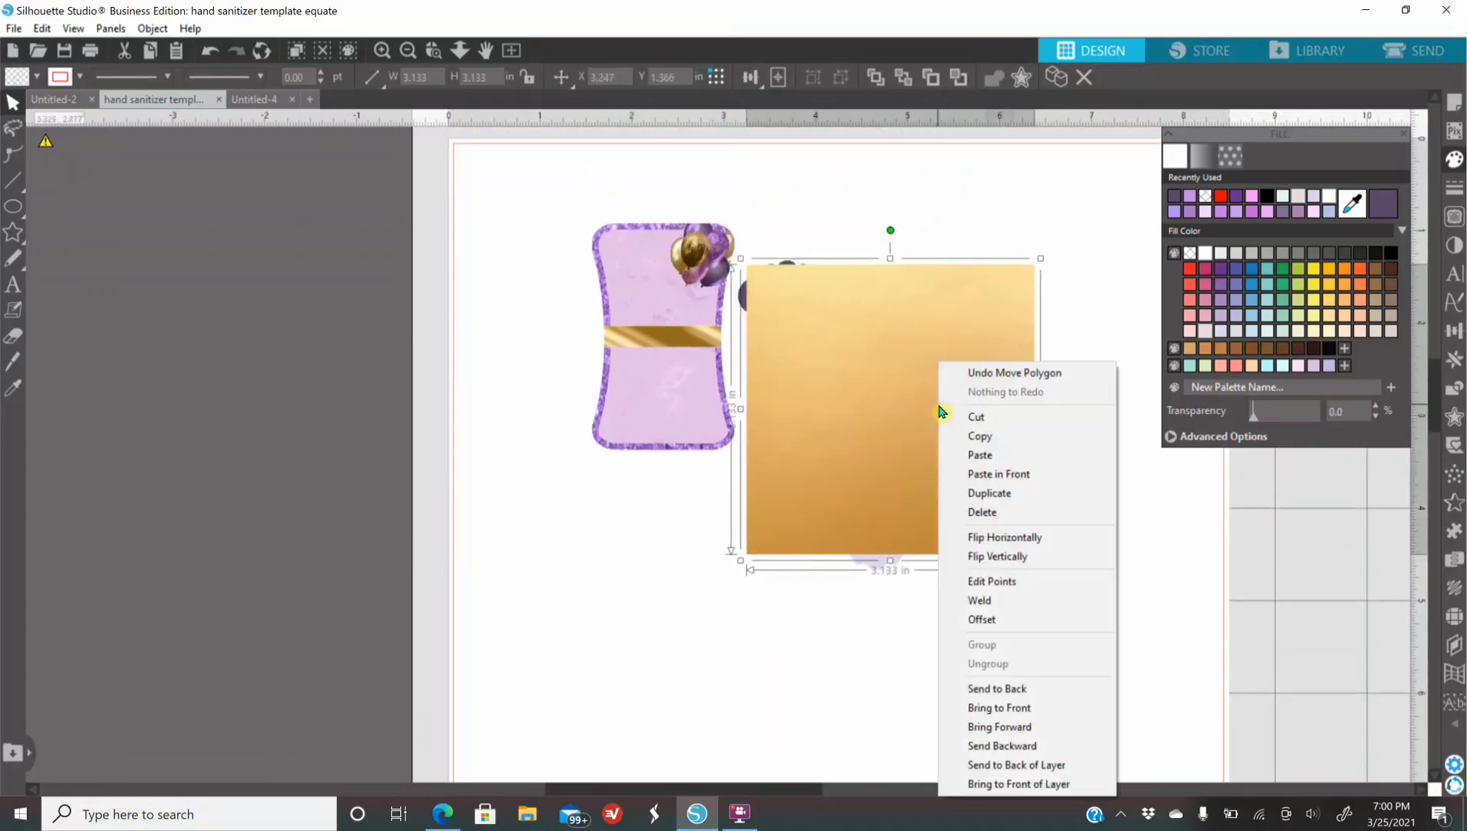
left_click(1001, 689)
left_click_drag(943, 425, 989, 435)
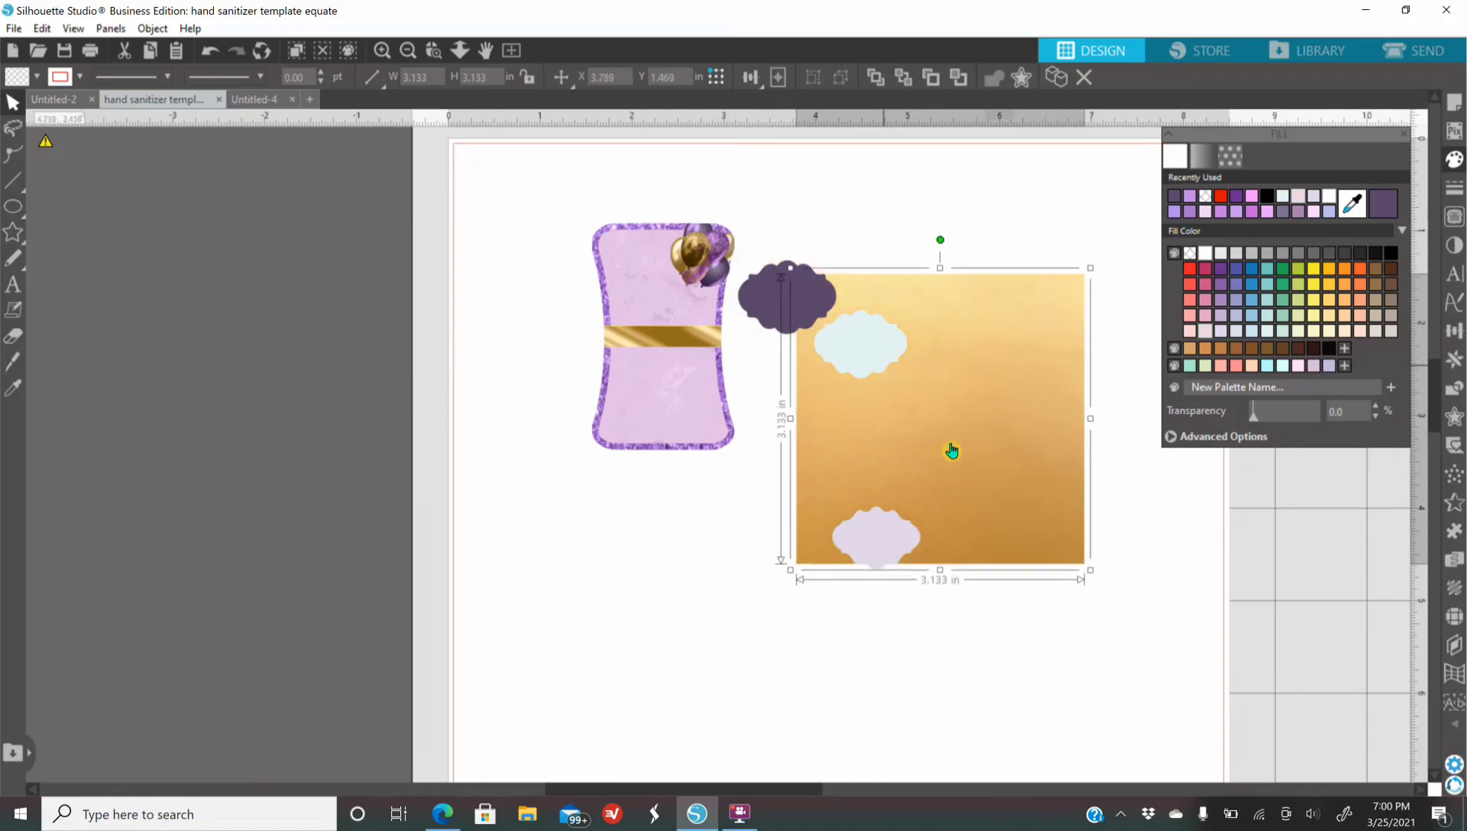
Step: Move the pale blue scalloped frame to the middle of the gold square and crop the gold texture to its shape
left_click_drag(892, 387, 948, 414)
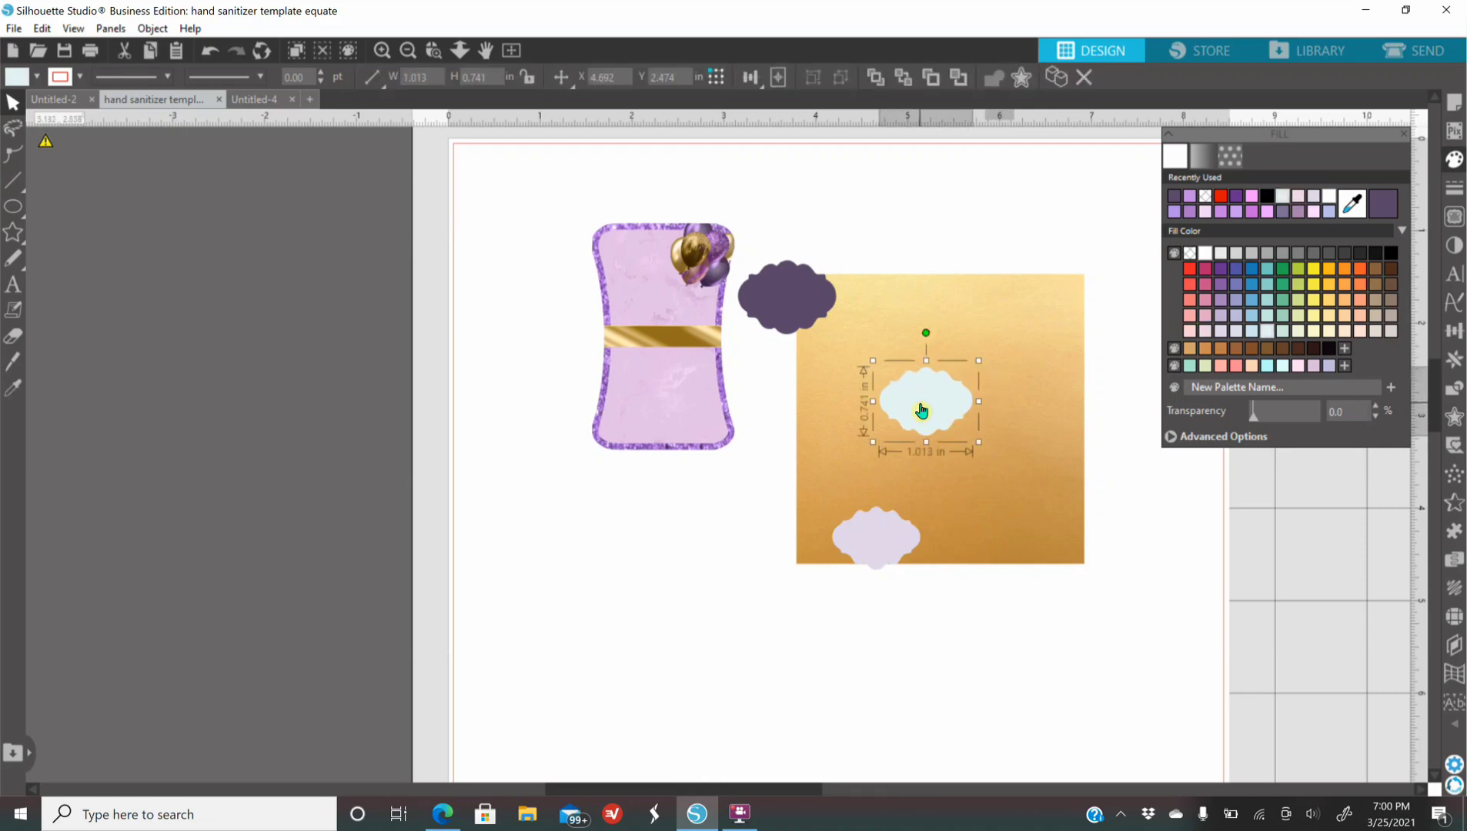
left_click(1034, 347)
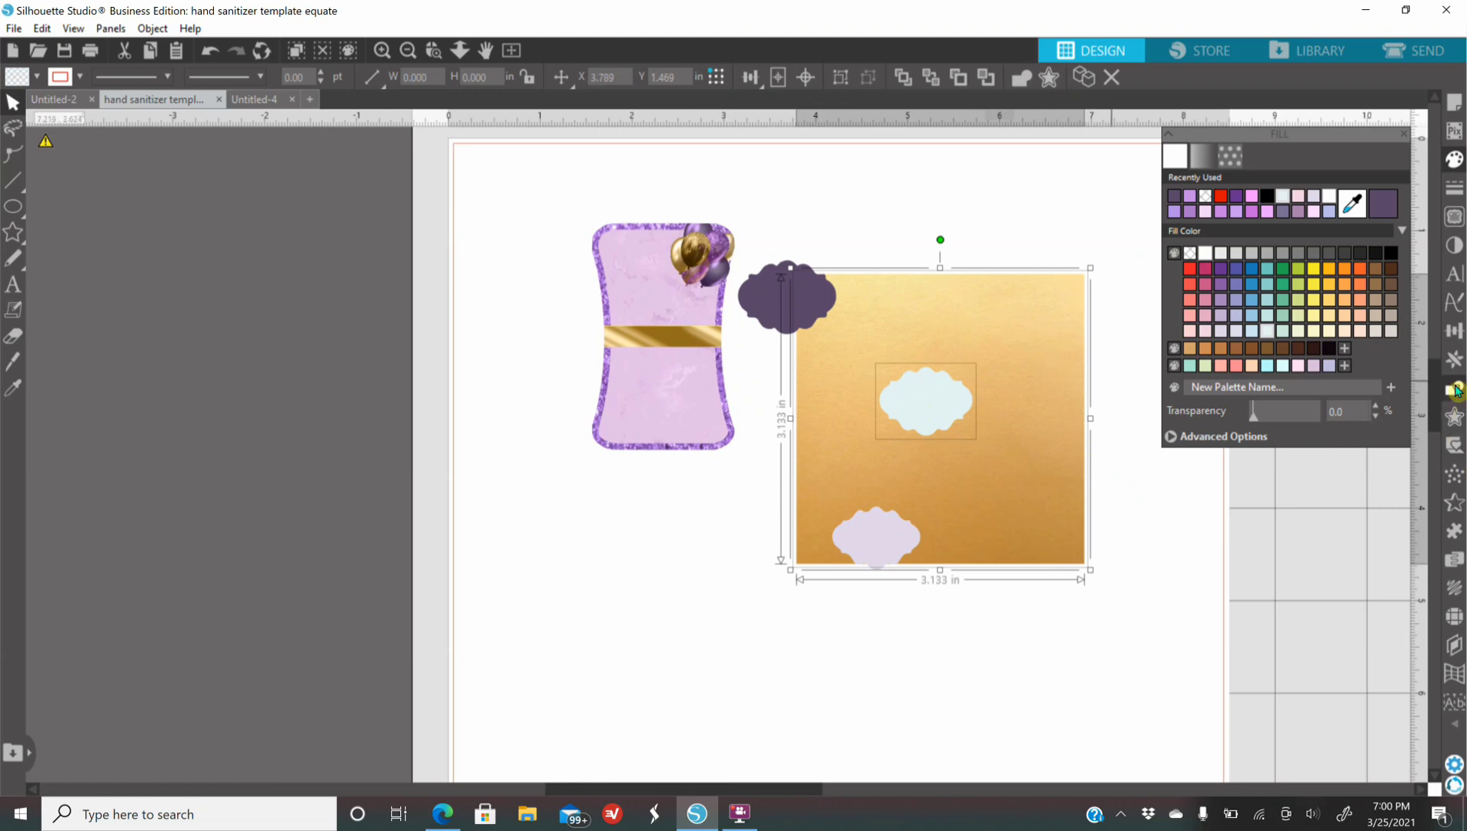
left_click(1455, 389)
left_click(1323, 240)
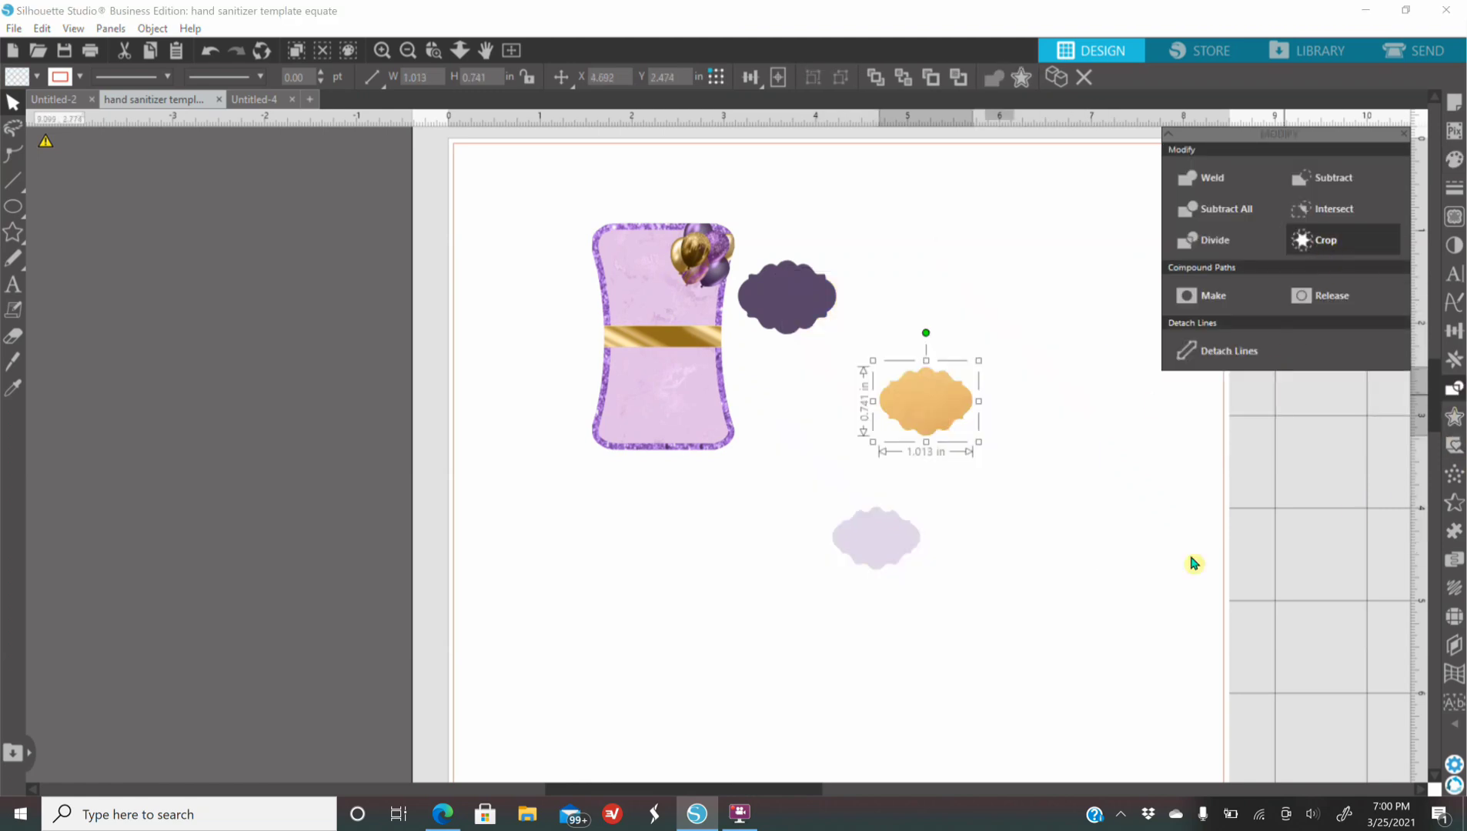
Step: Stack the gold scalloped frame on the dark purple one, align their centers, and group the two
left_click_drag(794, 333, 837, 396)
left_click_drag(935, 388, 834, 348)
left_click_drag(887, 249, 833, 399)
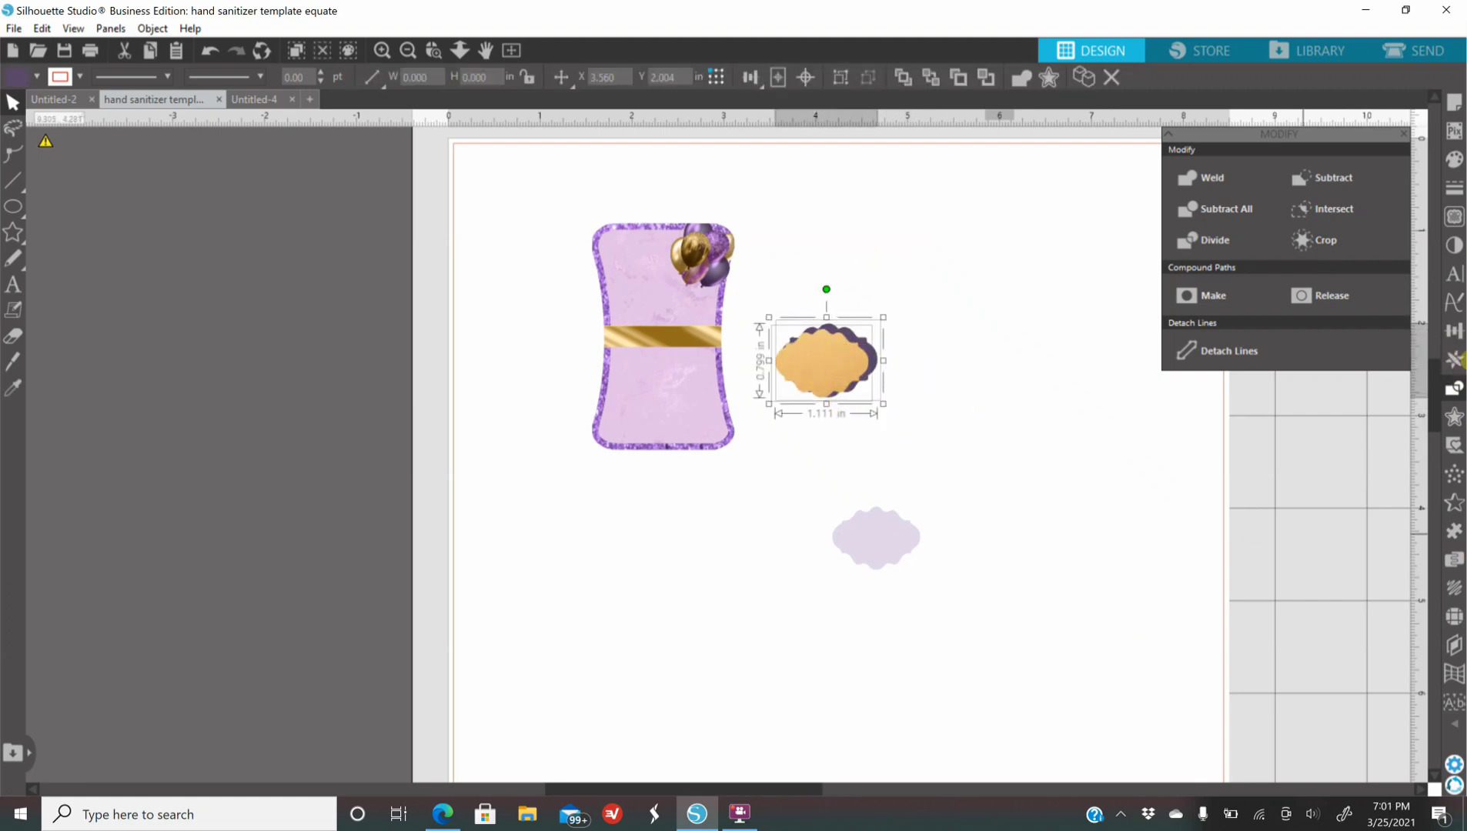
left_click(1454, 331)
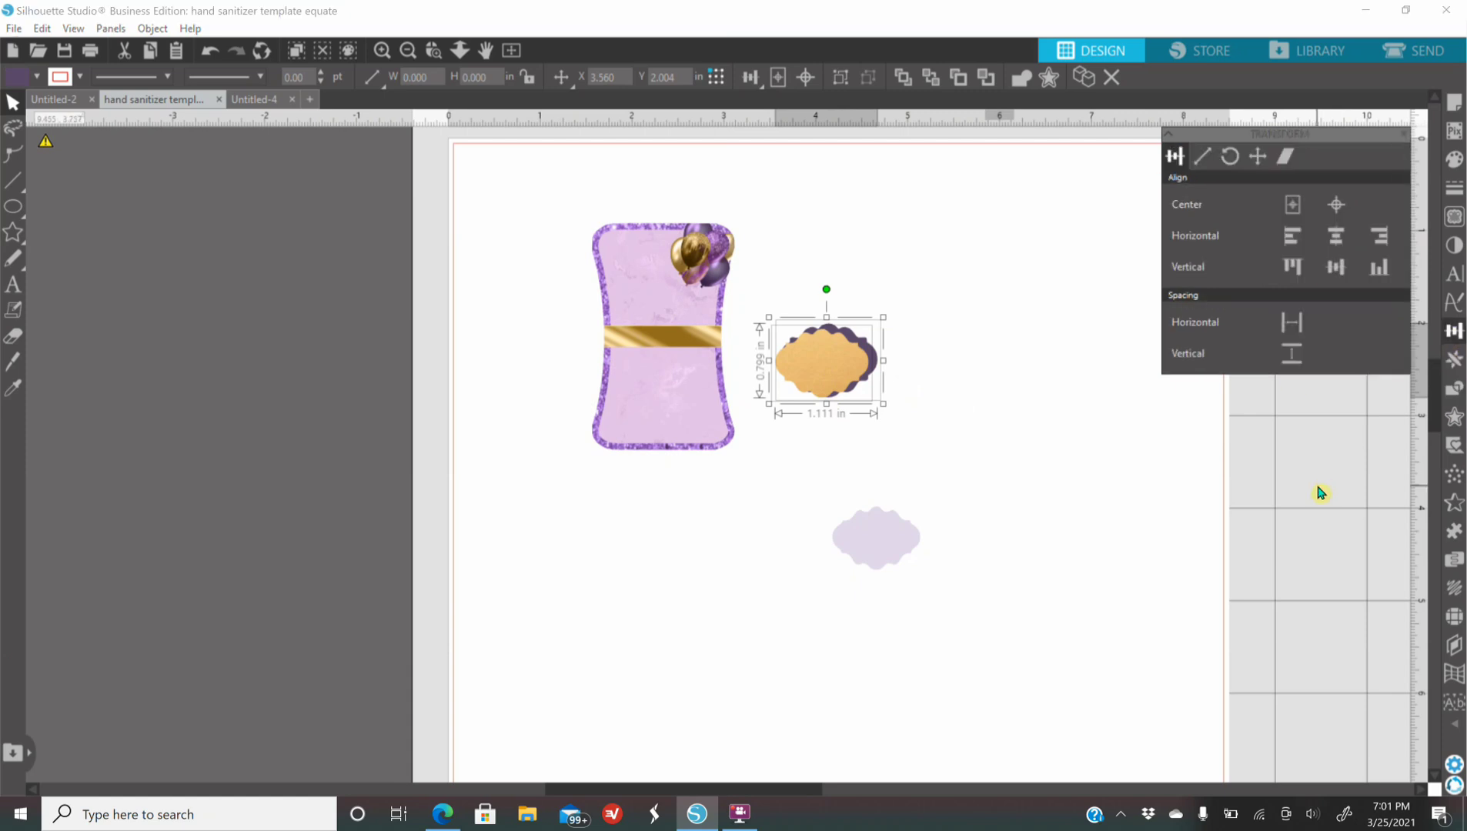
left_click(1337, 207)
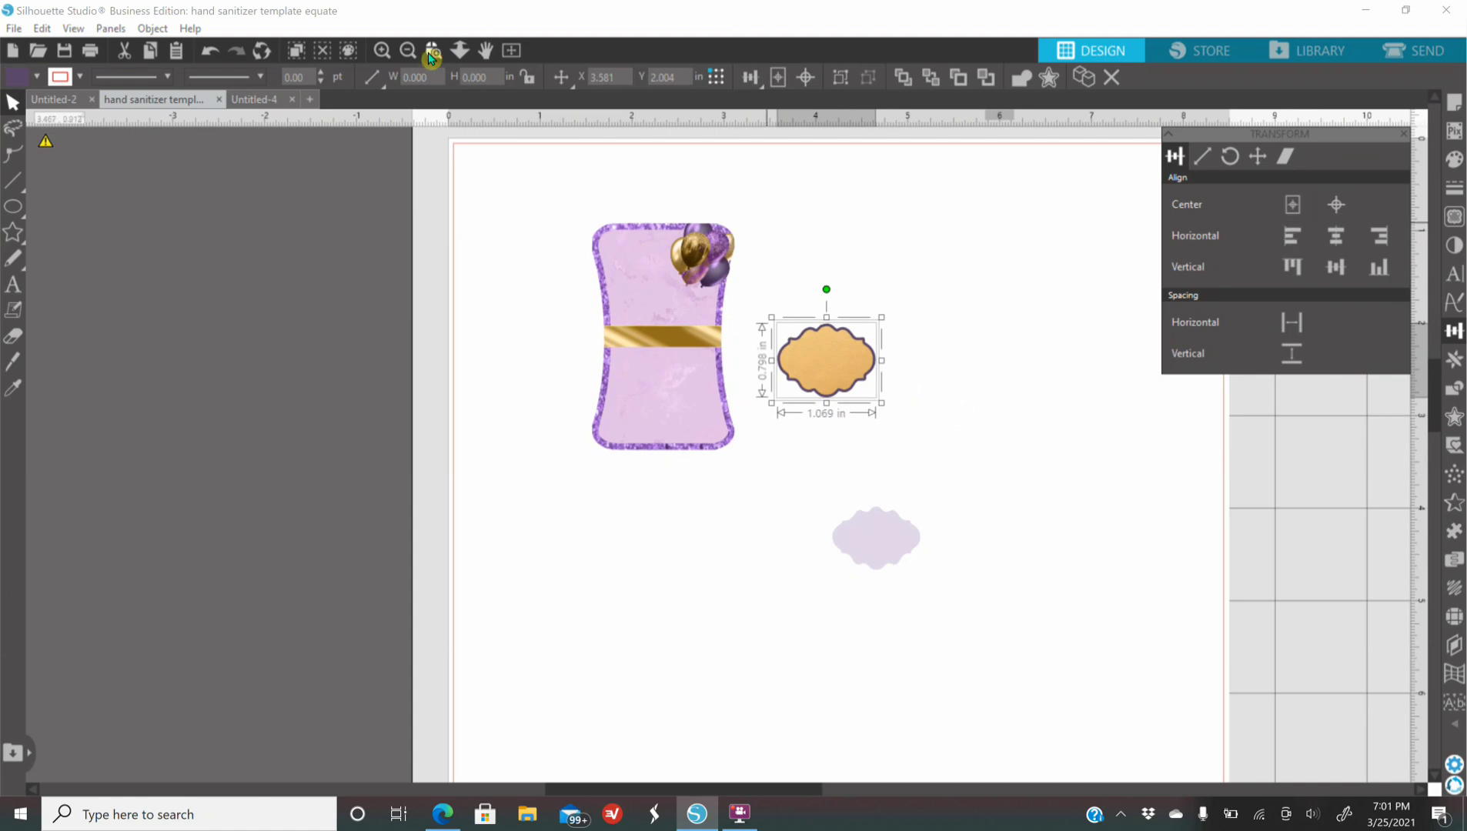
left_click(383, 52)
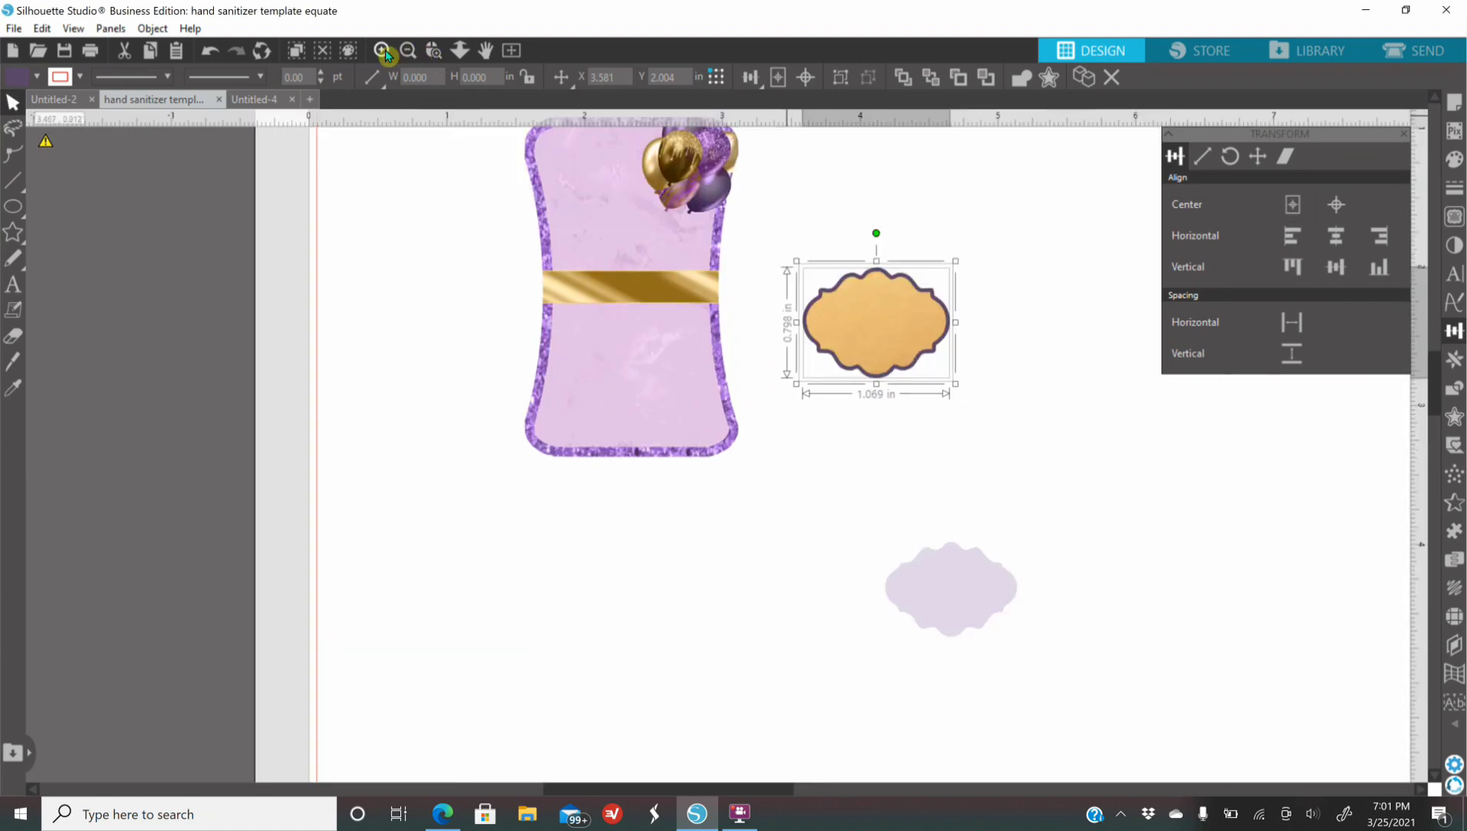
right_click(908, 353)
left_click(999, 621)
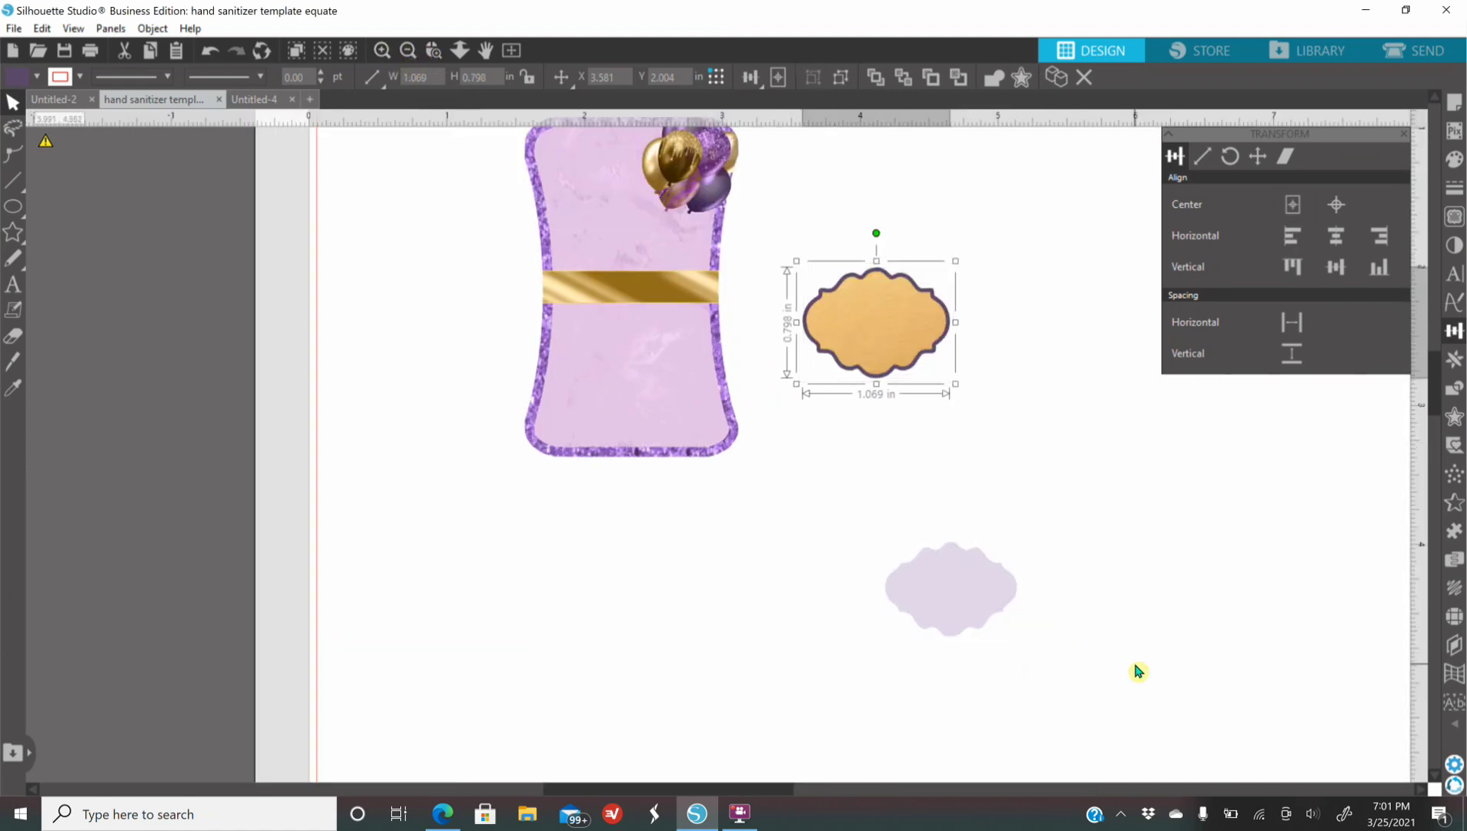
Step: Move the pale lavender frame onto the gold frame and fill it with a light purple sampled from the label artwork
left_click_drag(937, 612, 872, 341)
left_click(1442, 158)
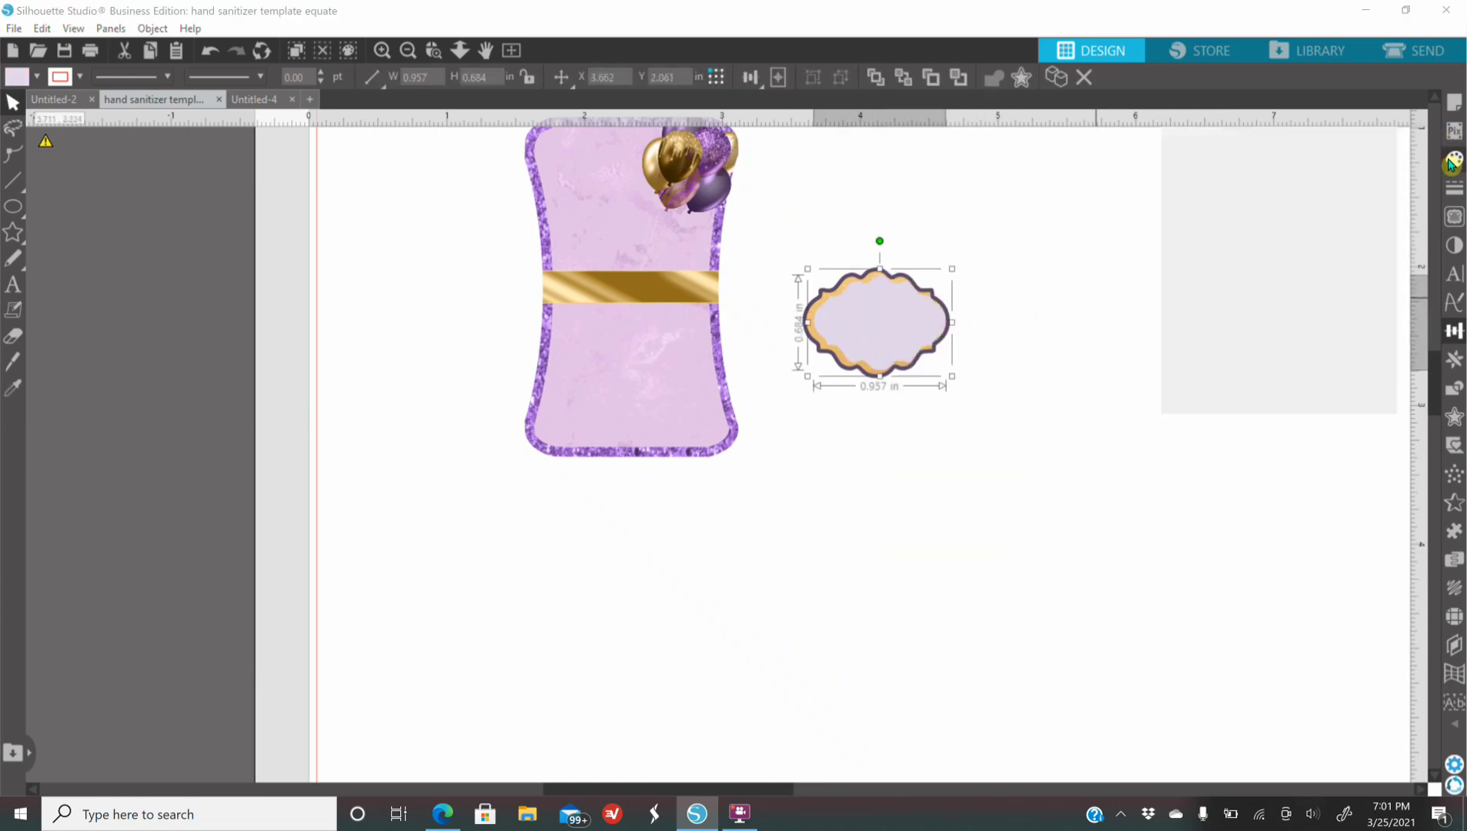
left_click(1351, 204)
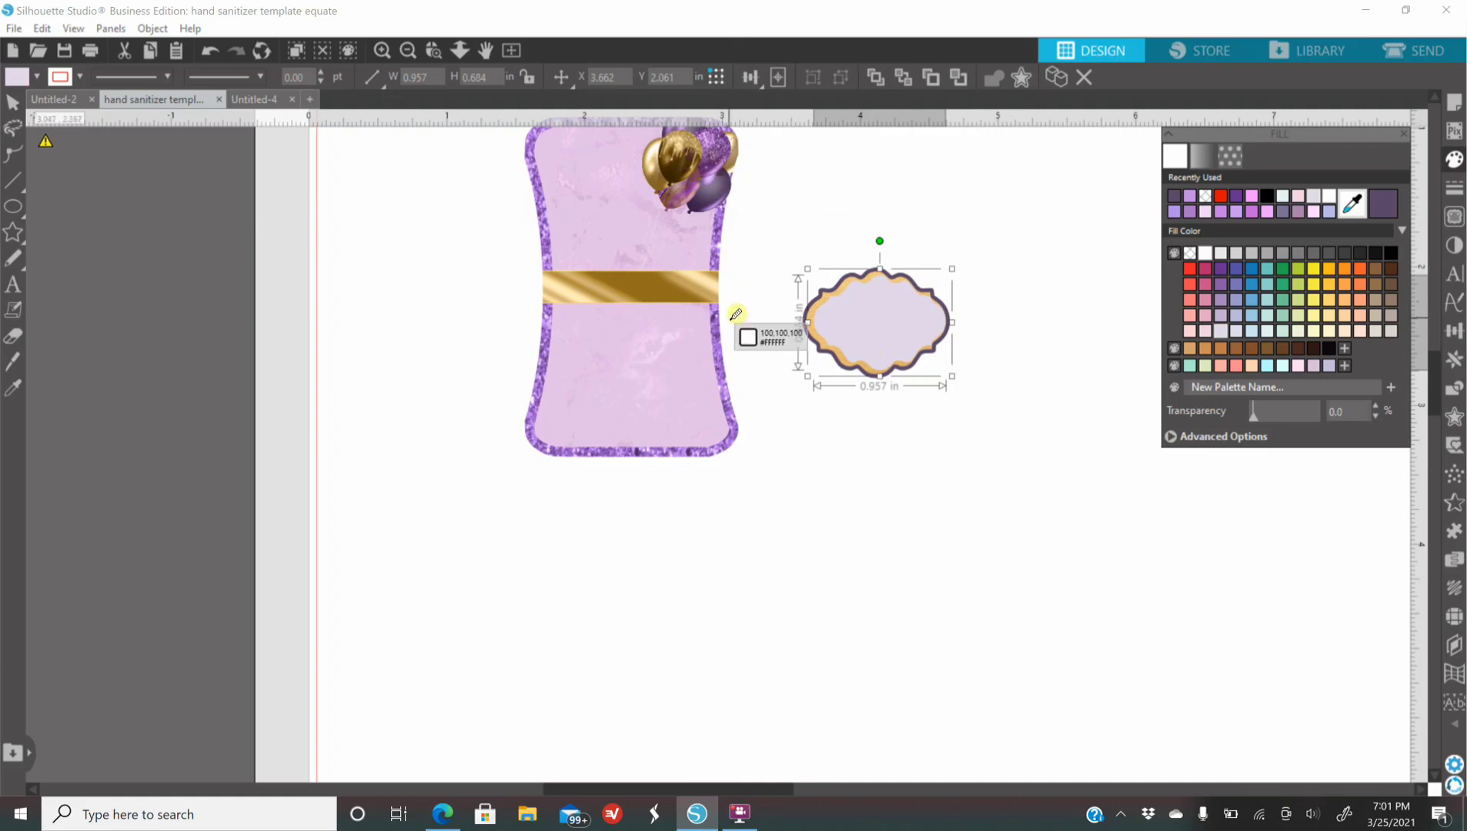
scroll(727, 308, "up", 1)
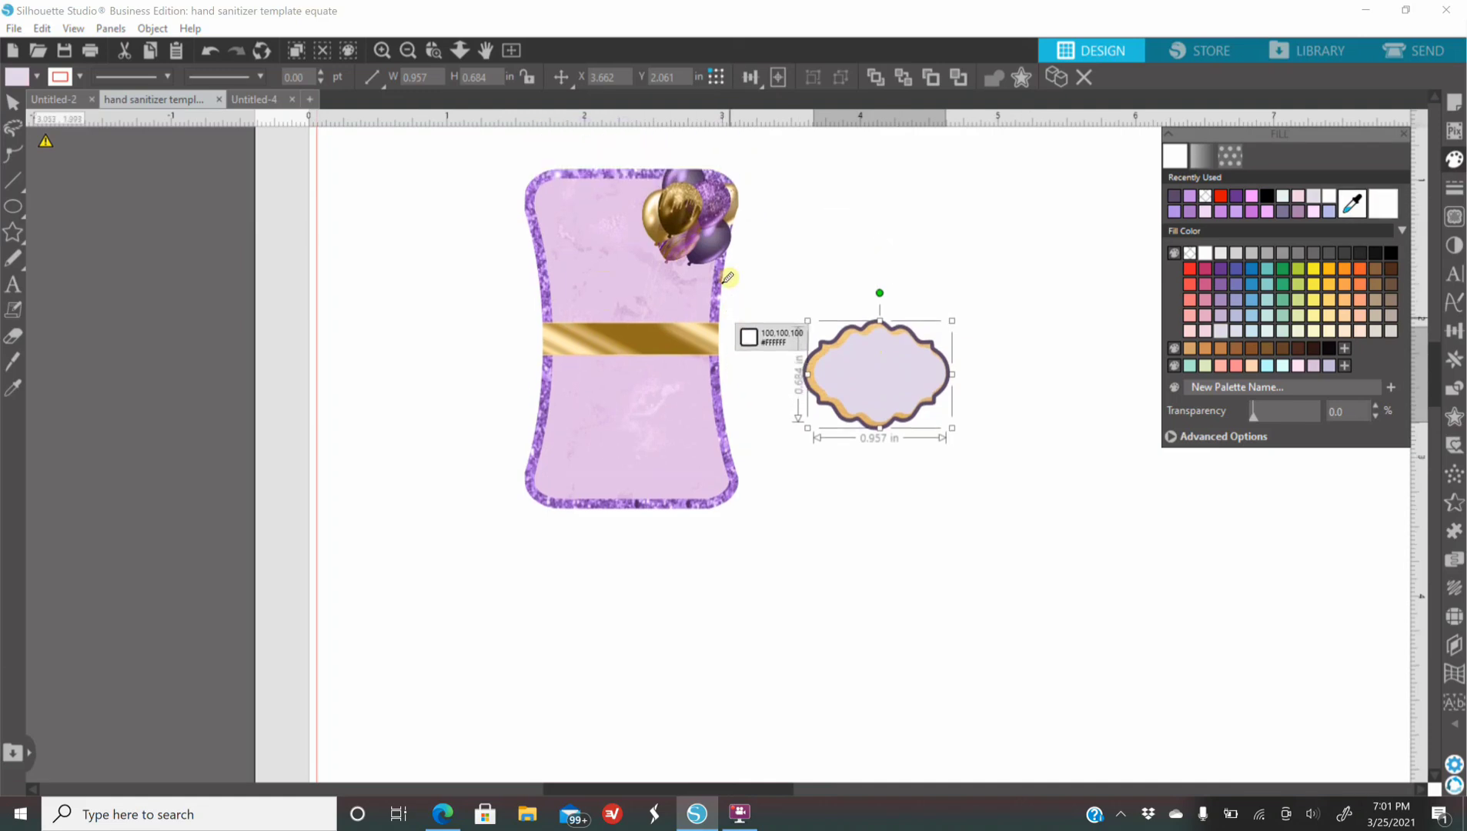
left_click(719, 235)
left_click(1031, 478)
mouse_move(916, 412)
left_mouse_down()
mouse_move(901, 404)
mouse_move(912, 414)
left_mouse_up()
Step: Center the light purple frame within the gold and dark purple frames and group all the layers
left_click(969, 284)
left_click_drag(970, 284, 785, 452)
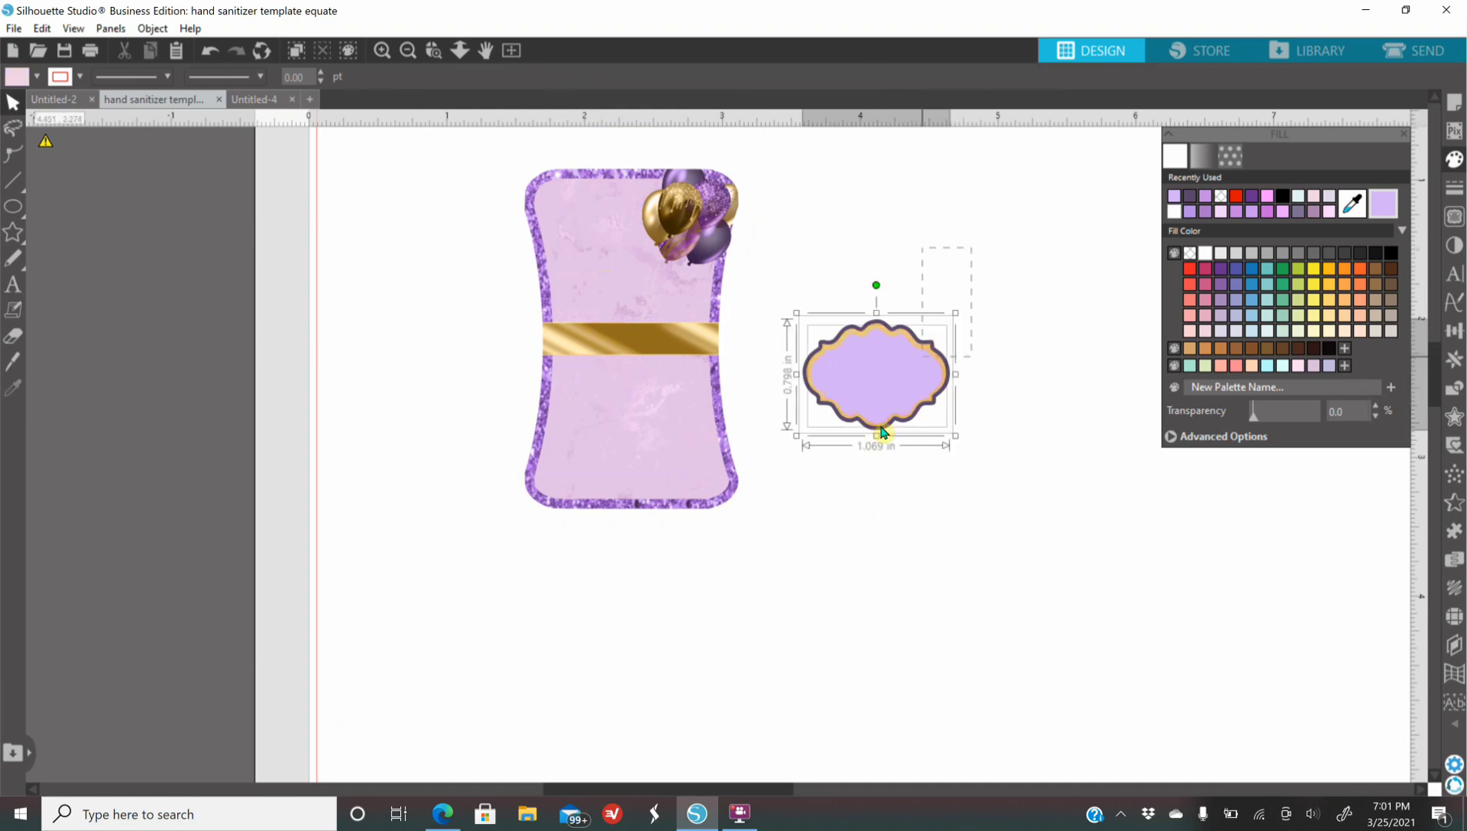
left_click(1455, 332)
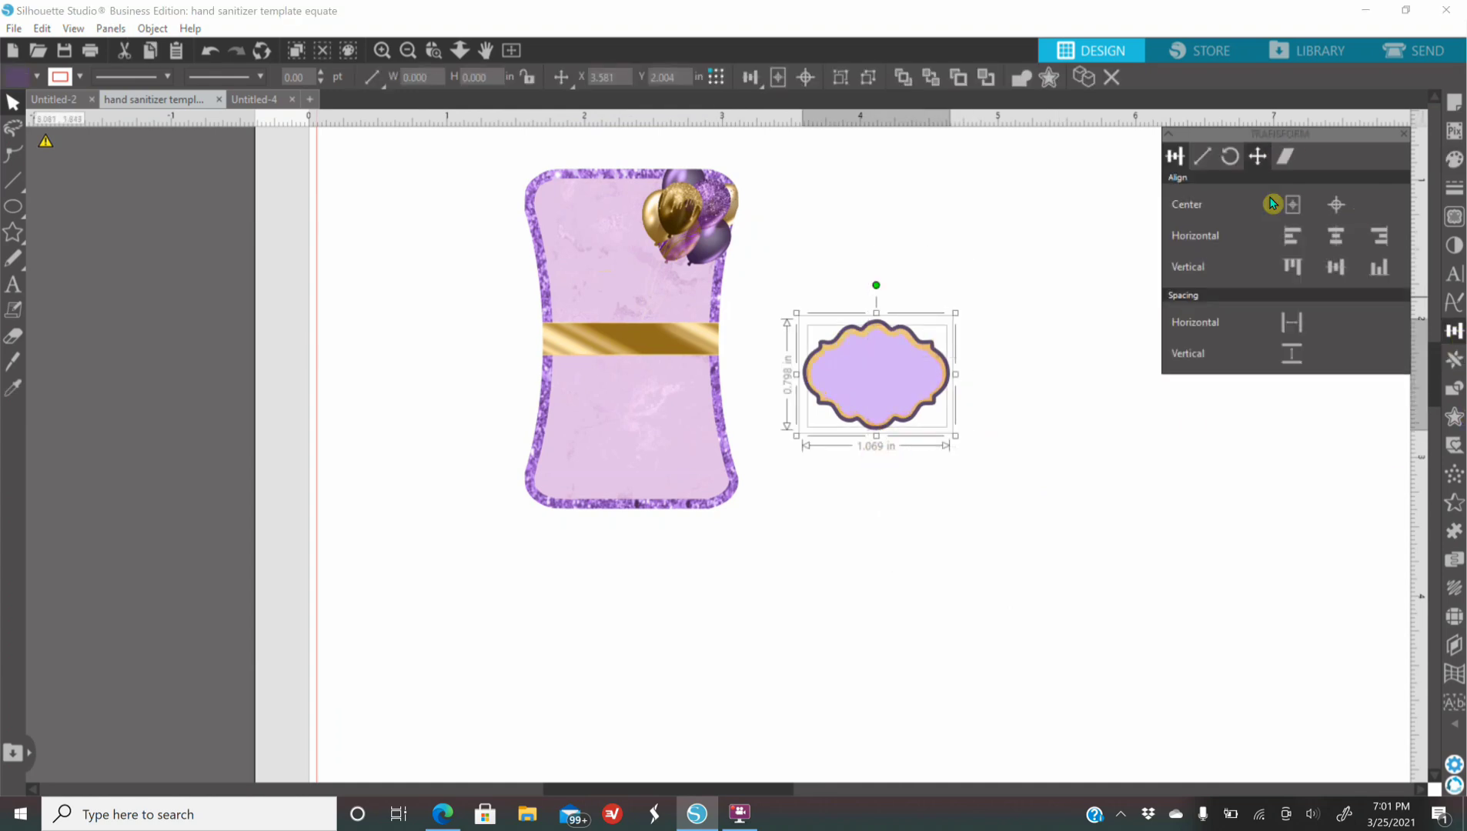
left_click(1336, 215)
right_click(893, 399)
left_click(972, 581)
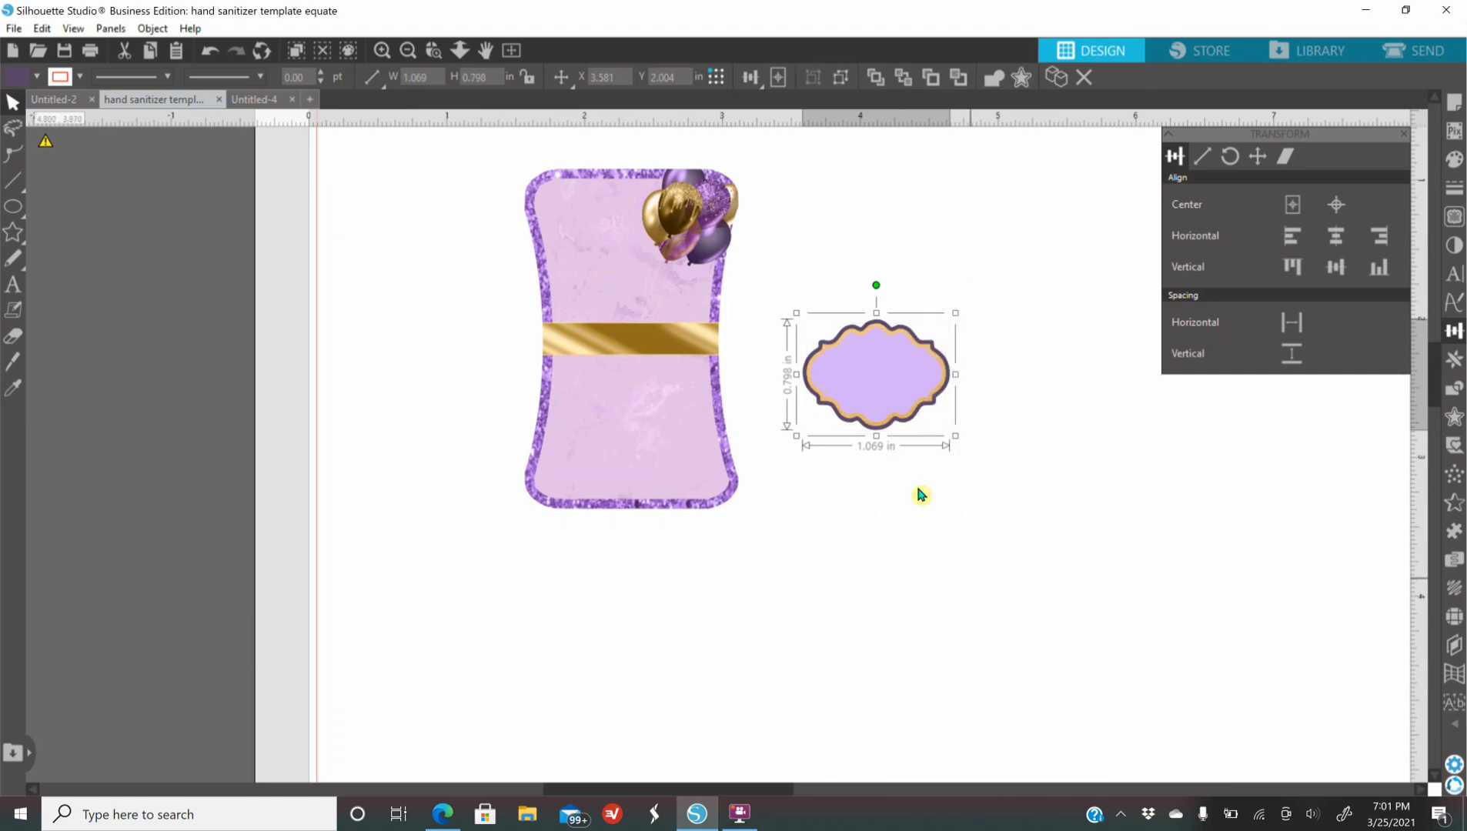
Step: Bring the layered frame to the front, try placing it by hand over the label's gold band, and undo that placement
mouse_move(875, 415)
left_mouse_down()
mouse_move(697, 379)
mouse_move(861, 406)
left_mouse_up()
right_click(860, 405)
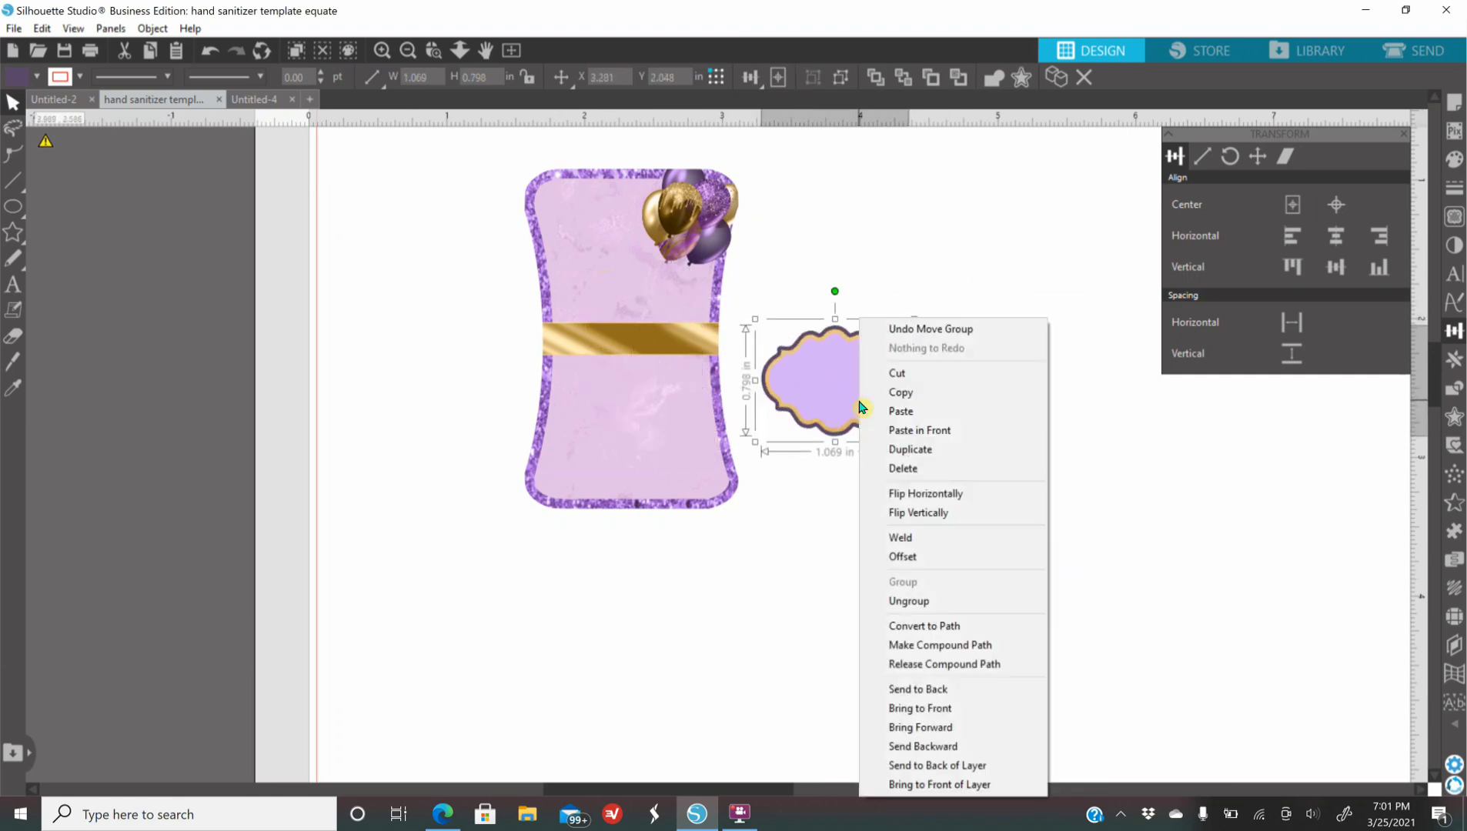
left_click(950, 708)
left_click_drag(867, 399, 631, 347)
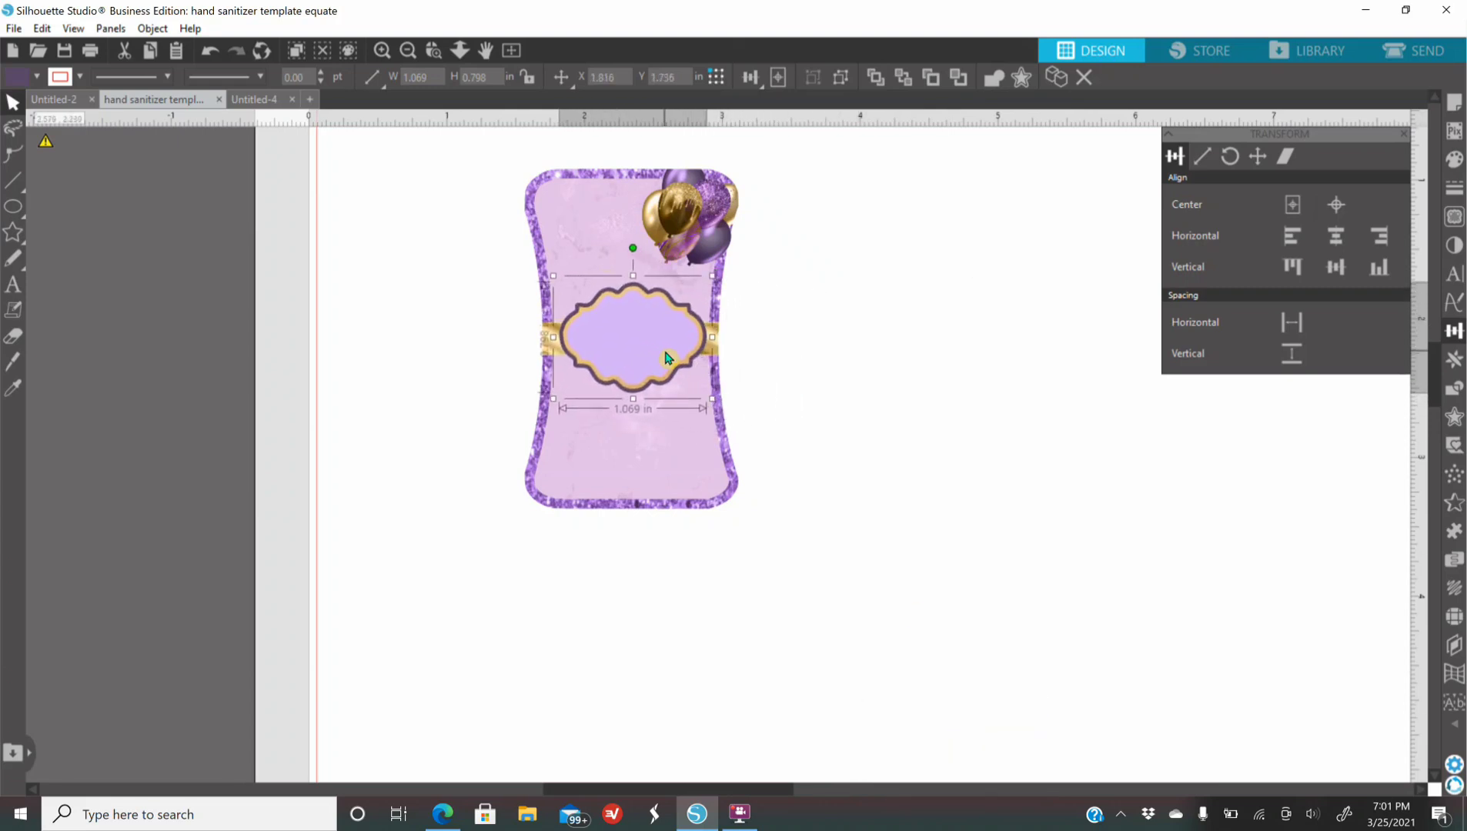
key("ctrl+z")
Step: Reposition the whole label with its band and balloons, and place the layered frame beside its lower half
left_click_drag(493, 177, 920, 491)
left_click_drag(655, 395, 723, 442)
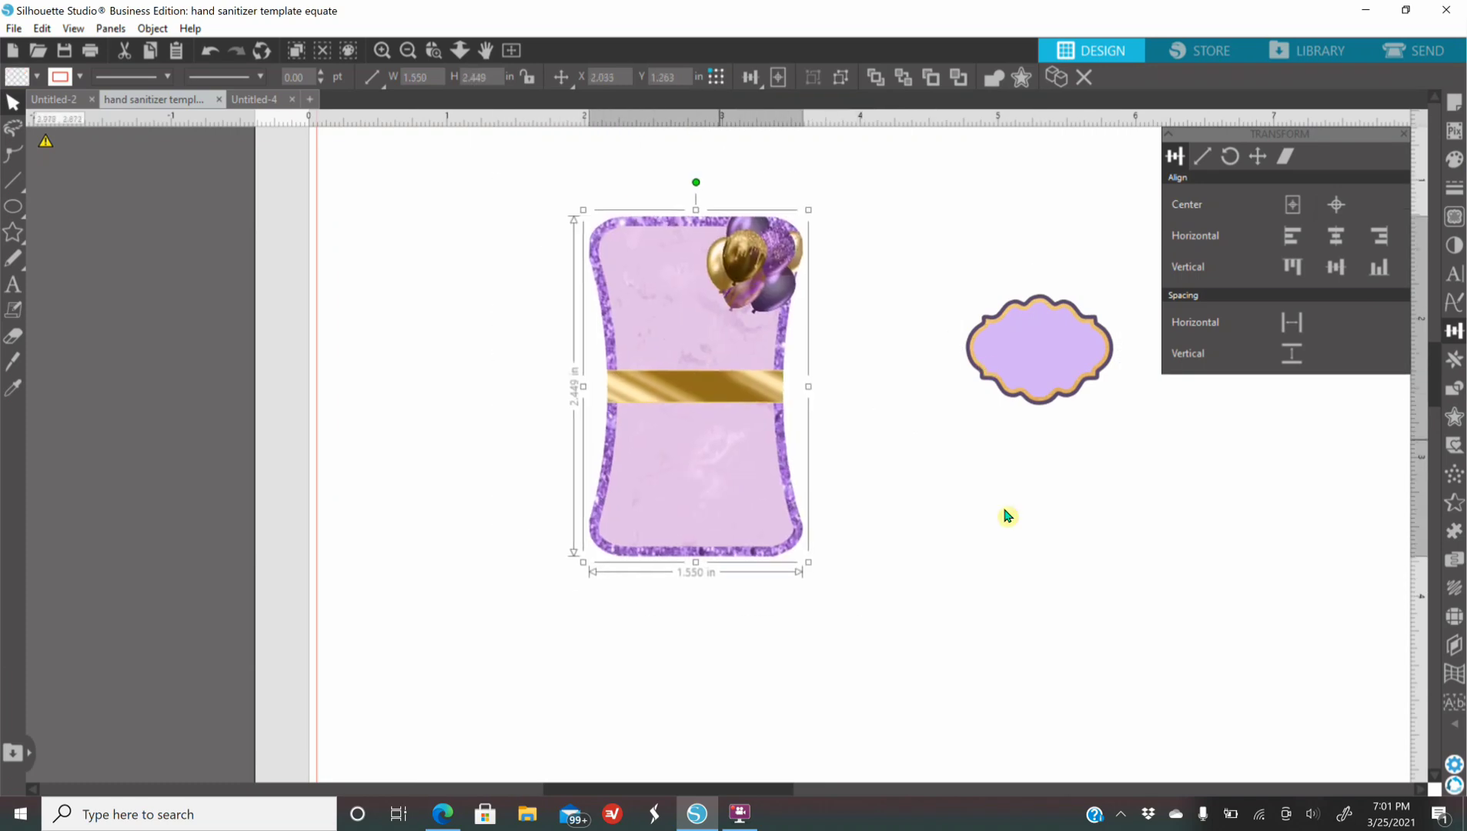
left_click(1005, 511)
left_click_drag(1065, 366, 884, 462)
left_click(554, 318)
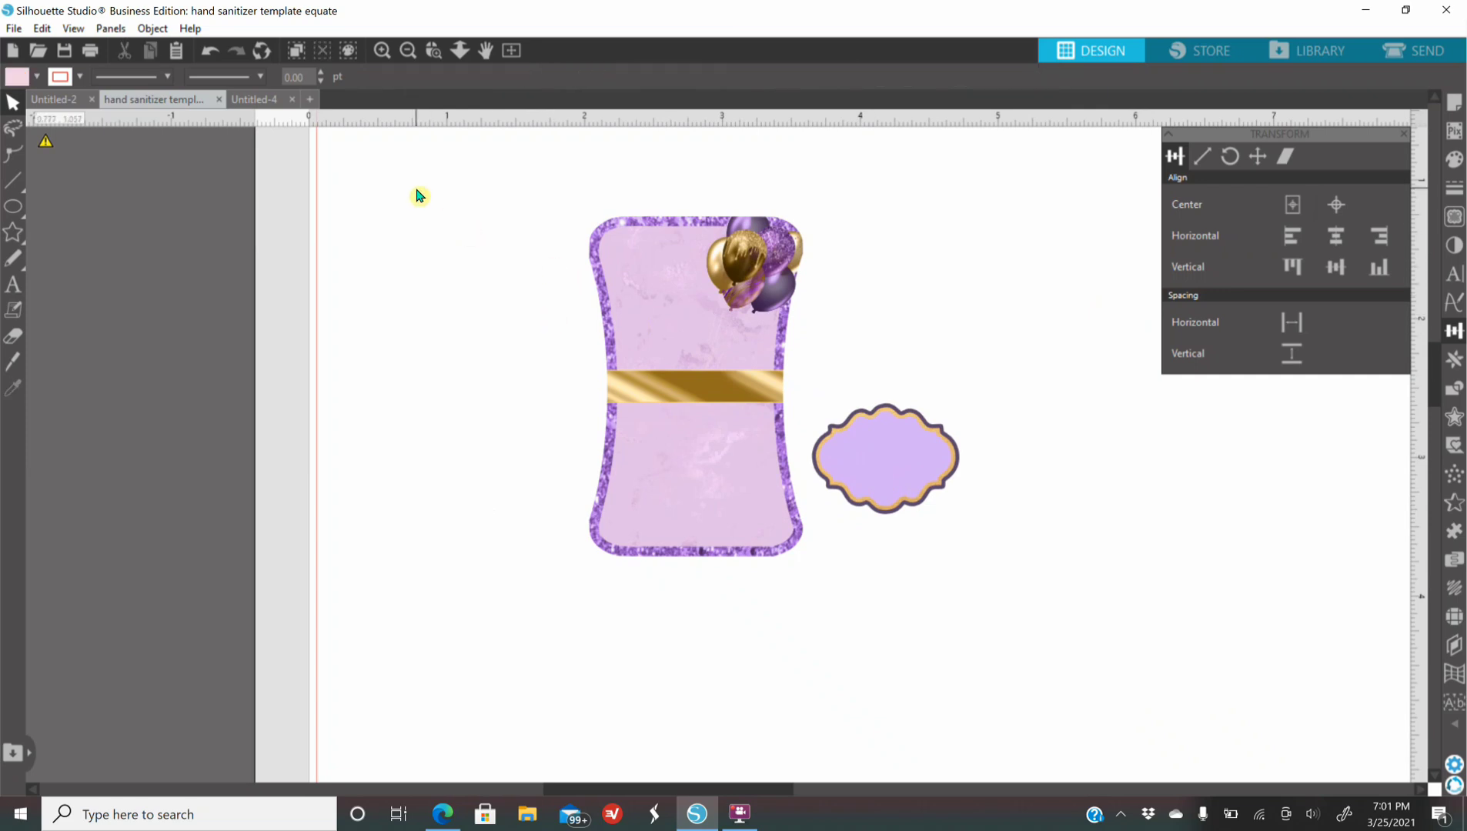
Step: Align the centers of the label and the layered frame so the frame sits over the gold band
left_click_drag(423, 199, 1024, 585)
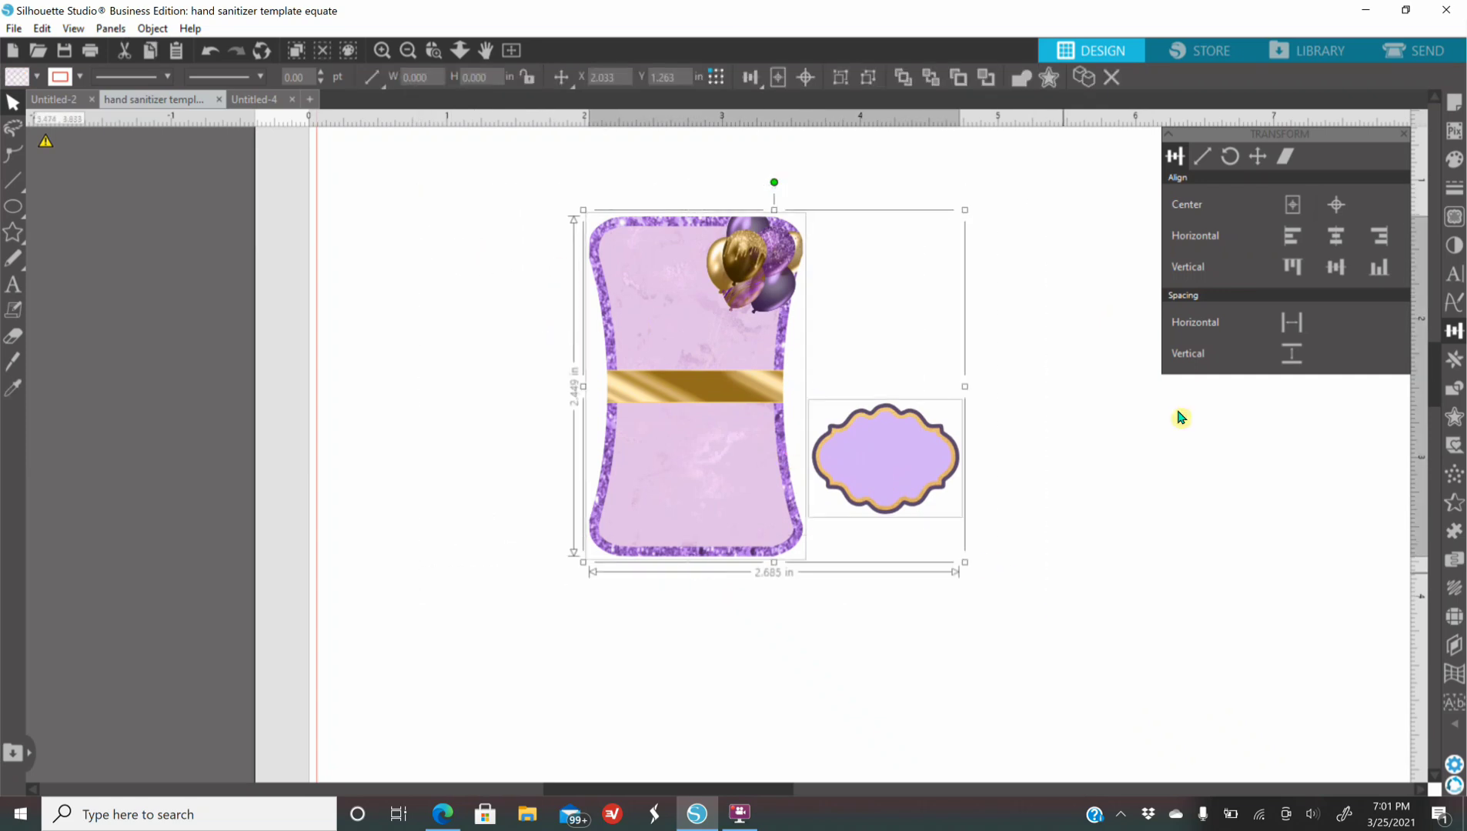
left_click(1336, 206)
left_click(970, 526)
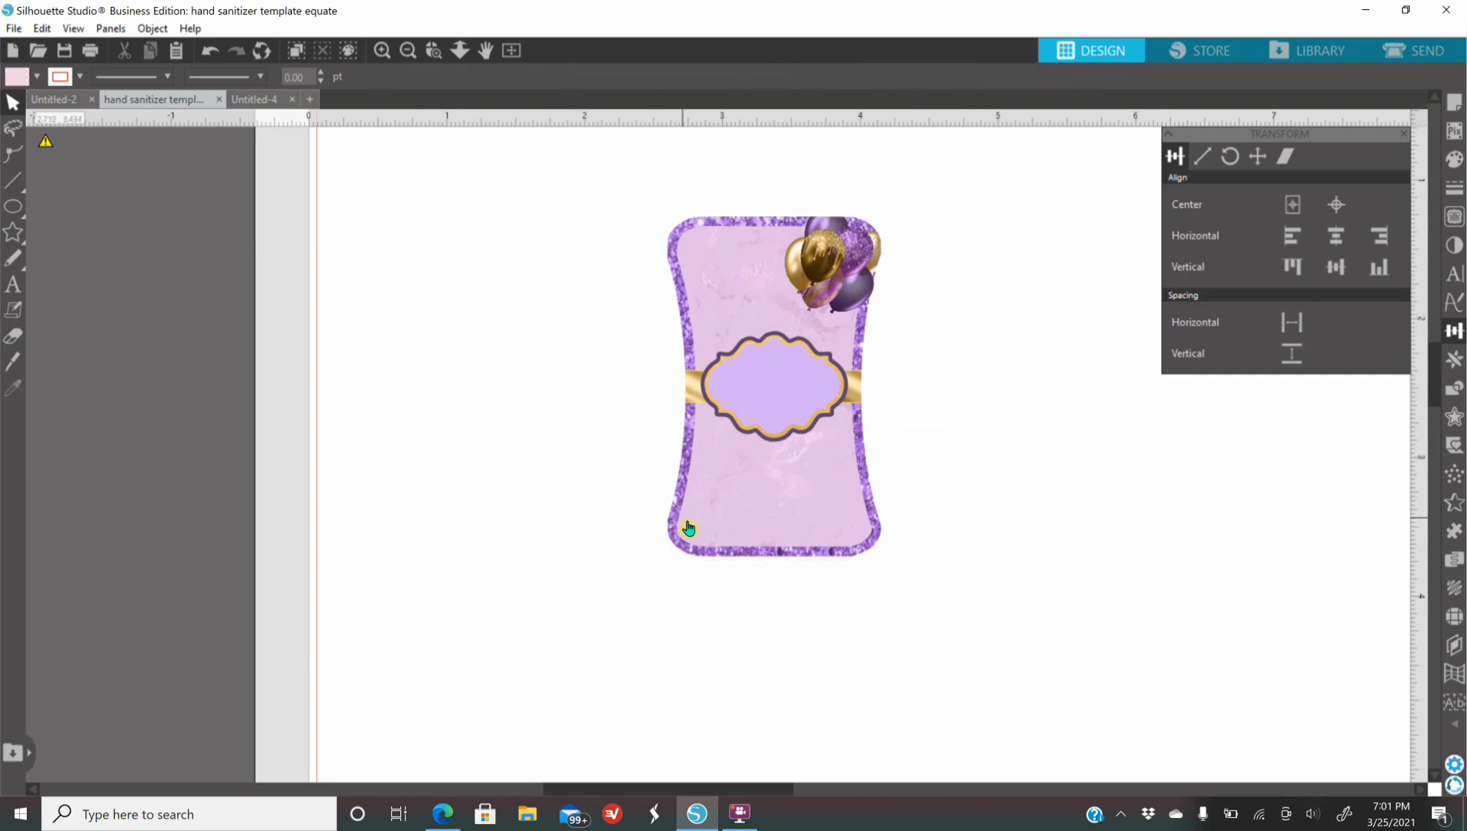
Step: Group the label with the centered frame and move the finished group over on the page
left_click(794, 424)
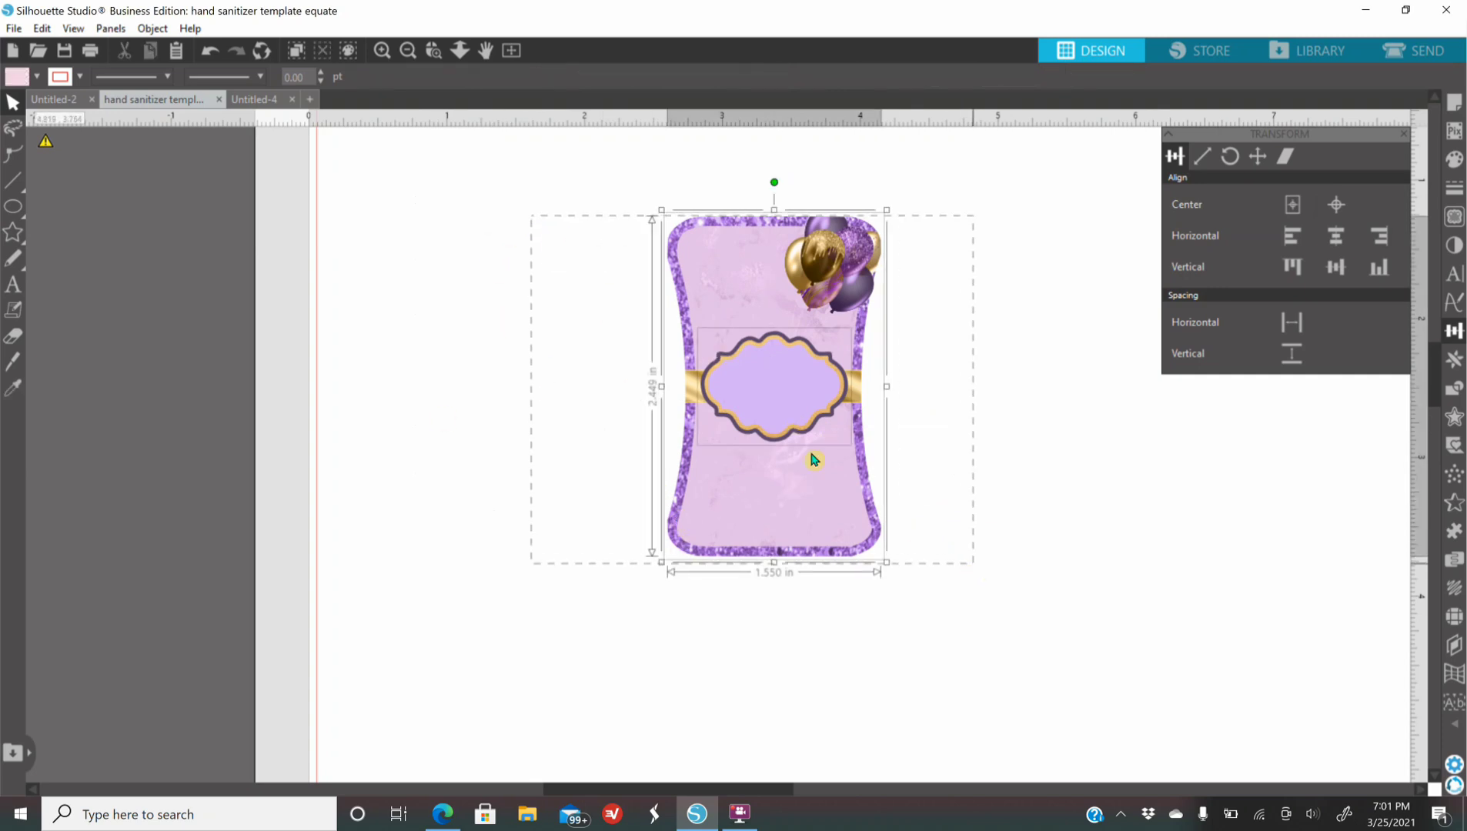
right_click(760, 435)
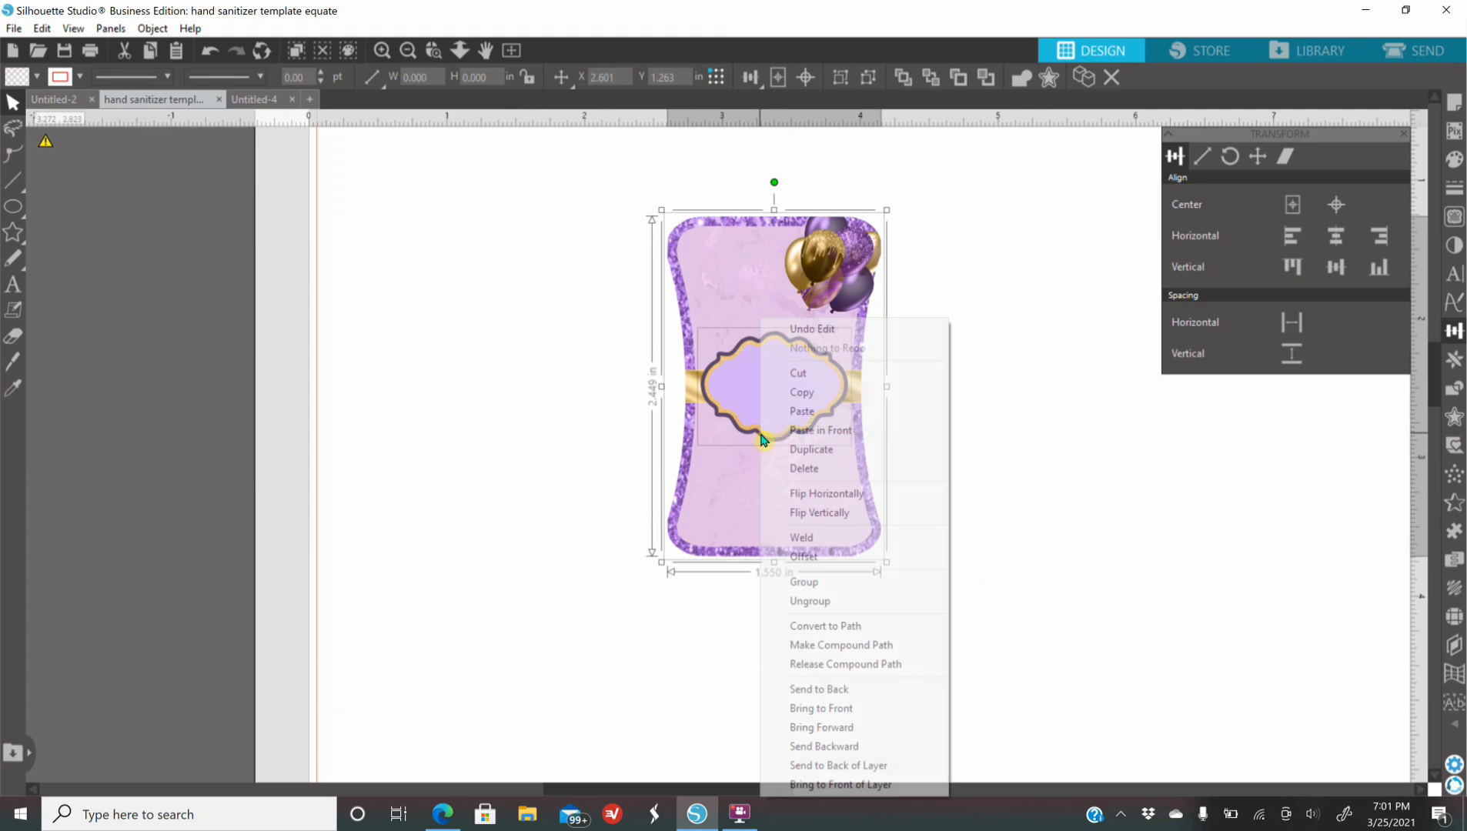
left_click(838, 582)
left_click_drag(889, 443, 656, 475)
left_click(382, 50)
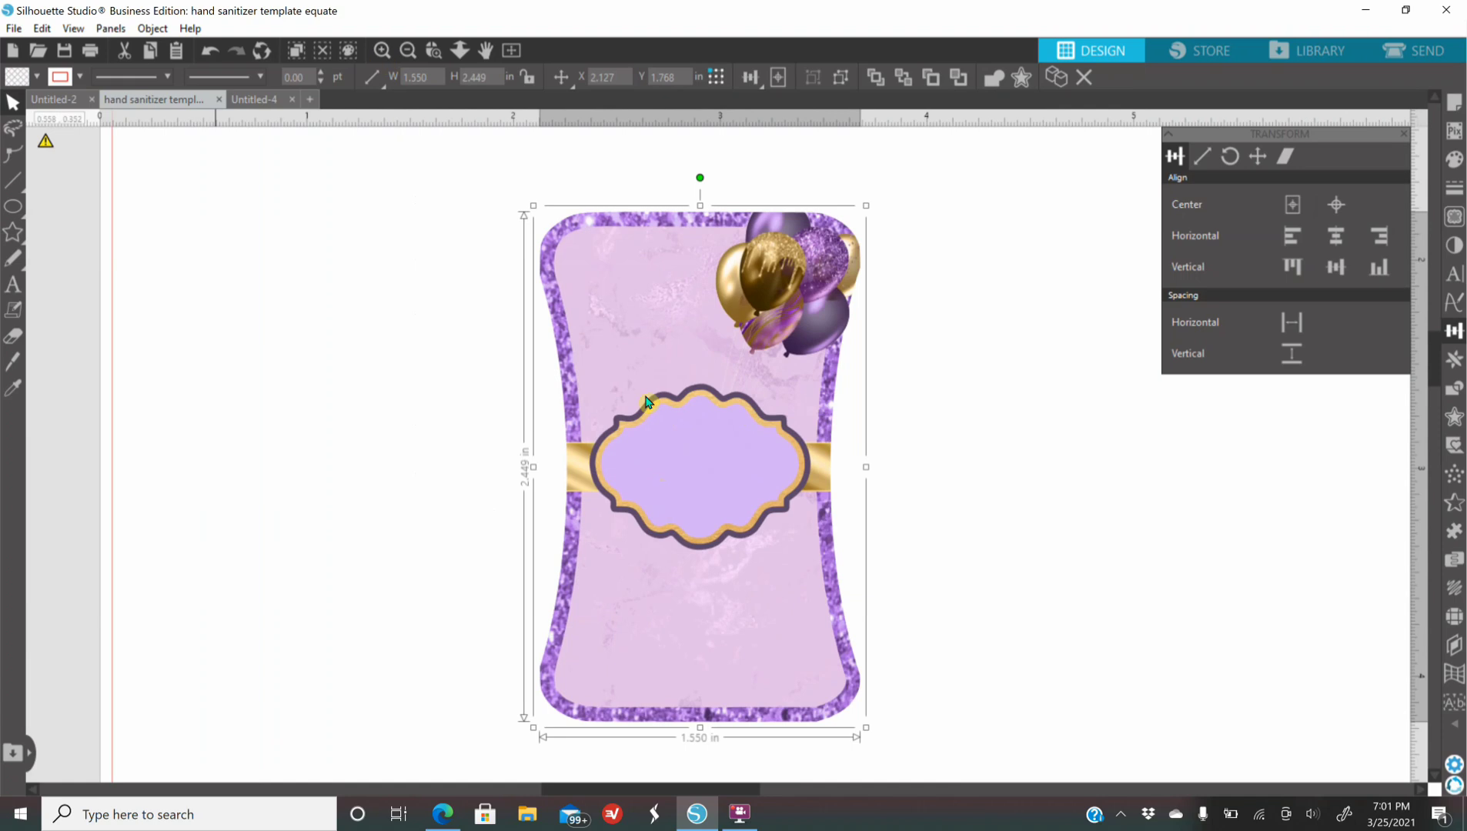
left_click(1207, 636)
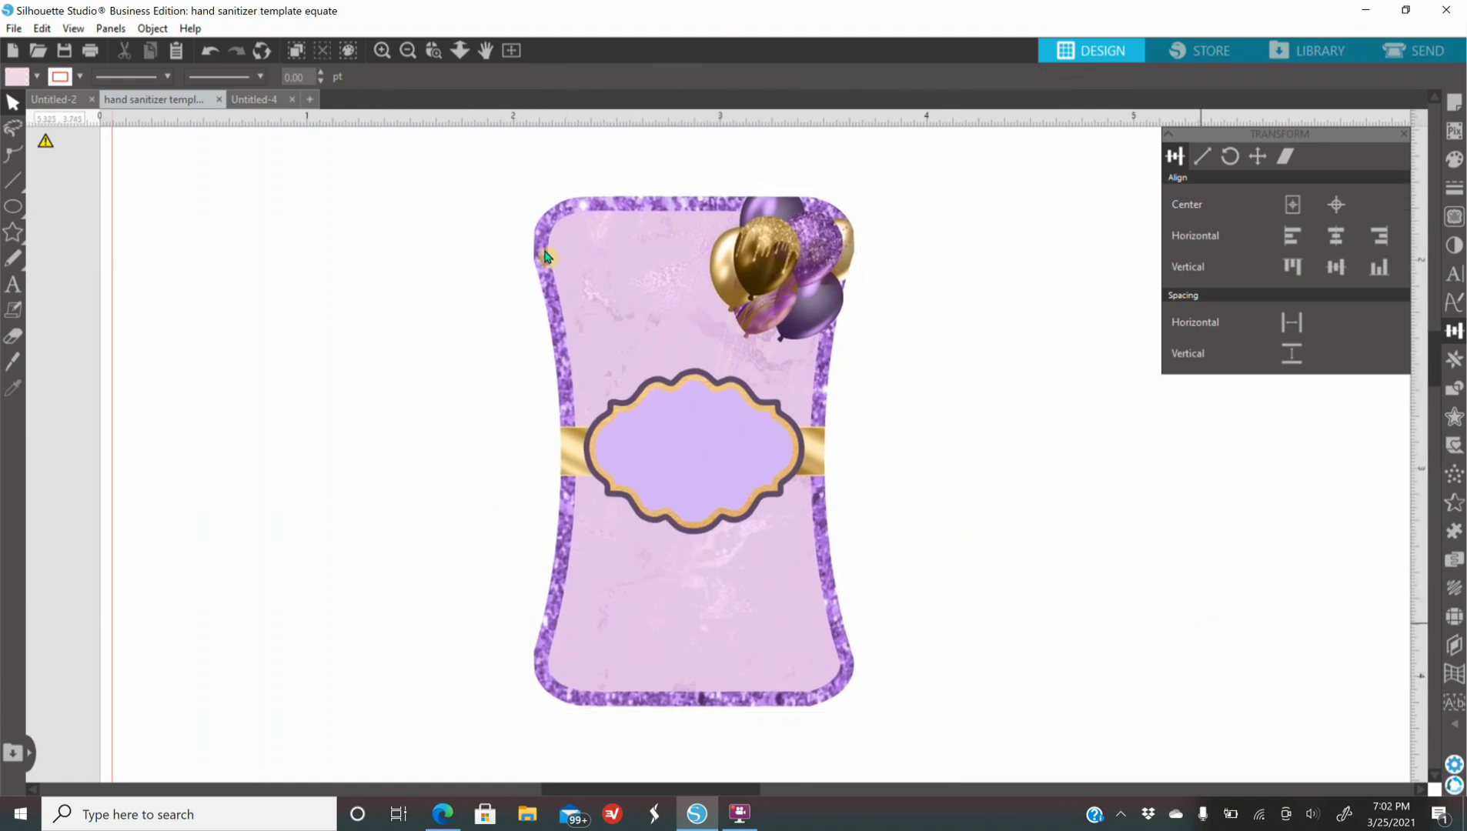
Step: Merge the gold ribbon bow image from the "purple gold and silver" folder into the design
left_click(14, 29)
left_click(92, 145)
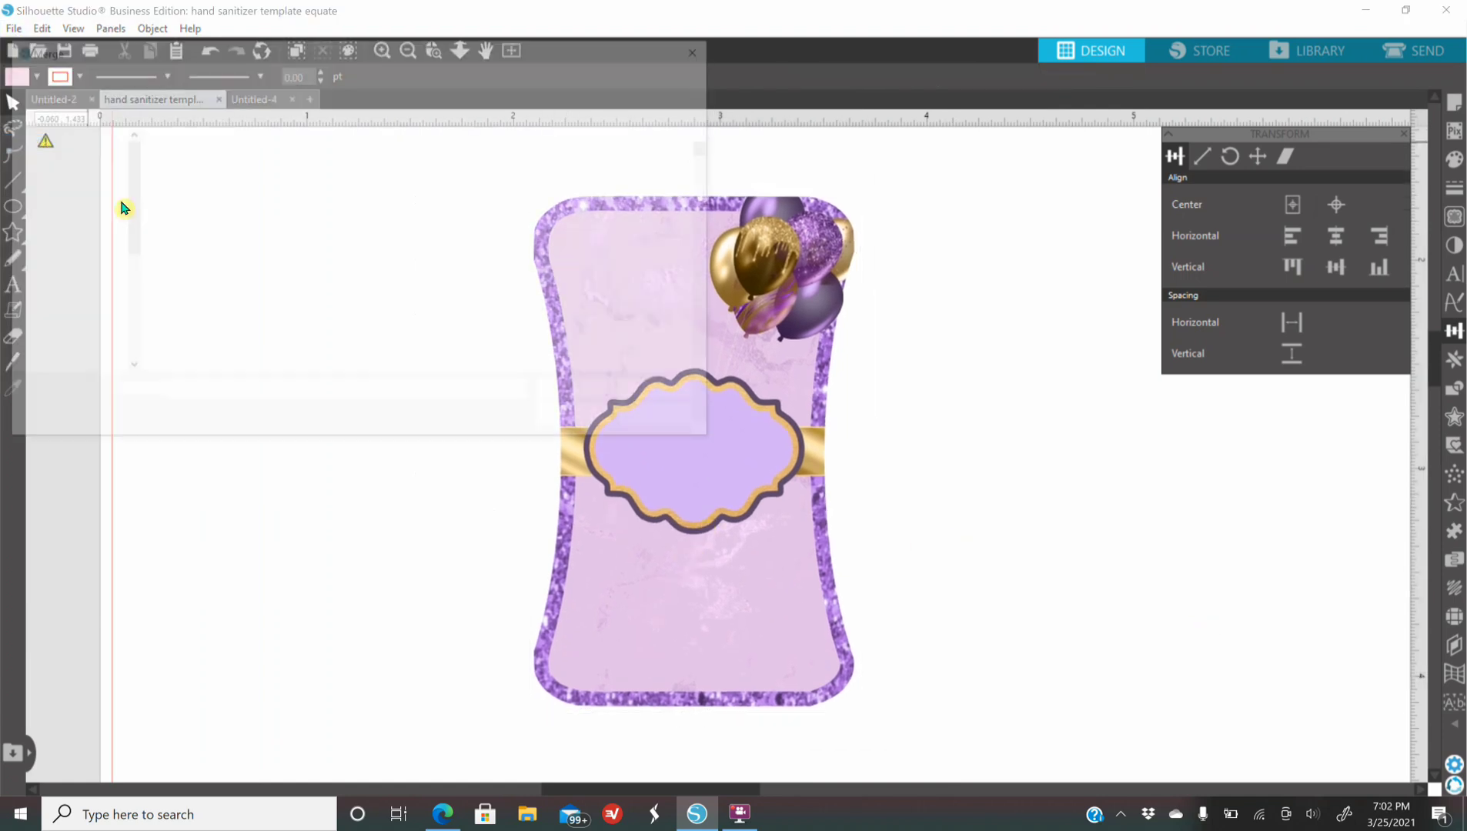
scroll(475, 307, "down", 5)
scroll(474, 307, "down", 4)
scroll(474, 305, "up", 3)
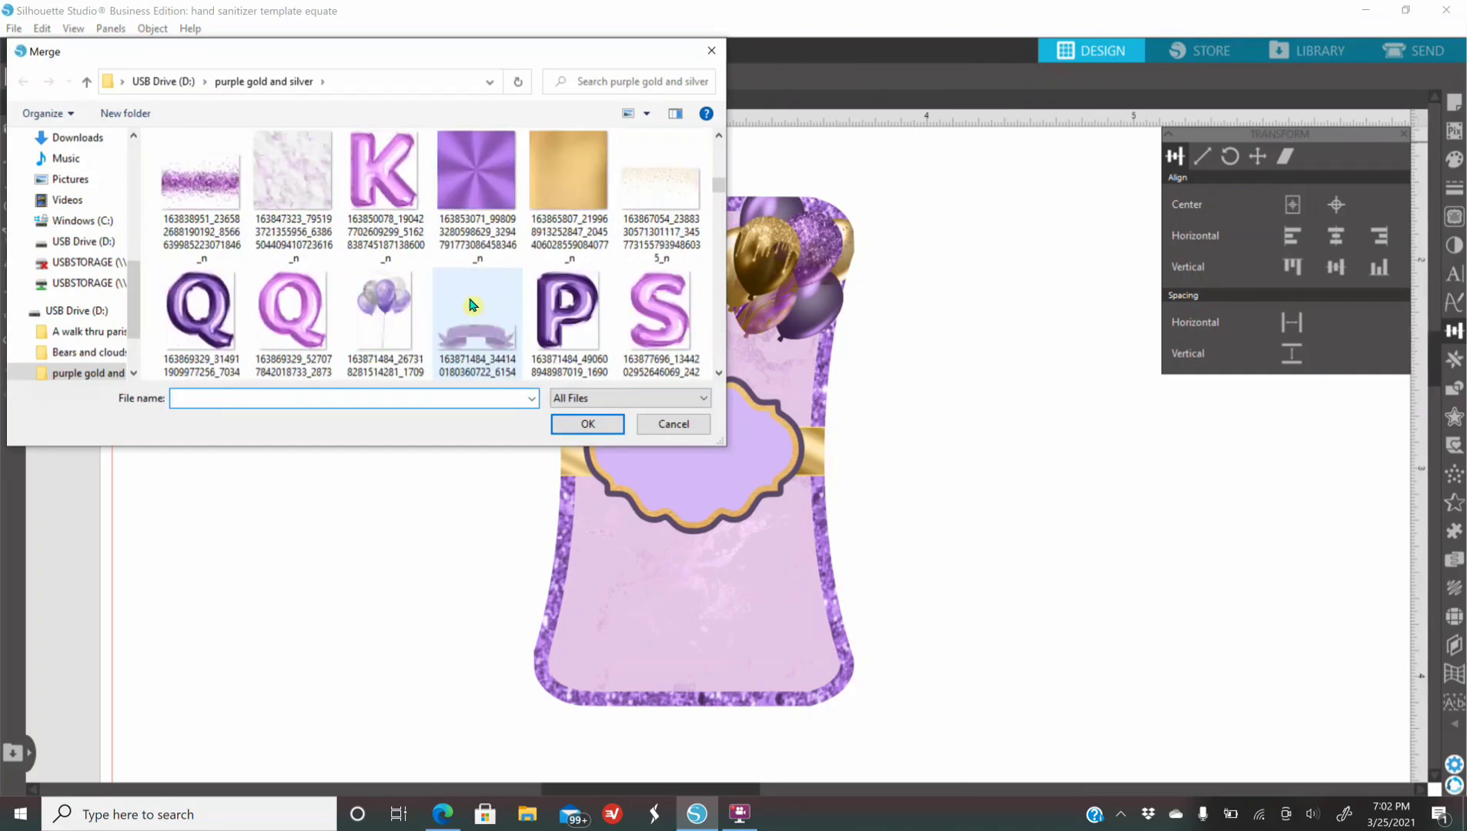
scroll(473, 305, "down", 6)
scroll(472, 306, "down", 8)
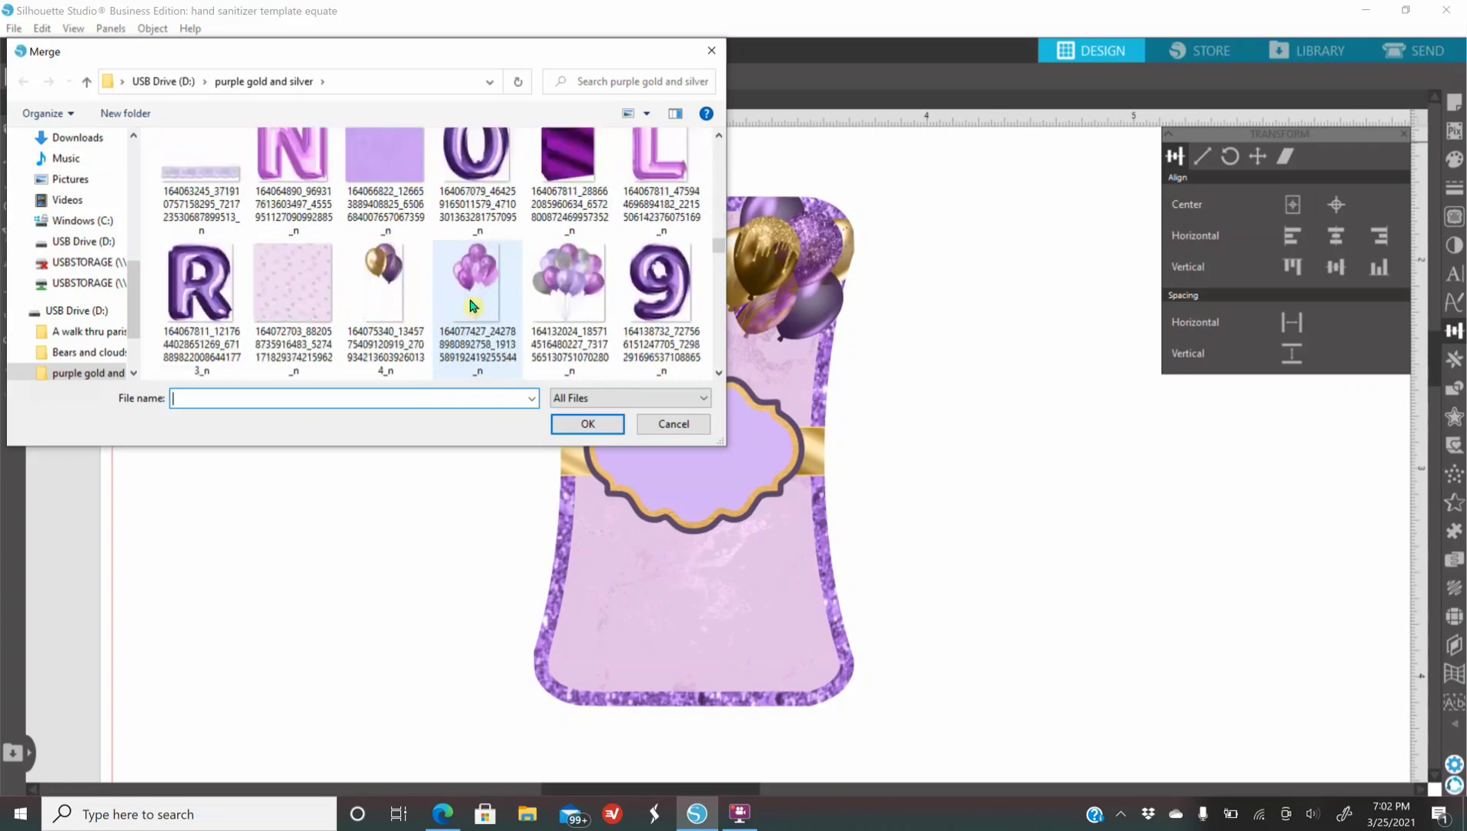
scroll(473, 306, "down", 4)
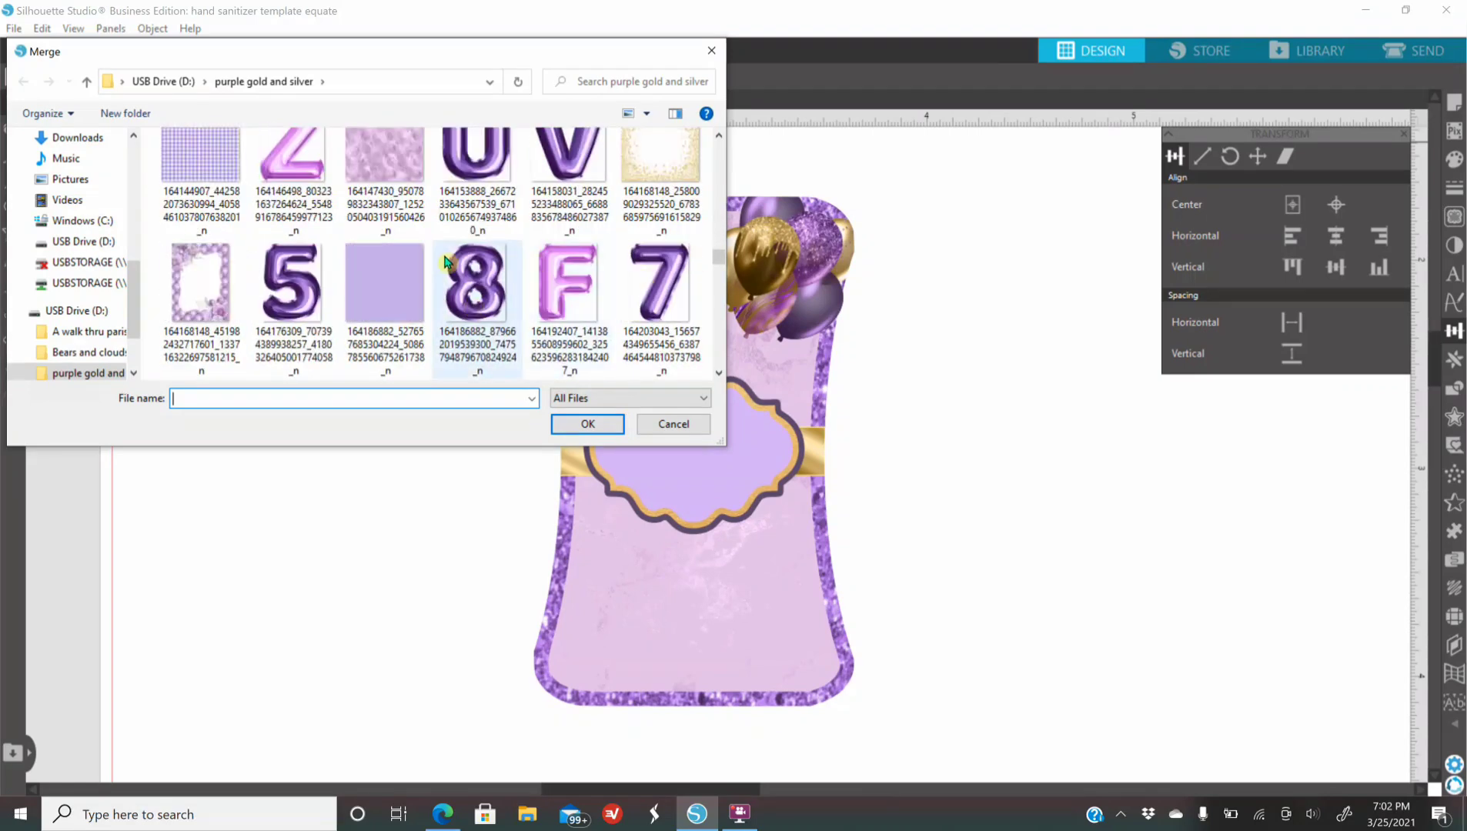
scroll(445, 262, "down", 8)
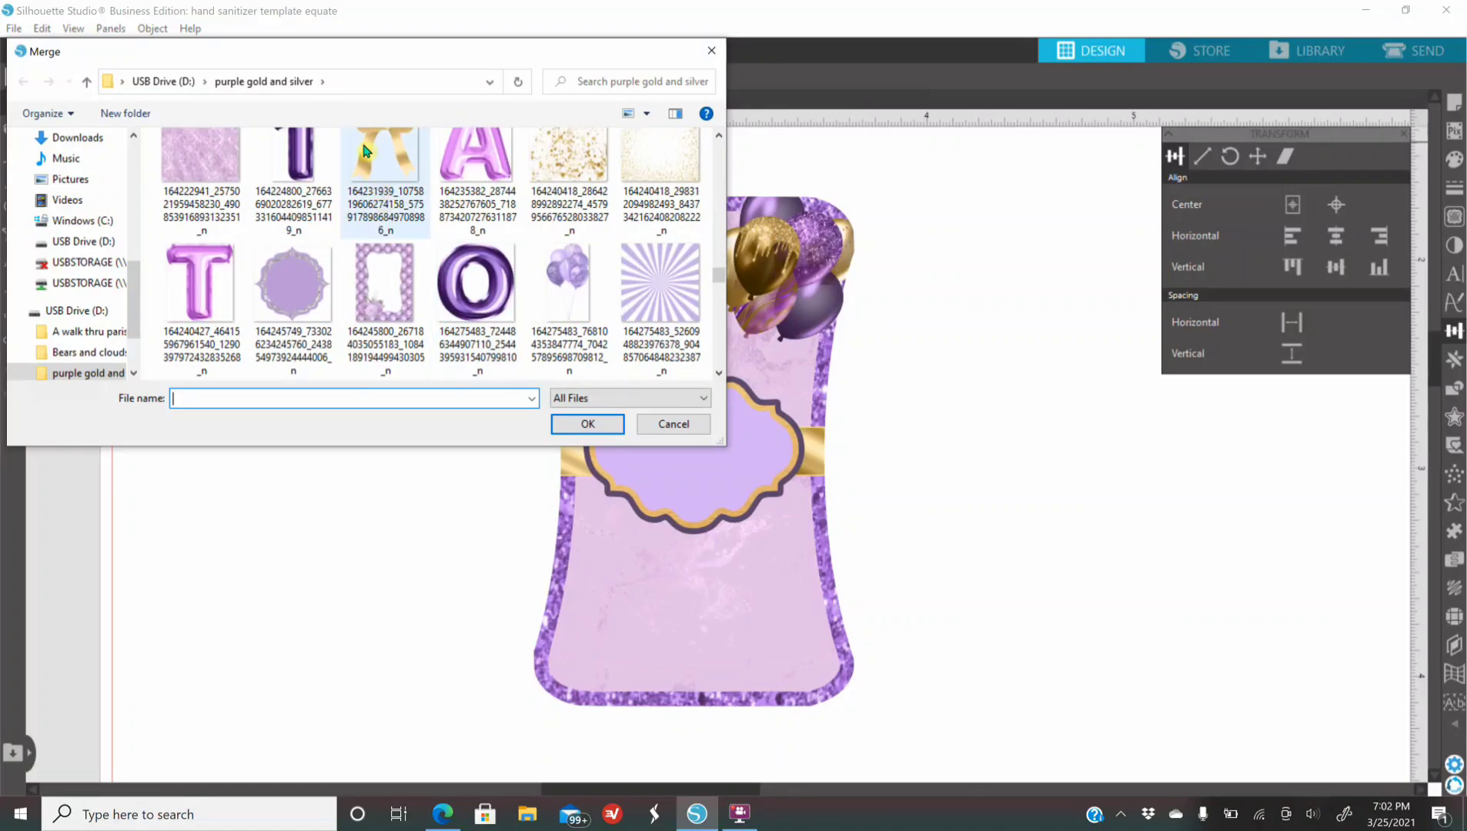
left_click(366, 151)
left_click(587, 424)
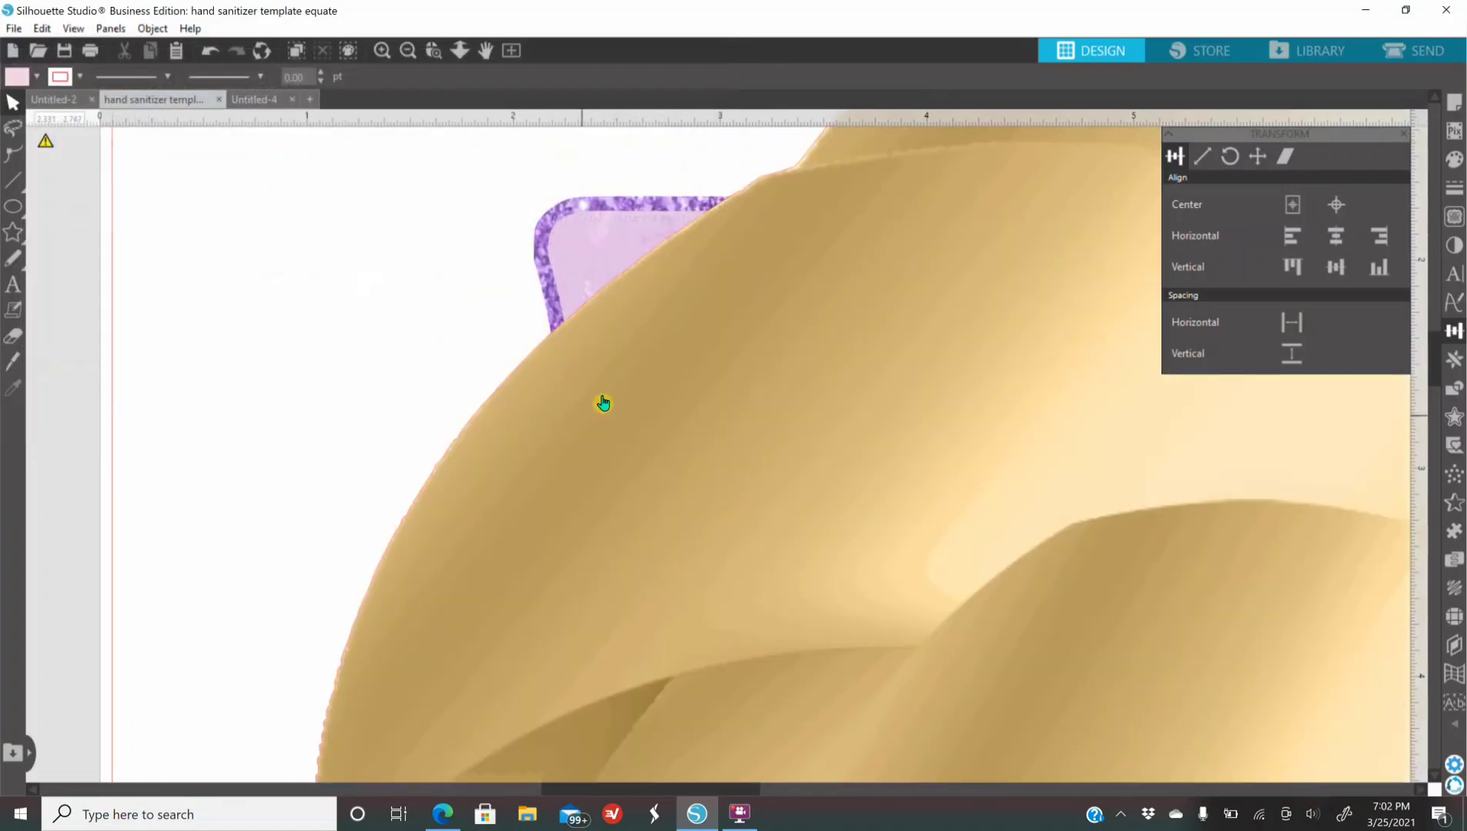
Step: Shrink the gold bow to about 1.78 by 2.05 in and move it onto the page just above the label
left_click(386, 53)
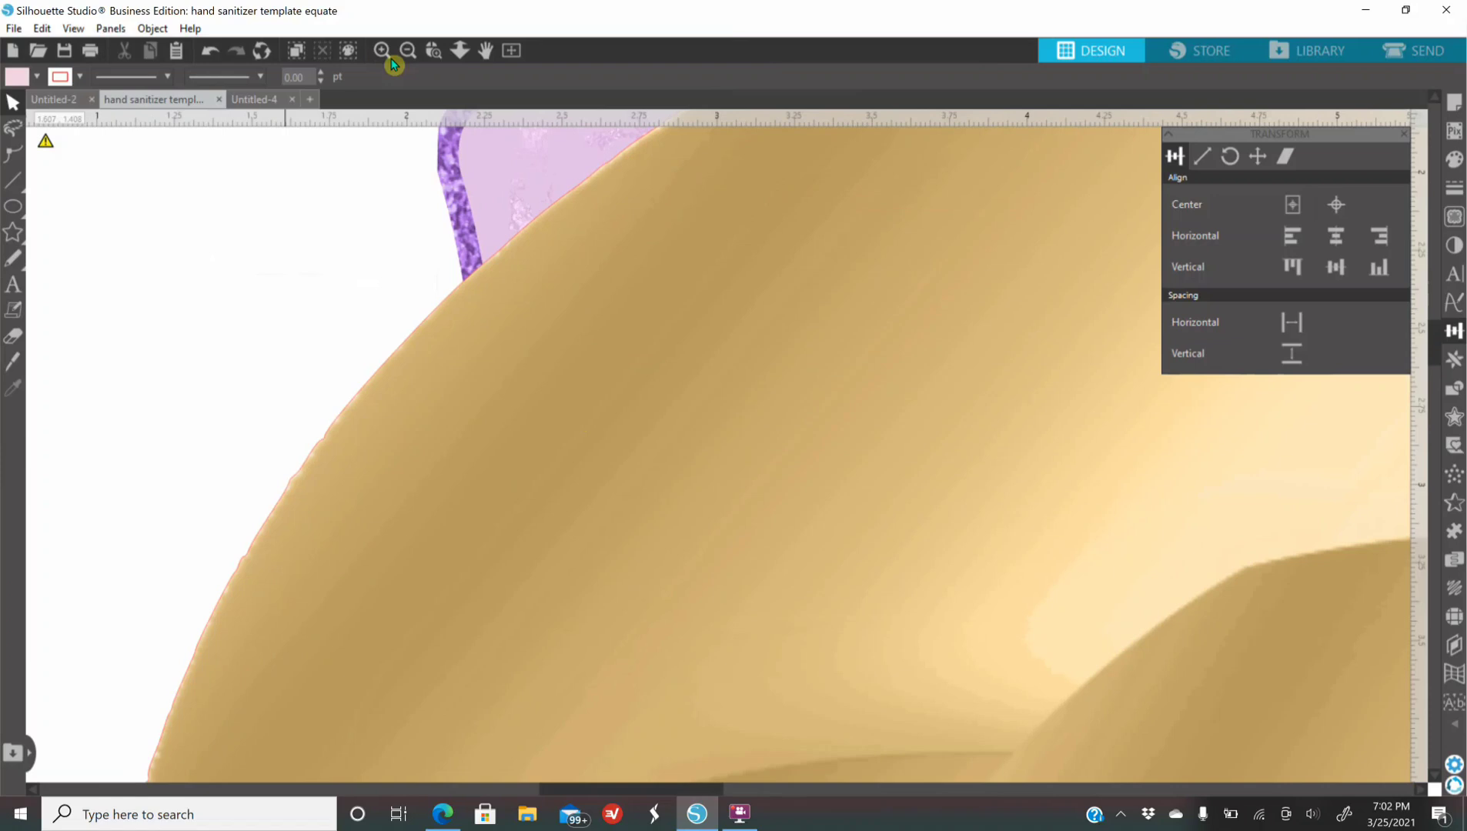
left_click(409, 52)
left_click(409, 52)
left_click(409, 51)
left_click_drag(900, 361, 468, 335)
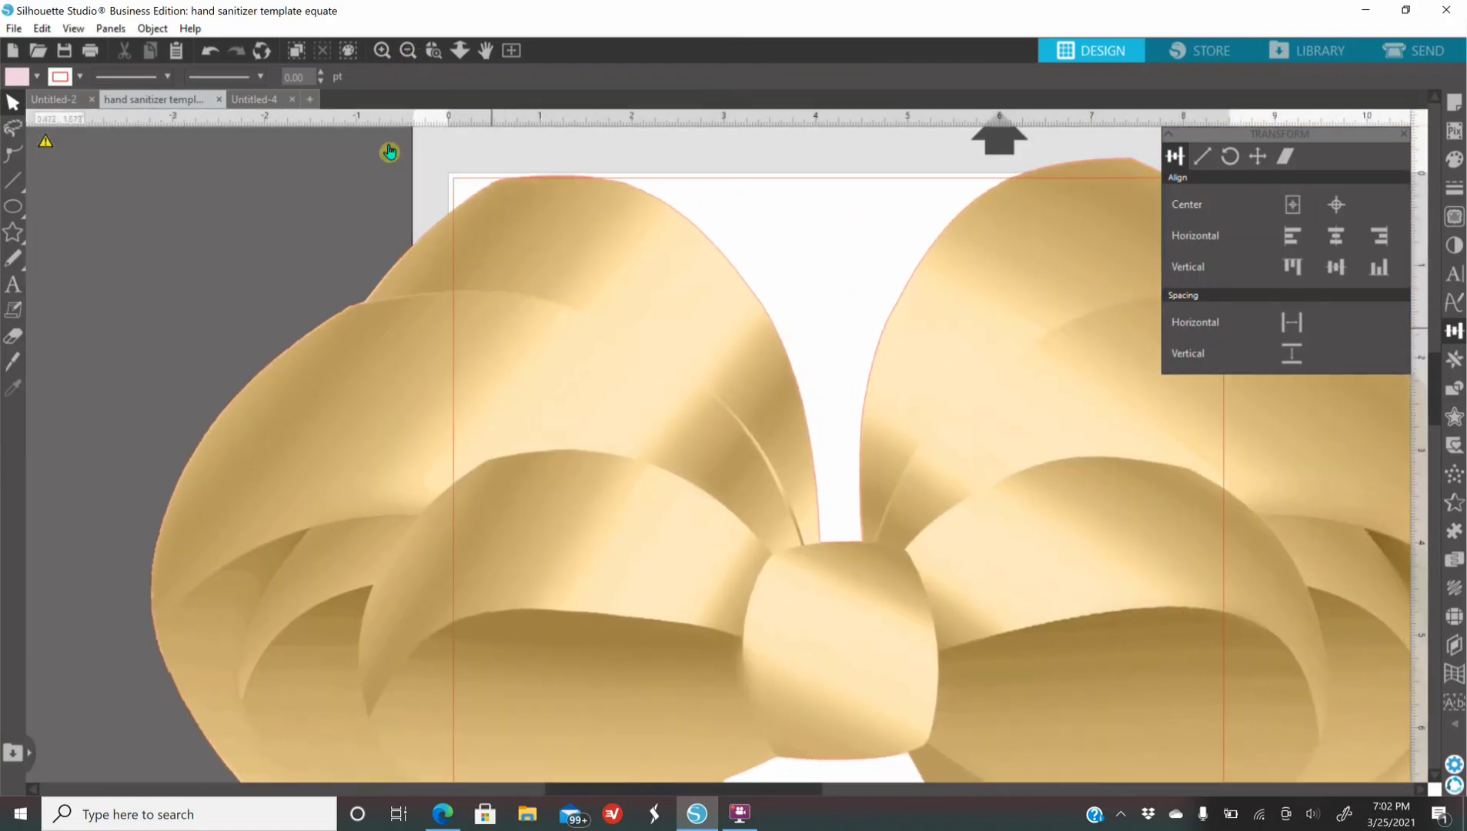
left_click(408, 50)
left_click(408, 51)
left_click(669, 460)
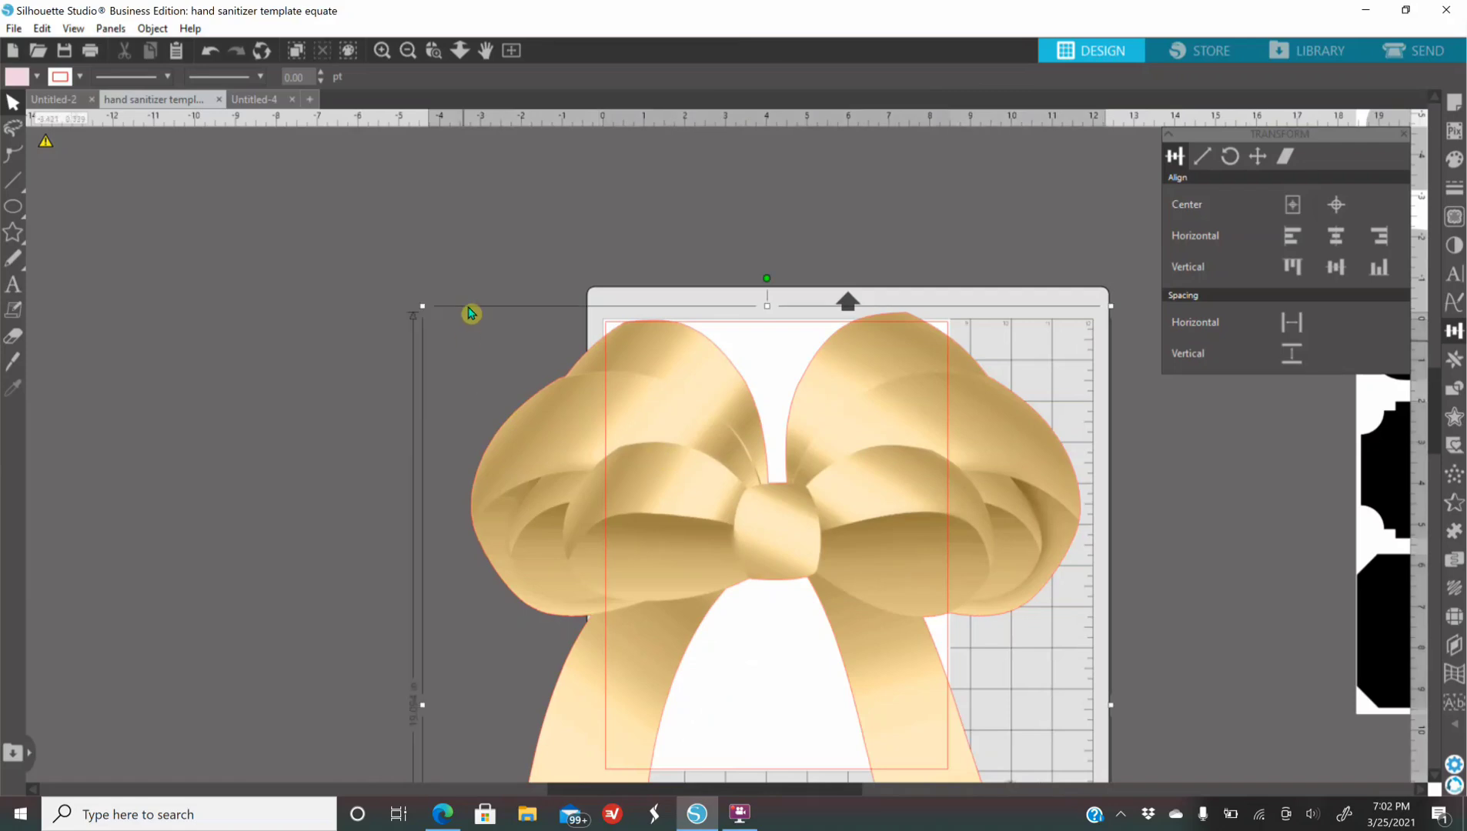
left_click_drag(428, 310, 820, 614)
left_click_drag(869, 692, 714, 239)
left_click_drag(586, 225, 681, 345)
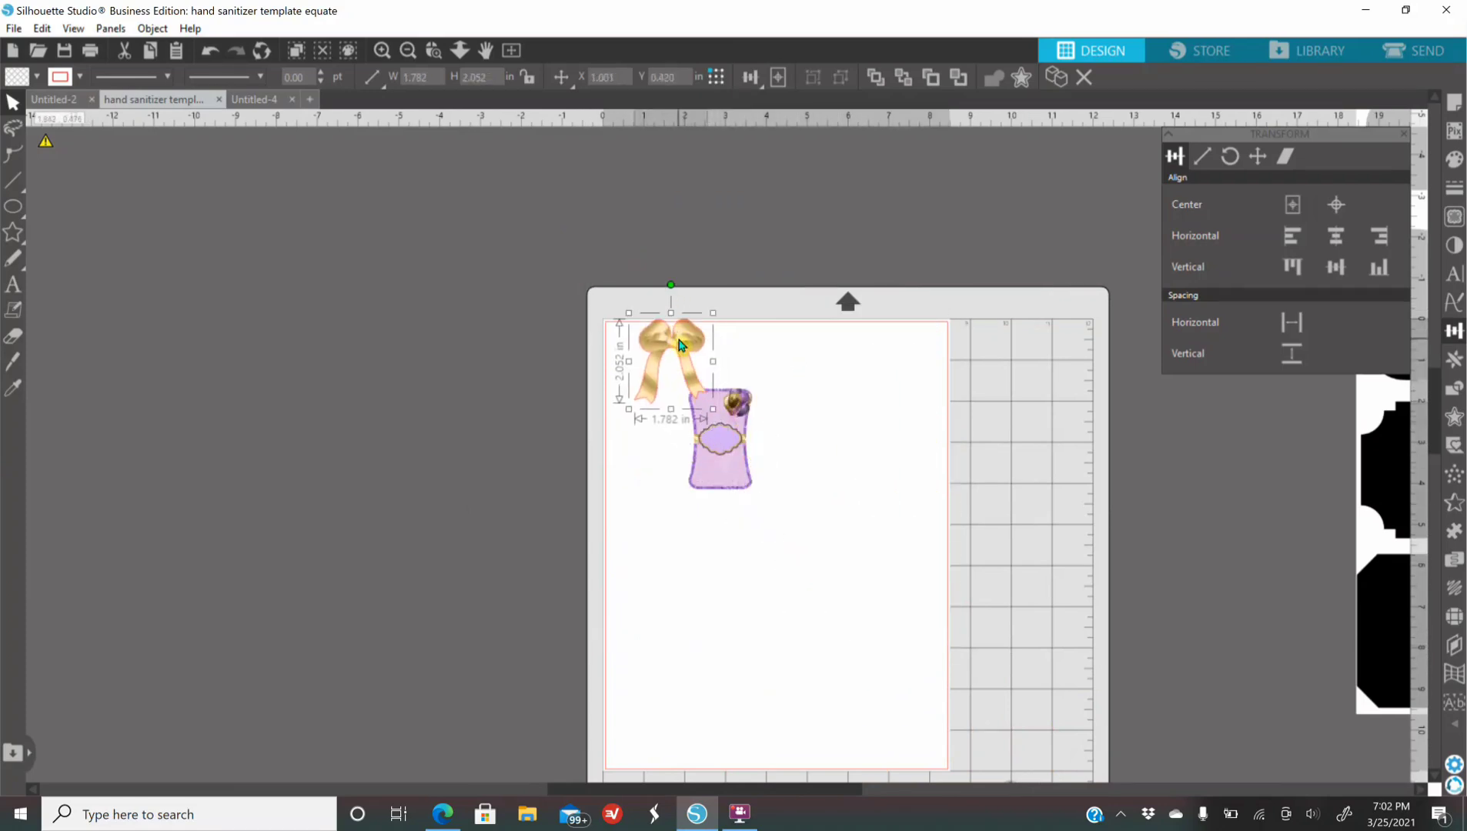
left_click(382, 50)
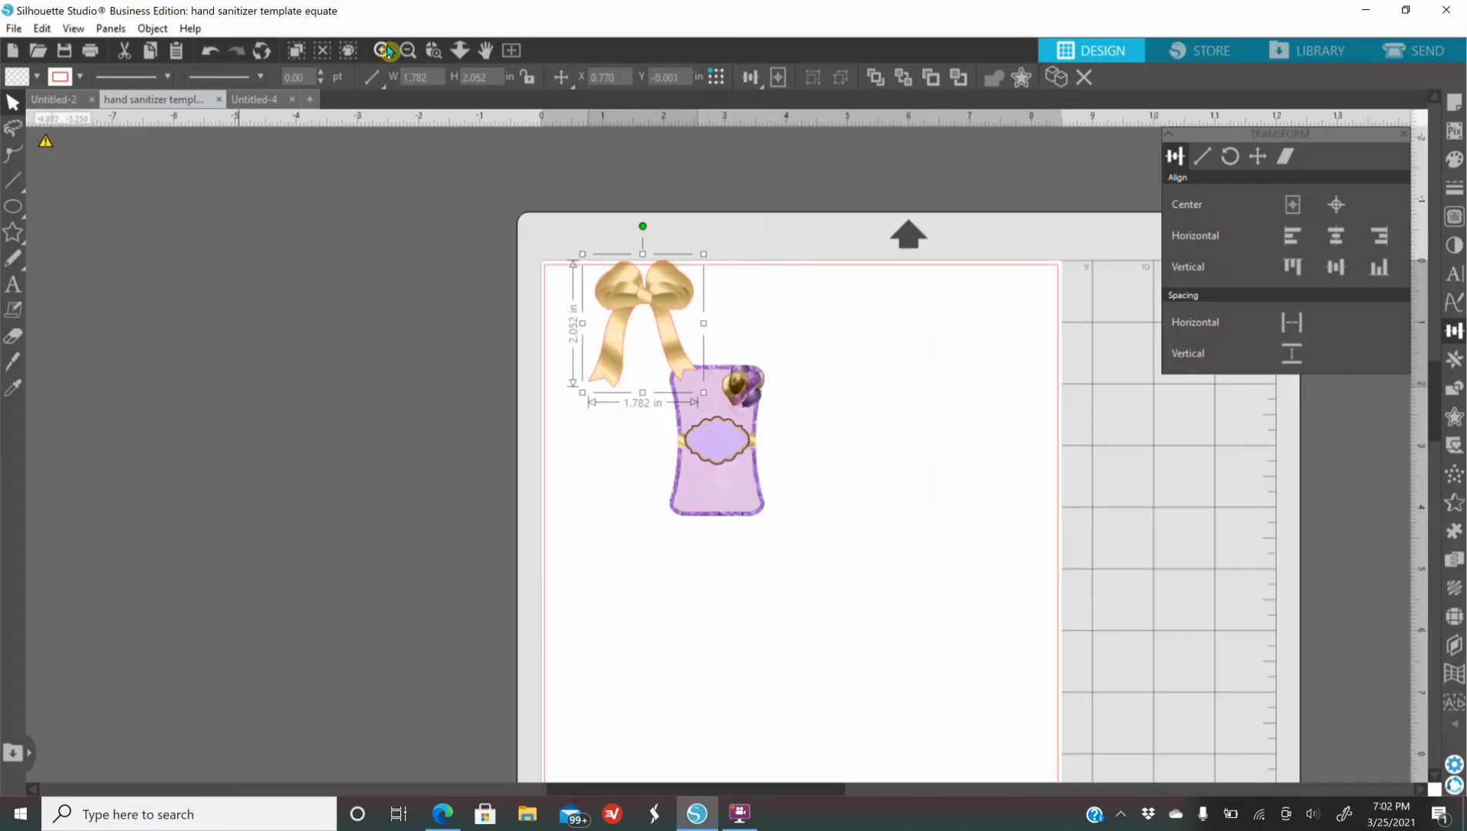
Step: Move the gold bow slightly on the page and remove its red outline
left_click(382, 50)
left_click_drag(578, 227, 561, 262)
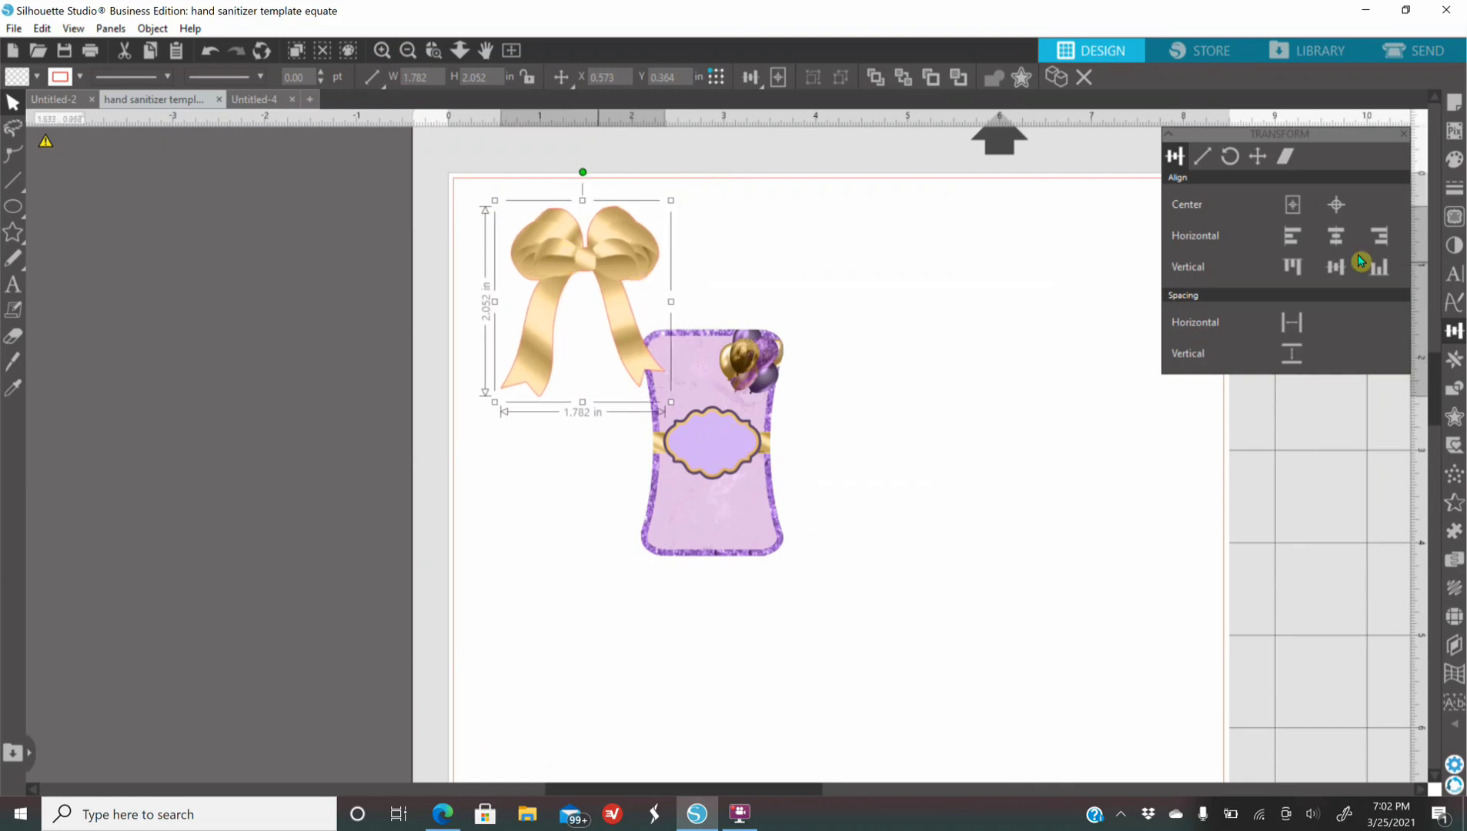
left_click(1457, 189)
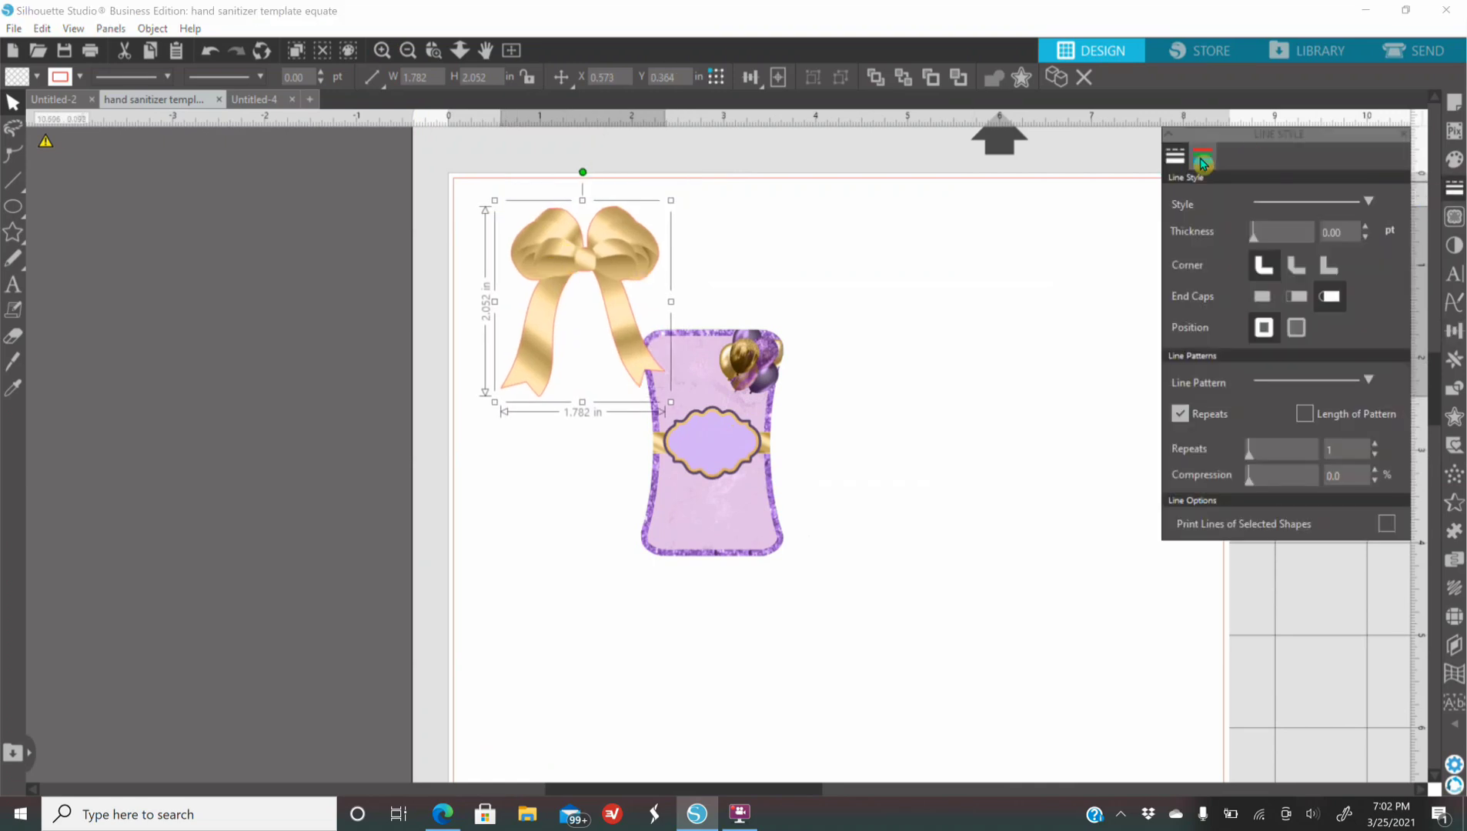
left_click(1203, 161)
left_click(1221, 200)
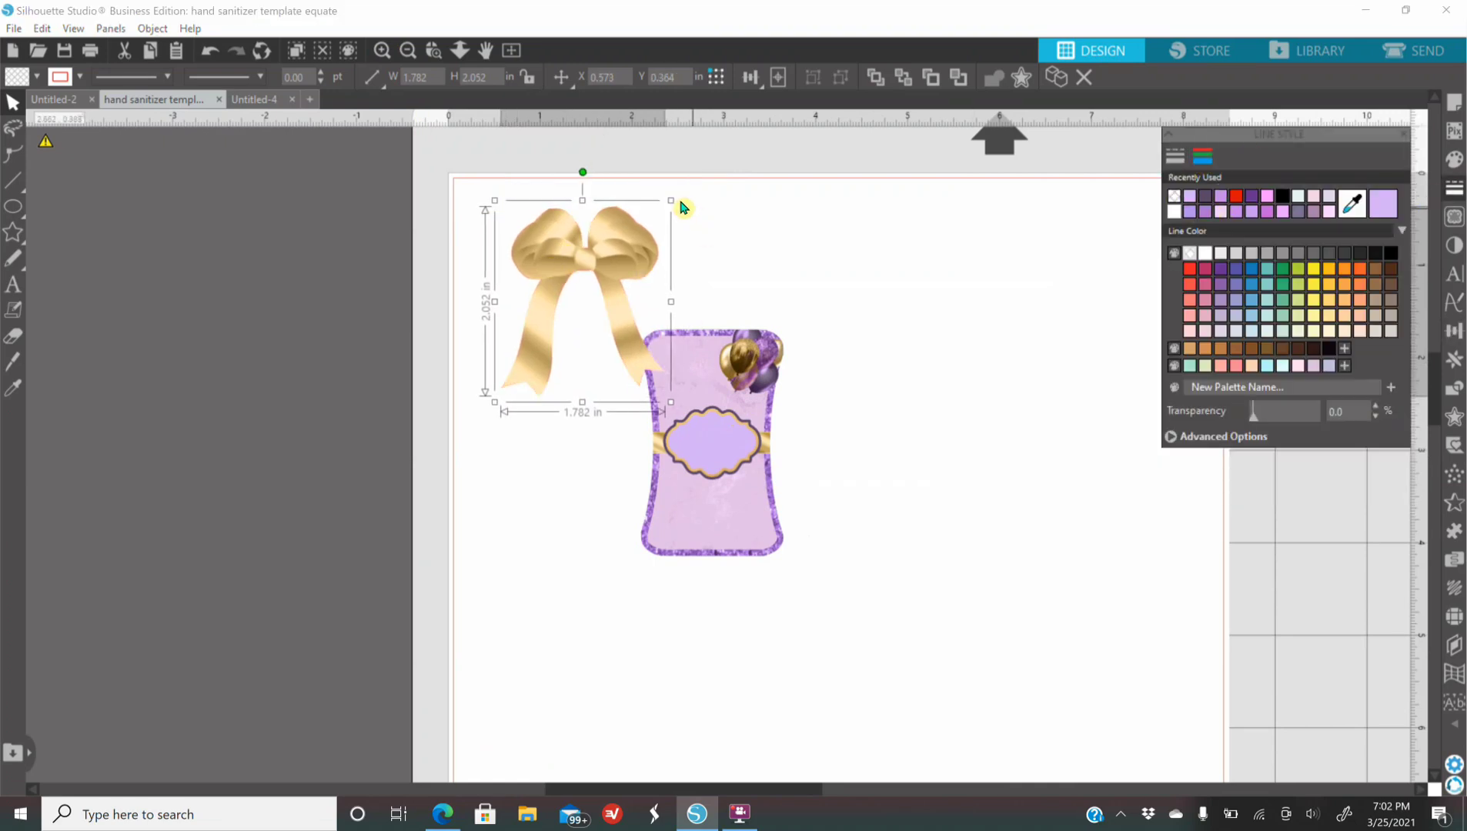
Step: Shrink the gold bow to about 0.40 by 0.46 in and center it over the scalloped frame's upper edge
left_click_drag(670, 199, 715, 411)
left_click(382, 52)
left_click(383, 52)
left_click(382, 53)
left_click(979, 462)
left_click_drag(696, 337, 691, 353)
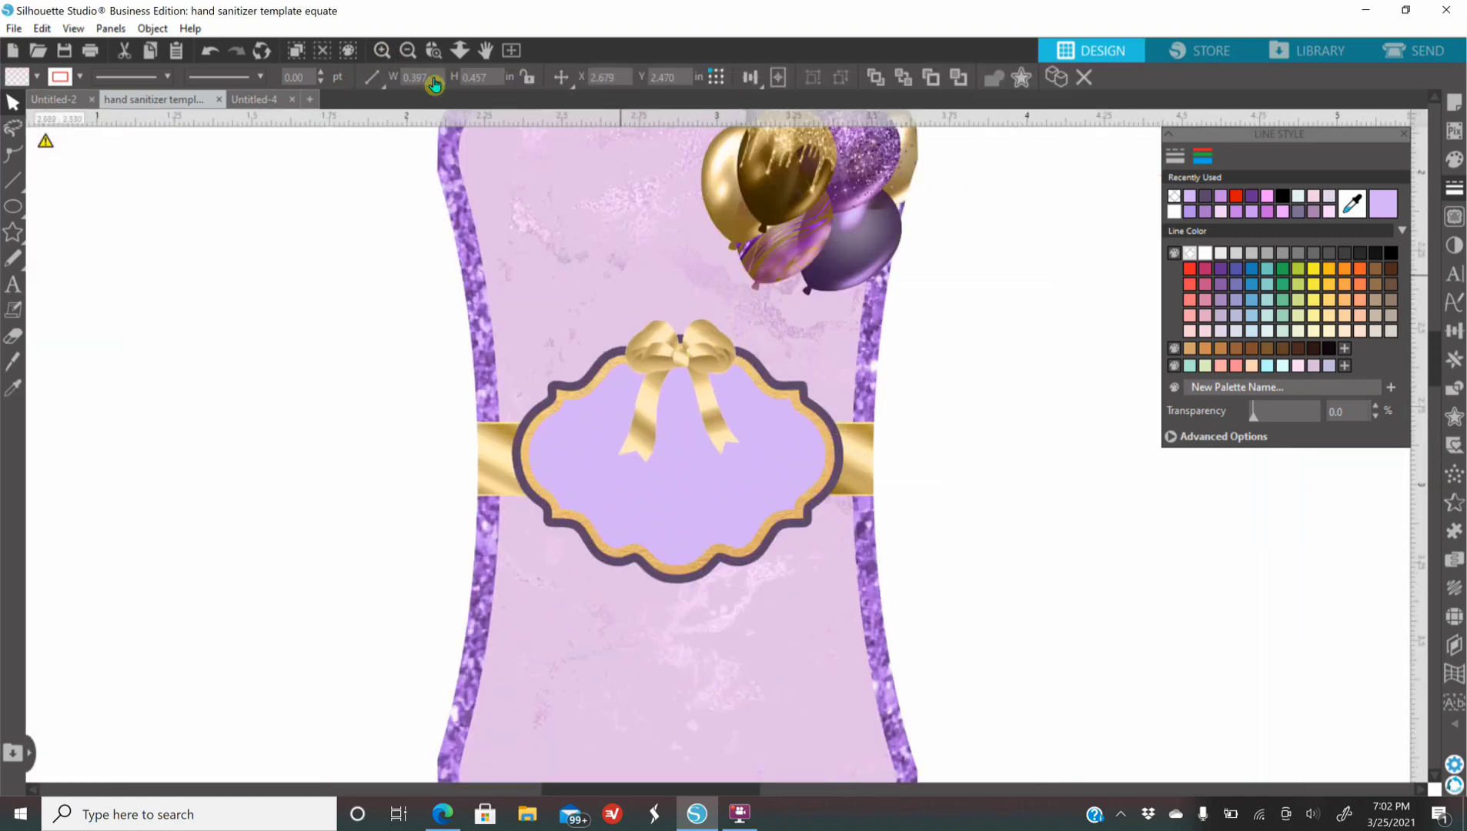
left_click(979, 454)
Step: Shrink the gold bow further and seat it at the top center of the scalloped frame
left_click(408, 51)
left_click(687, 381)
left_click_drag(738, 459, 710, 371)
left_click(1020, 511)
left_click(871, 489)
left_click(953, 521)
double_click(705, 377)
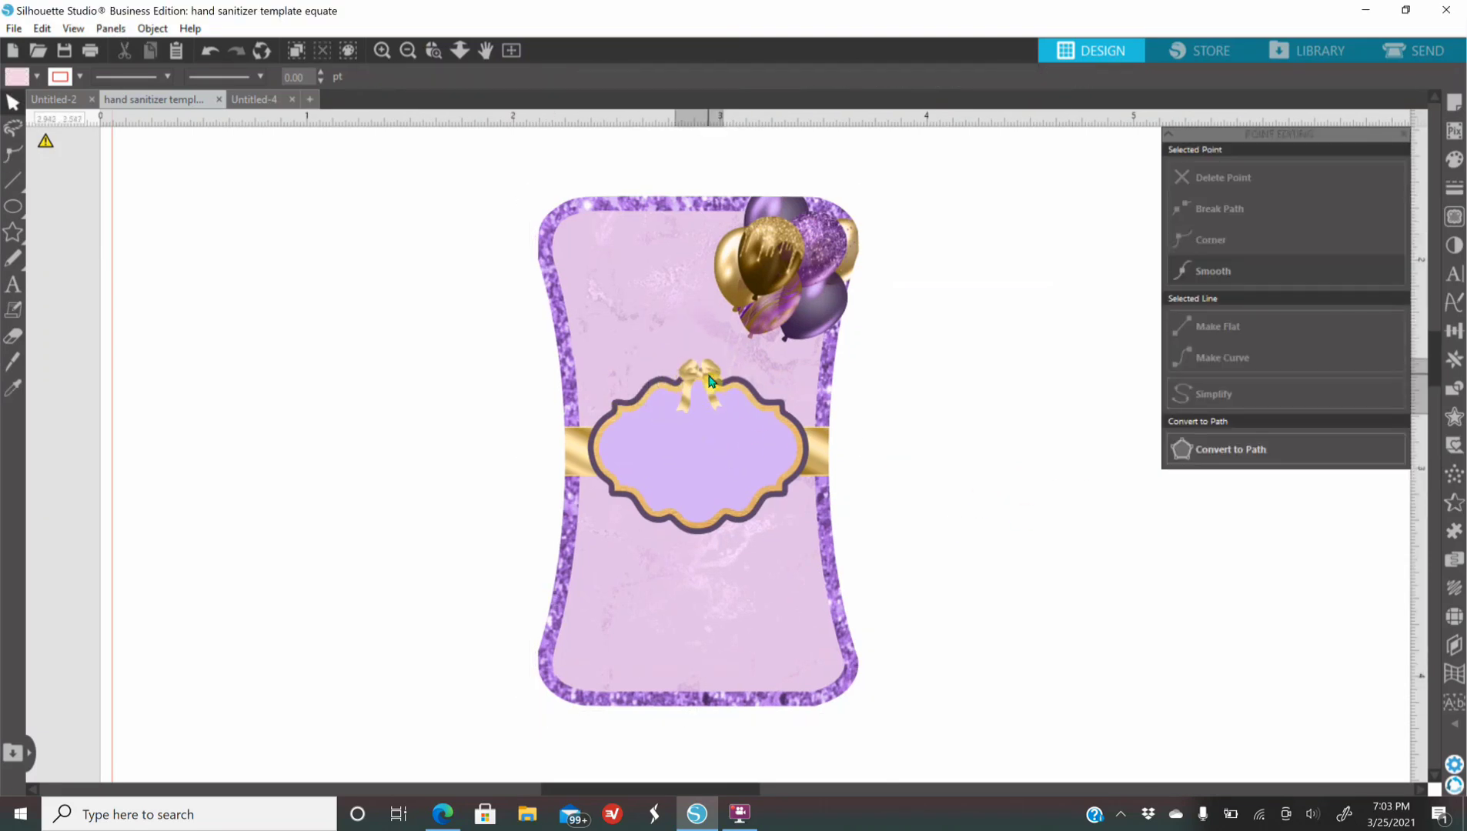
left_click(858, 595)
left_click(989, 543)
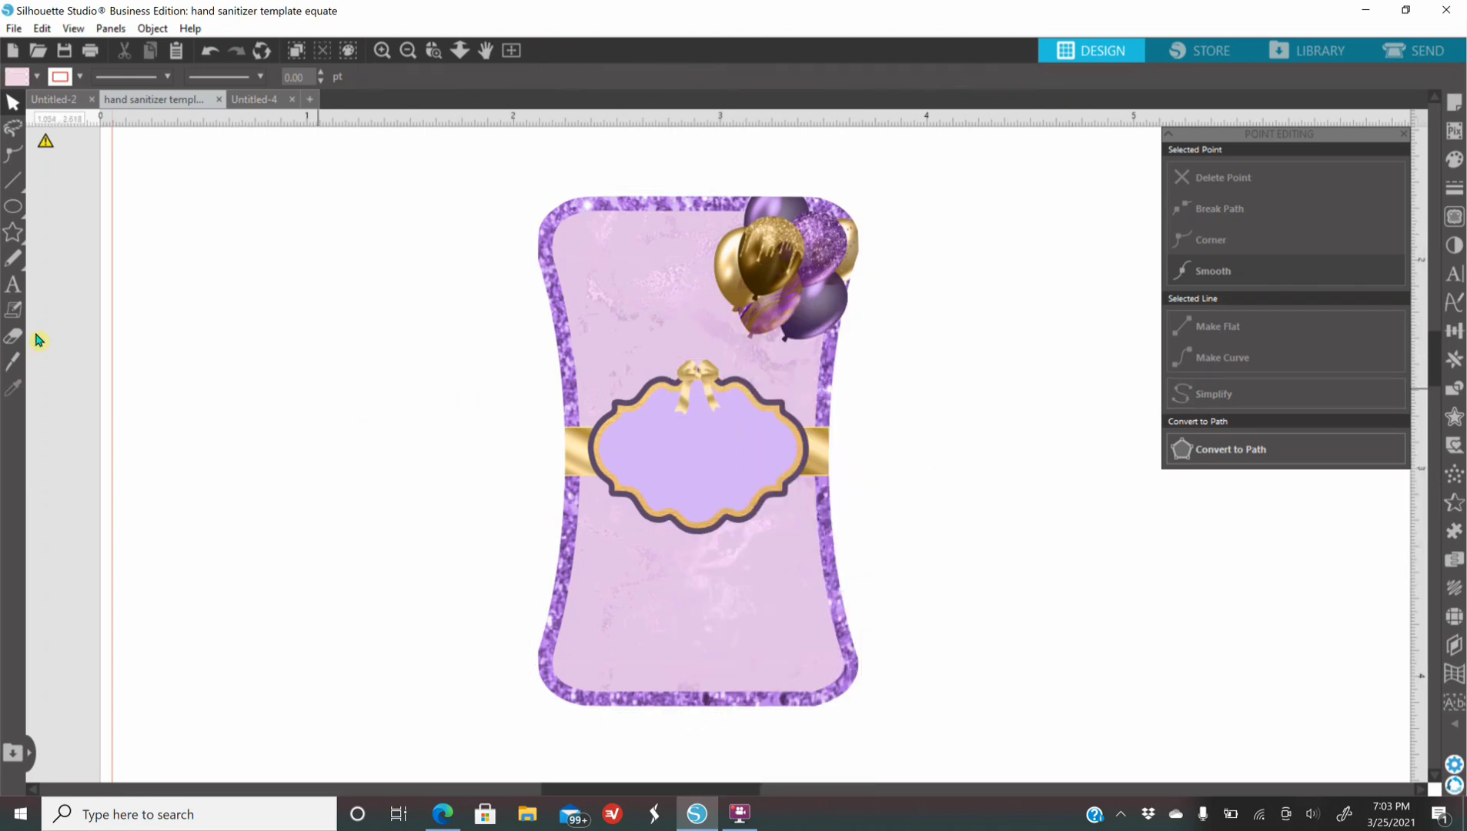
Step: Choose Arial as the font for new text
left_click(14, 293)
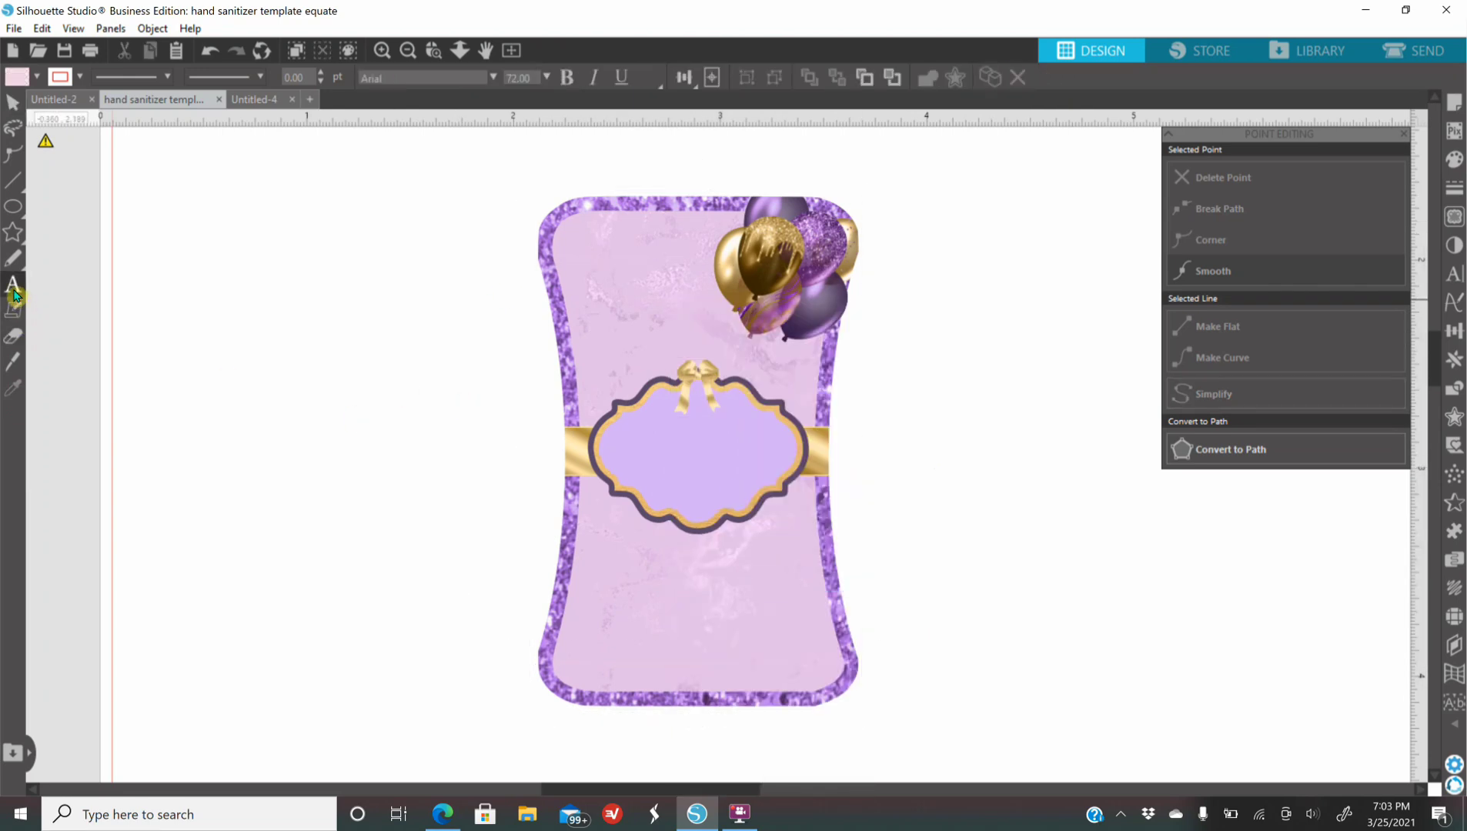
left_click(1452, 274)
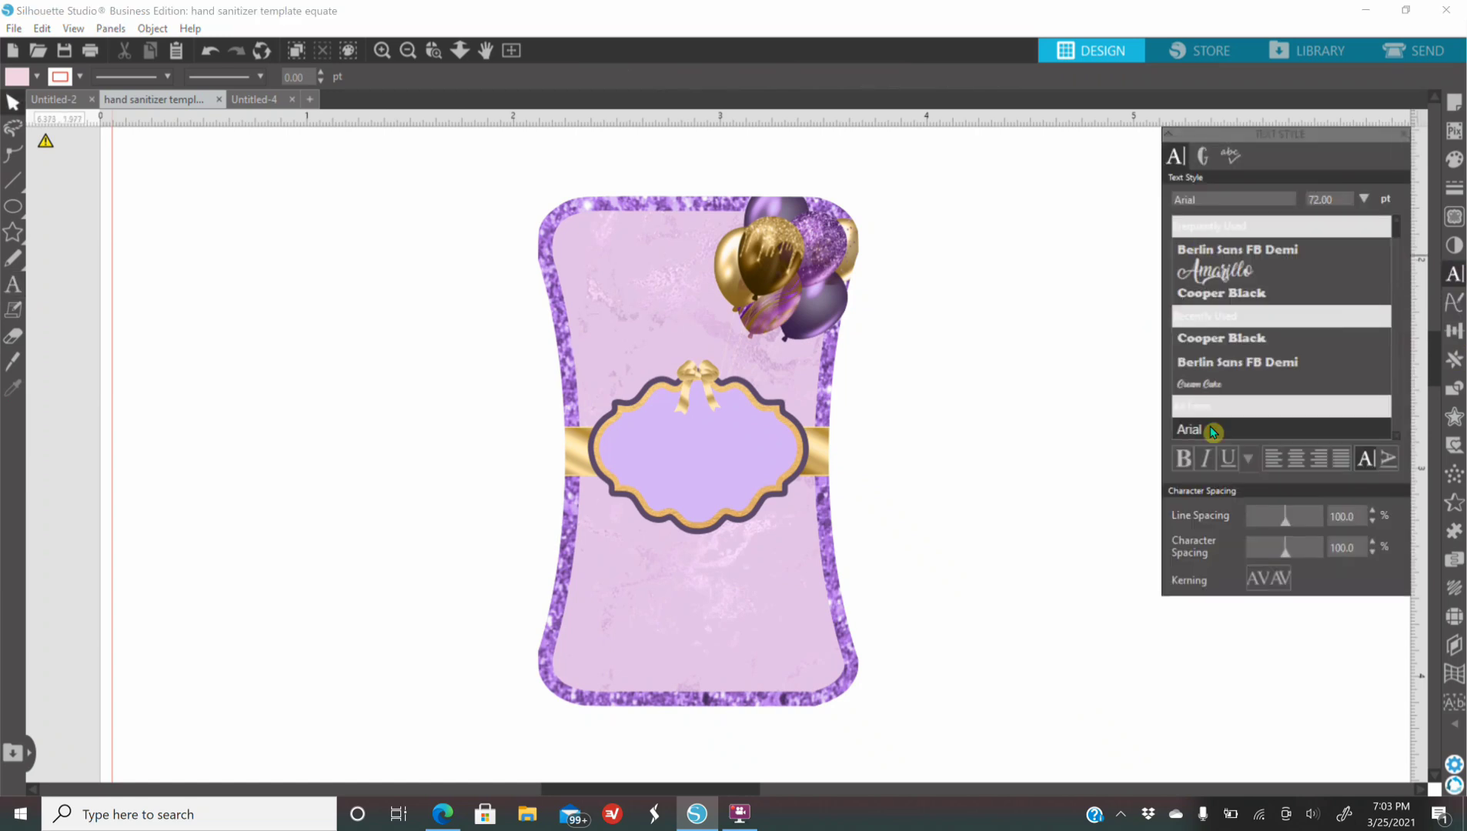
left_click(1206, 458)
left_click(1202, 435)
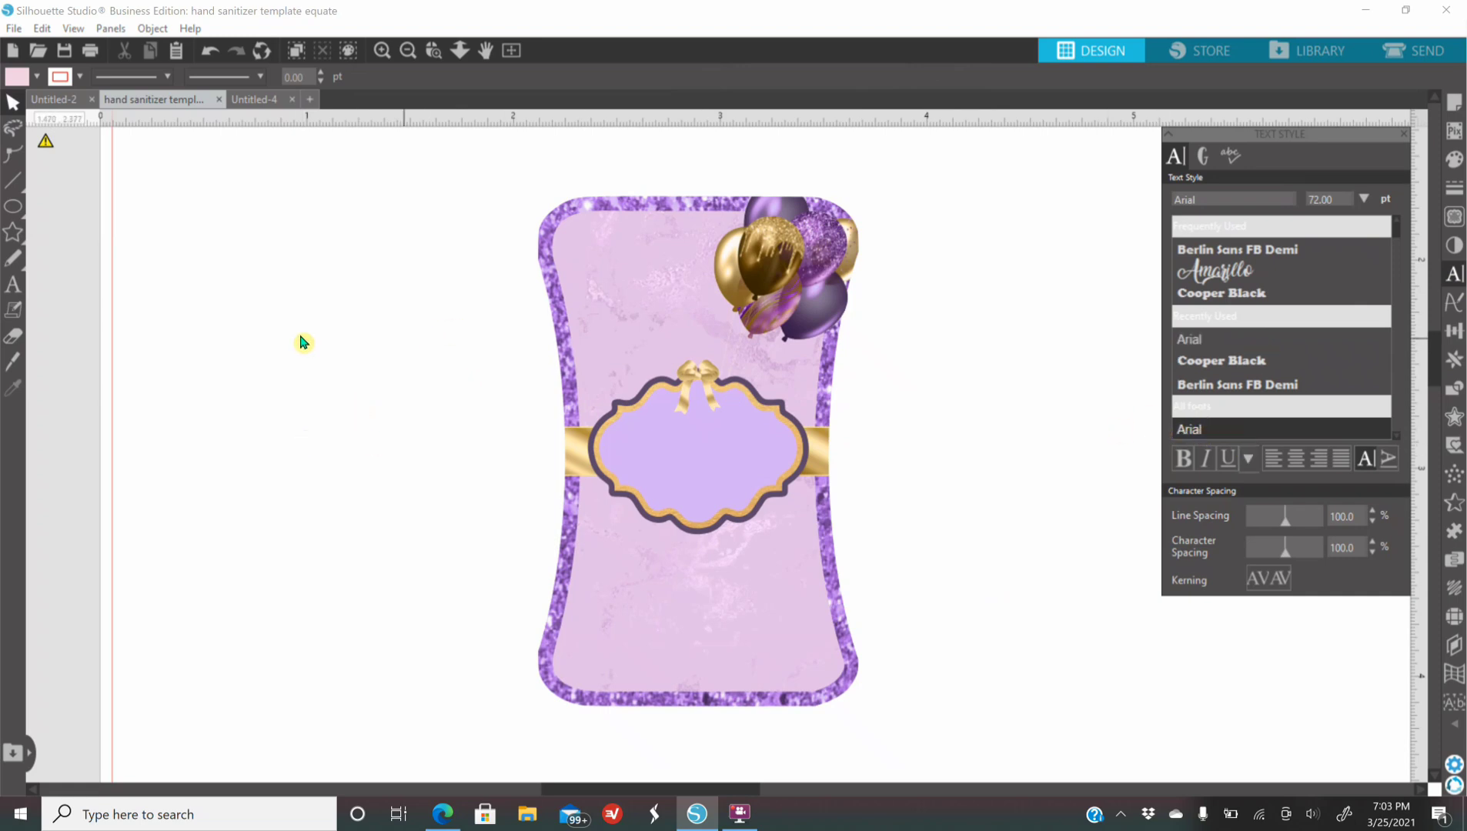
Step: Add a text object reading "Moisturizing Hand Sanitizer" with one word on each of three lines
left_click(13, 284)
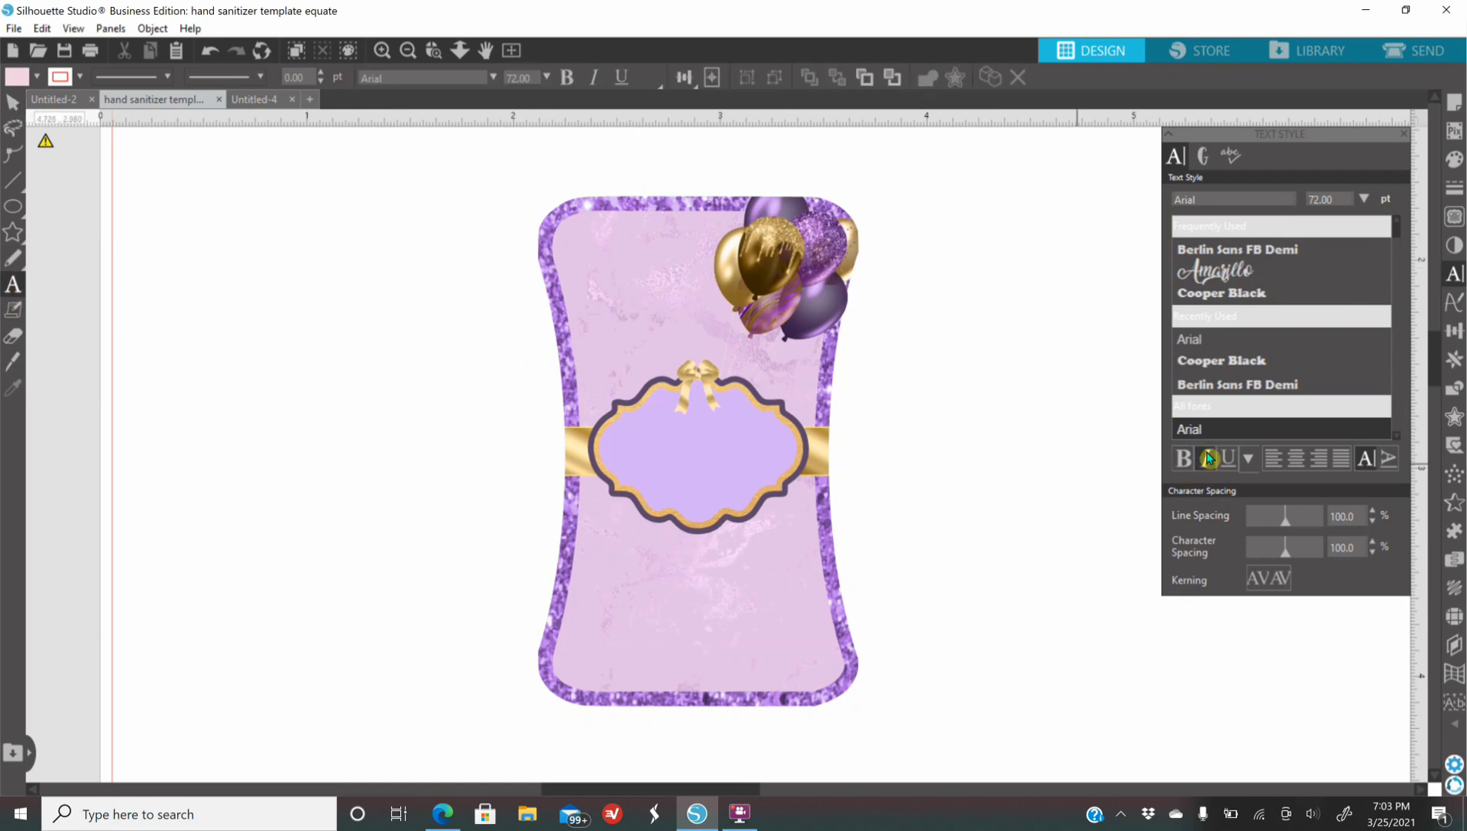
left_click(297, 302)
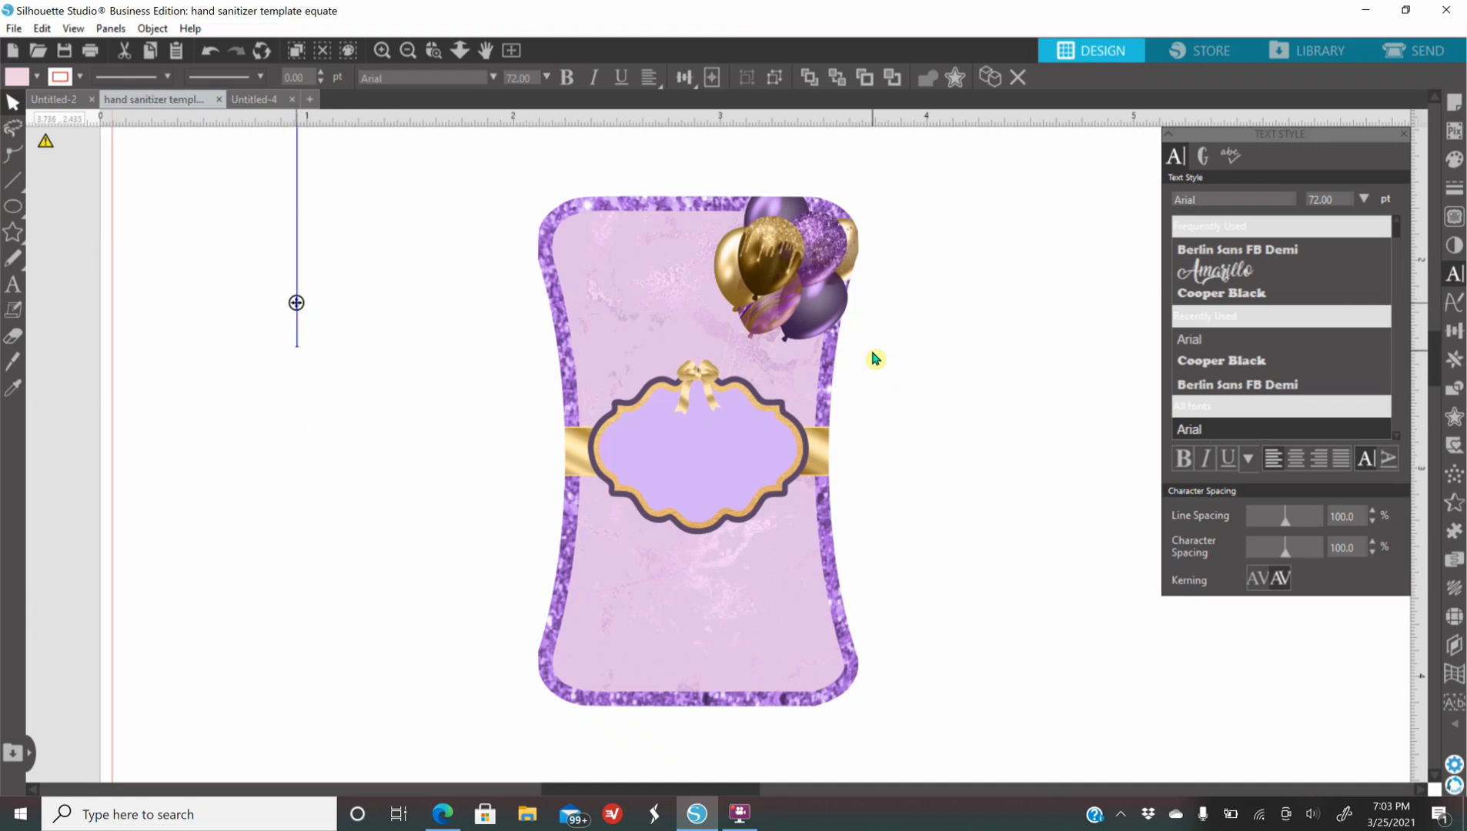
type("Moisturizi")
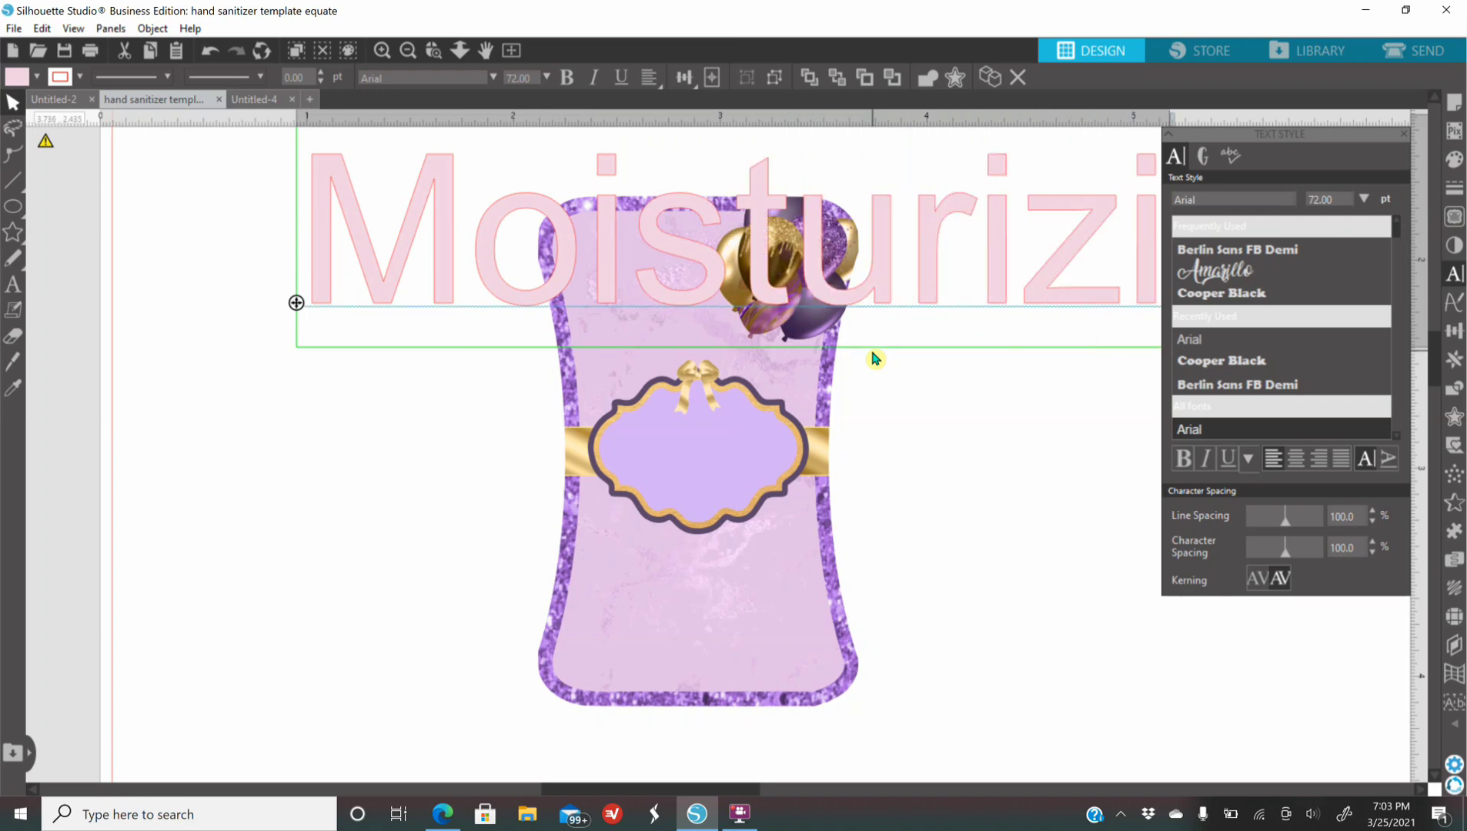
type("ng")
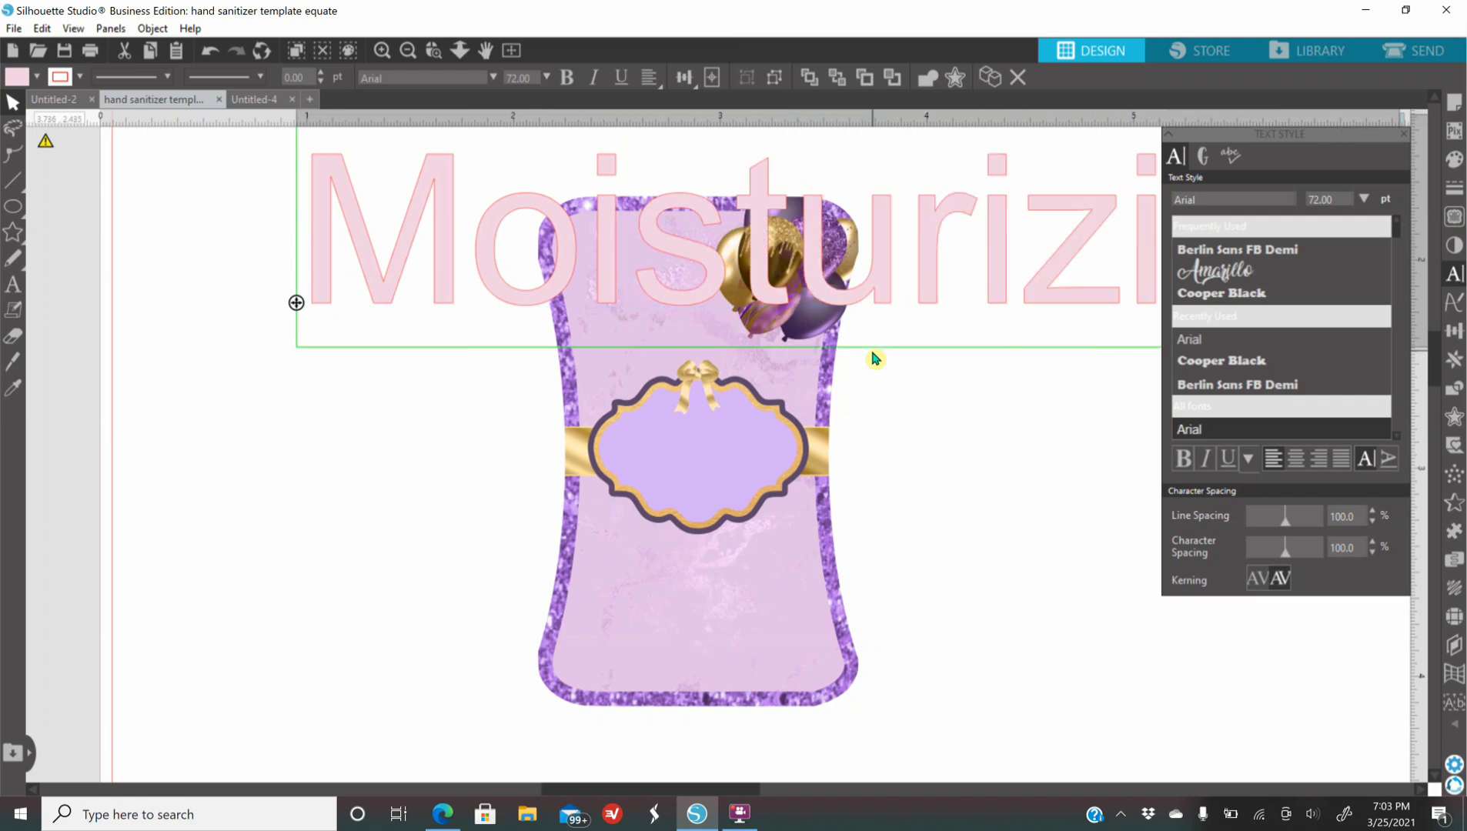
key("Return")
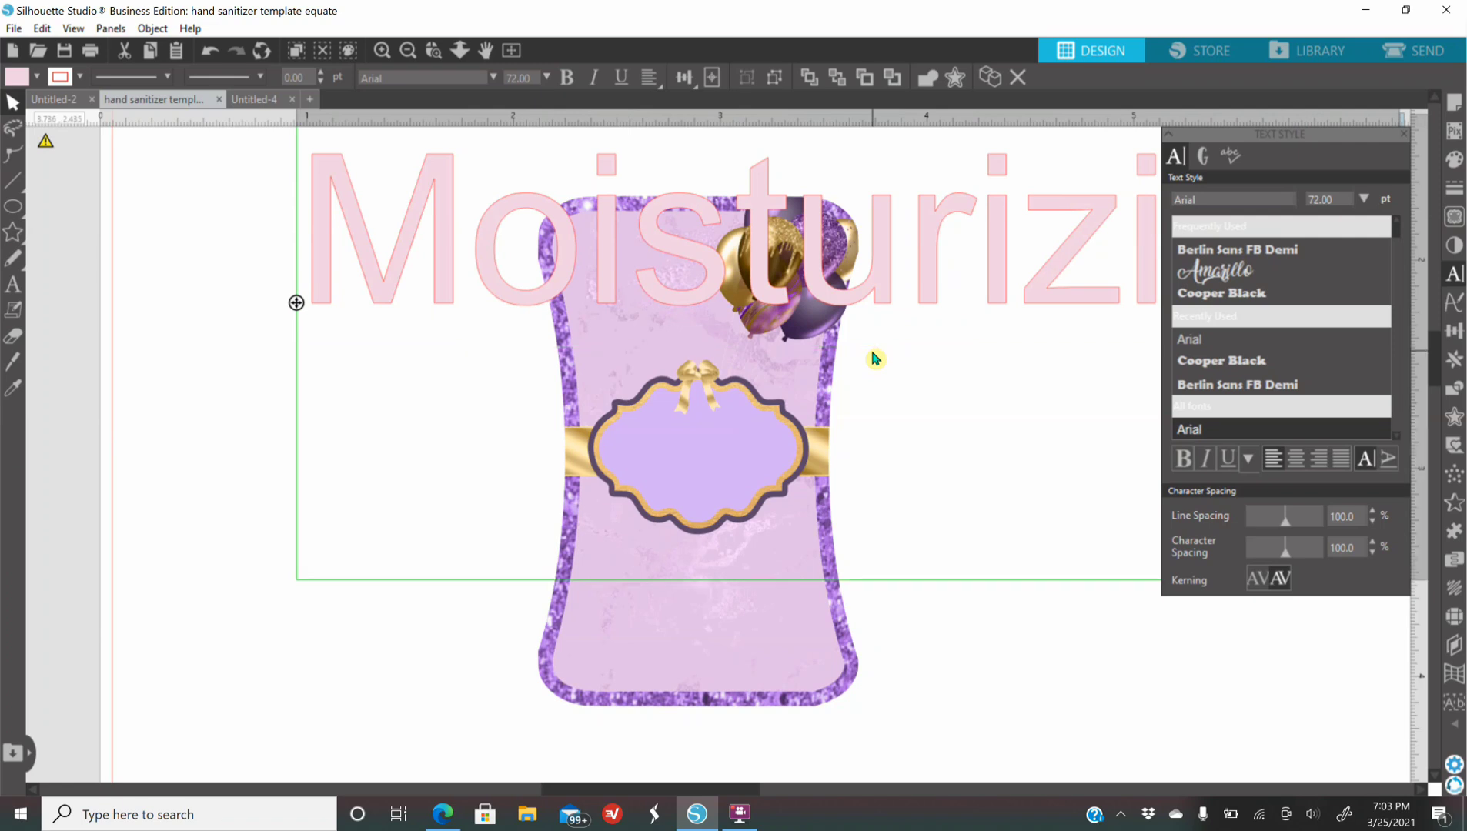
type("Hand")
key("Return")
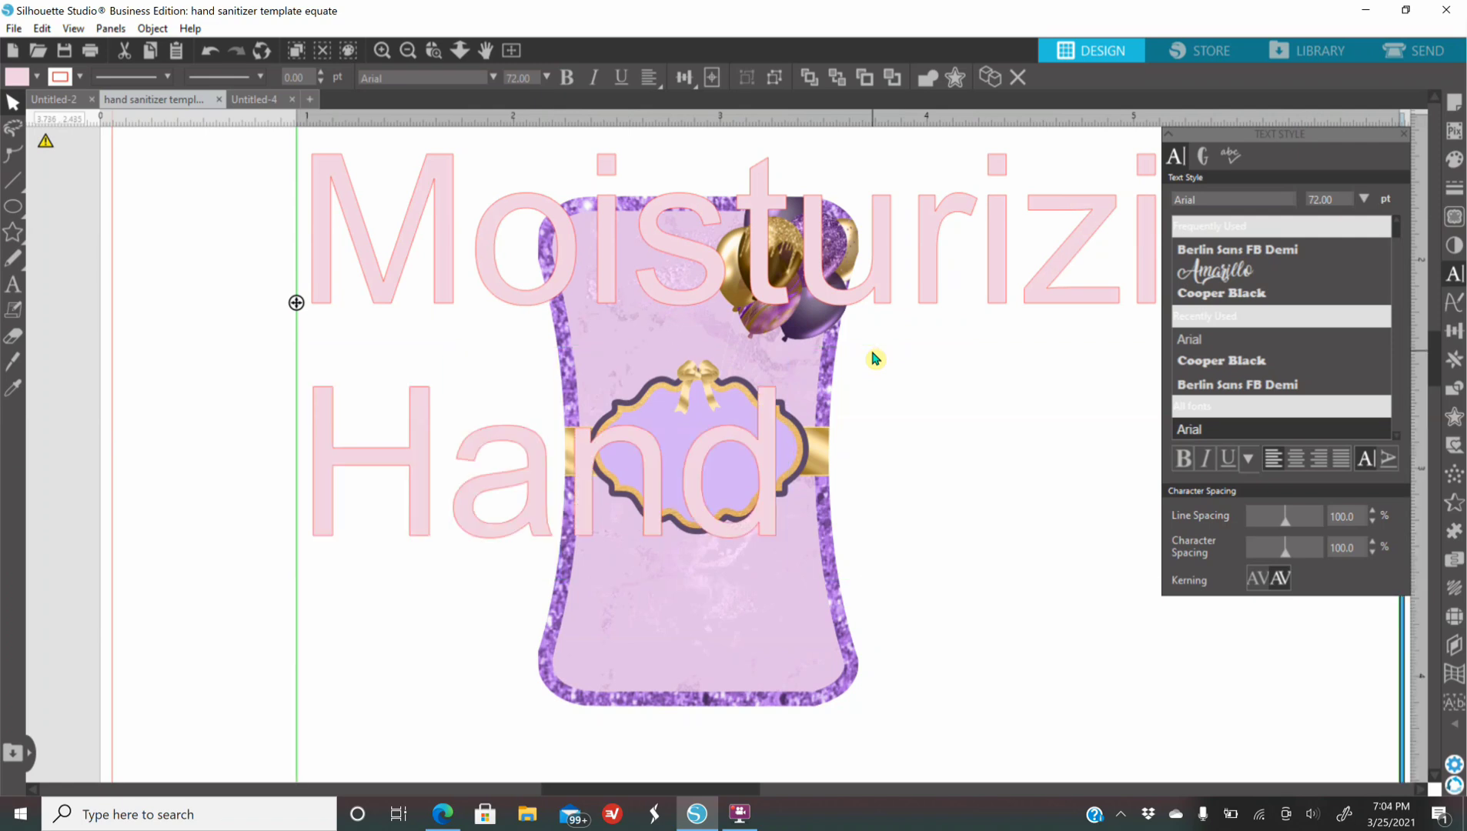
type("San")
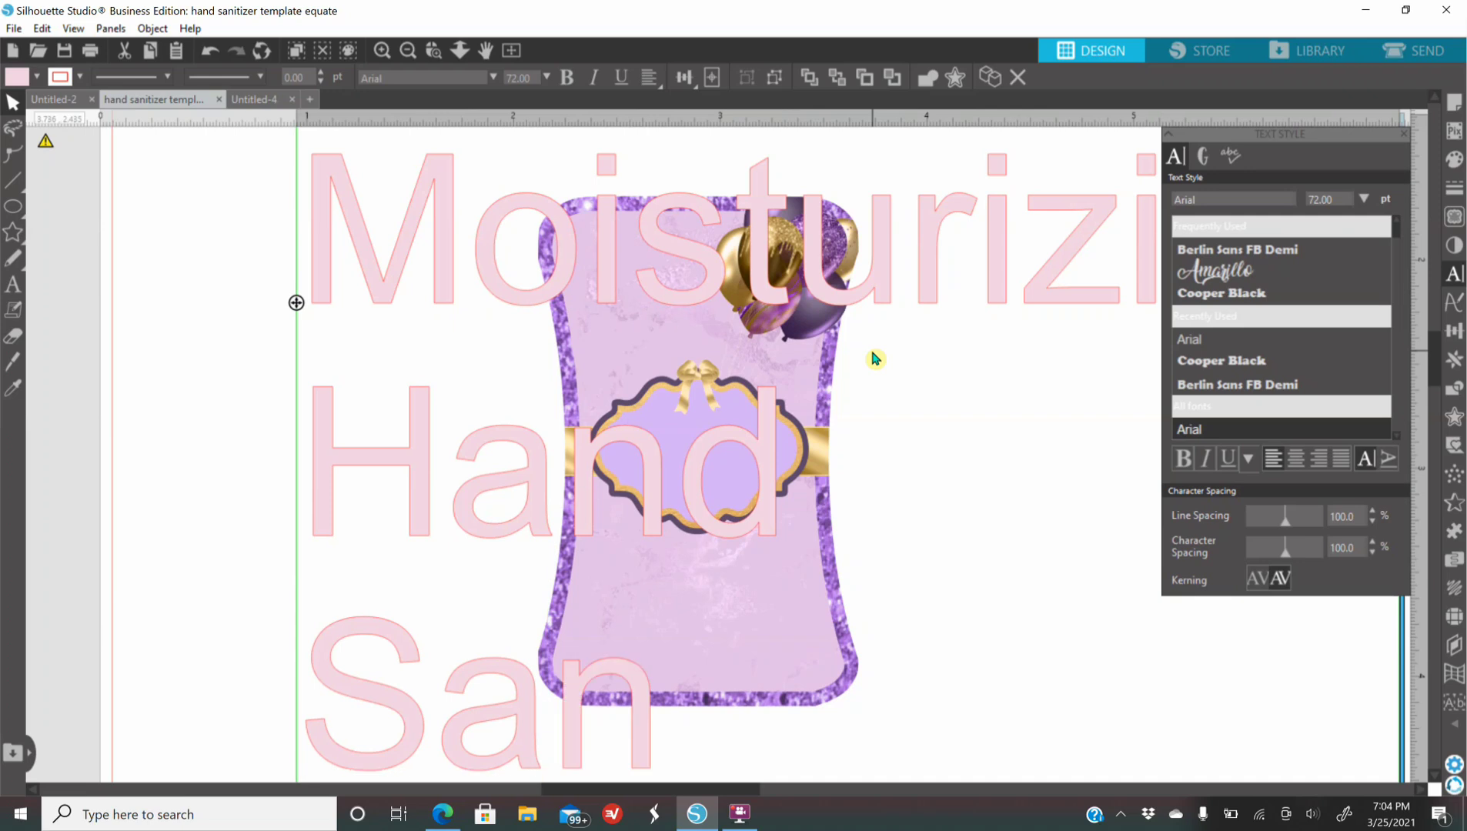
type("iti")
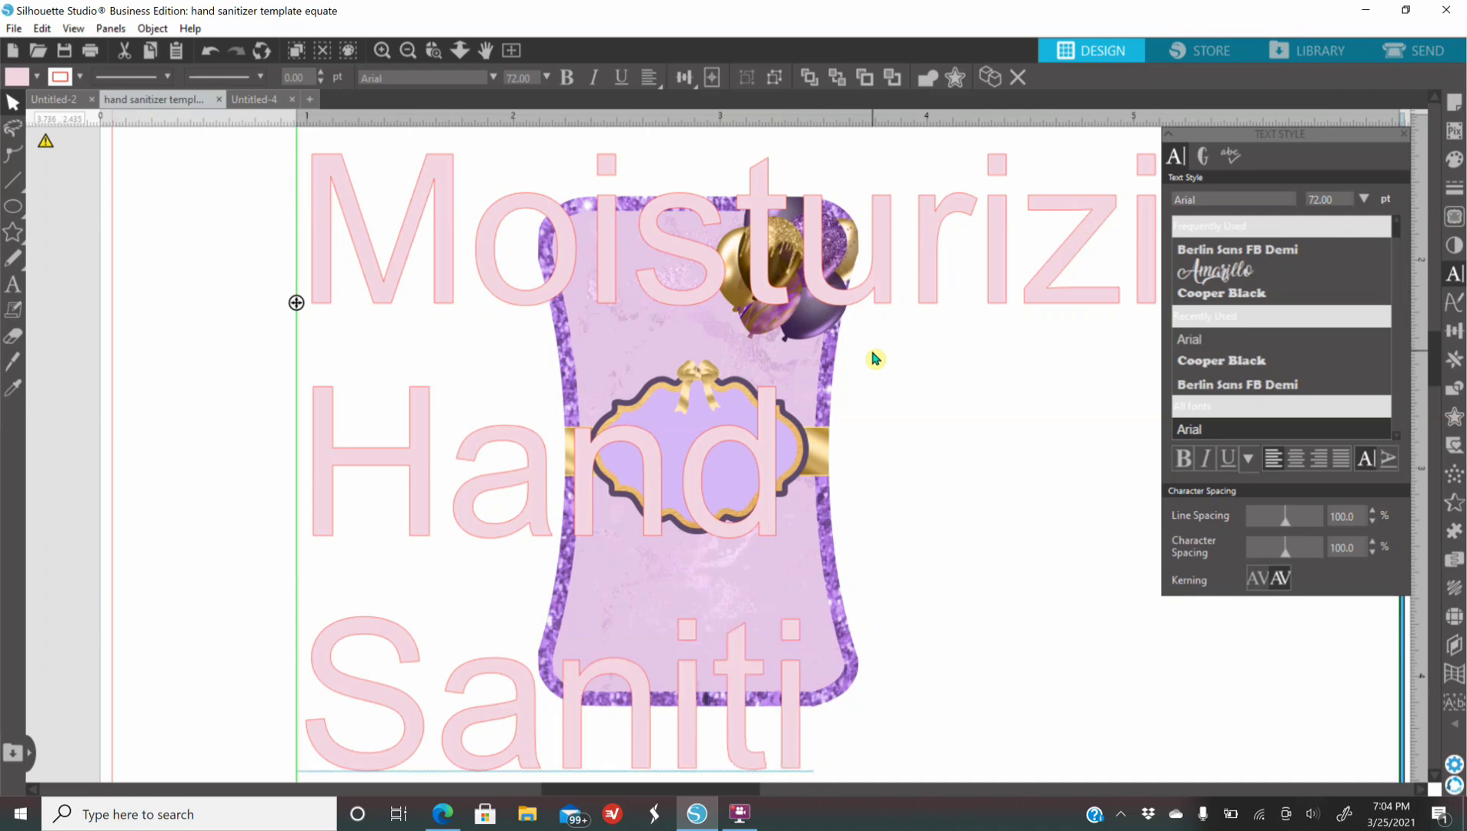
type("zer")
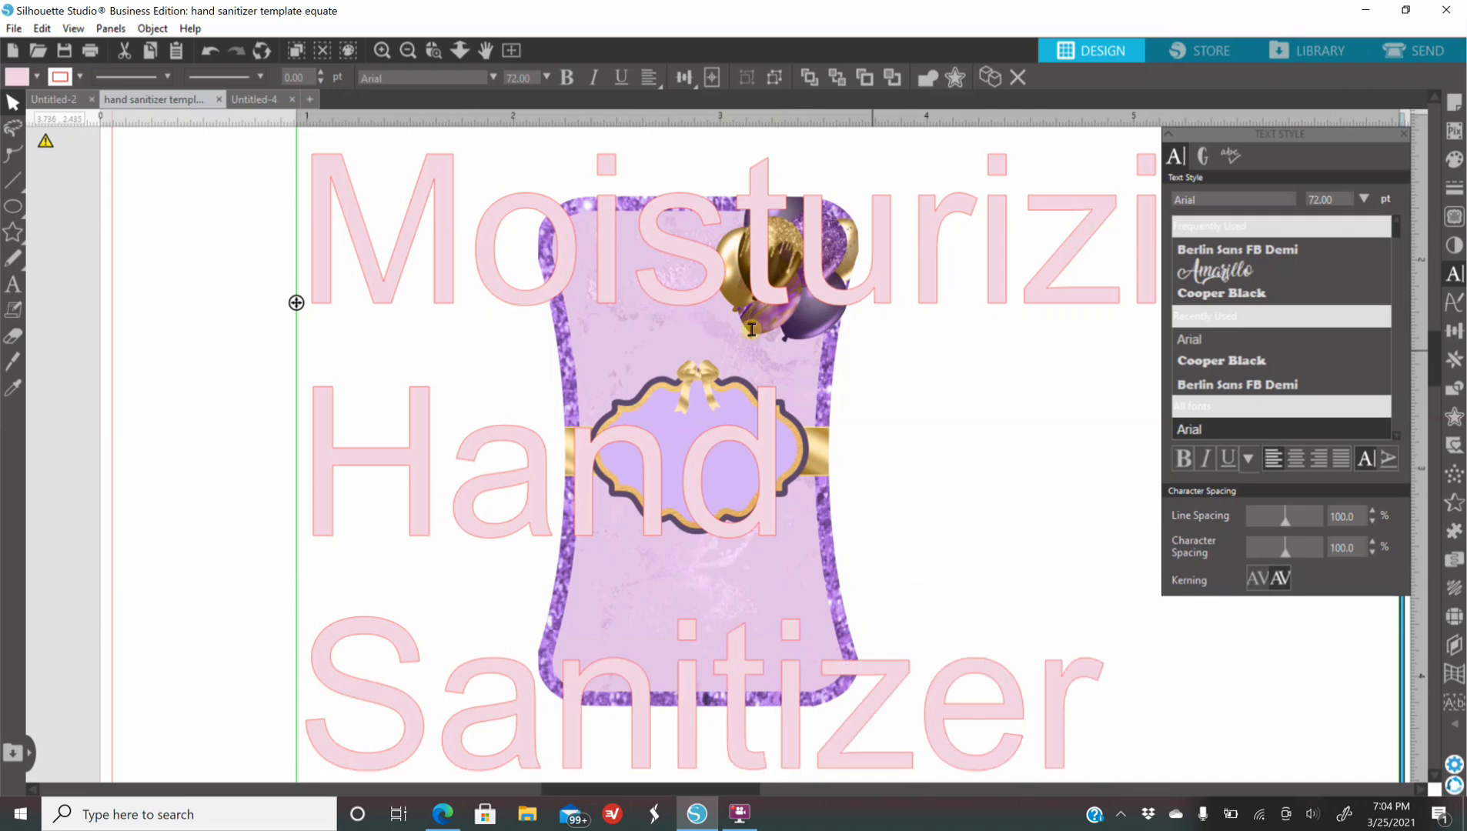
left_click(193, 346)
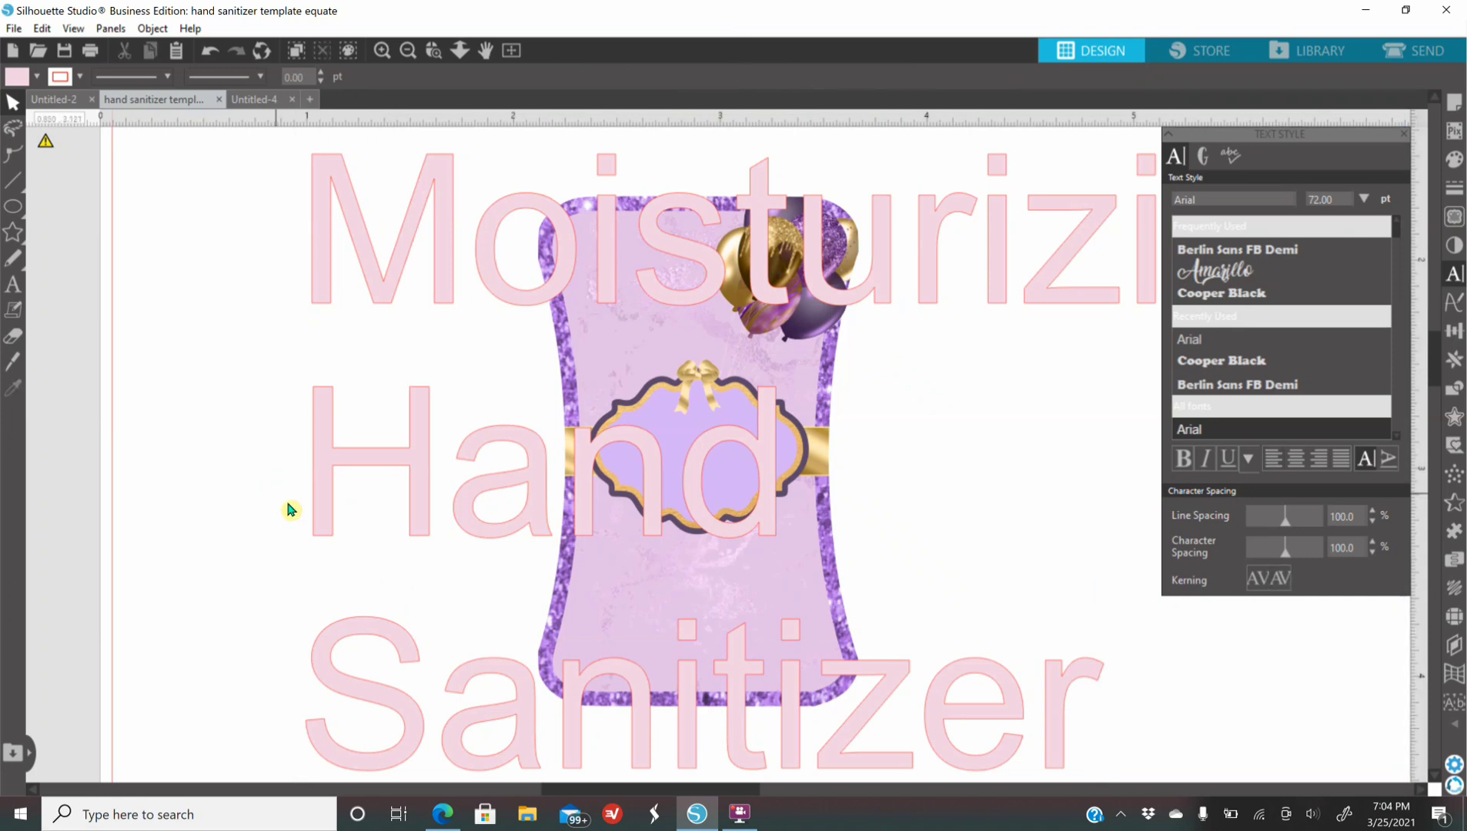
Step: Try the Cooper Black font on the "Moisturizing Hand Sanitizer" text and restore Arial
left_click(331, 487)
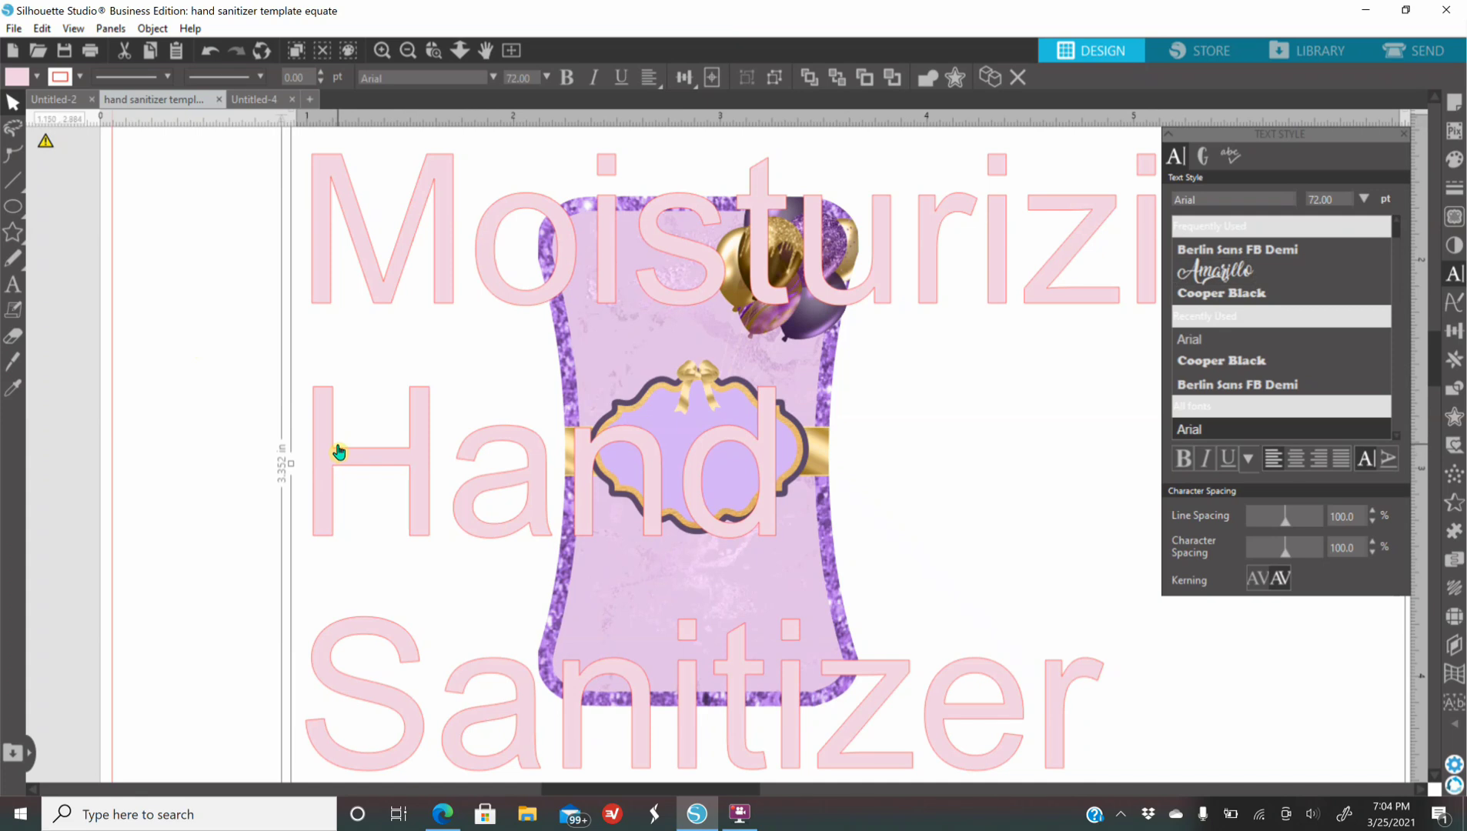
left_click(228, 402)
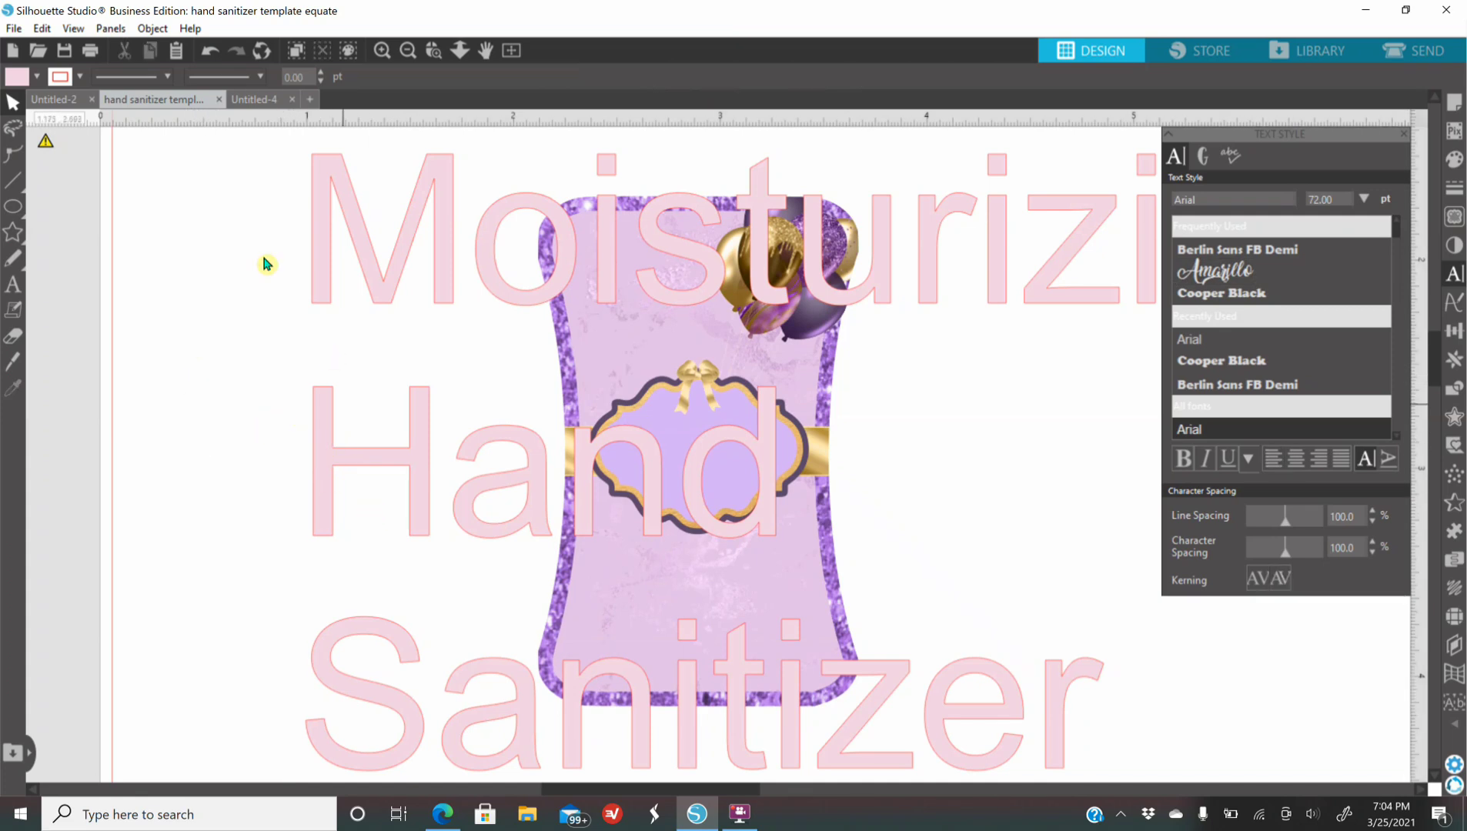
left_click(378, 299)
left_click(1193, 360)
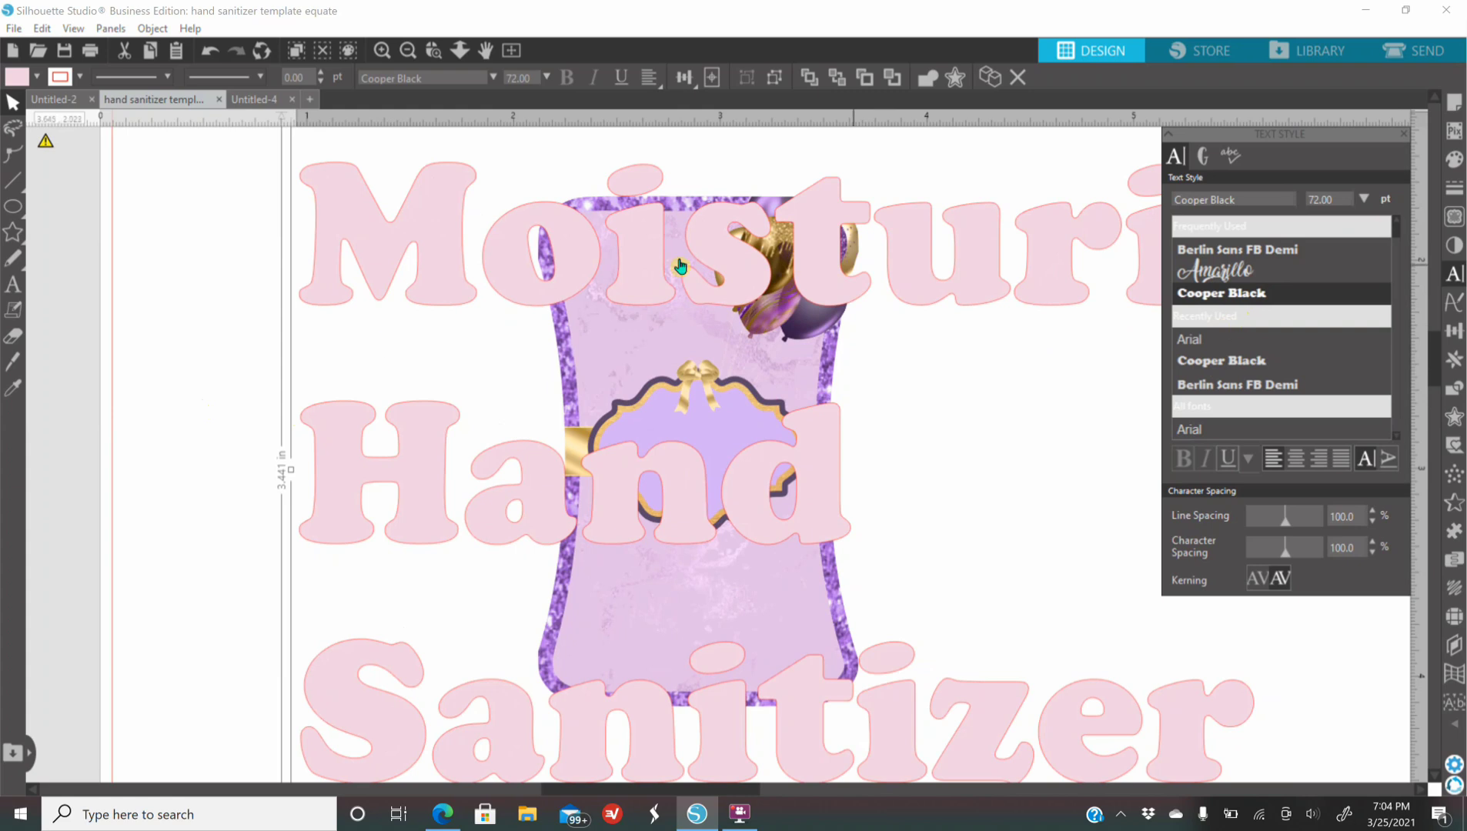
left_click(1210, 429)
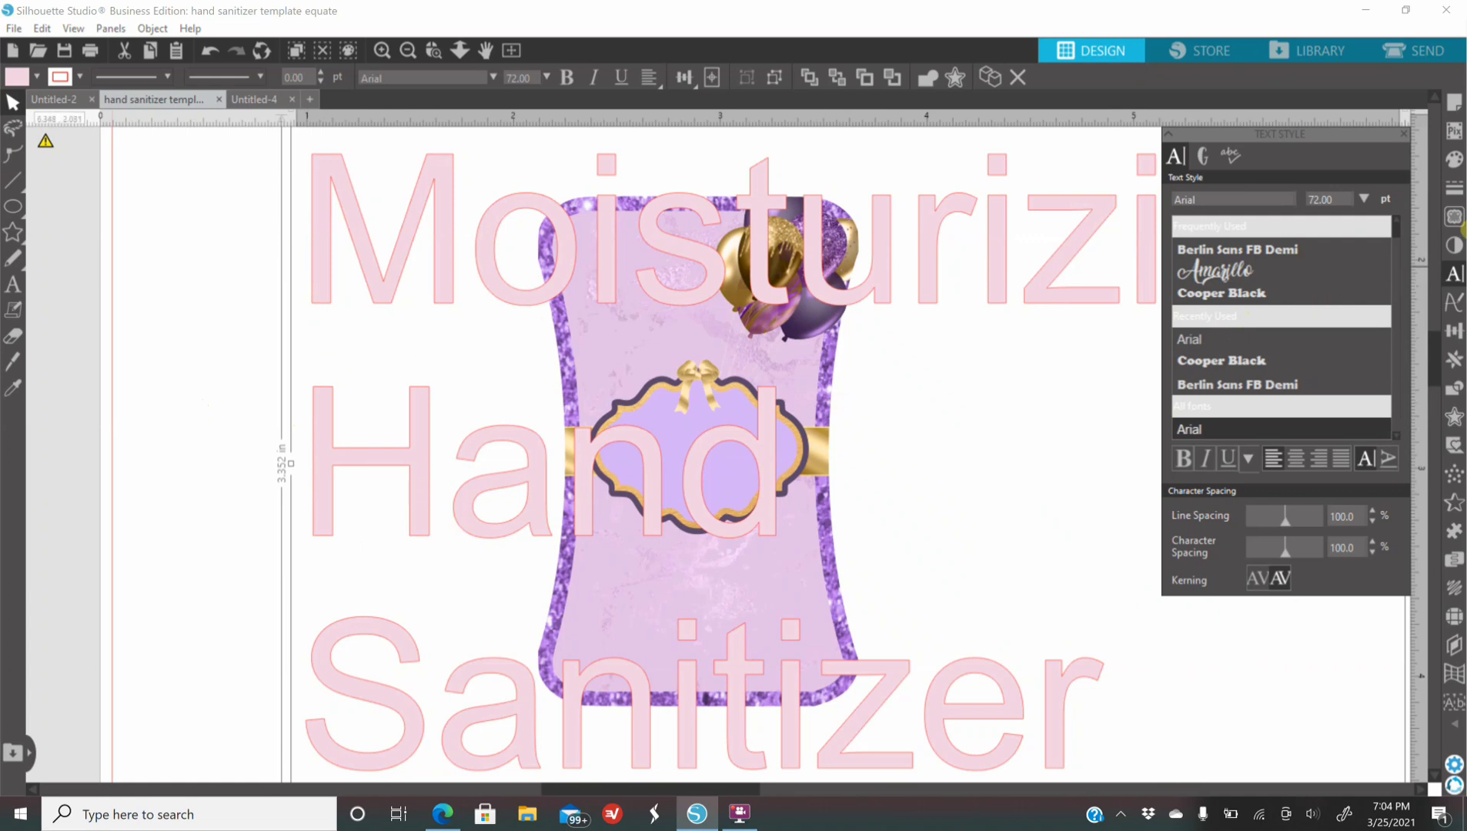
Step: Remove the outline from the "Moisturizing Hand Sanitizer" text and fill the letters with dark purple
left_click(1448, 191)
left_click(1199, 157)
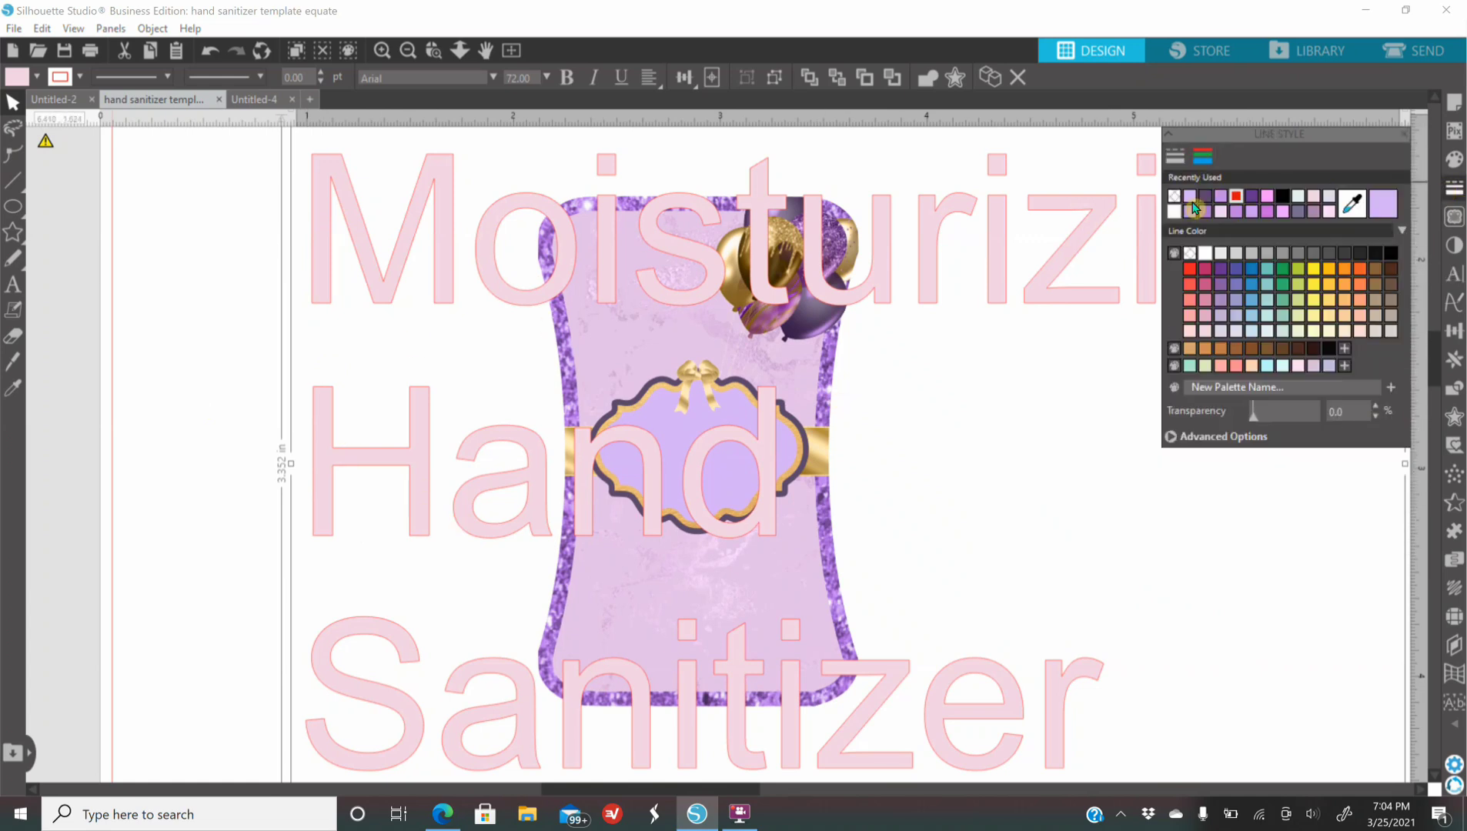
left_click(1171, 198)
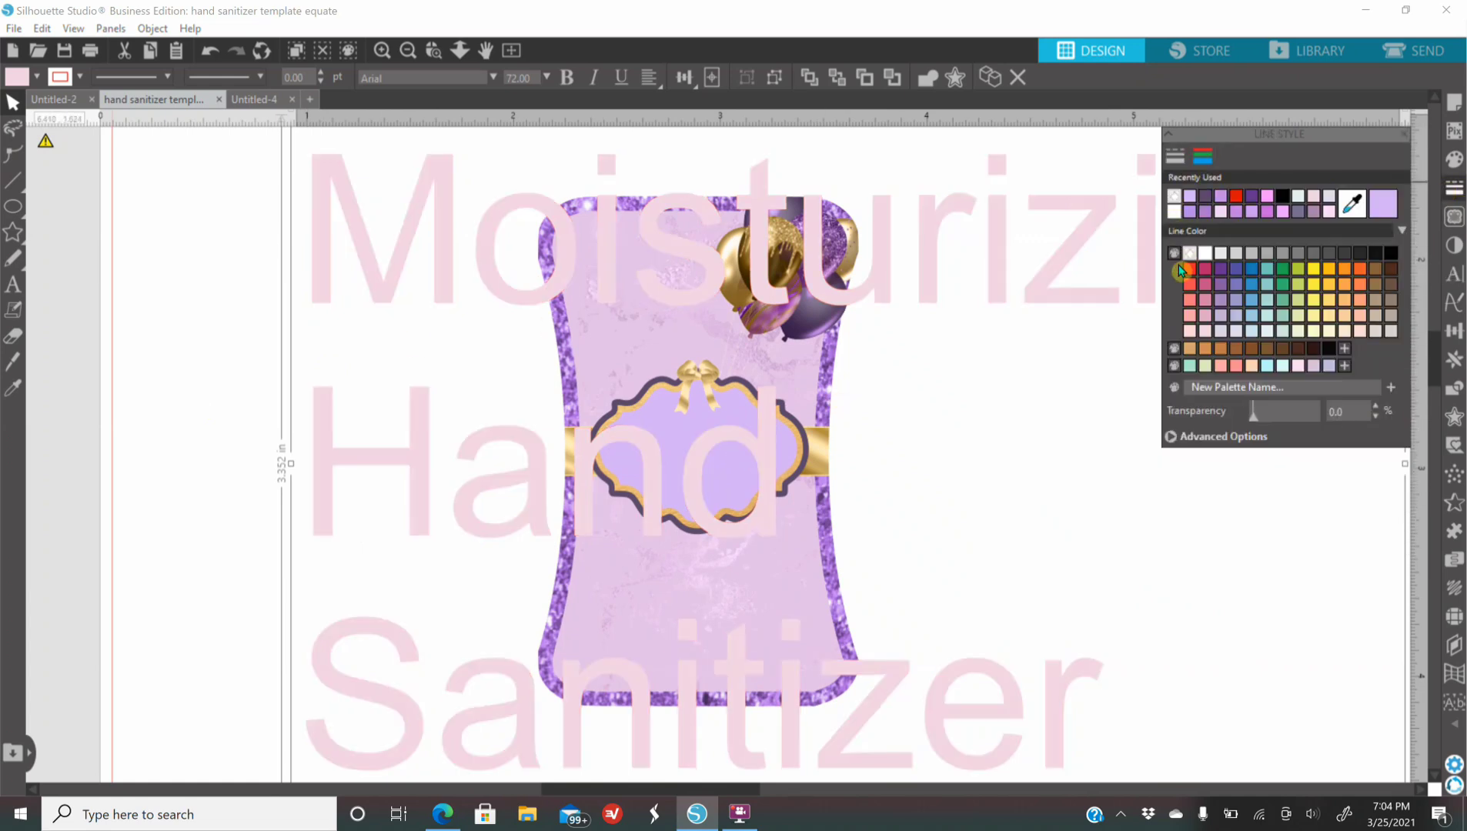
left_click(1455, 158)
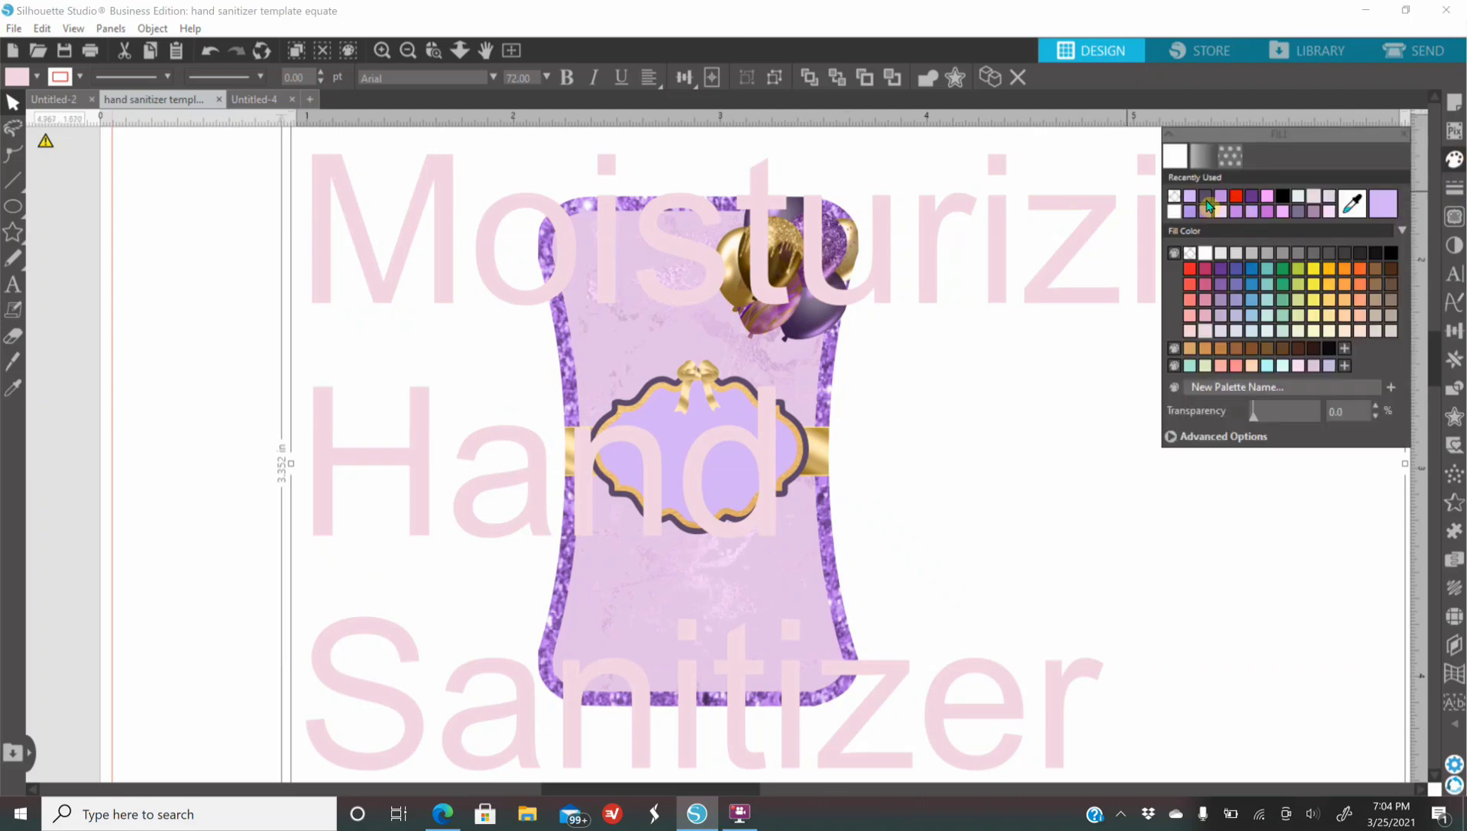
left_click(1249, 200)
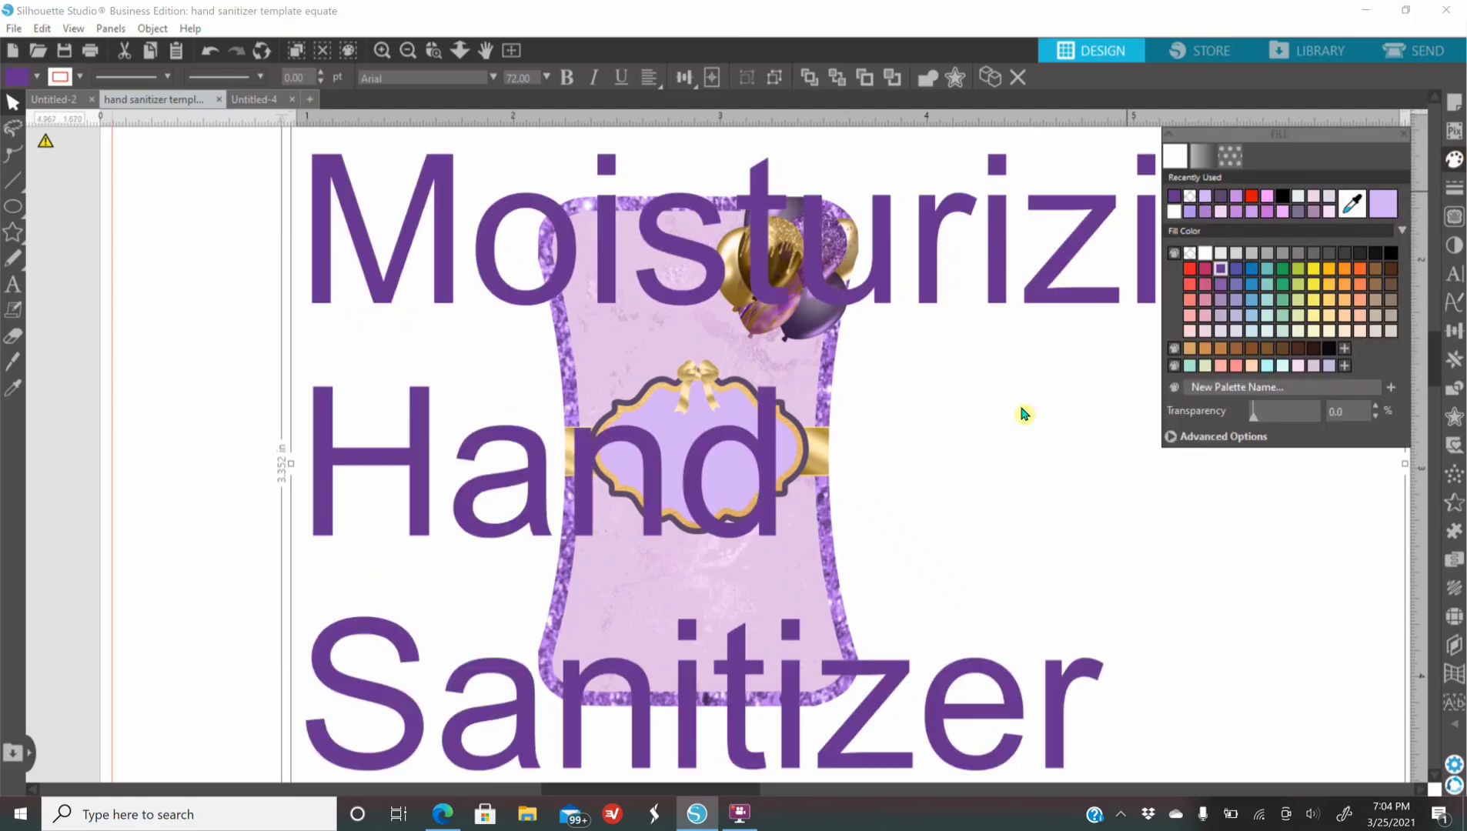
Step: Shrink the "Moisturizing Hand Sanitizer" text to about 0.67 by 0.42 in and place it beside the balloons on the label
left_click_drag(321, 203, 314, 281)
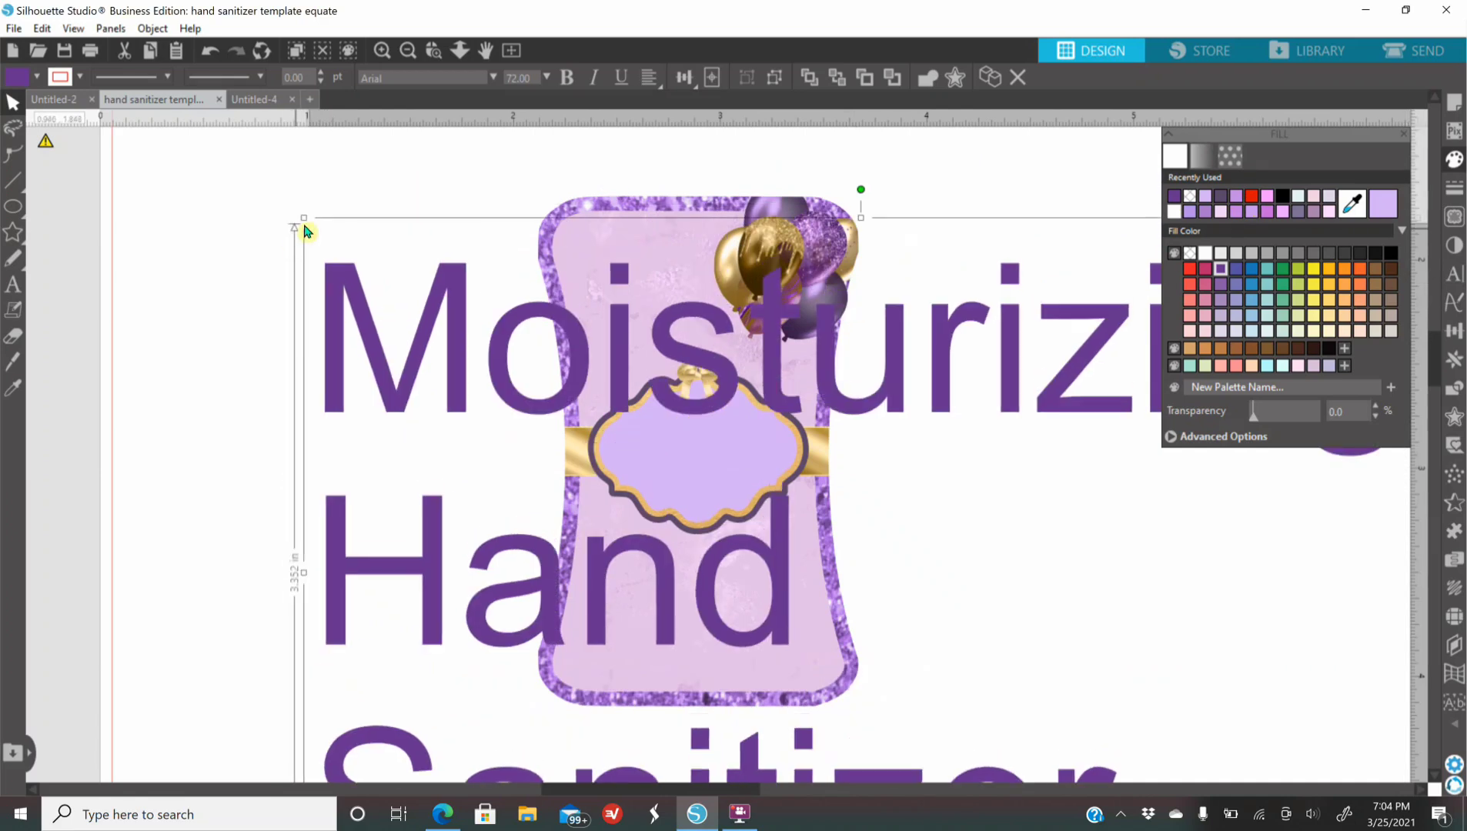
left_click_drag(304, 218, 553, 471)
left_click_drag(587, 545, 608, 314)
left_click_drag(815, 388, 720, 350)
left_click(622, 274)
left_click_drag(622, 273, 640, 277)
left_click(990, 465)
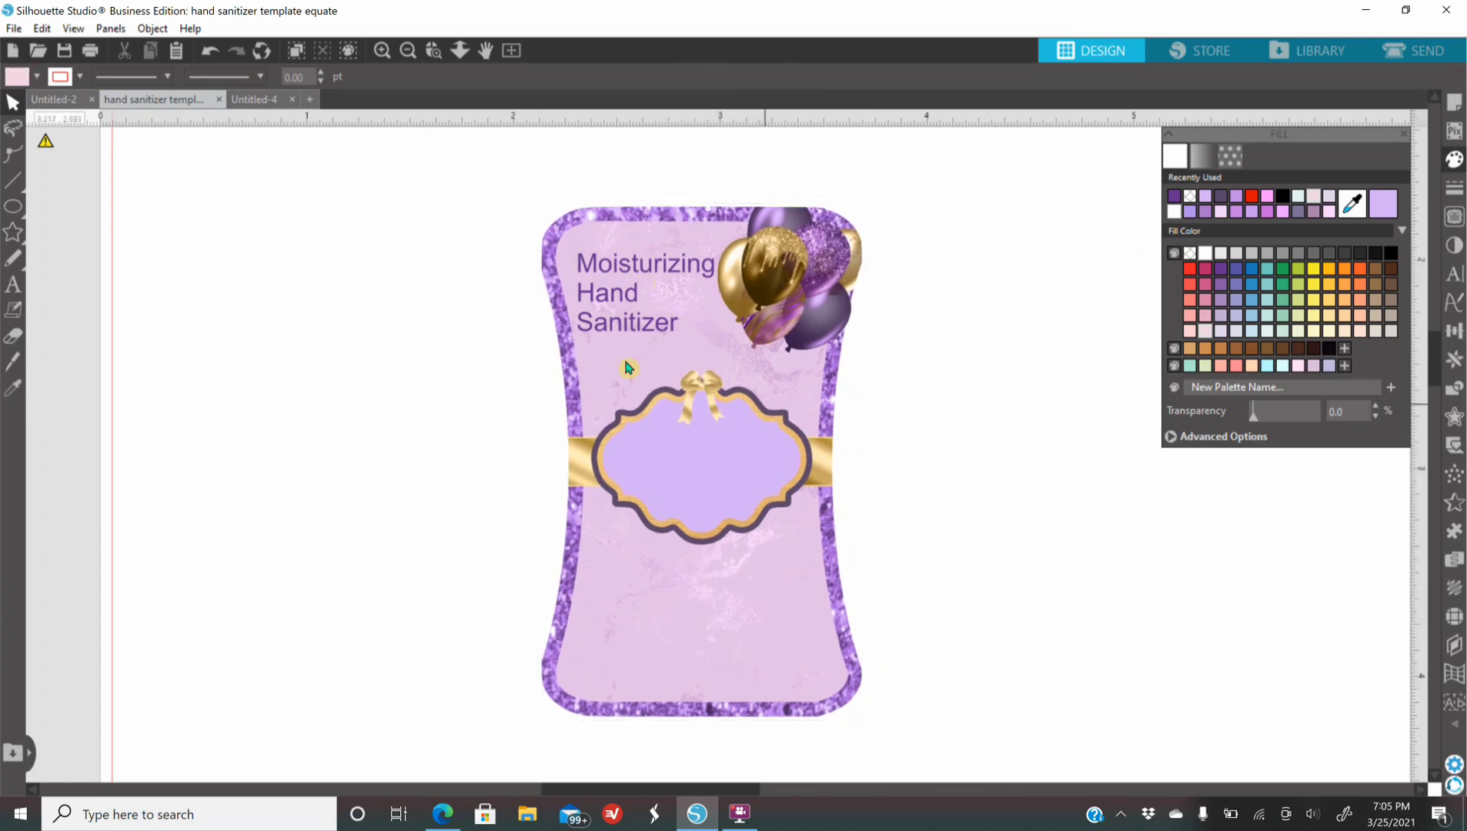
Step: Duplicate the "Moisturizing Hand Sanitizer" text and move the copy onto the blank area beside the label
left_click(586, 328)
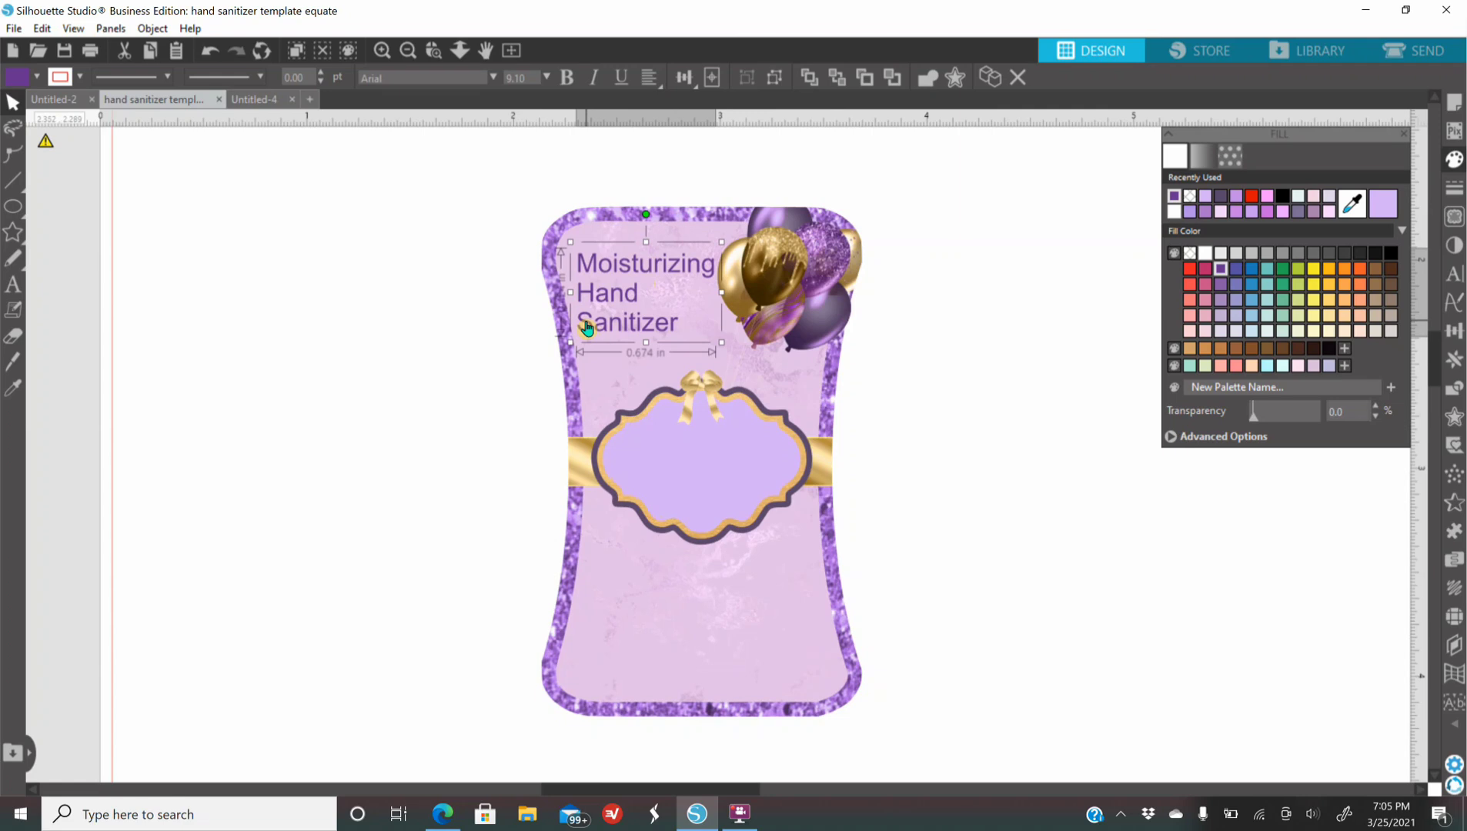
right_click(586, 329)
left_click(681, 431)
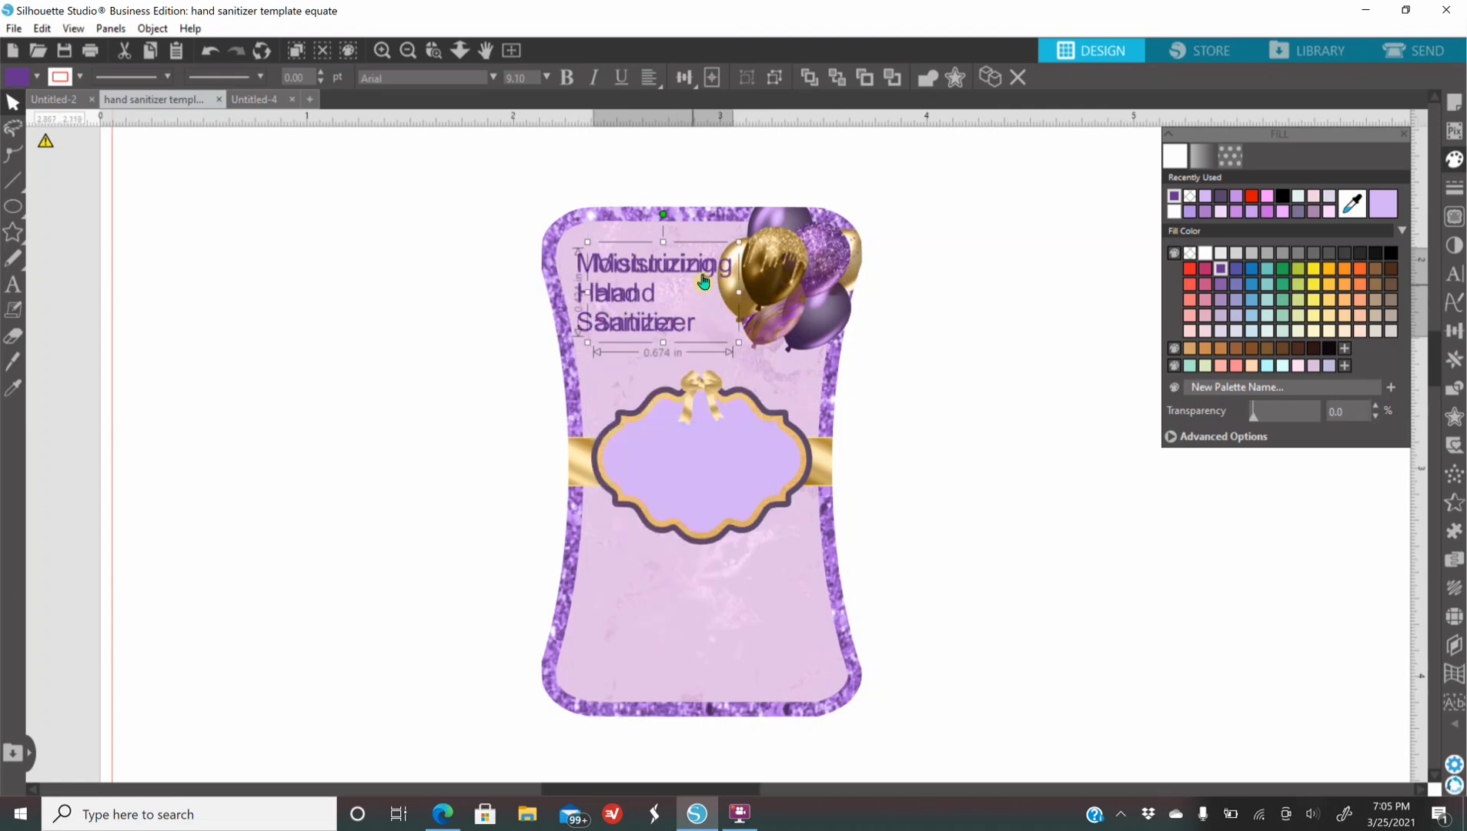
left_click_drag(722, 279, 455, 373)
Step: Replace the copied text with "*Moisturizers leave" and "hands feeling smooth" on two lines and place it on the label below the frame
right_click(450, 372)
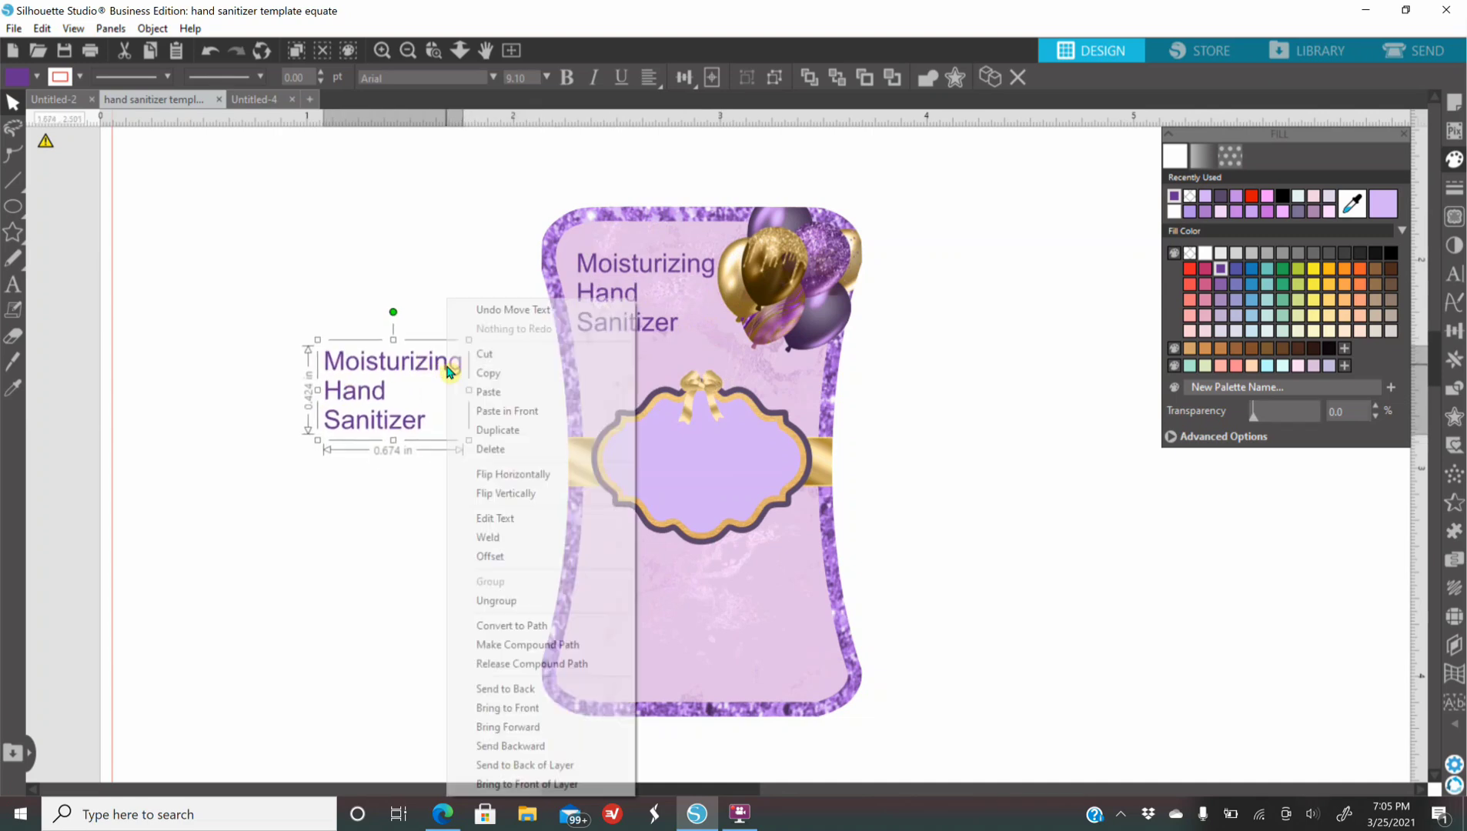
left_click(508, 518)
left_click_drag(322, 406, 314, 338)
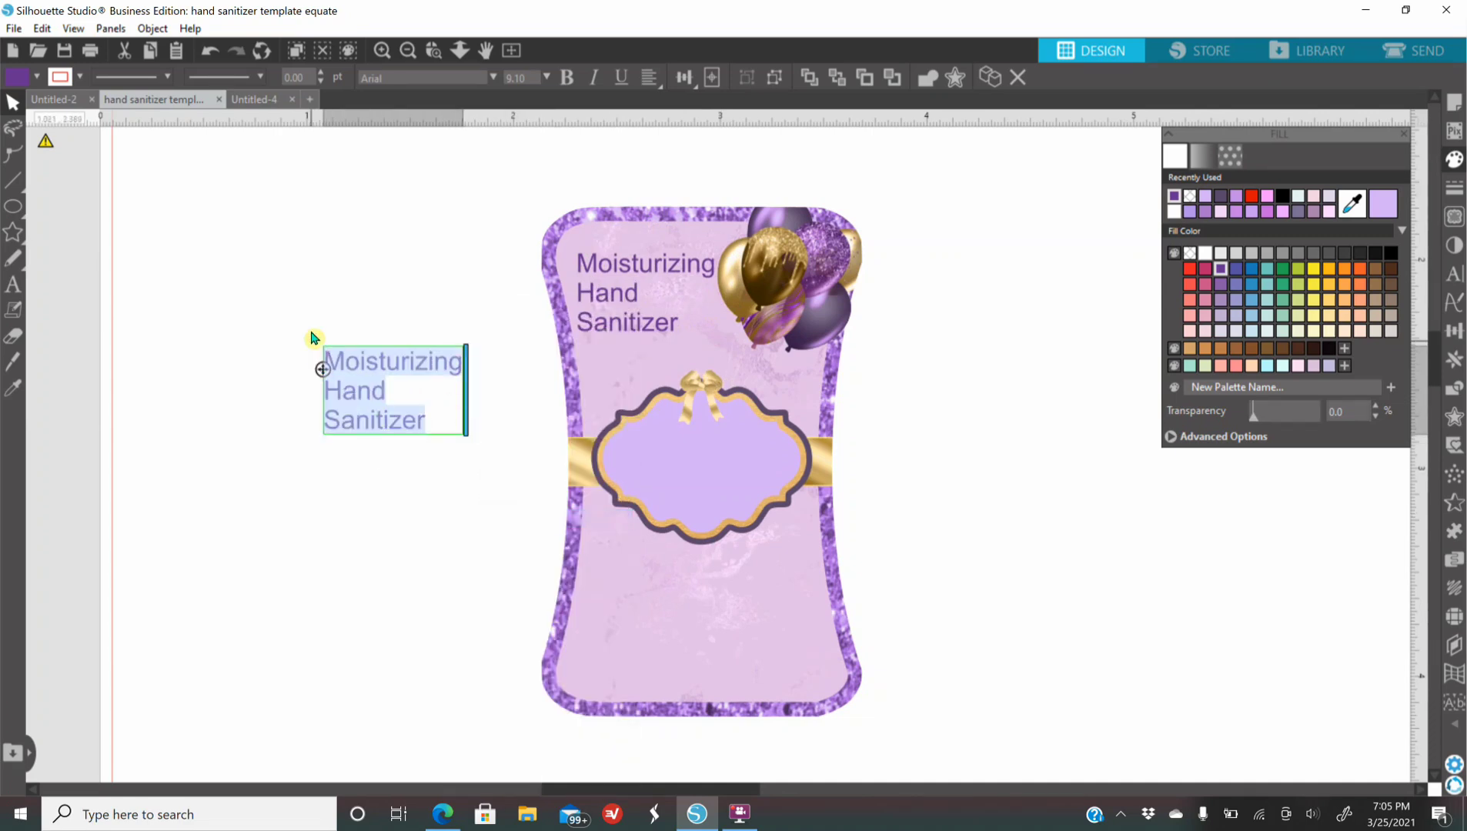
key("Delete")
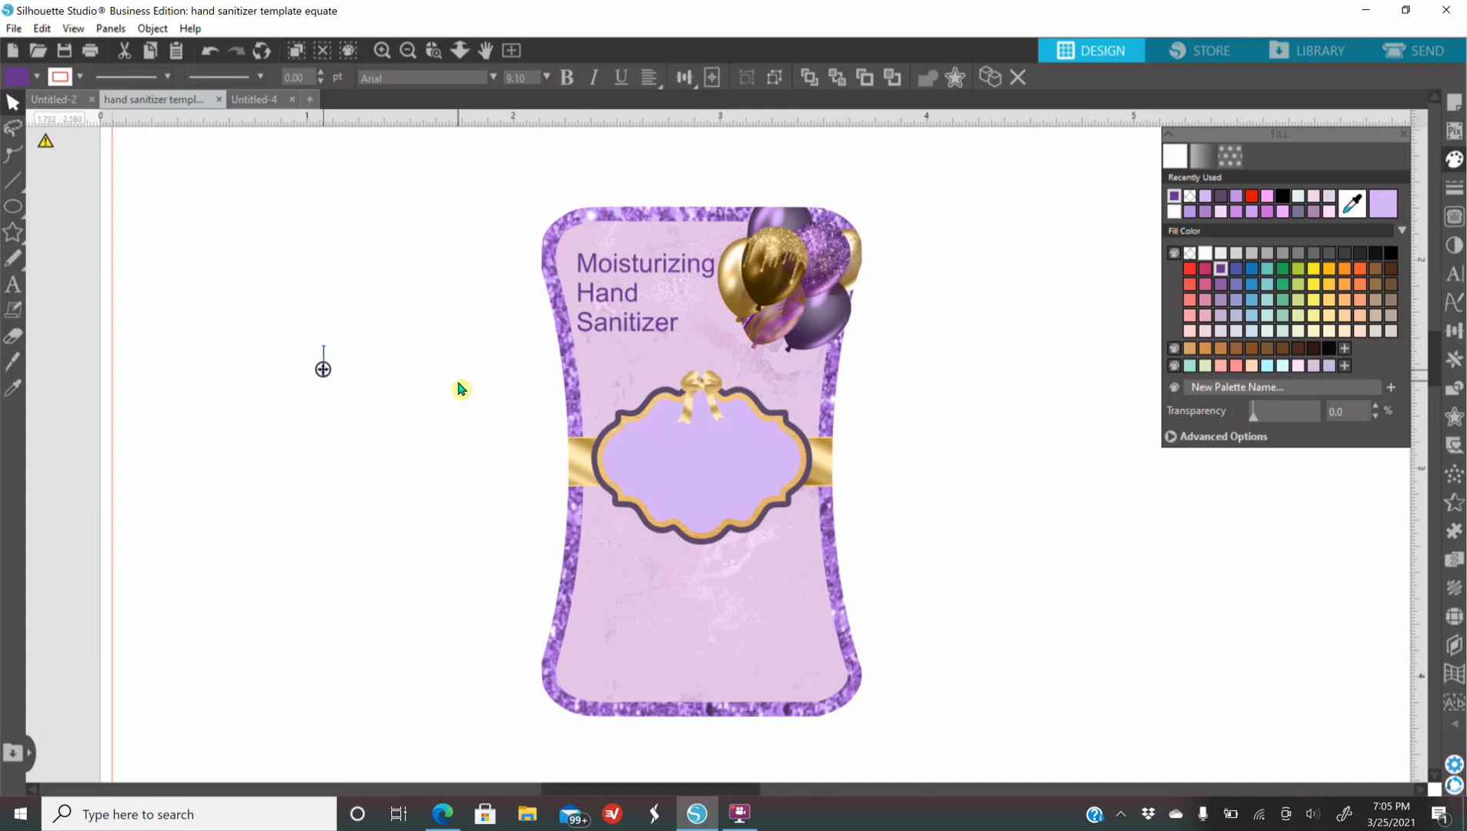
type("*Moist")
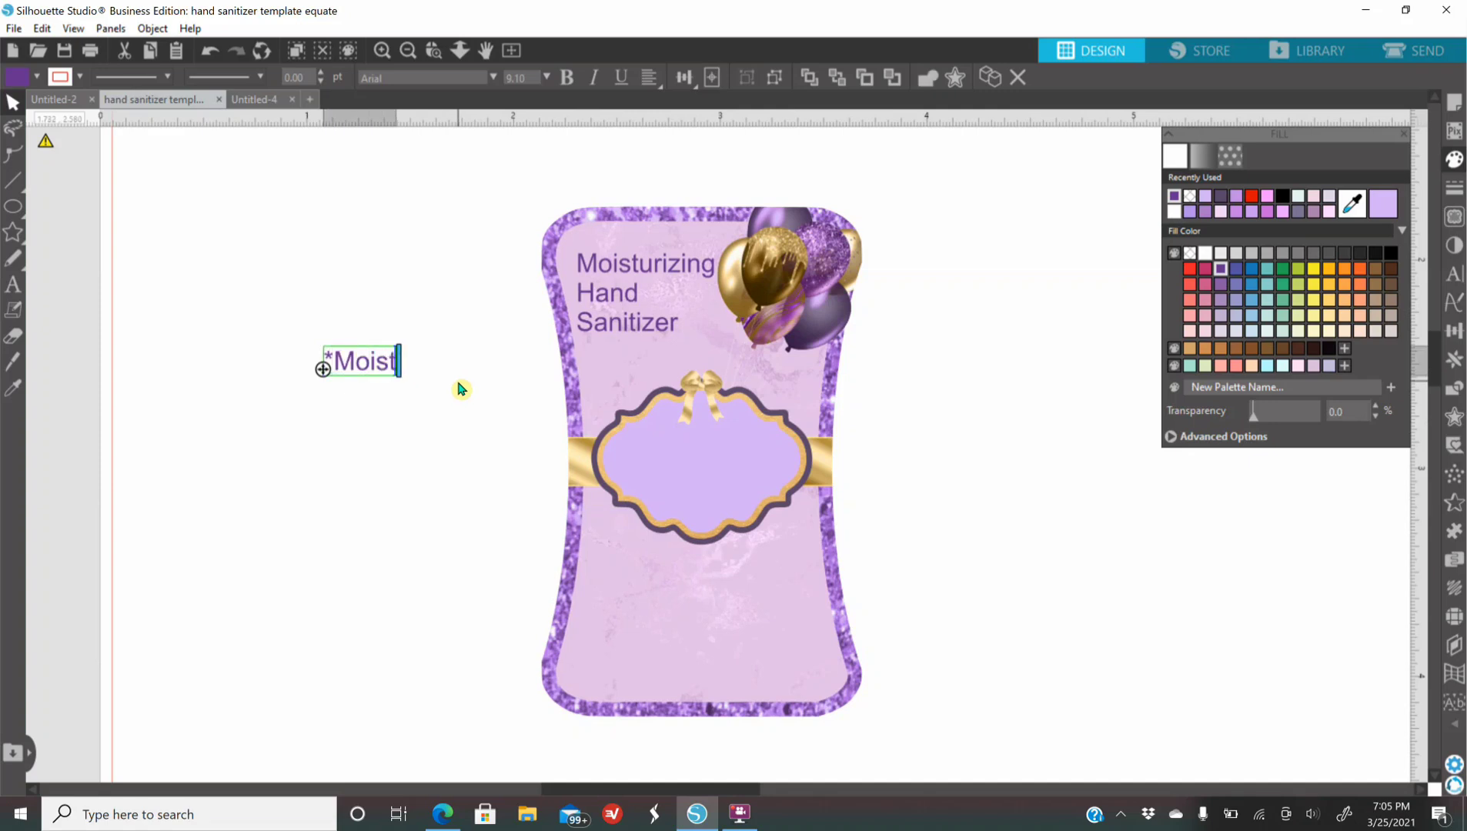
type("urizers leave")
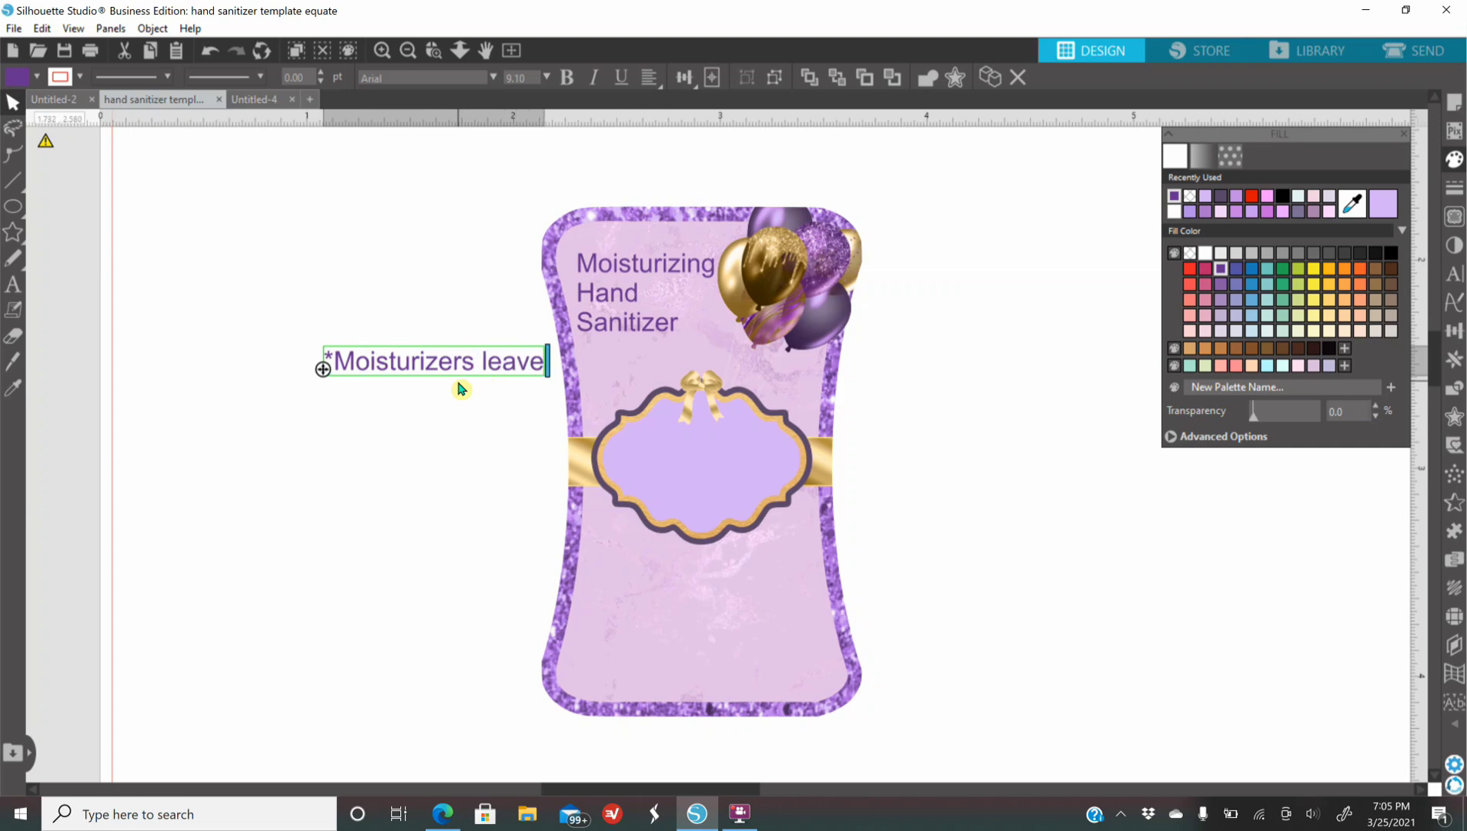
key("Return")
type("hands feeling smooth")
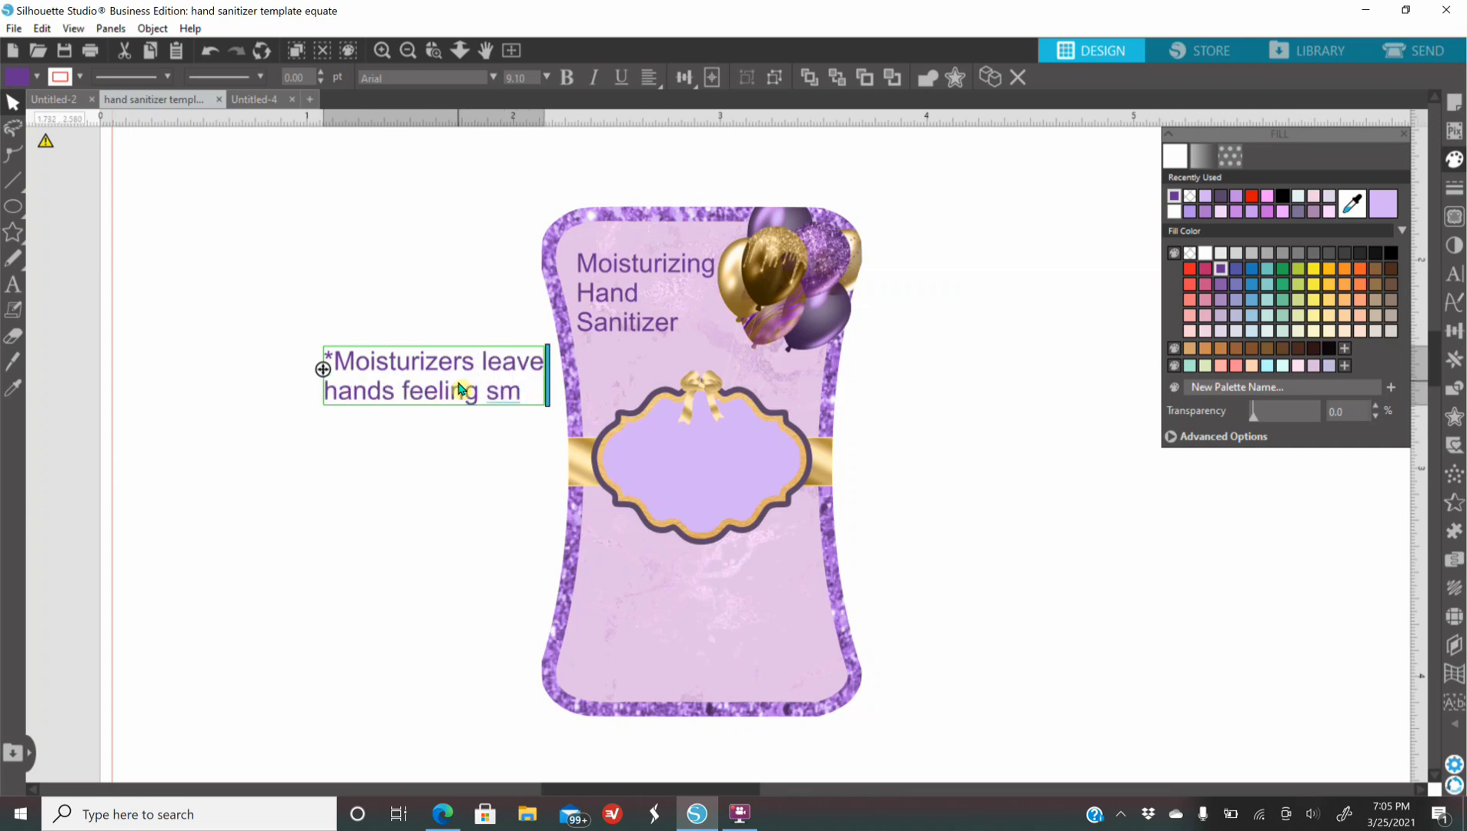
left_click(438, 515)
left_click_drag(393, 394, 648, 633)
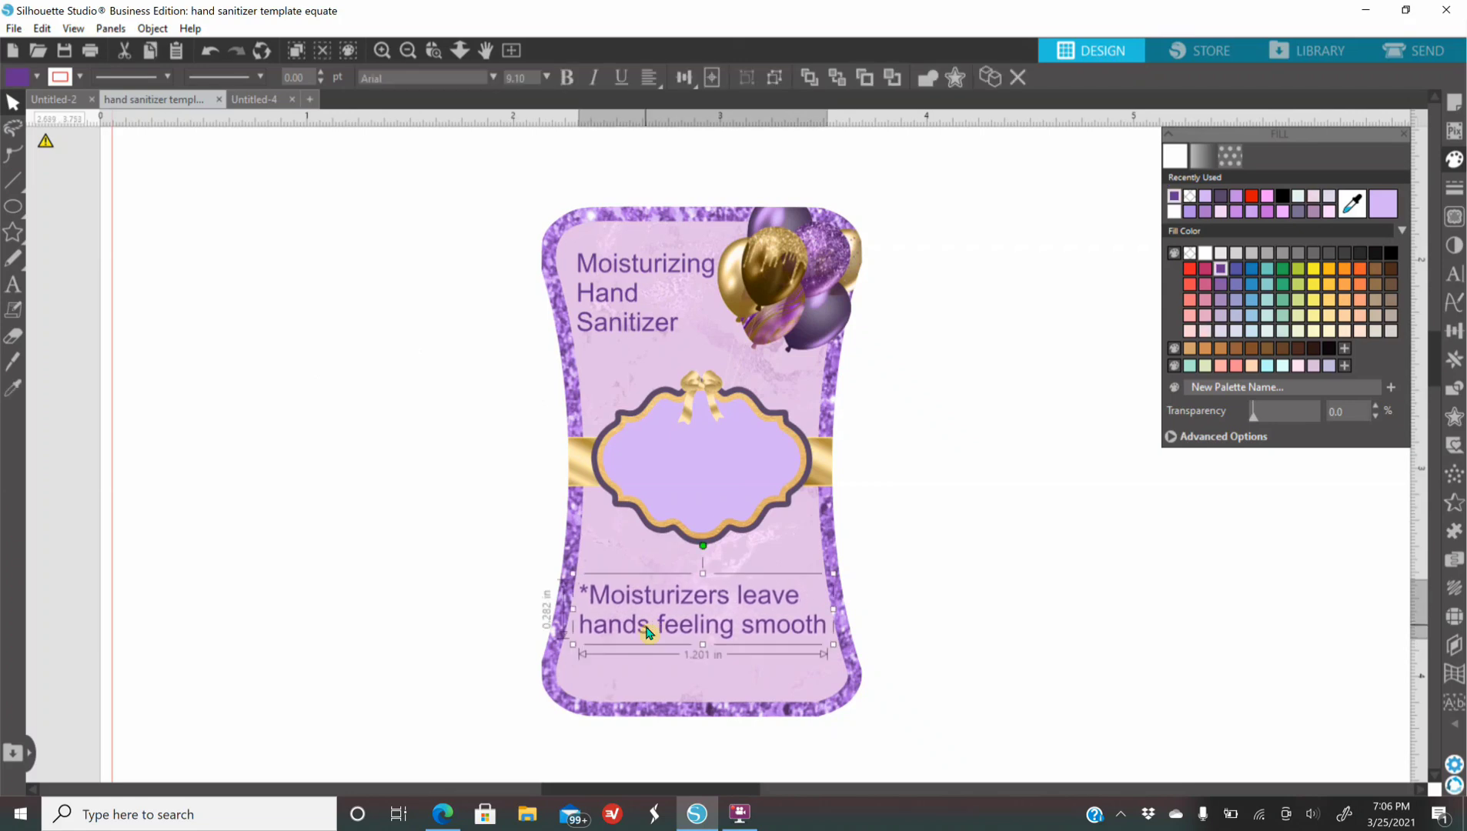
Step: Fill the "*Moisturizers leave hands feeling smooth" text with white and set its font to Berlin Sans FB Demi
left_click(1175, 212)
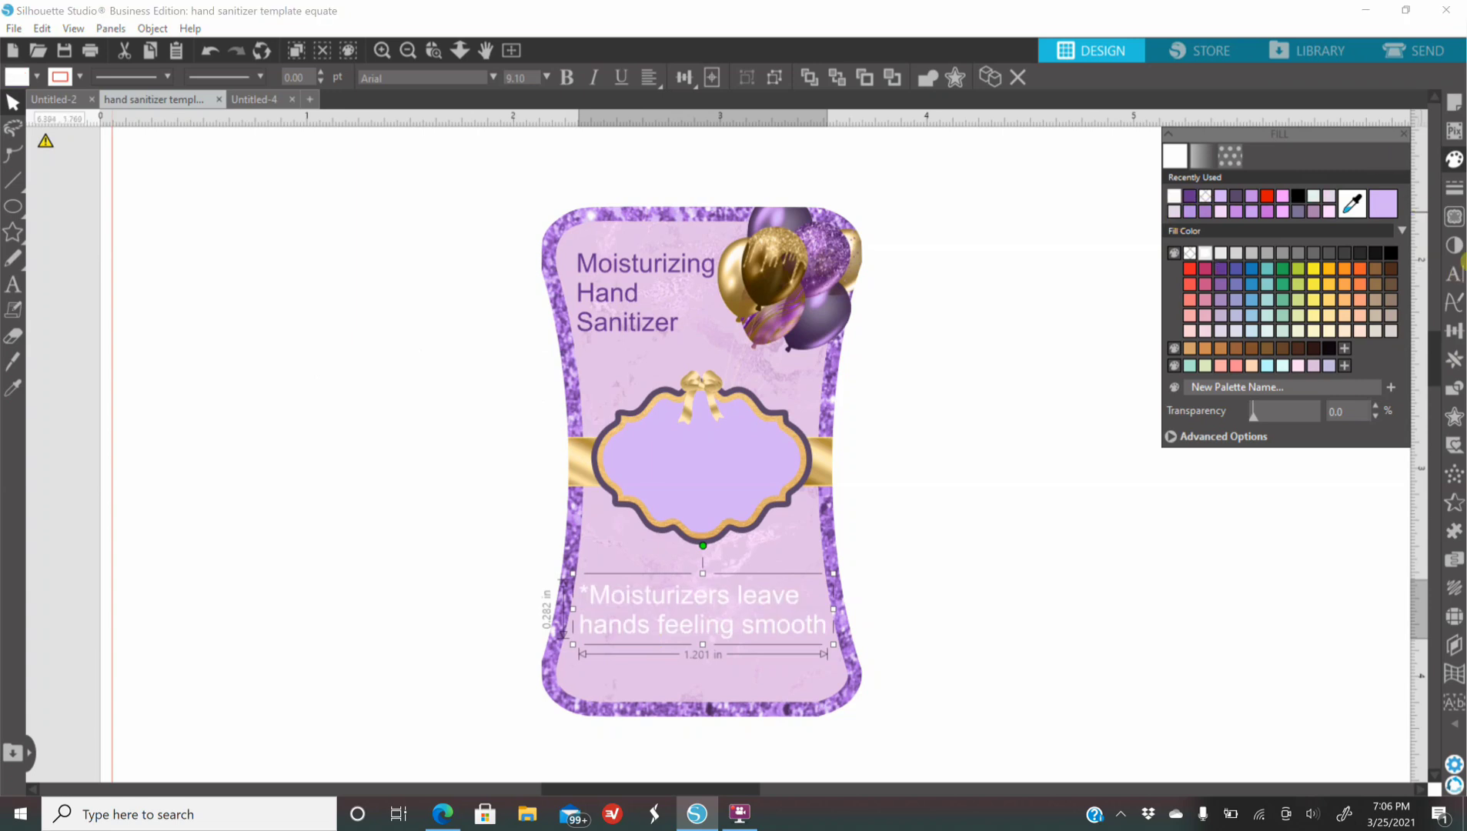
left_click(1453, 275)
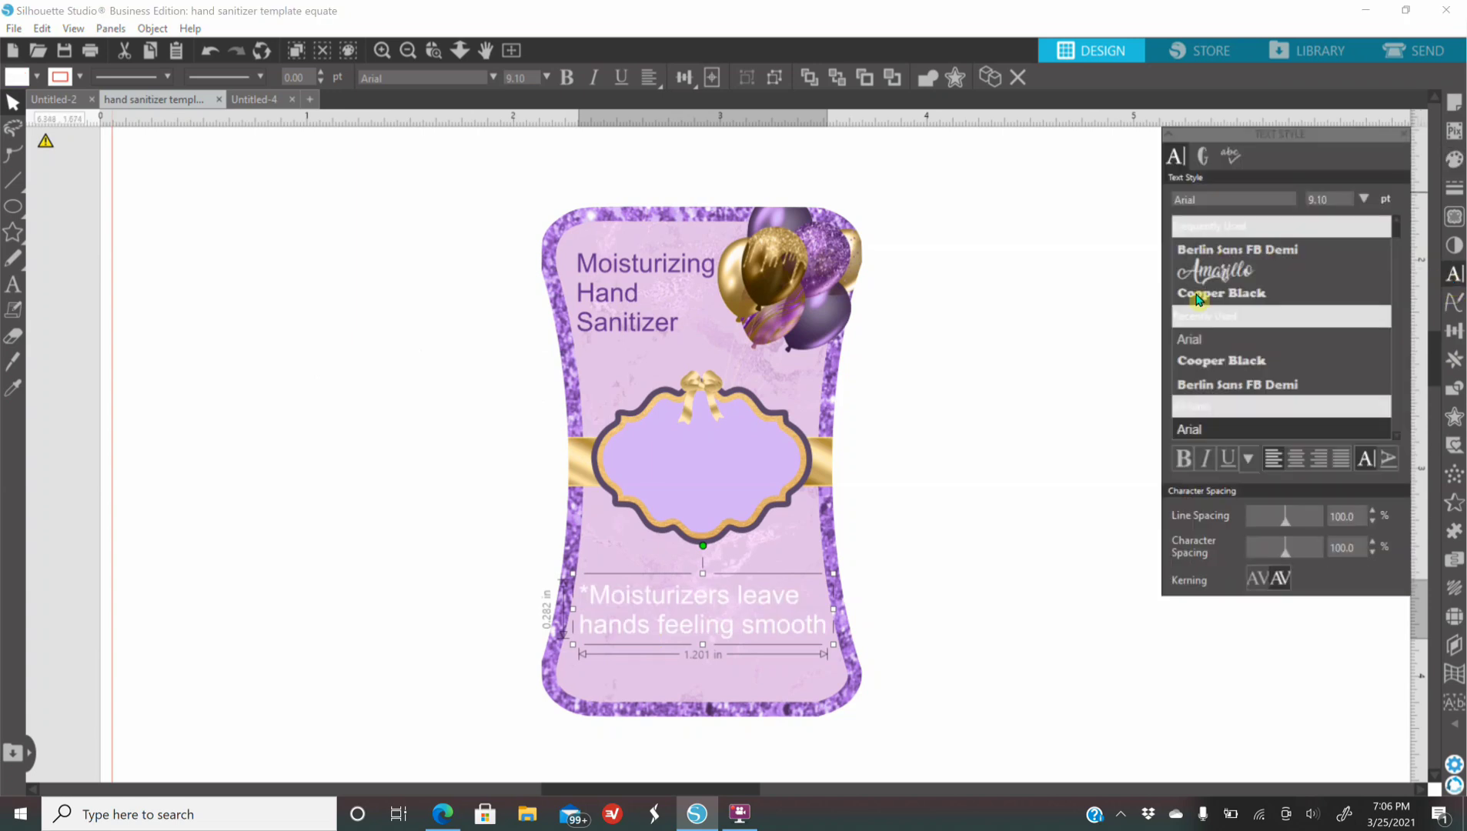
left_click(1239, 370)
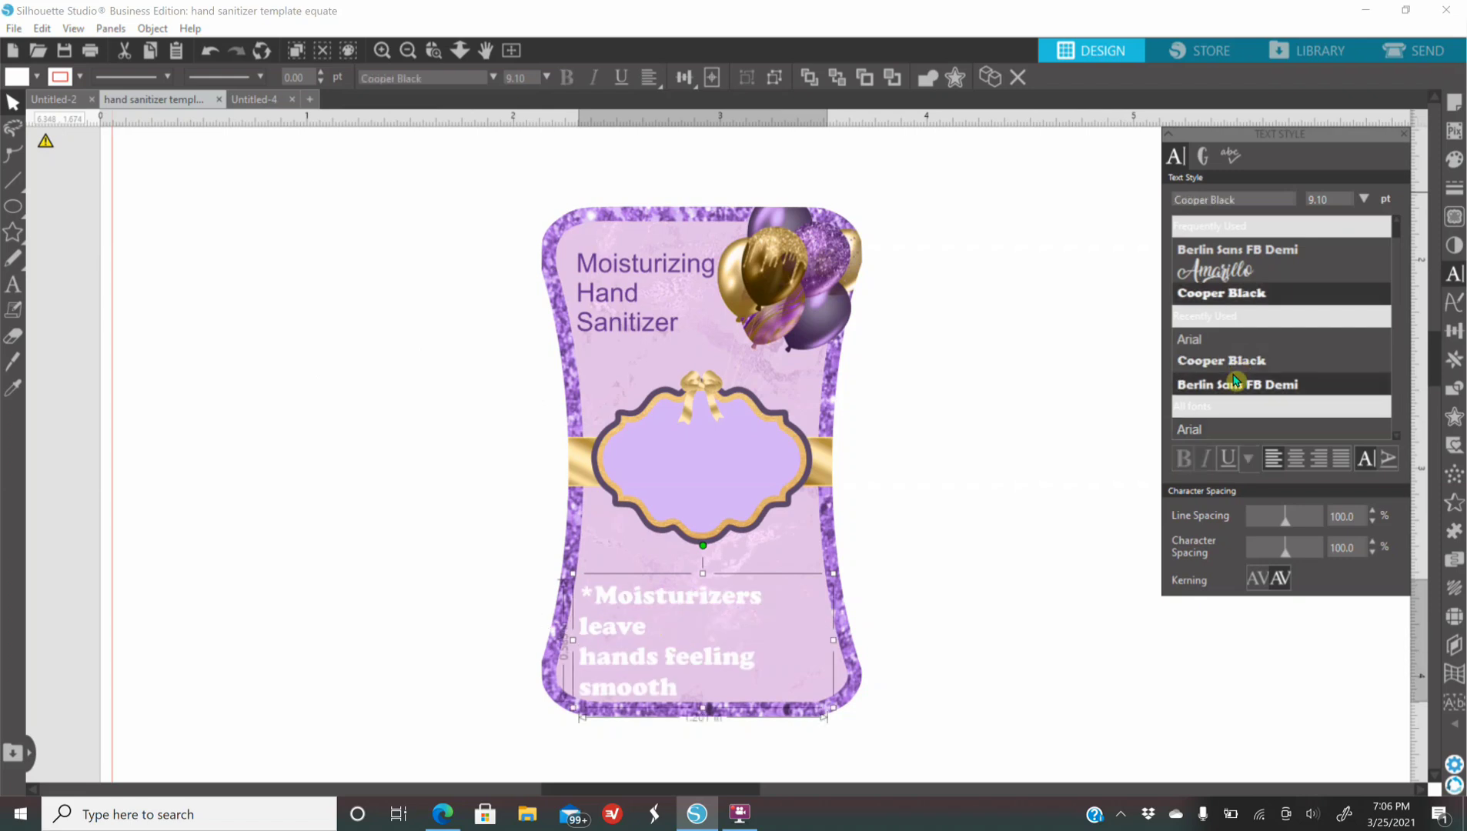
left_click(1235, 382)
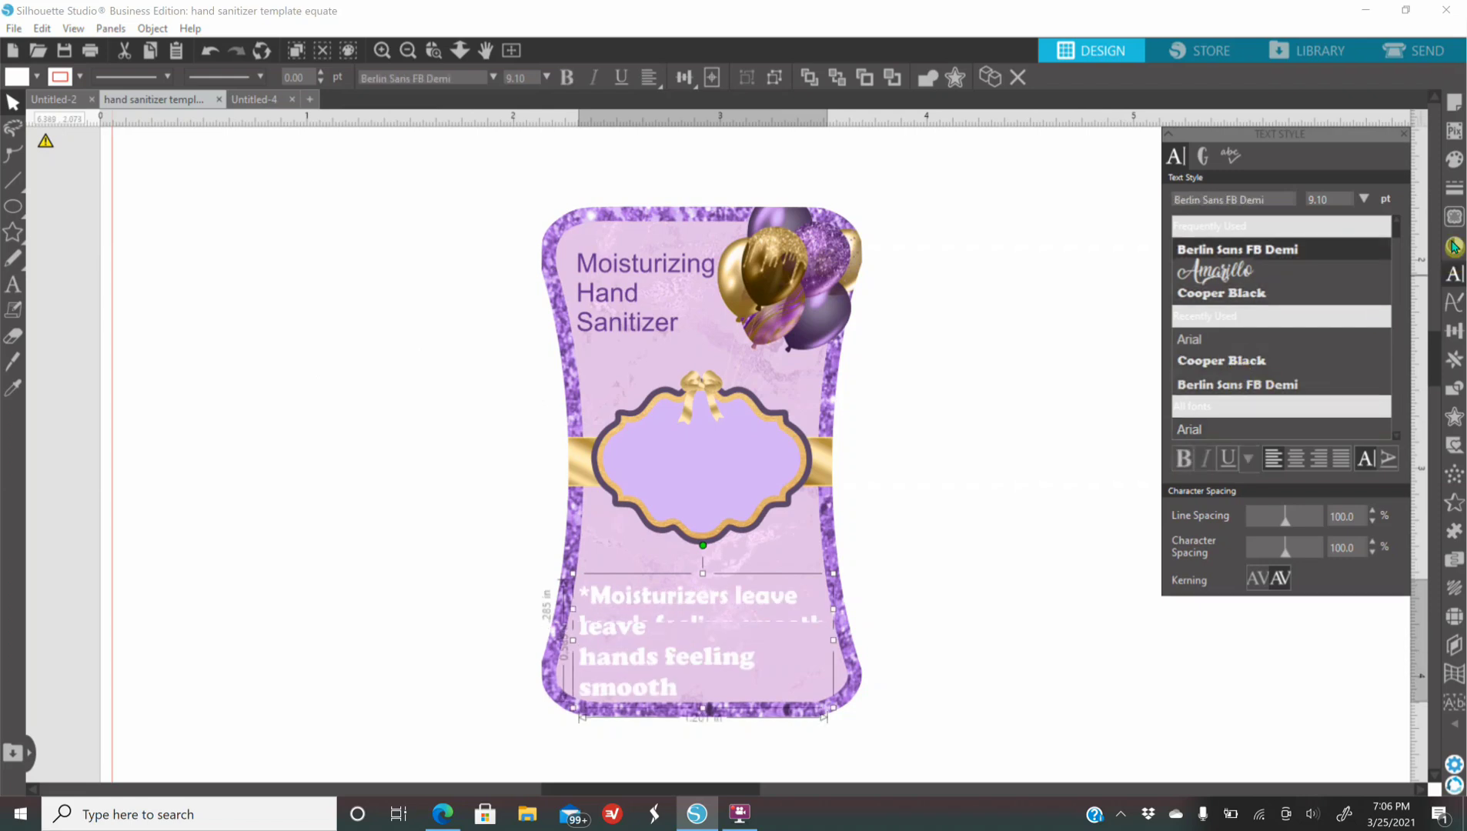
Step: Give the white "*Moisturizers leave hands feeling smooth" text a dark purple outline with a thickness of 0.25 pt
left_click(1452, 190)
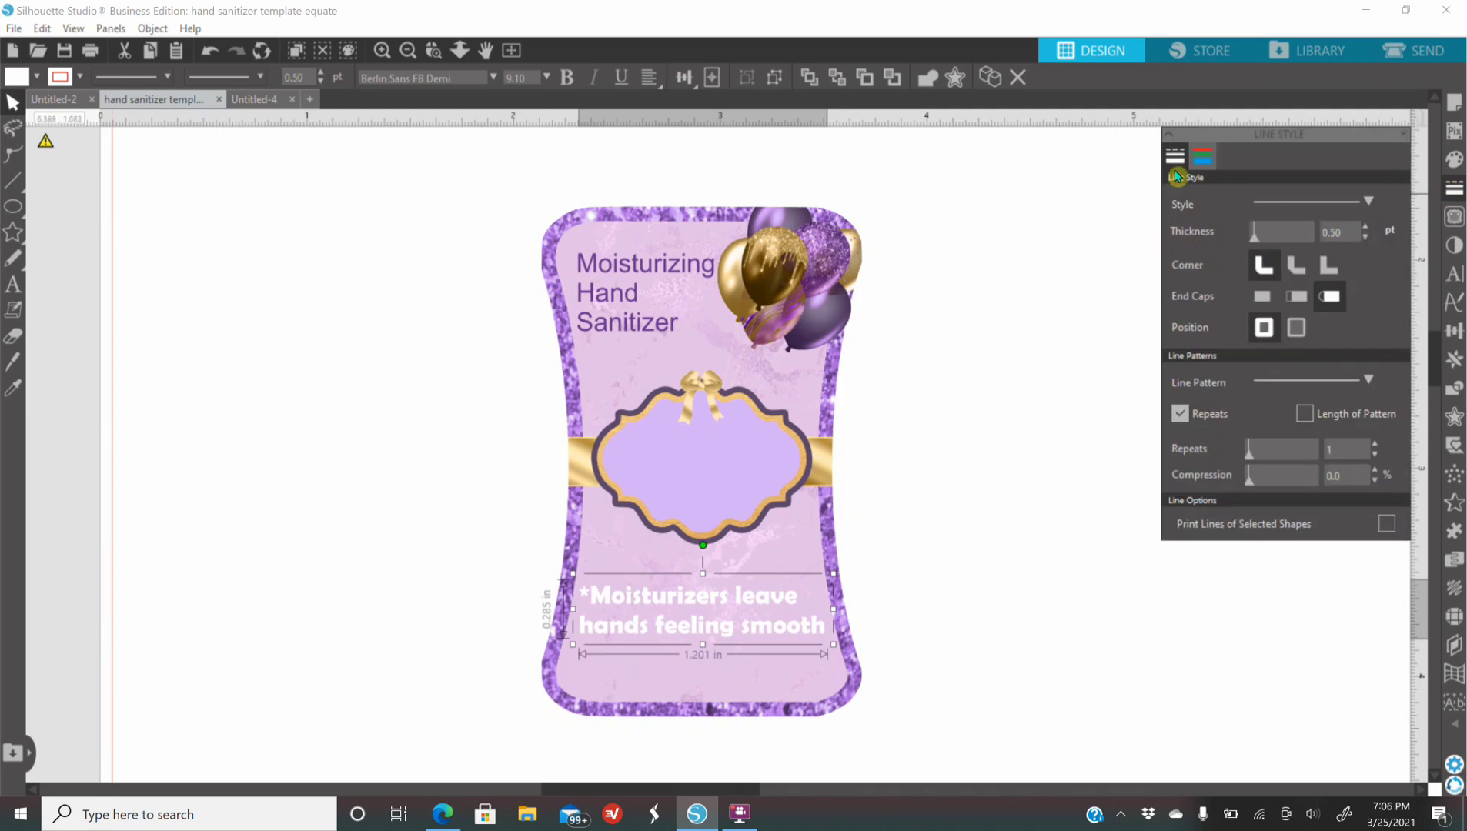
left_click(1205, 158)
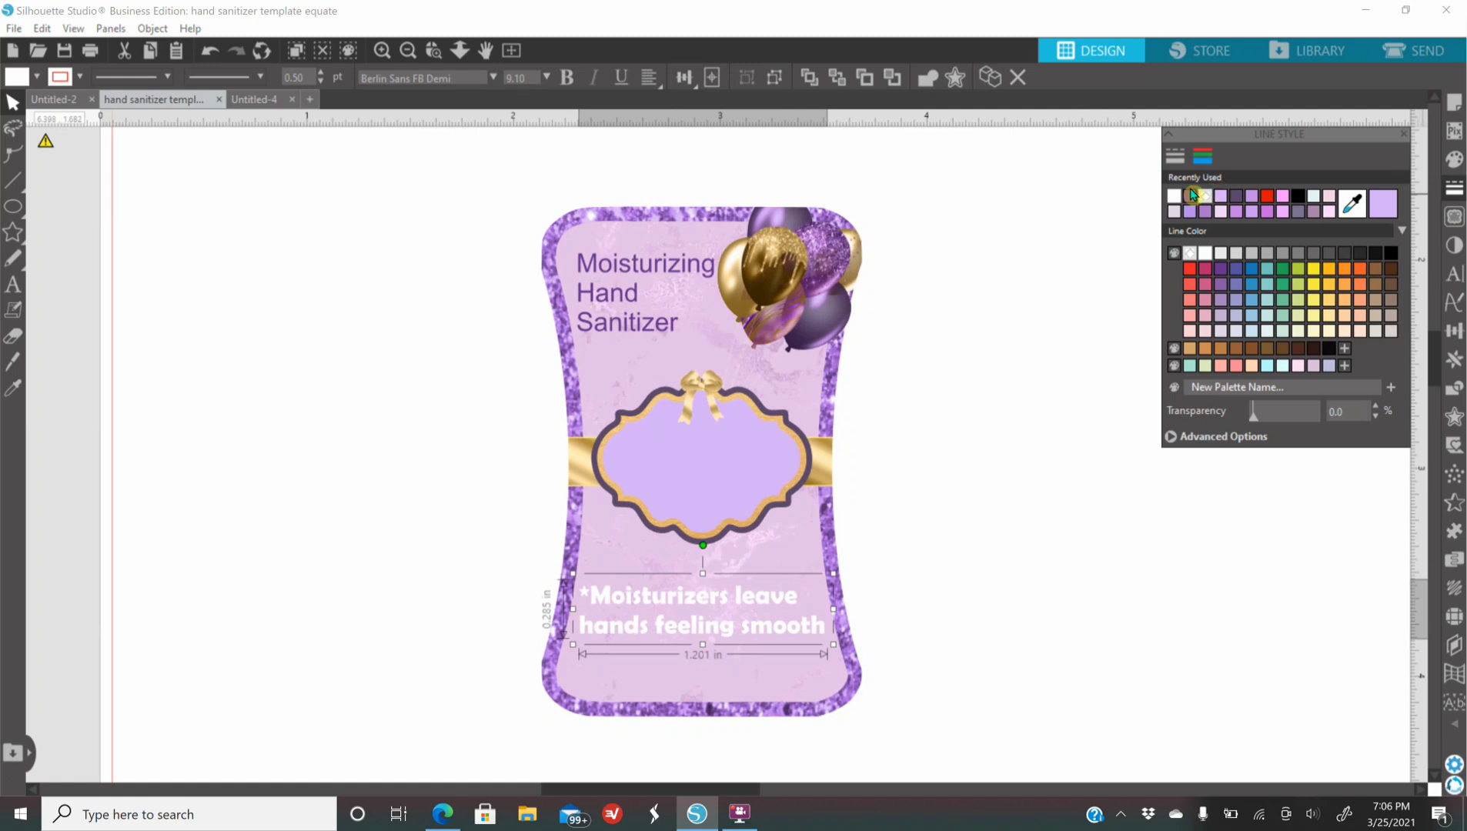
left_click(1206, 198)
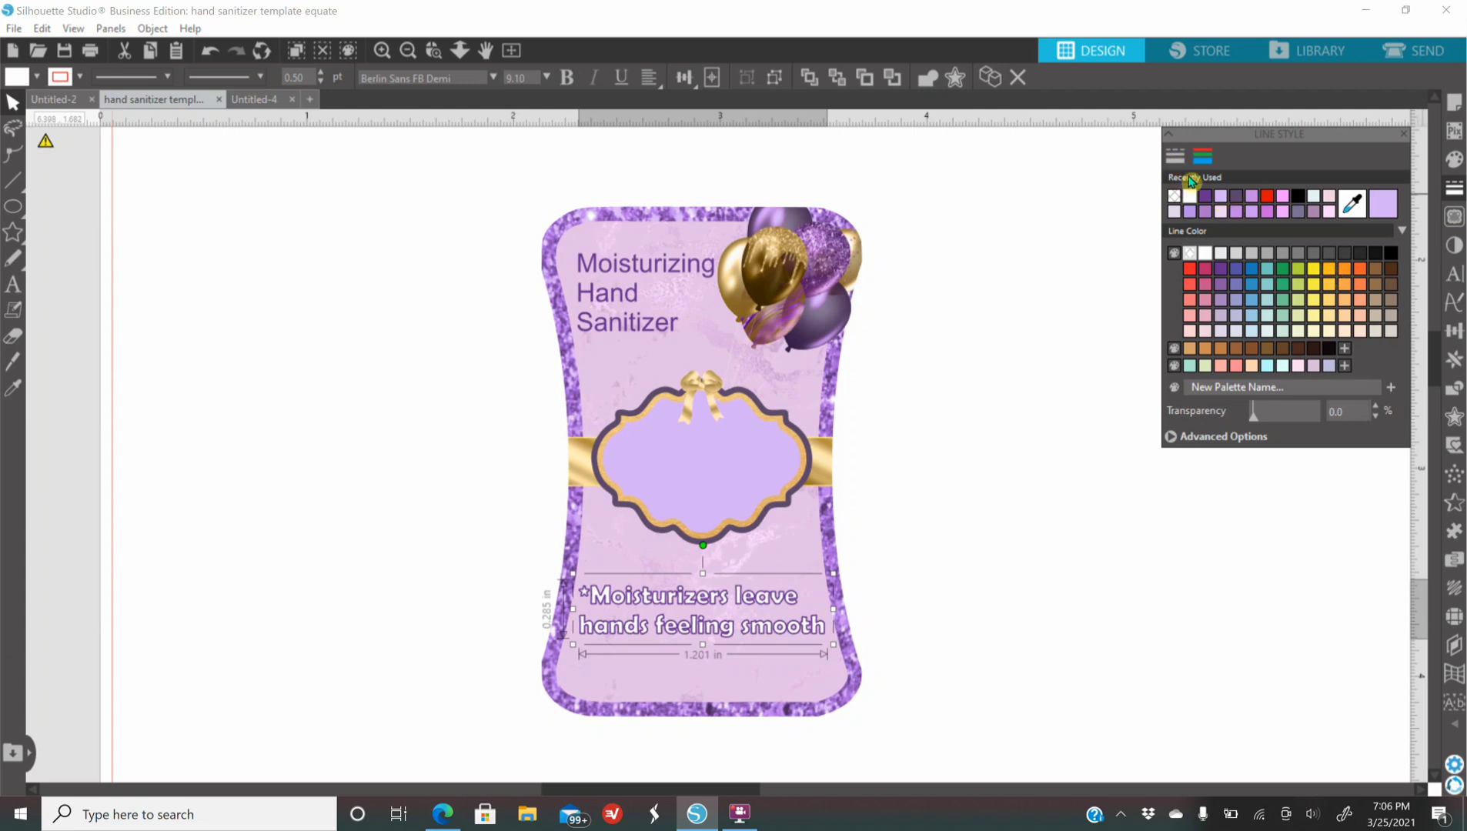
left_click(1175, 156)
left_click(1366, 239)
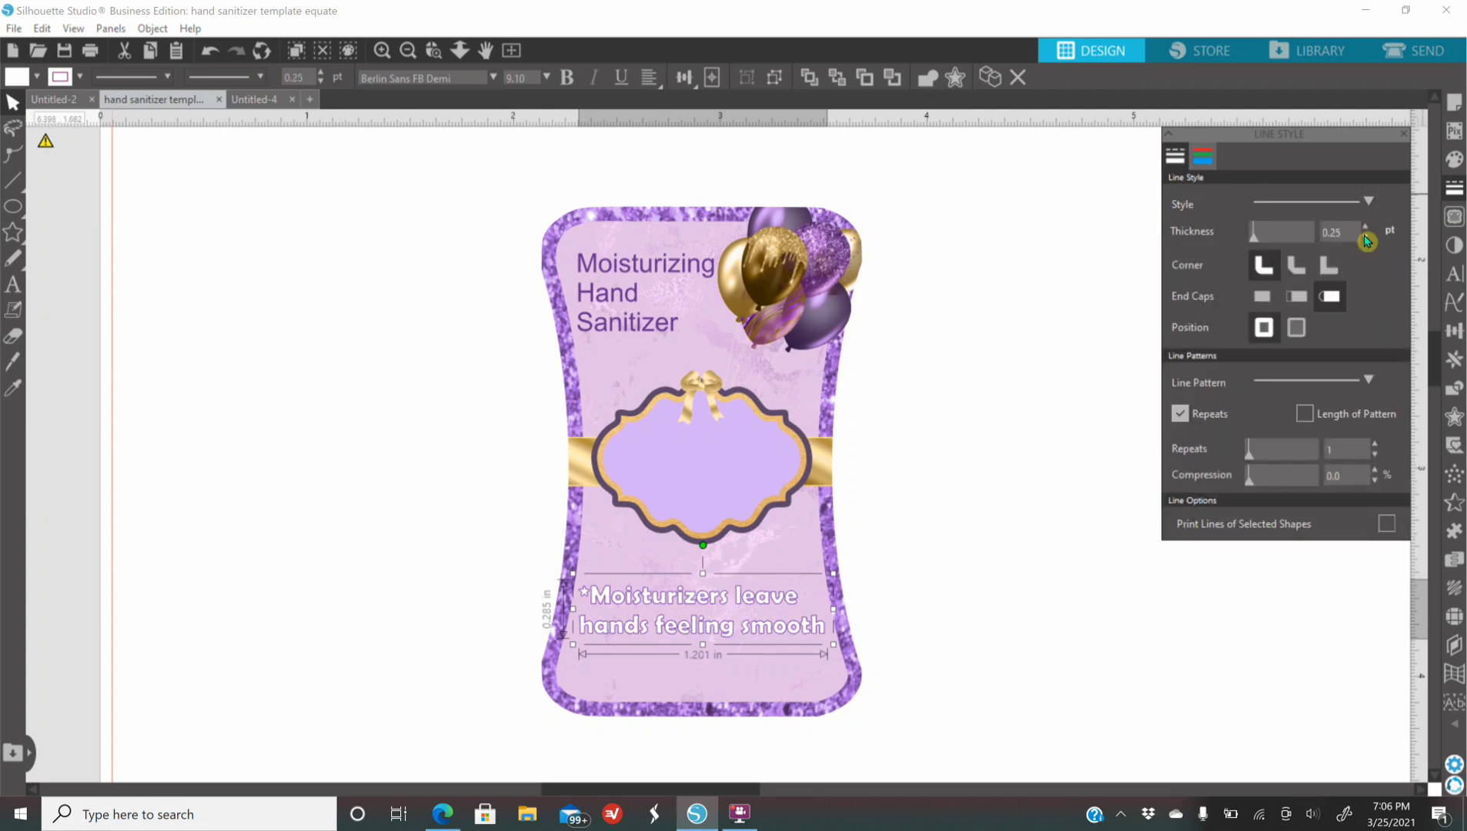
left_click(382, 55)
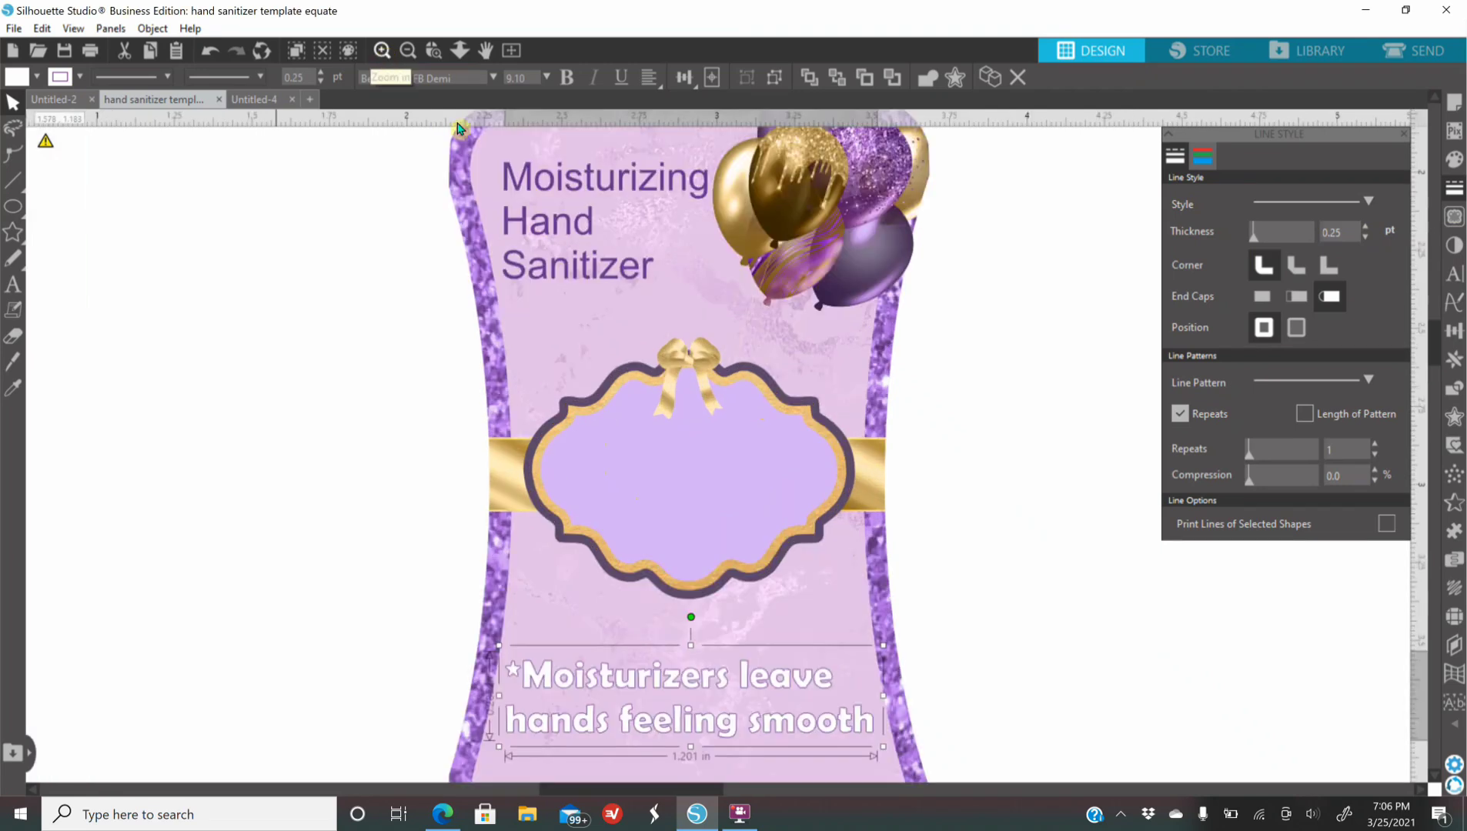
scroll(952, 498, "down", 2)
scroll(943, 496, "down", 1)
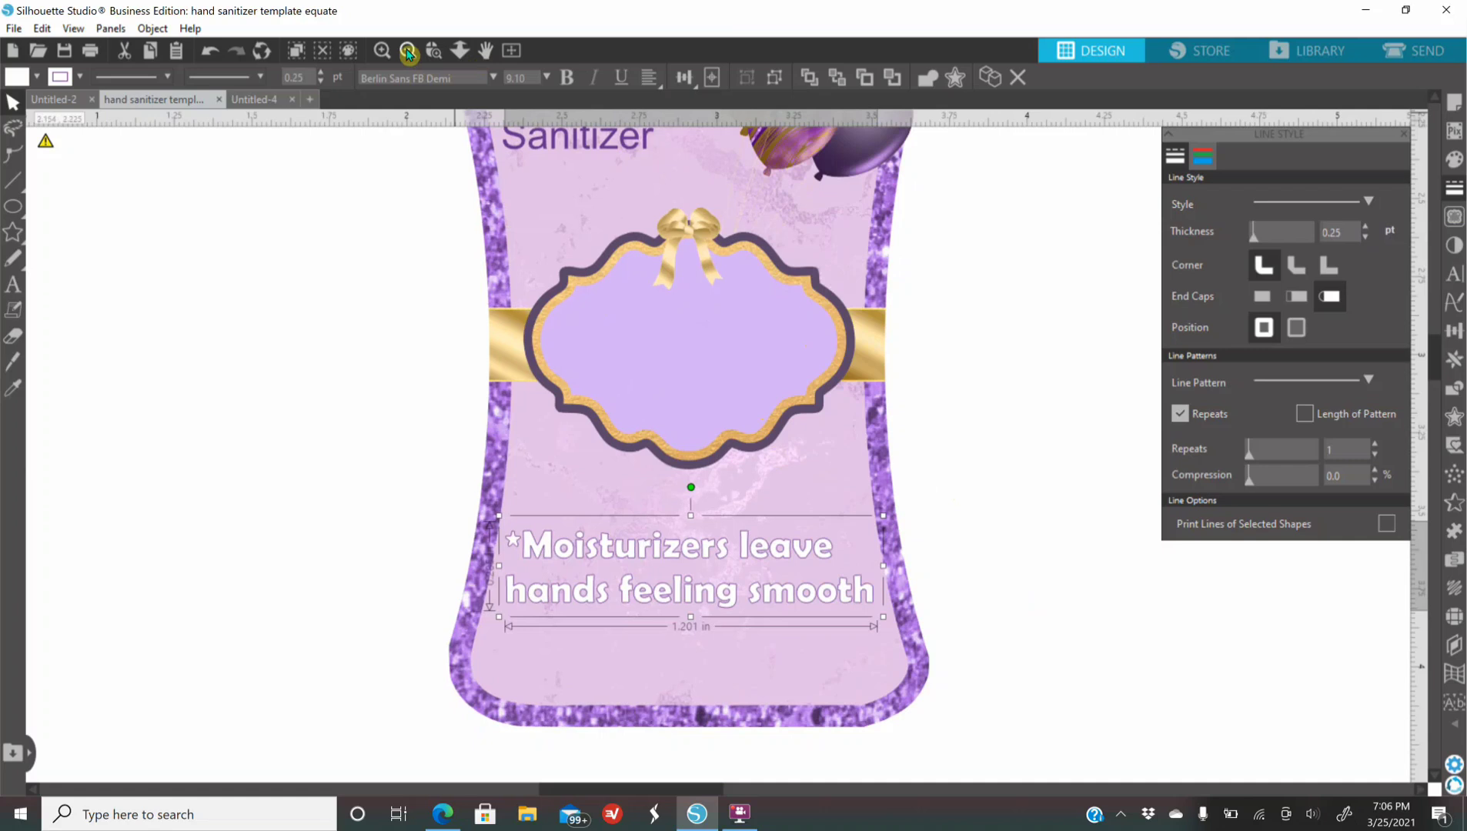
left_click(408, 51)
scroll(902, 514, "up", 2)
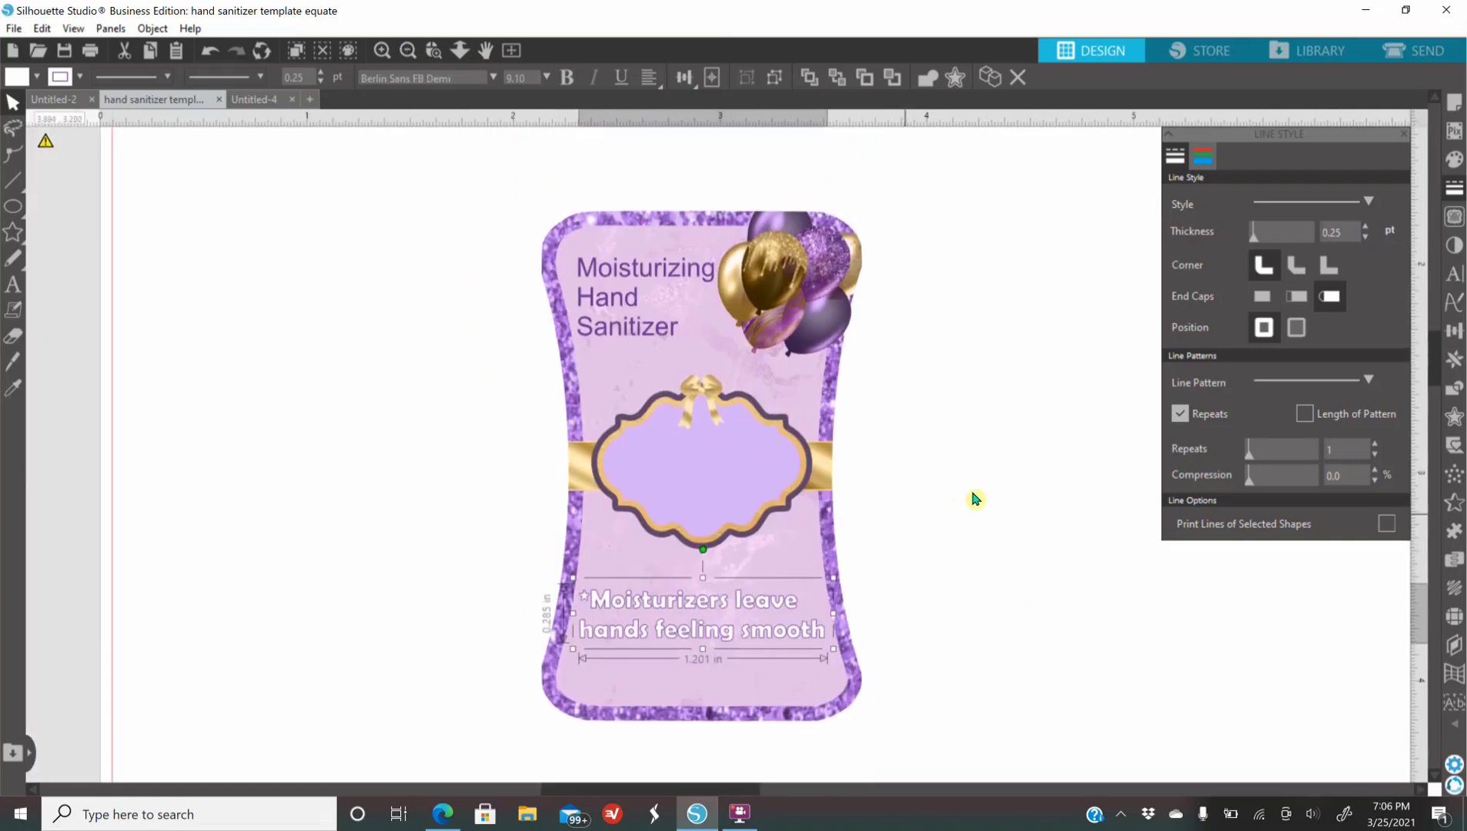
left_click(1058, 452)
Step: Duplicate the "Moisturizing Hand Sanitizer" text again and move the copy to the blank area beside the label
left_click(592, 339)
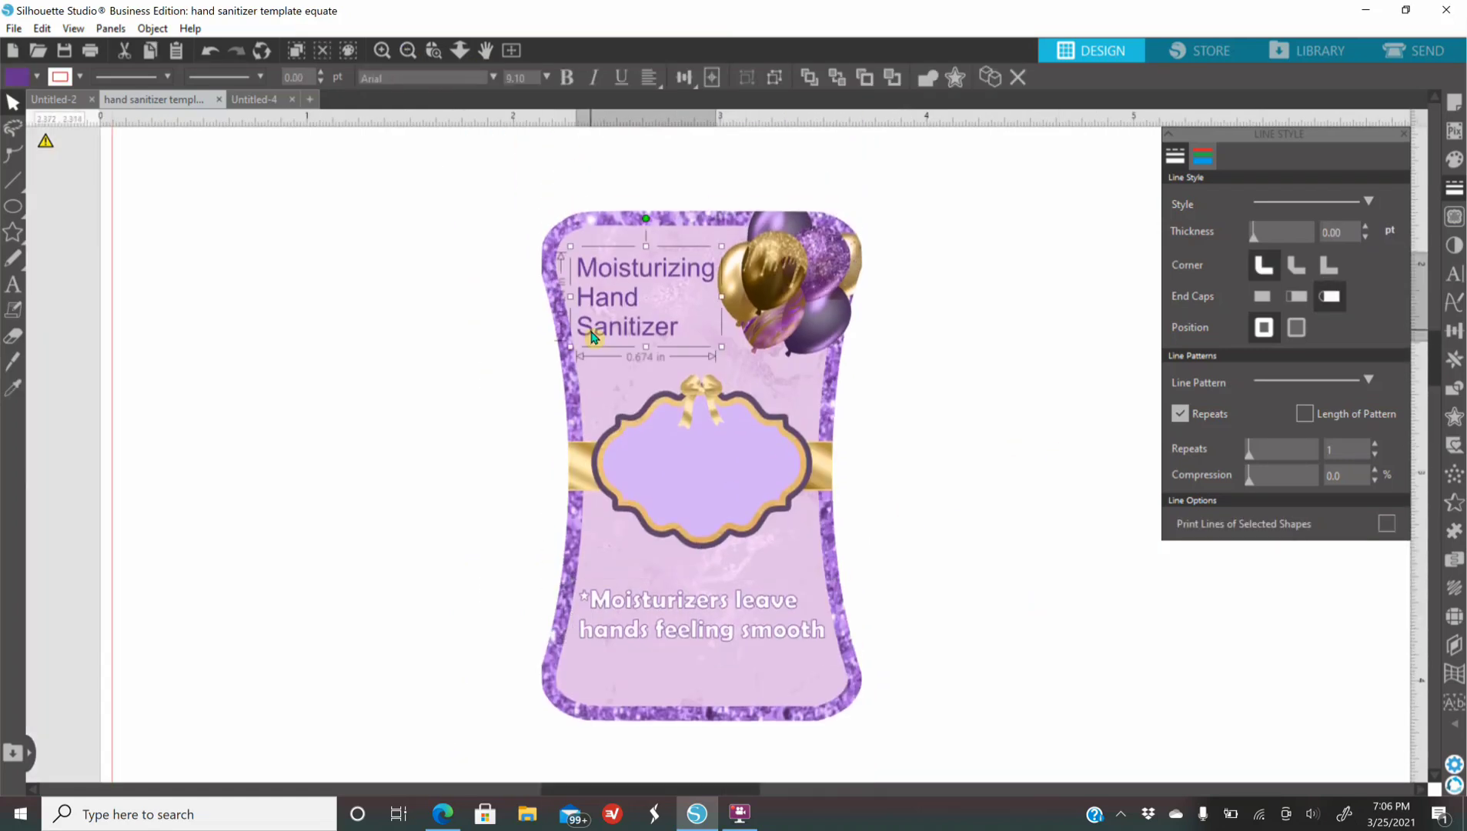
right_click(592, 339)
left_click(672, 431)
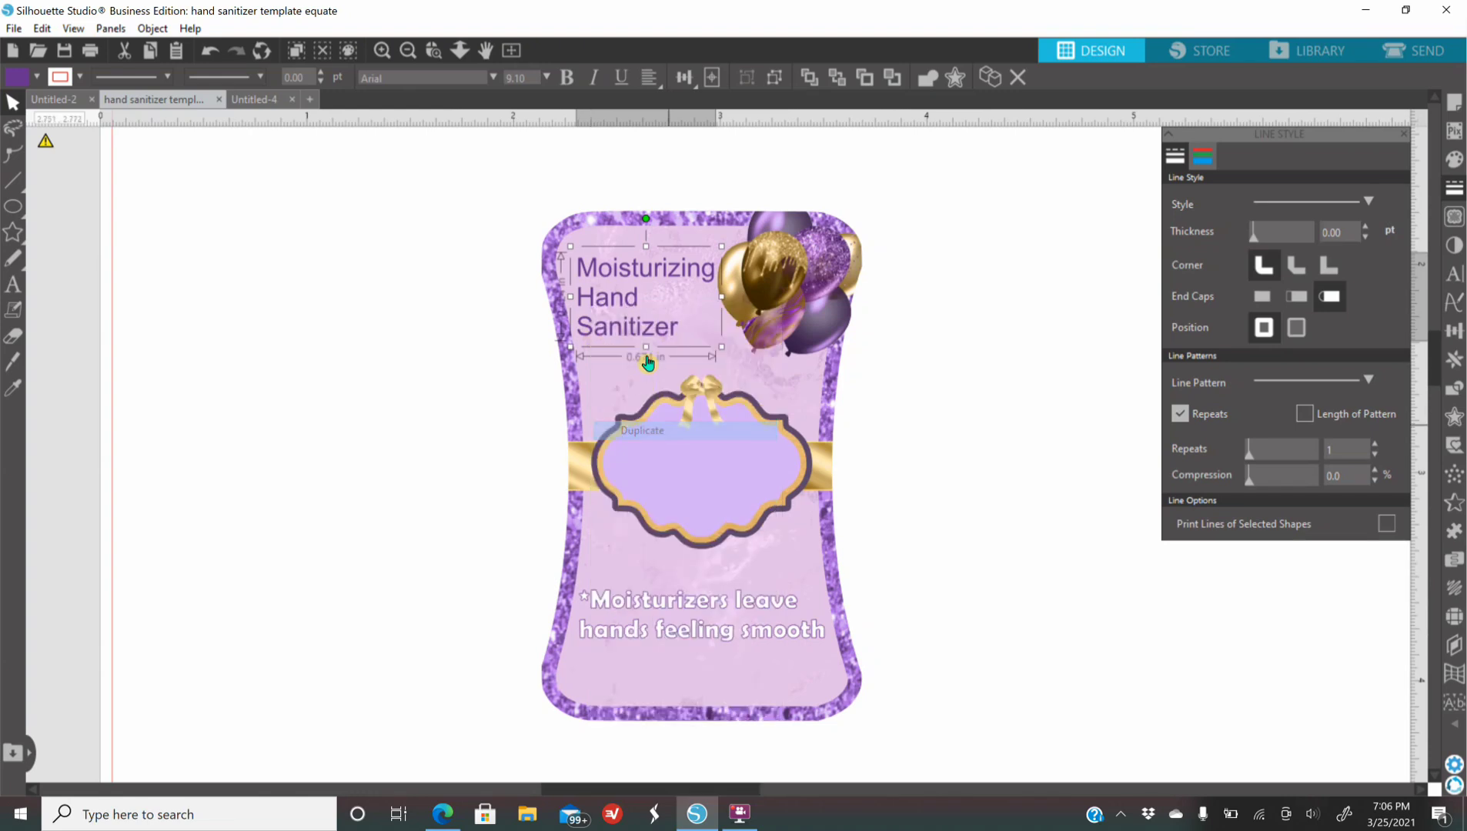
left_click_drag(671, 329, 391, 432)
Step: Replace the wording of the new text copy with "1.69FL OZ (50mL)"
right_click(391, 432)
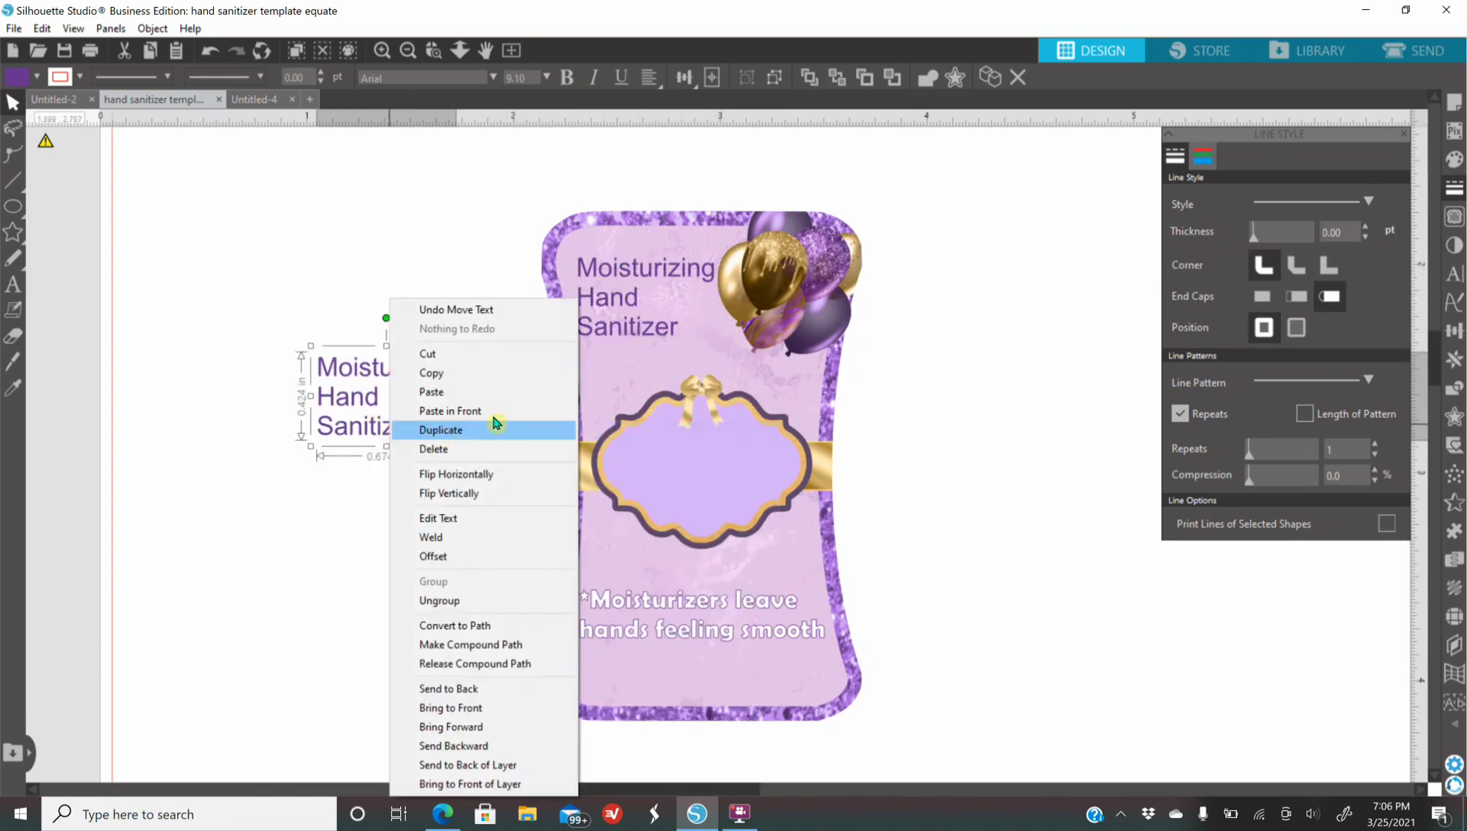
left_click(481, 518)
key("ctrl+a")
type("1.69FL OX")
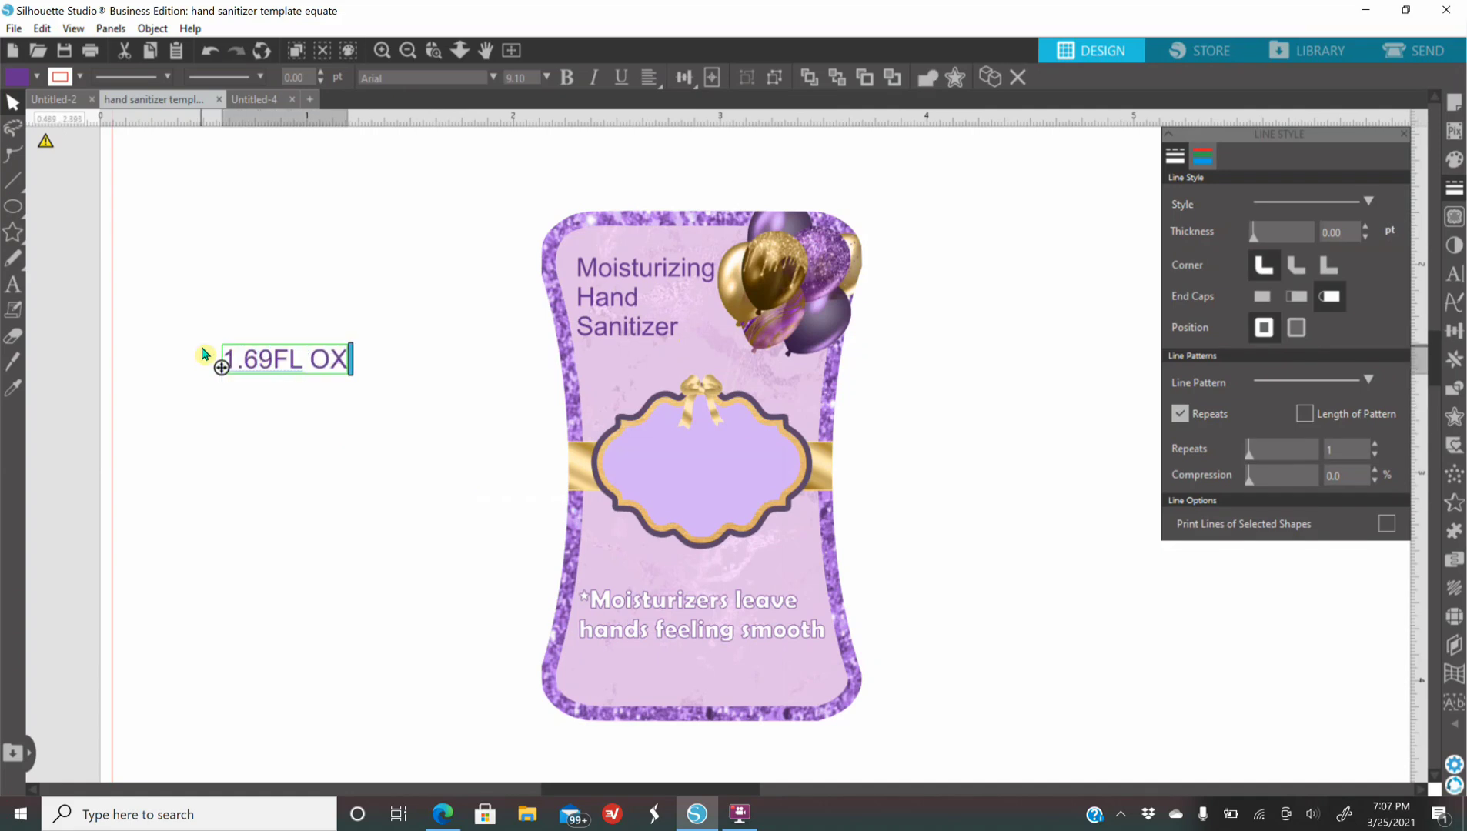
key("BackSpace")
type("Z (")
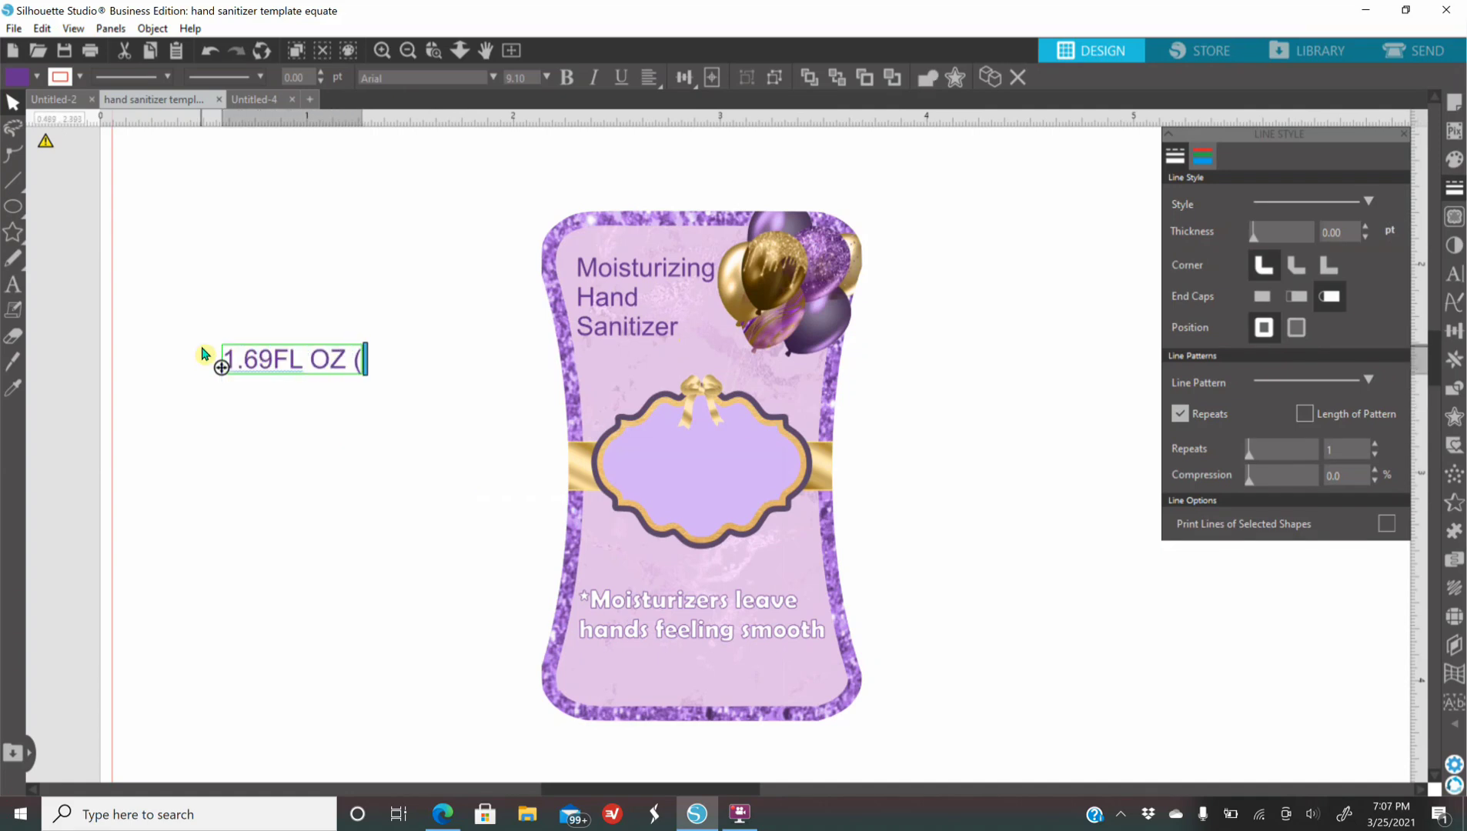
type("50mL")
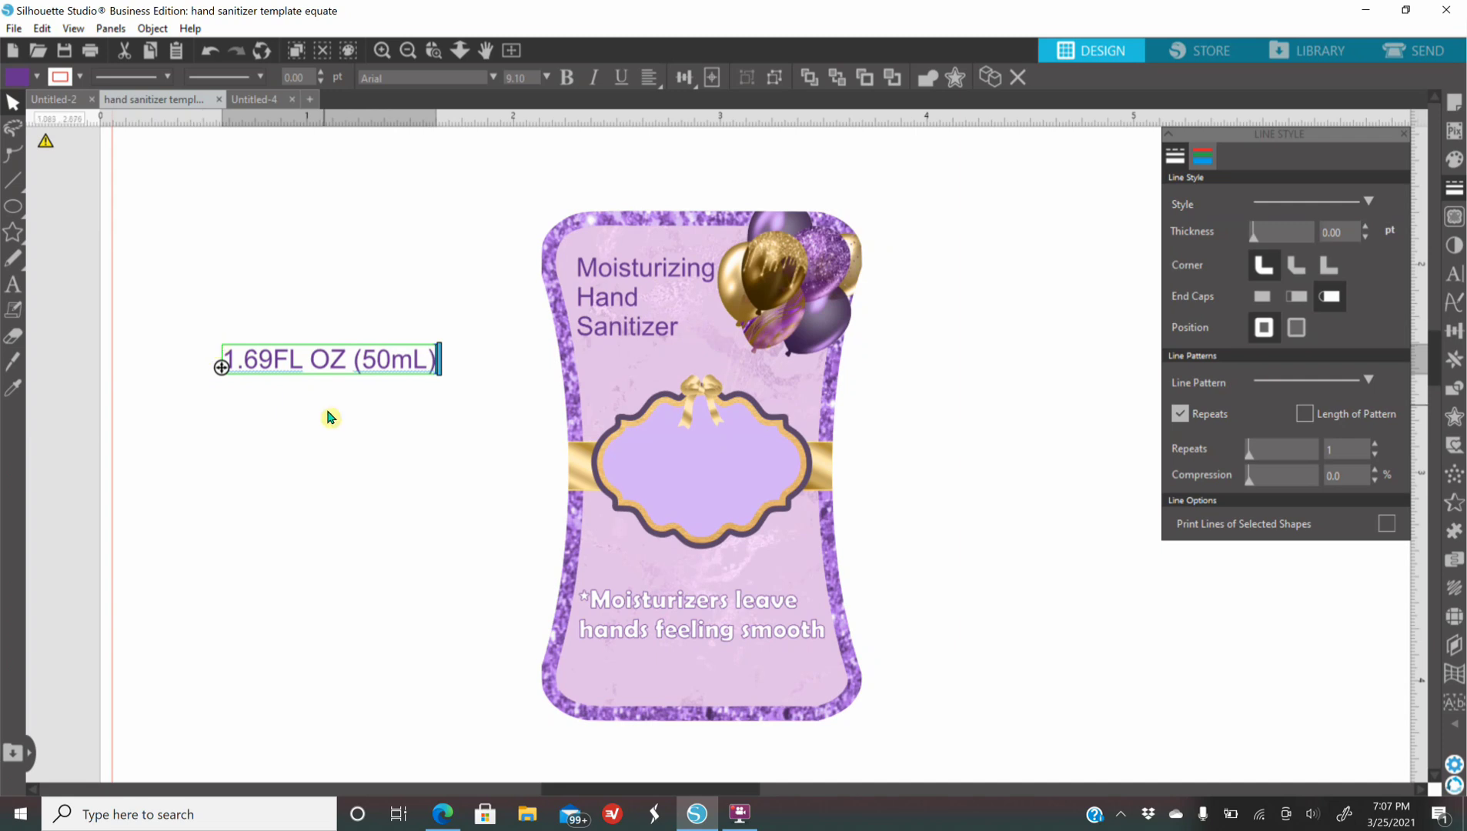
left_click(329, 418)
Step: Group the label artwork together with its frame, balloons and both text blocks
left_click(789, 346)
left_click_drag(953, 701, 968, 756)
right_click(751, 615)
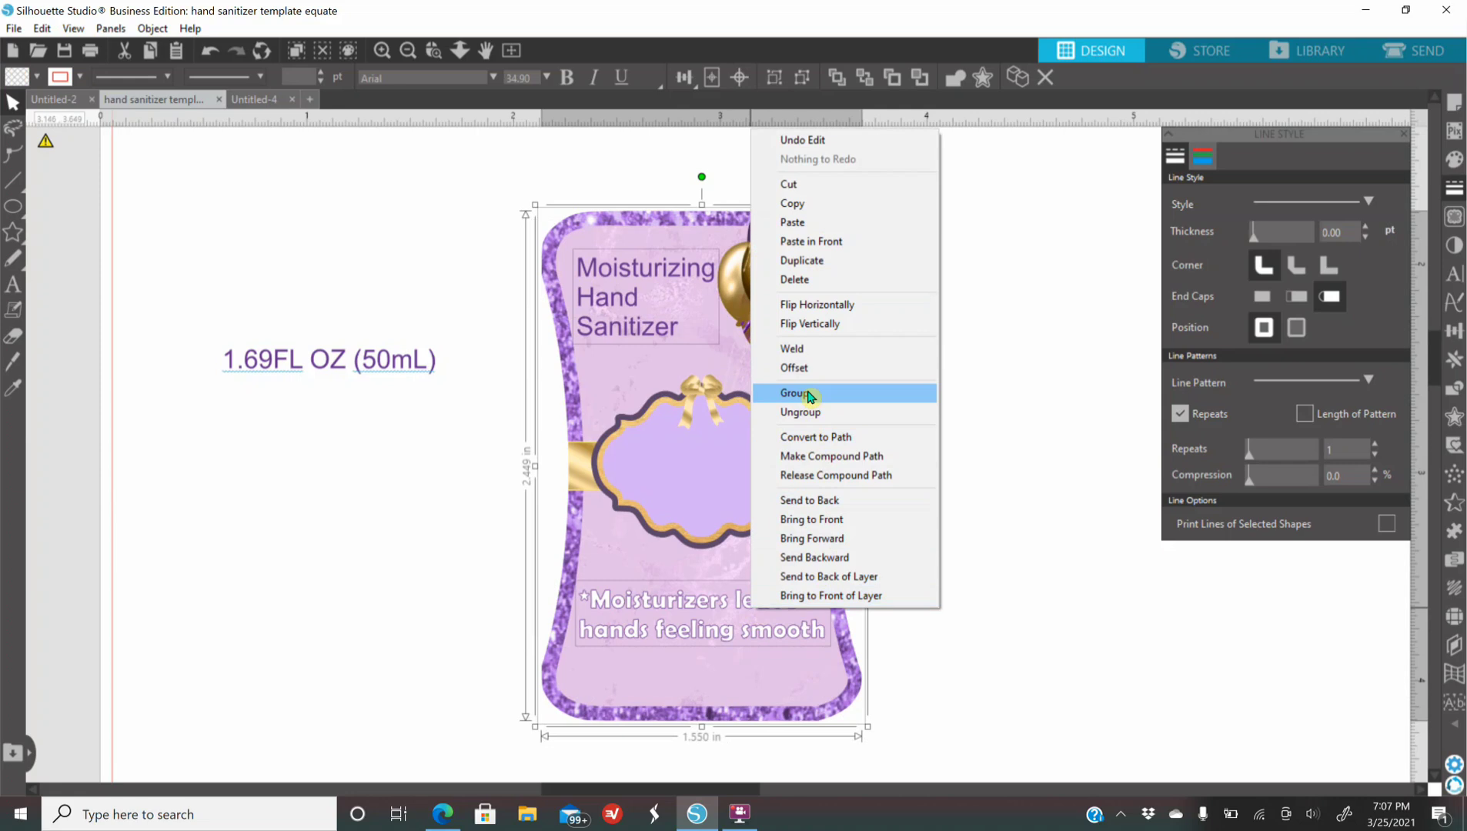
left_click(835, 392)
left_click(400, 445)
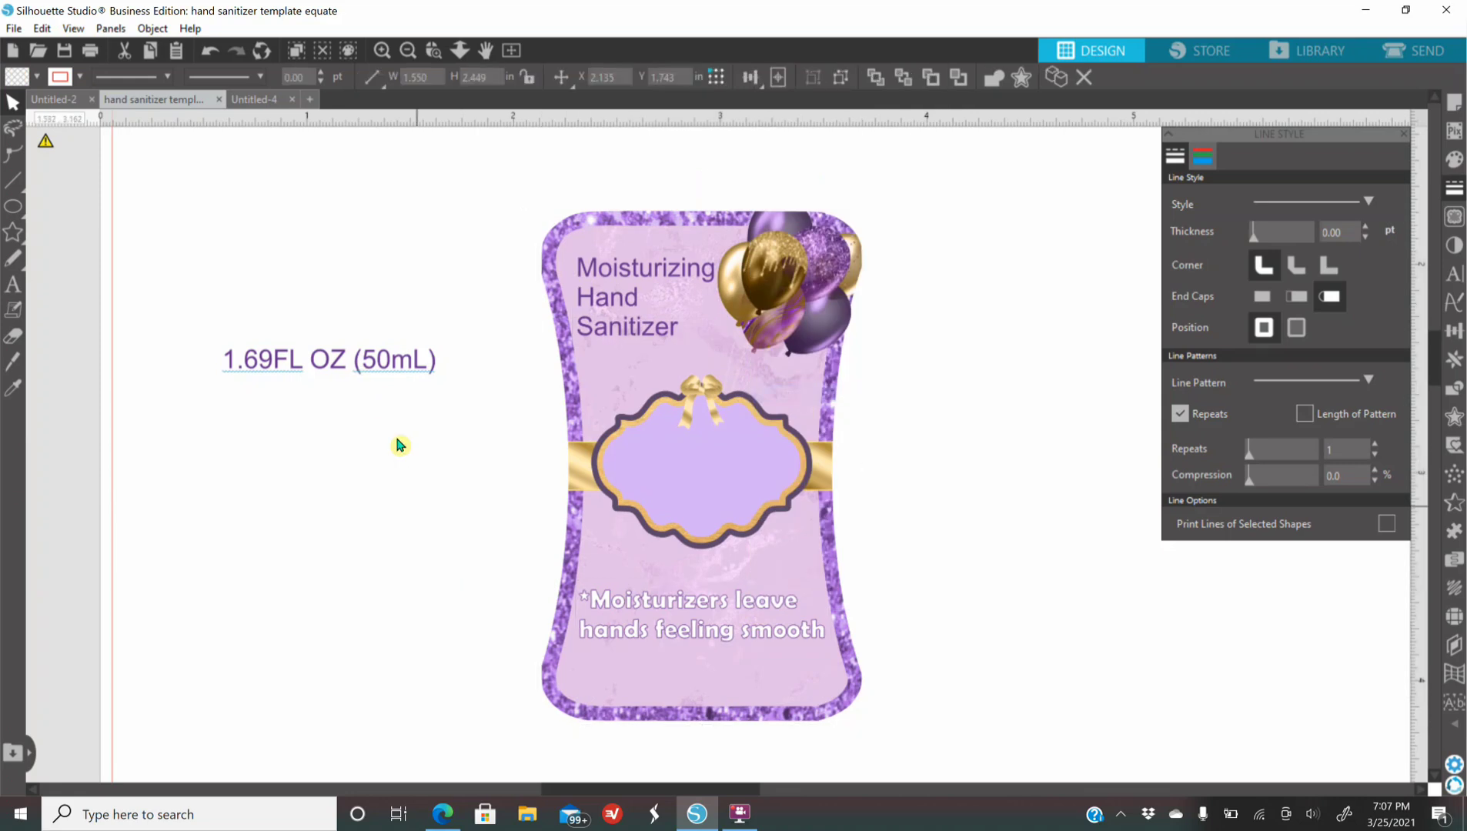
Step: Shrink the "1.69FL OZ (50mL)" text and place it on the label below the moisturizers line
left_click_drag(366, 371, 631, 678)
key("ctrl+z")
left_click(639, 687)
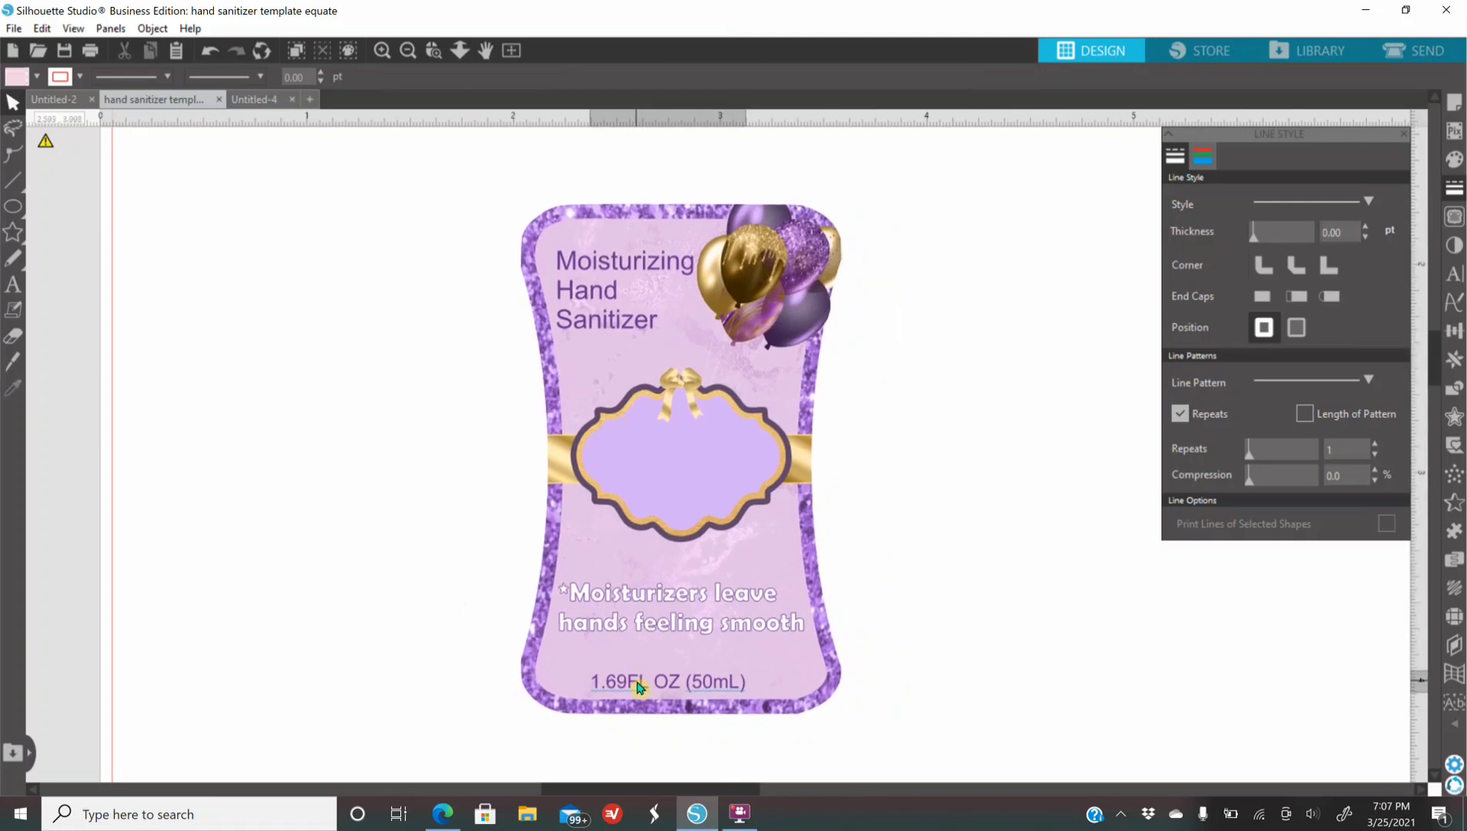
Step: Align the "1.69FL OZ (50mL)" text with the label's bottom edge and nudge it up just above the glitter border
left_click_drag(361, 402, 850, 763)
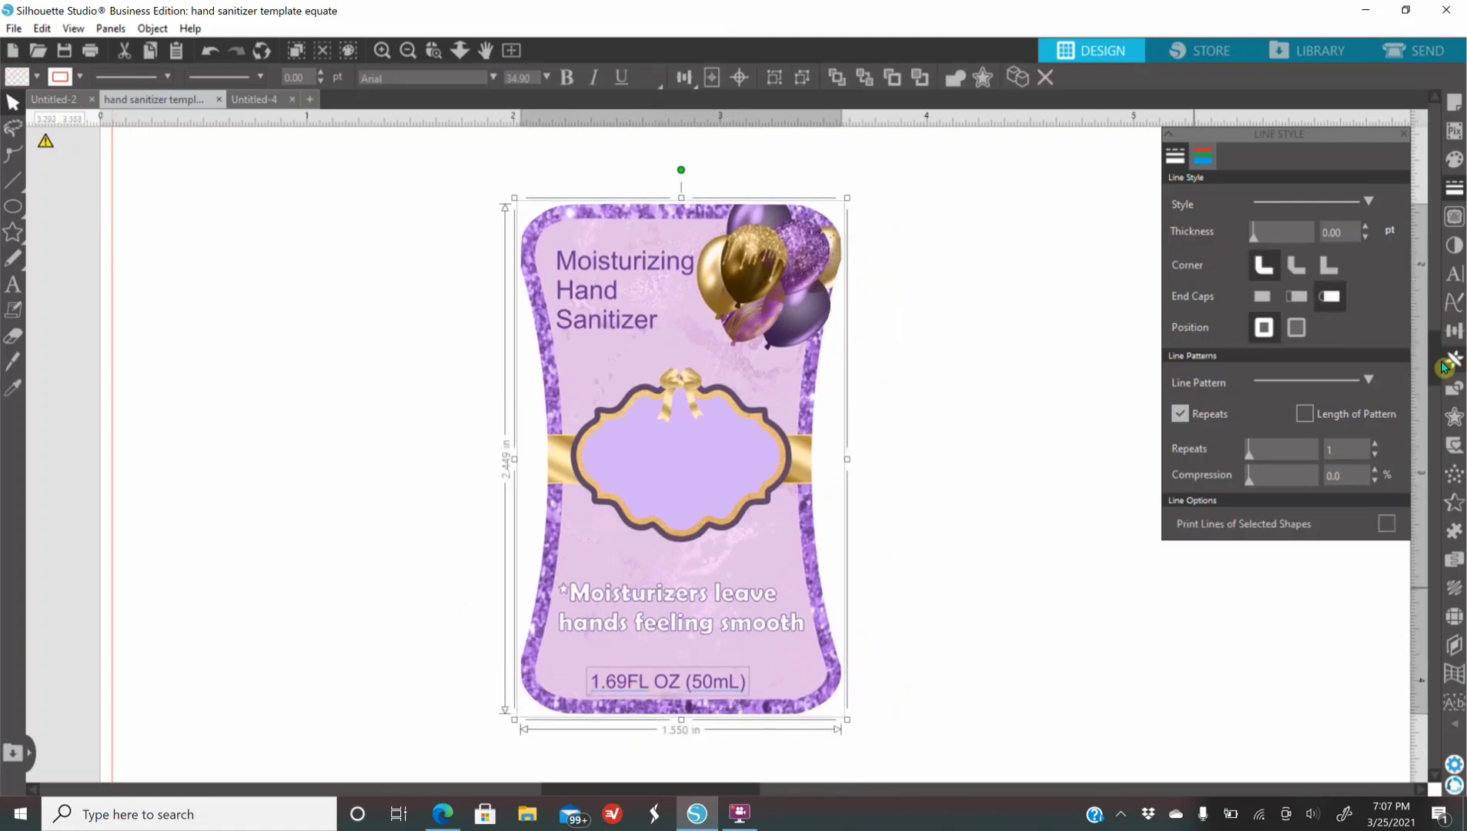
left_click(1454, 331)
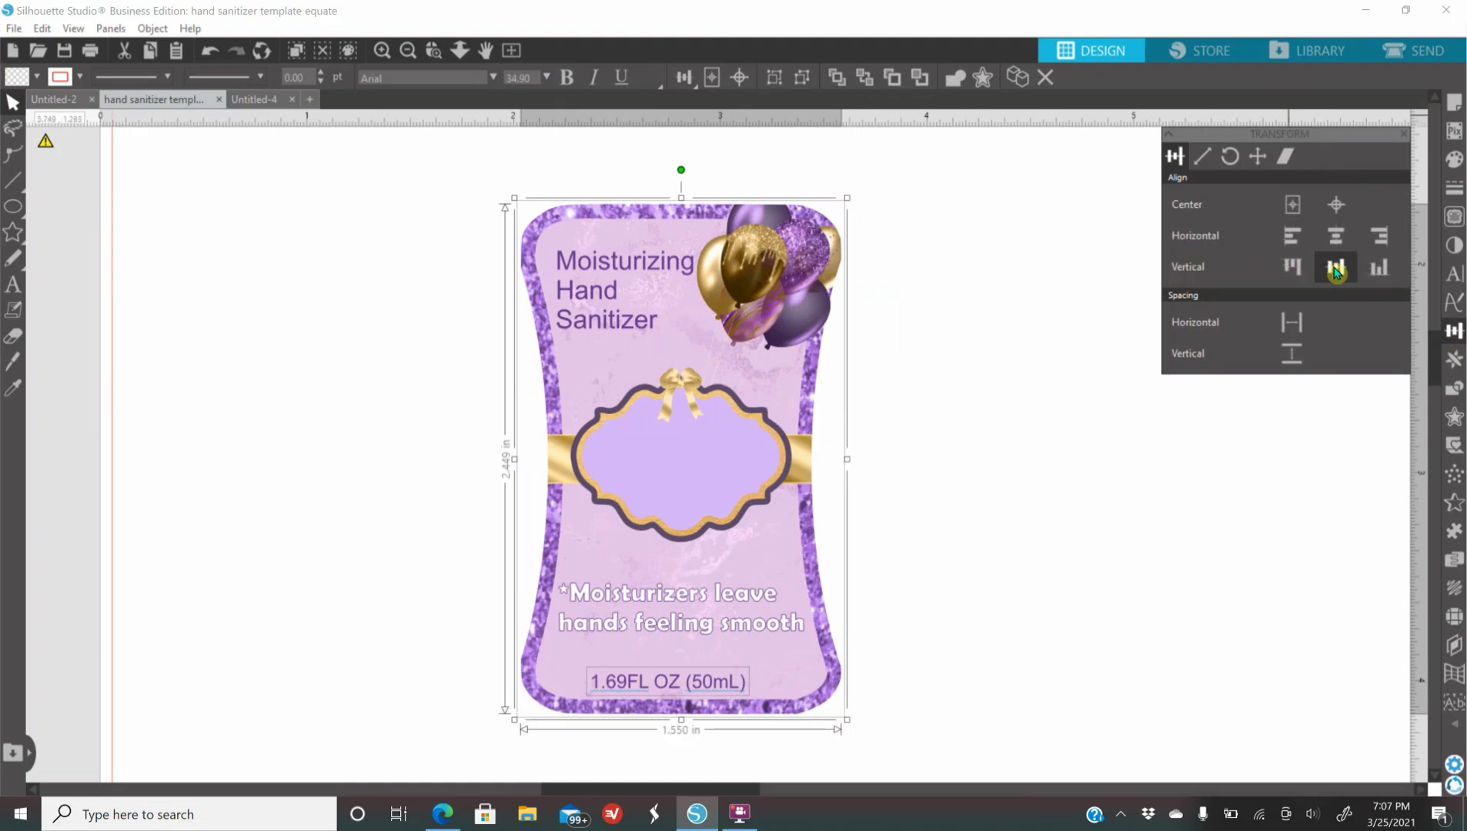
left_click(1377, 267)
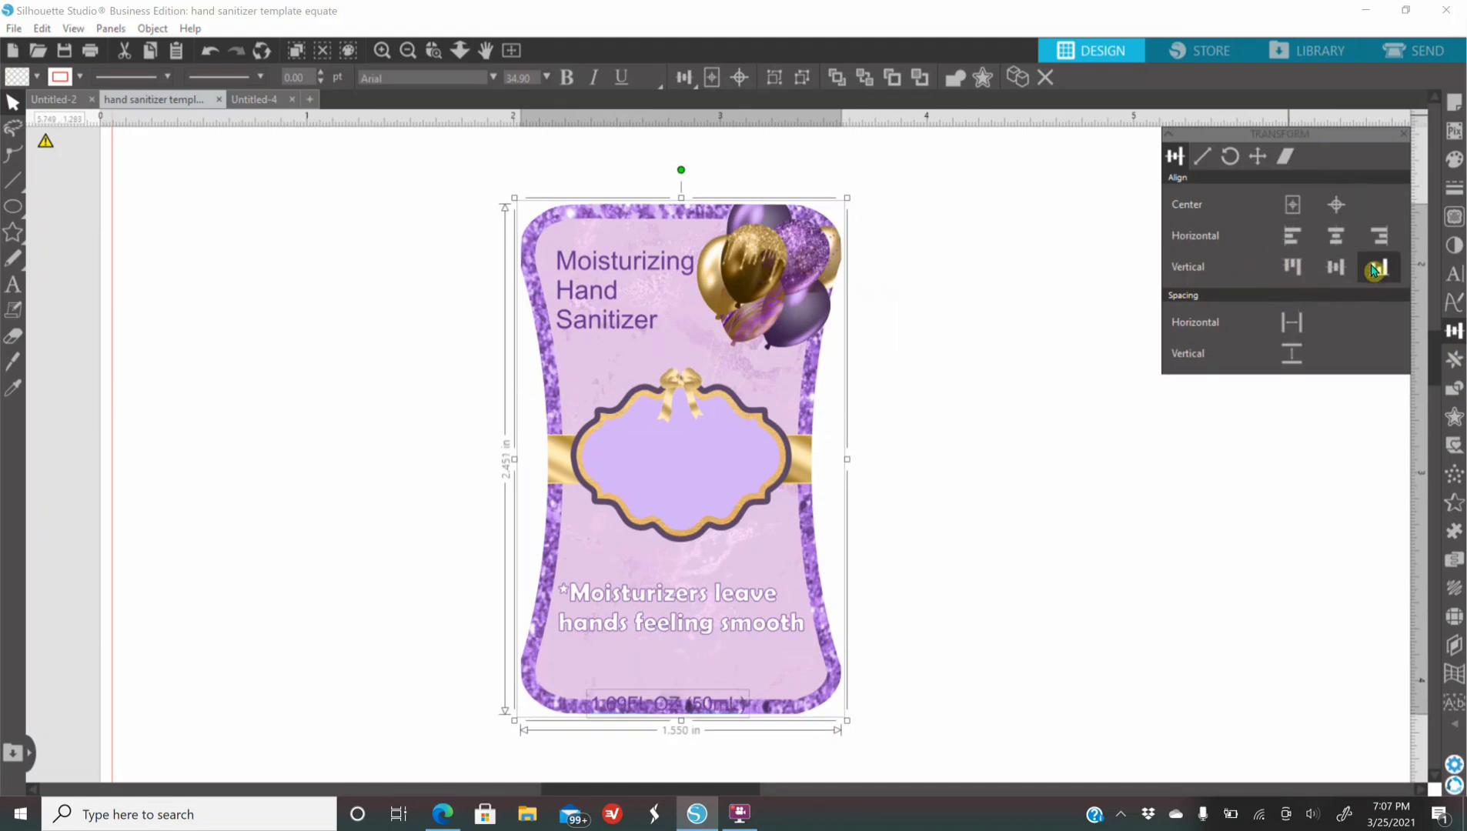
left_click(1155, 498)
left_click(681, 706)
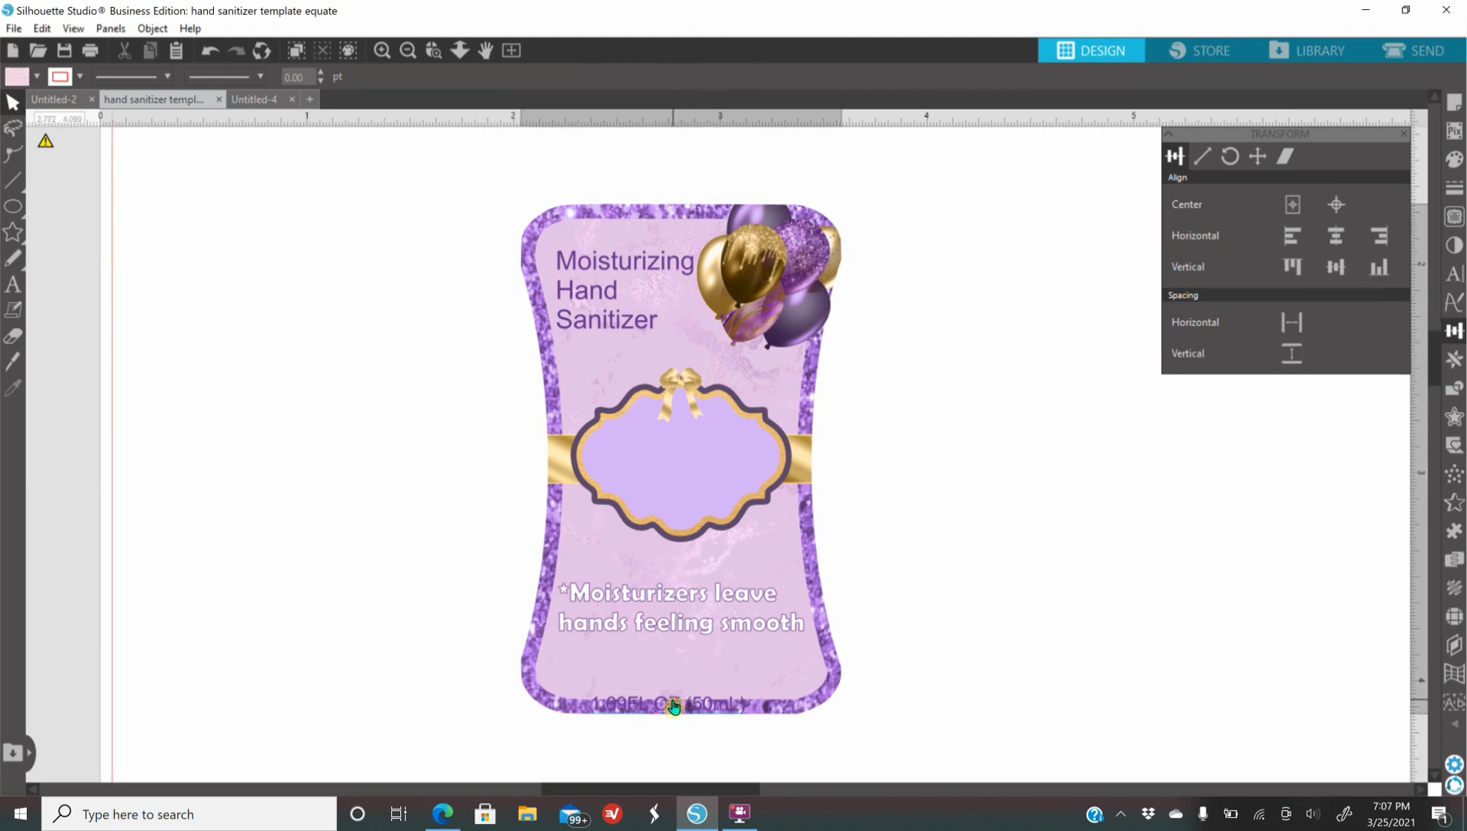
left_click(708, 705)
key("Up")
key("Up")
key("Up")
key("Up")
key("Up")
key("Up")
key("Up")
key("Up")
Step: Group the "1.69FL OZ (50mL)" text with the rest of the label
left_click(1076, 676)
left_click_drag(323, 281, 935, 742)
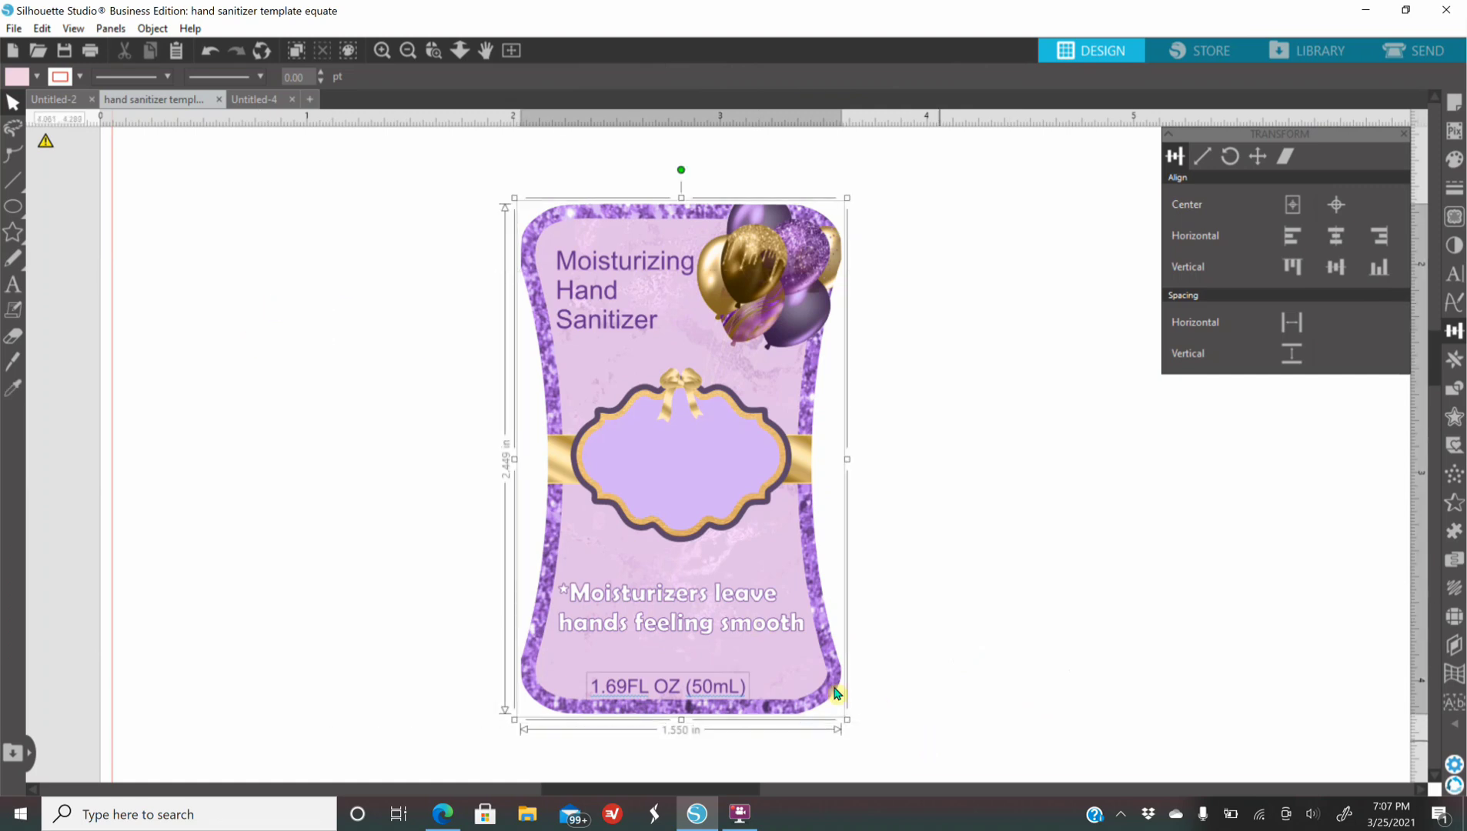
right_click(742, 664)
left_click(793, 464)
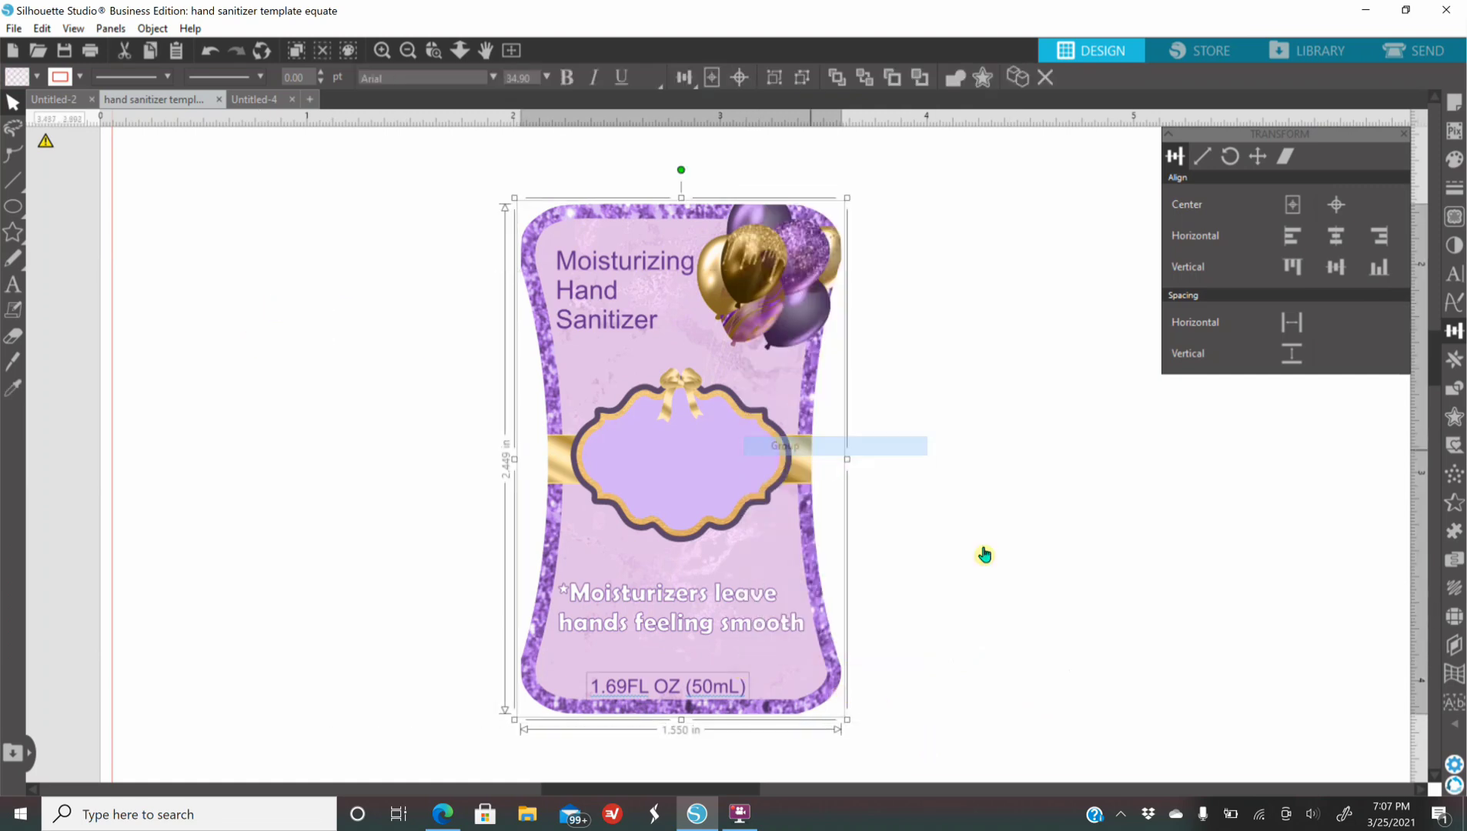
left_click(1109, 590)
Step: Add a new text object reading "Happy" and "Birthday" on two lines
left_click(16, 284)
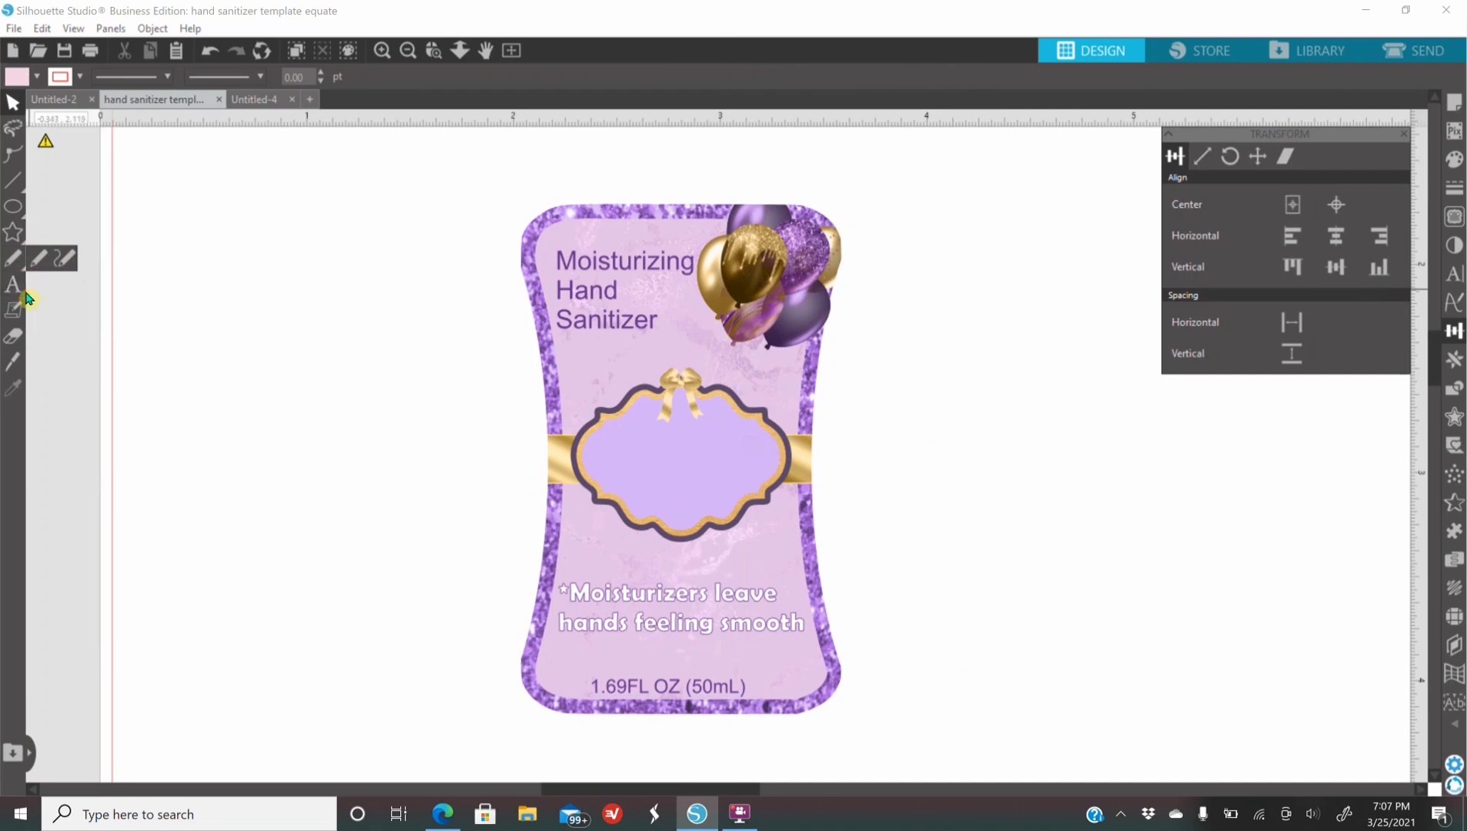
left_click(351, 381)
type("Happy")
key("Return")
type("Birthday")
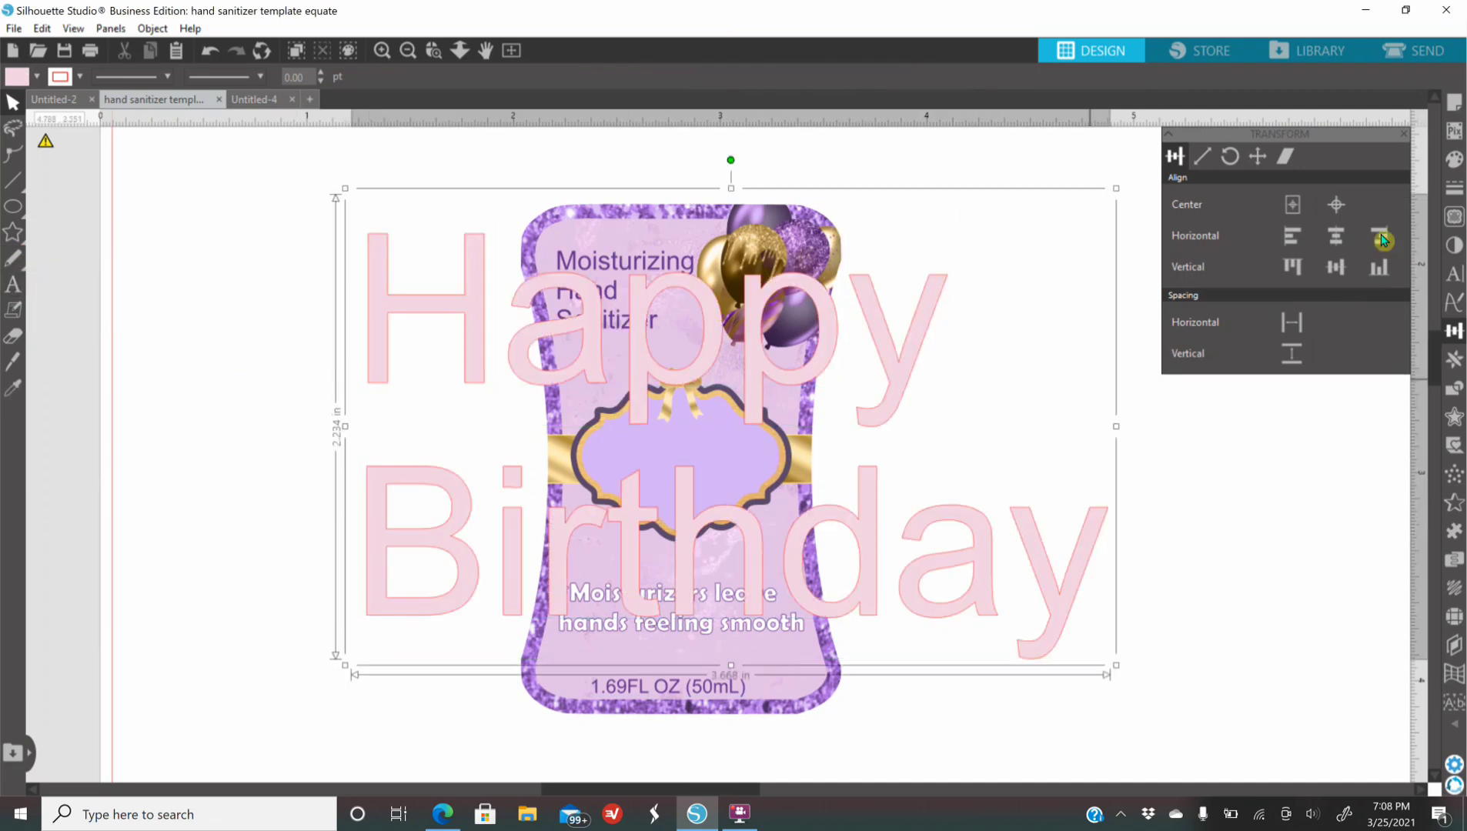
Step: Set the "Happy Birthday" text in the Billion Dreams font and make it white without the red outline
left_click(1454, 273)
left_click(1214, 333)
scroll(1238, 357, "down", 3)
left_click(1247, 384)
scroll(1247, 384, "down", 1)
left_click(1453, 160)
left_click(1205, 199)
left_click(1452, 188)
left_click(1205, 199)
Step: Shrink the "Happy Birthday" text and place it inside the ornate frame on the label
left_click_drag(928, 155, 673, 508)
left_click_drag(604, 550, 718, 445)
left_click_drag(785, 596, 712, 517)
left_click_drag(640, 480, 645, 519)
left_click(382, 51)
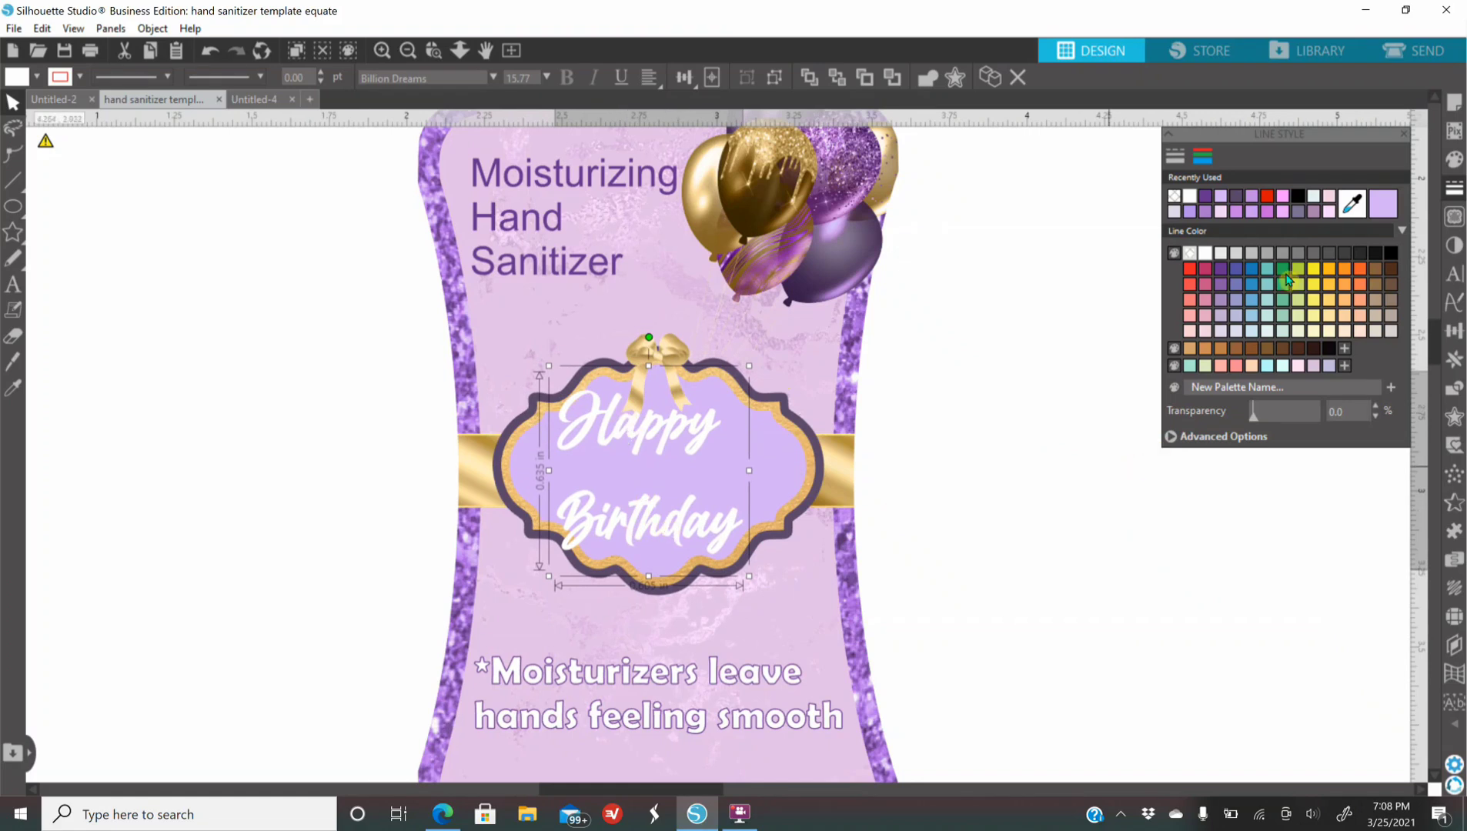
Step: Reduce the "Happy Birthday" line spacing to 70% and move the text slightly down inside the frame
left_click(1454, 274)
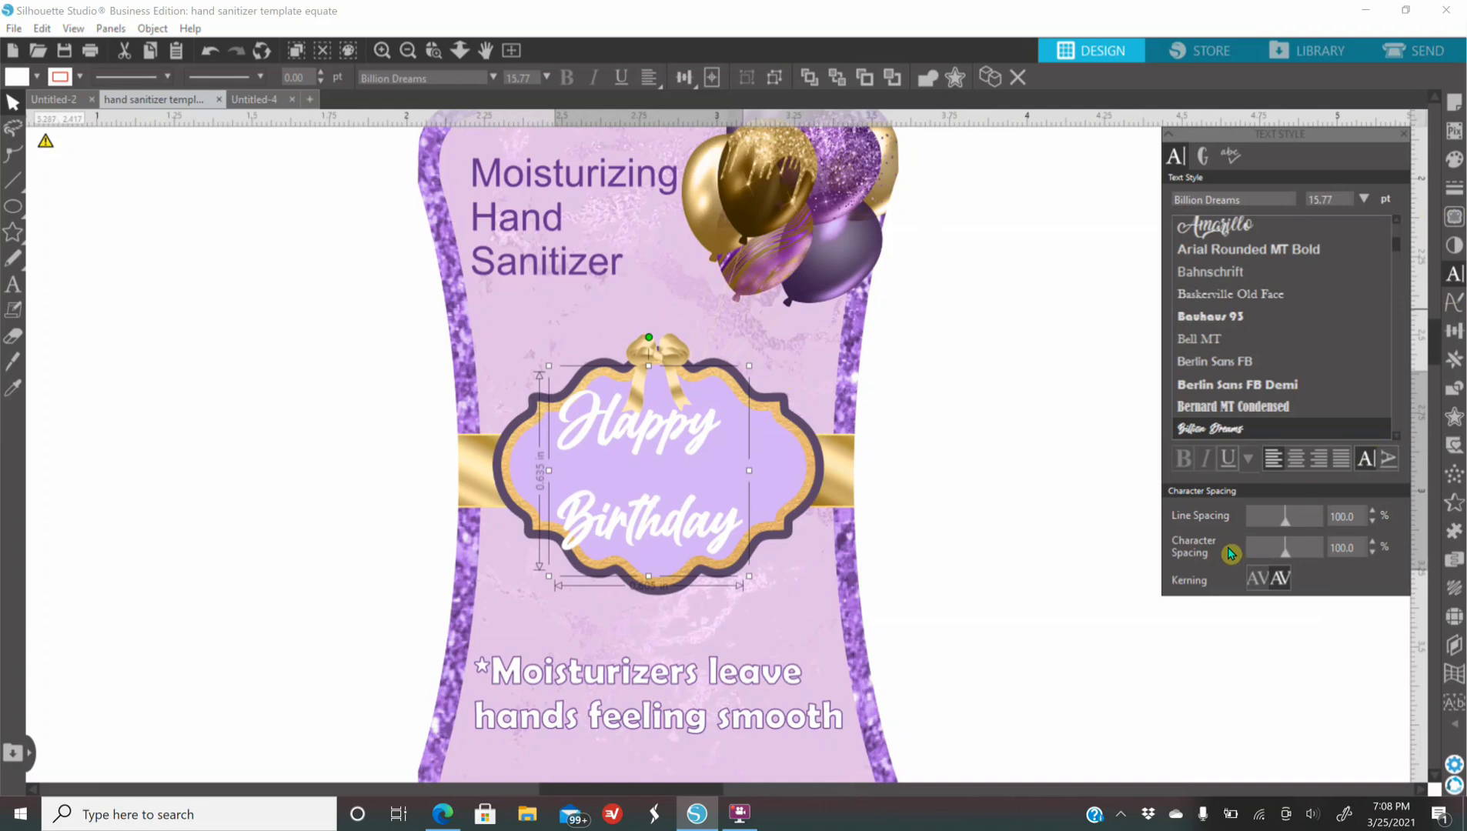
left_click(1375, 525)
left_click(1374, 525)
left_click(1375, 525)
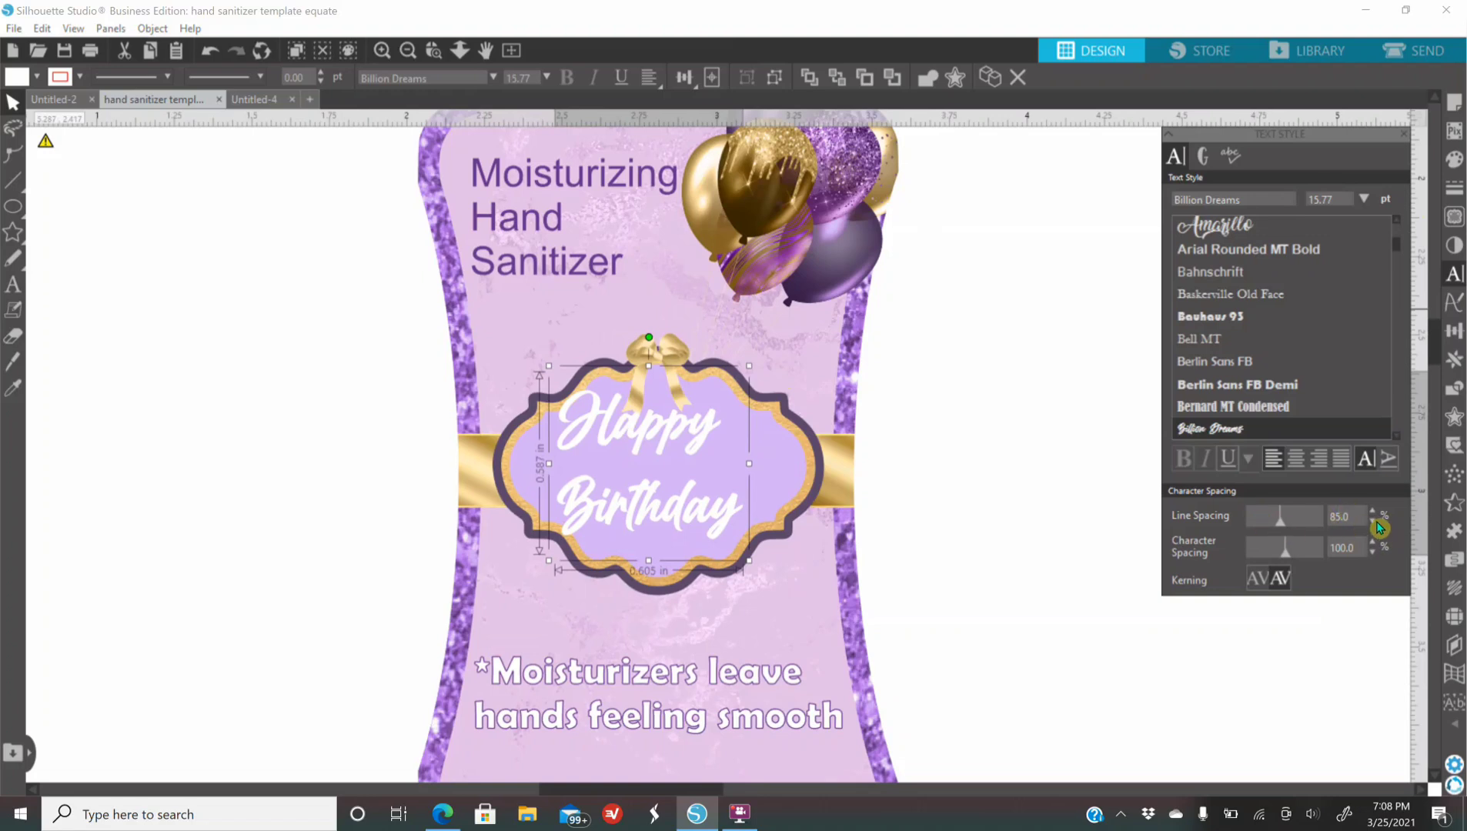
left_click(1374, 525)
left_click(1375, 525)
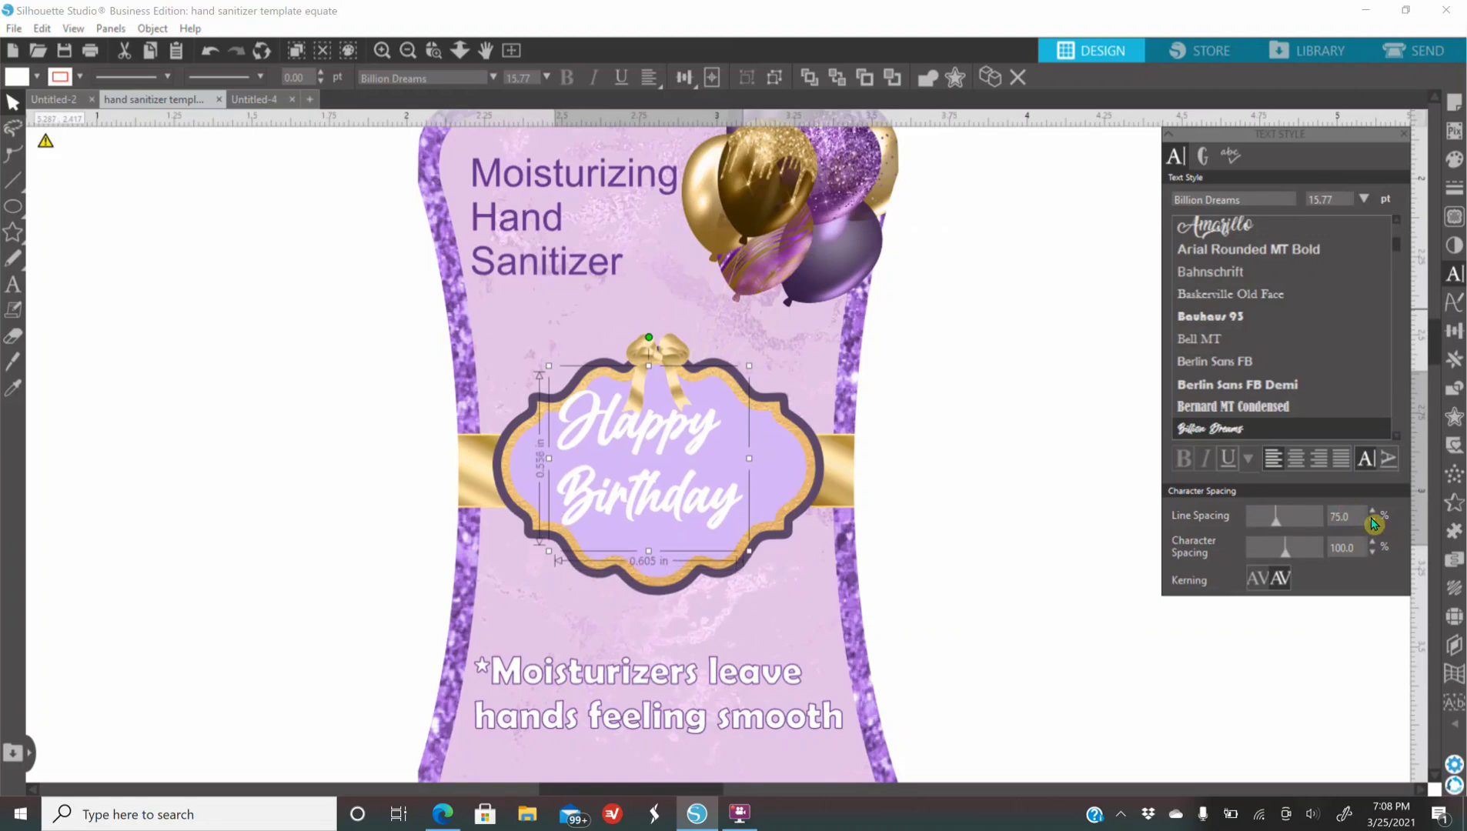
left_click(1375, 525)
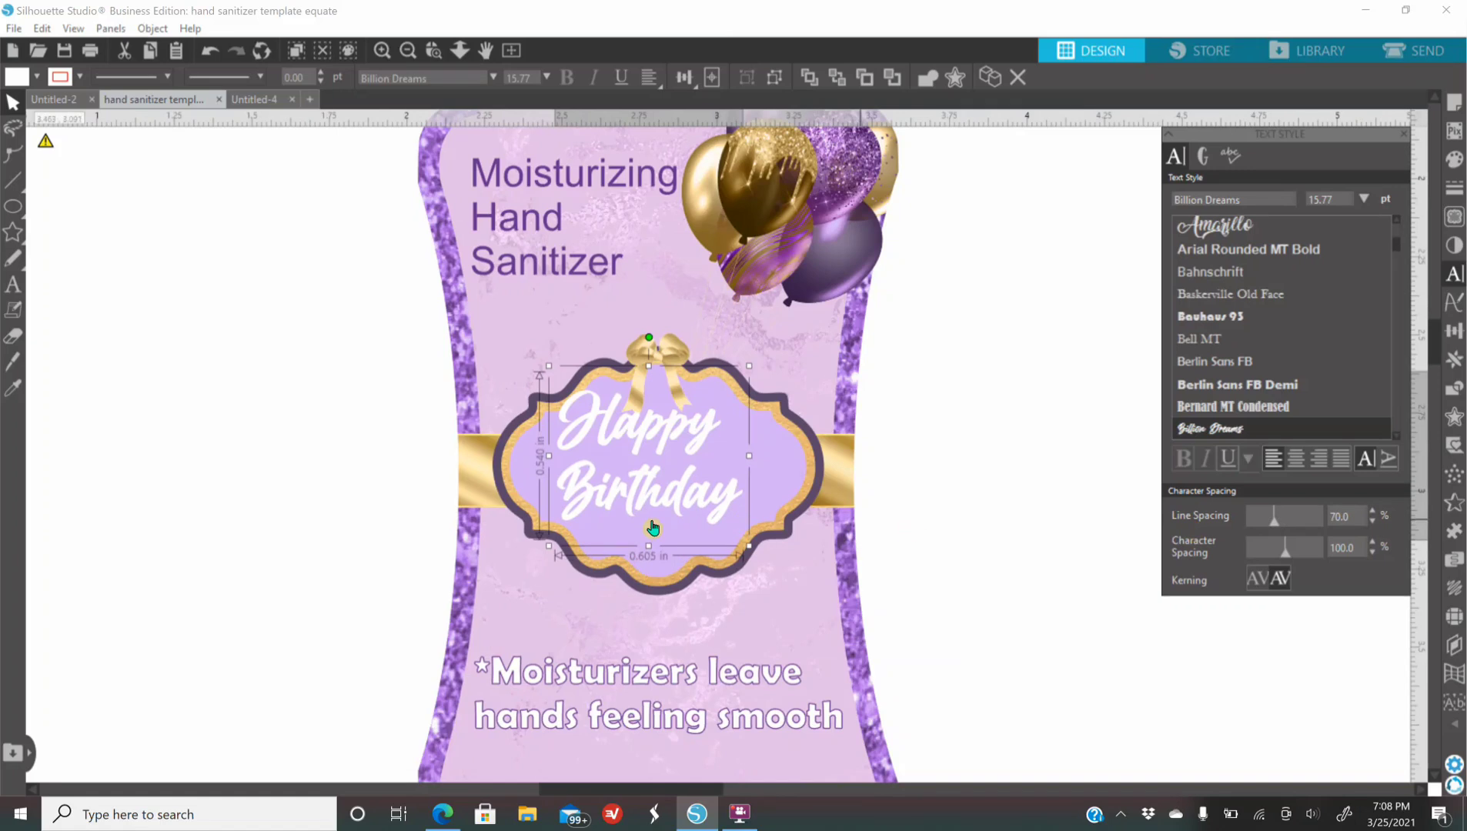
mouse_move(672, 495)
left_mouse_down()
mouse_move(687, 515)
mouse_move(675, 509)
left_mouse_up()
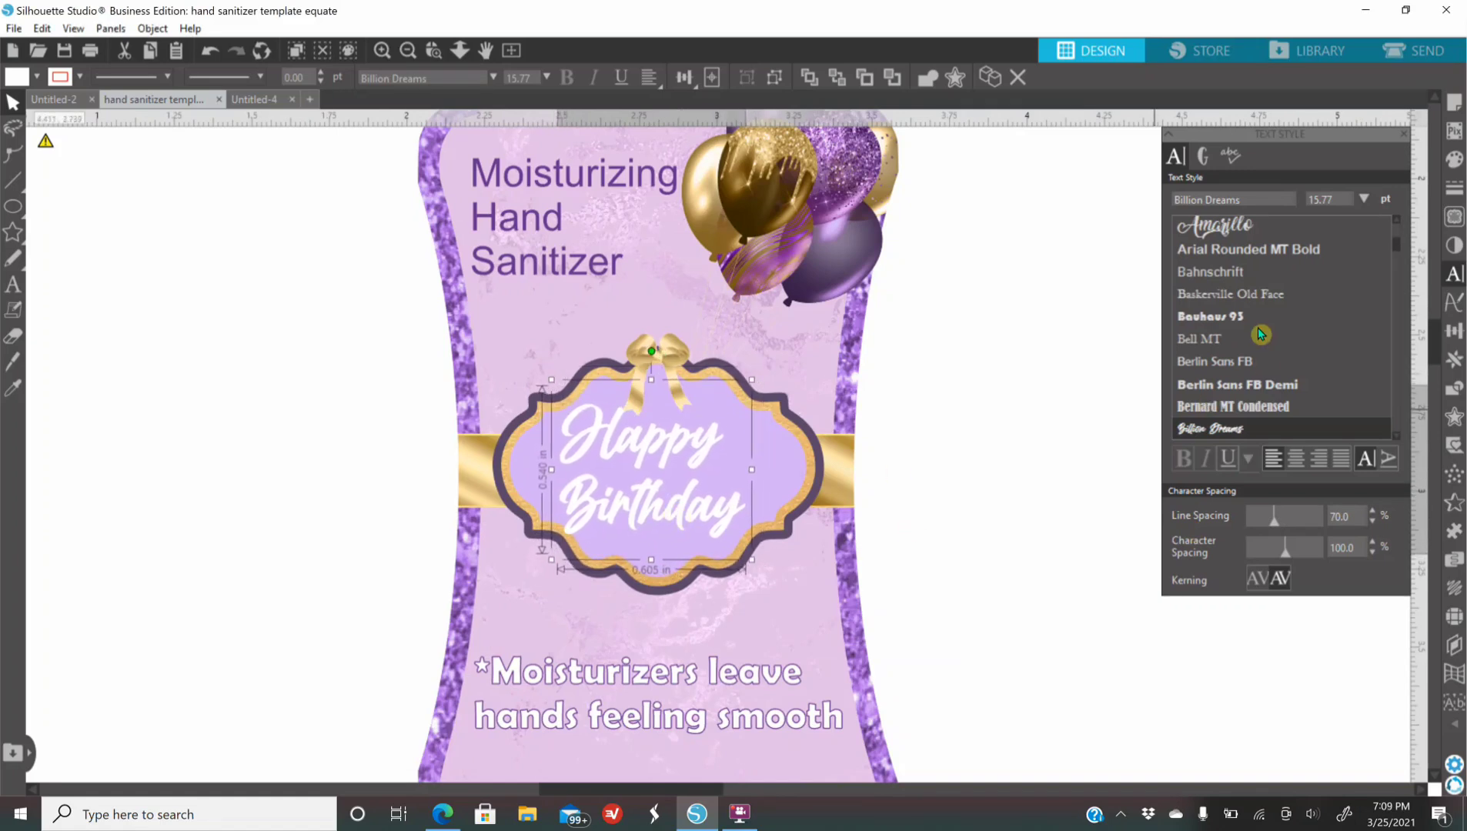
Step: Try Brush Script MT on the "Happy Birthday" text and settle on the Cream Cake font
scroll(1260, 335, "down", 3)
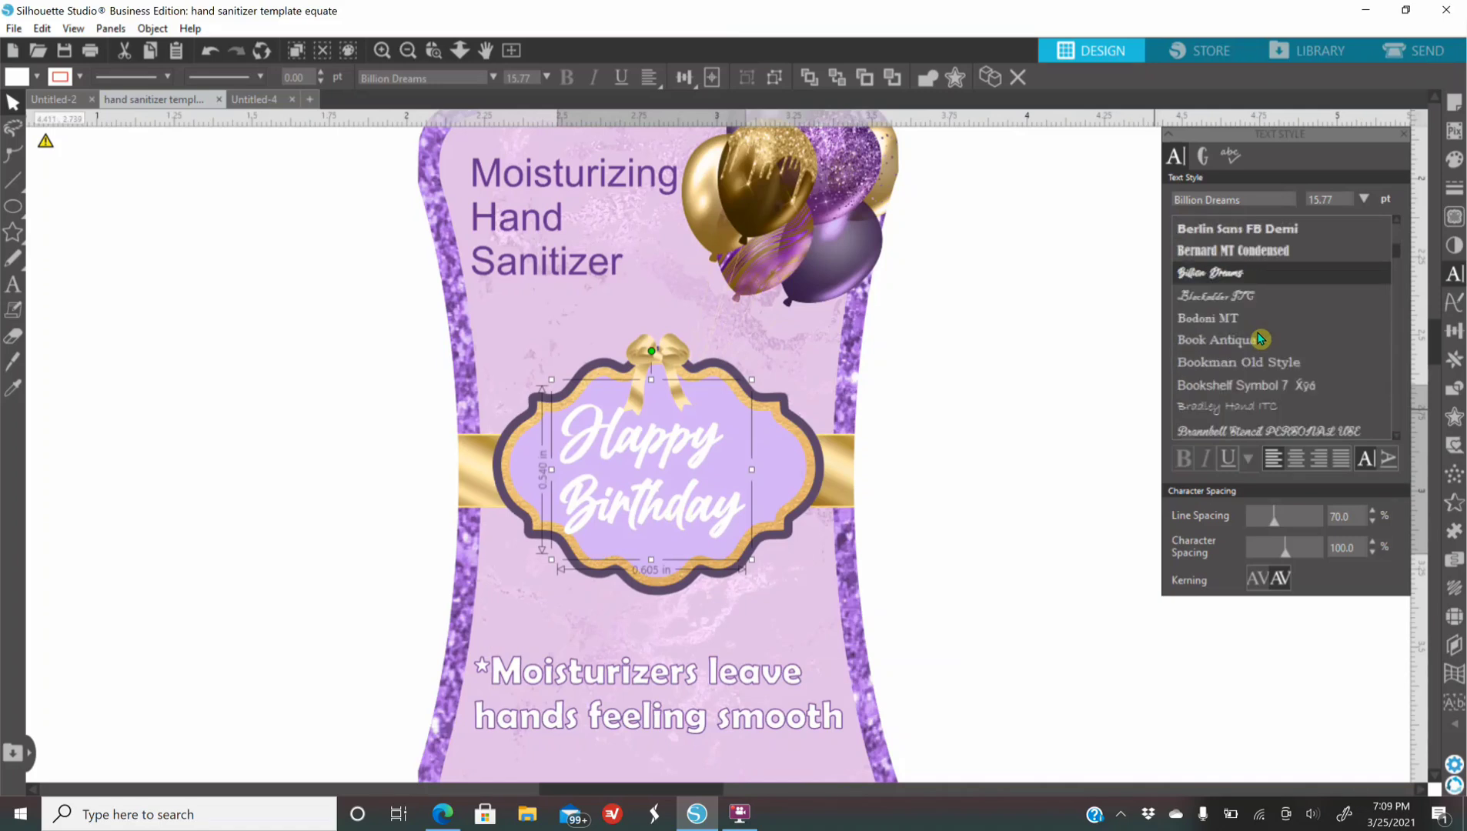
scroll(1260, 338, "down", 1)
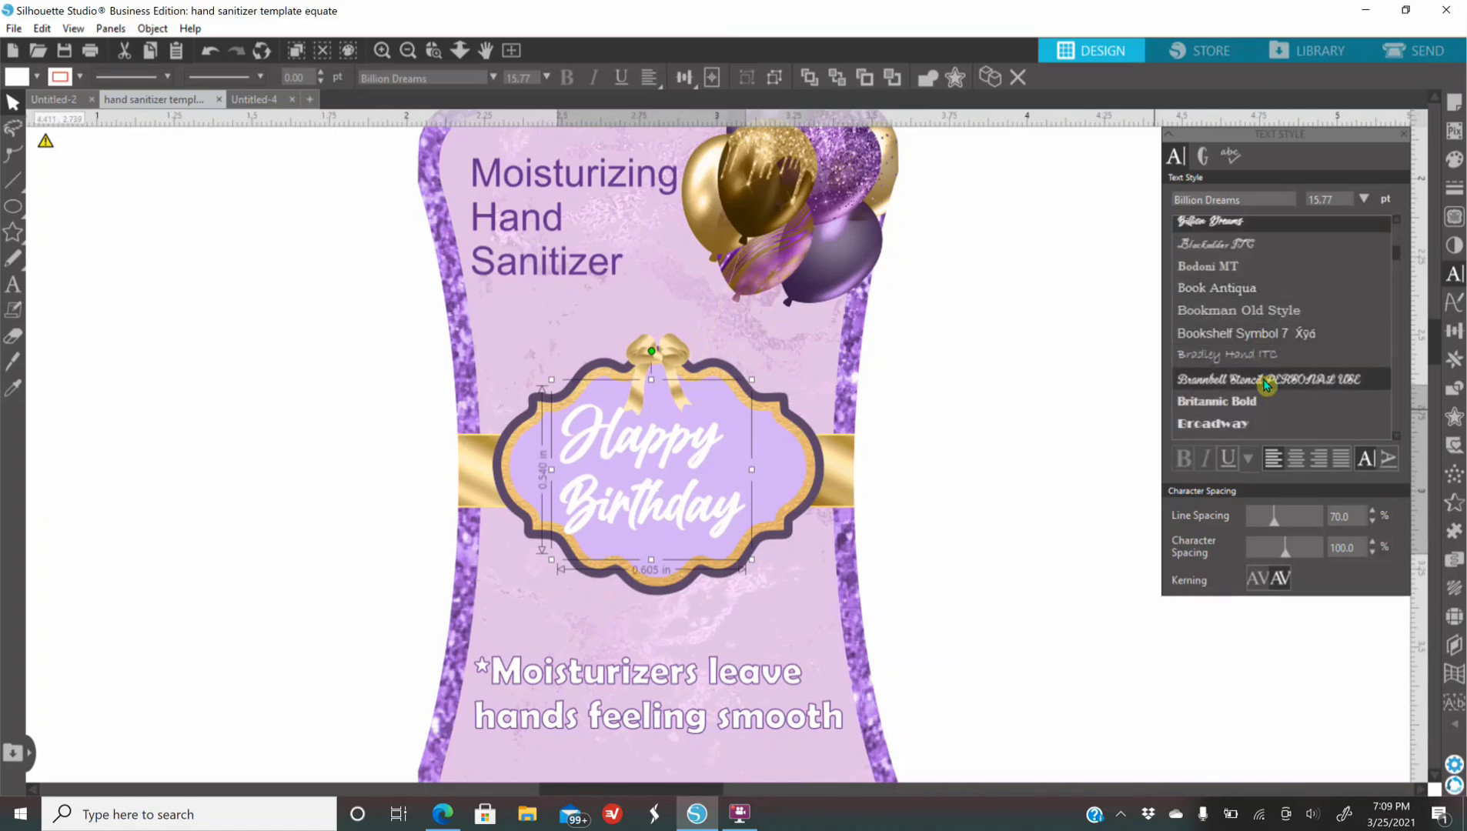
scroll(1266, 385, "down", 2)
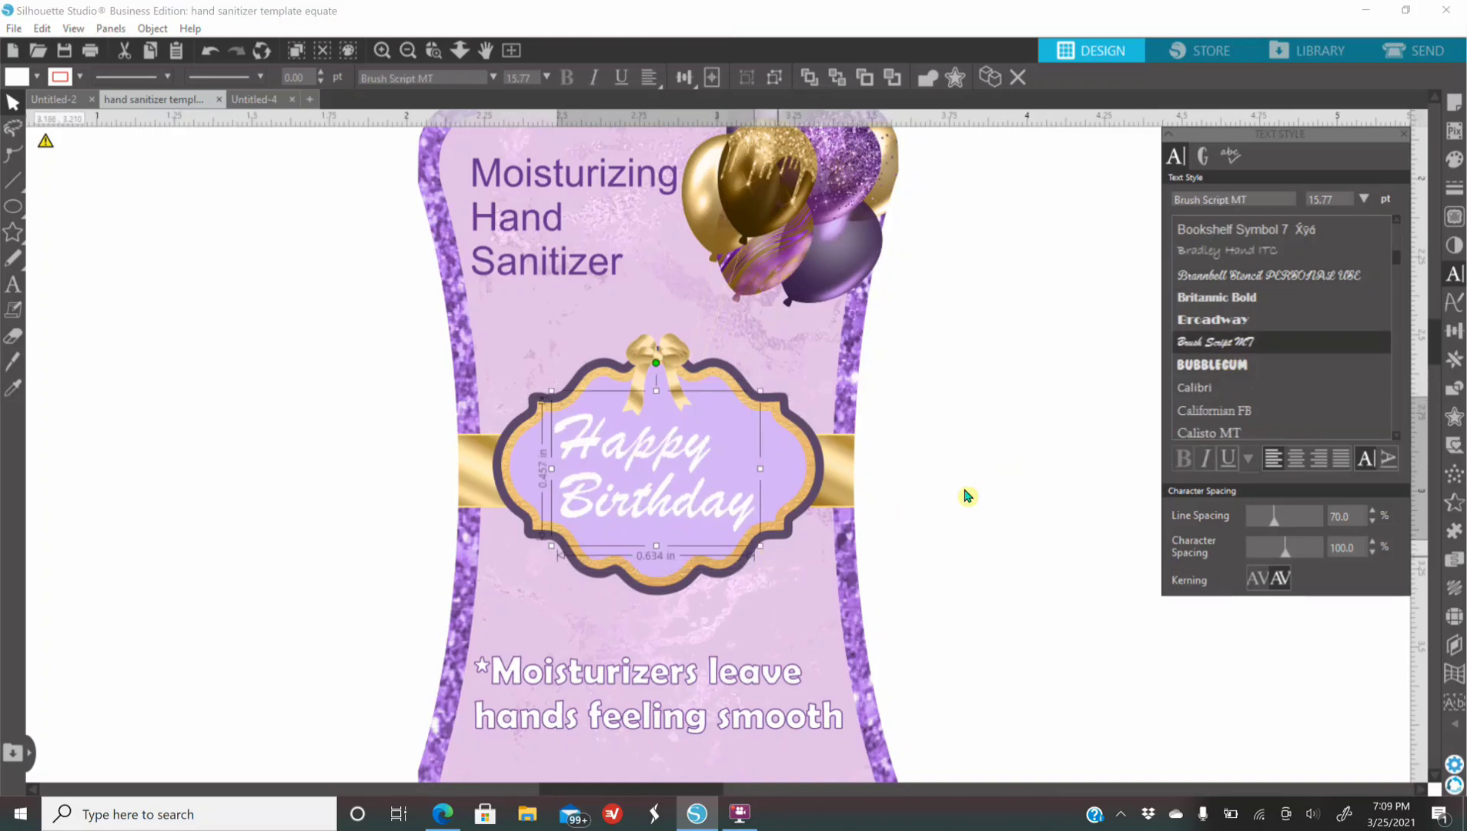
scroll(1308, 377, "down", 3)
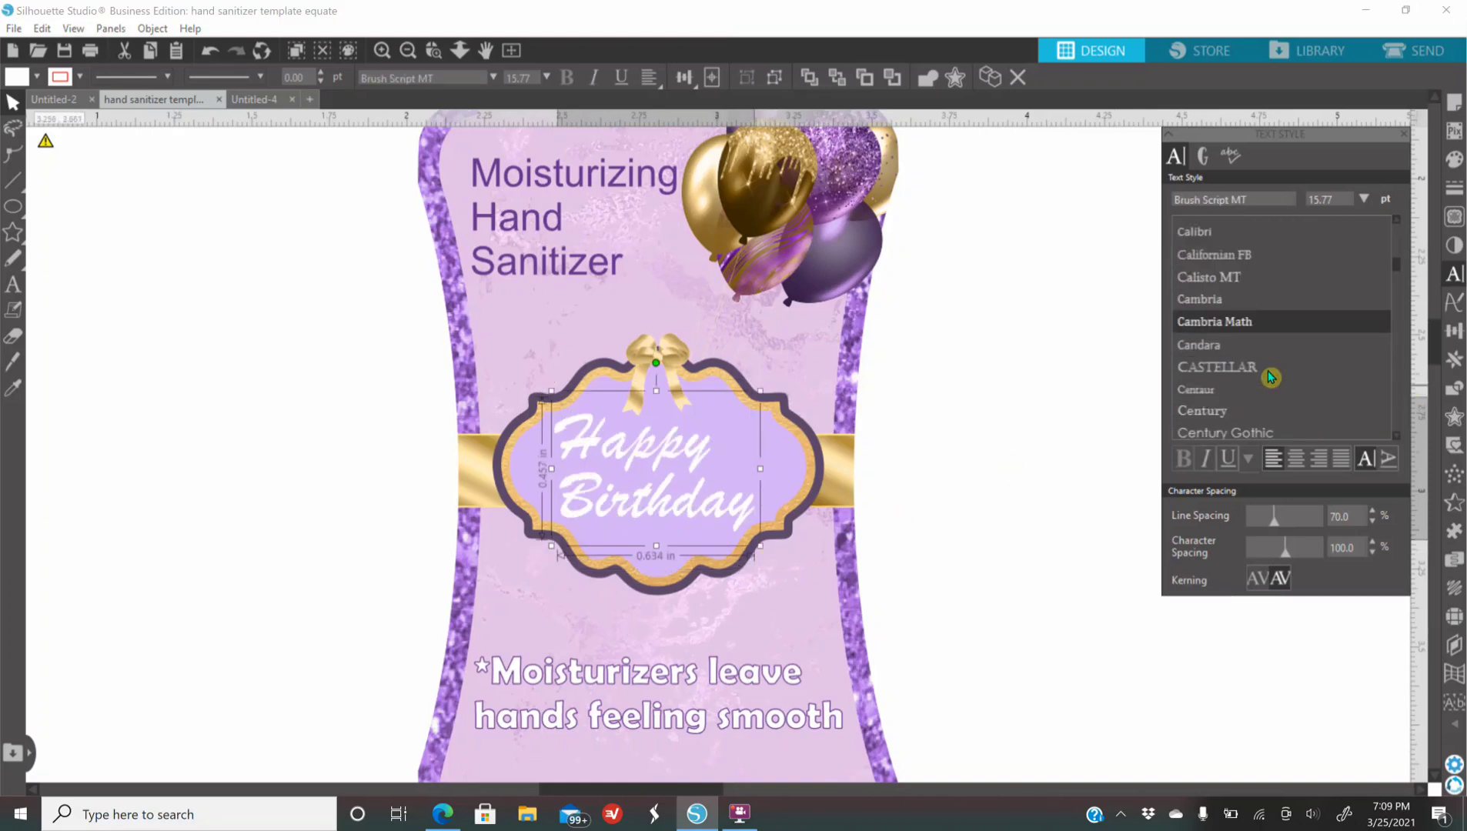
scroll(1270, 378, "down", 3)
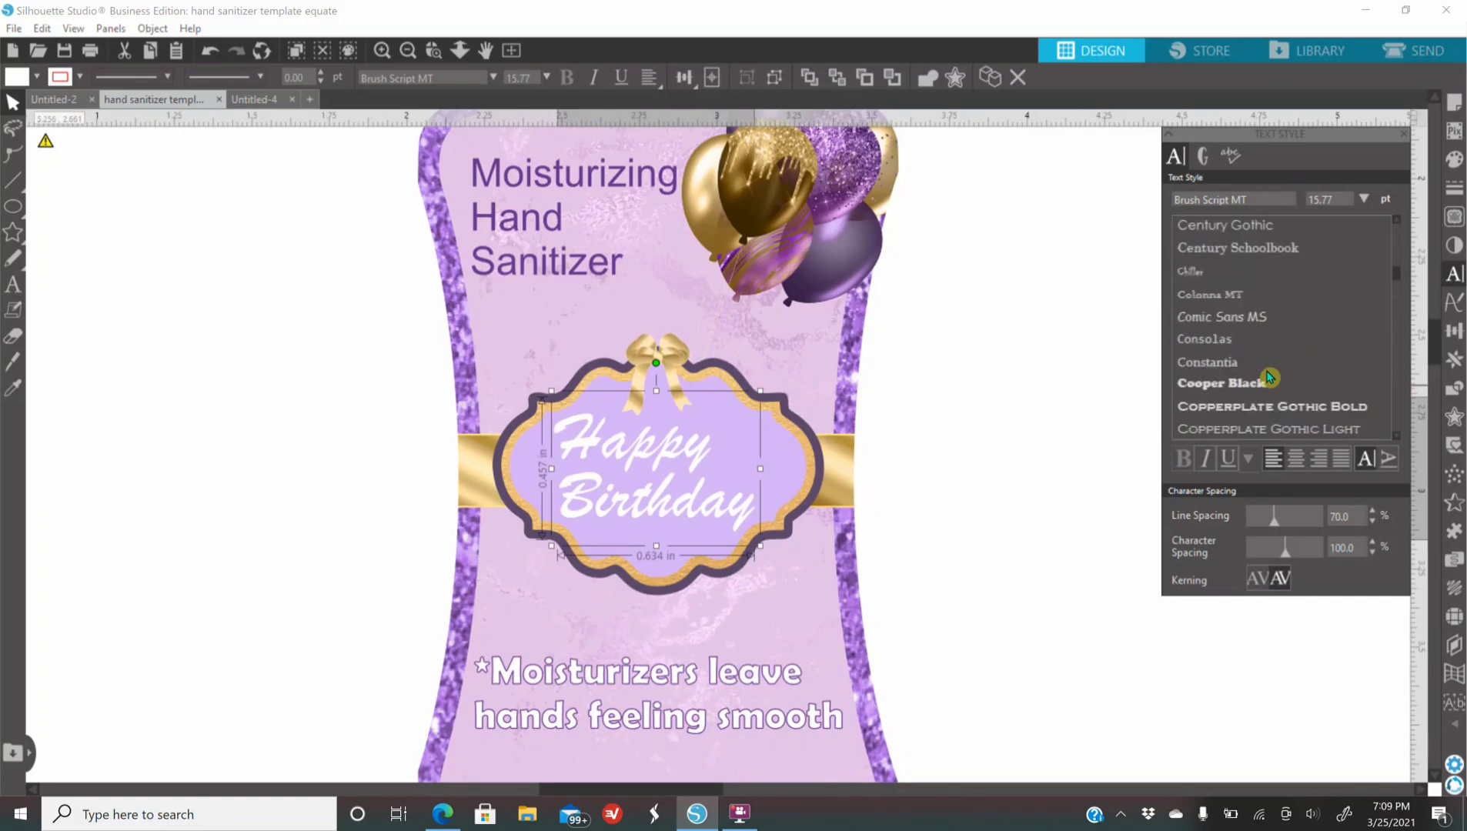
scroll(1270, 377, "down", 2)
left_click(1208, 377)
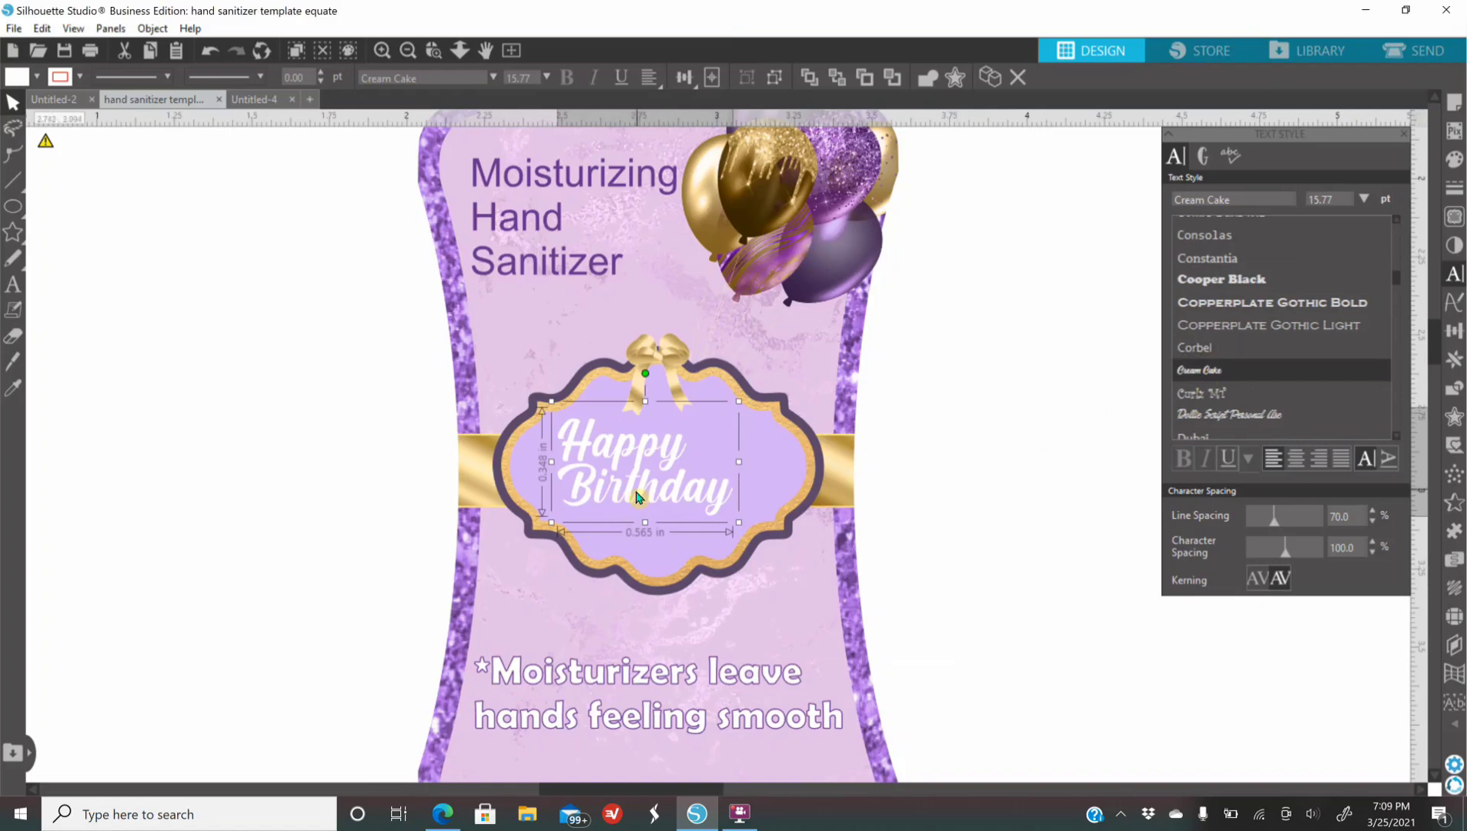
Step: Increase the line spacing of "Happy Birthday" slightly, then enlarge the text to fill the frame's width
left_click_drag(638, 495, 625, 506)
left_click(1371, 511)
left_click_drag(724, 540, 762, 564)
left_click_drag(615, 530, 621, 509)
left_click(253, 211)
Step: Merge the purple balloon number 1 image from the "purple gold and silver" folder and place it beside the page
left_click(14, 28)
left_click(112, 144)
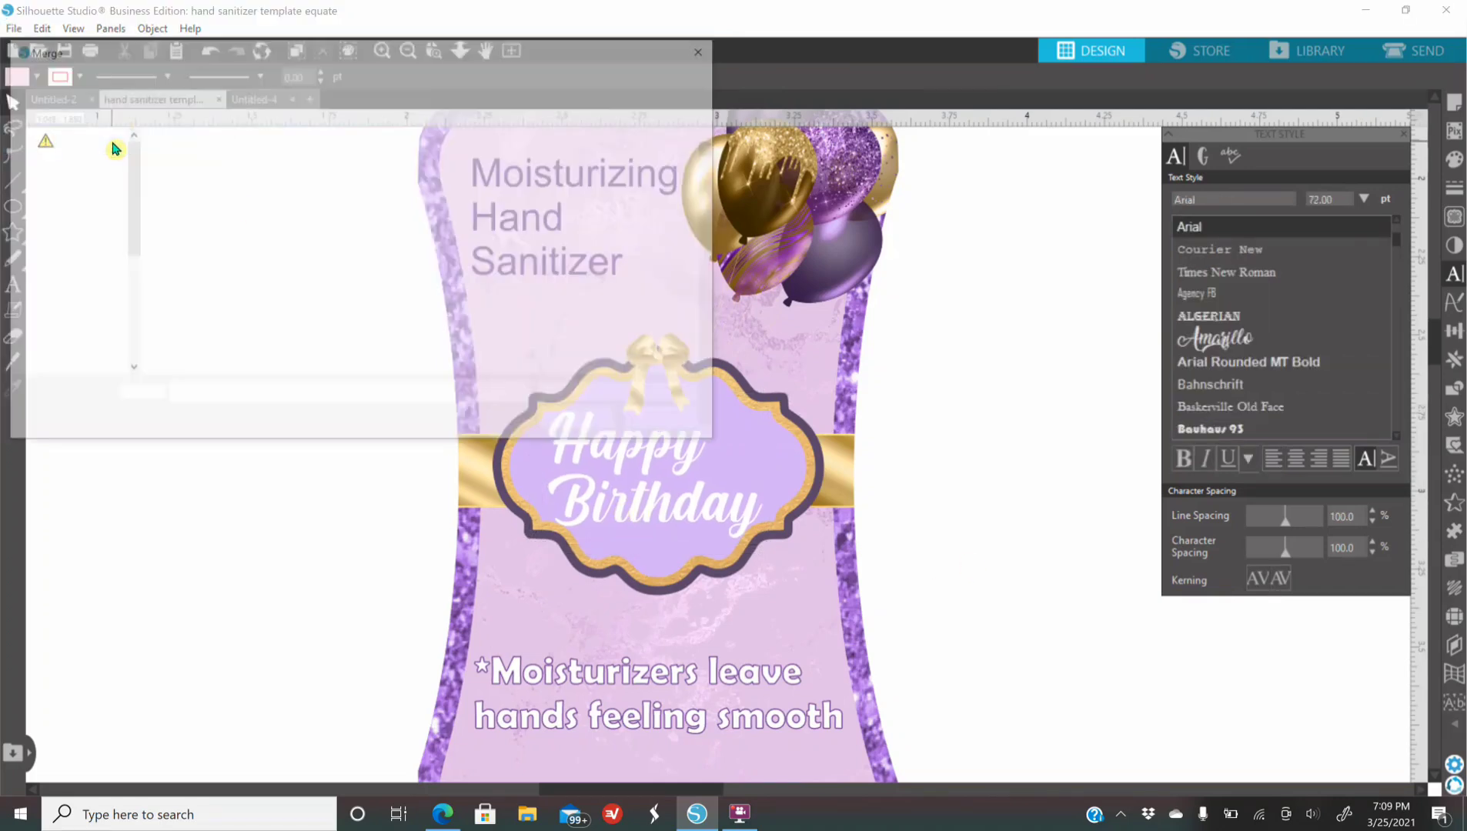
scroll(349, 277, "down", 10)
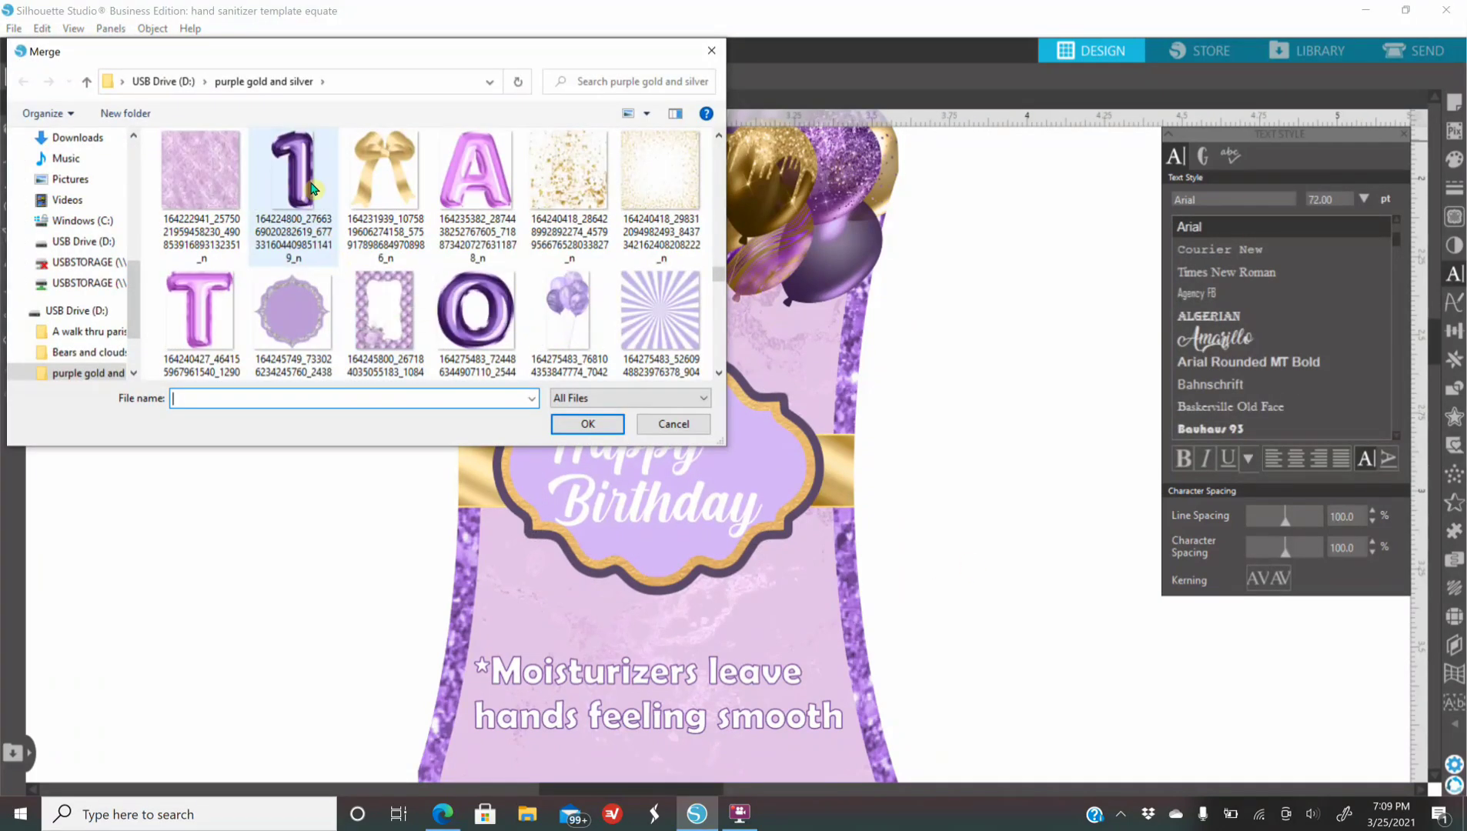
double_click(330, 252)
left_click(407, 51)
left_click(408, 51)
left_click(408, 51)
left_click(407, 51)
left_click(407, 51)
left_click(408, 51)
left_click_drag(862, 609, 403, 455)
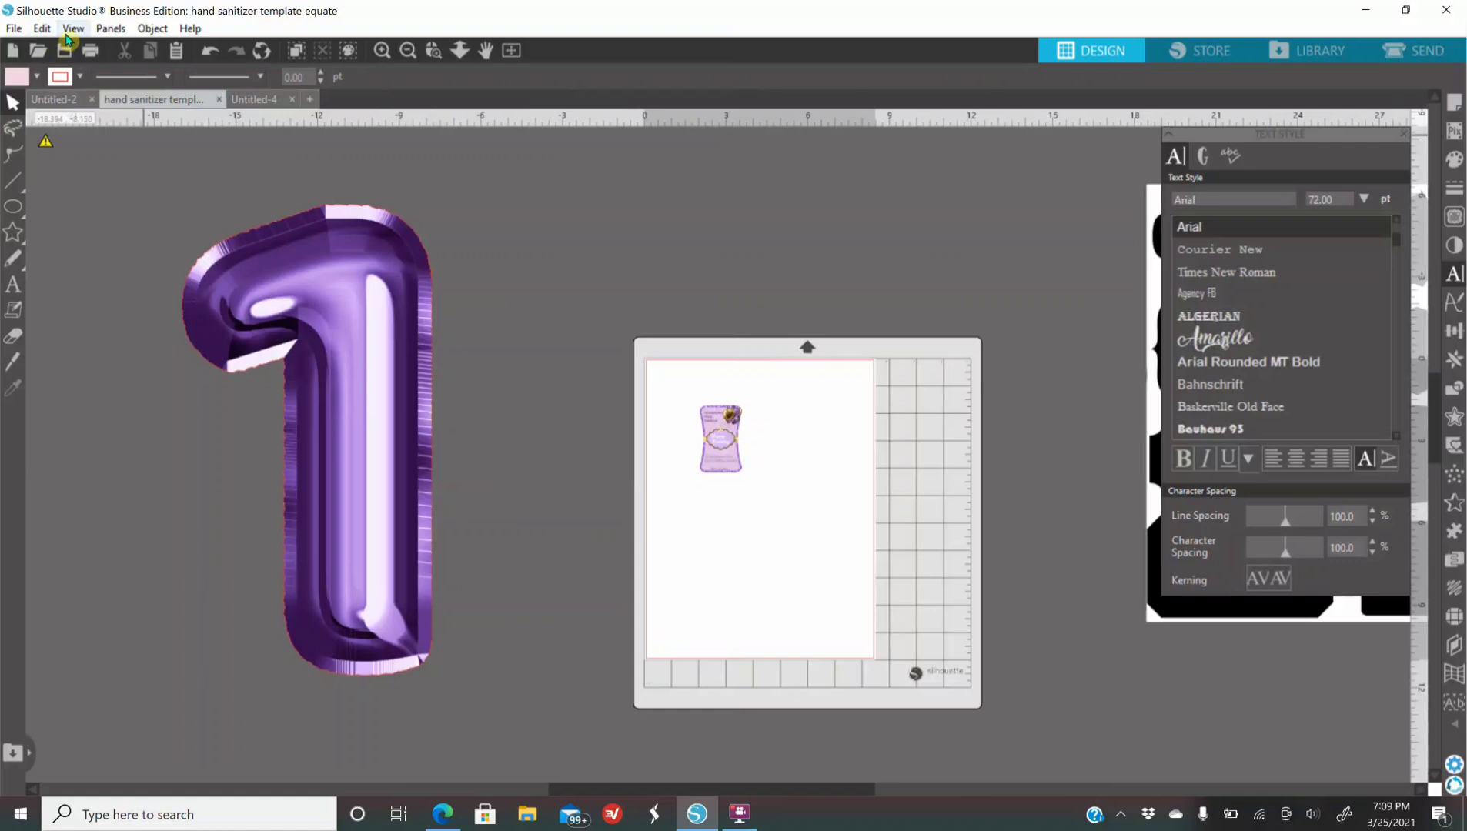
Step: Merge the purple balloon number 3 image from the same folder and place it beside the 1 to form 13
left_click(14, 28)
left_click(48, 144)
scroll(485, 315, "down", 10)
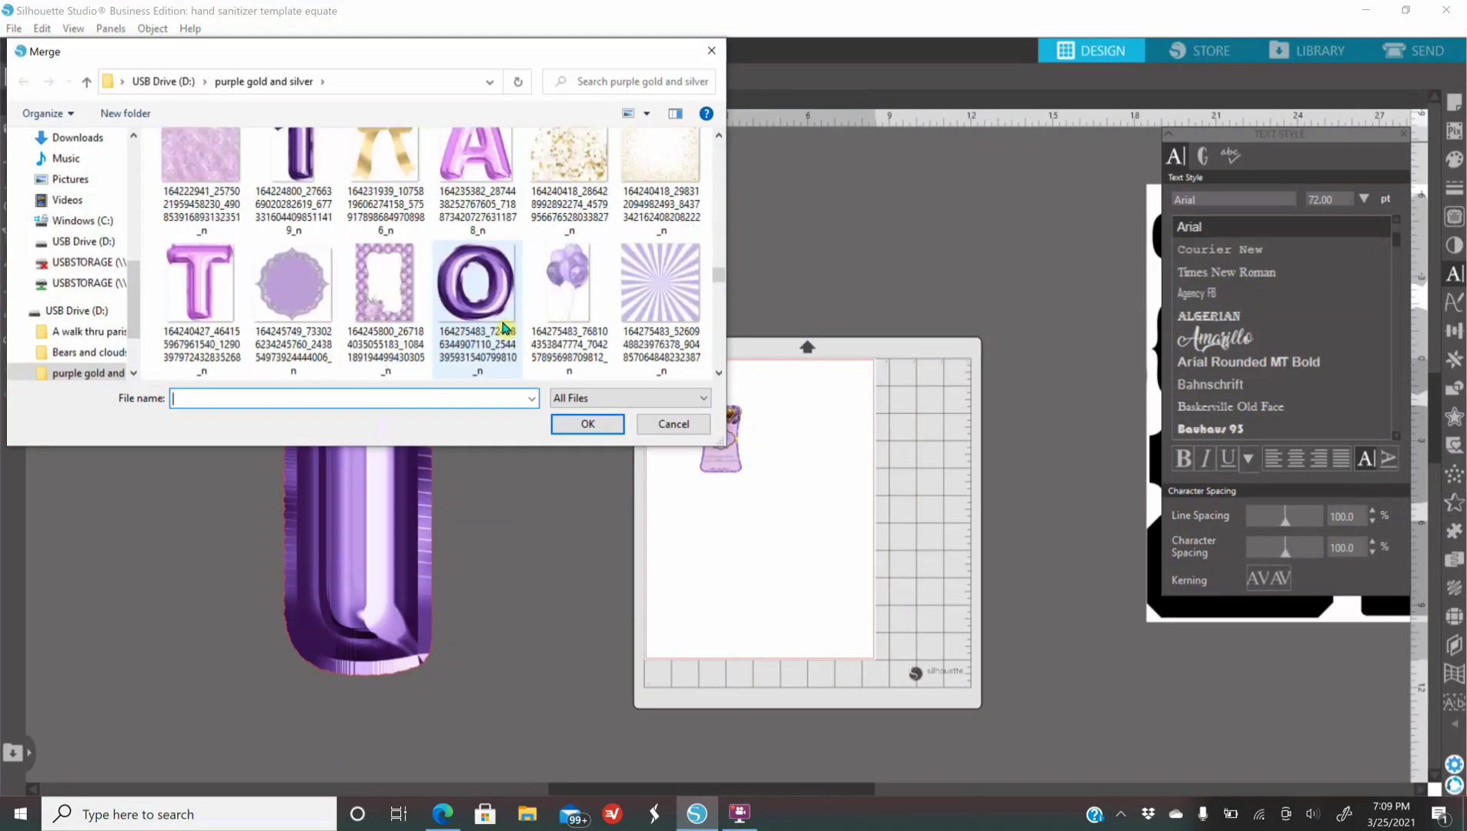
double_click(394, 302)
left_click_drag(885, 631, 682, 477)
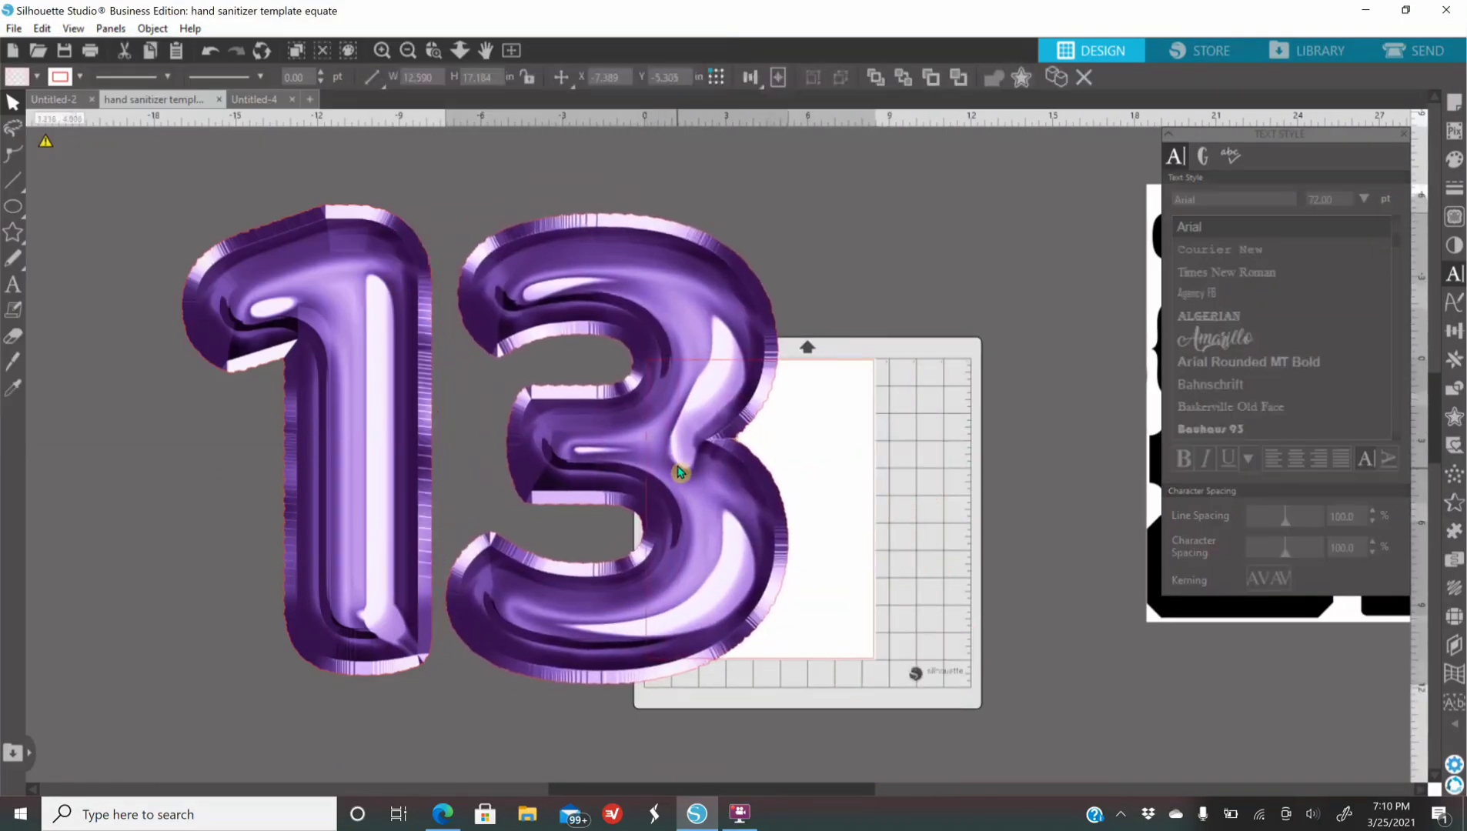
Step: Select the balloon numbers 1 and 3 together and scale the pair down
left_click(393, 539, "shift")
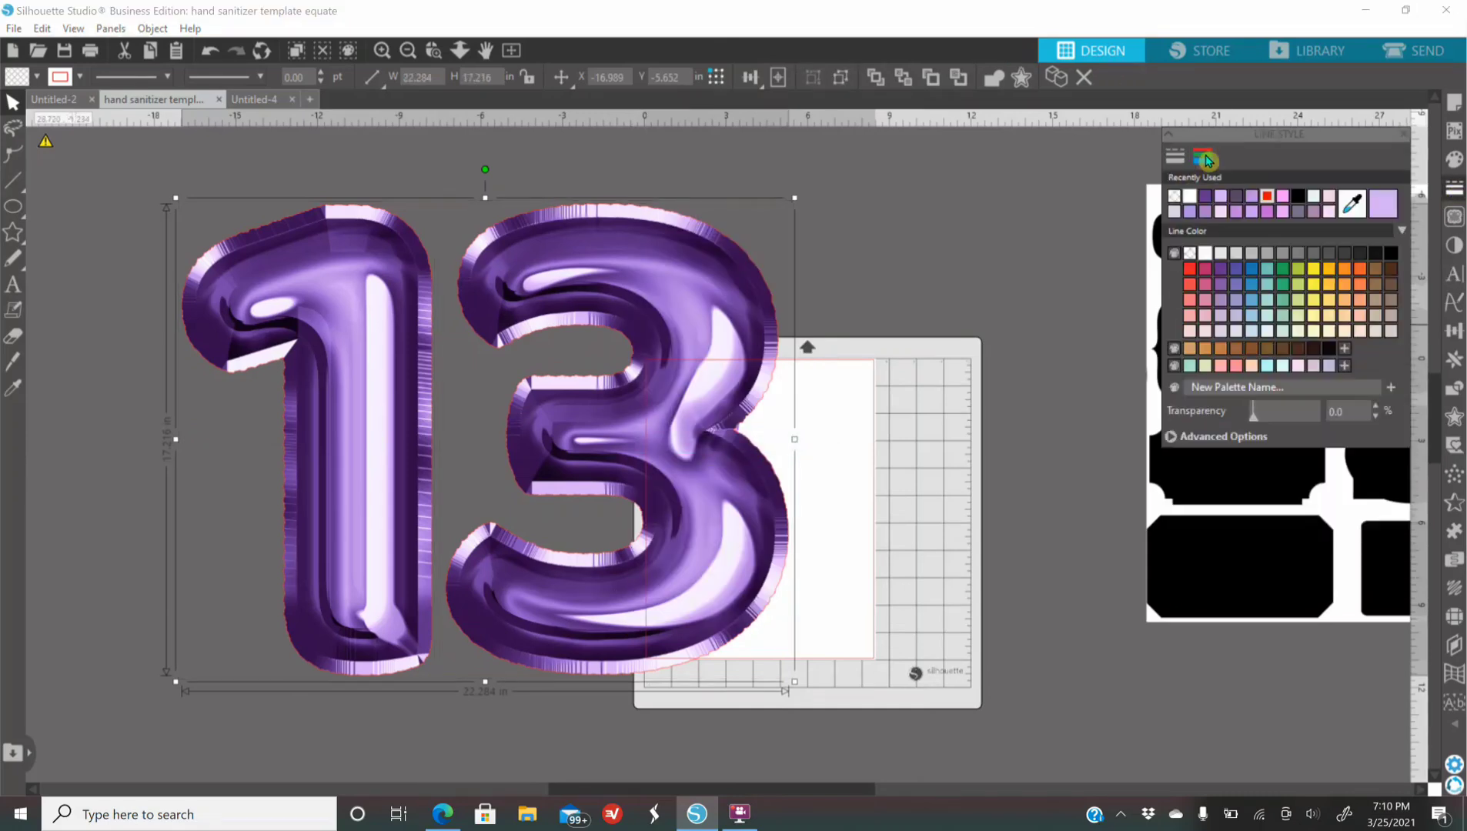
left_click_drag(795, 197, 774, 439)
left_click(382, 51)
left_click(383, 51)
left_click(382, 51)
left_click(382, 51)
left_click(383, 51)
Step: Shrink the balloon 13 to fit the label and position it inside the frame beside "Happy"
left_click_drag(885, 468, 680, 471)
left_click_drag(1083, 316, 768, 467)
left_click_drag(737, 389, 749, 390)
left_click_drag(745, 446, 769, 479)
left_click(962, 486)
left_click(383, 51)
left_click(994, 519)
Step: Add a small white "th" text, change its font and place it as a superscript beside the balloon 13
left_click(13, 287)
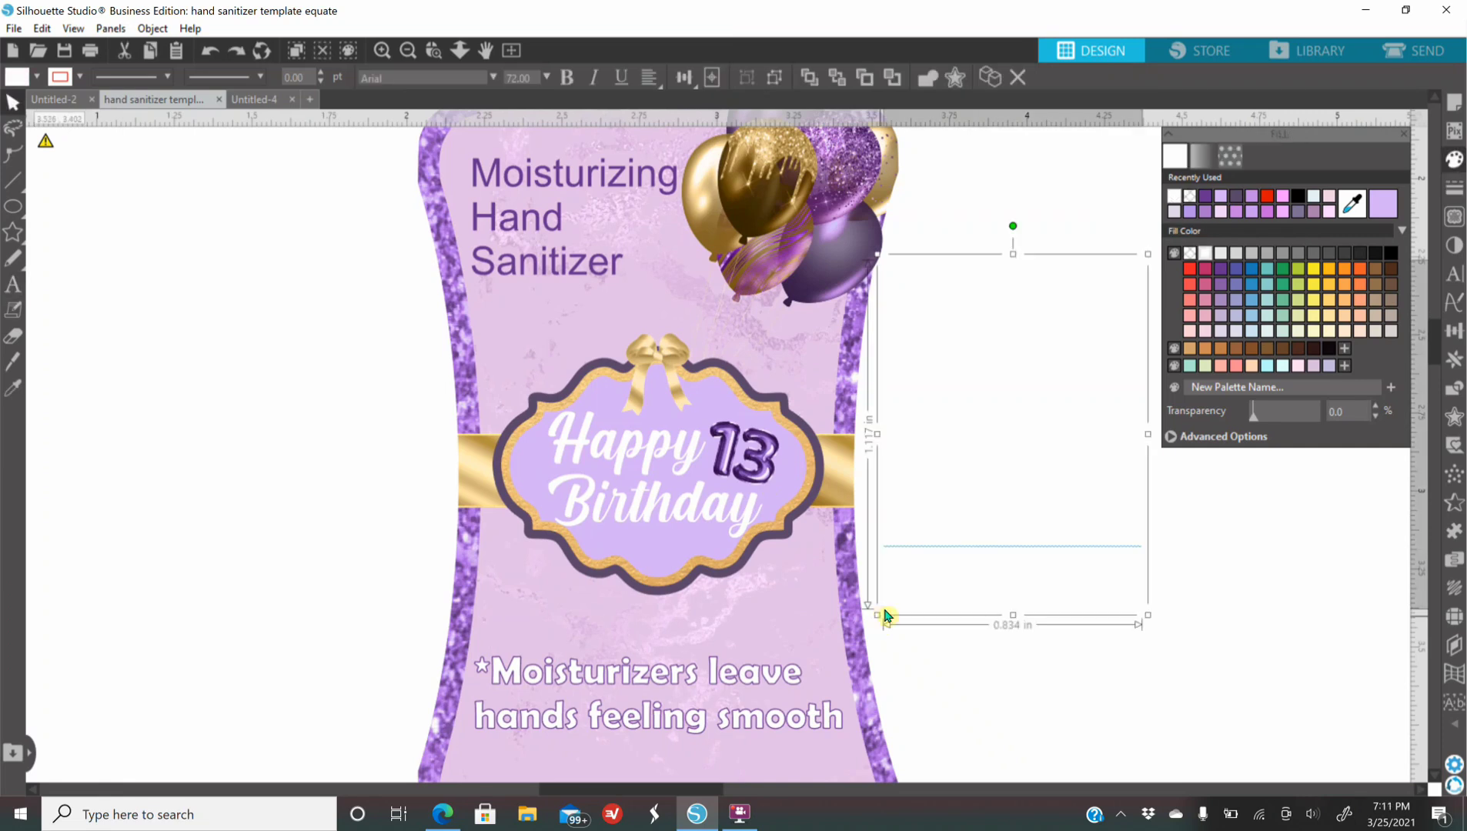
left_click_drag(875, 615, 1007, 431)
left_click_drag(1033, 360, 678, 518)
mouse_move(793, 413)
left_mouse_down()
mouse_move(703, 523)
mouse_move(781, 465)
mouse_move(810, 477)
mouse_move(798, 389)
left_mouse_up()
left_click(1453, 275)
left_click(1254, 356)
left_click_drag(807, 479, 790, 463)
left_click(926, 554)
Step: Select all parts of the finished label and group them into one object
scroll(926, 554, "down", 2)
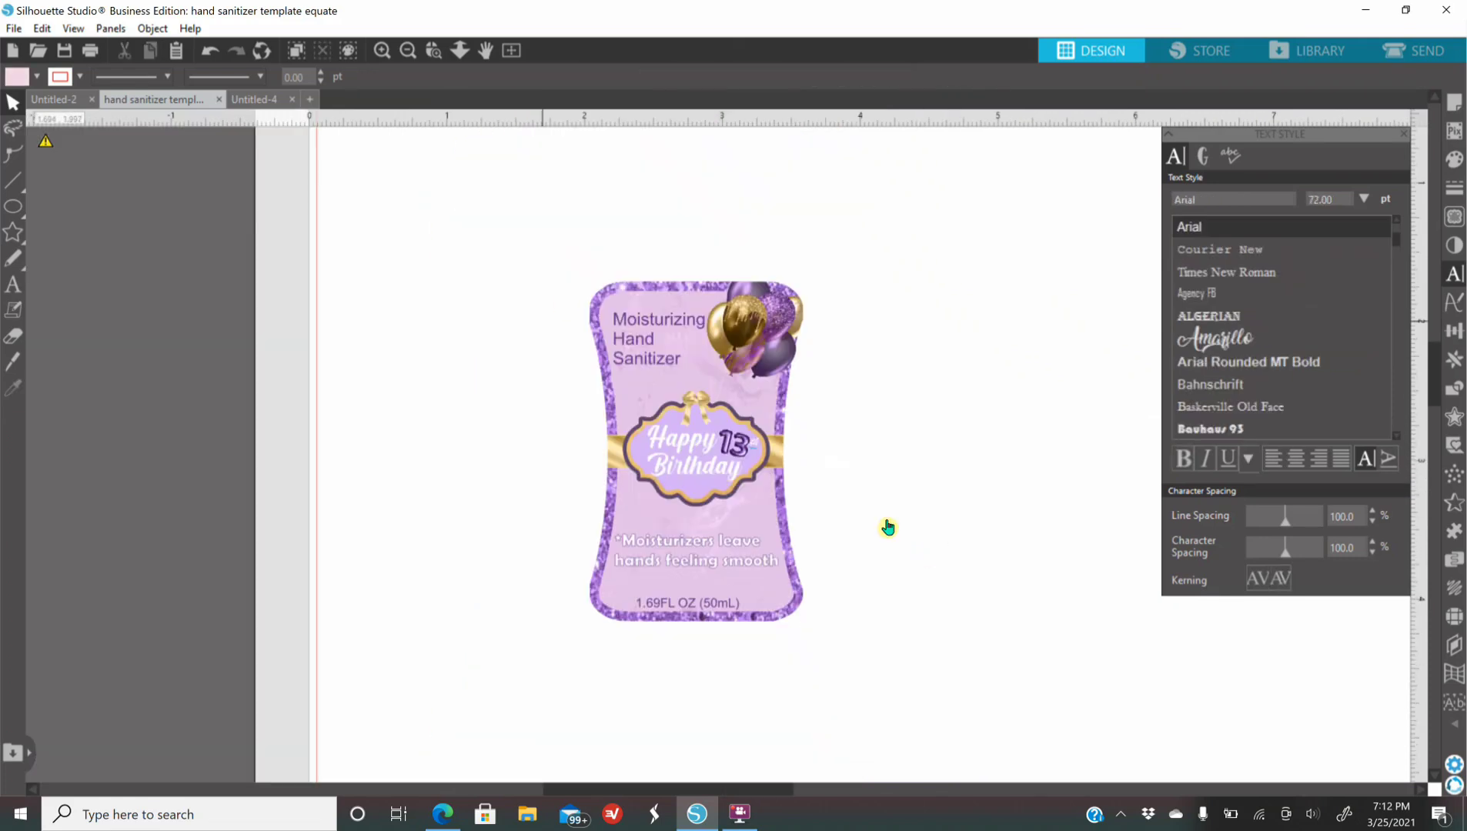
left_click_drag(598, 335, 934, 664)
right_click(776, 595)
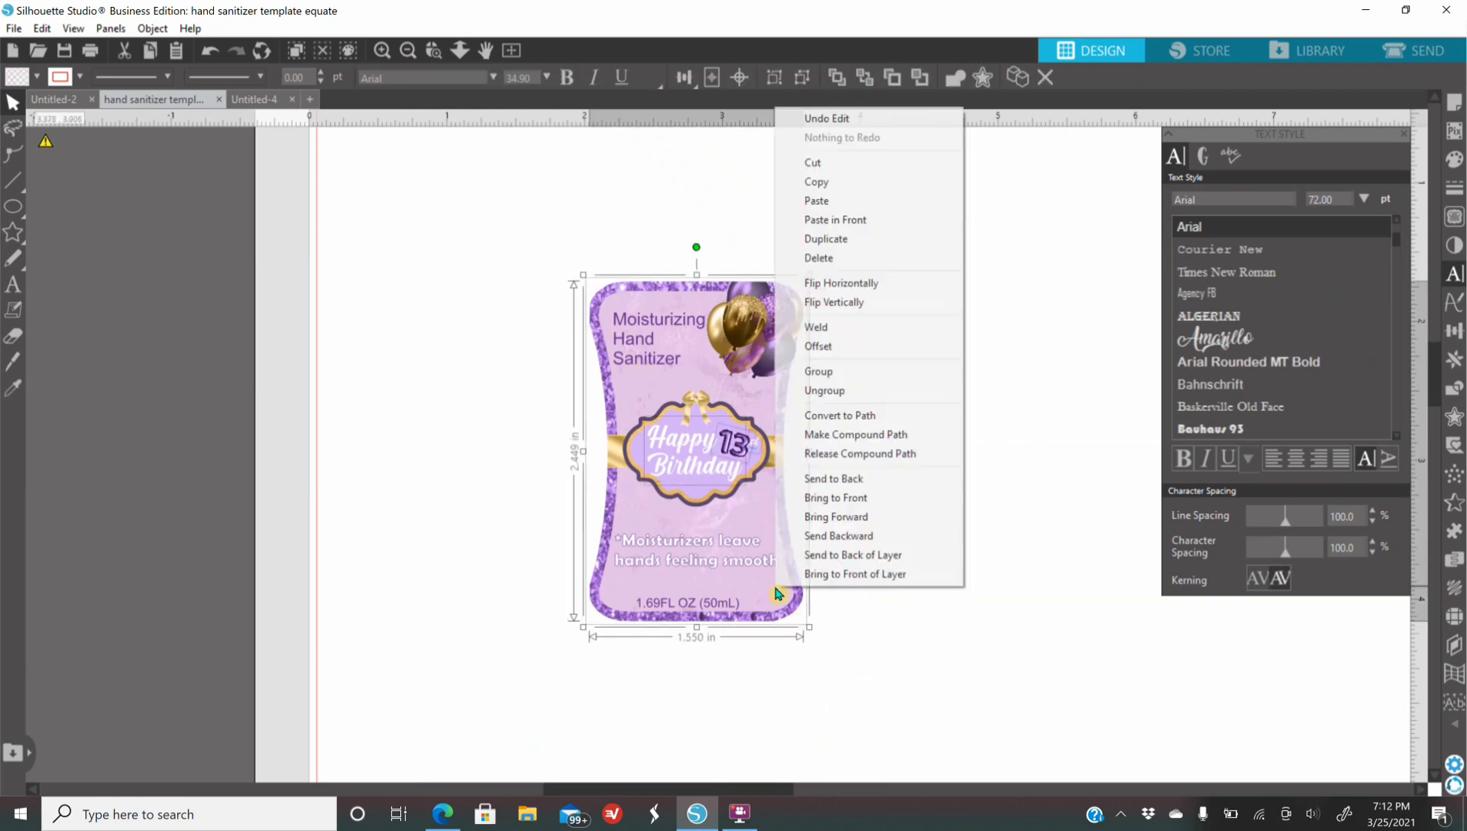
left_click(838, 382)
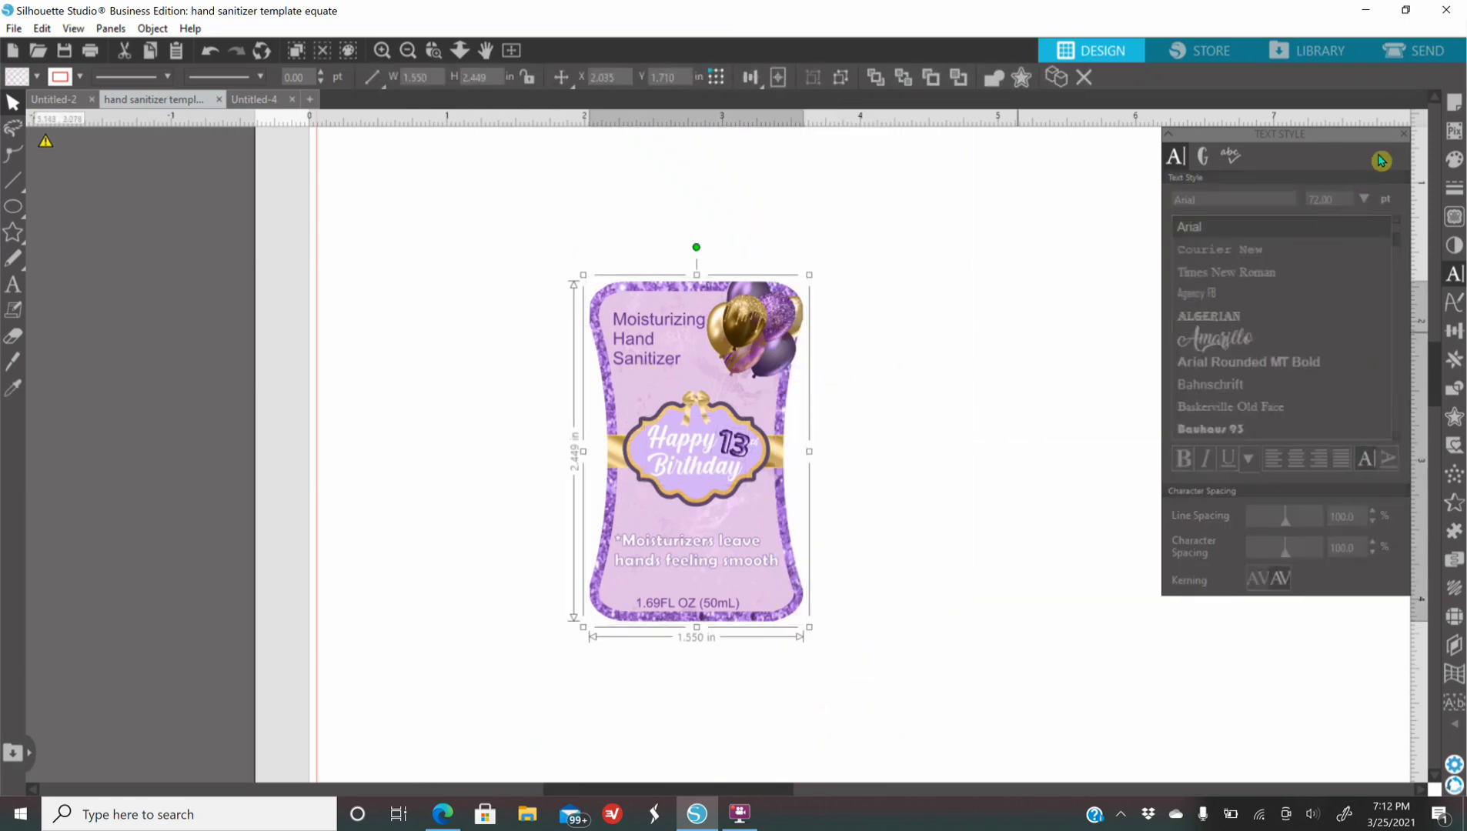
left_click(1402, 136)
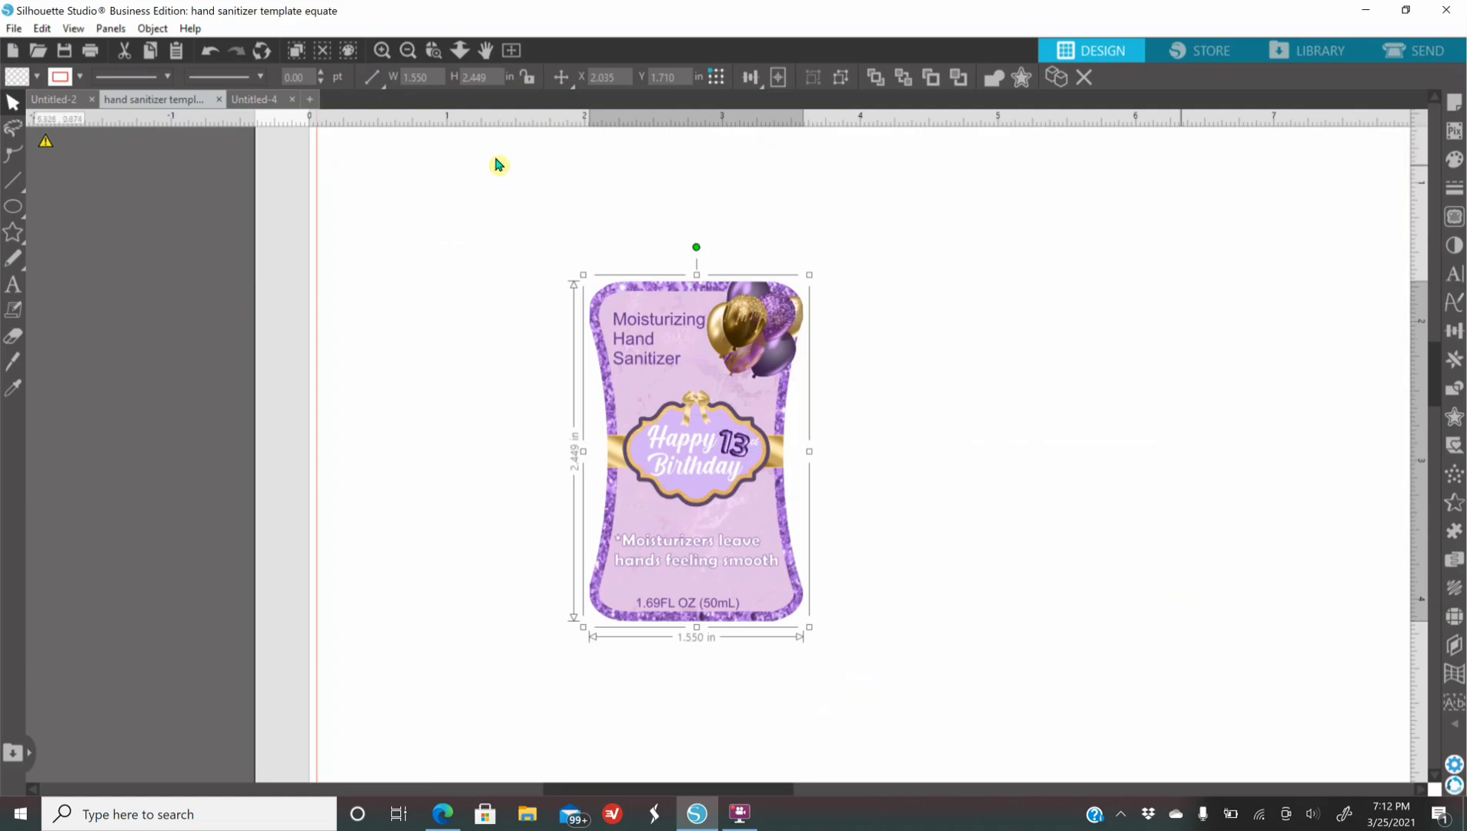
Step: Move the grouped label to the page's upper-left corner and replicate it to fill the page
left_click(415, 48)
left_click(416, 48)
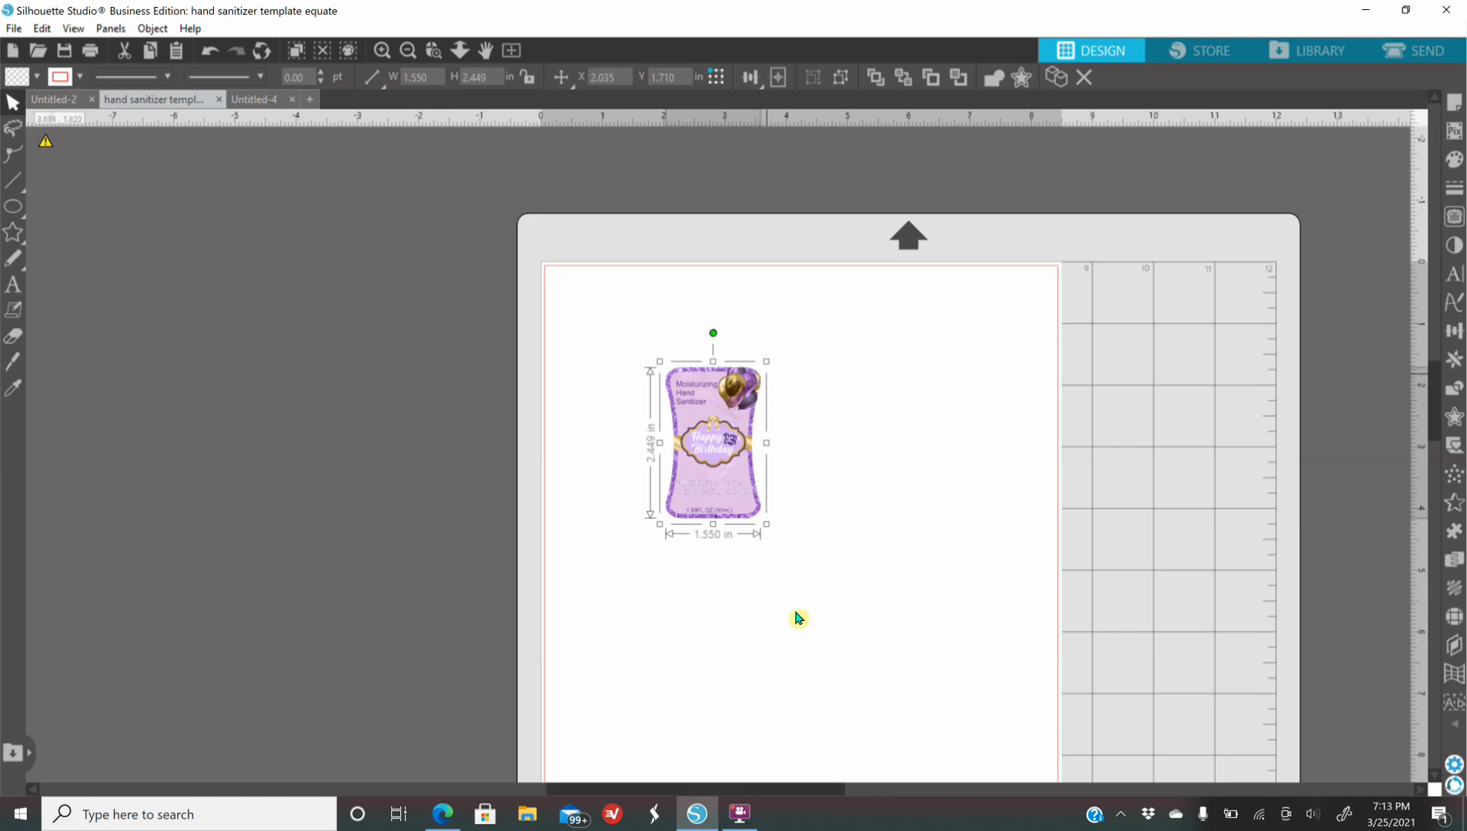
left_click_drag(723, 498, 624, 413)
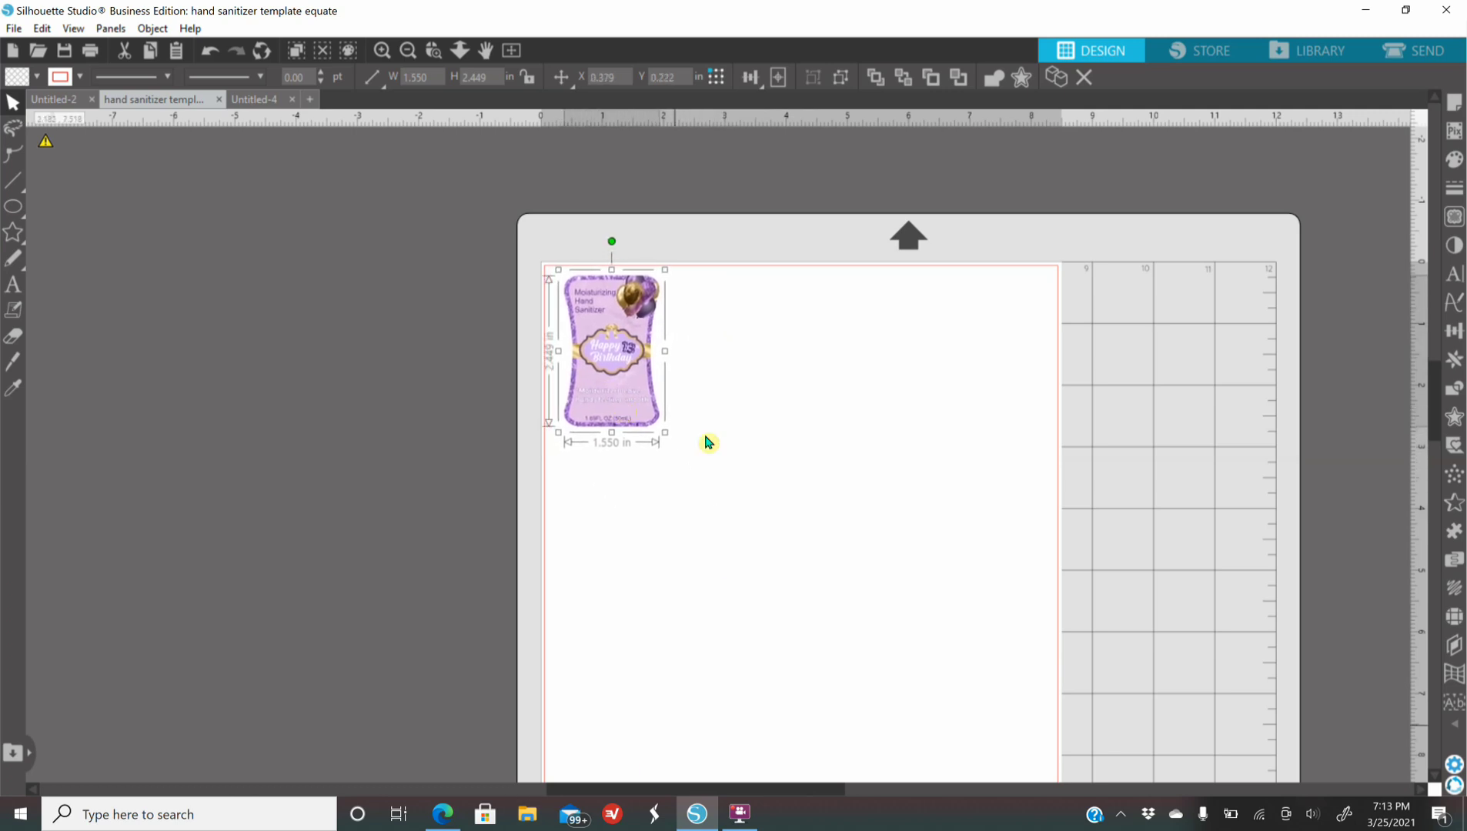
left_click(1452, 361)
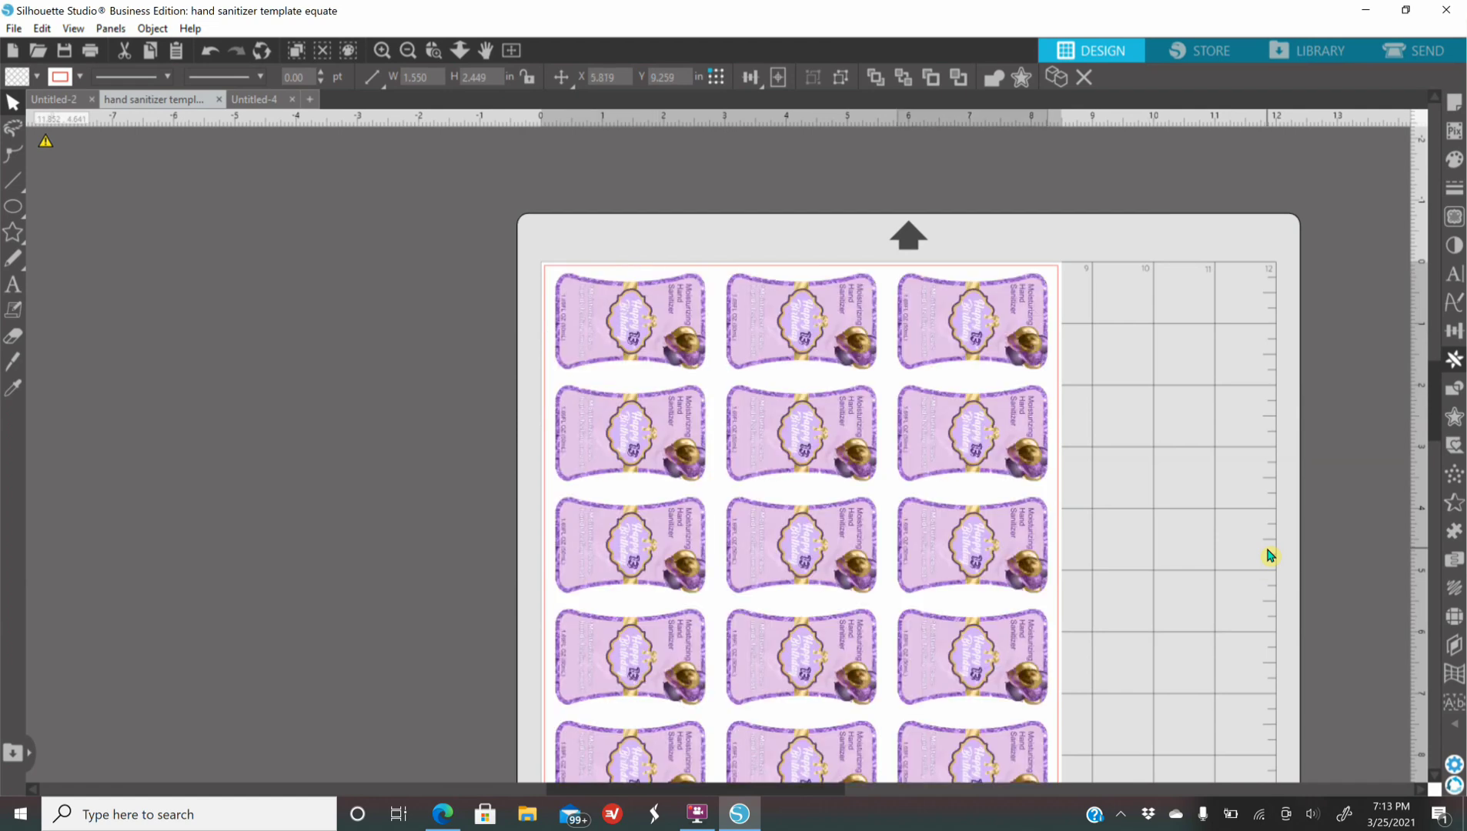
Step: Delete the leftover black label template image beside the page
left_click(409, 50)
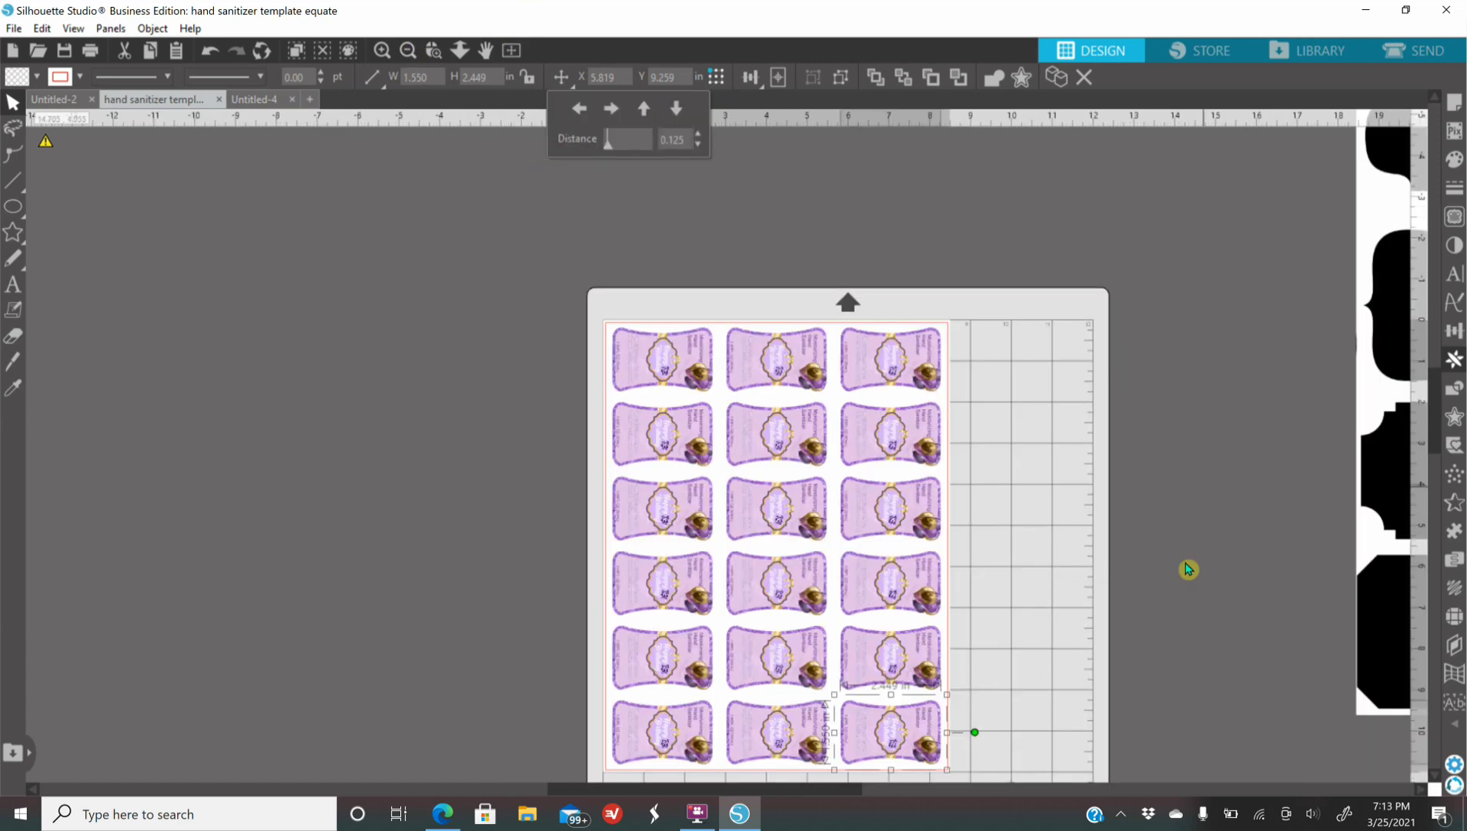
scroll(1110, 508, "down", 2)
left_click(1376, 468)
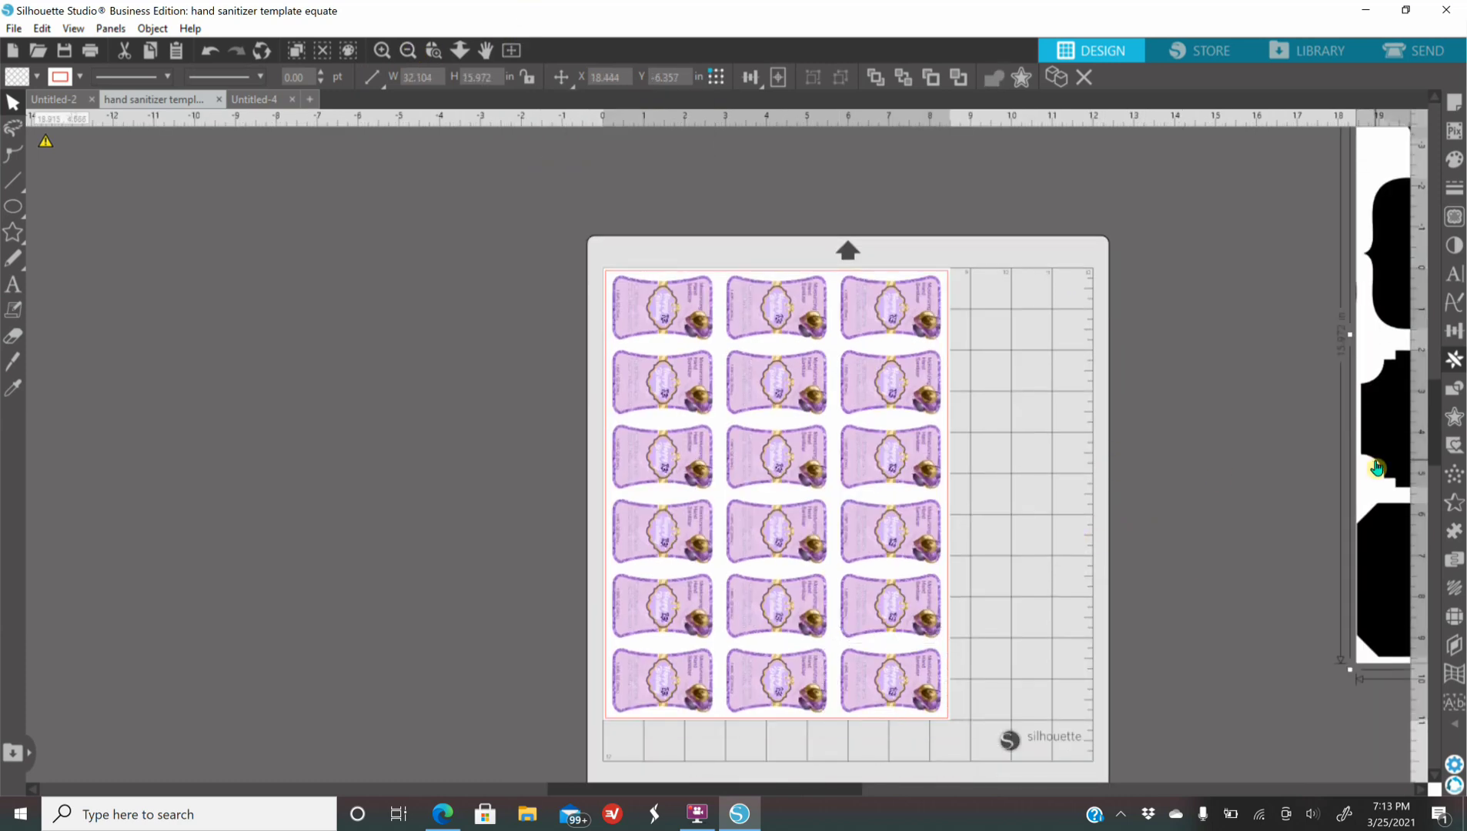
key("Delete")
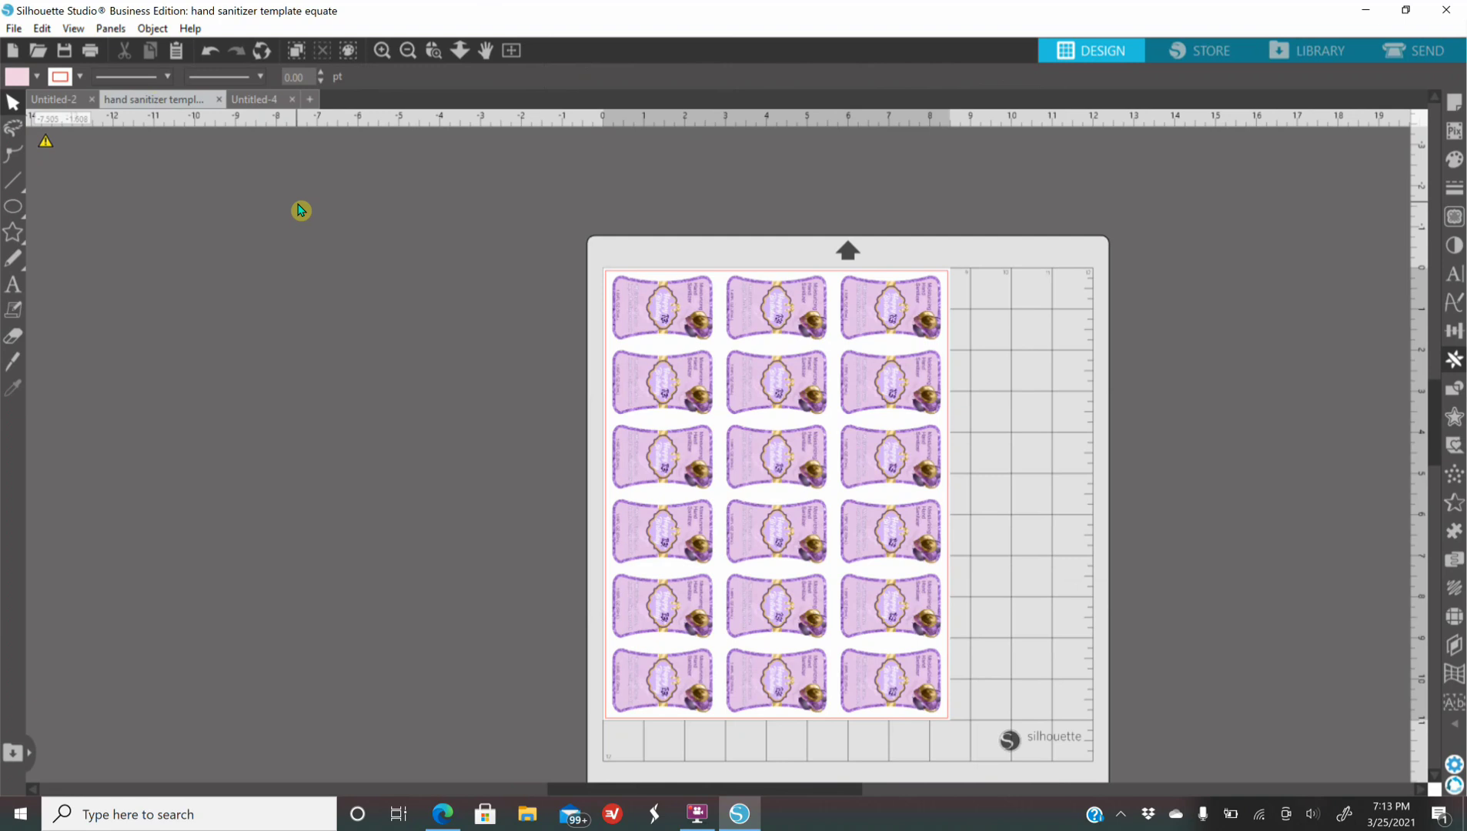
Step: Examine the file types offered when saving the design to the hard drive, then leave without saving
left_click(13, 28)
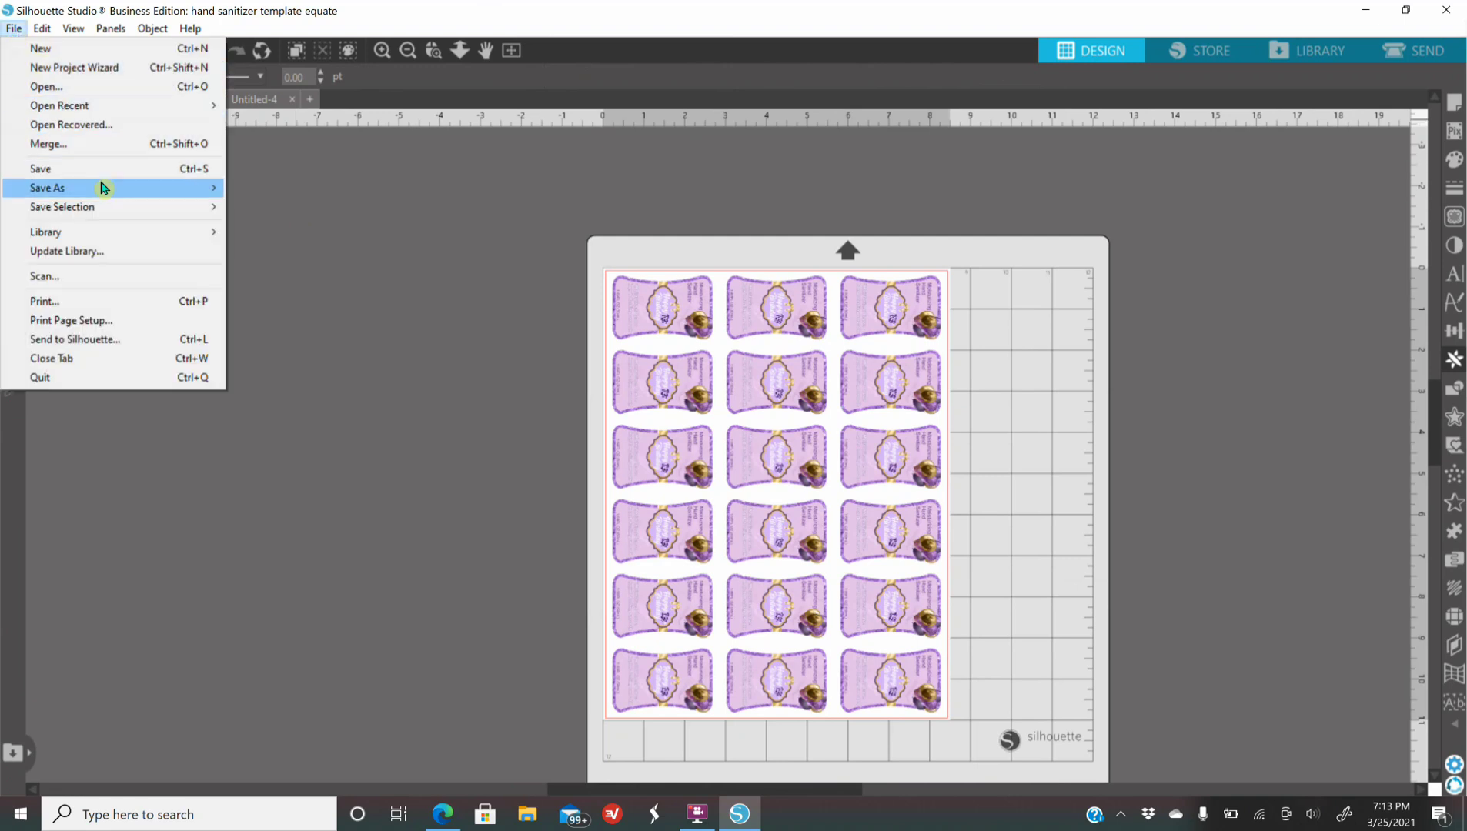
mouse_move(108, 187)
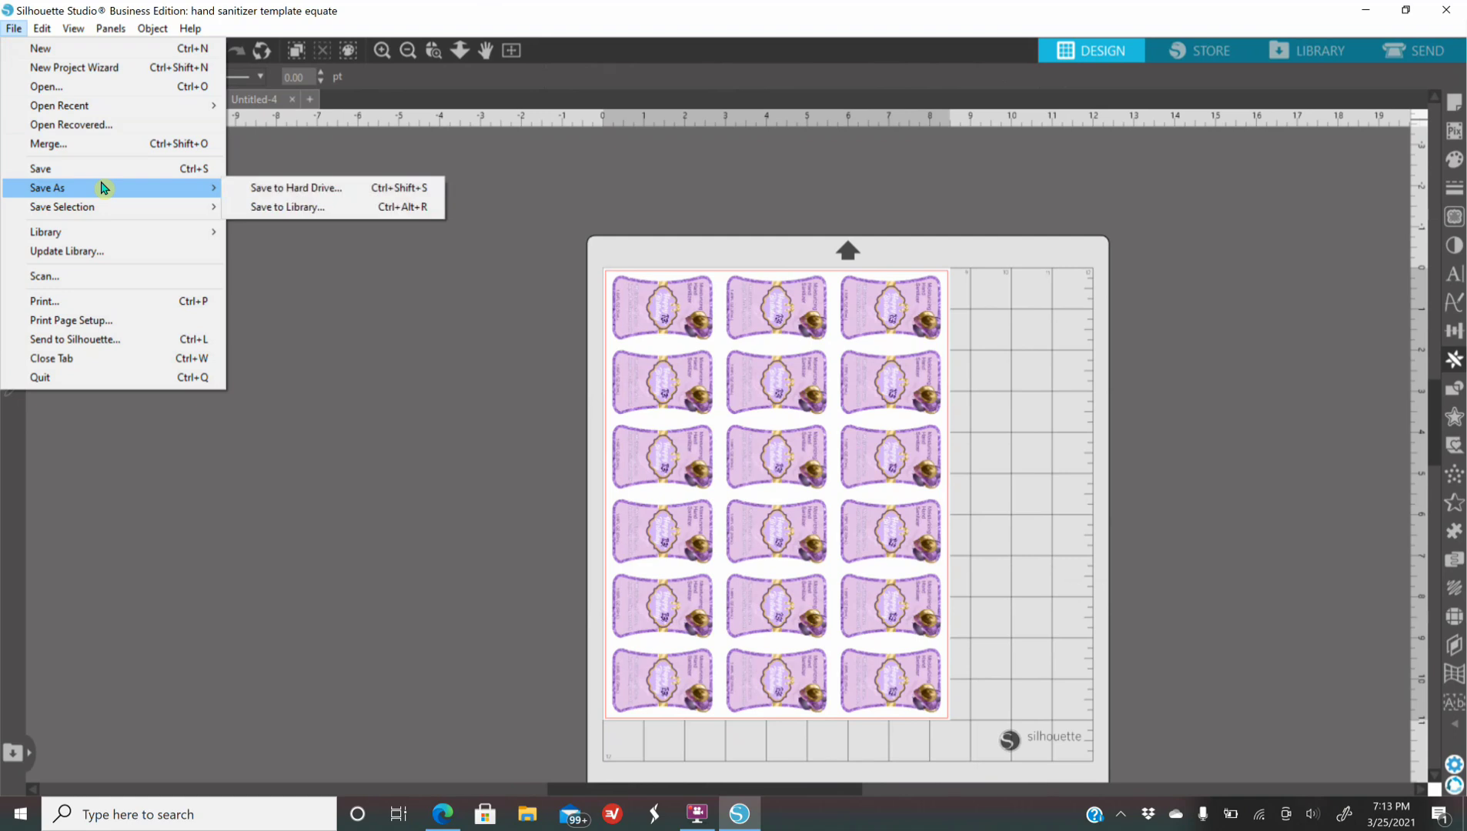
left_click(253, 193)
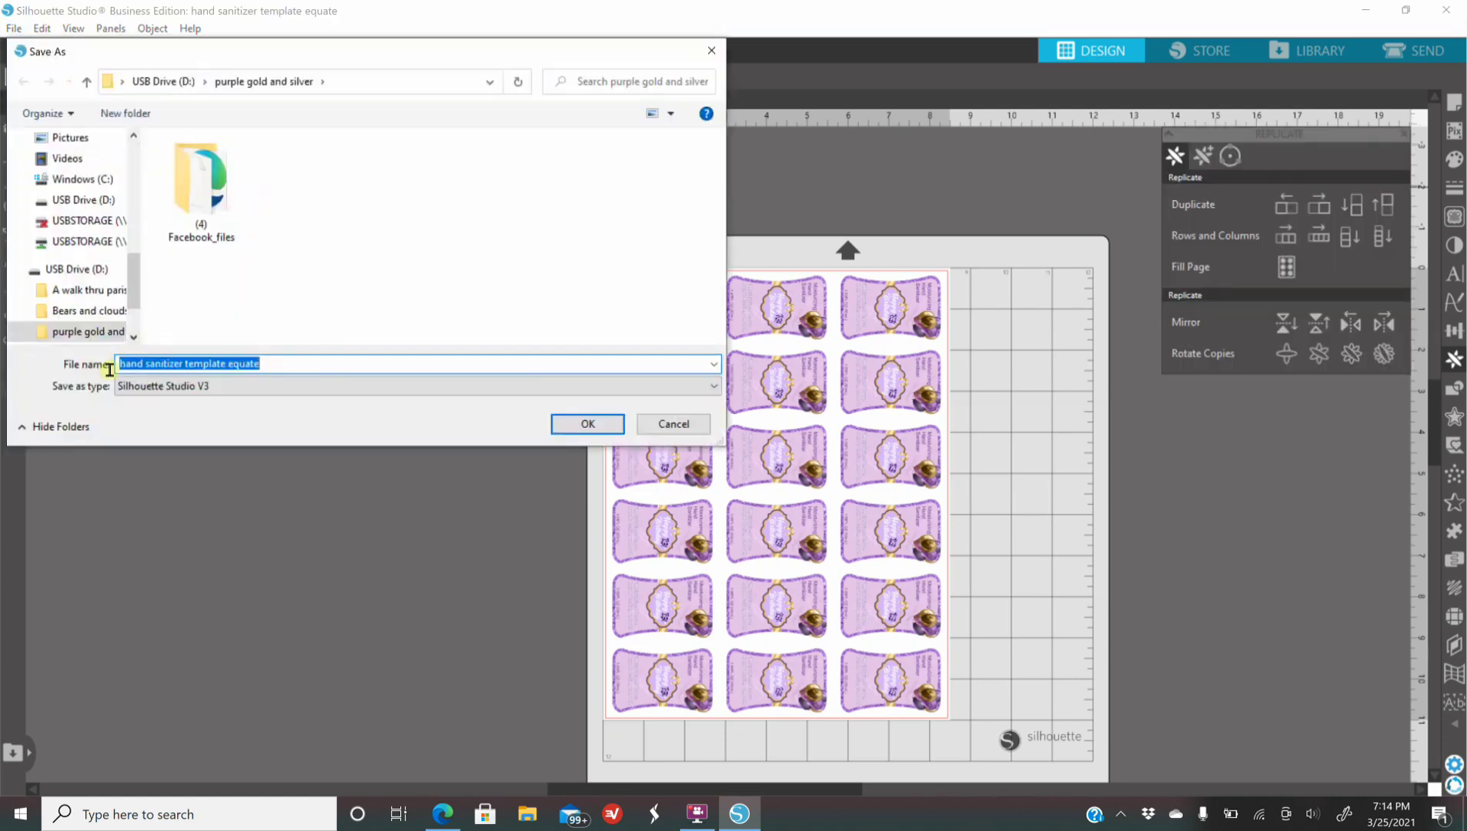
left_click(196, 389)
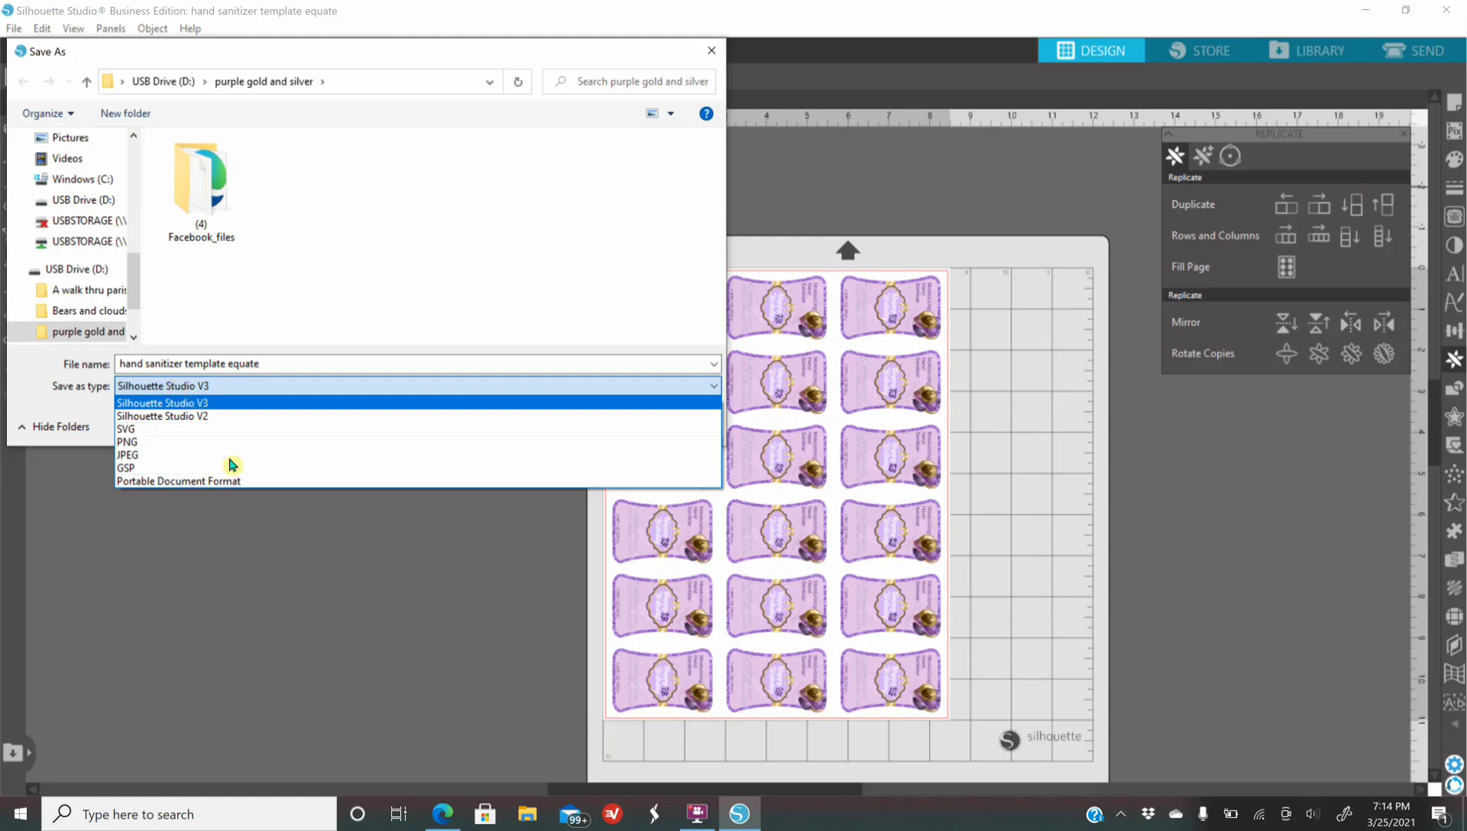
left_click(324, 562)
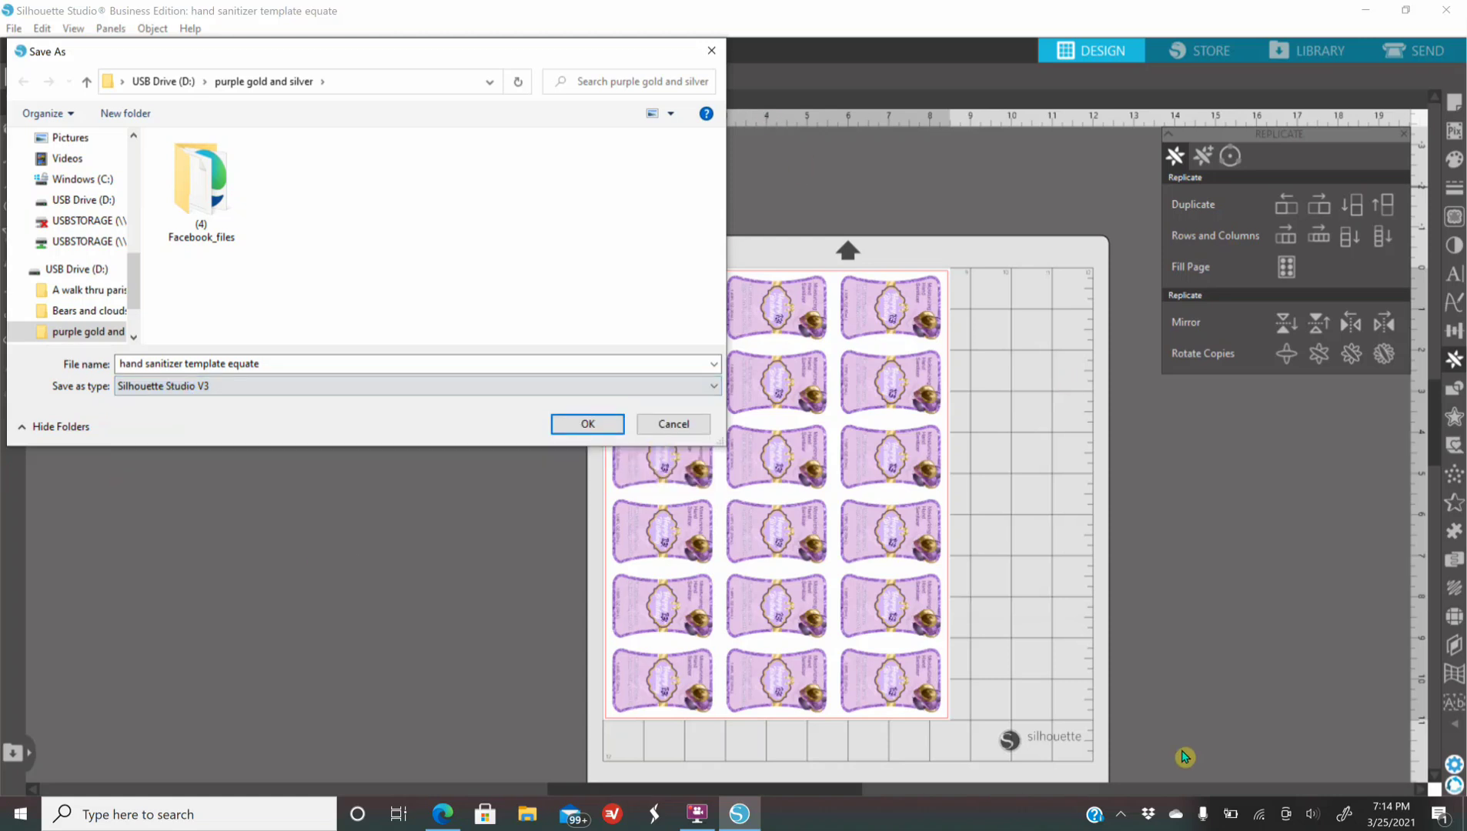
left_click(711, 50)
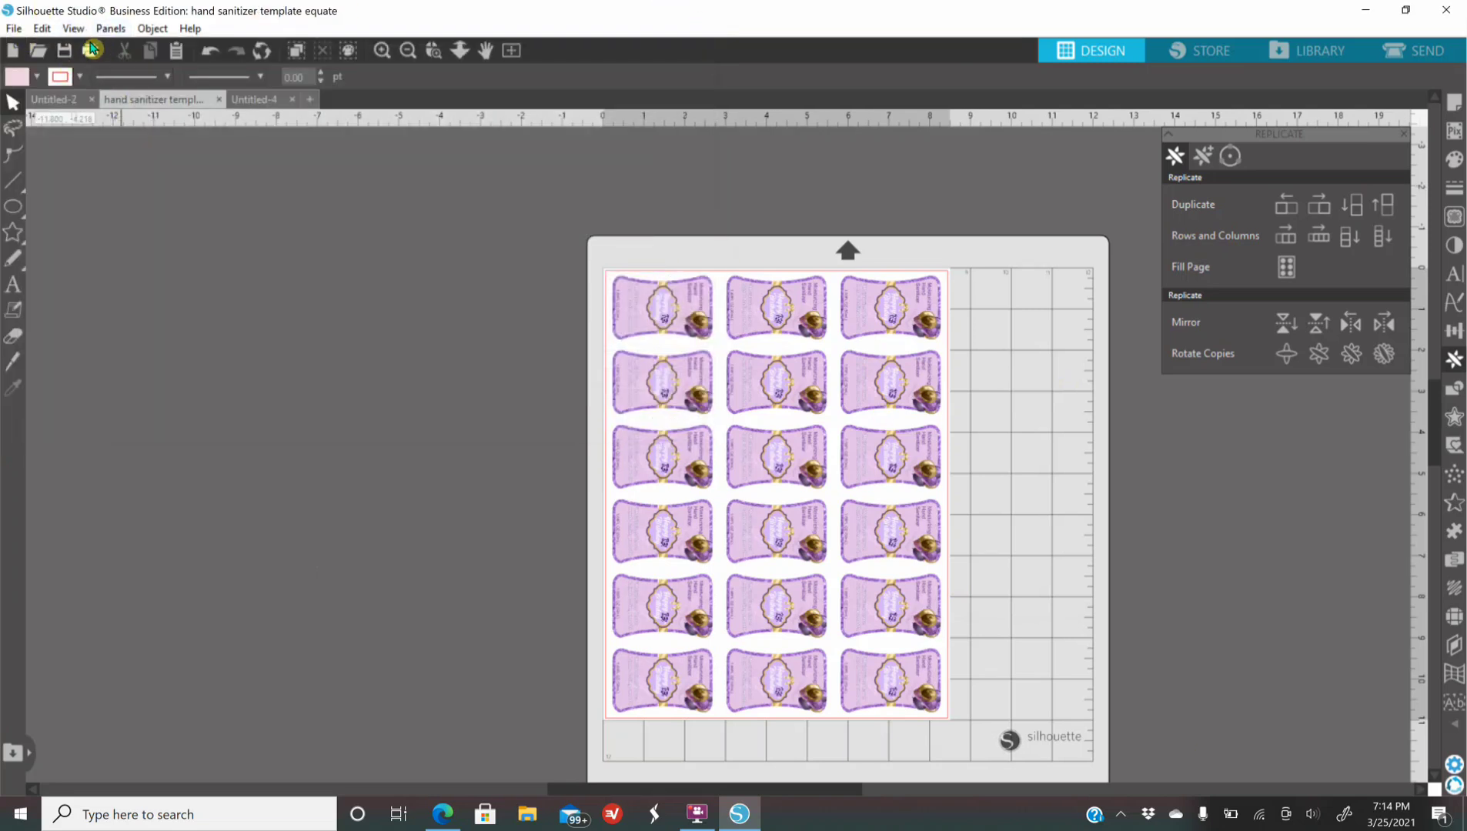
Step: Check the page setup, preview the label sheet for printing and bring up the printer options
left_click(1453, 104)
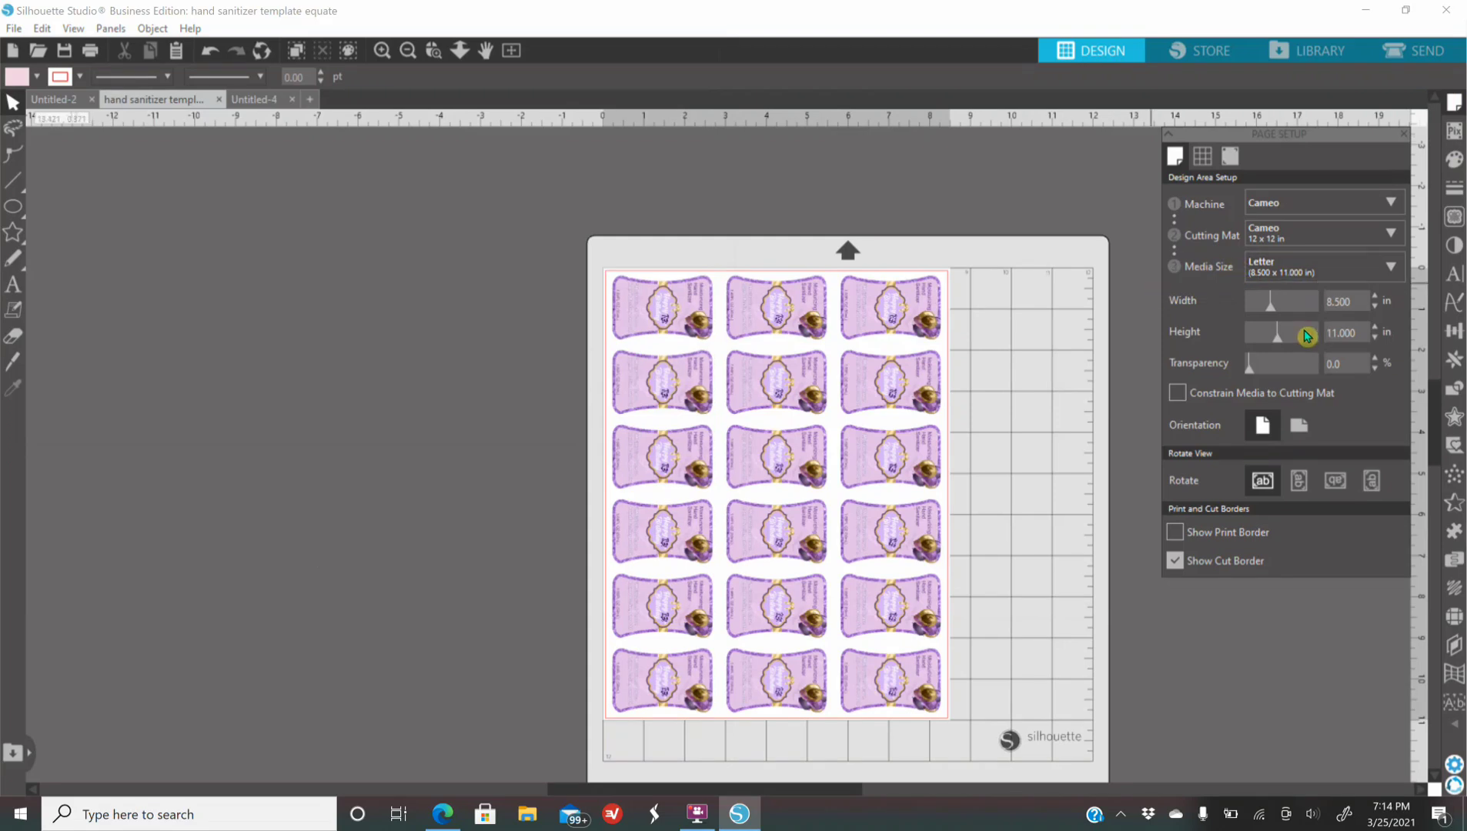
left_click(91, 52)
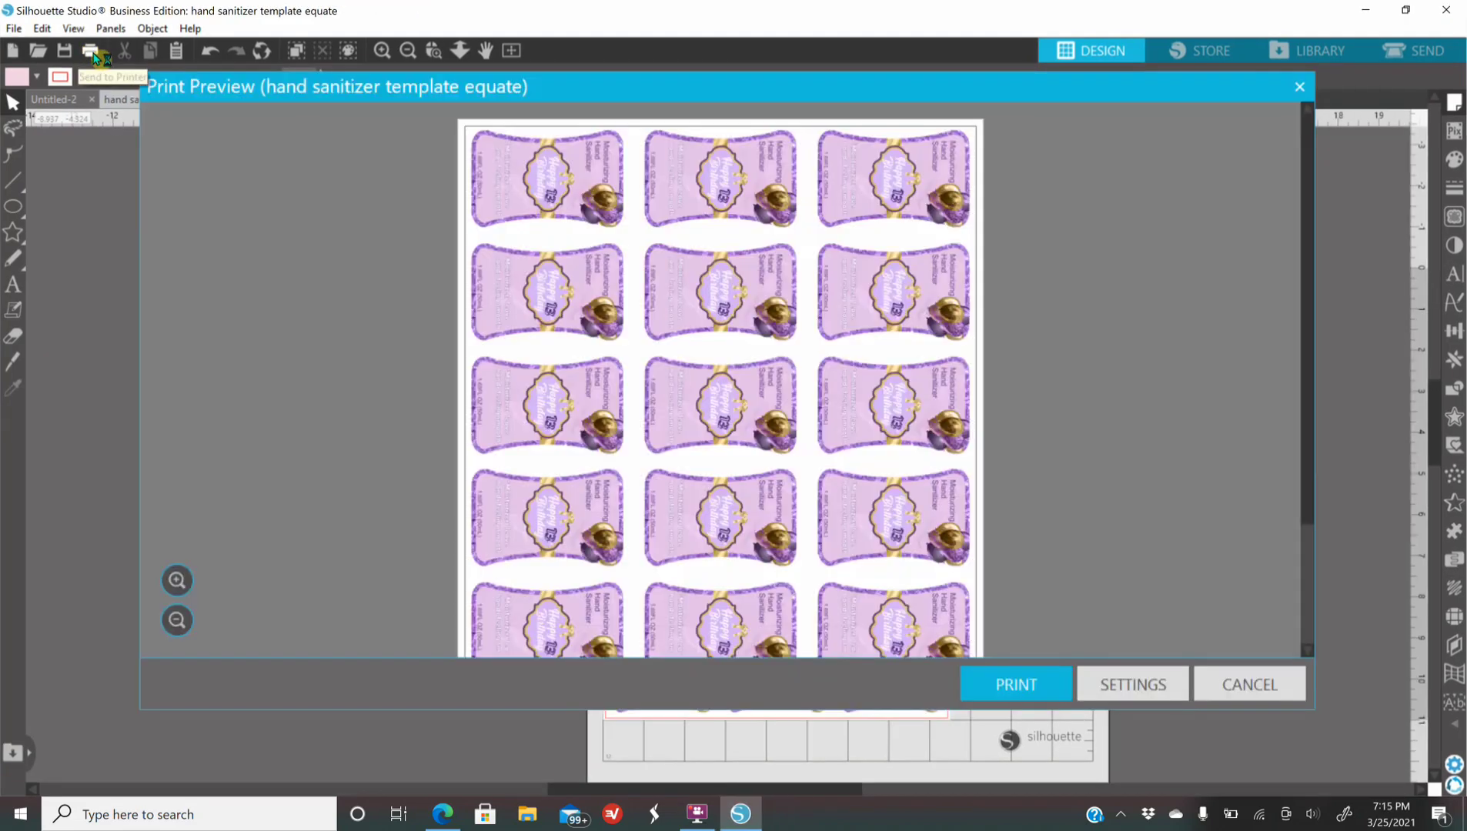
left_click(1035, 685)
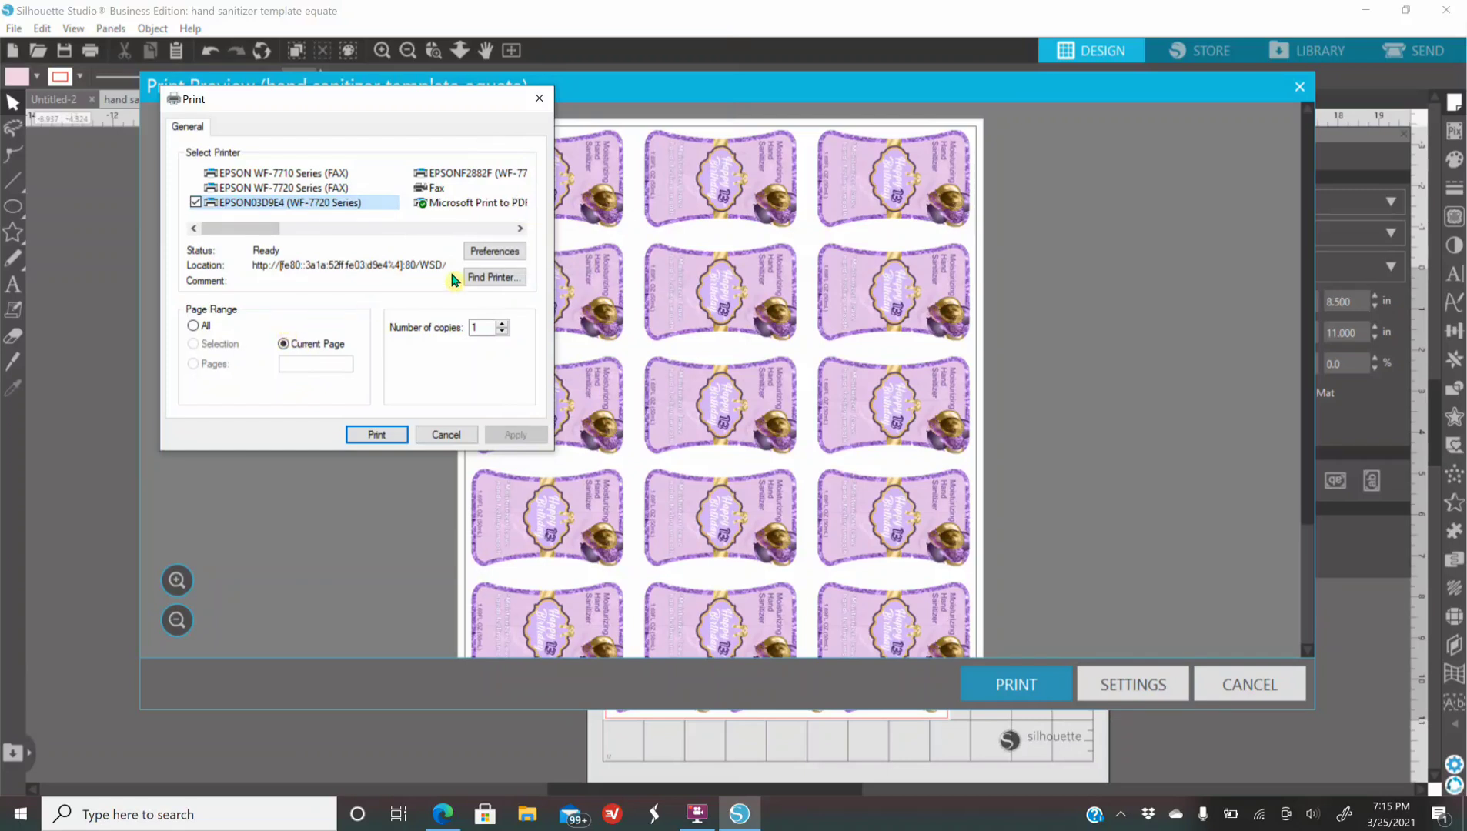
Step: Set the paper type to Premium Presentation Paper Matte, look through the available printers and print the current page of labels
left_click(496, 253)
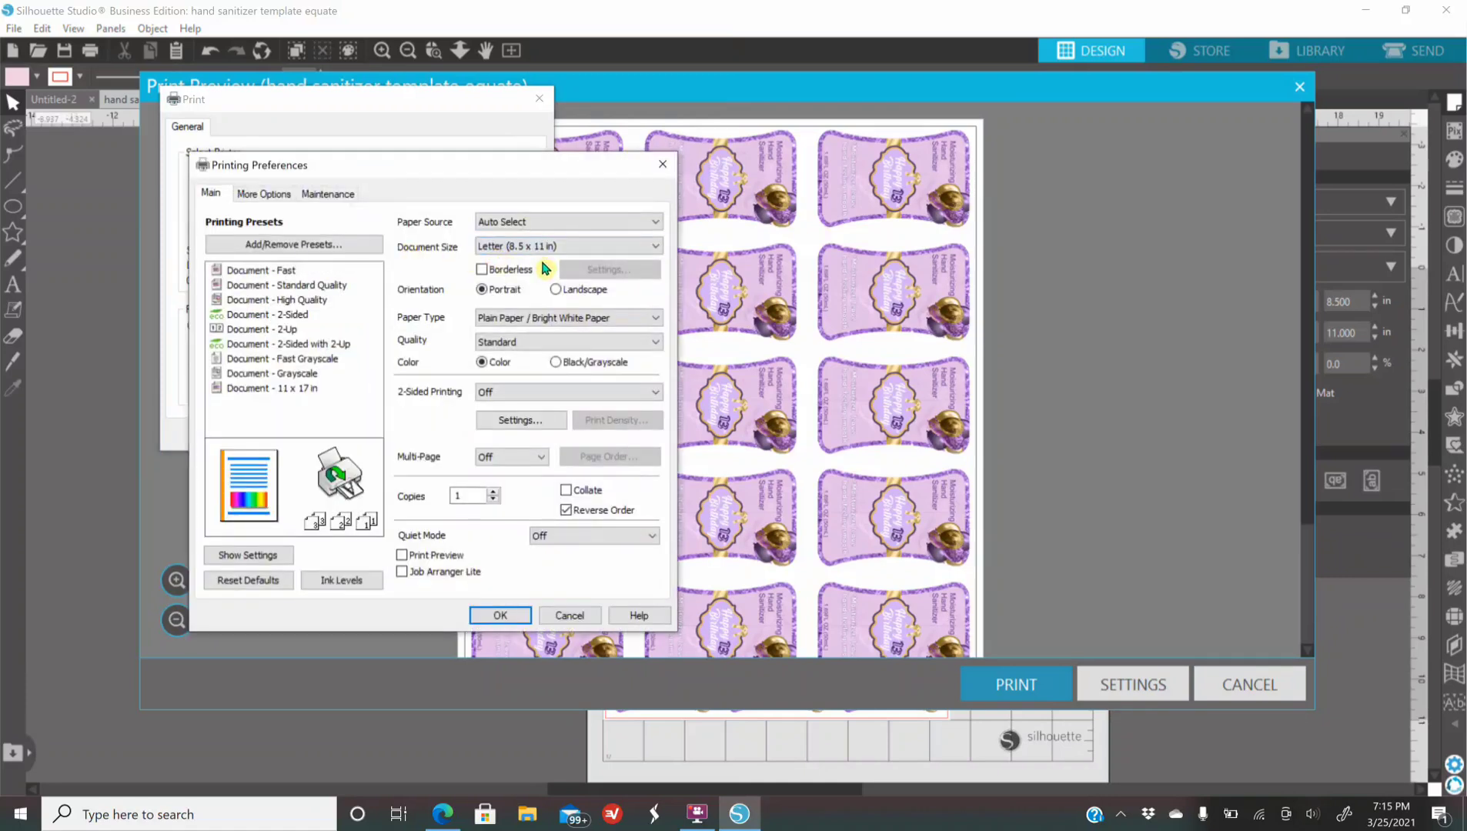
left_click(529, 319)
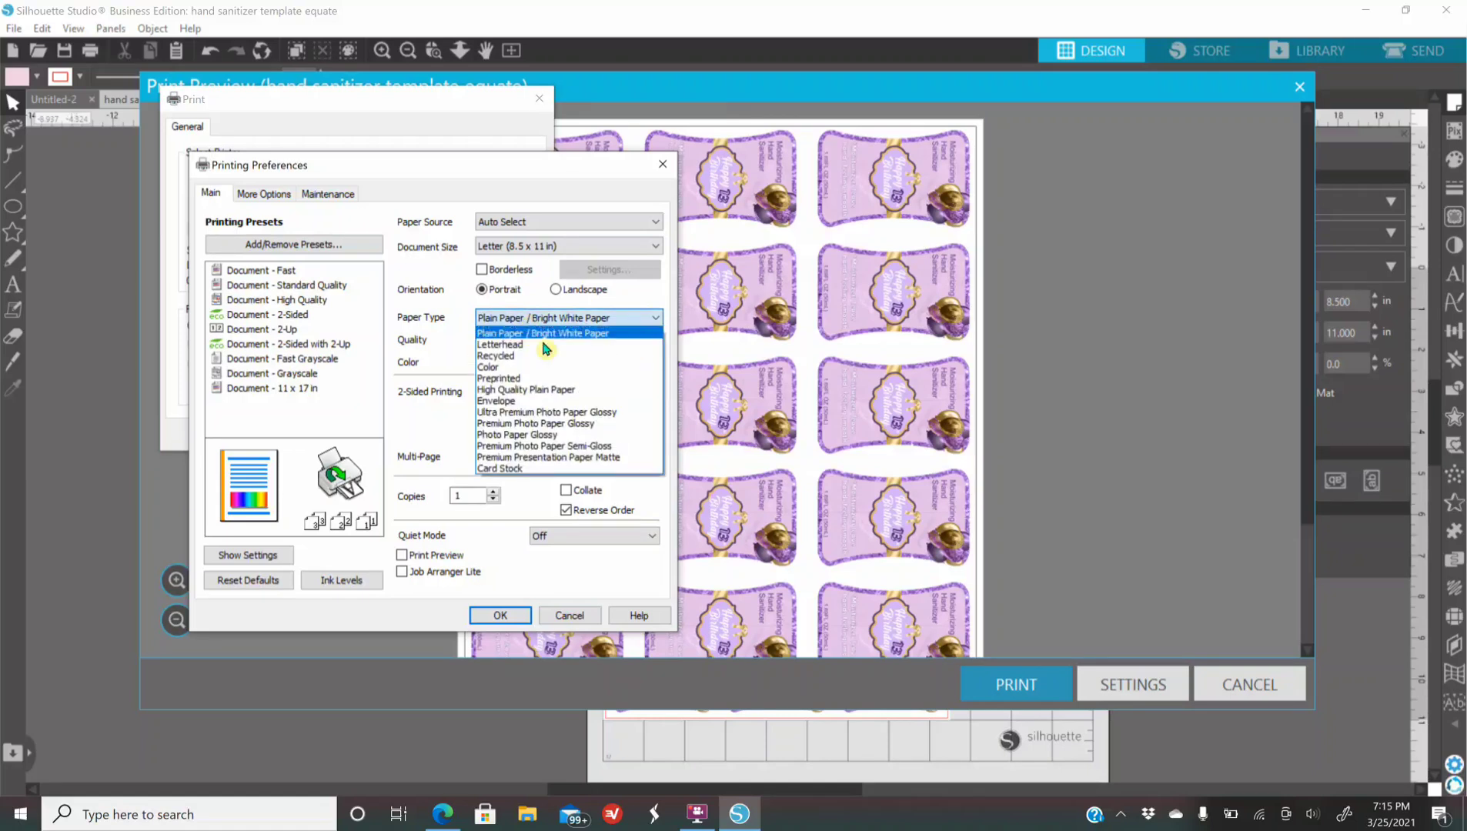
left_click(581, 458)
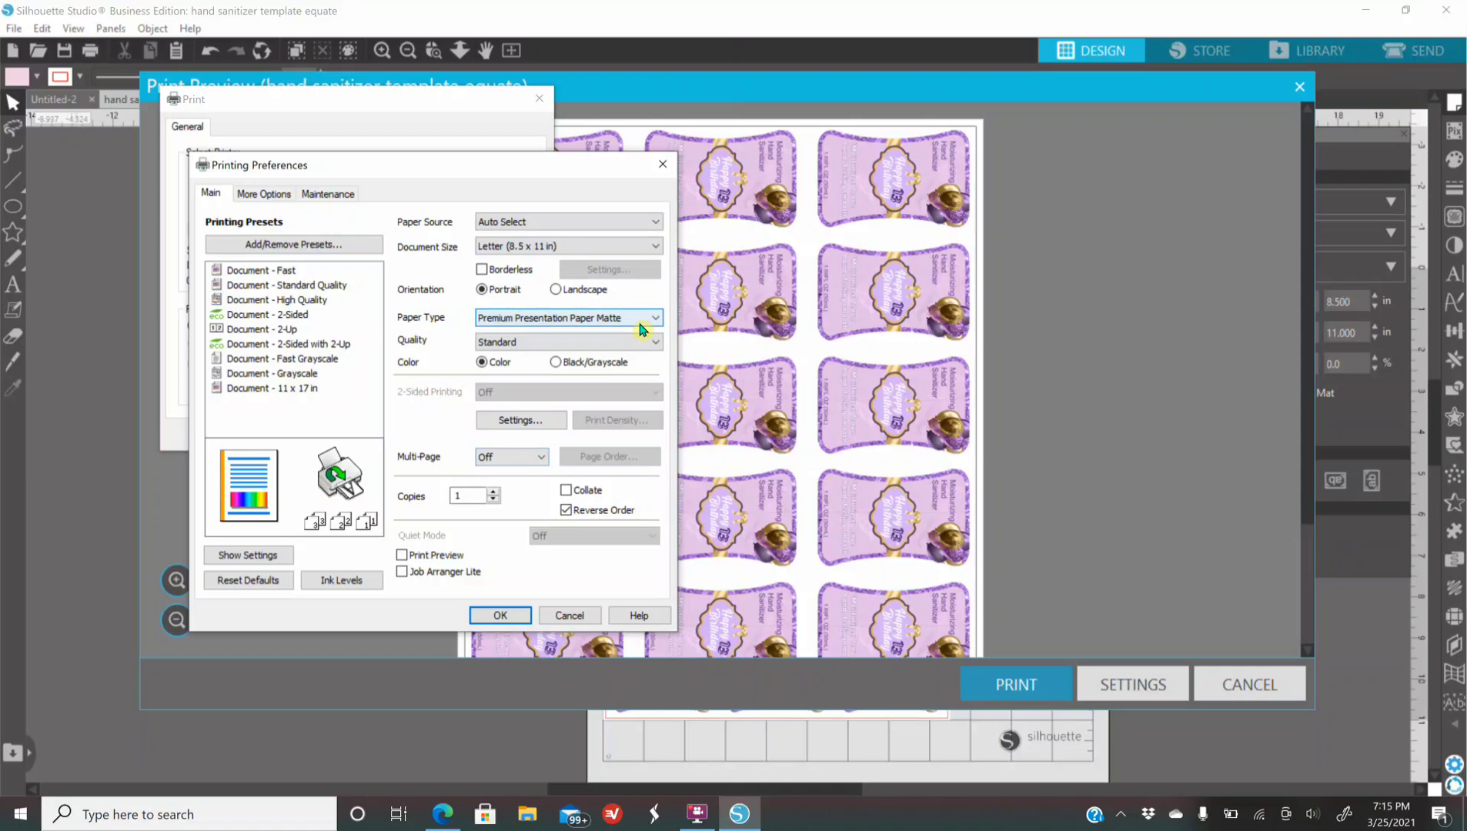
left_click(497, 615)
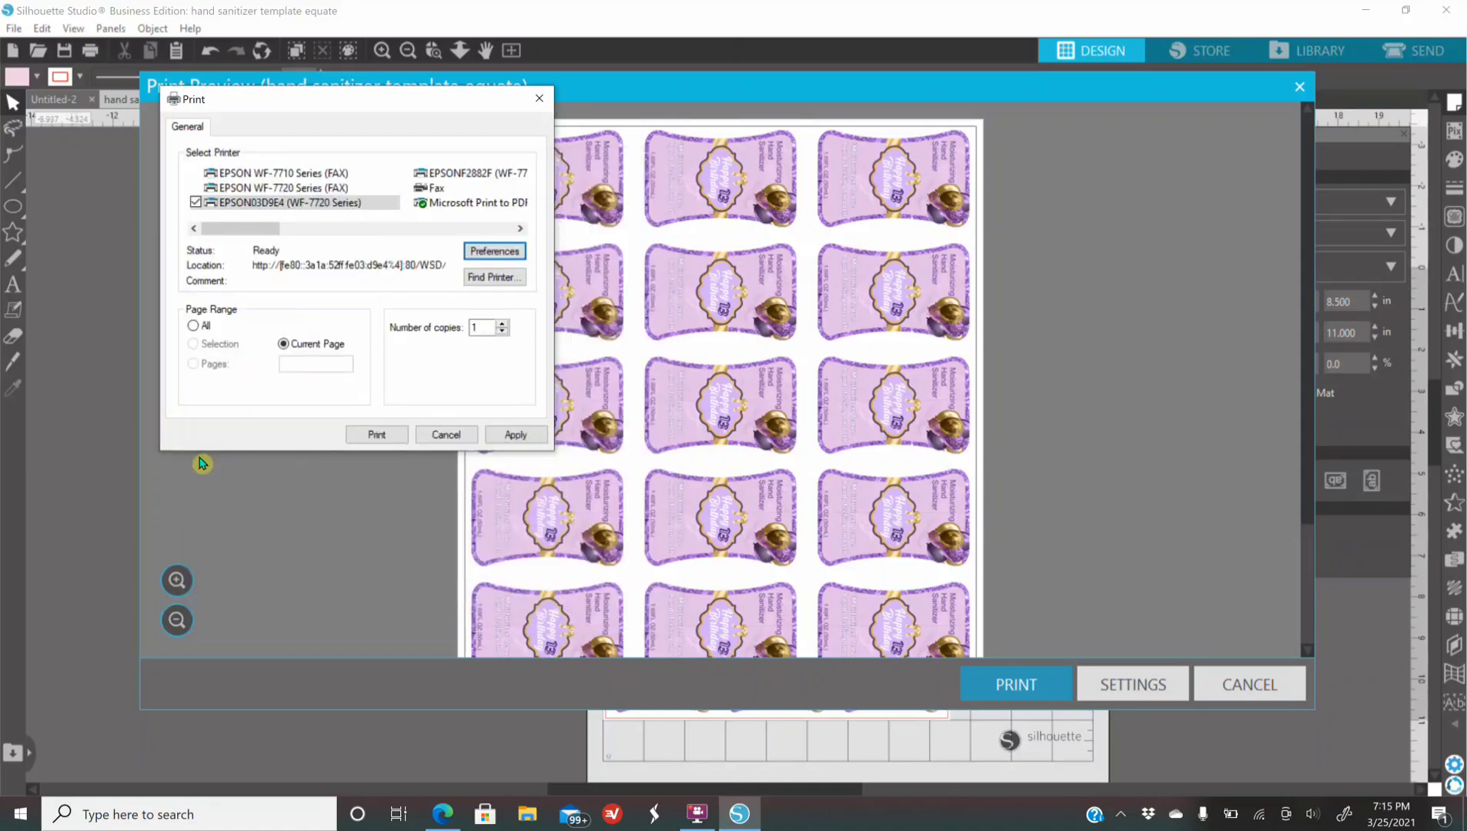
left_click_drag(262, 231, 342, 231)
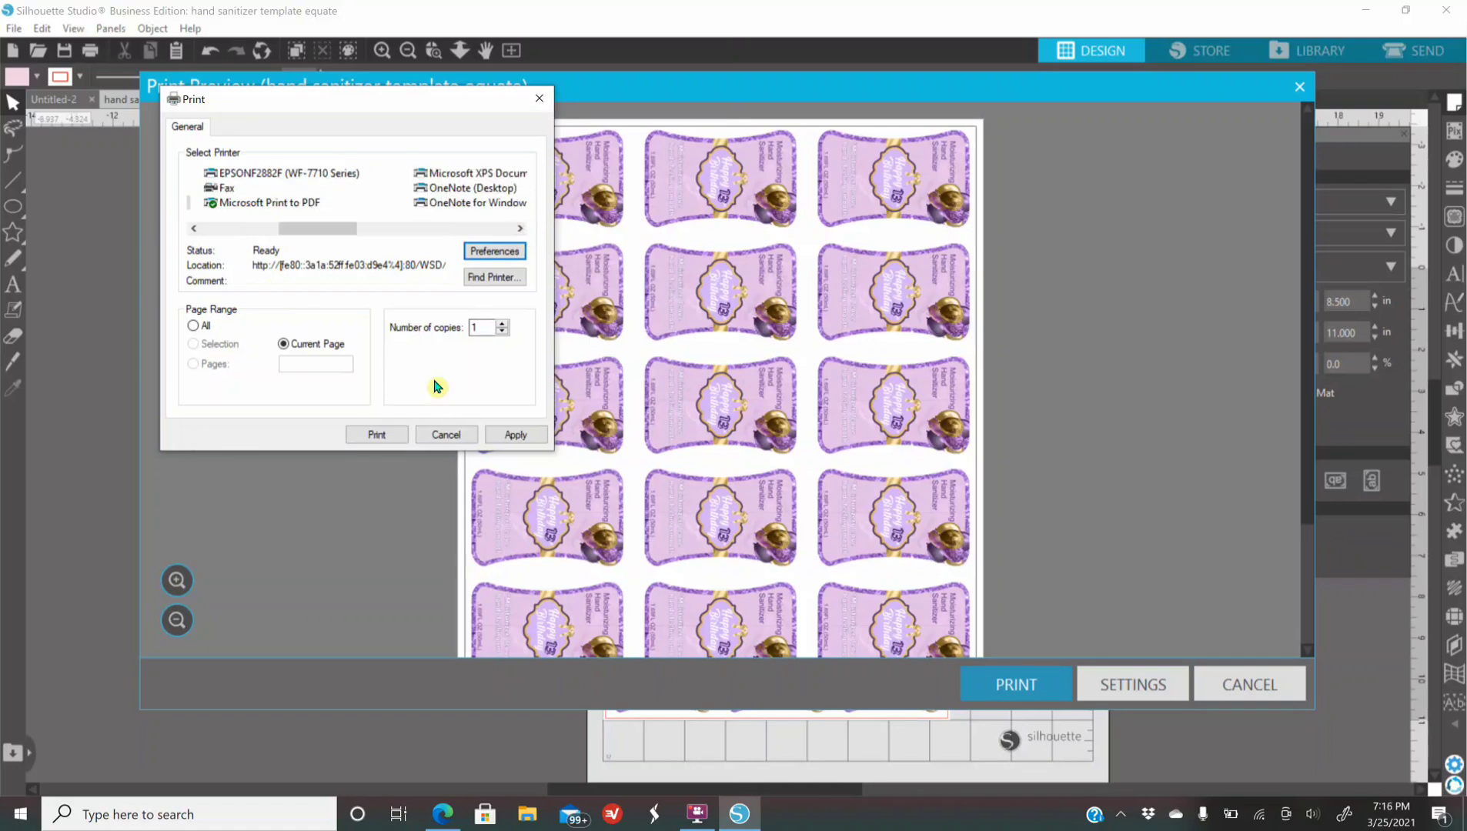
left_click(385, 431)
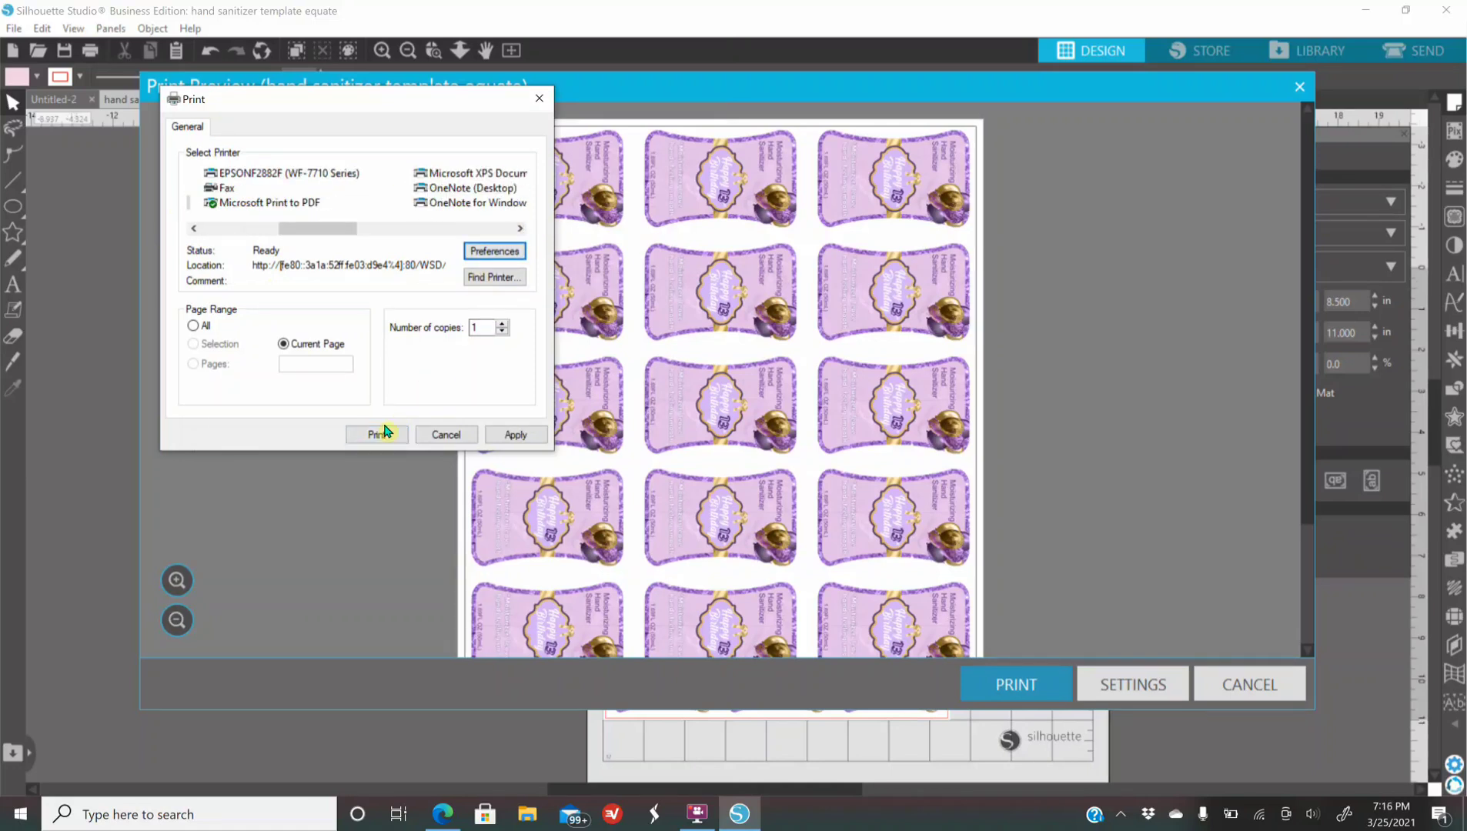